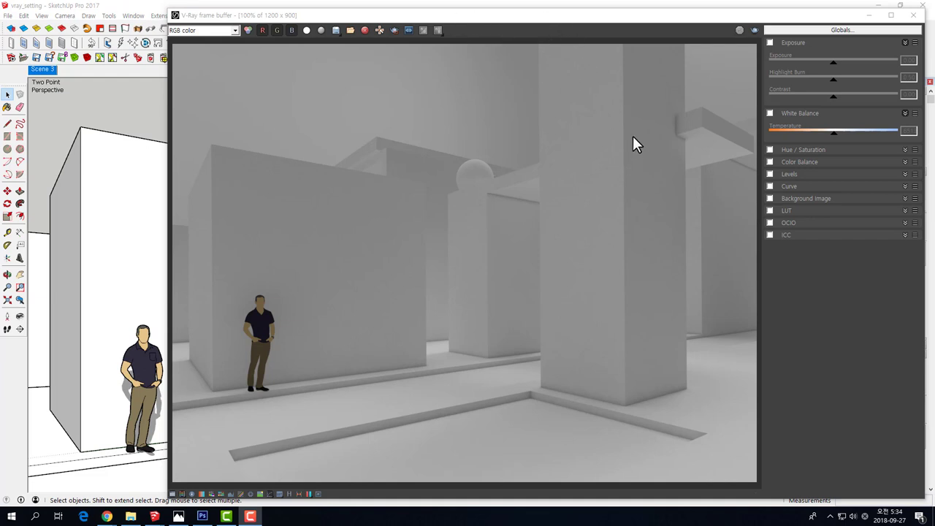
# - Move the V-Ray Frame Buffer aside and bring SketchUp forward, keeping the grey render visible
pyautogui.moveTo(626, 27); pyautogui.dragTo(576, 29)
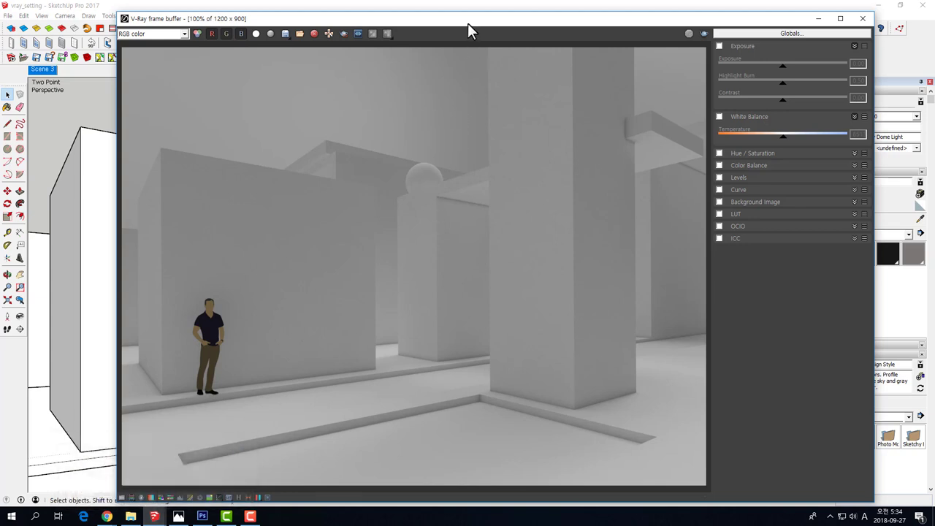
pyautogui.moveTo(468, 24); pyautogui.dragTo(437, 20)
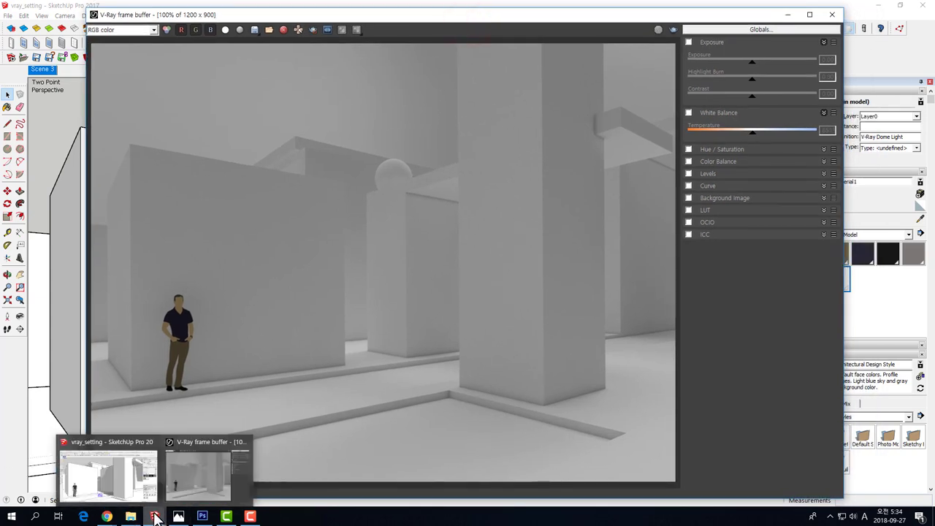
pyautogui.click(139, 470)
pyautogui.moveTo(530, 16); pyautogui.dragTo(531, 59)
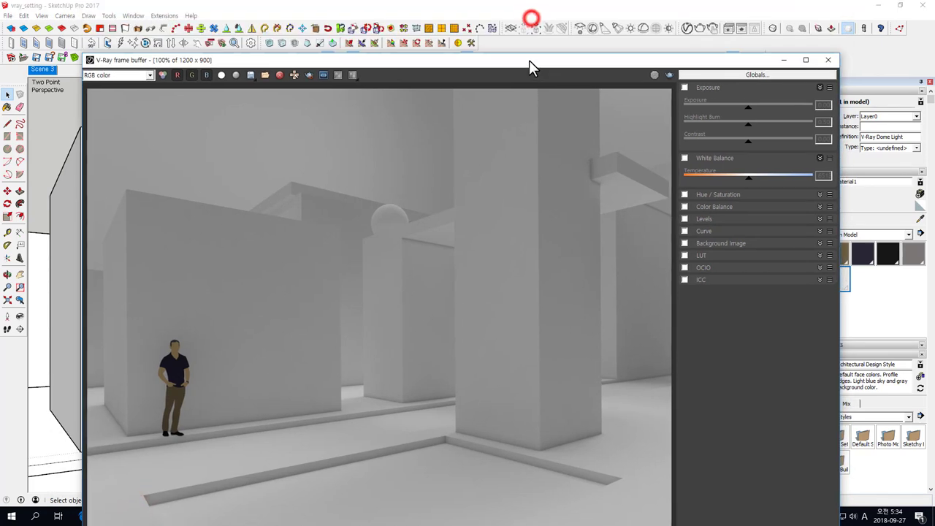
# - In V-Ray Settings, set render quality to Medium and uncheck Time Limit
pyautogui.click(685, 27)
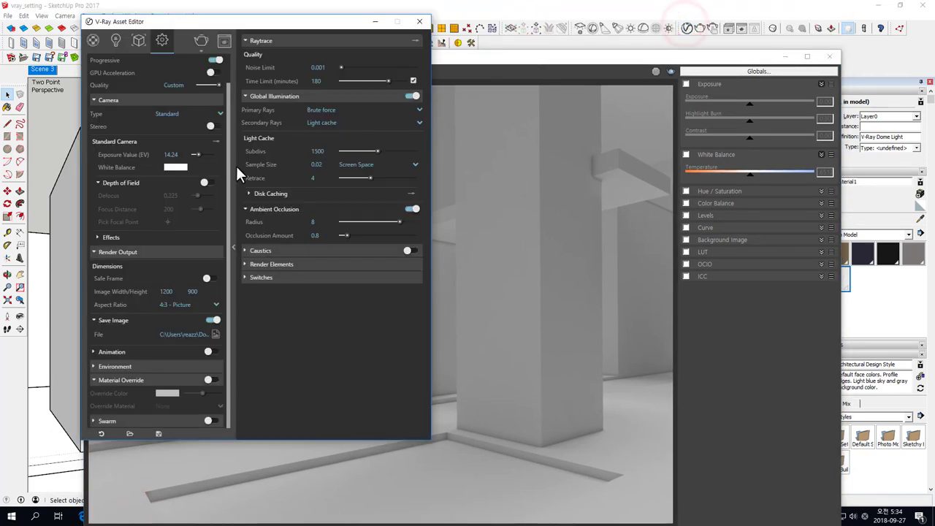
pyautogui.moveTo(212, 24); pyautogui.dragTo(164, 21)
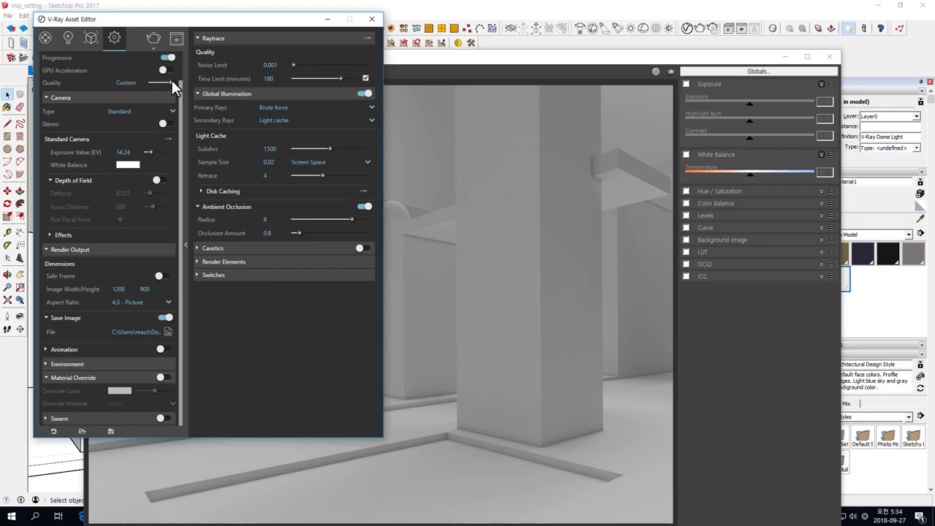
pyautogui.moveTo(173, 82); pyautogui.dragTo(156, 83)
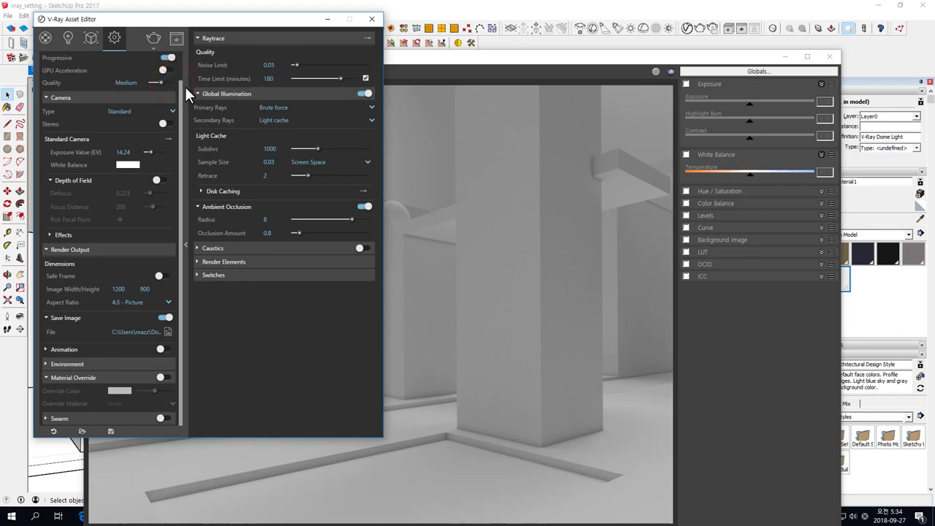
pyautogui.click(365, 78)
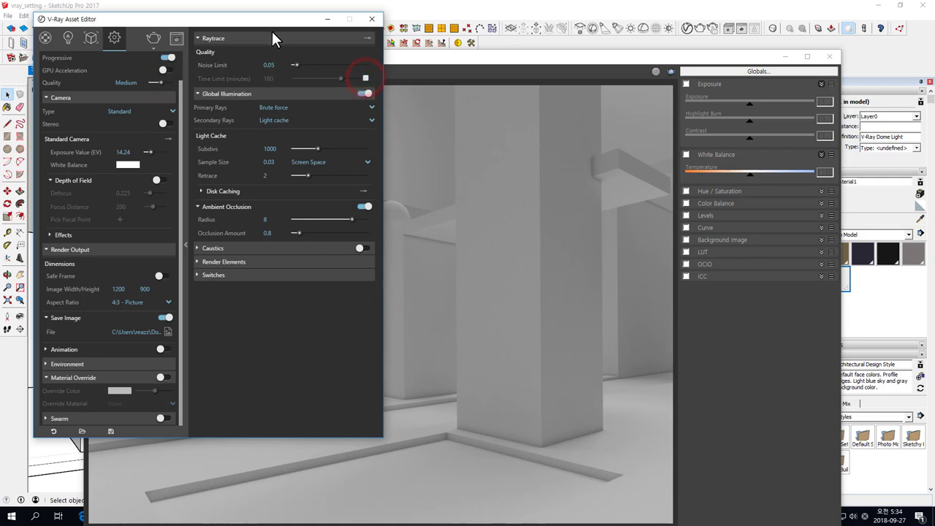
pyautogui.moveTo(257, 18); pyautogui.dragTo(281, 31)
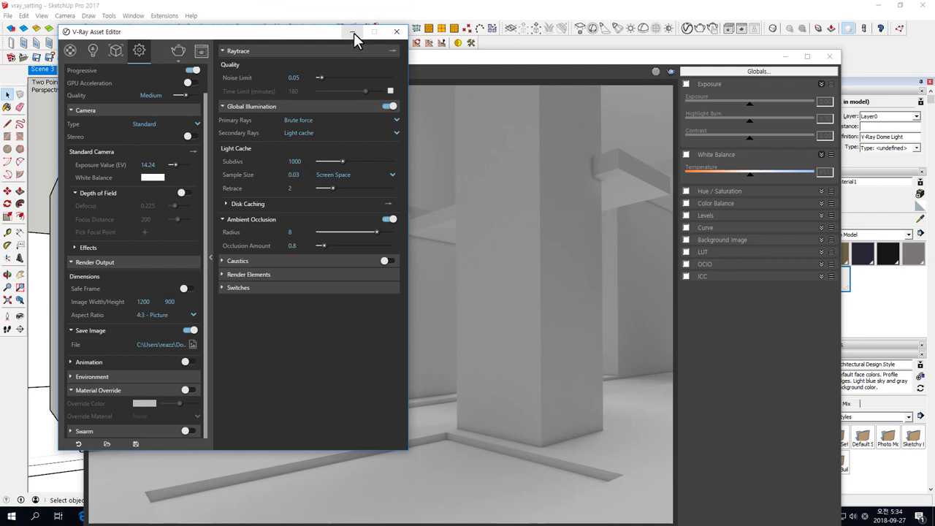
pyautogui.moveTo(325, 33); pyautogui.dragTo(311, 28)
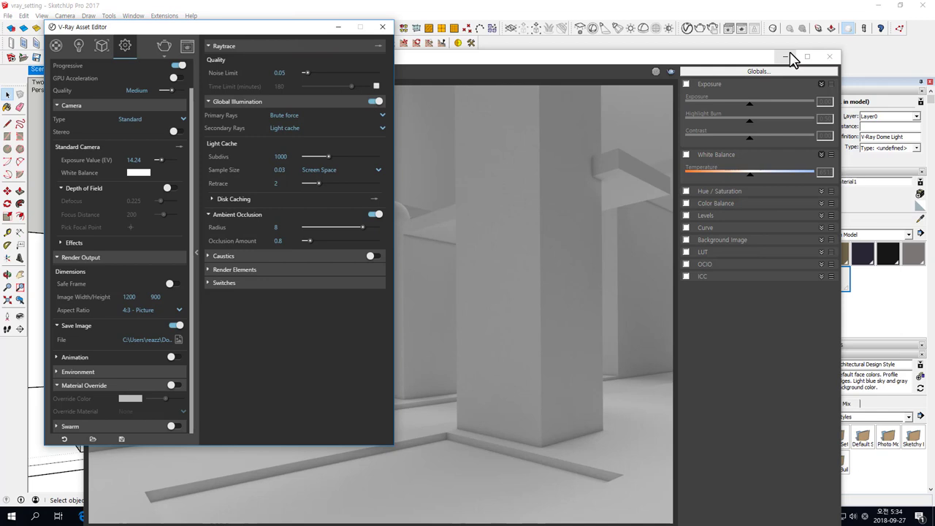
# - Close the V-Ray Frame Buffer and shrink the Asset Editor window
pyautogui.click(80, 46)
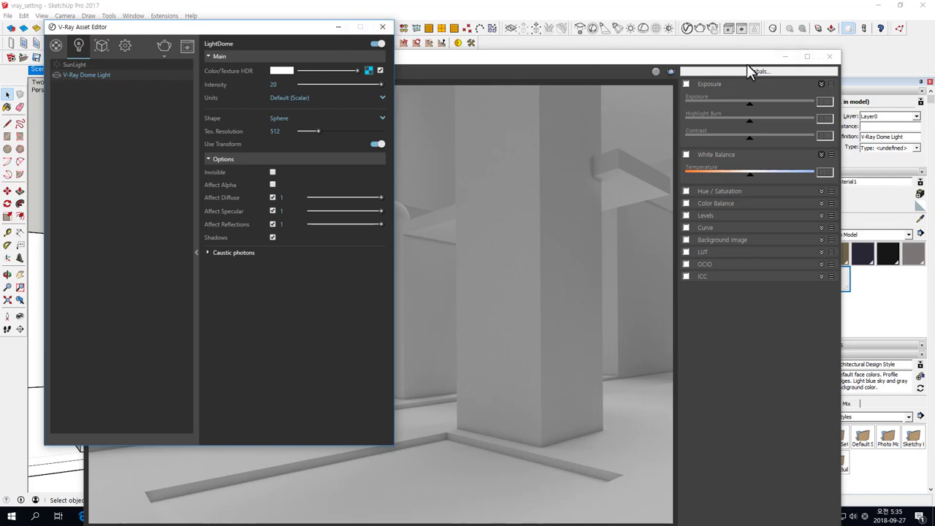
pyautogui.click(831, 57)
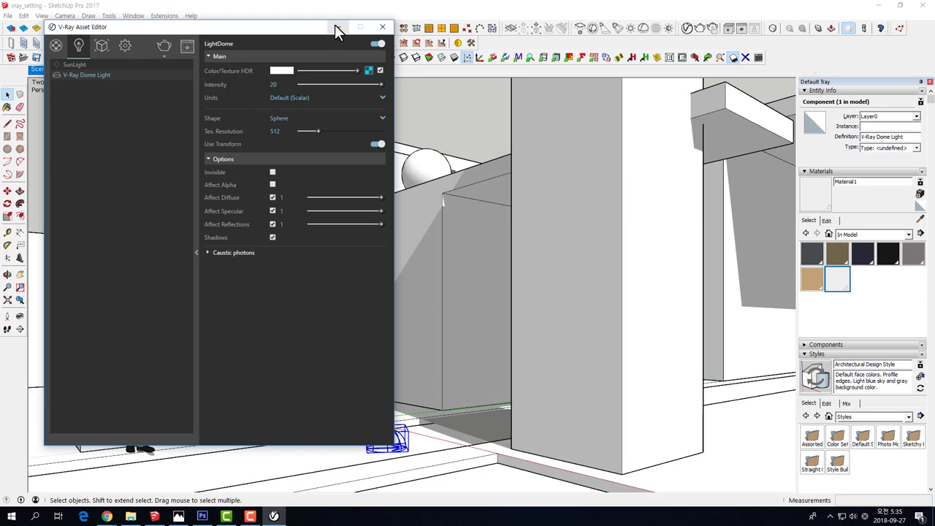
pyautogui.moveTo(247, 21); pyautogui.dragTo(291, 100)
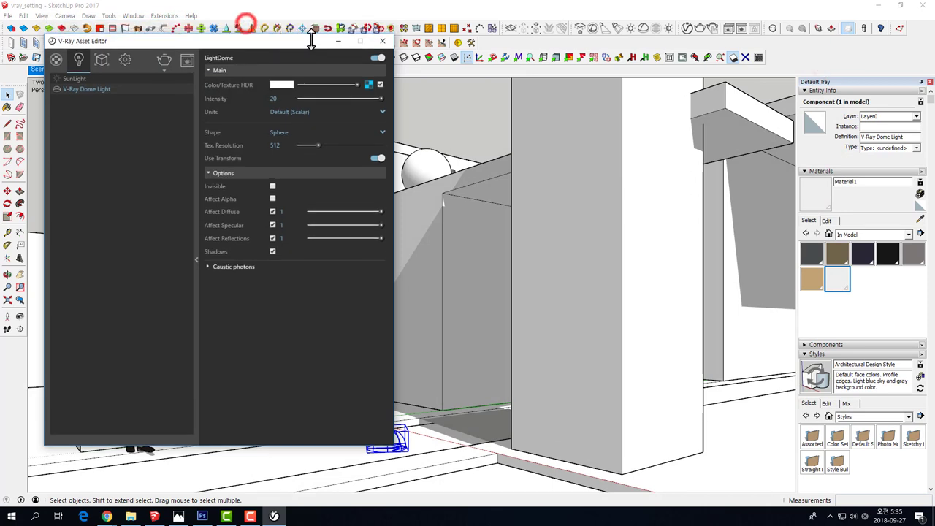
# - Select the pillar, central doorway, right structure, middle and left boxes, and back doorway wall
pyautogui.click(563, 194)
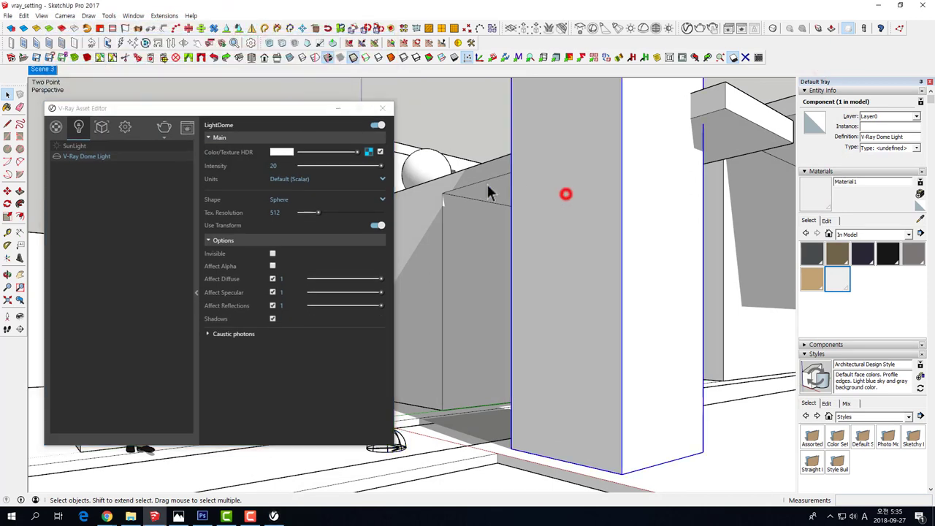
pyautogui.click(336, 108)
pyautogui.moveTo(439, 209)
pyautogui.mouseDown(button='middle')
pyautogui.moveTo(504, 247)
pyautogui.moveTo(468, 312)
pyautogui.mouseUp(button='middle')
pyautogui.scroll(-3, 504, 247)
pyautogui.scroll(3, 503, 333)
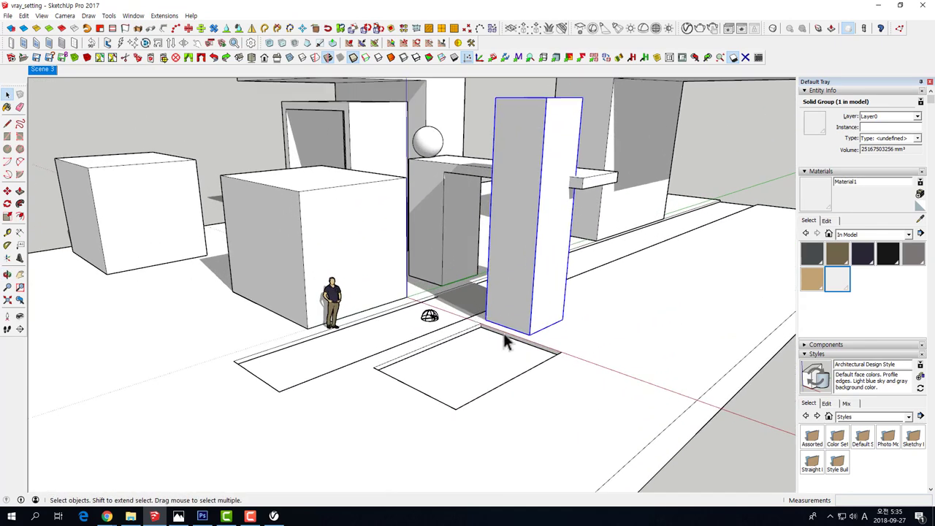
pyautogui.keyDown('shift'); pyautogui.click(466, 220); pyautogui.keyUp('shift')
pyautogui.keyDown('shift'); pyautogui.click(641, 153); pyautogui.keyUp('shift')
pyautogui.keyDown('shift'); pyautogui.click(360, 220); pyautogui.keyUp('shift')
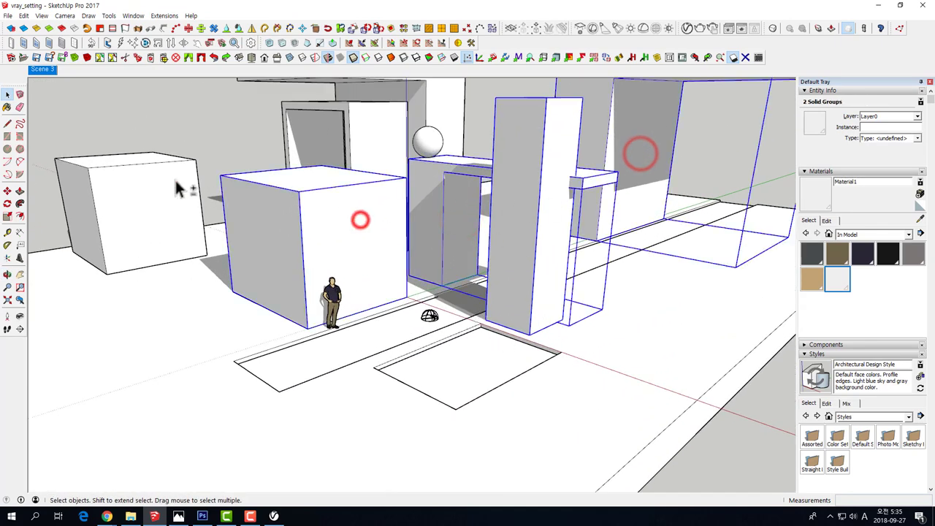
pyautogui.keyDown('shift'); pyautogui.click(167, 179); pyautogui.keyUp('shift')
pyautogui.keyDown('shift'); pyautogui.click(358, 142); pyautogui.keyUp('shift')
# - From a lower view, add the pool floor group to the selection
pyautogui.scroll(-3, 356, 135)
pyautogui.moveTo(355, 129)
pyautogui.mouseDown(button='middle')
pyautogui.moveTo(403, 328)
pyautogui.moveTo(524, 334)
pyautogui.mouseUp(button='middle')
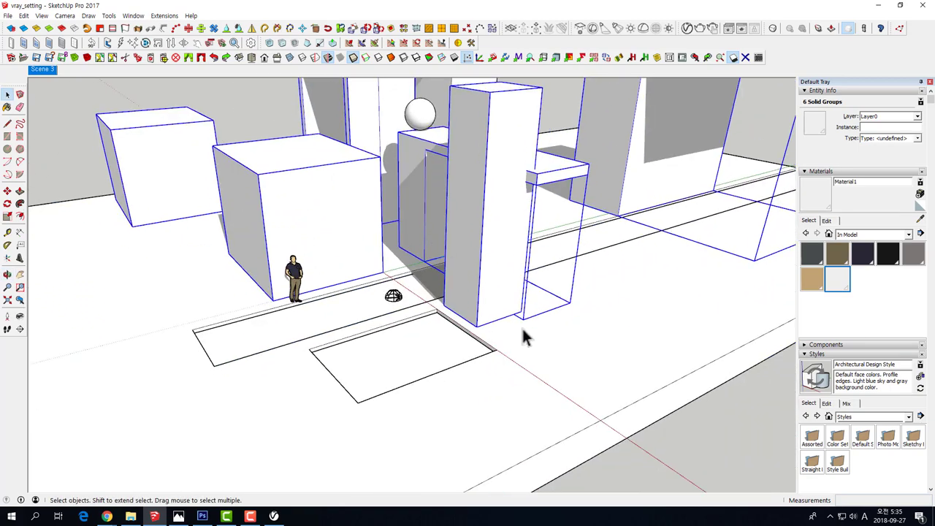
pyautogui.keyDown('shift'); pyautogui.click(439, 330); pyautogui.keyUp('shift')
pyautogui.scroll(3, 439, 331)
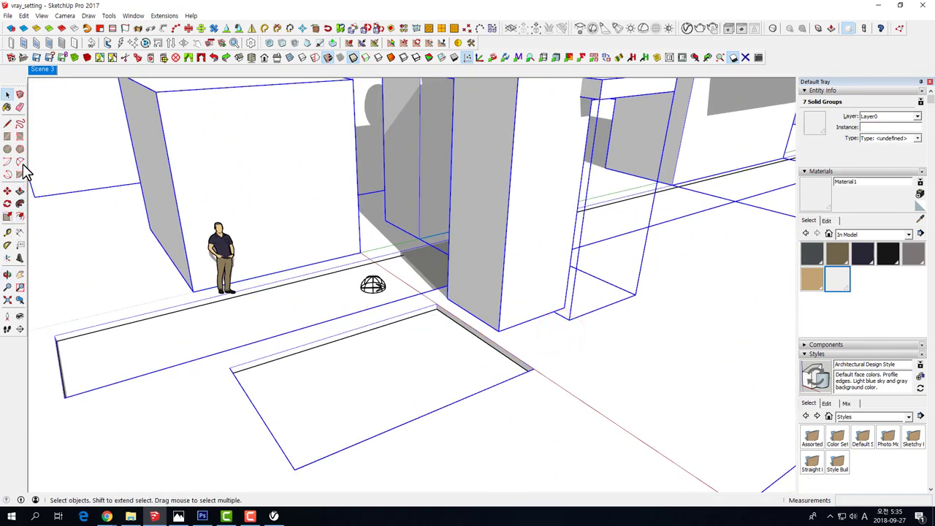
pyautogui.moveTo(192, 230)
pyautogui.mouseDown(button='middle')
pyautogui.moveTo(225, 232)
pyautogui.moveTo(226, 249)
pyautogui.mouseUp(button='middle')
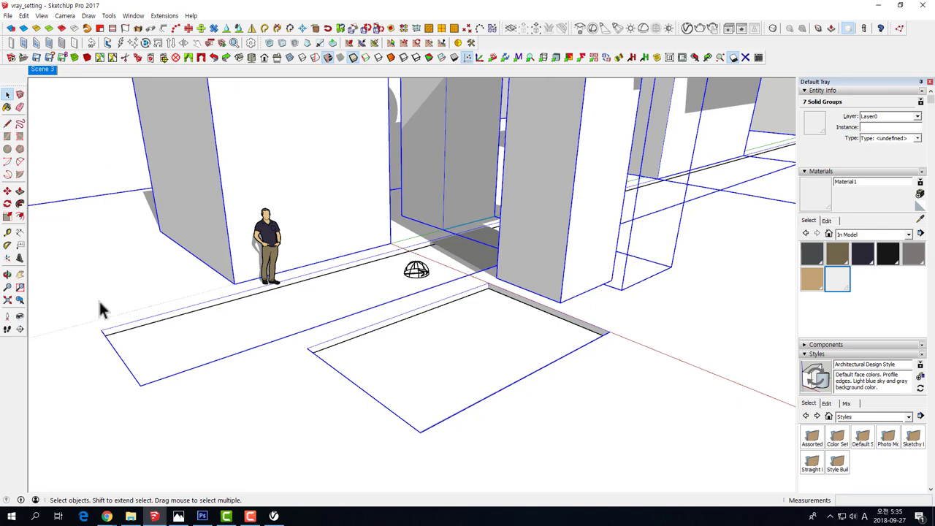
# - Open the V-Ray Asset Editor's Materials tab and its material library panel
pyautogui.click(687, 28)
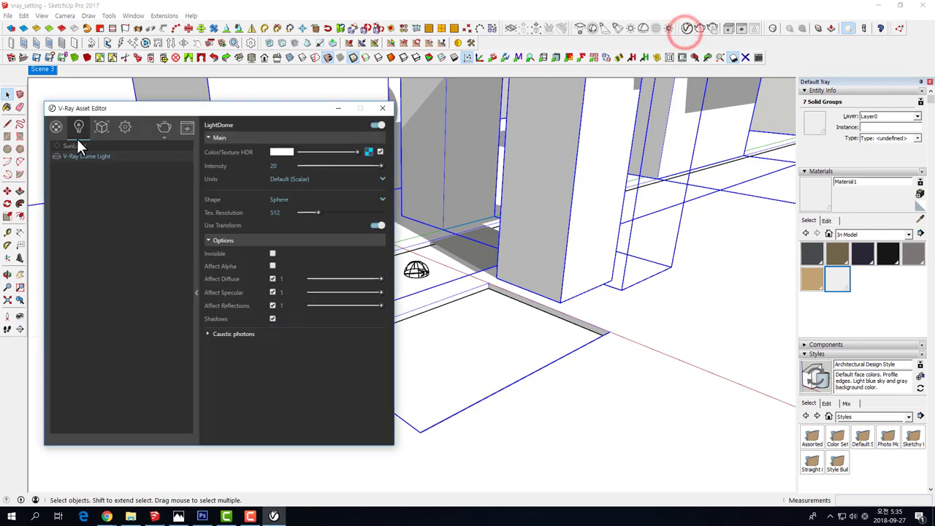
pyautogui.click(57, 128)
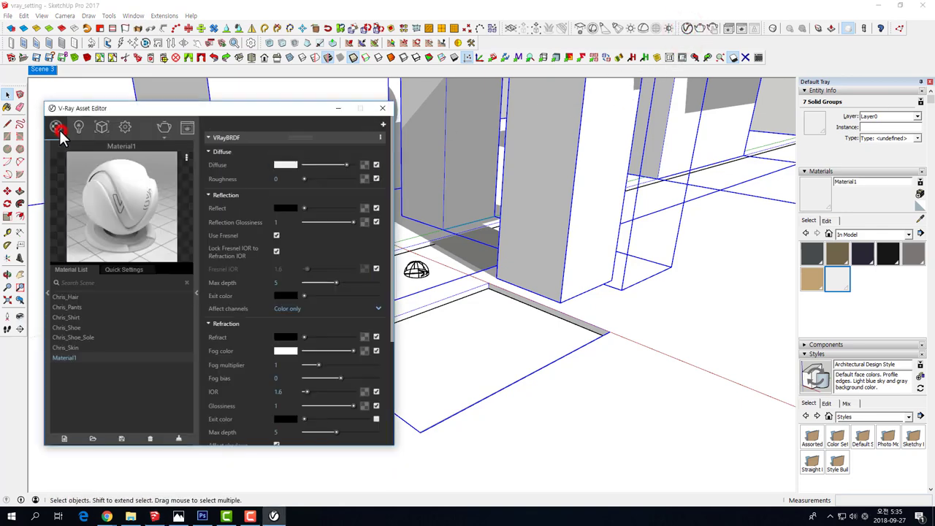
pyautogui.click(47, 292)
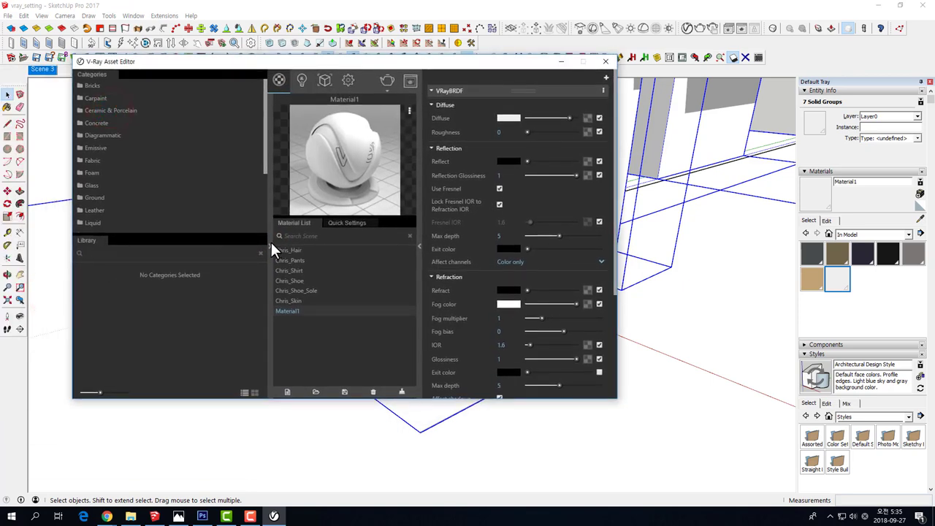
pyautogui.click(269, 246)
pyautogui.click(268, 246)
# - Browse the Tiles category as enlarged thumbnails and add Tiles_Pool_I01_100cm to the scene
pyautogui.scroll(-3, 139, 175)
pyautogui.click(90, 189)
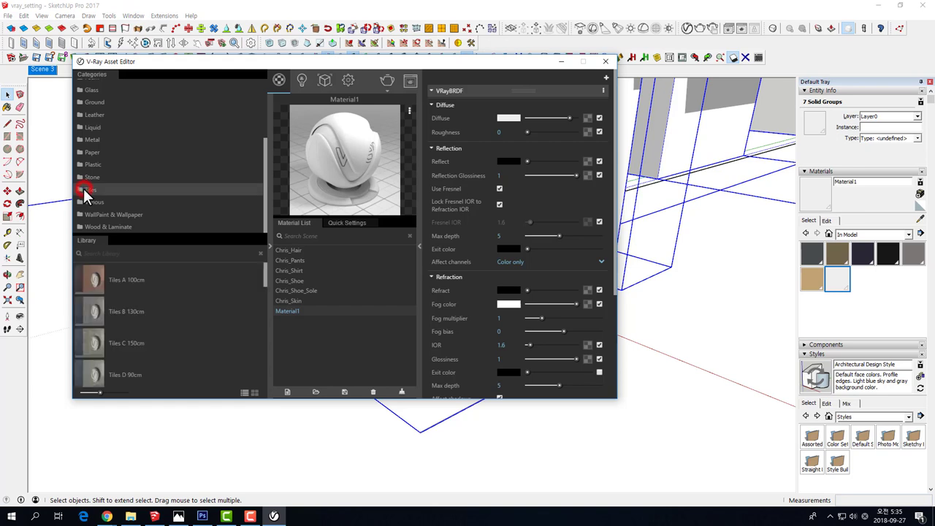
pyautogui.click(255, 393)
pyautogui.moveTo(100, 392); pyautogui.dragTo(126, 392)
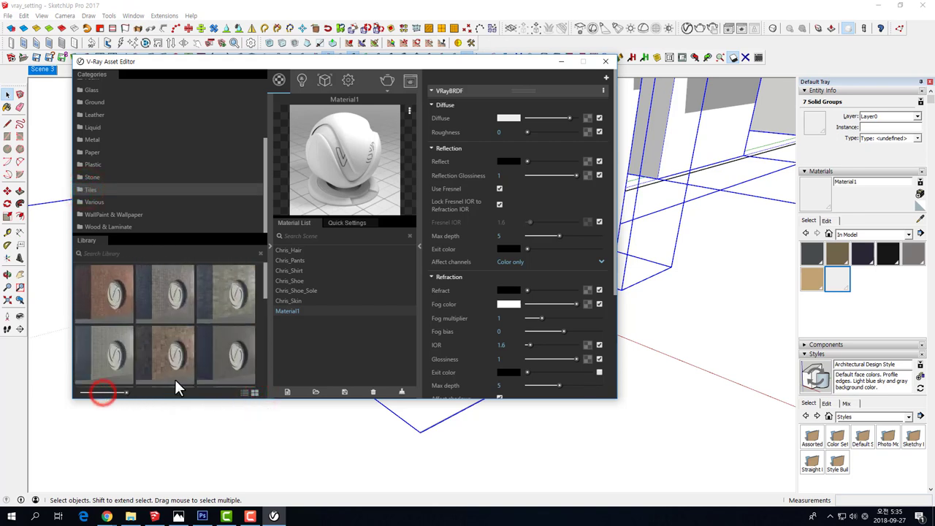
pyautogui.scroll(-5, 206, 321)
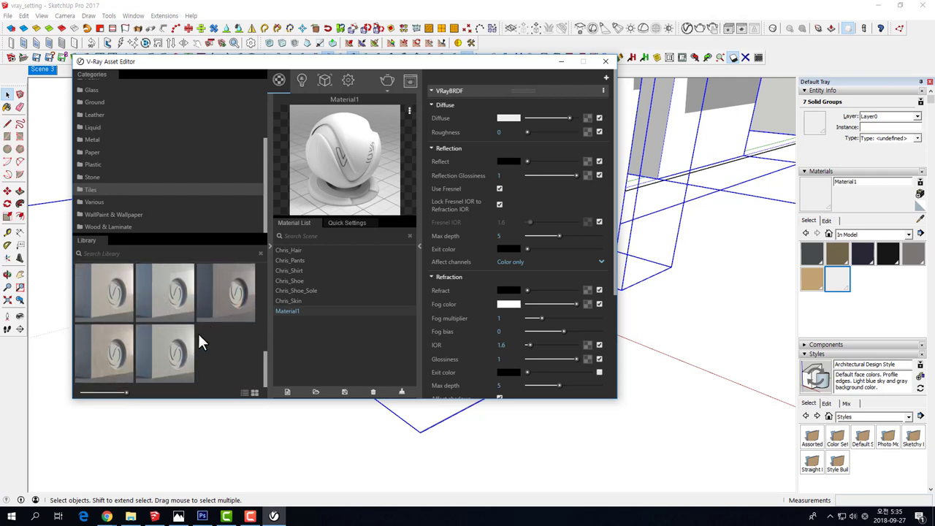
pyautogui.scroll(2, 115, 344)
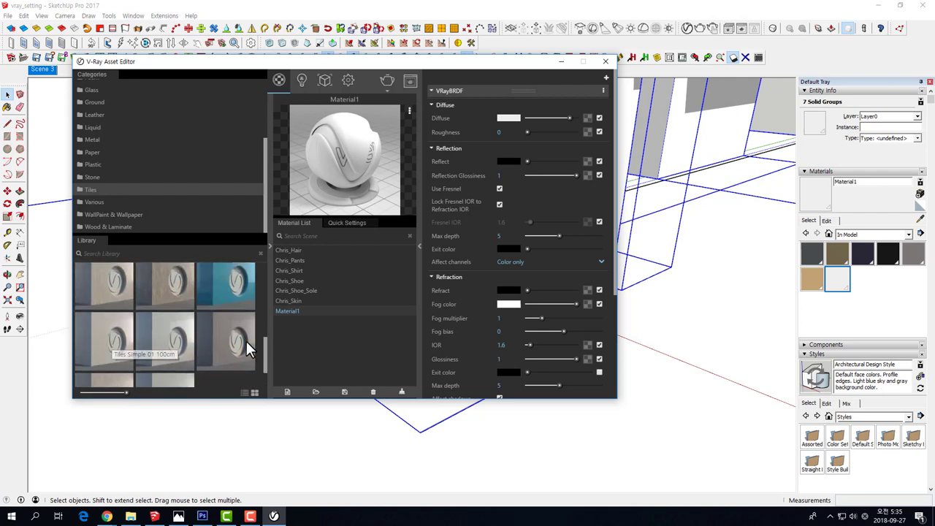
pyautogui.doubleClick(217, 282)
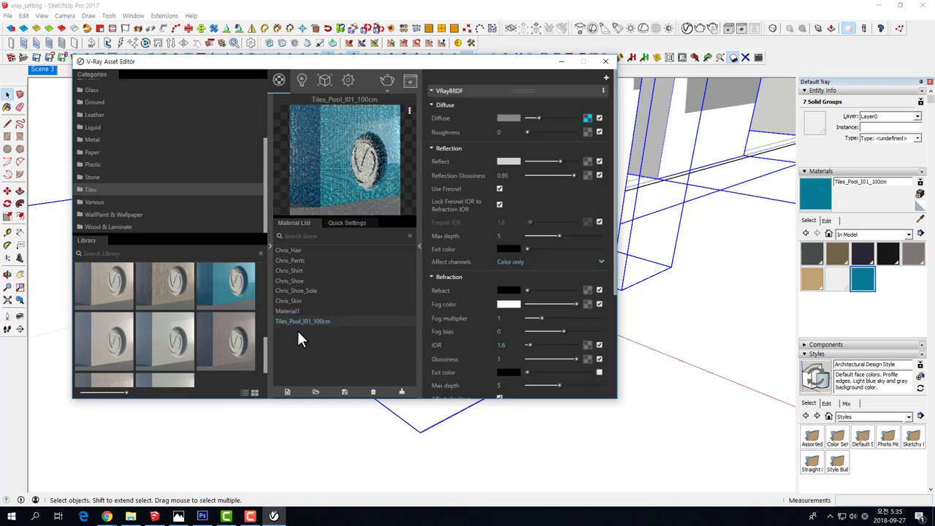
# - Open the diffuse Tiles texture and remove the bitmap from its Tile Color slot
pyautogui.click(588, 118)
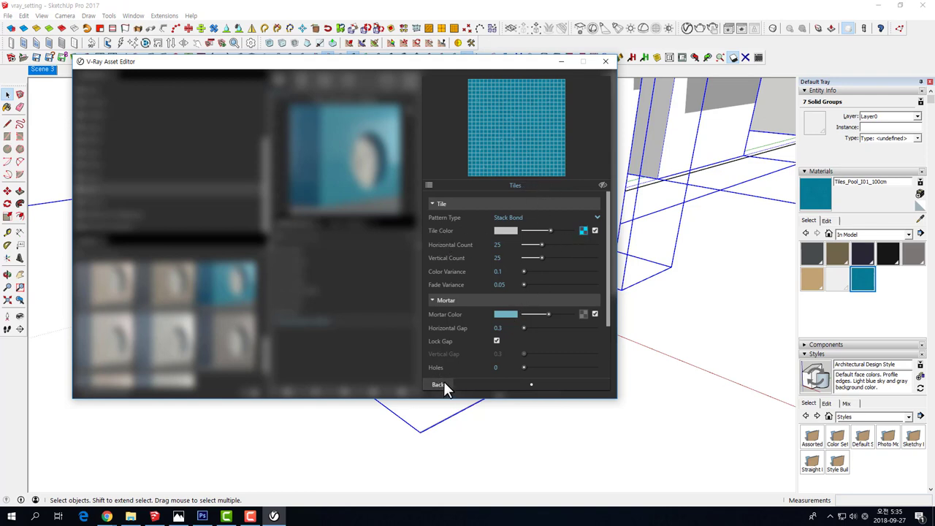
pyautogui.click(583, 230)
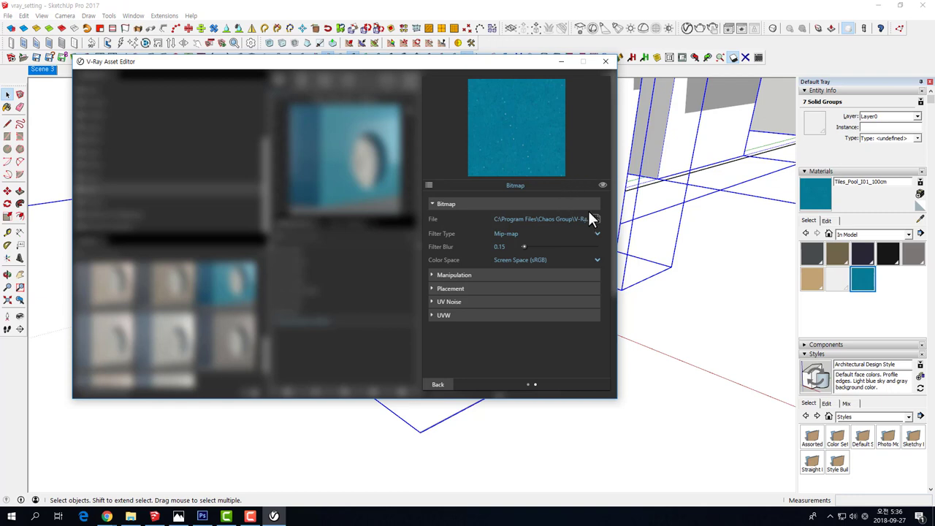
pyautogui.click(440, 385)
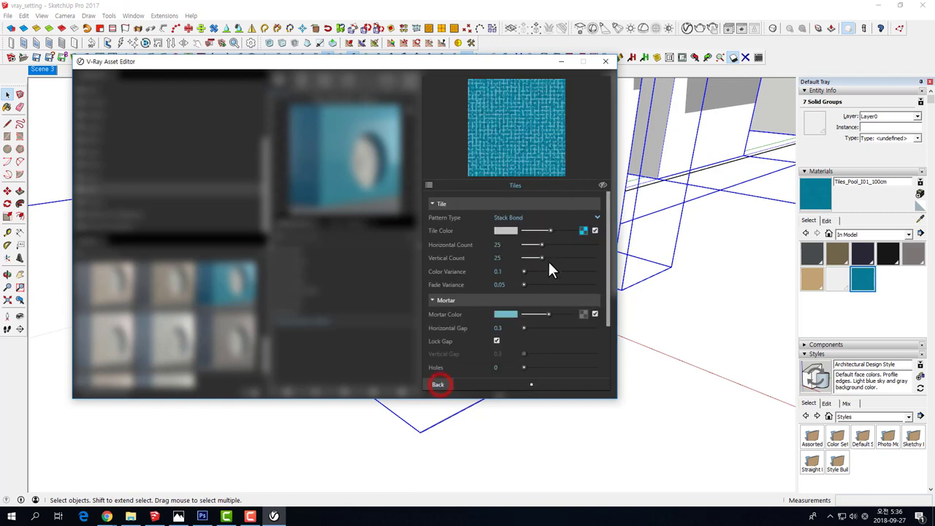
pyautogui.rightClick(584, 232)
pyautogui.click(586, 262)
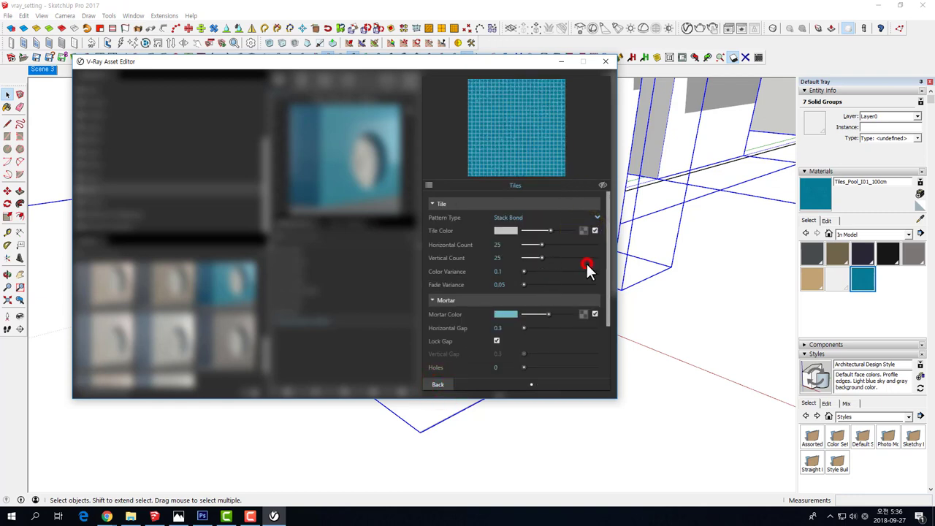
# - Set the tile colour to light grey and the mortar colour to dark teal
pyautogui.click(505, 231)
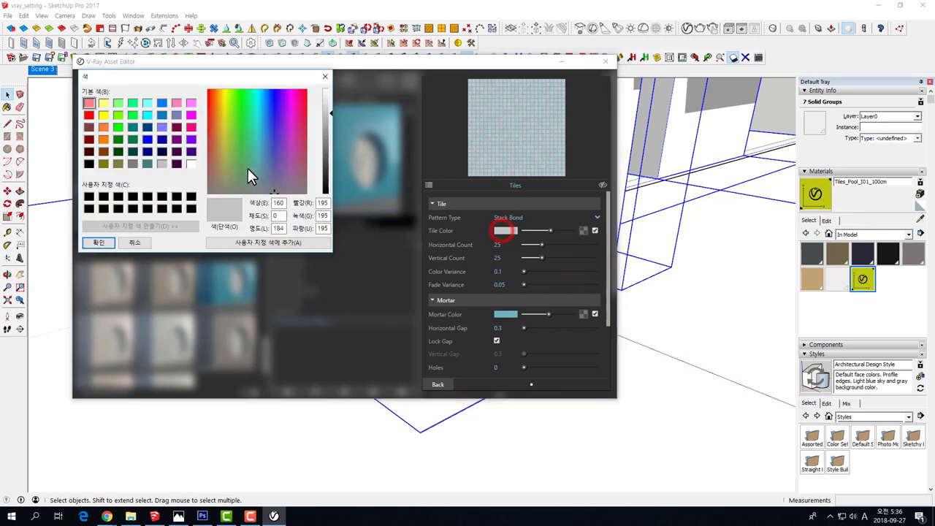
pyautogui.moveTo(324, 98); pyautogui.dragTo(328, 104)
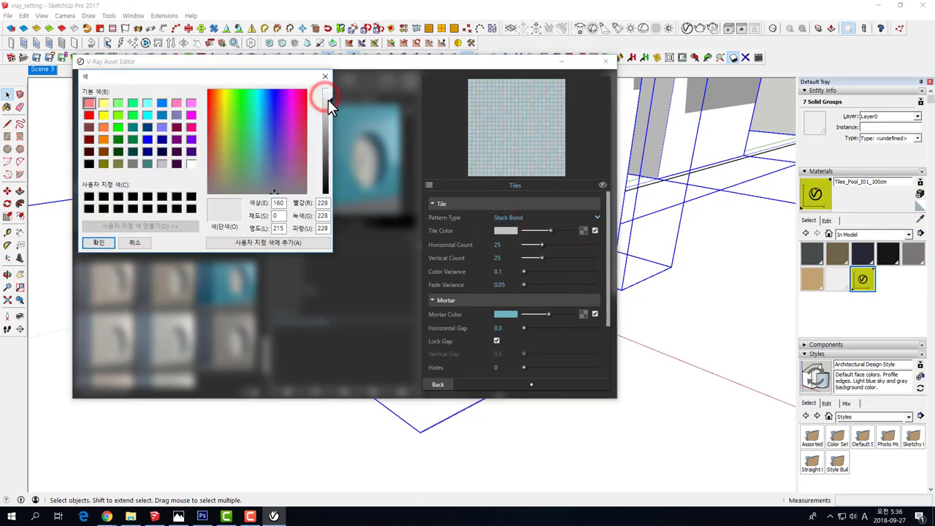
pyautogui.click(99, 242)
pyautogui.click(504, 315)
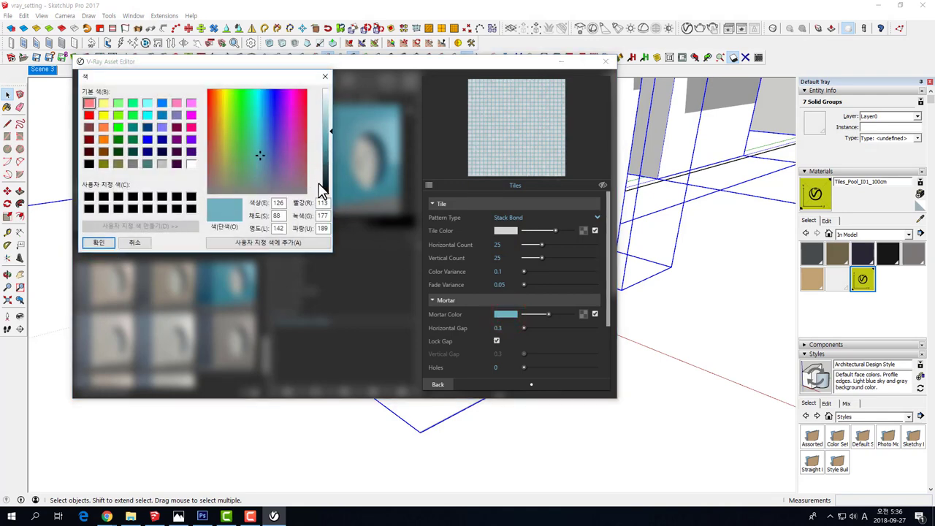
pyautogui.click(325, 178)
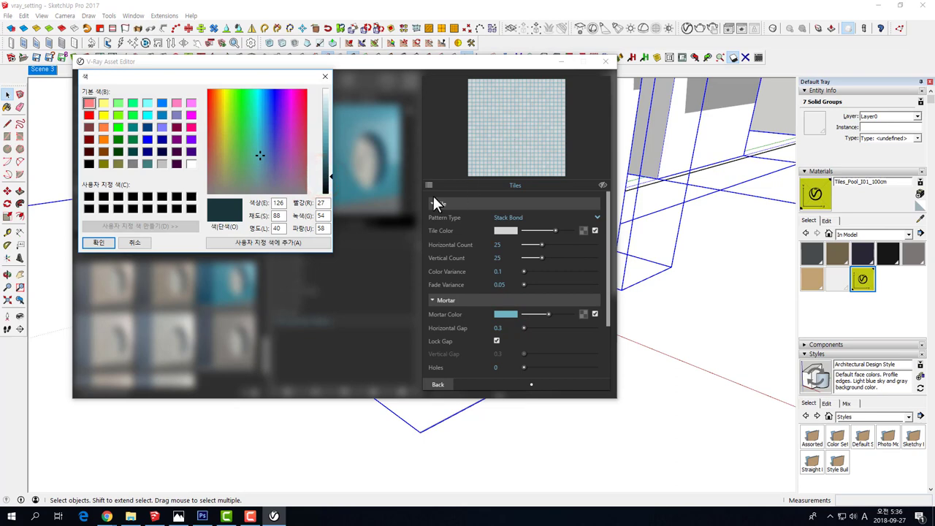
pyautogui.click(330, 179)
pyautogui.click(97, 242)
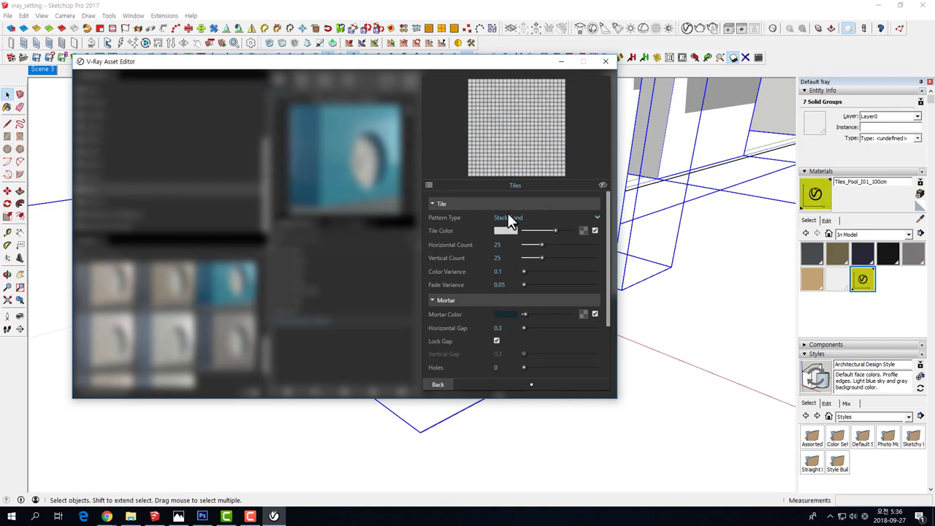
# - Give the tile texture 10 horizontal and 10 vertical tiles with a 0.2 gap, then go back
pyautogui.click(500, 245)
pyautogui.click(508, 258)
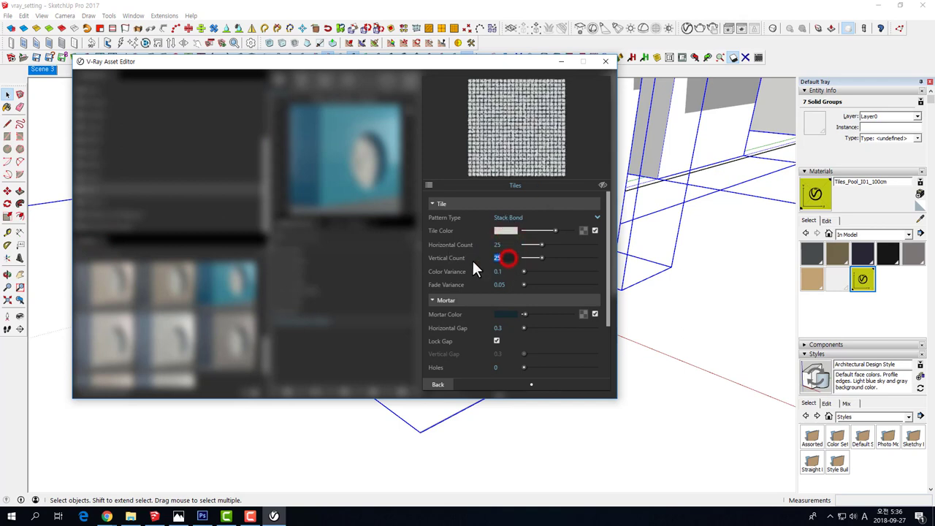
pyautogui.click(508, 245)
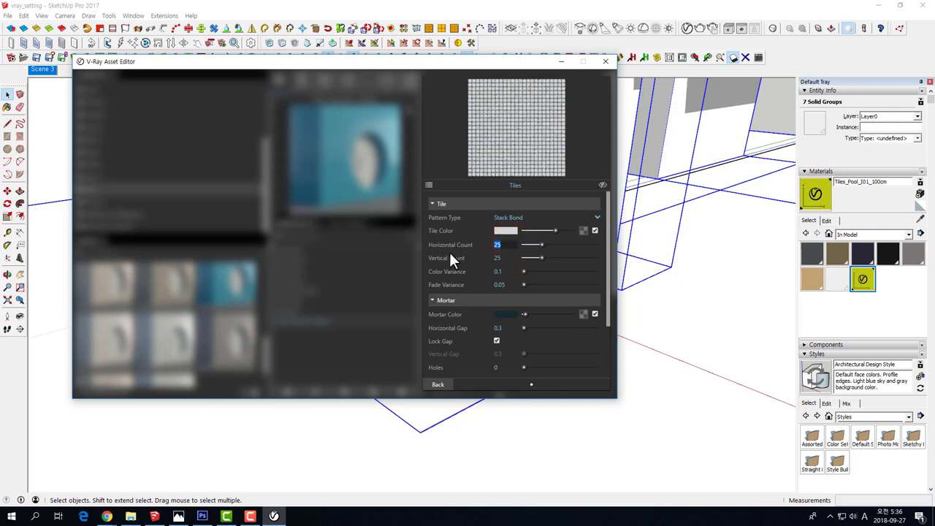
pyautogui.click(512, 258)
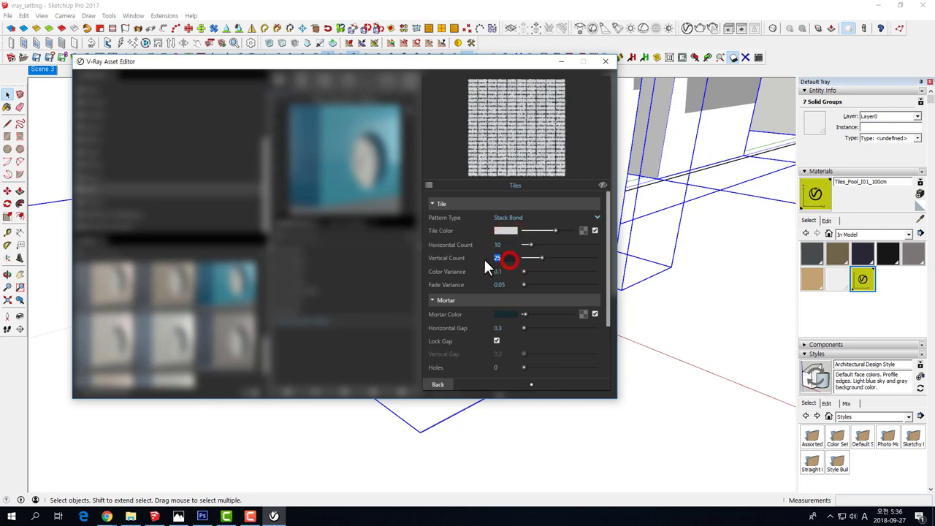
pyautogui.write('10')
pyautogui.click(509, 245)
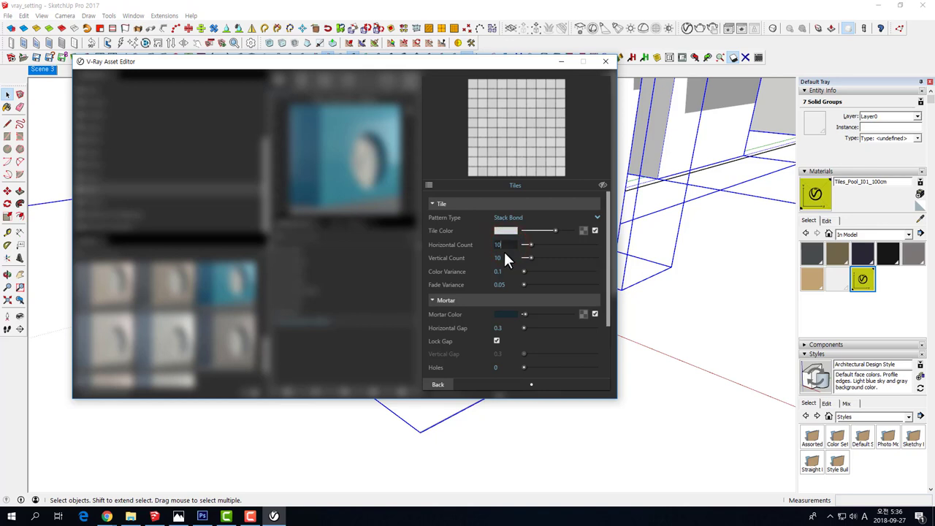
pyautogui.click(504, 330)
pyautogui.write('0.2')
pyautogui.press('Return')
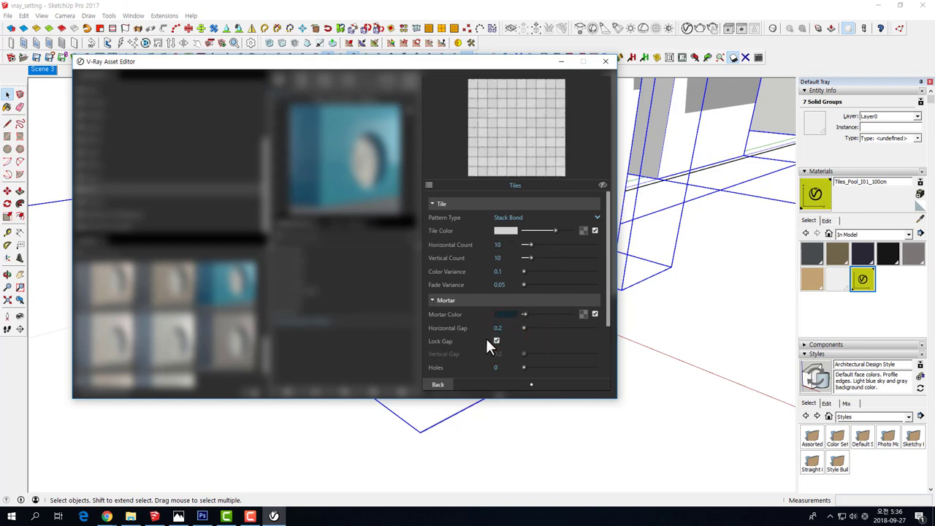
pyautogui.click(442, 383)
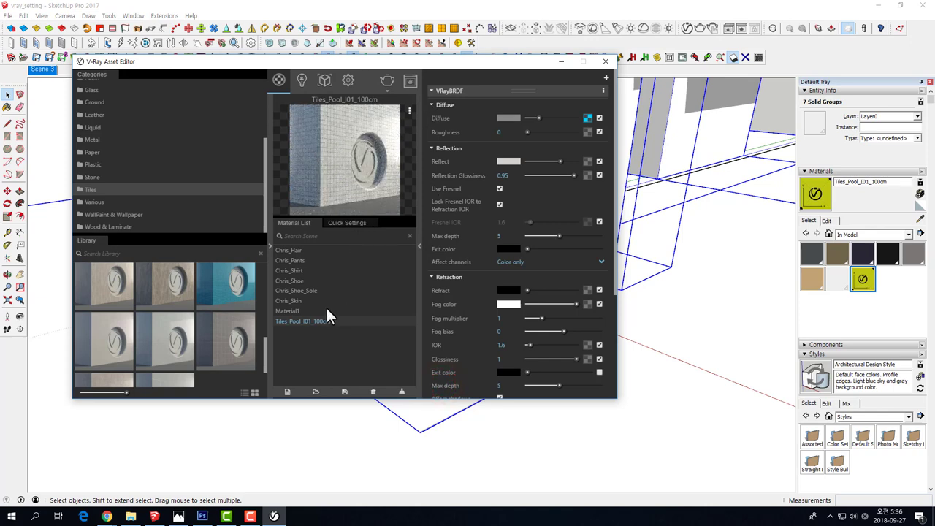
# - Expand the material's Maps and Bump sections and inspect the bump texture slot
pyautogui.scroll(-3, 512, 292)
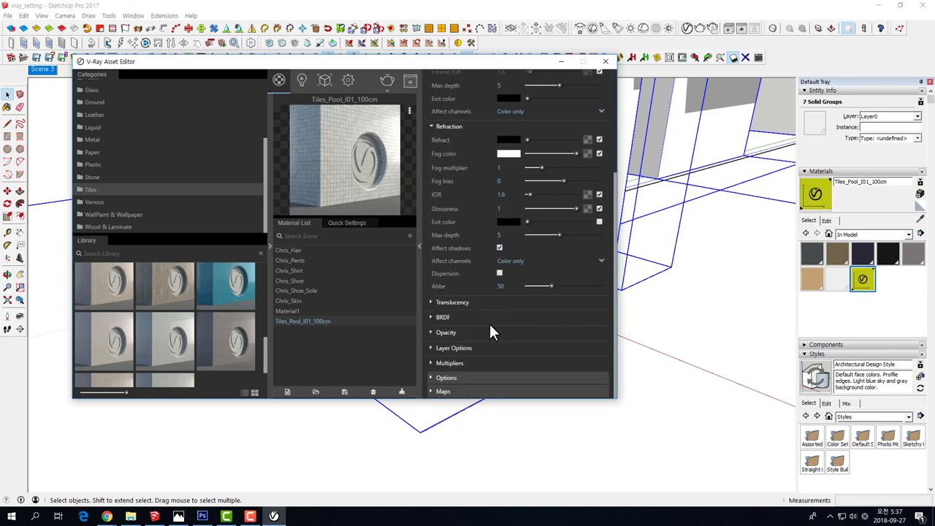
pyautogui.click(434, 391)
pyautogui.scroll(-1, 469, 358)
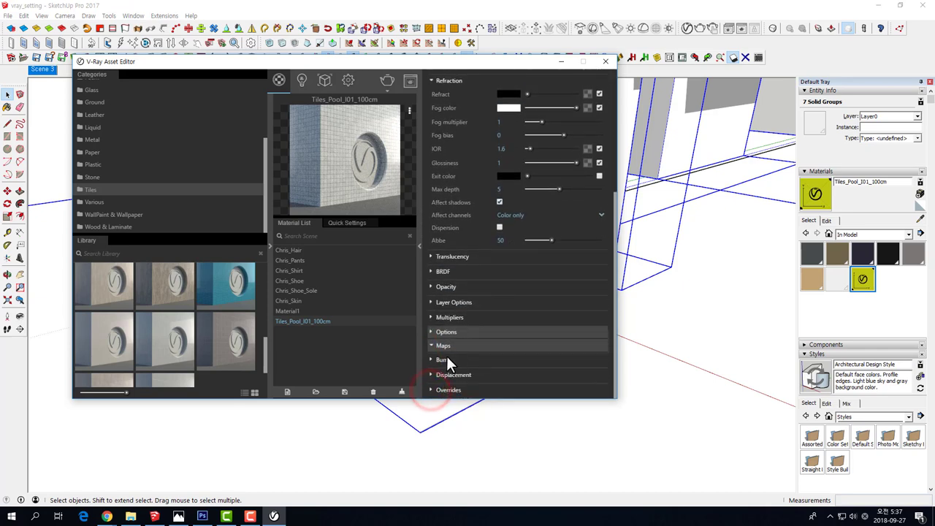
pyautogui.click(430, 360)
pyautogui.scroll(-1, 541, 349)
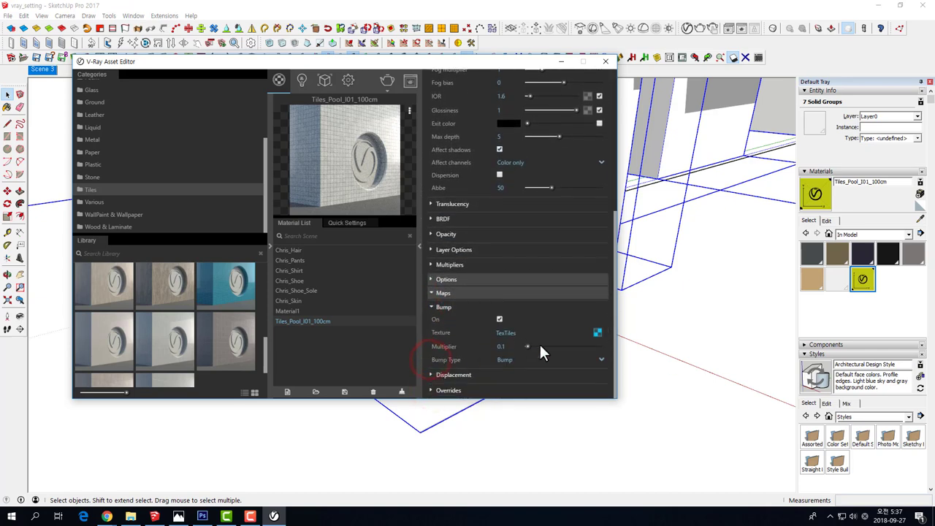
pyautogui.click(598, 333)
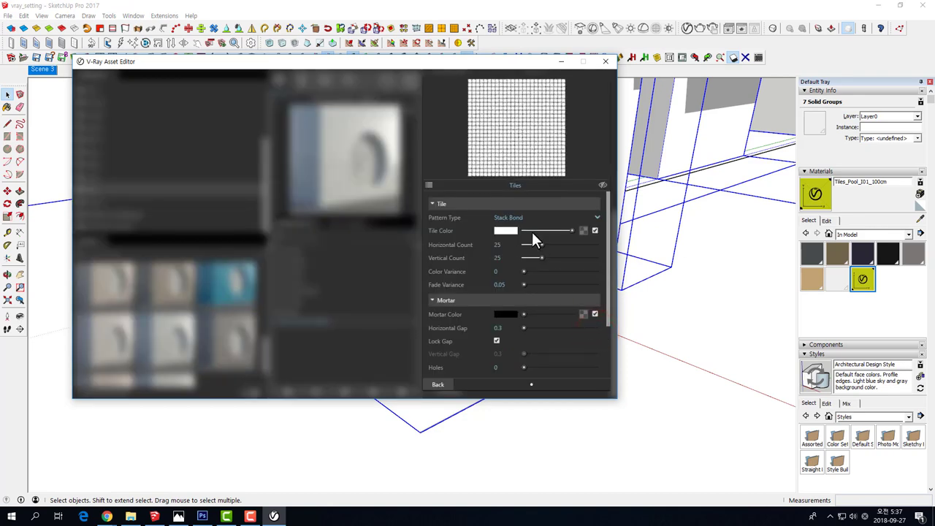
pyautogui.click(449, 386)
# - Copy the diffuse tile texture and paste it as a copy into the Bump slot
pyautogui.scroll(3, 540, 256)
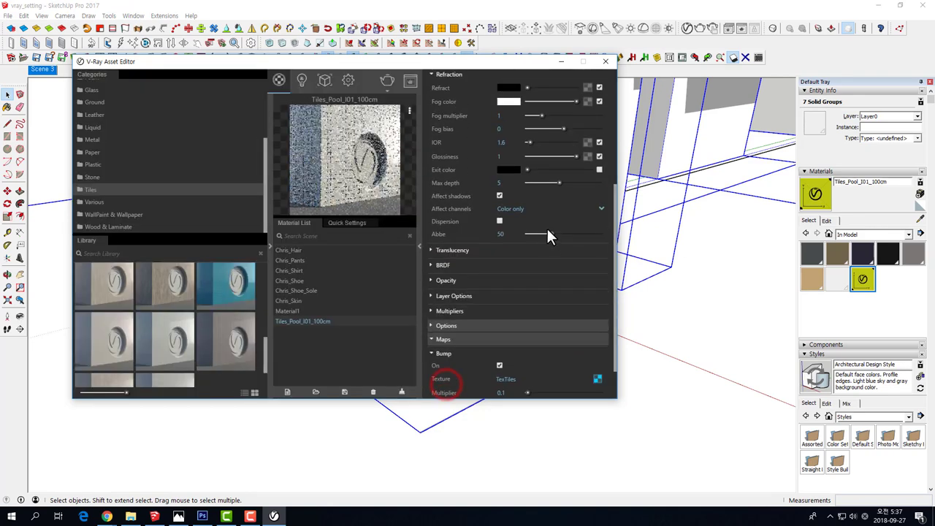
pyautogui.scroll(3, 550, 219)
pyautogui.rightClick(587, 117)
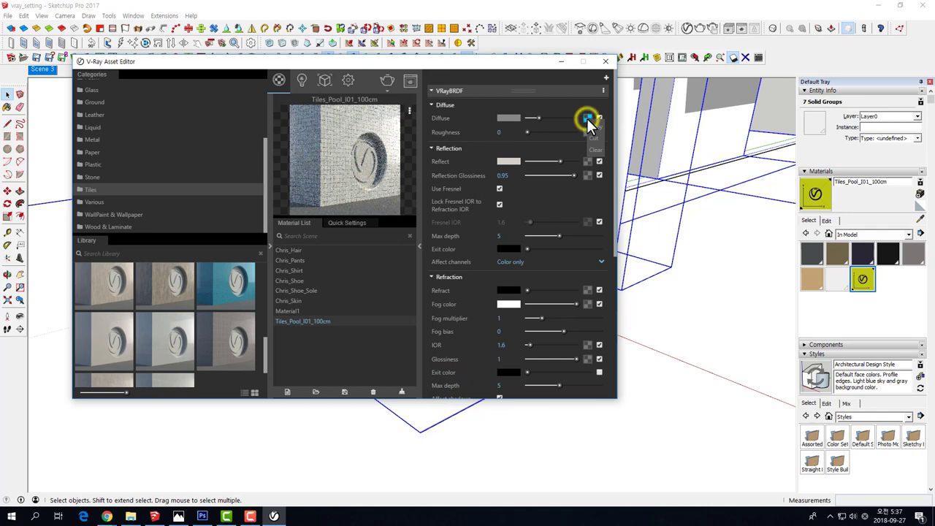
pyautogui.click(592, 126)
pyautogui.scroll(-5, 548, 197)
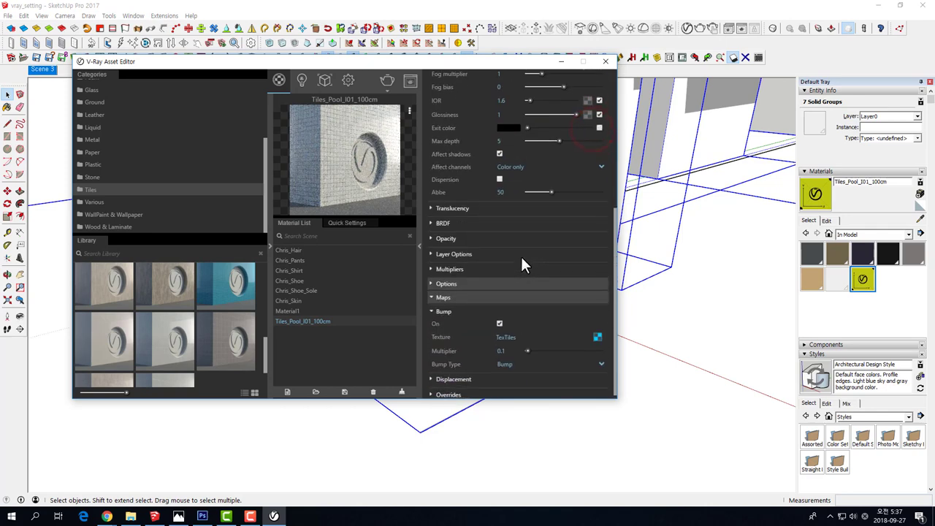
pyautogui.rightClick(598, 332)
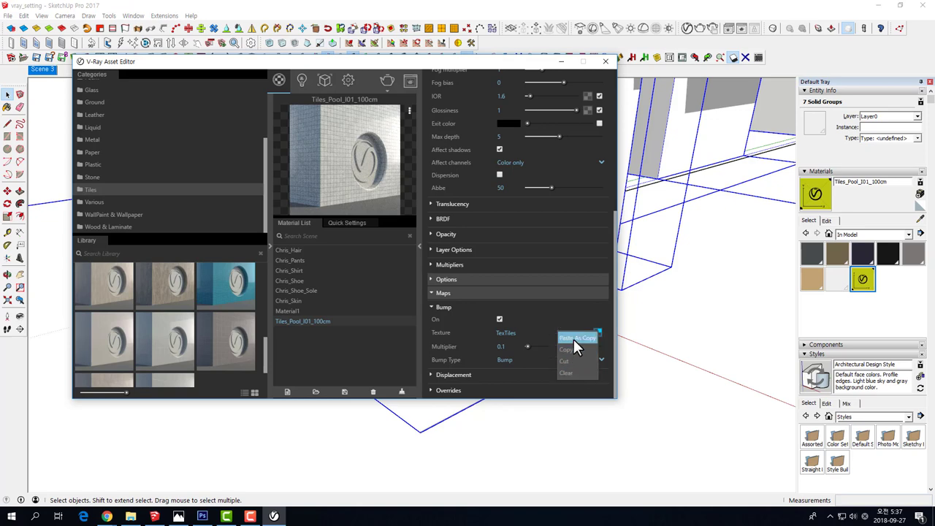
pyautogui.click(574, 340)
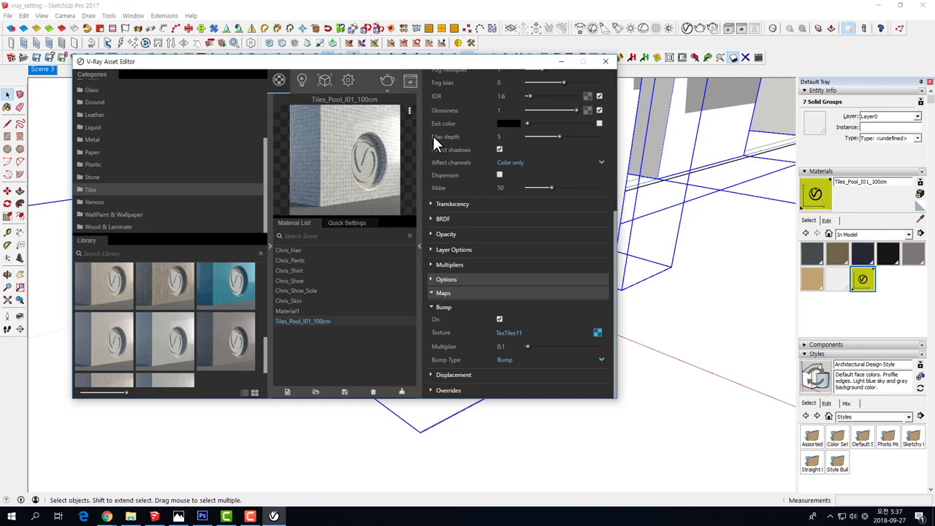
pyautogui.click(597, 333)
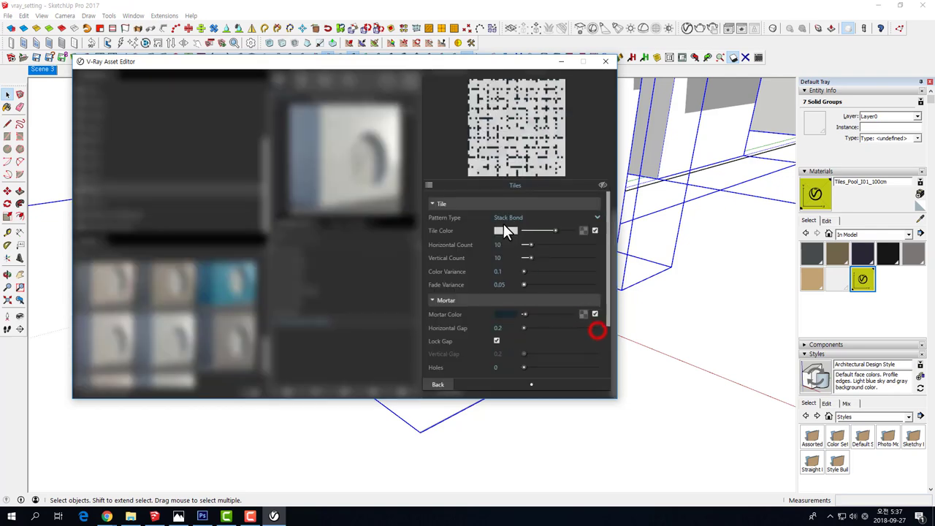
pyautogui.click(446, 382)
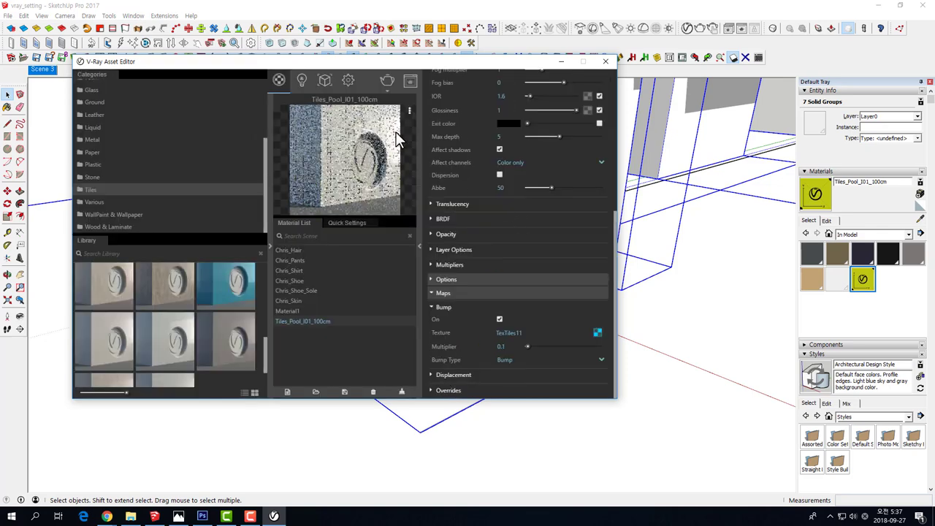
# - Paint the selected groups with the Tiles_Pool_I01_100cm material from the Materials tray
pyautogui.click(605, 64)
pyautogui.moveTo(590, 161)
pyautogui.mouseDown(button='middle')
pyautogui.moveTo(606, 58)
pyautogui.moveTo(679, 244)
pyautogui.mouseUp(button='middle')
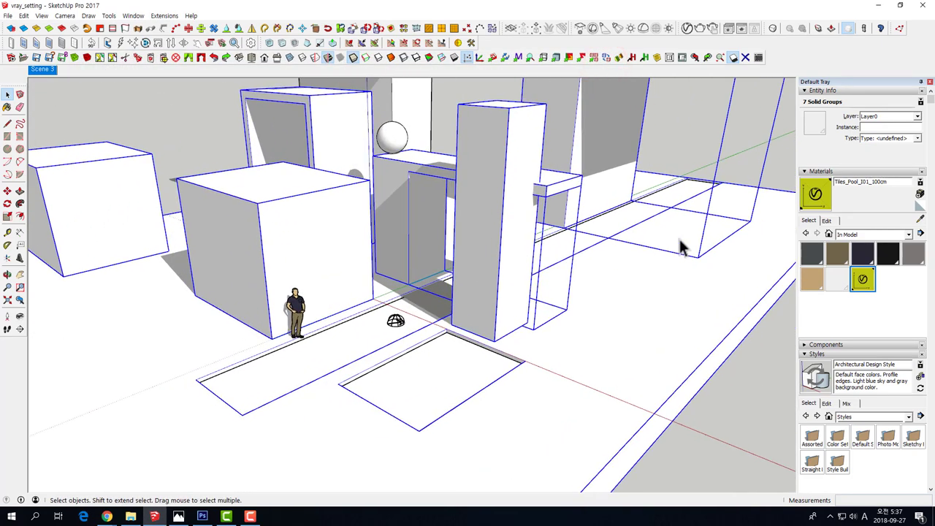
pyautogui.click(863, 280)
pyautogui.click(589, 305)
pyautogui.scroll(3, 484, 263)
pyautogui.scroll(5, 436, 245)
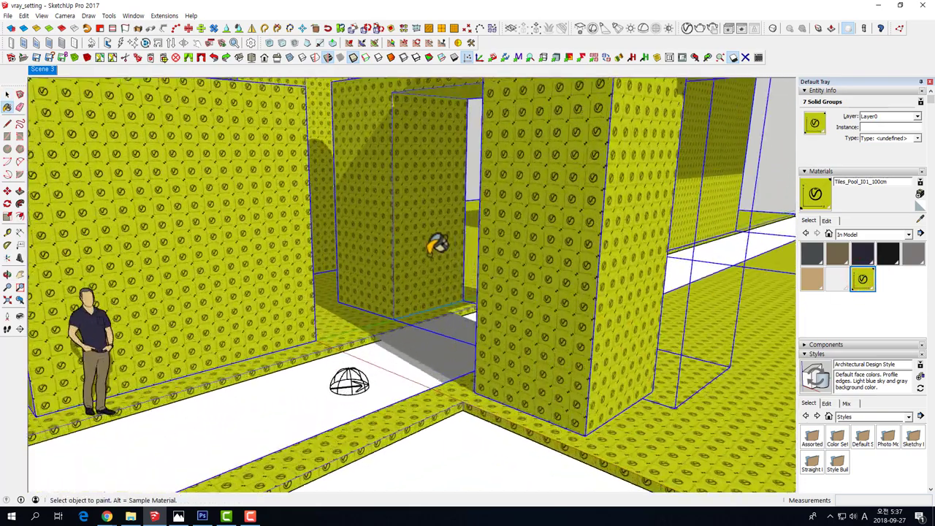
pyautogui.moveTo(437, 245)
pyautogui.mouseDown(button='middle')
pyautogui.moveTo(462, 217)
pyautogui.moveTo(484, 245)
pyautogui.moveTo(461, 232)
pyautogui.mouseUp(button='middle')
pyautogui.scroll(-3, 462, 217)
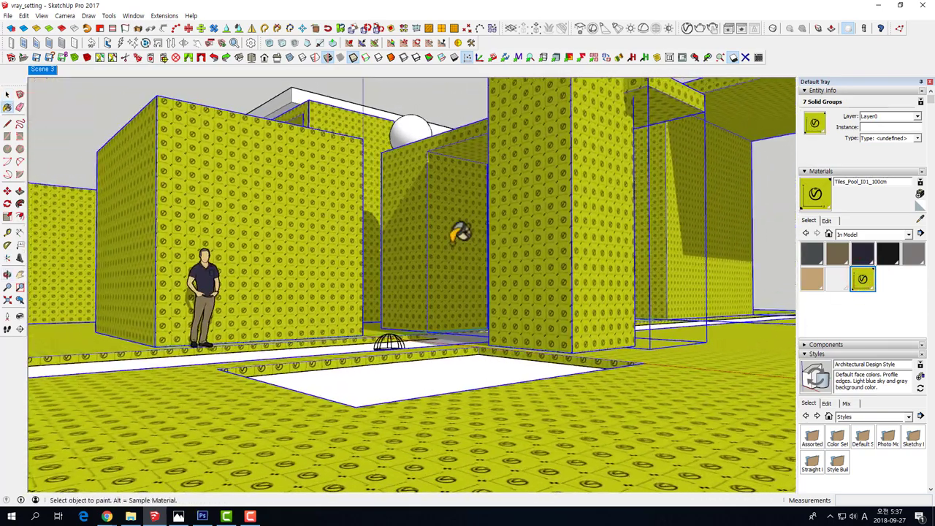
pyautogui.scroll(3, 460, 233)
pyautogui.scroll(3, 456, 232)
# - Return to the Select tool and reopen the V-Ray Asset Editor
pyautogui.press('space')
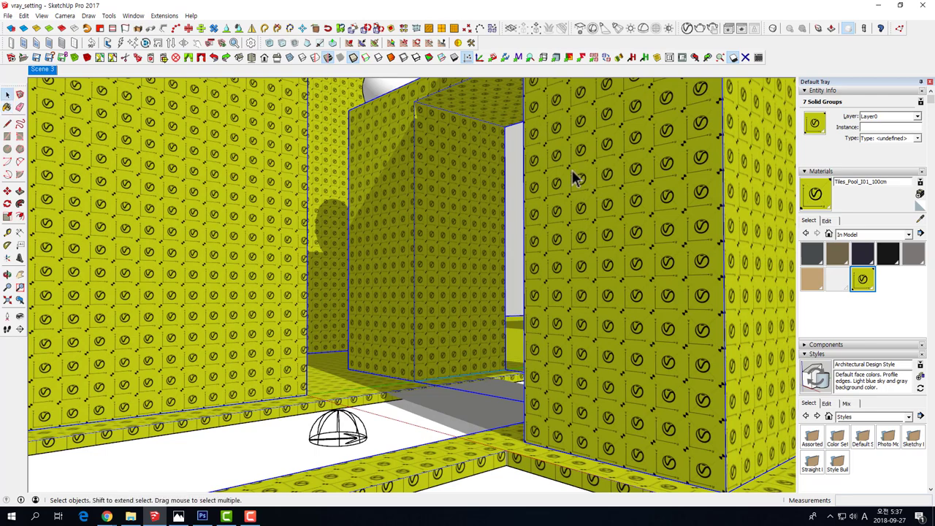
pyautogui.scroll(-3, 567, 188)
pyautogui.scroll(2, 643, 212)
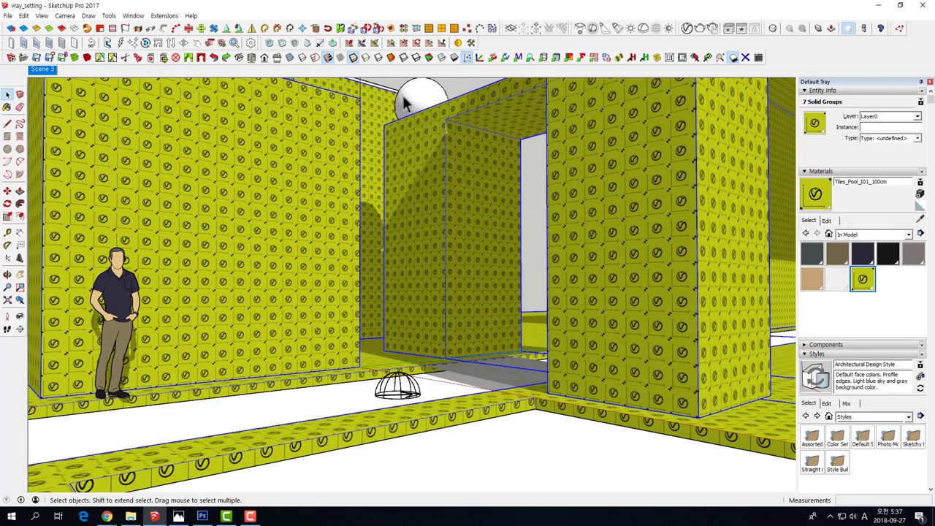
pyautogui.click(683, 29)
pyautogui.moveTo(685, 207); pyautogui.dragTo(701, 211, button='middle')
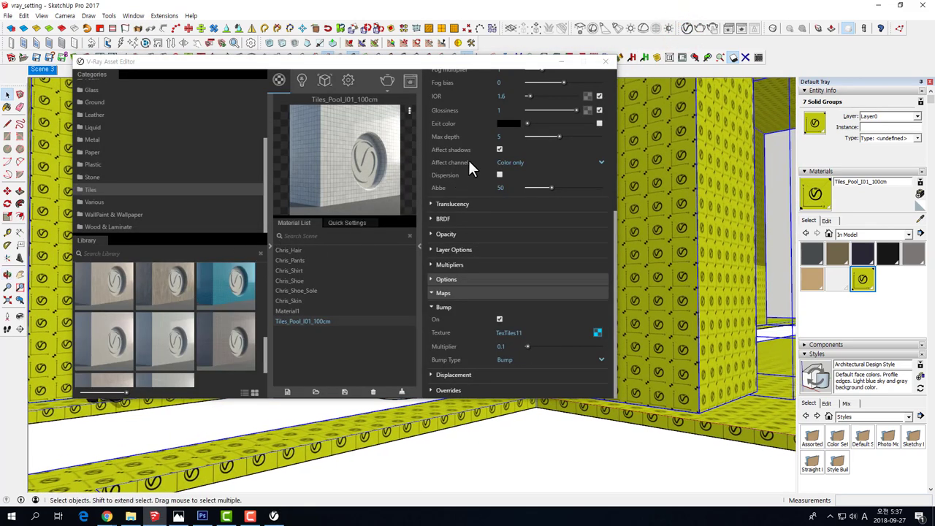
pyautogui.scroll(3, 509, 263)
pyautogui.scroll(3, 537, 223)
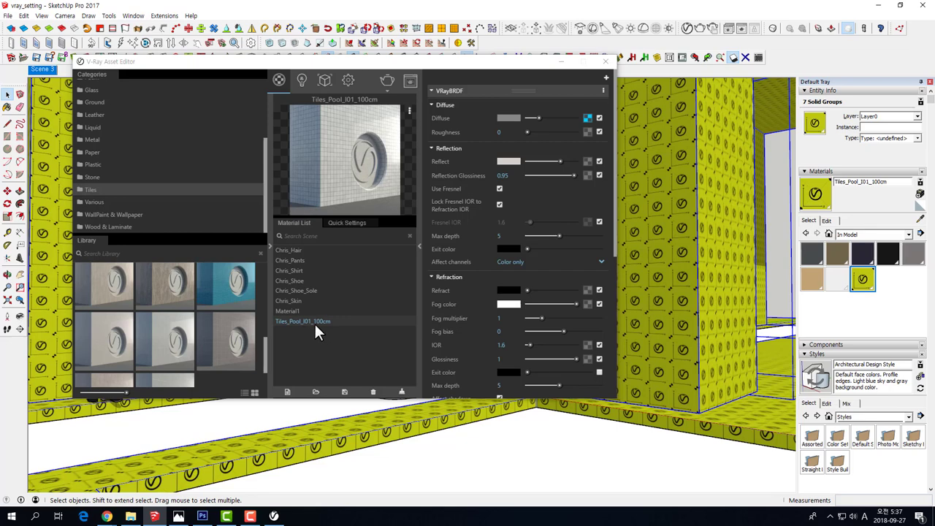
pyautogui.click(826, 220)
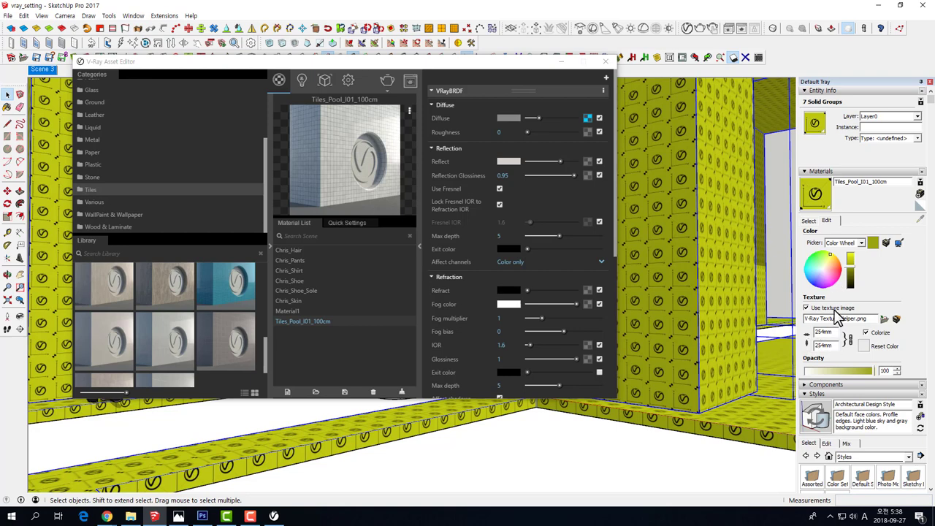
pyautogui.doubleClick(831, 333)
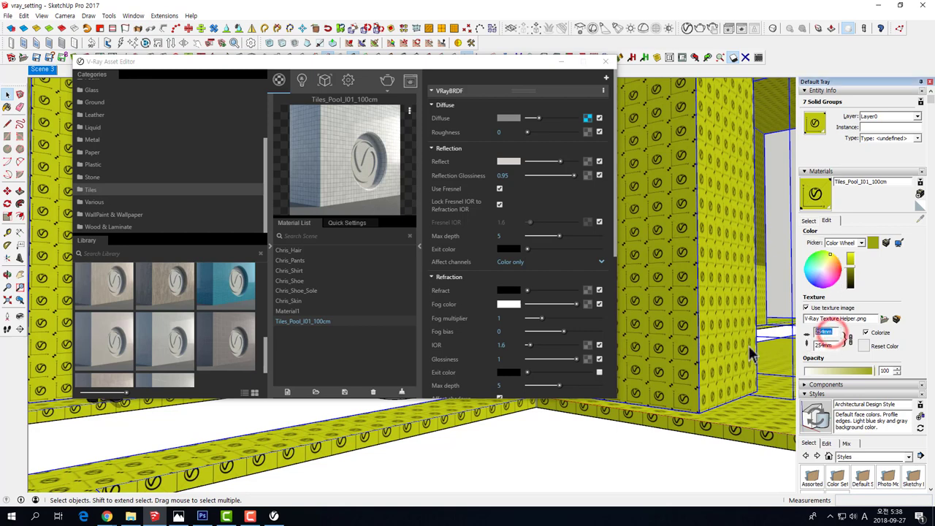
pyautogui.write('1000')
pyautogui.press('Return')
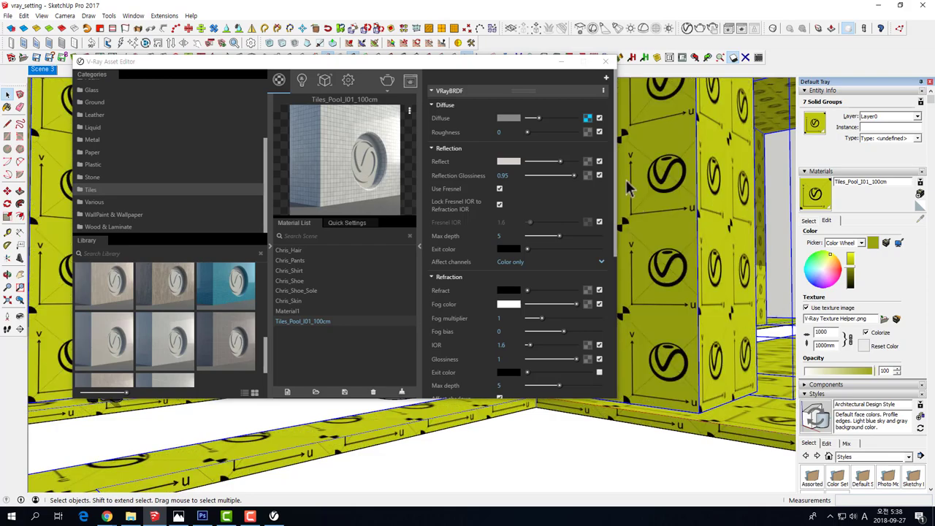
pyautogui.click(606, 63)
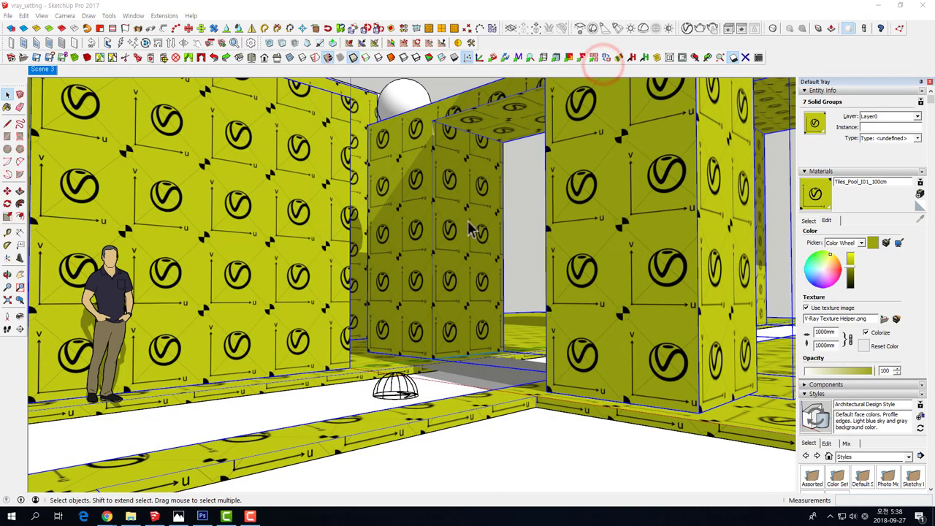
pyautogui.scroll(3, 472, 230)
pyautogui.moveTo(422, 212)
pyautogui.mouseDown(button='middle')
pyautogui.moveTo(459, 226)
pyautogui.moveTo(445, 209)
pyautogui.mouseUp(button='middle')
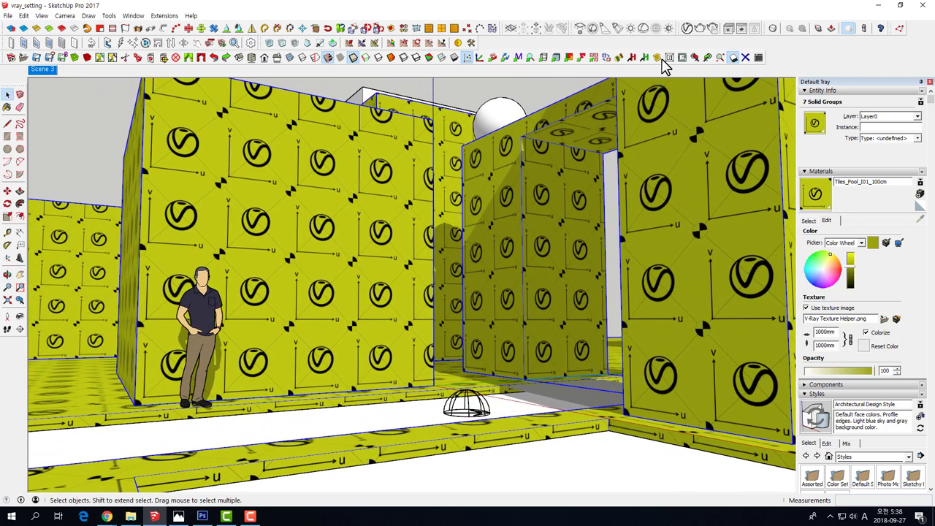
# - Render the tiled pool scene, inspect the area around the figure, then stop and close it
pyautogui.click(699, 29)
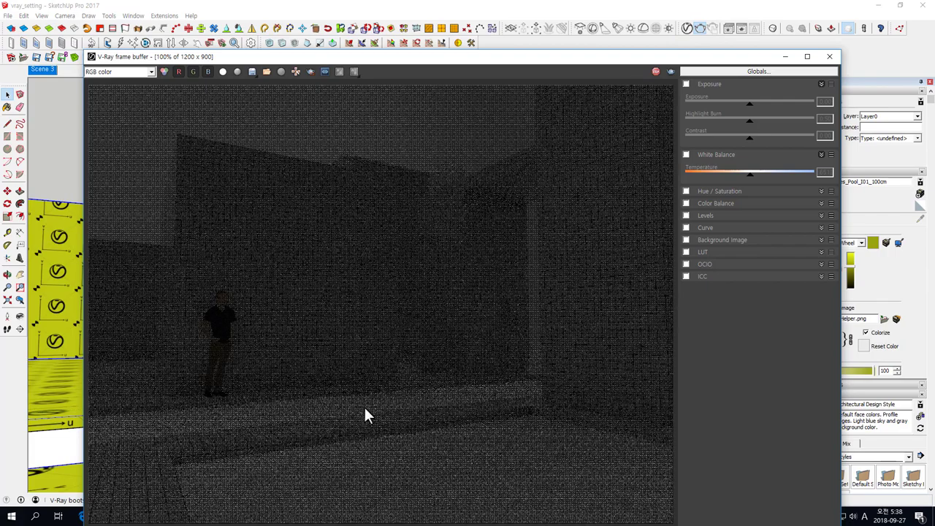
pyautogui.scroll(1, 172, 463)
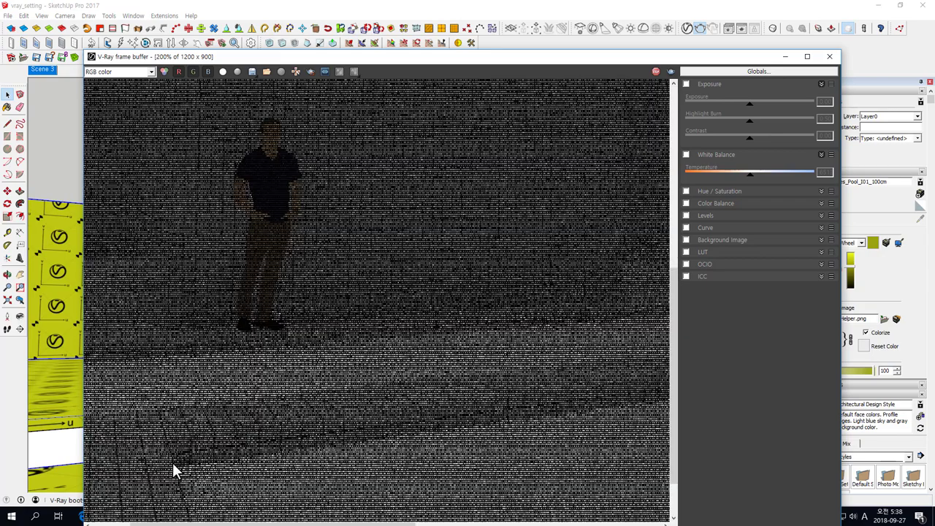
pyautogui.moveTo(172, 463); pyautogui.dragTo(320, 350, button='middle')
pyautogui.scroll(1, 233, 435)
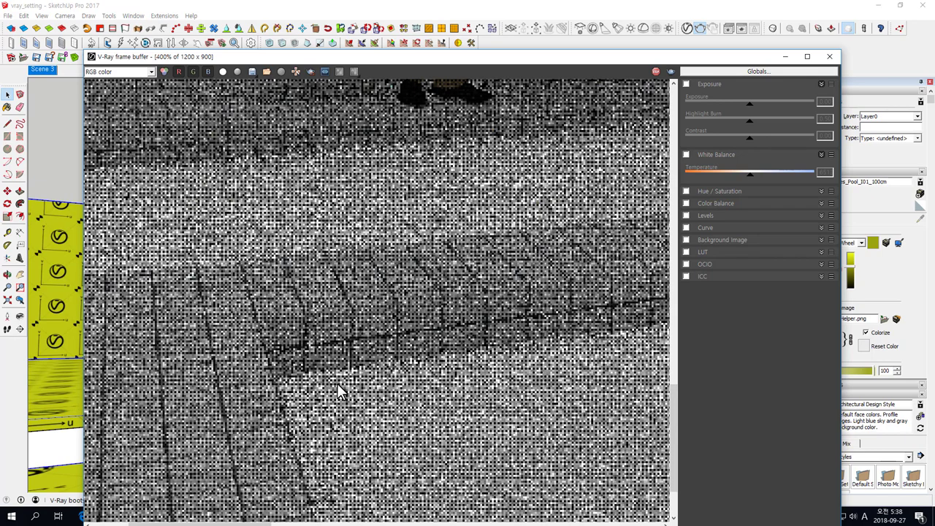
pyautogui.scroll(-1, 337, 384)
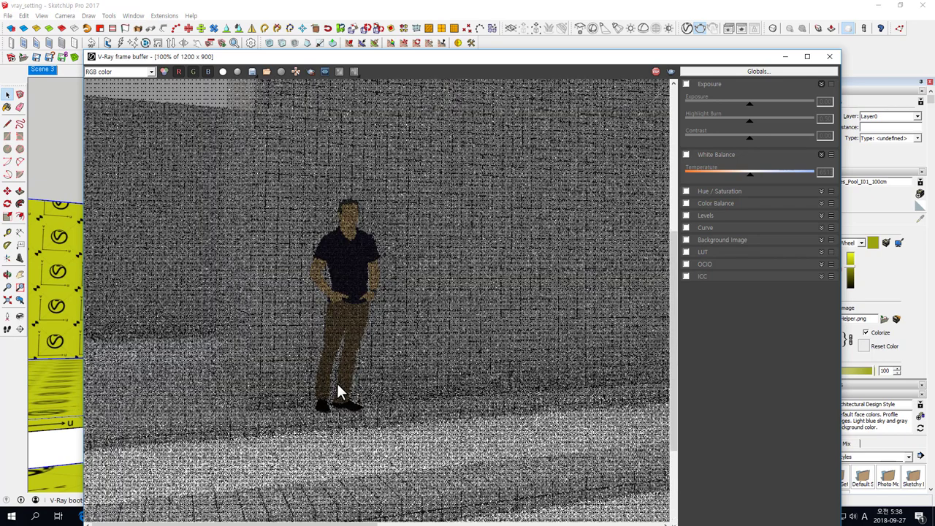
pyautogui.scroll(-1, 337, 384)
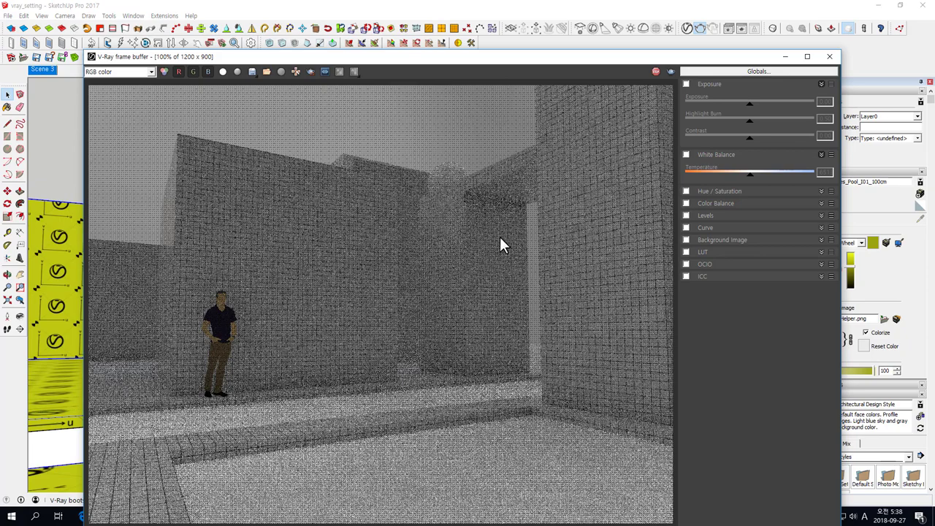
pyautogui.click(656, 71)
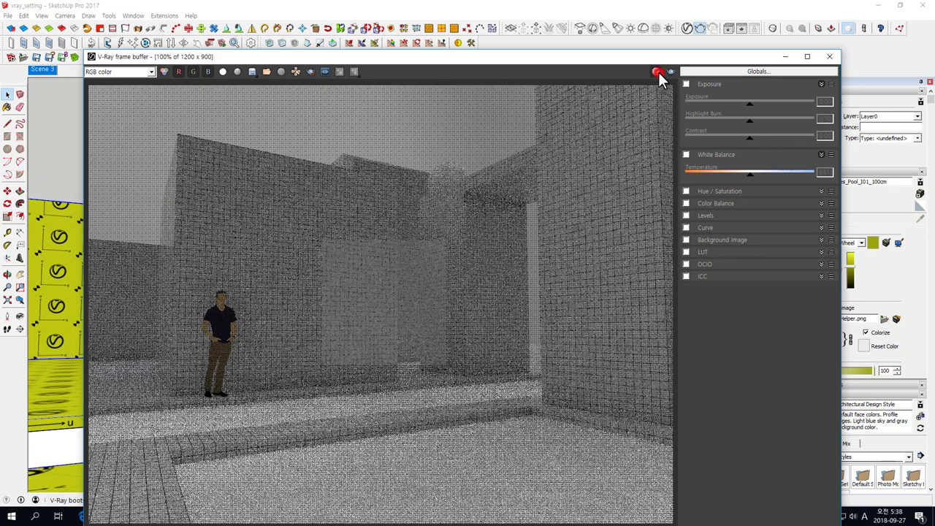
pyautogui.click(832, 63)
pyautogui.click(429, 261)
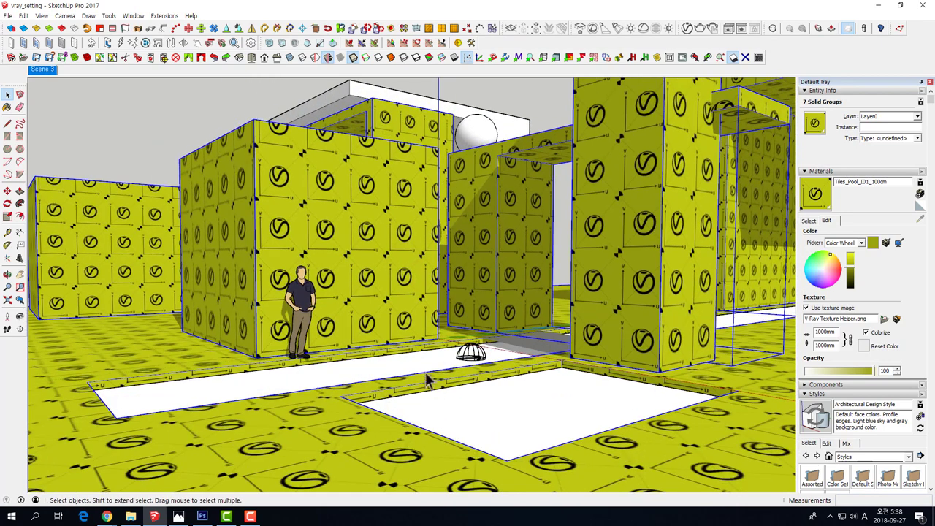
# - Select both white pool floor areas and open the V-Ray Asset Editor
pyautogui.click(422, 361)
pyautogui.moveTo(480, 390); pyautogui.dragTo(488, 417, button='middle')
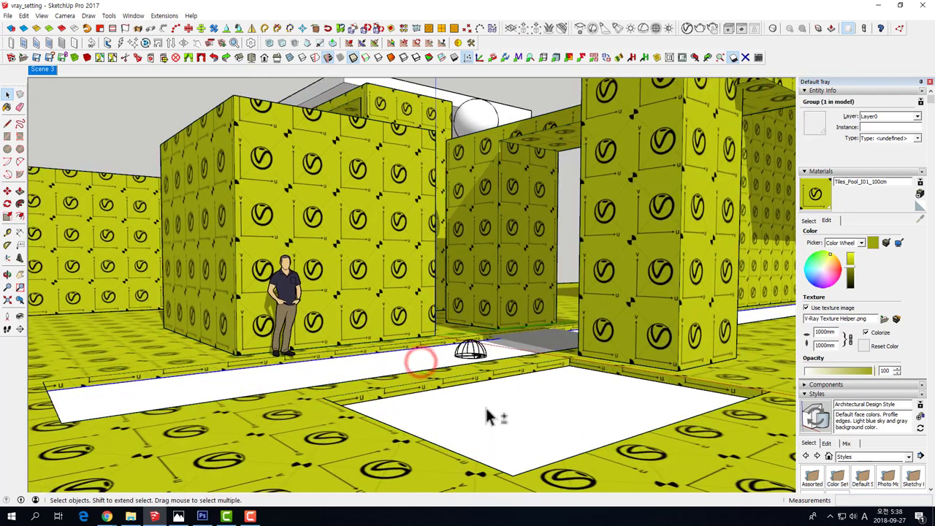
pyautogui.keyDown('shift'); pyautogui.click(488, 410); pyautogui.keyUp('shift')
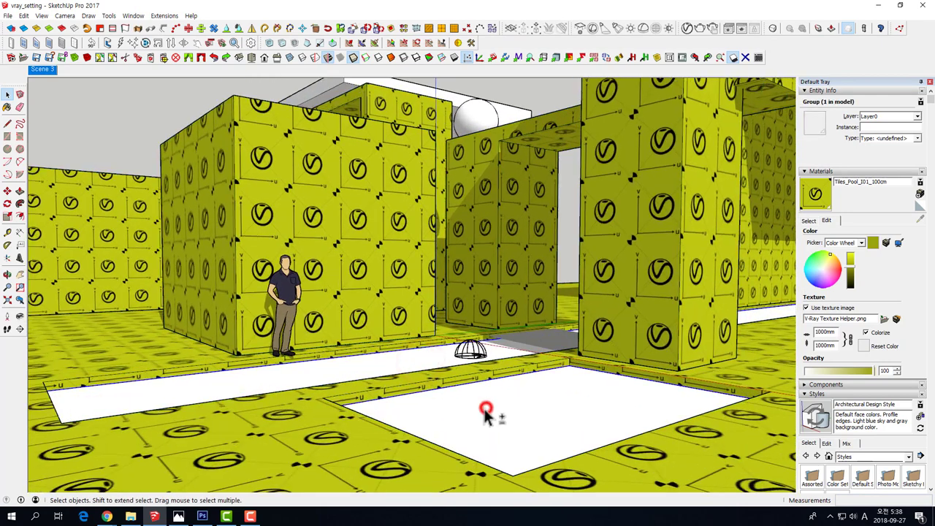
pyautogui.click(688, 28)
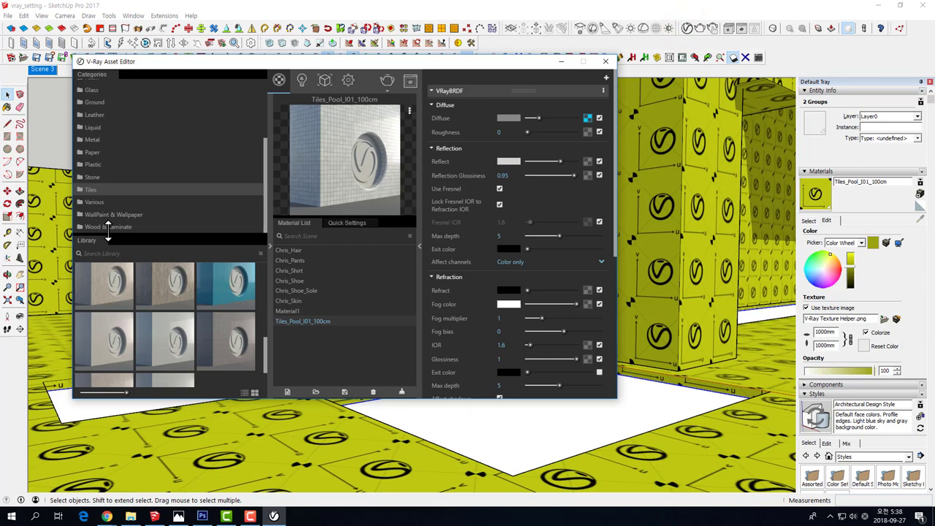
# - Browse the Liquid library category in an enlarged pane and add the Alcohol material
pyautogui.click(92, 127)
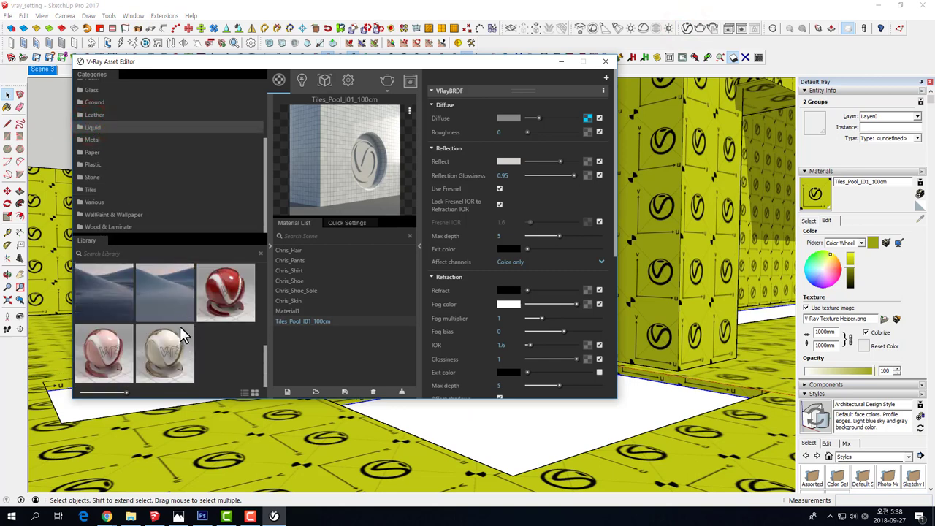
pyautogui.scroll(2, 188, 351)
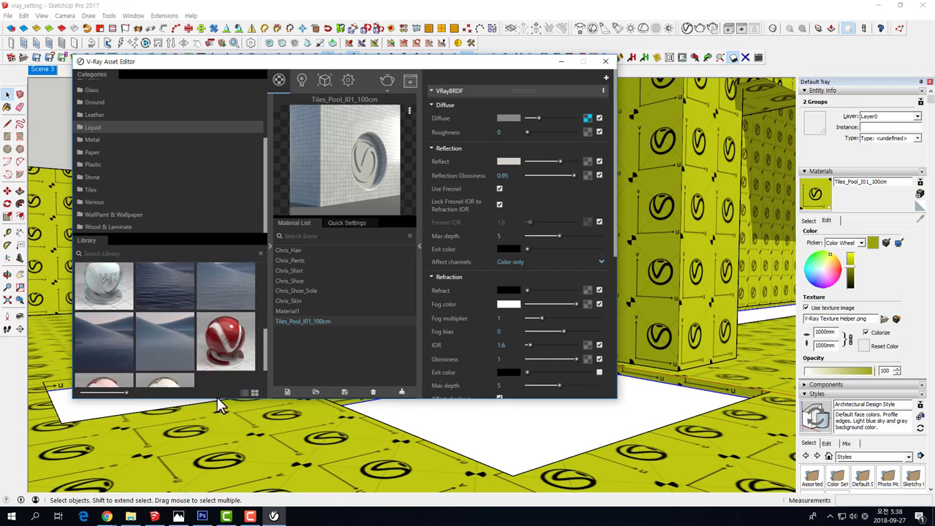
pyautogui.moveTo(217, 399); pyautogui.dragTo(217, 476)
pyautogui.scroll(2, 188, 387)
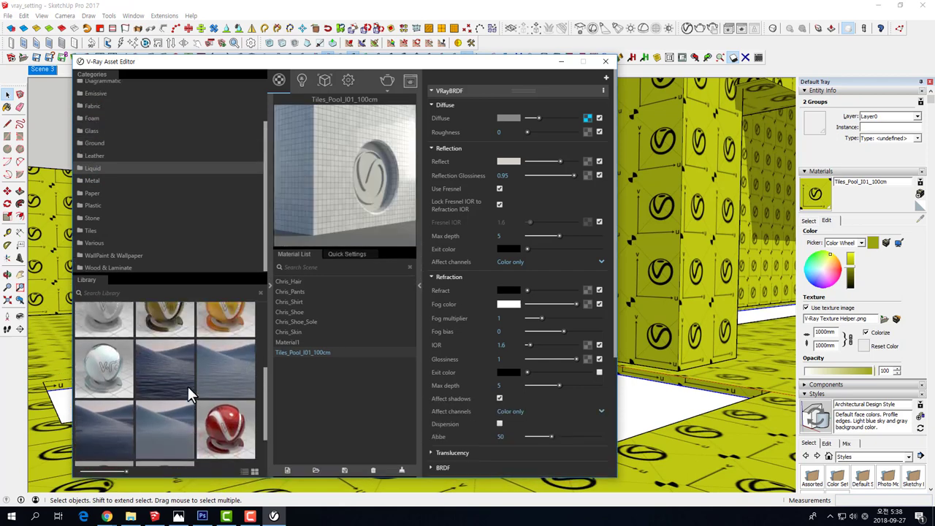
pyautogui.moveTo(195, 270); pyautogui.dragTo(194, 176)
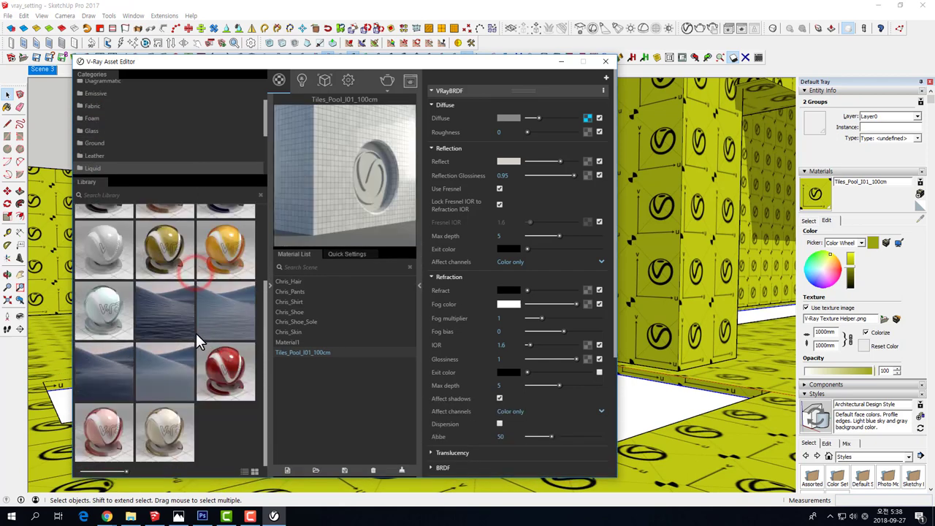
pyautogui.scroll(3, 147, 363)
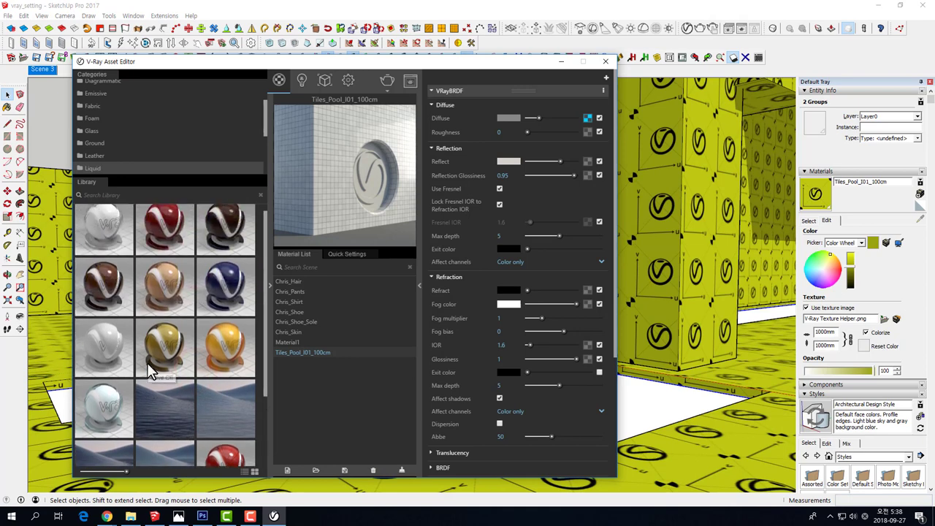
pyautogui.scroll(1, 147, 363)
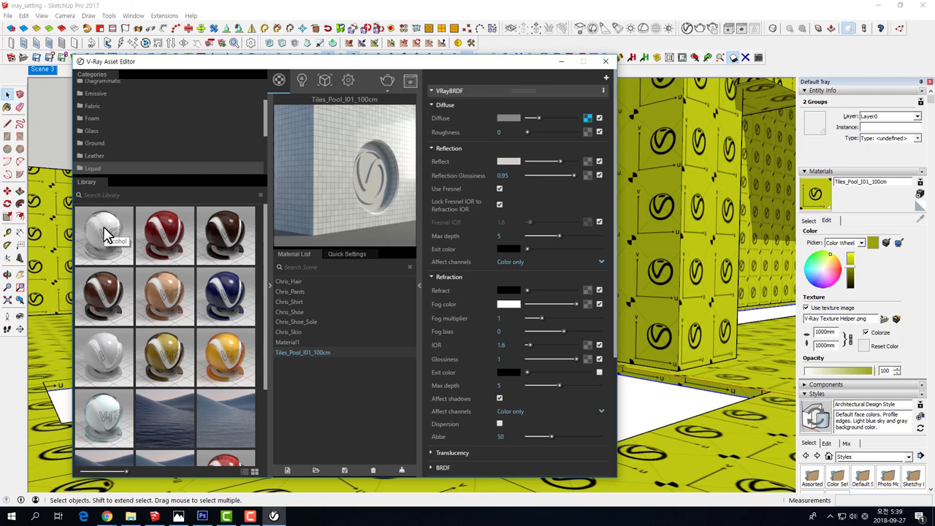
pyautogui.scroll(-2, 105, 233)
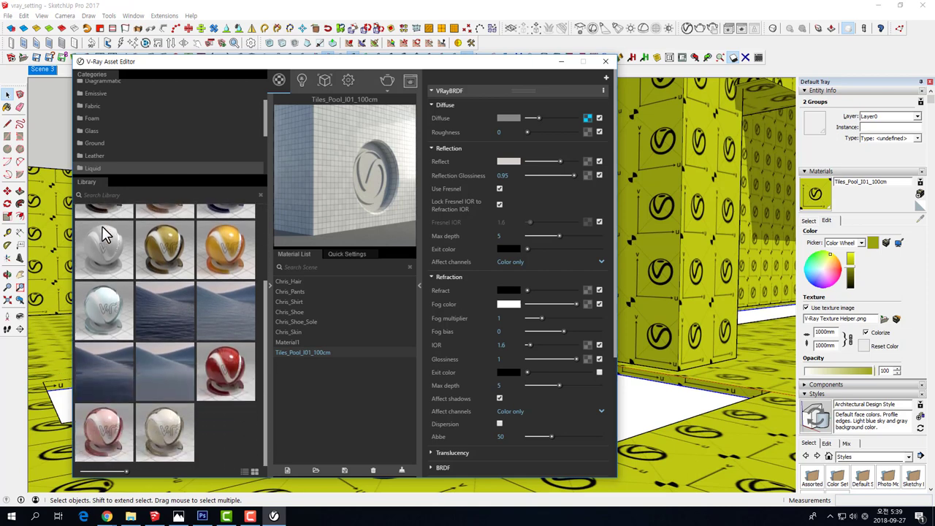
pyautogui.scroll(1, 105, 241)
pyautogui.scroll(1, 105, 260)
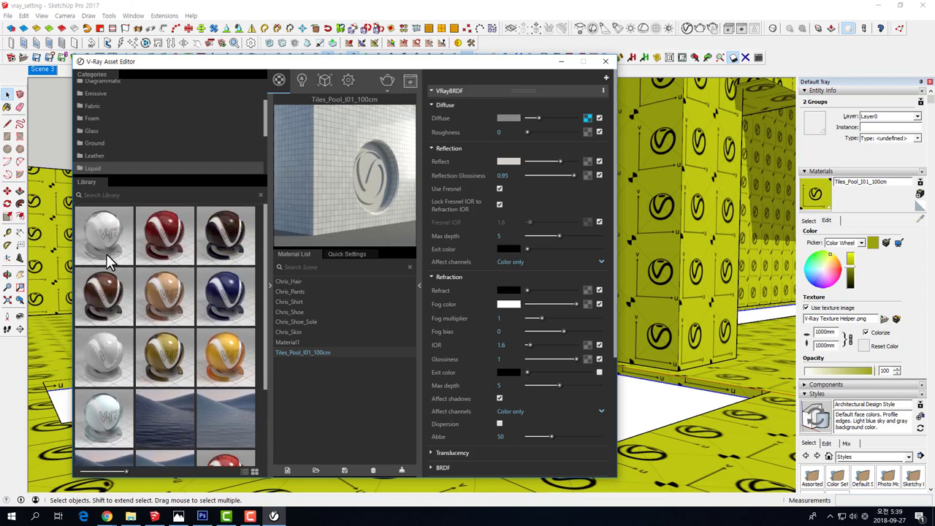
pyautogui.doubleClick(102, 230)
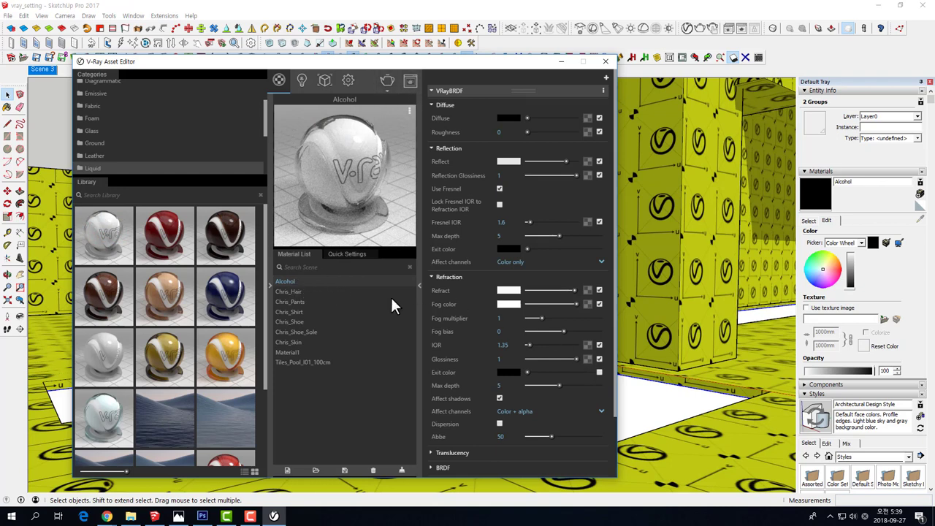
# - Apply the Alcohol material to the selected pool floor areas and close the Asset Editor
pyautogui.rightClick(292, 285)
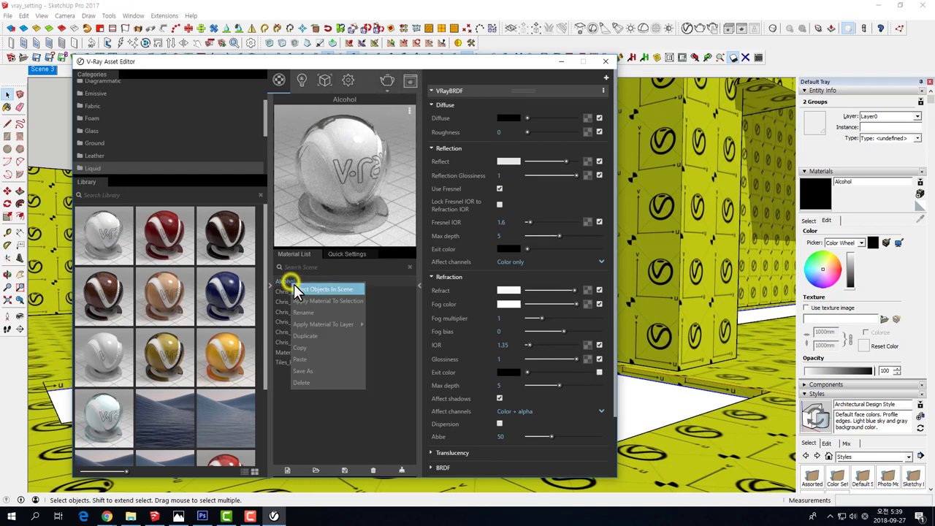
pyautogui.click(349, 300)
pyautogui.click(605, 62)
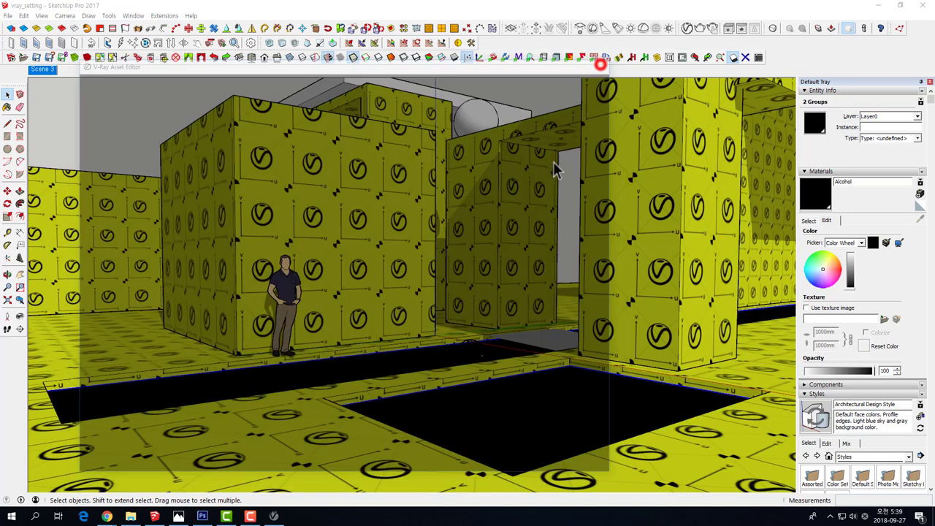
# - Select the sphere light above the walls together with the white box behind the wall
pyautogui.scroll(1, 504, 333)
pyautogui.scroll(3, 504, 332)
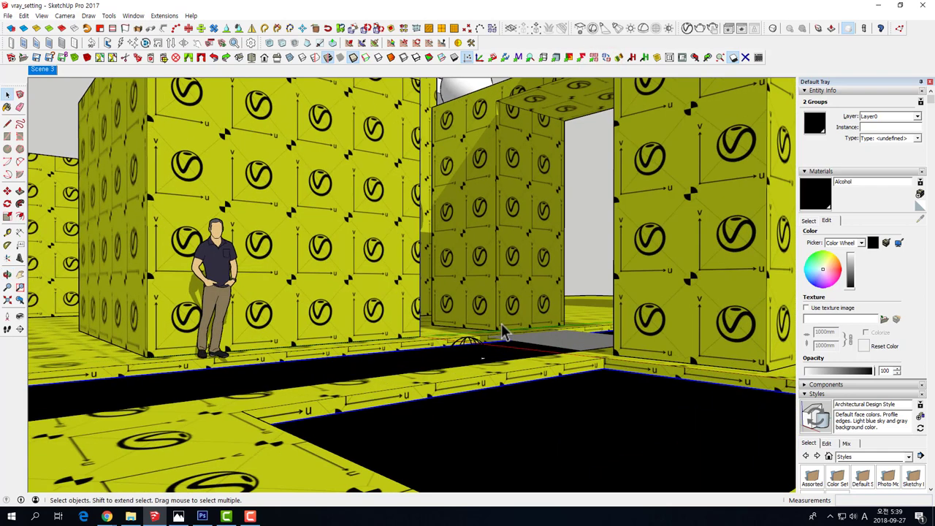
pyautogui.scroll(-2, 504, 333)
pyautogui.scroll(-1, 512, 328)
pyautogui.click(506, 124)
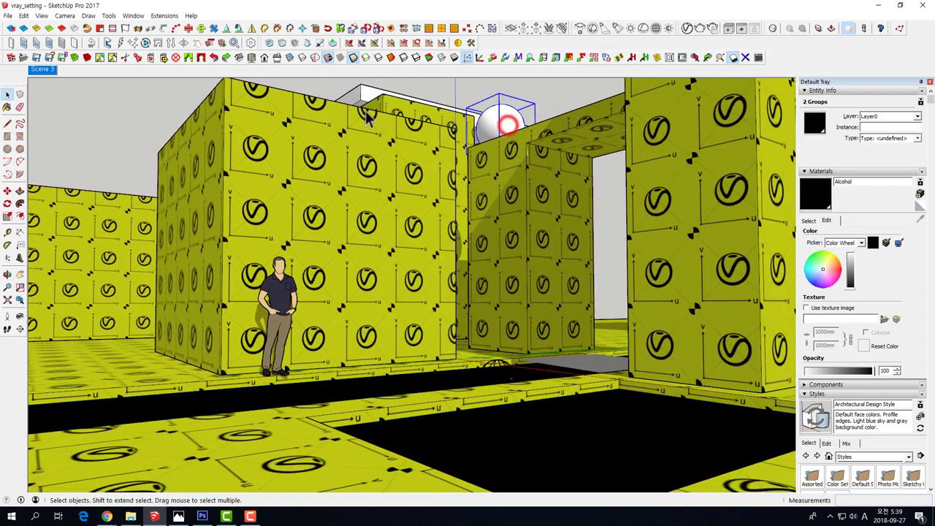
pyautogui.keyDown('shift'); pyautogui.click(360, 89); pyautogui.keyUp('shift')
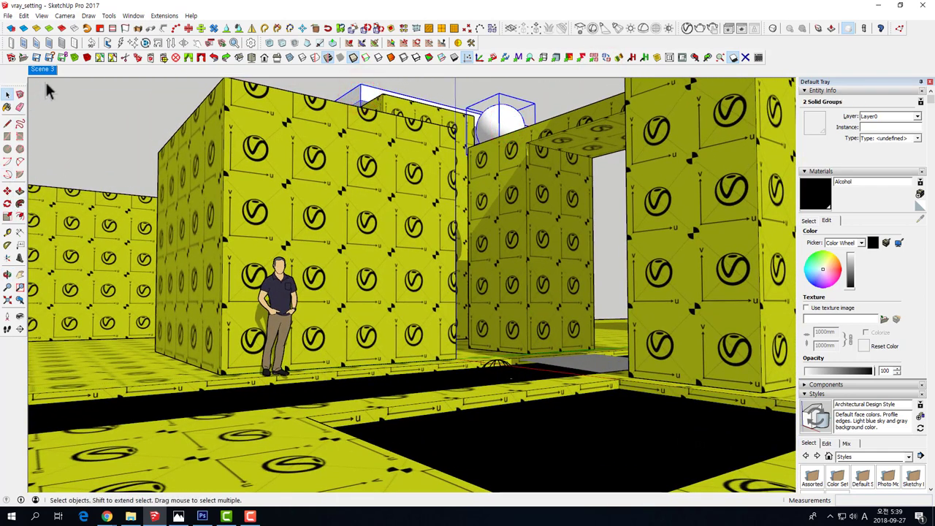
# - Reopen the V-Ray material editor and browse the library to the Metal materials
pyautogui.click(687, 28)
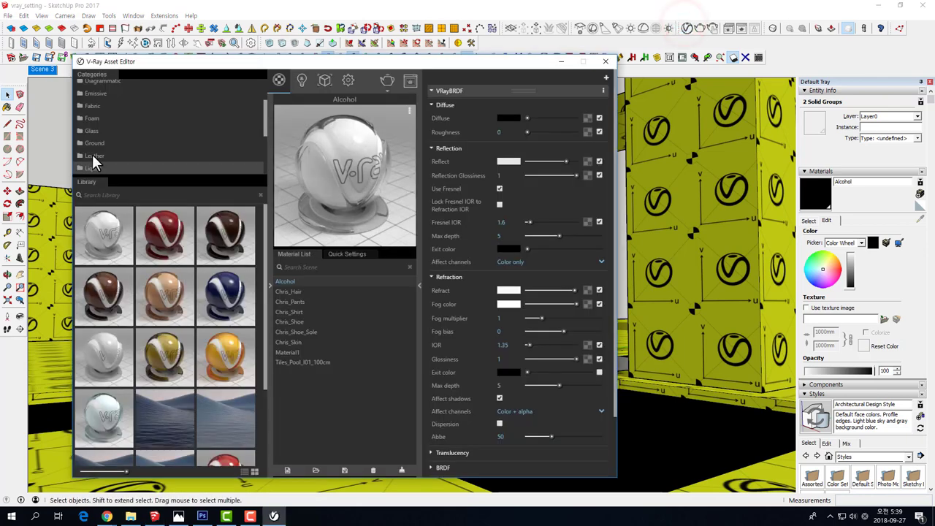
pyautogui.scroll(2, 100, 139)
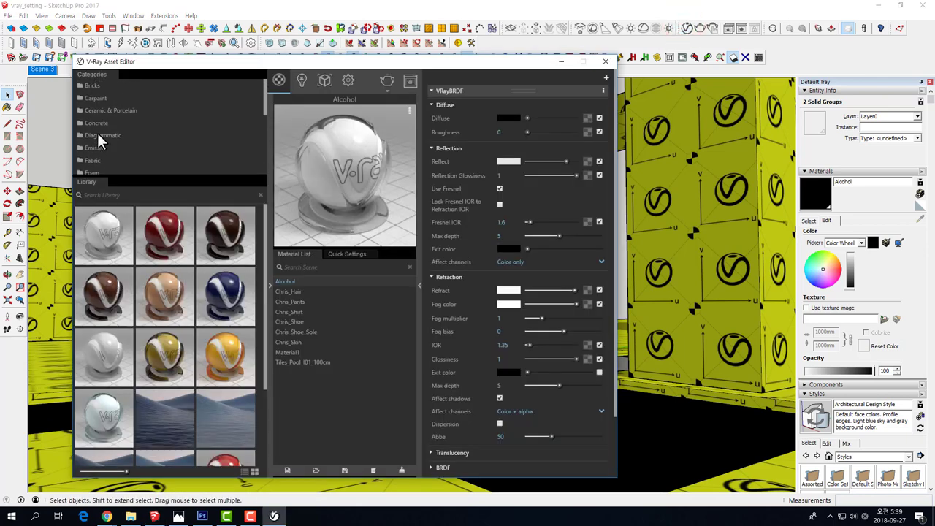
pyautogui.click(110, 172)
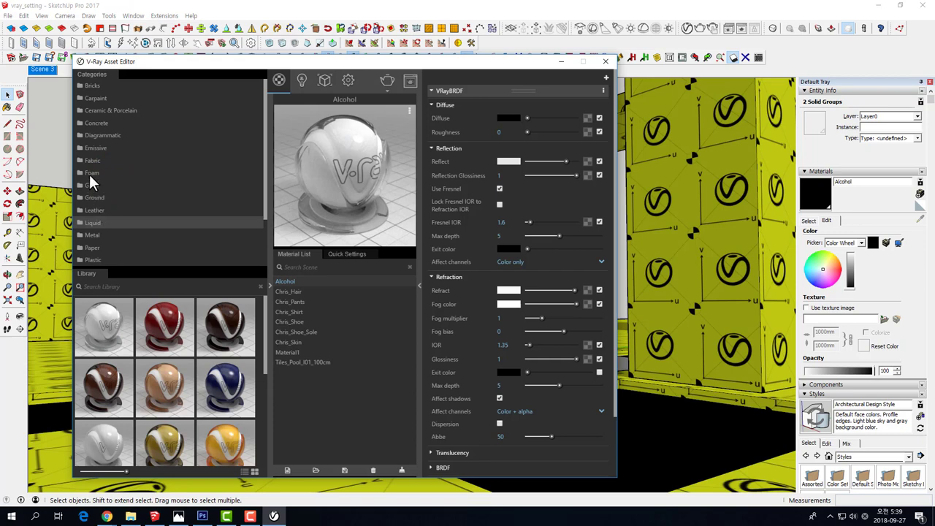
pyautogui.scroll(-3, 92, 139)
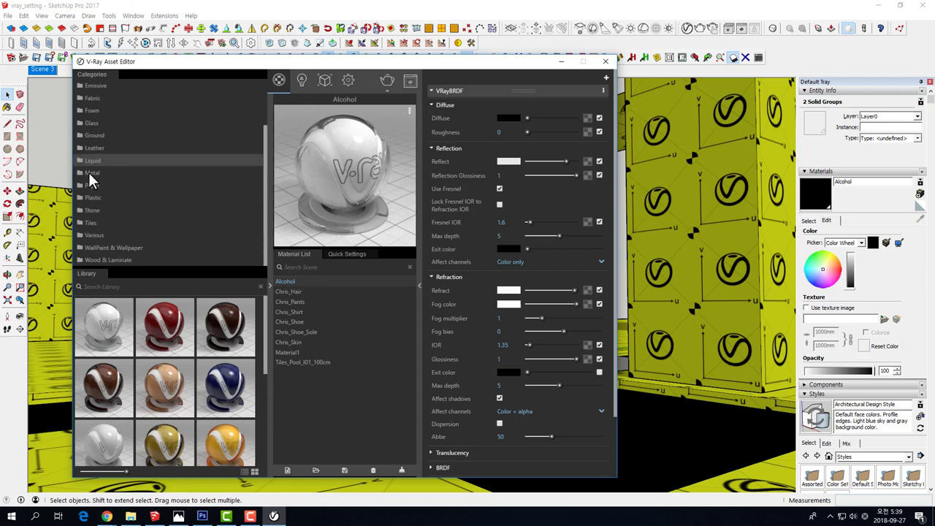
pyautogui.click(88, 173)
pyautogui.scroll(-3, 175, 365)
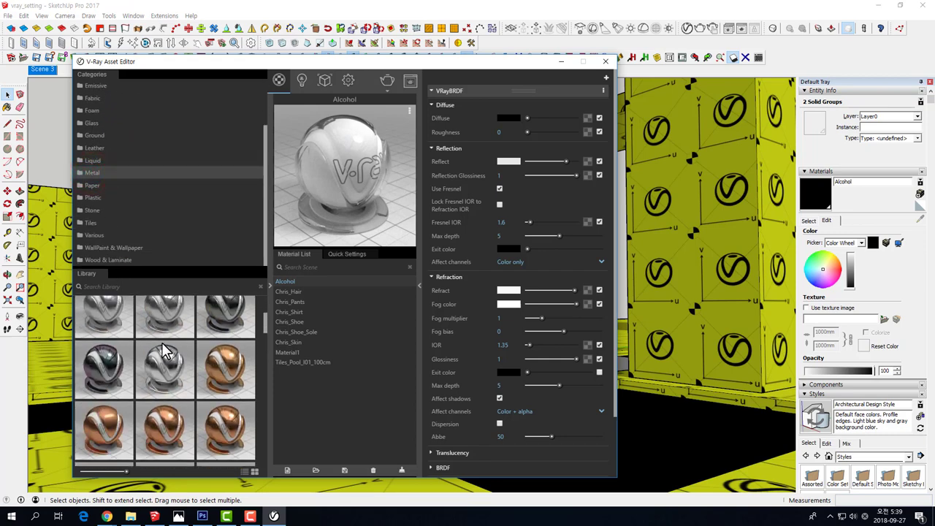
pyautogui.scroll(-2, 190, 394)
pyautogui.scroll(-2, 196, 398)
pyautogui.scroll(-2, 176, 395)
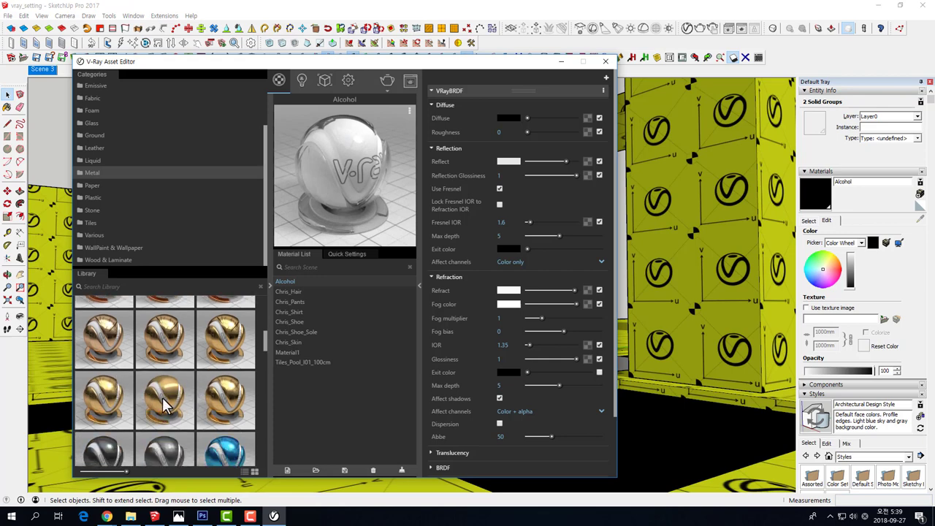
# - Add Gold_Blurry to the scene materials, apply it to the selected objects, and close the editor
pyautogui.moveTo(110, 394); pyautogui.dragTo(296, 296)
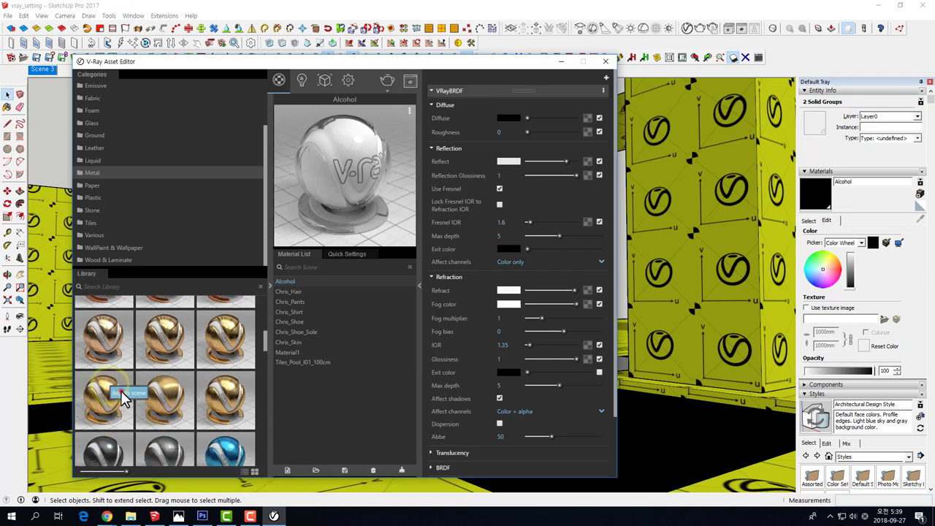
pyautogui.rightClick(306, 352)
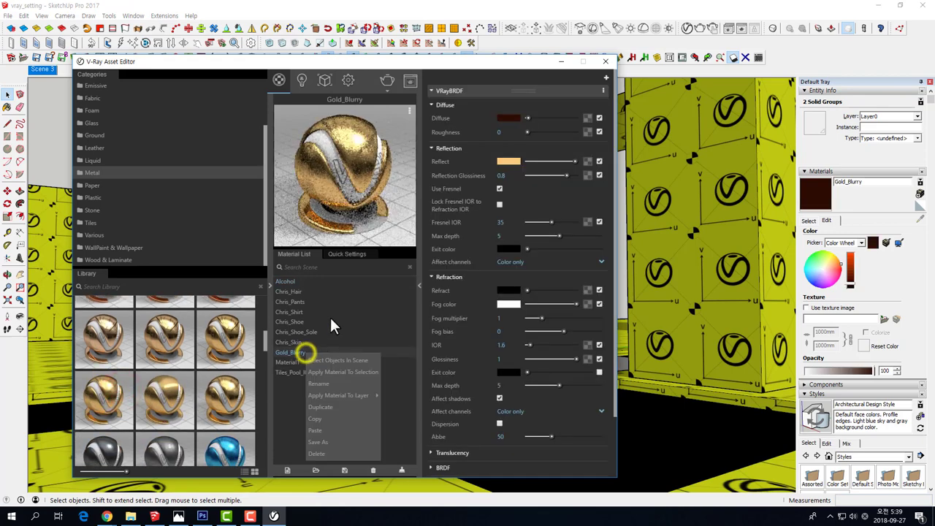
pyautogui.click(333, 372)
pyautogui.click(605, 61)
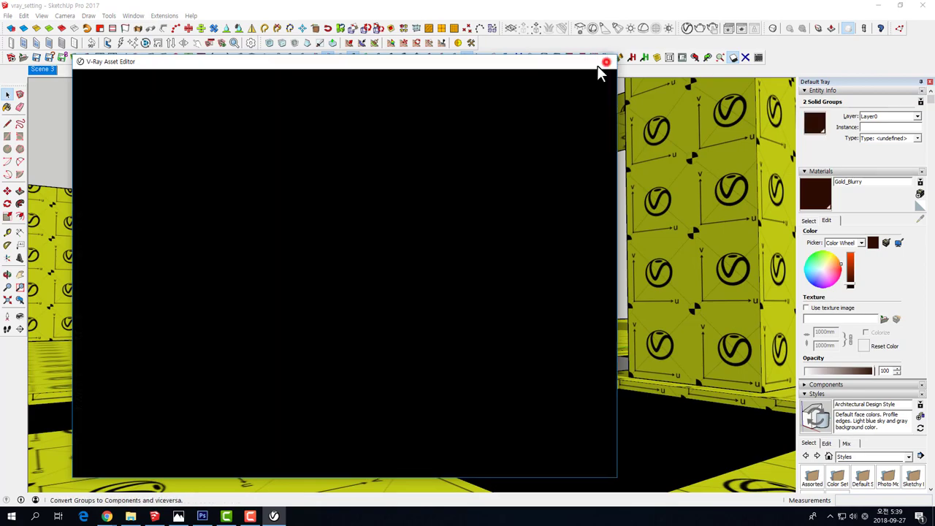
# - Select the dome light and rotate it 15° about its centre
pyautogui.moveTo(488, 235)
pyautogui.mouseDown(button='middle')
pyautogui.moveTo(509, 253)
pyautogui.moveTo(476, 226)
pyautogui.mouseUp(button='middle')
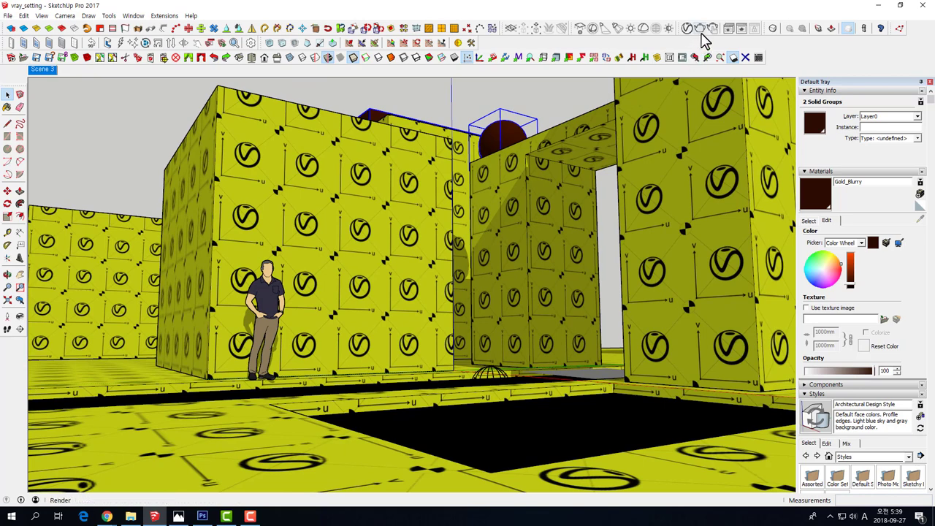
pyautogui.click(490, 376)
pyautogui.scroll(1, 485, 387)
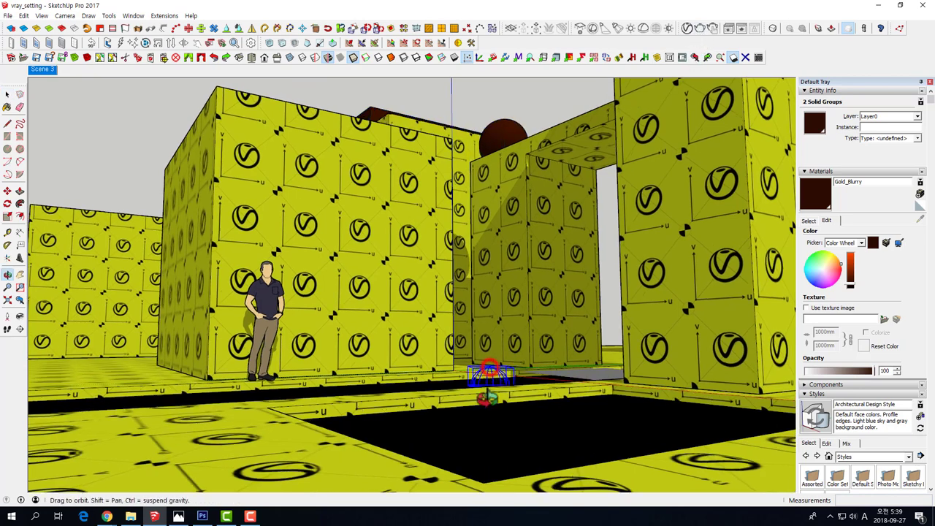
pyautogui.scroll(3, 485, 395)
pyautogui.scroll(2, 482, 426)
pyautogui.scroll(2, 475, 439)
pyautogui.press('q')
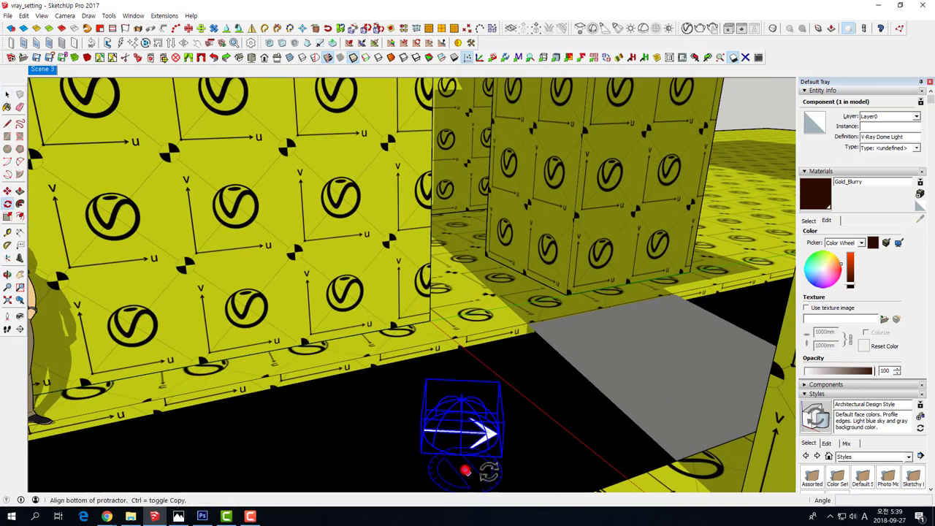
pyautogui.click(465, 468)
pyautogui.click(527, 466)
pyautogui.click(504, 407)
pyautogui.scroll(-5, 500, 402)
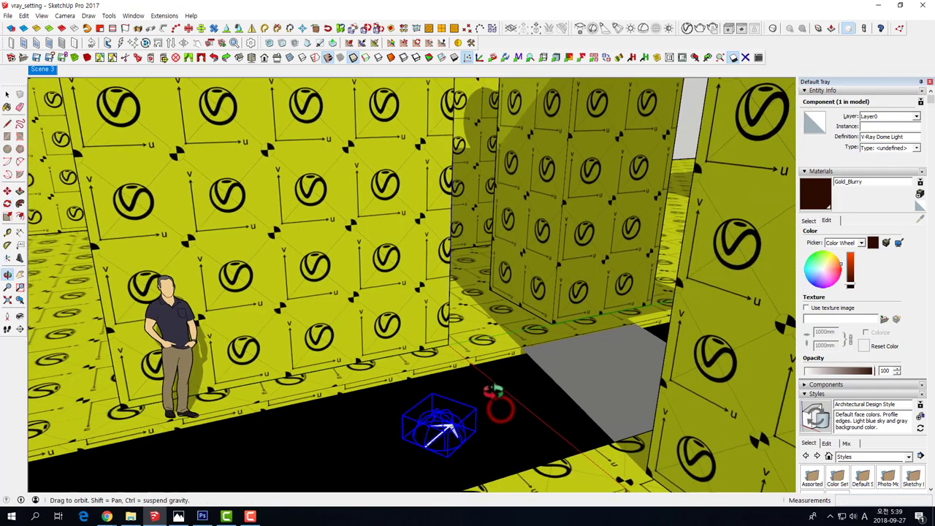
pyautogui.moveTo(497, 397)
pyautogui.mouseDown(button='middle')
pyautogui.moveTo(489, 351)
pyautogui.moveTo(468, 336)
pyautogui.mouseUp(button='middle')
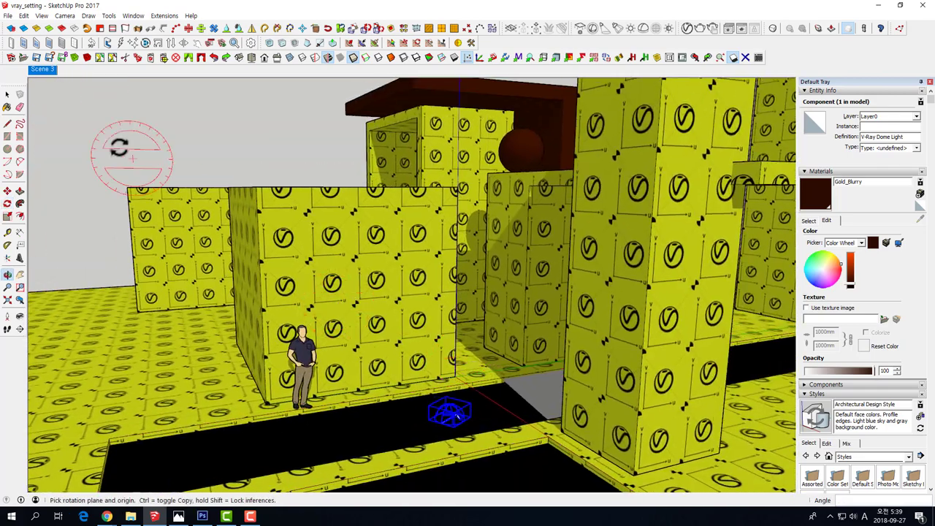
# - Return to Scene 3, hide the dome light icon, and update Scene 3 to this view
pyautogui.click(41, 69)
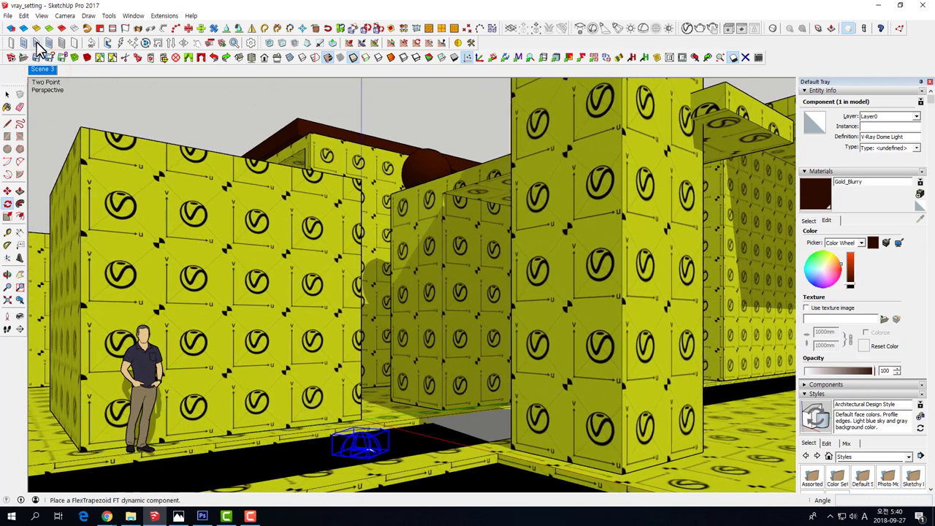
pyautogui.click(42, 15)
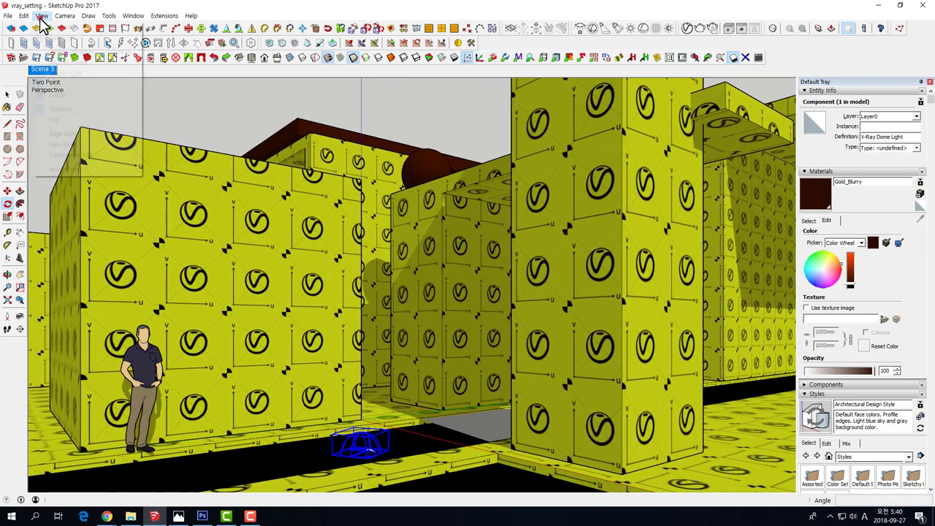
pyautogui.click(55, 109)
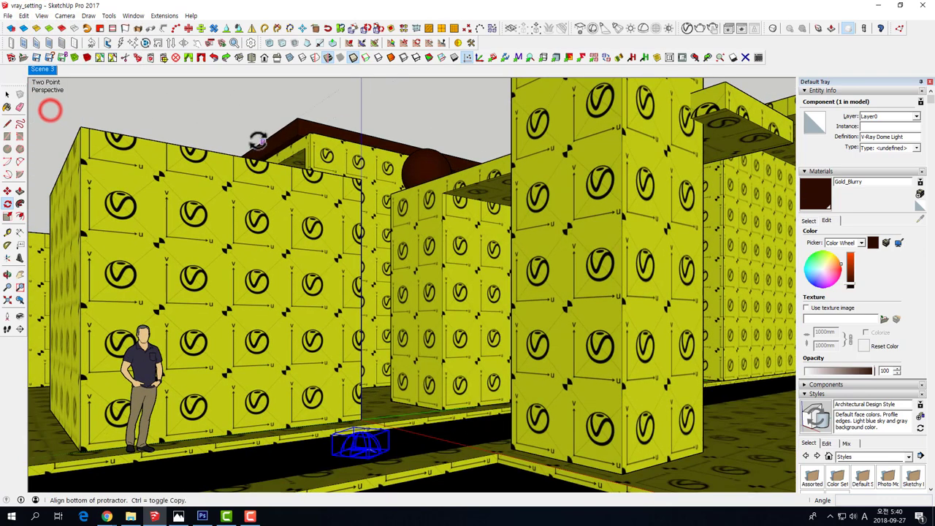
pyautogui.rightClick(41, 69)
pyautogui.click(73, 110)
pyautogui.click(180, 120)
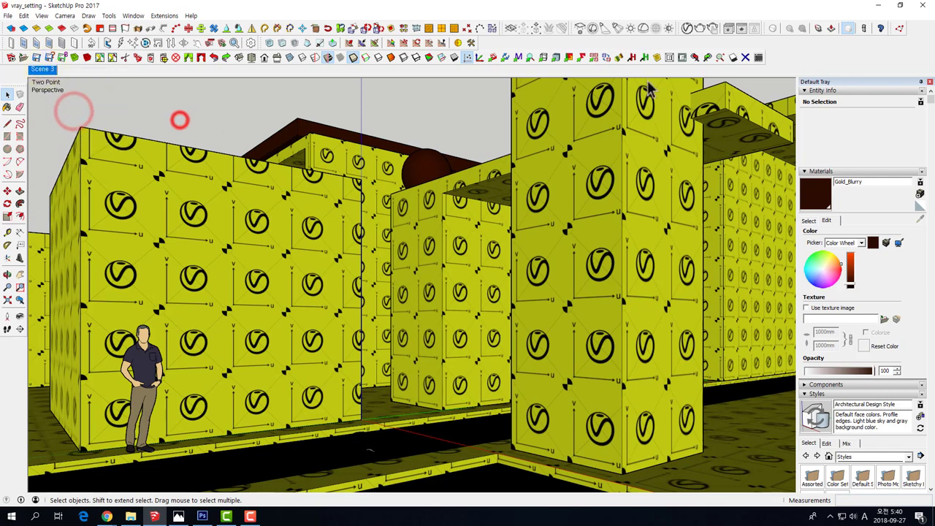
# - Render the Scene 3 view with V-Ray, then close the frame buffer and progress window
pyautogui.click(698, 27)
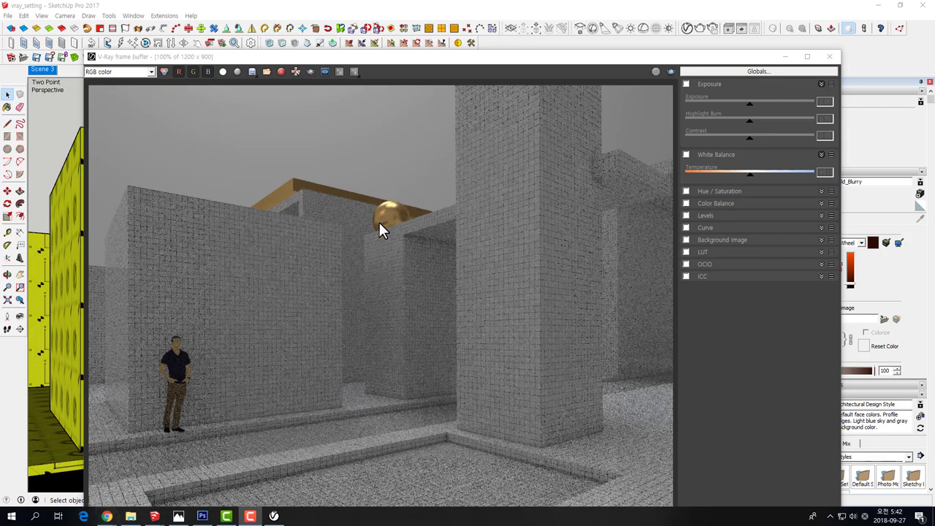
pyautogui.click(826, 58)
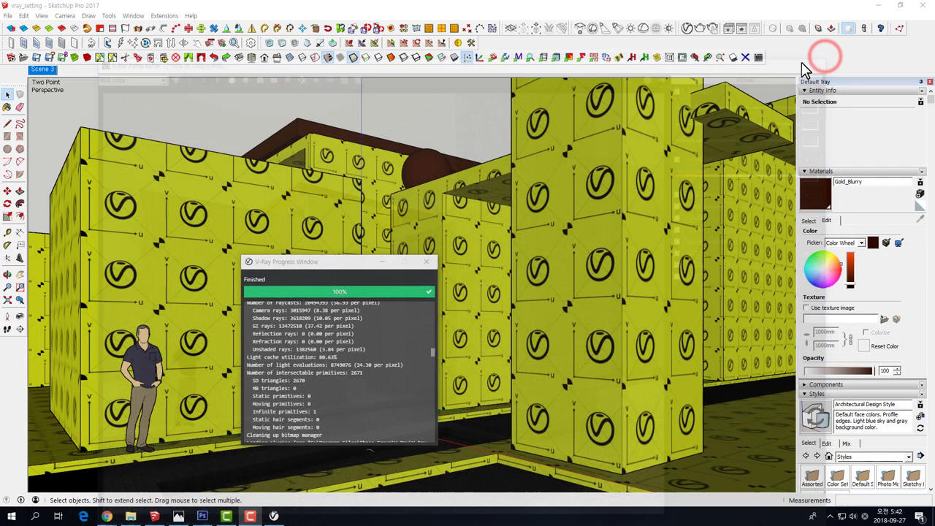
pyautogui.click(429, 263)
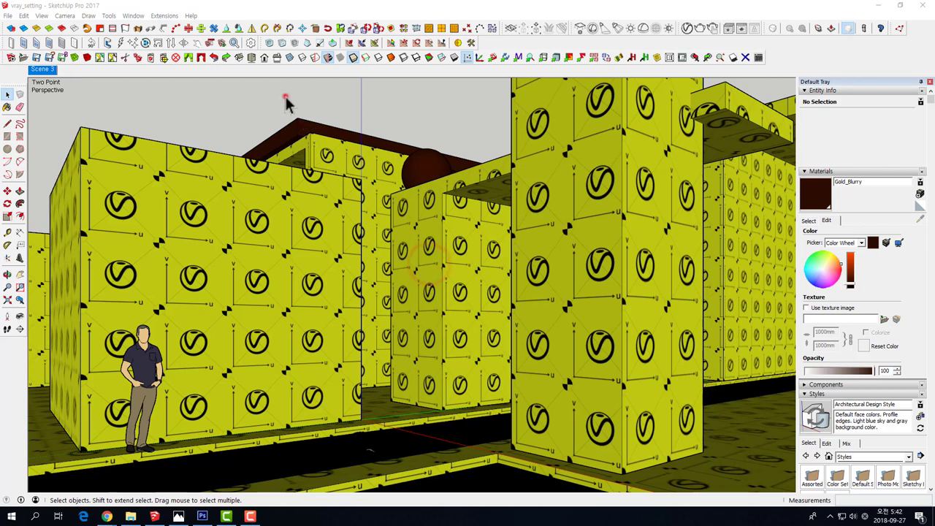
pyautogui.click(286, 97)
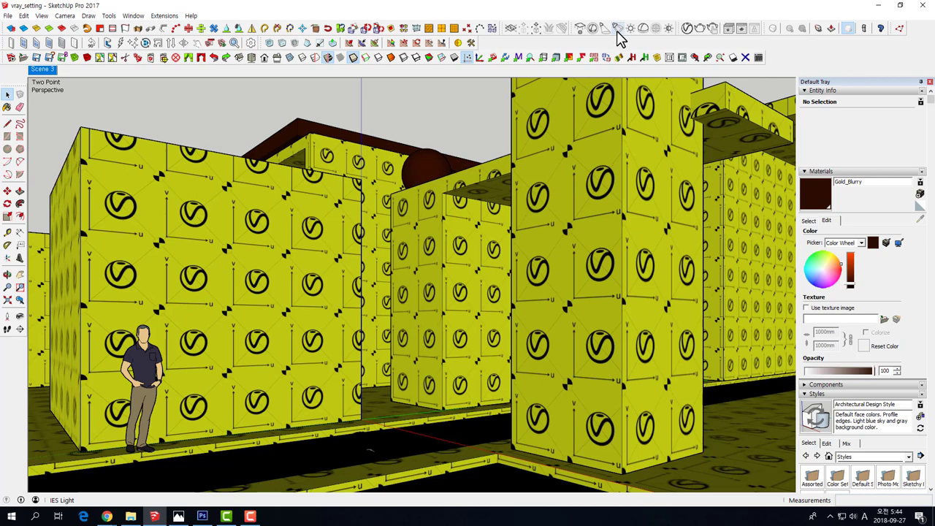
# - Draw a roughly 1003 mm square V-Ray rectangle light on the ground beside the pool
pyautogui.click(580, 30)
pyautogui.scroll(-3, 541, 208)
pyautogui.scroll(-3, 540, 208)
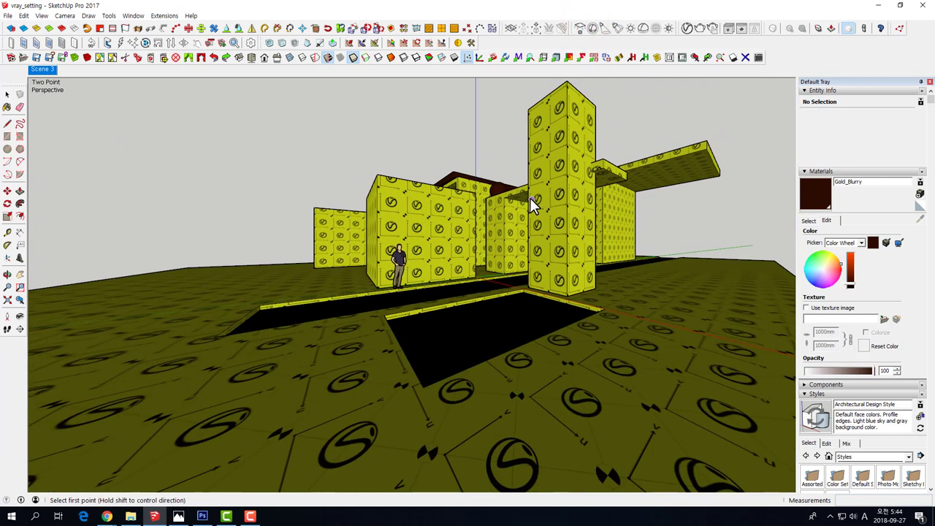
pyautogui.moveTo(531, 201)
pyautogui.mouseDown(button='middle')
pyautogui.moveTo(497, 273)
pyautogui.moveTo(480, 265)
pyautogui.moveTo(422, 300)
pyautogui.mouseUp(button='middle')
pyautogui.scroll(5, 422, 296)
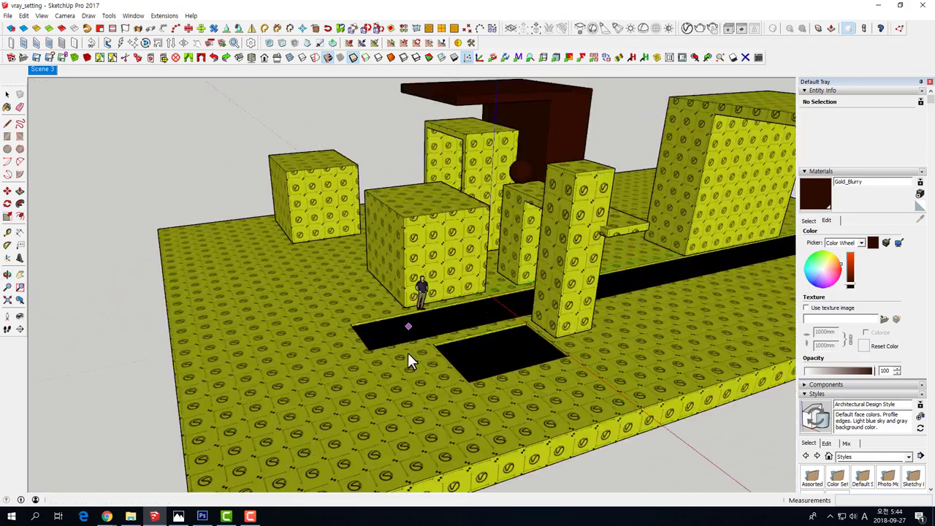
pyautogui.click(388, 356)
pyautogui.click(454, 372)
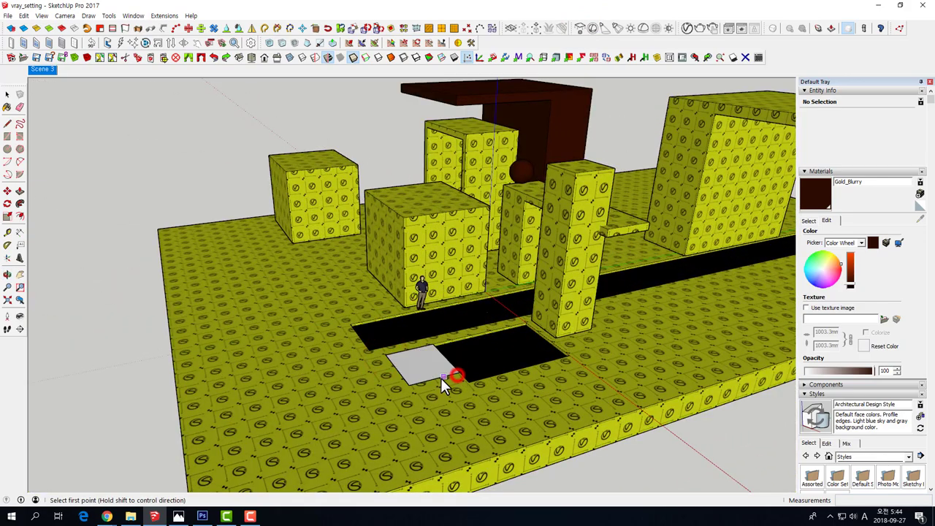
# - Pick up the rectangle light with Move and carry it back over the pool's edge
pyautogui.scroll(3, 431, 369)
pyautogui.moveTo(420, 354)
pyautogui.mouseDown(button='middle')
pyautogui.moveTo(413, 361)
pyautogui.moveTo(397, 324)
pyautogui.moveTo(484, 202)
pyautogui.mouseUp(button='middle')
pyautogui.scroll(3, 409, 372)
pyautogui.scroll(2, 442, 251)
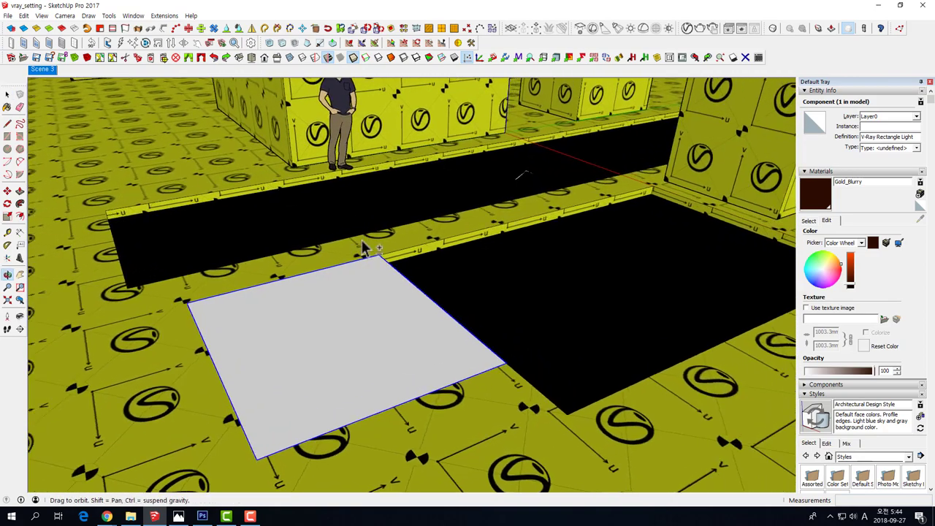
pyautogui.moveTo(442, 250)
pyautogui.mouseDown(button='middle')
pyautogui.moveTo(382, 226)
pyautogui.moveTo(368, 294)
pyautogui.mouseUp(button='middle')
pyautogui.press('m')
pyautogui.click(334, 294)
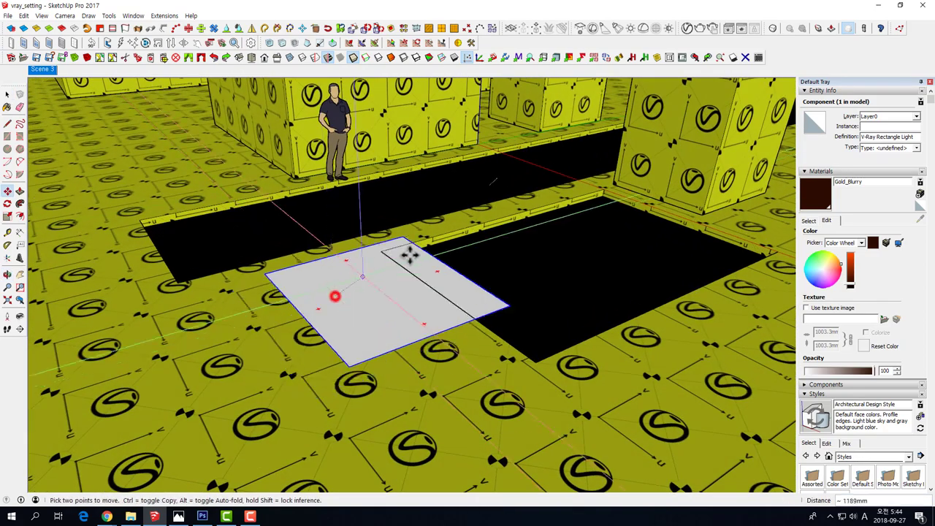
pyautogui.scroll(3, 532, 198)
pyautogui.moveTo(528, 198); pyautogui.dragTo(529, 230, button='middle')
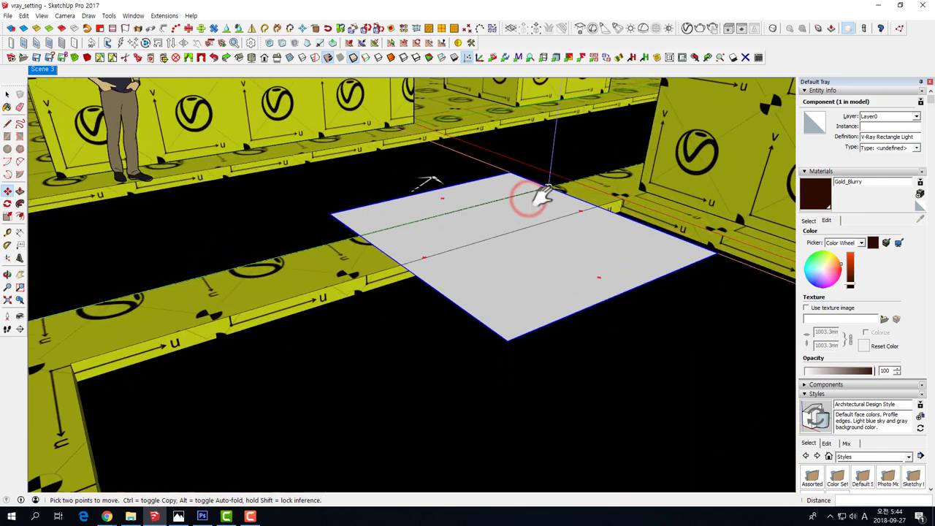
# - Render the view with the new rectangle light and zoom the frame buffer to inspect the pool lighting
pyautogui.click(699, 28)
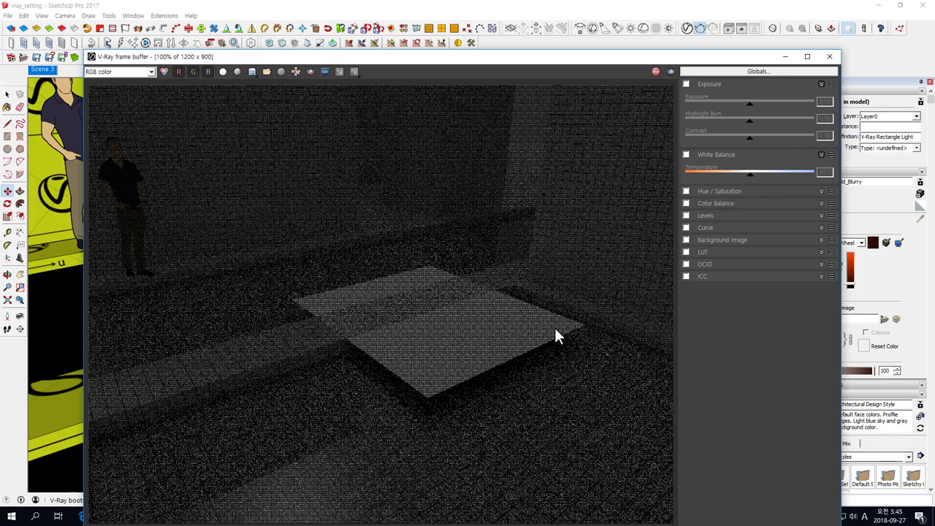
pyautogui.scroll(1, 380, 318)
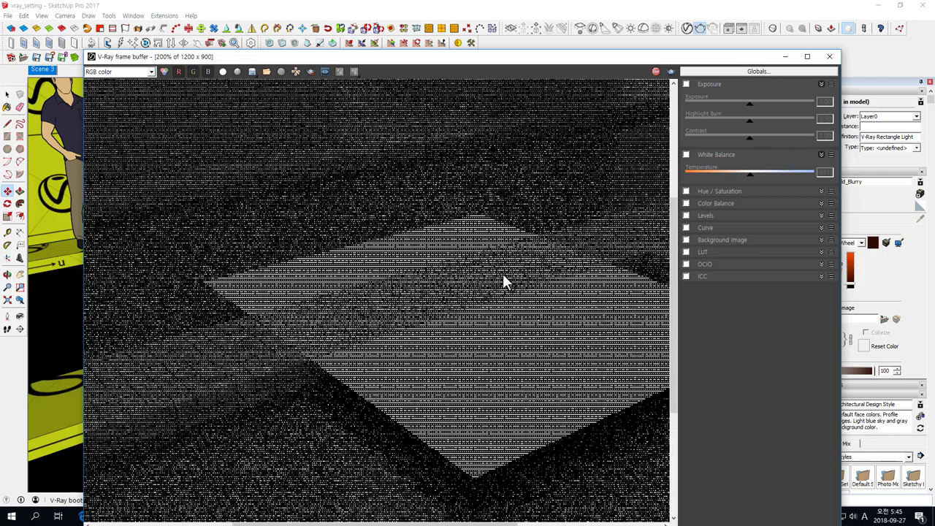
pyautogui.scroll(-1, 500, 279)
pyautogui.scroll(-1, 417, 274)
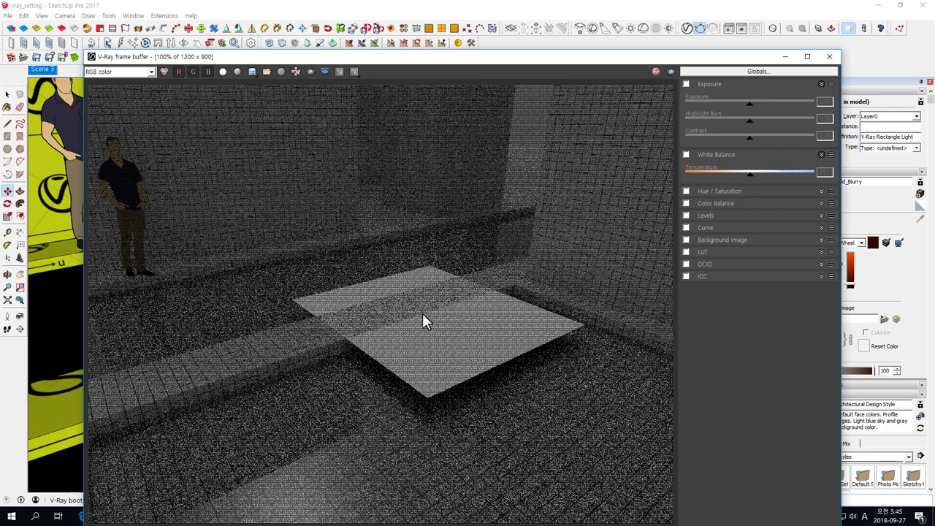
pyautogui.scroll(1, 423, 323)
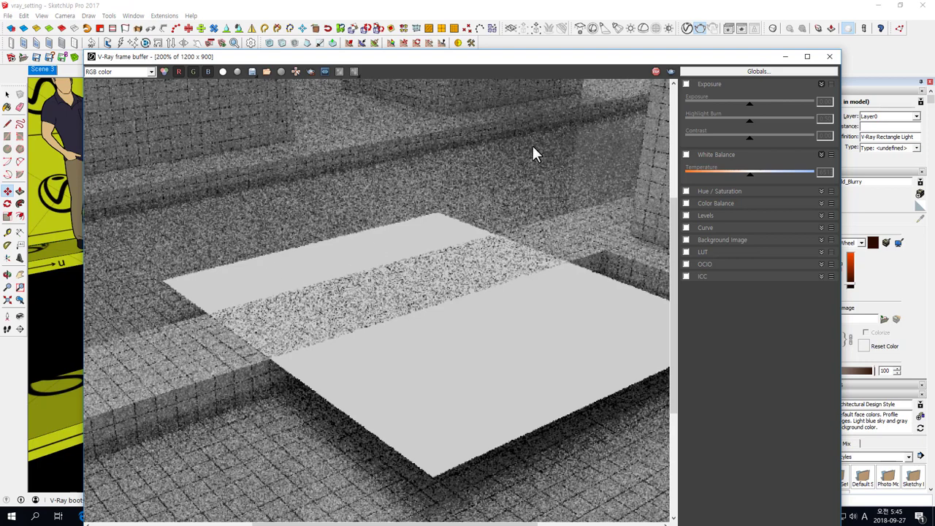
# - Close the render window and the render progress report
pyautogui.click(656, 71)
pyautogui.click(830, 57)
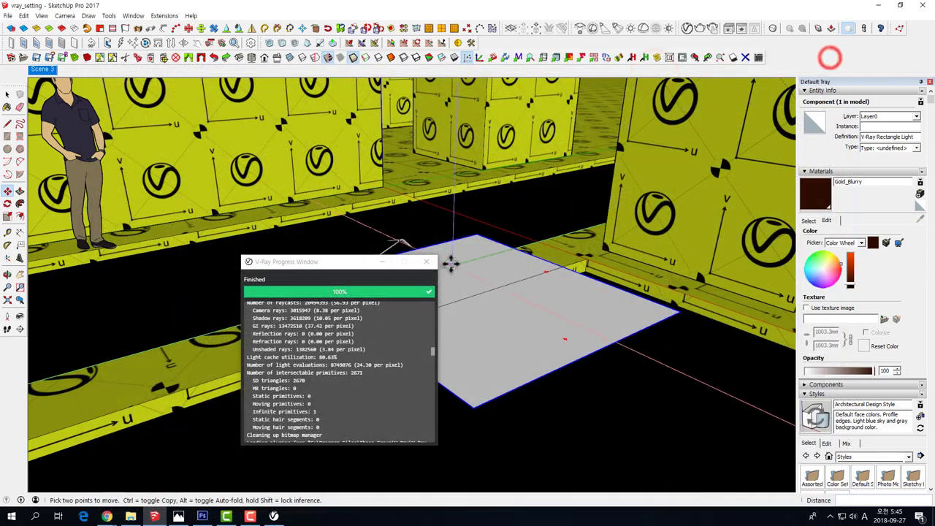
pyautogui.click(427, 262)
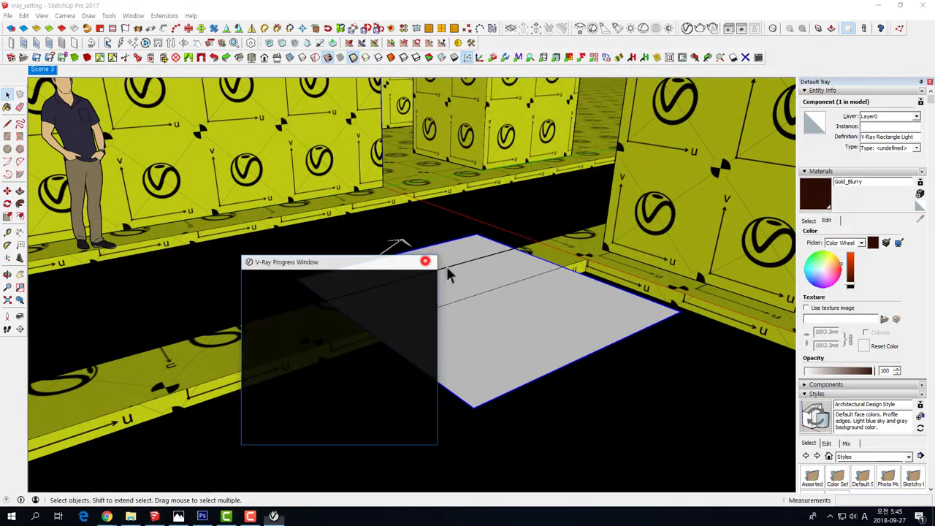
pyautogui.moveTo(426, 262); pyautogui.dragTo(447, 269, button='middle')
pyautogui.scroll(2, 293, 303)
pyautogui.scroll(2, 271, 240)
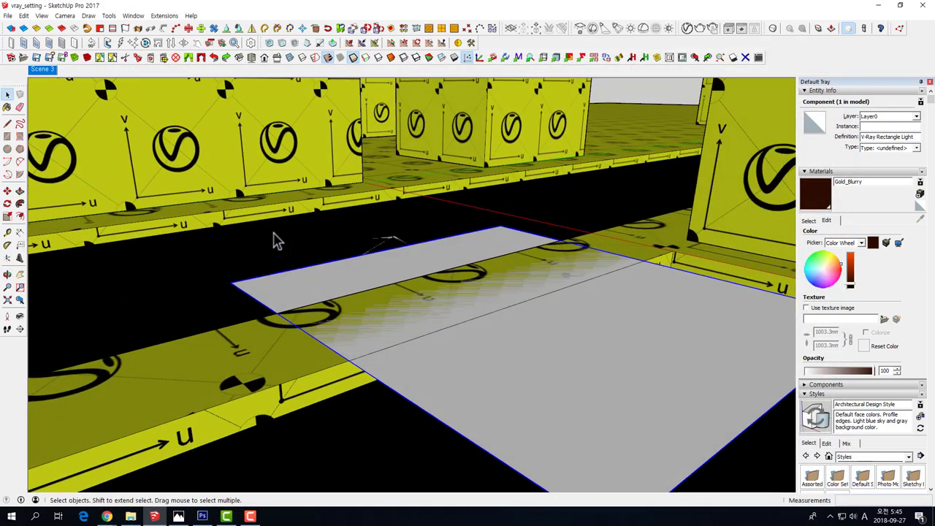
# - Move the rectangle light by a typed distance of 1 into its new place, then open the Asset Editor
pyautogui.press('m')
pyautogui.moveTo(229, 174)
pyautogui.mouseDown(button='middle')
pyautogui.moveTo(231, 151)
pyautogui.moveTo(349, 224)
pyautogui.mouseUp(button='middle')
pyautogui.click(349, 226)
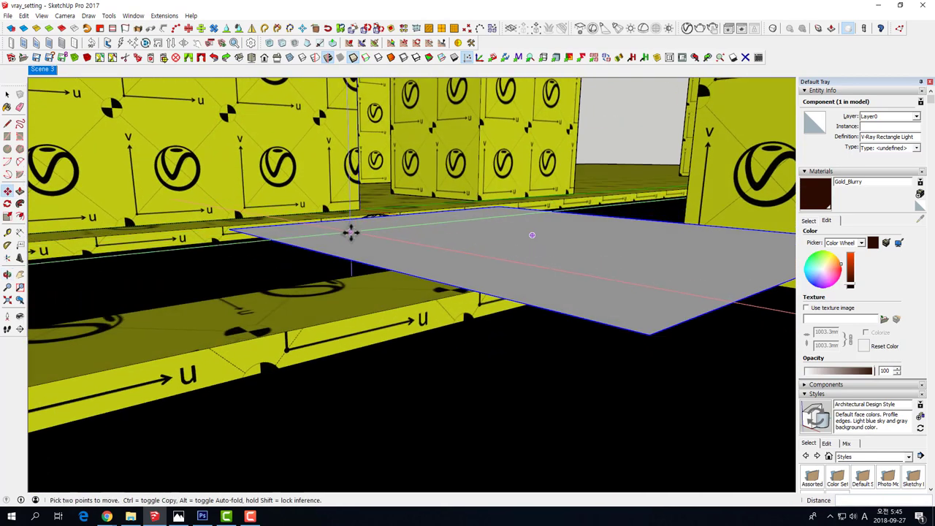
pyautogui.write('1')
pyautogui.press('Return')
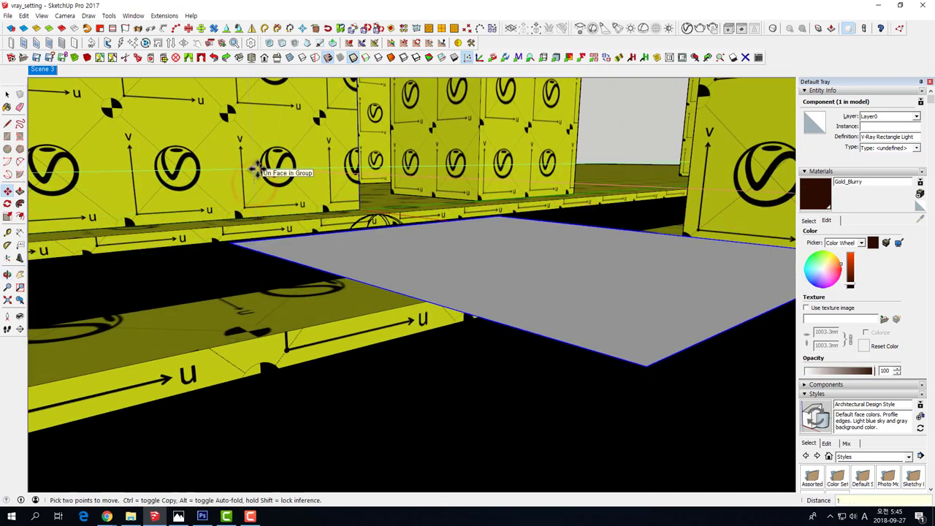
pyautogui.moveTo(257, 169); pyautogui.dragTo(386, 244, button='middle')
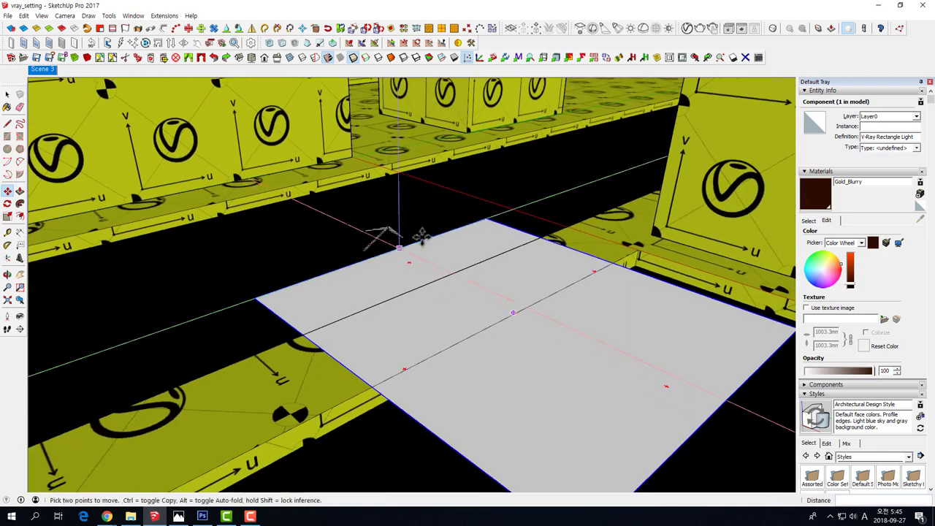
pyautogui.press('space')
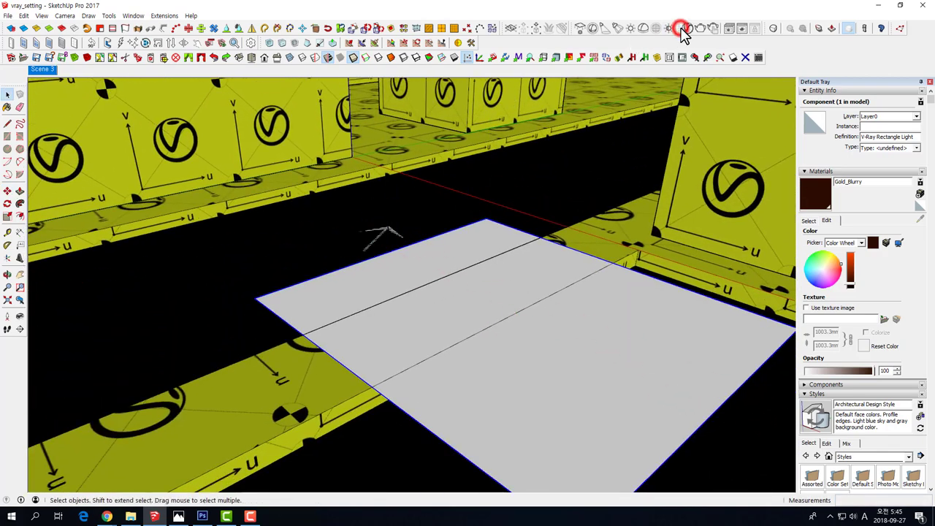
pyautogui.click(688, 30)
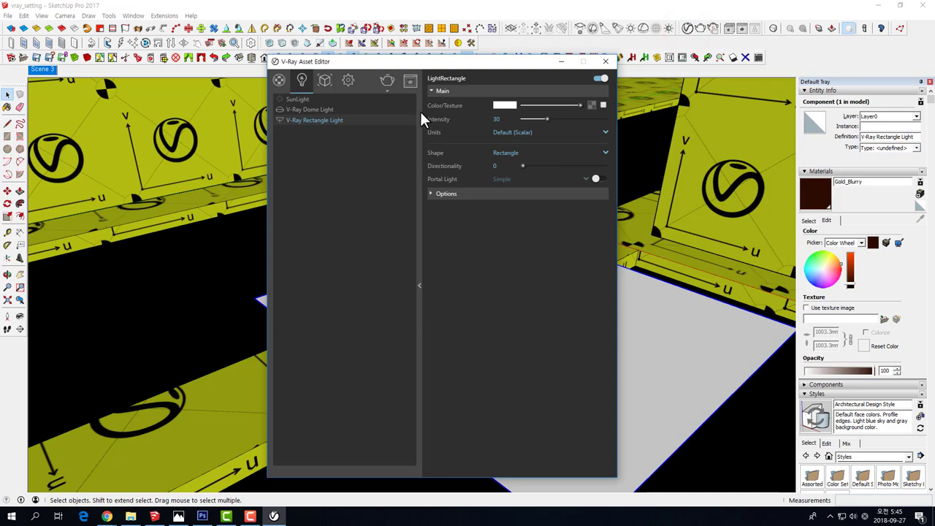
# - Run a quick test render, stop it, and close the render window and Asset Editor
pyautogui.click(387, 82)
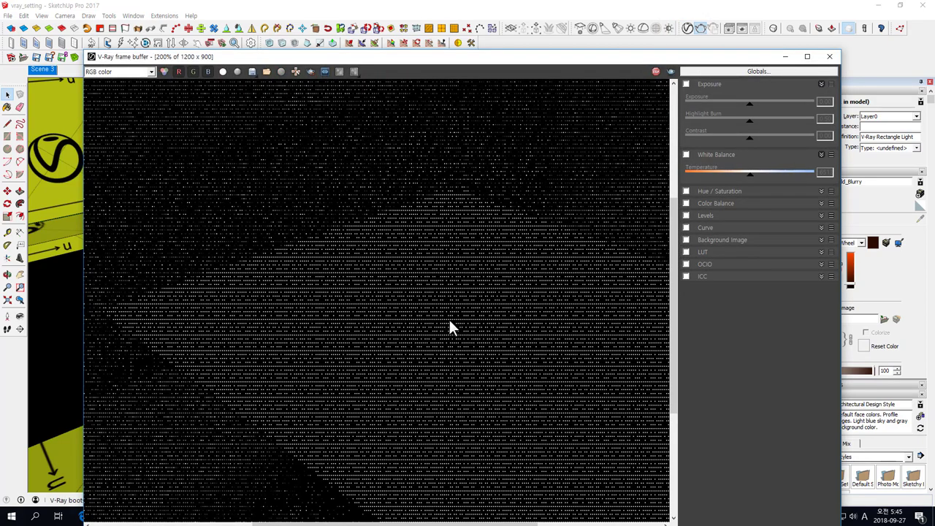
pyautogui.scroll(-2, 450, 319)
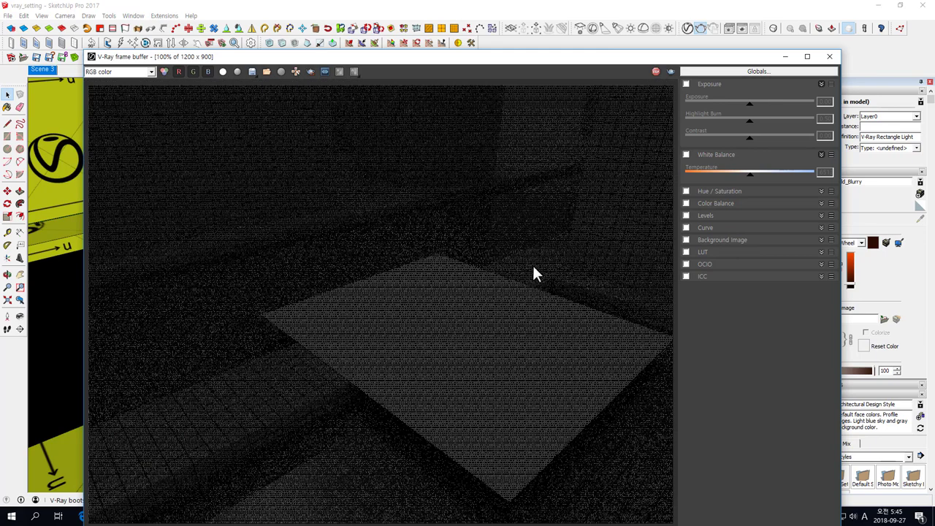
pyautogui.click(655, 71)
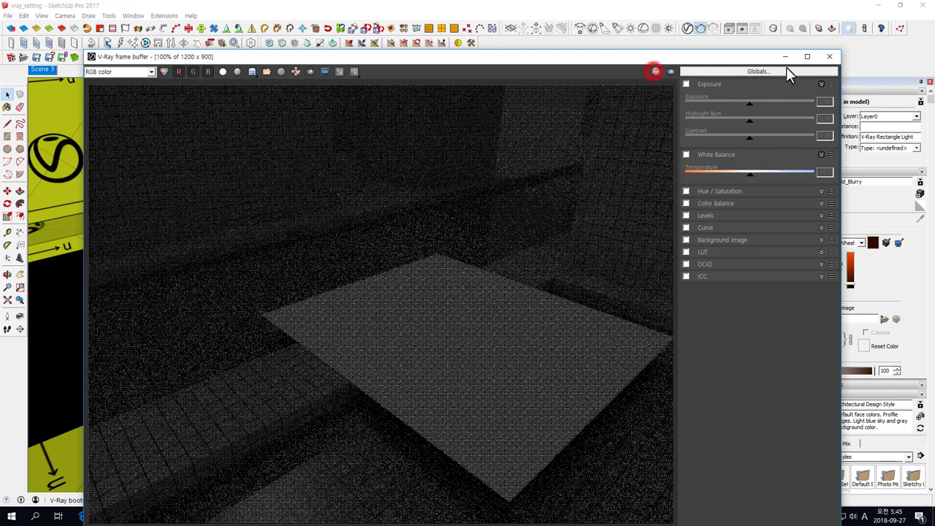
pyautogui.click(830, 57)
pyautogui.click(606, 61)
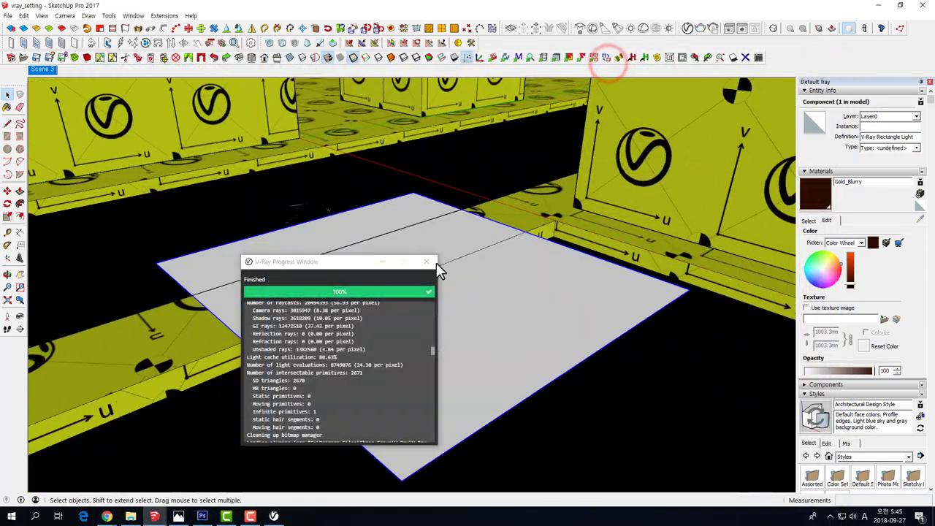
pyautogui.click(433, 263)
# - Reopen the Asset Editor and look through the Materials, Settings and Geometry tabs before returning to Lights
pyautogui.moveTo(434, 263)
pyautogui.mouseDown(button='middle')
pyautogui.moveTo(422, 235)
pyautogui.moveTo(429, 246)
pyautogui.moveTo(516, 214)
pyautogui.mouseUp(button='middle')
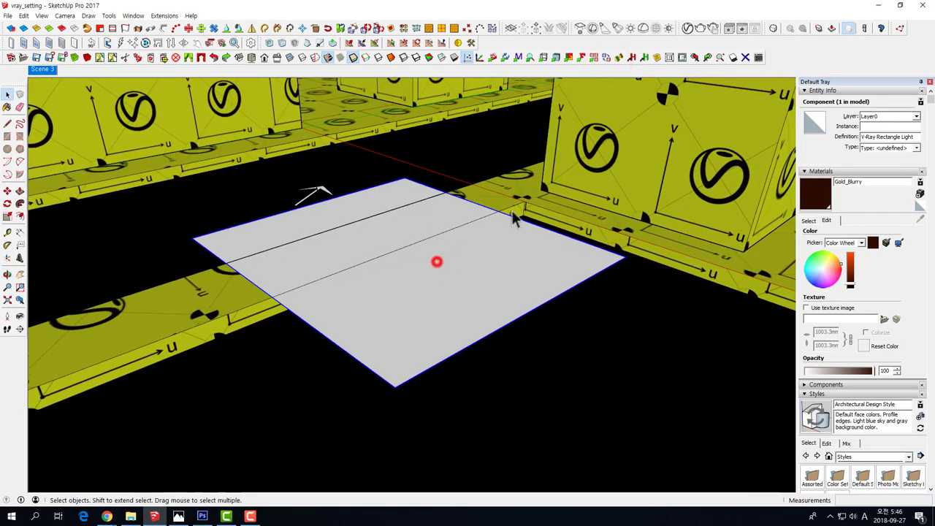
pyautogui.click(690, 29)
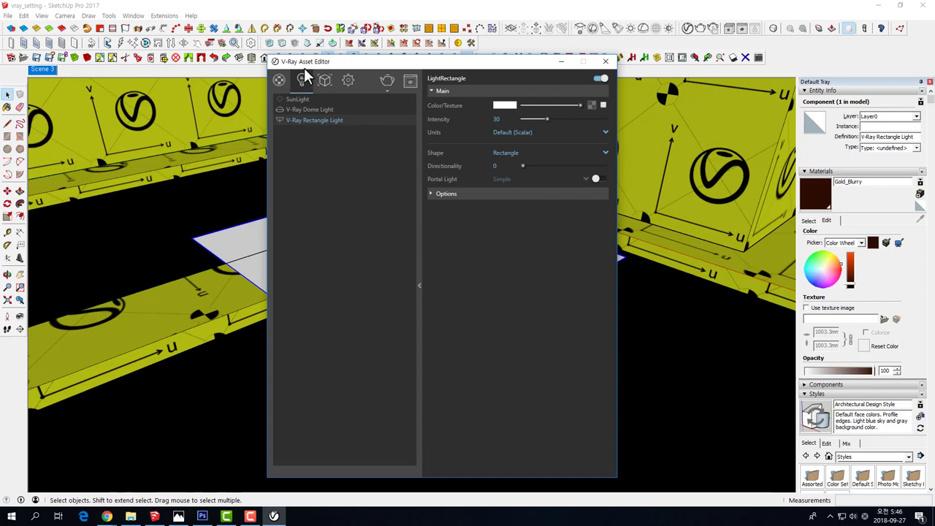
pyautogui.moveTo(307, 61); pyautogui.dragTo(222, 48)
pyautogui.click(193, 66)
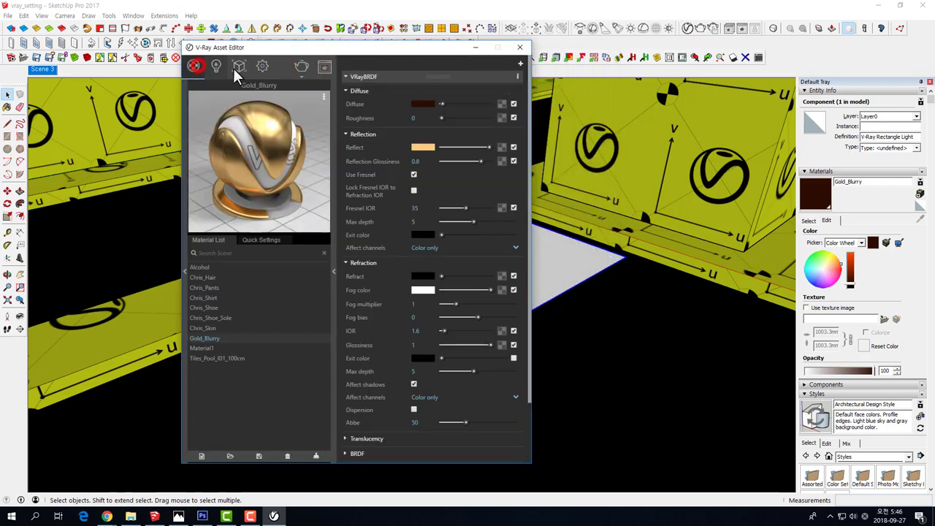
pyautogui.click(262, 66)
pyautogui.click(240, 67)
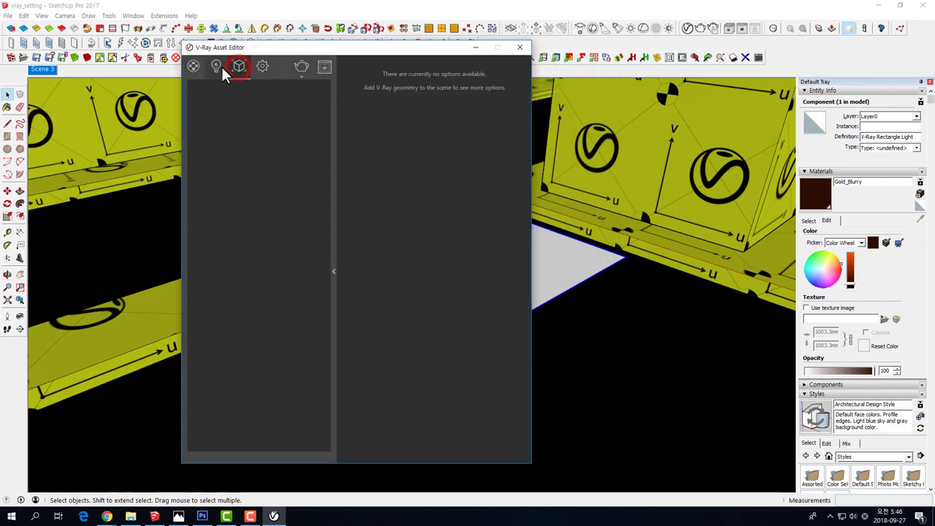
pyautogui.click(218, 68)
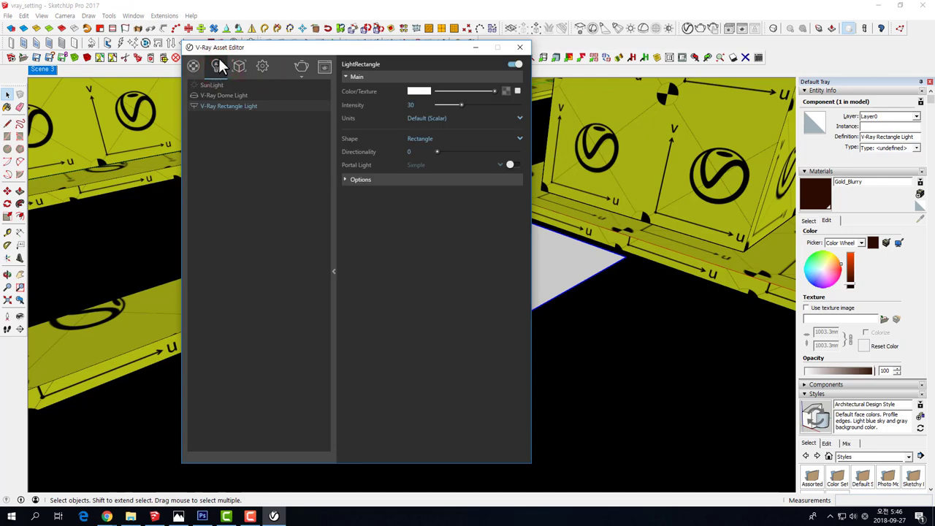
pyautogui.click(193, 67)
pyautogui.click(216, 68)
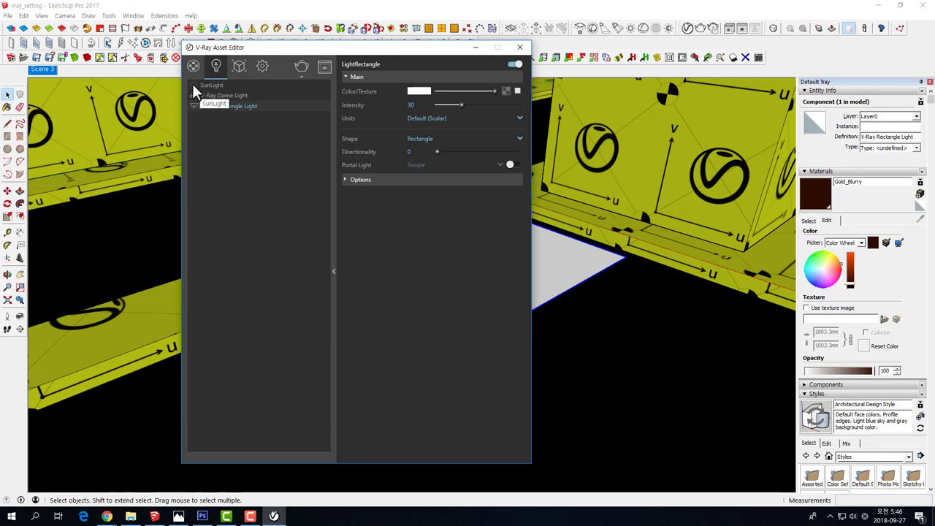
# - Run another test render from the Lights tab, then stop it and close the window
pyautogui.click(304, 65)
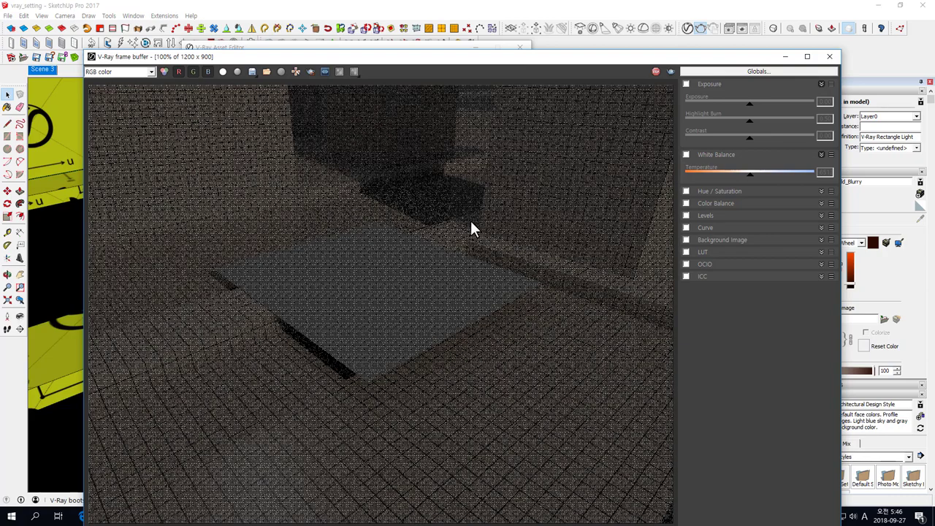
pyautogui.click(655, 71)
pyautogui.click(829, 56)
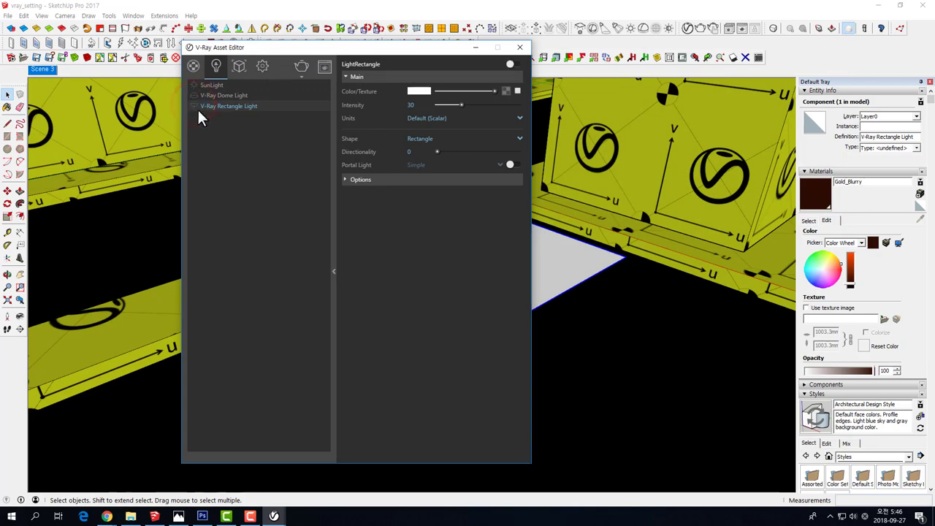
# - Show the render settings and run two brief test renders, closing each window
pyautogui.click(261, 66)
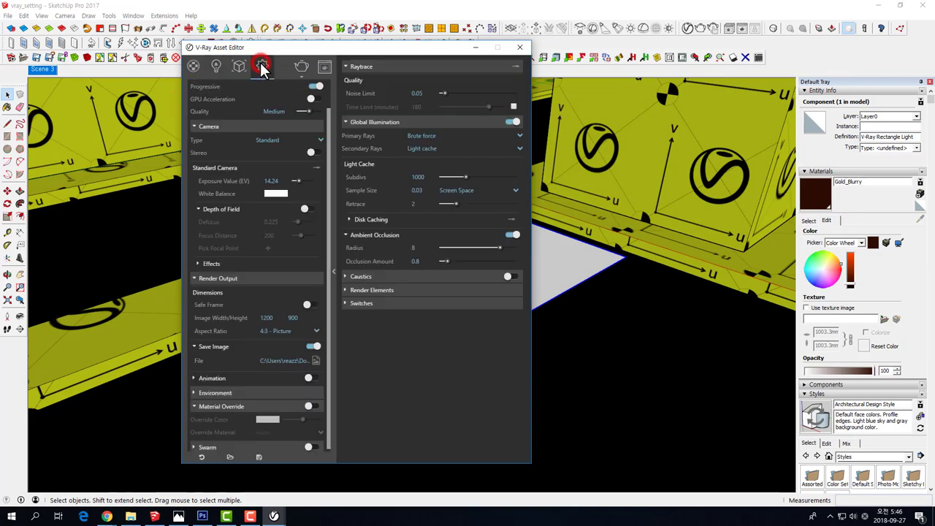
pyautogui.click(301, 68)
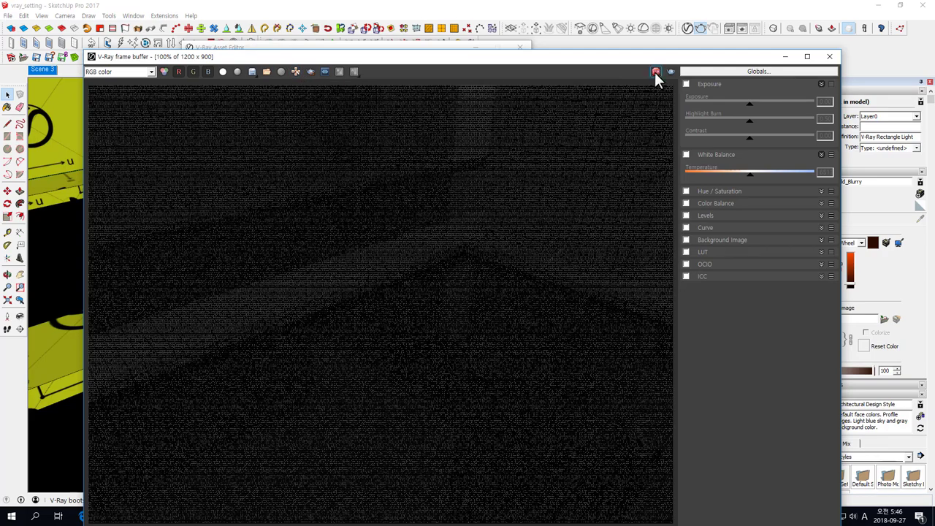
pyautogui.click(832, 56)
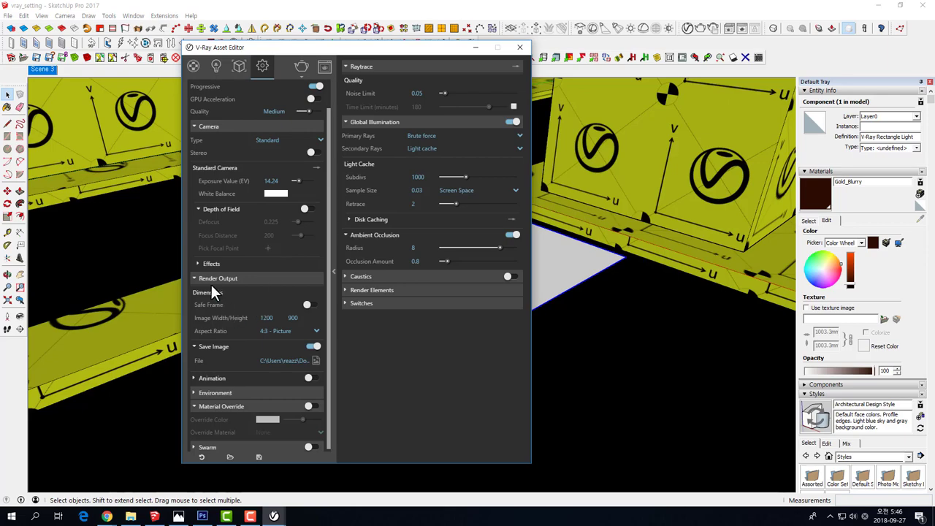
pyautogui.click(325, 66)
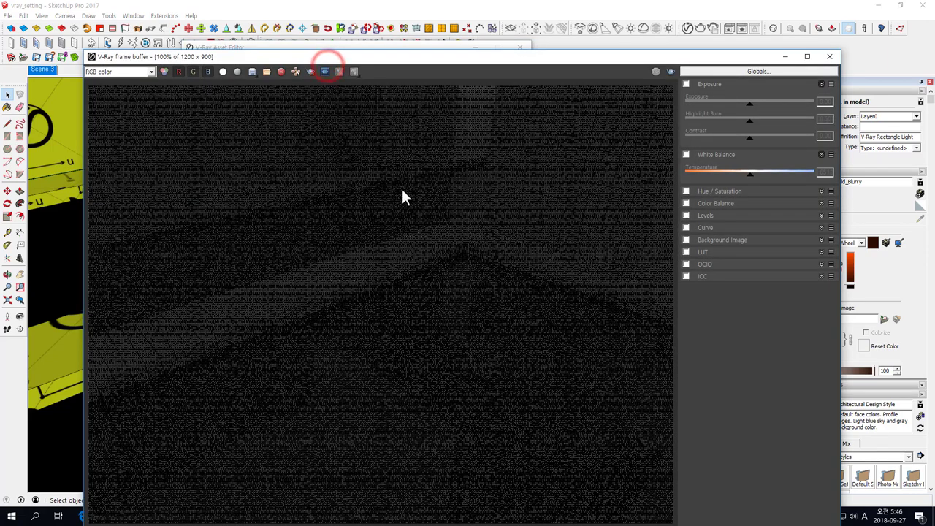
pyautogui.click(830, 57)
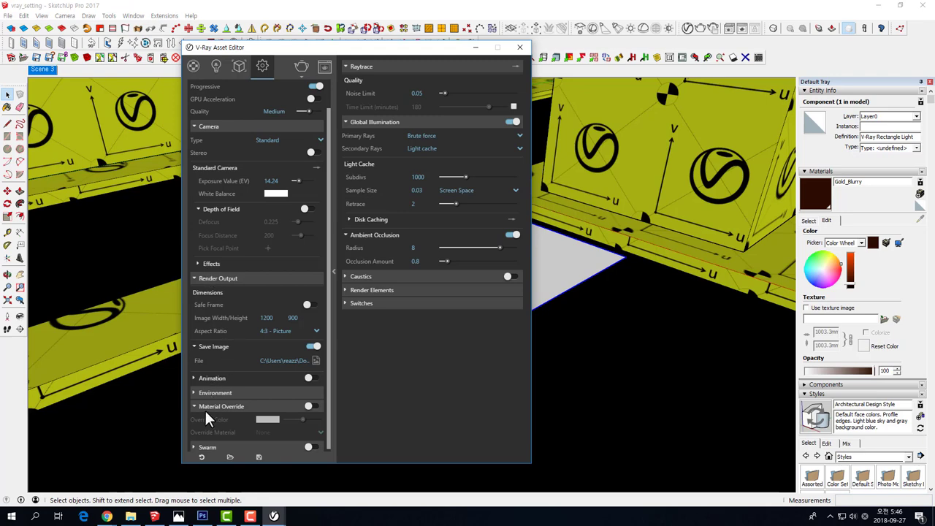
# - Expand the Environment settings, return to Lights, and run another test render
pyautogui.scroll(-1, 203, 409)
pyautogui.click(196, 392)
pyautogui.scroll(-5, 220, 366)
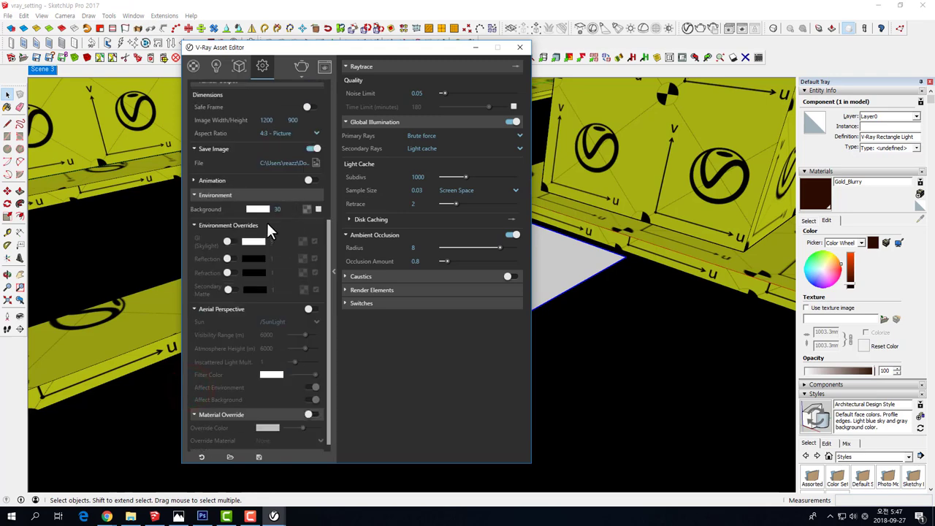
pyautogui.scroll(5, 260, 241)
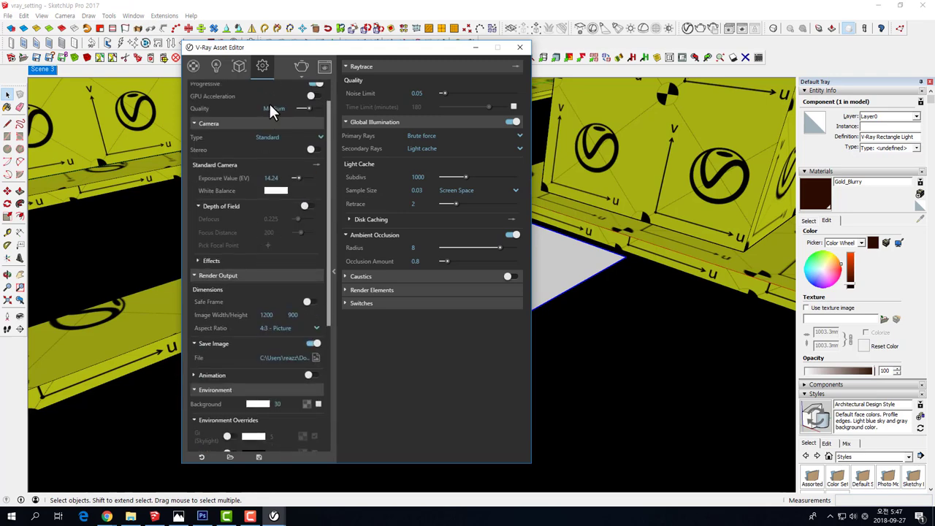
pyautogui.click(216, 67)
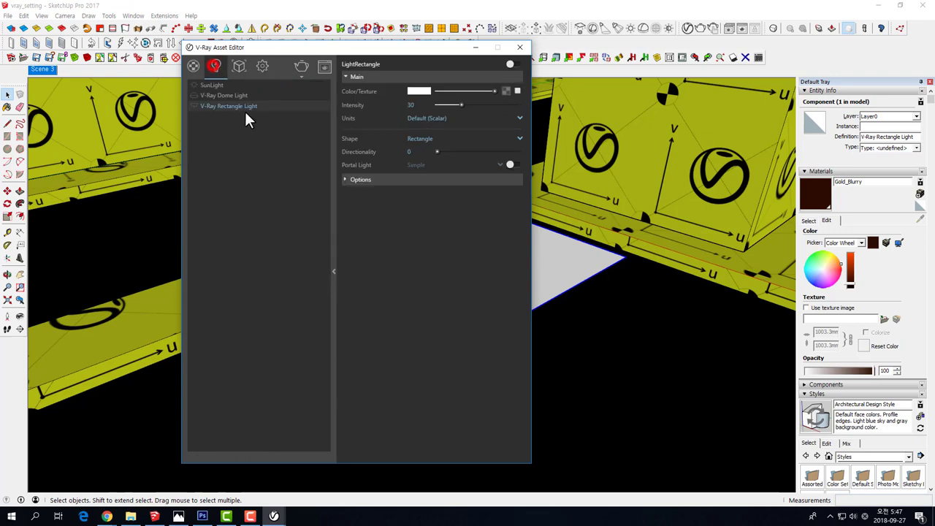
pyautogui.click(301, 66)
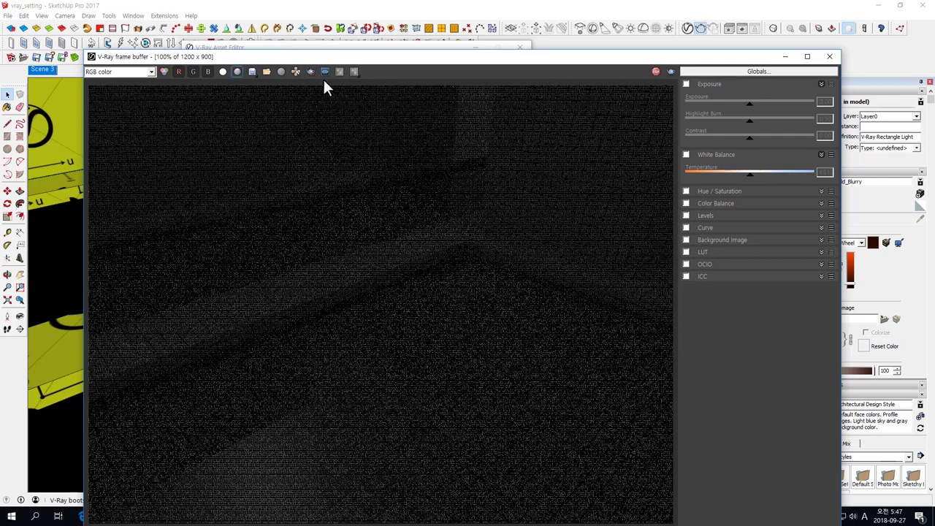
pyautogui.click(830, 56)
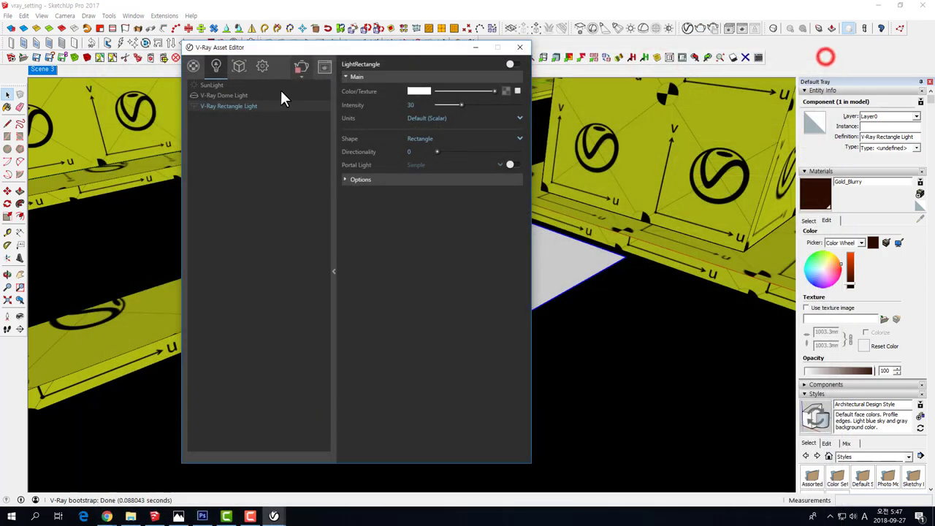
# - Switch the rectangle light back on and move the Asset Editor up and left
pyautogui.click(196, 107)
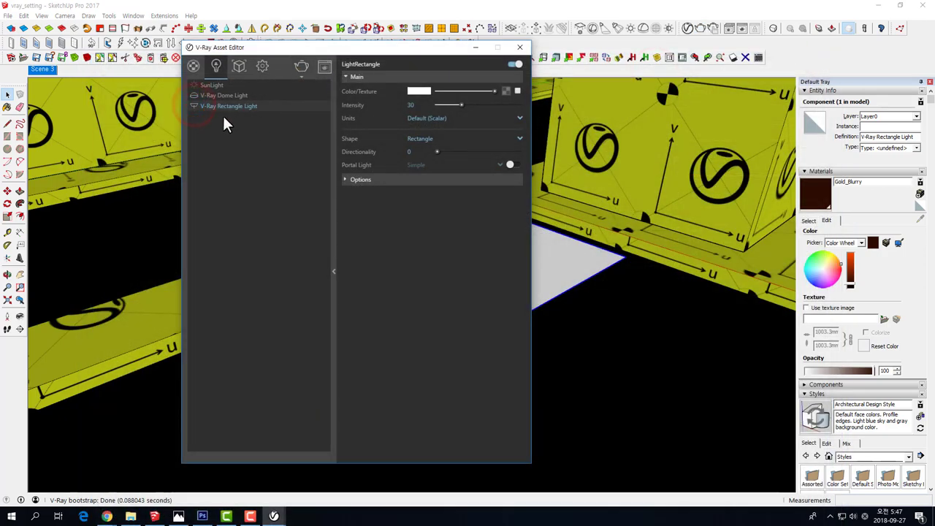
pyautogui.click(246, 179)
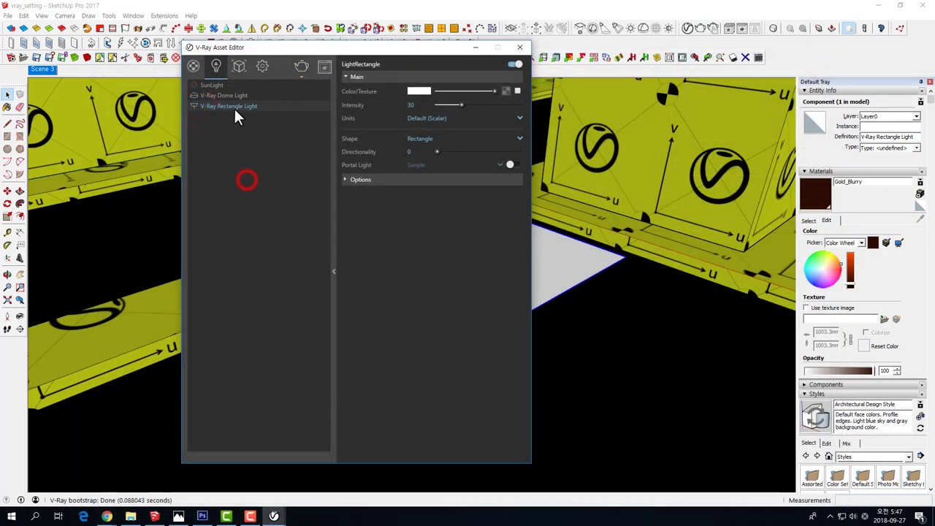
pyautogui.moveTo(278, 47); pyautogui.dragTo(216, 51)
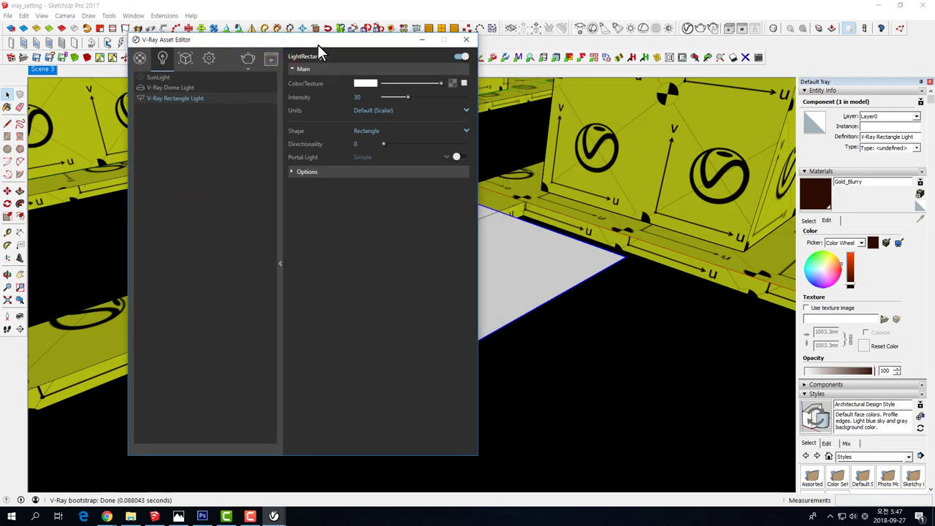
# - Set the rectangle light's intensity to 300 in the Asset Editor
pyautogui.click(284, 268)
pyautogui.click(277, 265)
pyautogui.moveTo(341, 40); pyautogui.dragTo(252, 32)
pyautogui.click(272, 88)
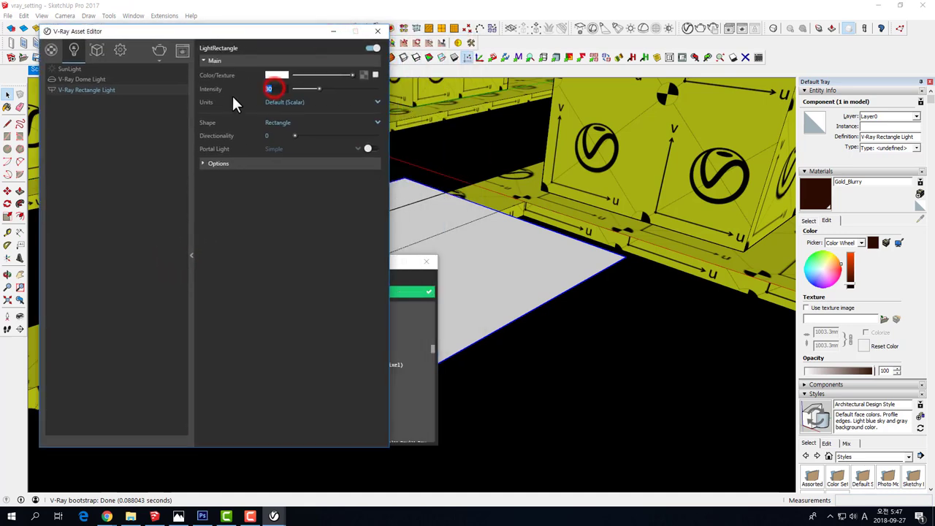
pyautogui.write('300')
pyautogui.press('Return')
# - Render the scene with the brighter light, then end the render and close the window
pyautogui.click(163, 50)
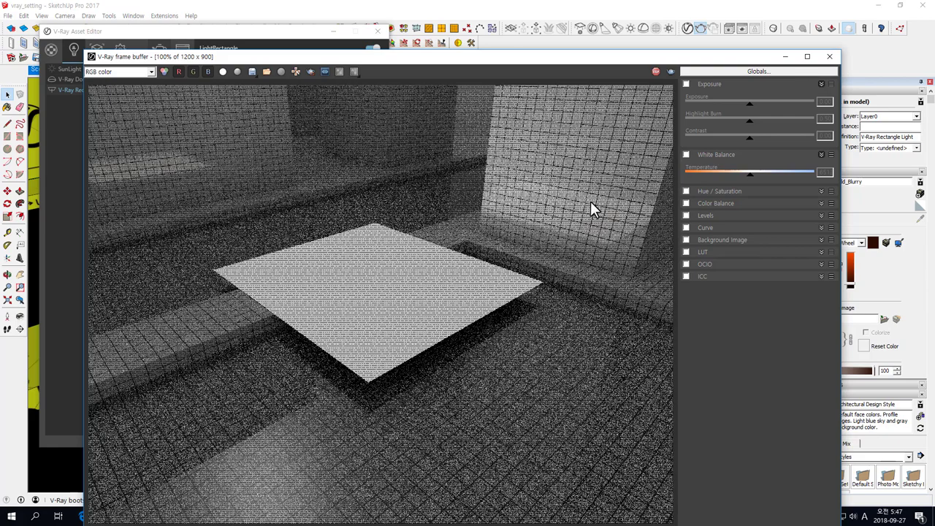
pyautogui.click(657, 70)
pyautogui.click(830, 56)
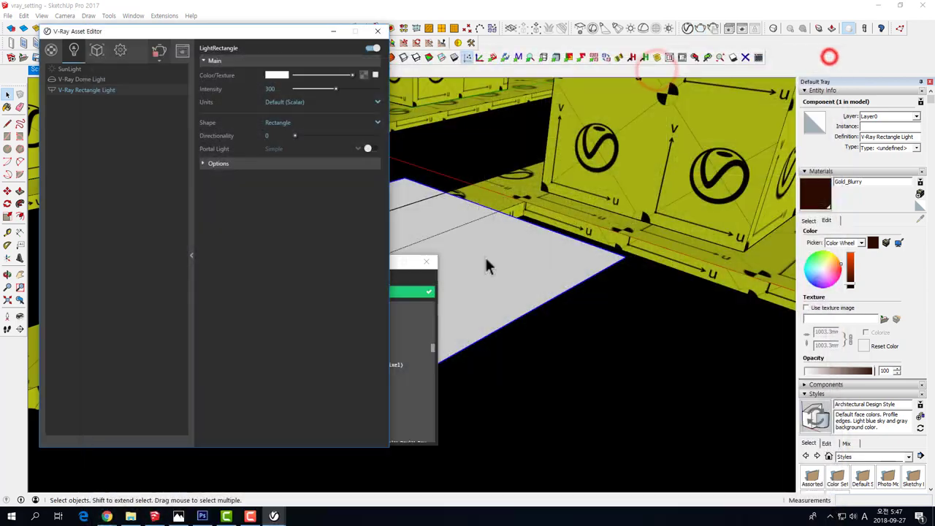
pyautogui.moveTo(480, 236)
pyautogui.mouseDown(button='middle')
pyautogui.moveTo(563, 348)
pyautogui.moveTo(522, 309)
pyautogui.moveTo(606, 351)
pyautogui.moveTo(556, 293)
pyautogui.mouseUp(button='middle')
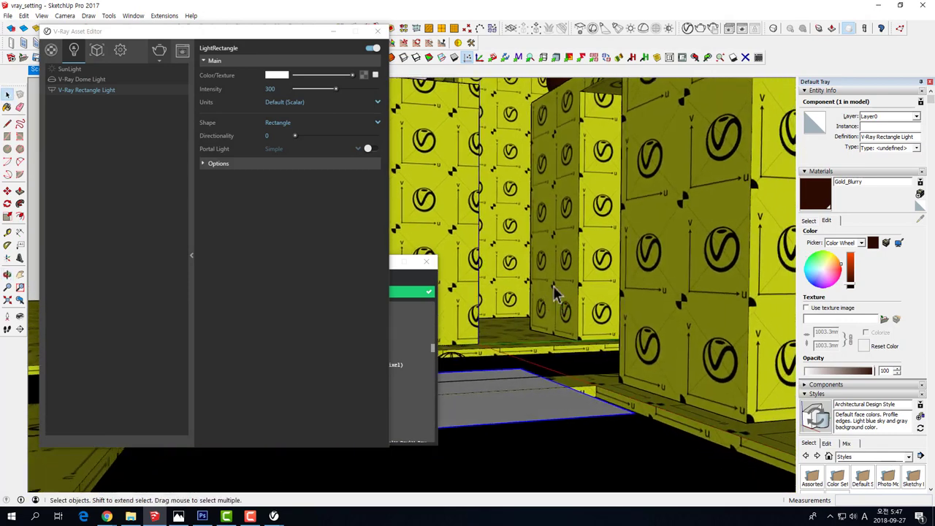
# - Test-render the pool scene with the rectangle light at intensity 300, then select its Intensity value for editing
pyautogui.click(163, 51)
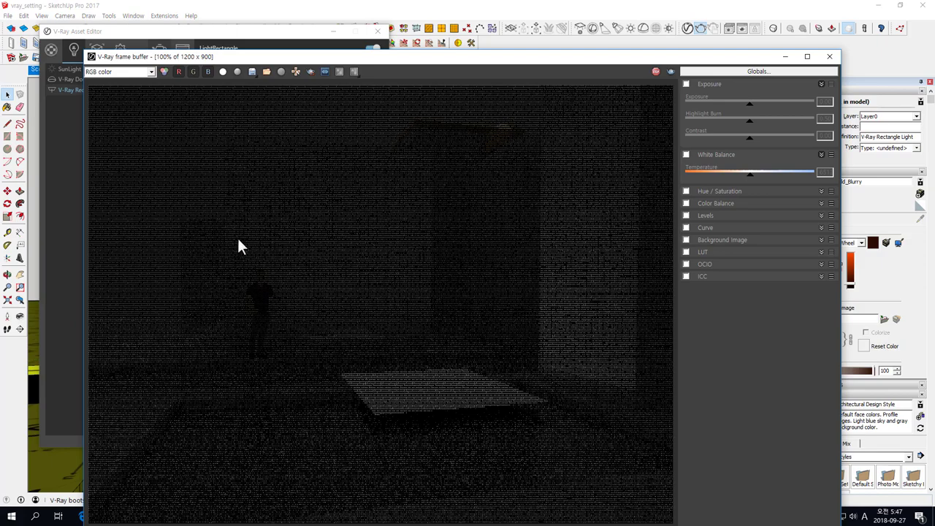
pyautogui.click(652, 71)
pyautogui.click(829, 57)
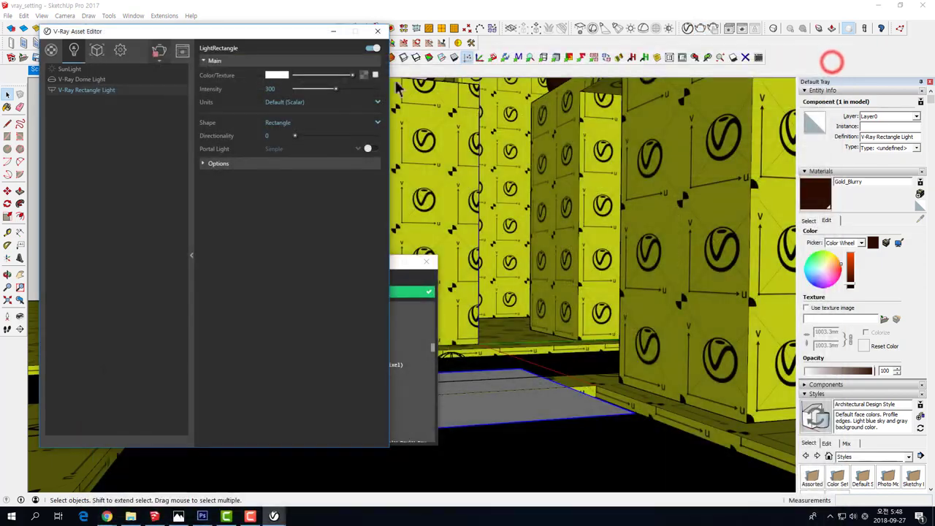
pyautogui.doubleClick(283, 88)
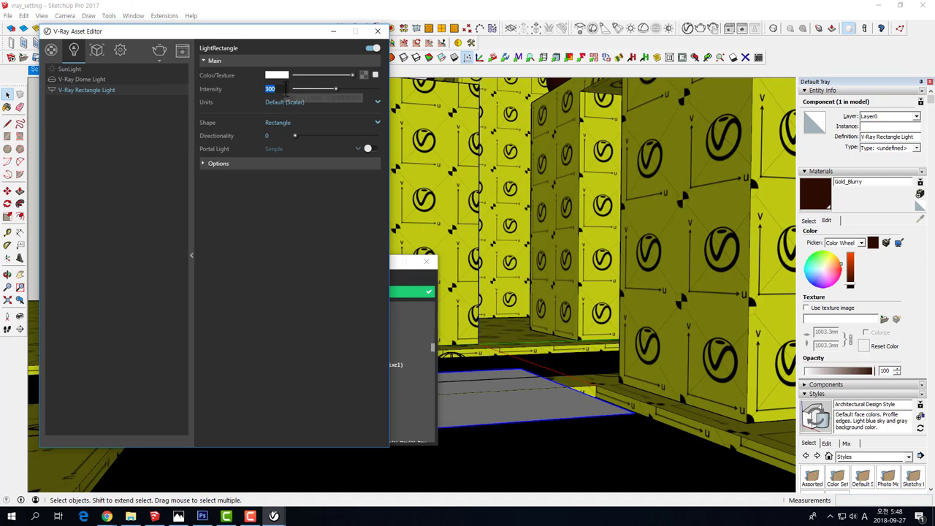
# - Set the rectangle light intensity to 30 and the dome light intensity to 1
pyautogui.click(120, 49)
pyautogui.click(135, 162)
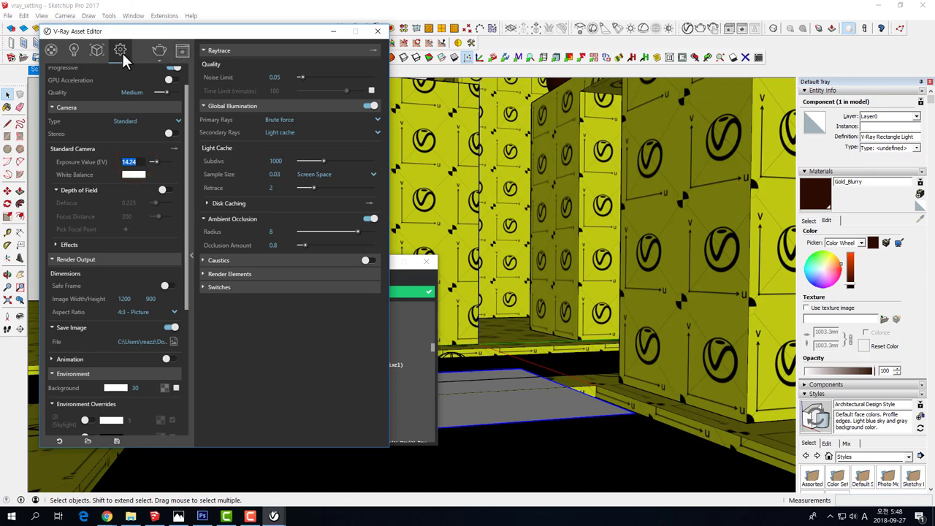
pyautogui.click(74, 49)
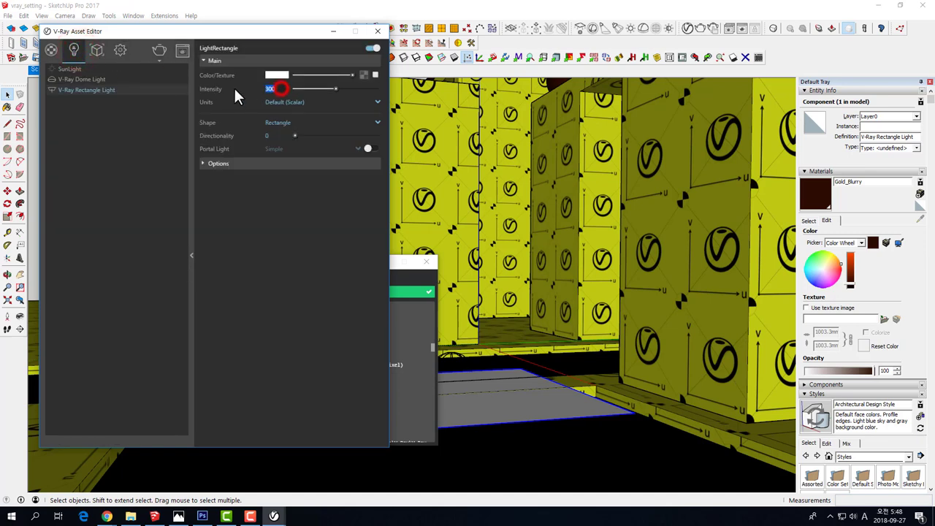
pyautogui.write('30')
pyautogui.press('Return')
pyautogui.click(87, 80)
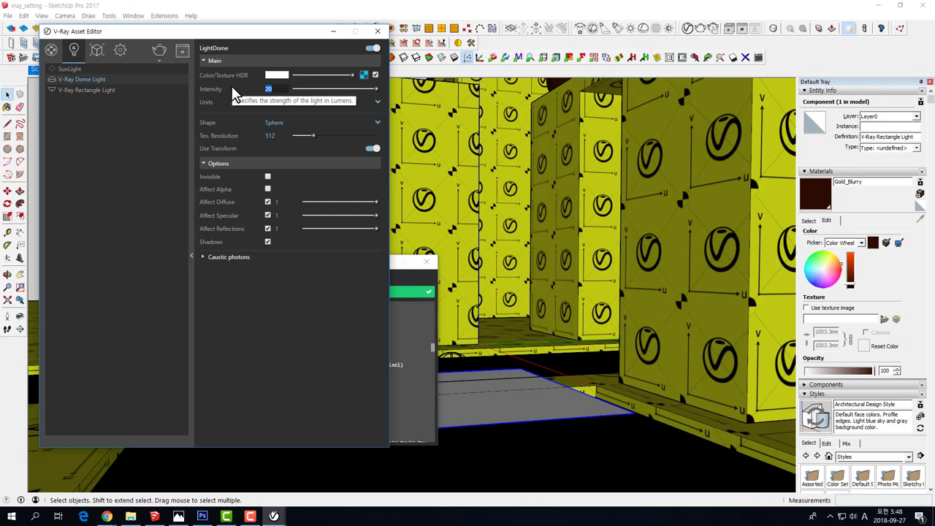
pyautogui.write('1')
pyautogui.press('Return')
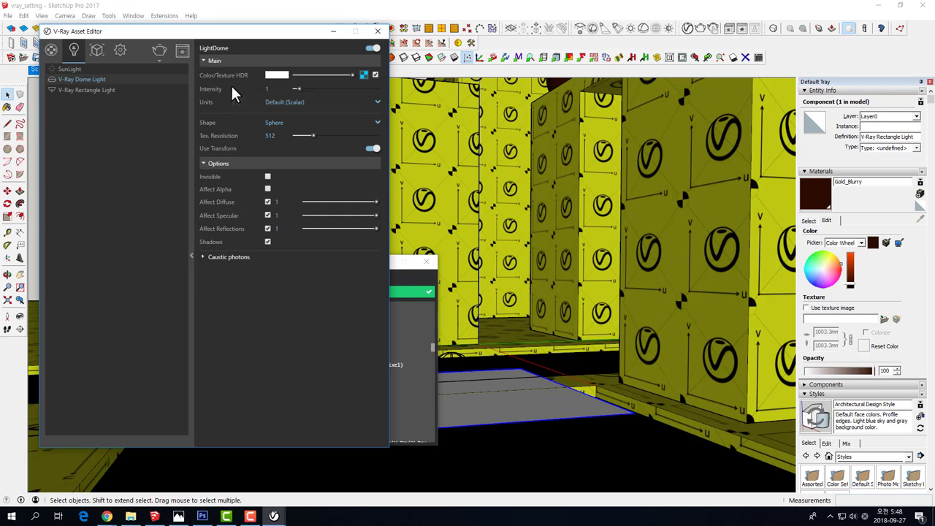
# - Run a quick test render of the dimmed scene, then stop it and close the frame buffer
pyautogui.click(156, 50)
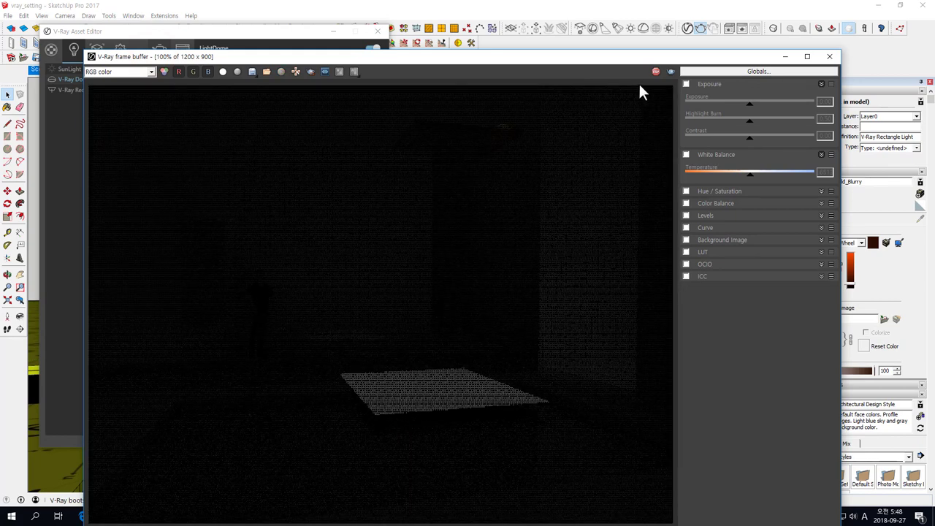
pyautogui.click(656, 71)
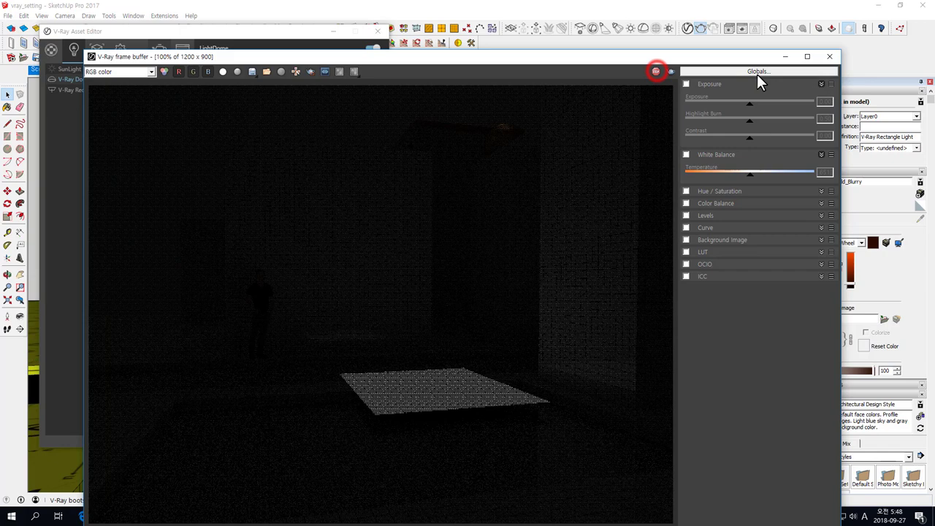
pyautogui.click(828, 57)
# - Set the camera Exposure Value to 12 and run a short test render
pyautogui.click(119, 51)
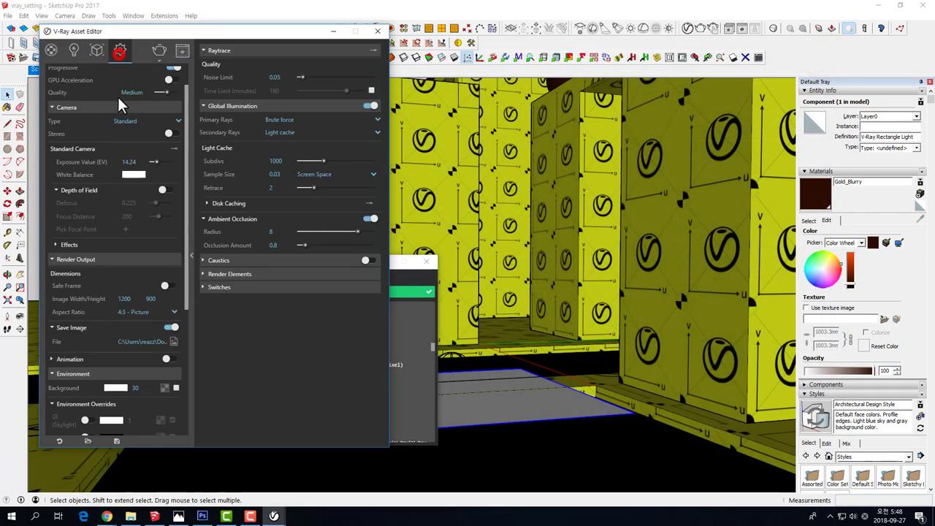
pyautogui.doubleClick(130, 162)
pyautogui.write('12')
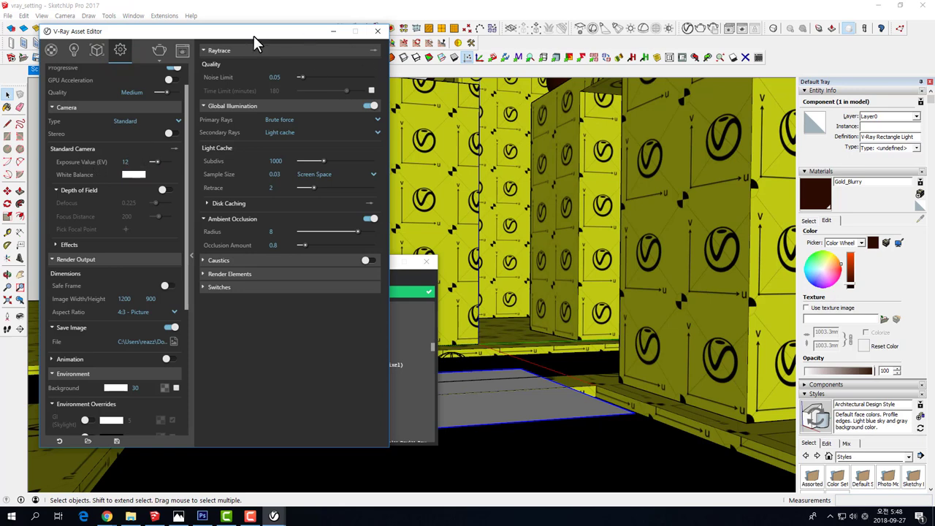
pyautogui.click(159, 50)
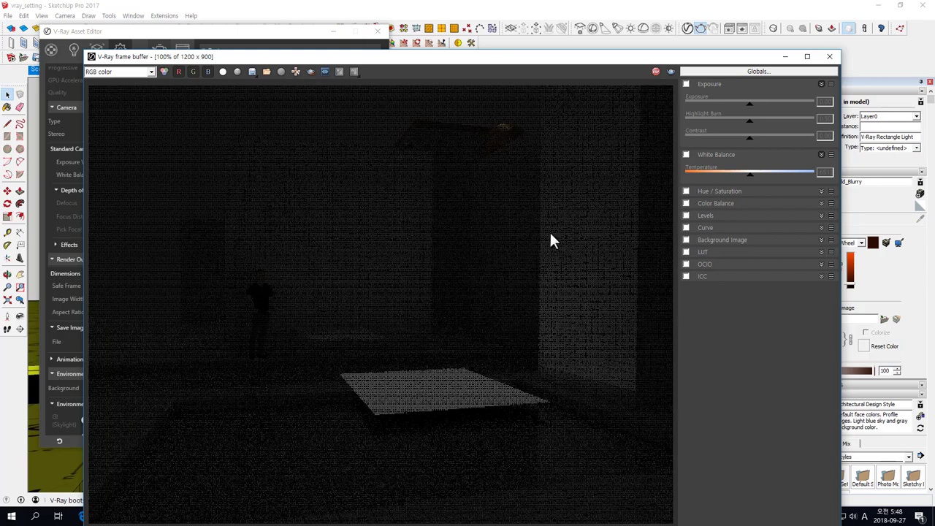
pyautogui.click(656, 72)
pyautogui.click(830, 57)
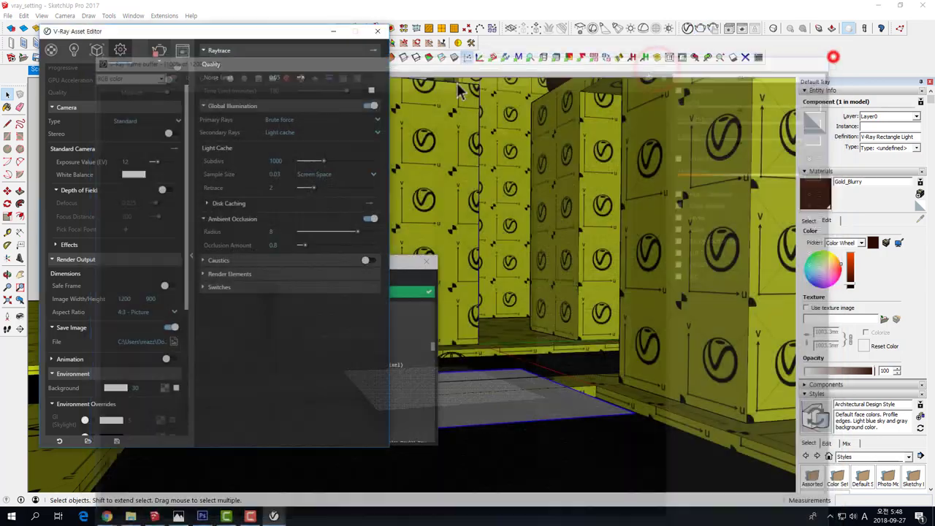
# - Lower the Exposure Value to 10 and render until the scene looks bright, then stop
pyautogui.moveTo(130, 161); pyautogui.dragTo(78, 160)
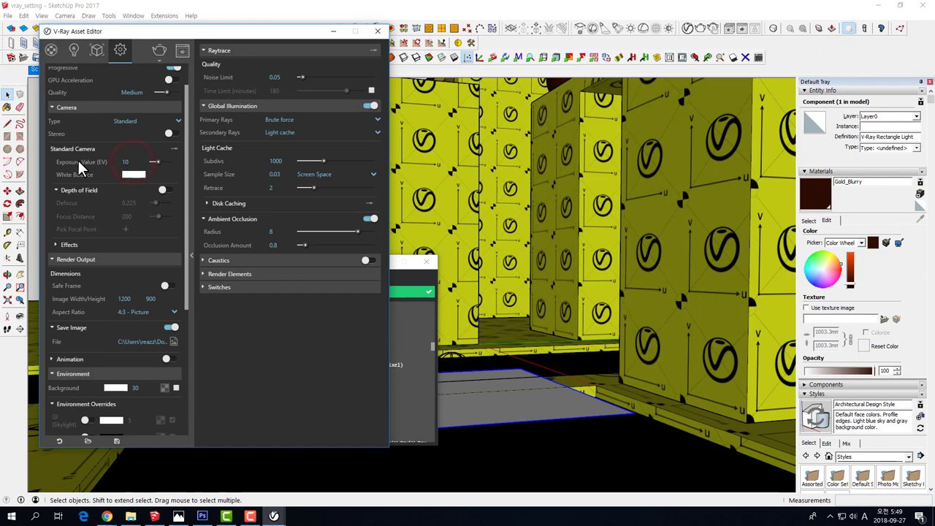
pyautogui.click(159, 50)
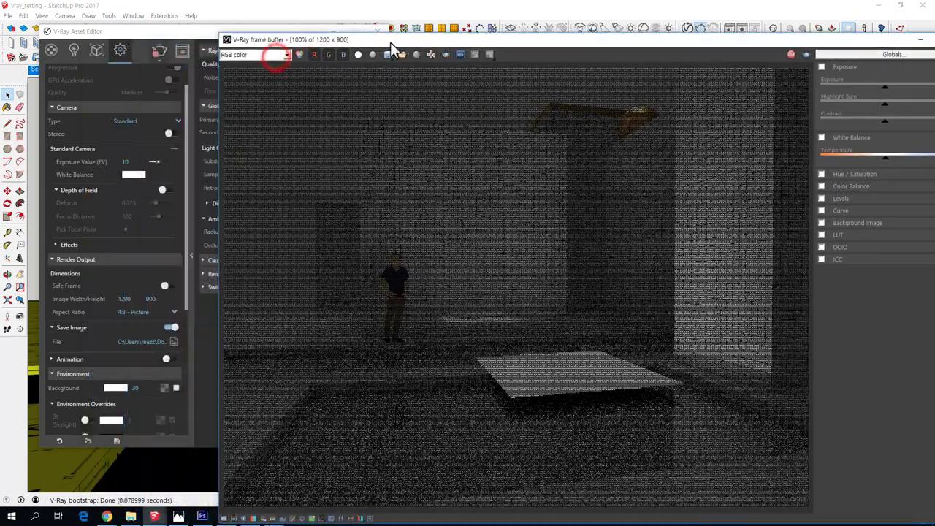
pyautogui.moveTo(349, 55); pyautogui.dragTo(366, 48)
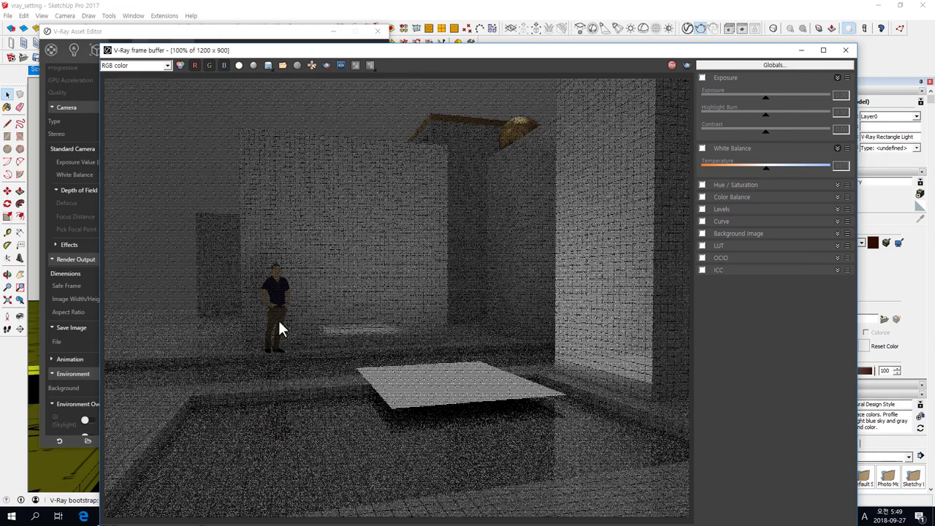
pyautogui.moveTo(236, 50); pyautogui.dragTo(240, 42)
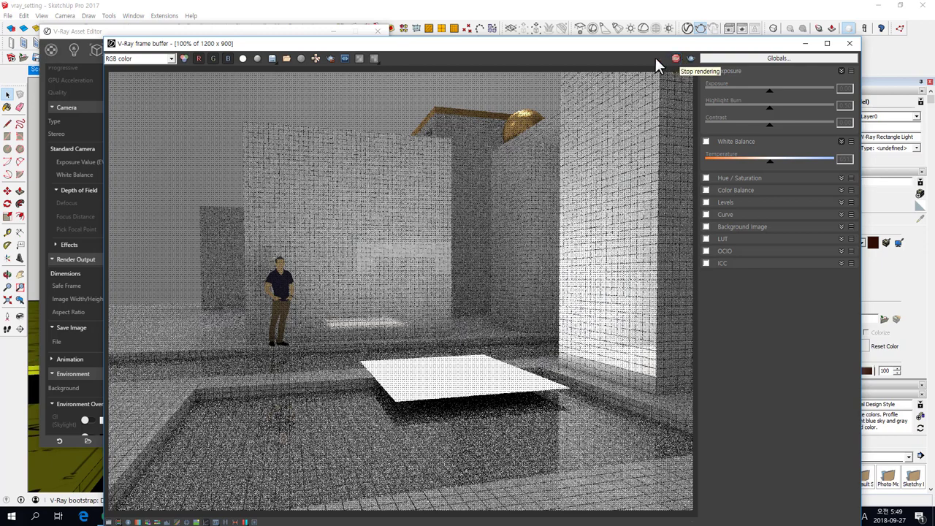
pyautogui.moveTo(616, 46); pyautogui.dragTo(608, 33)
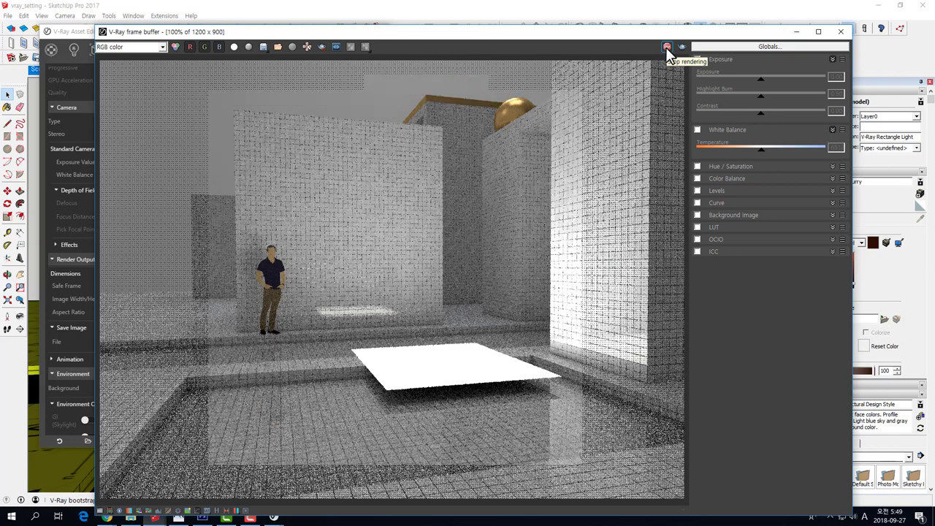
pyautogui.click(666, 47)
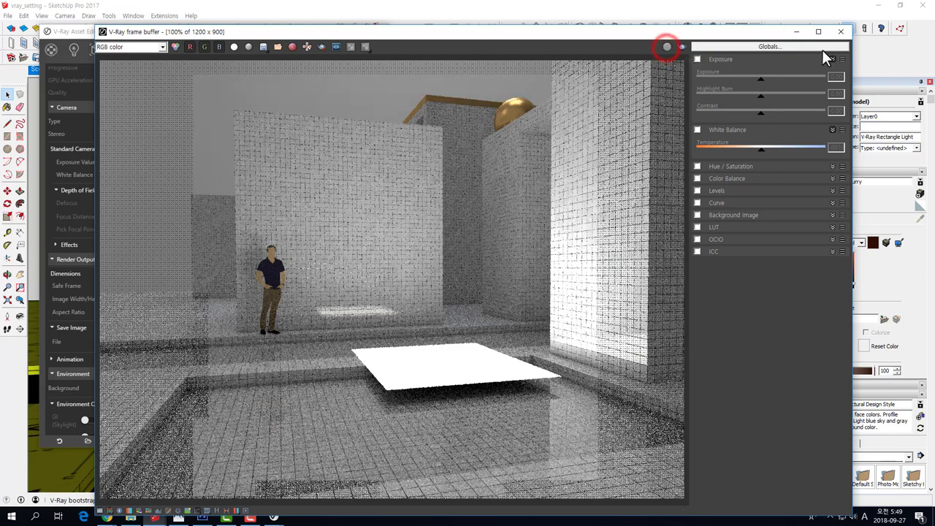
# - Close the frame buffer and set the camera Exposure Value back to 14.24
pyautogui.click(842, 32)
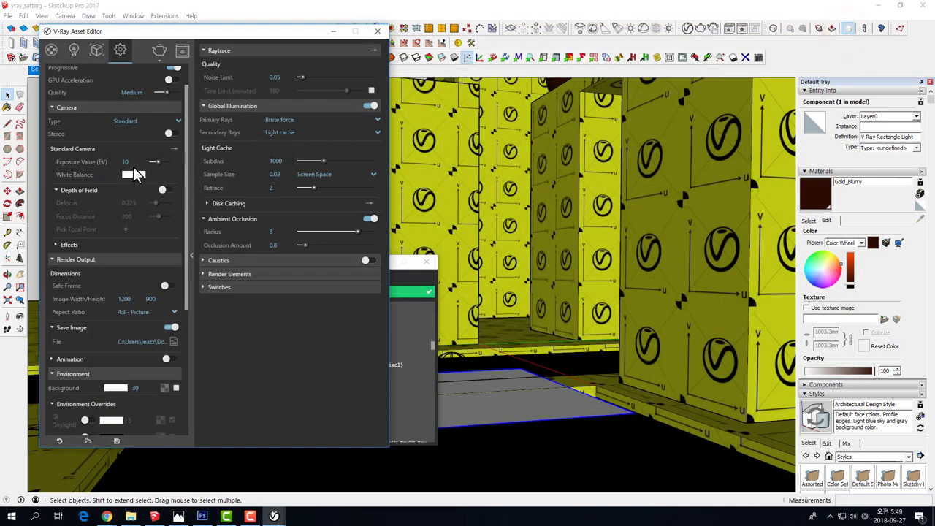
pyautogui.write('14')
pyautogui.write('.24')
pyautogui.press('Return')
# - Set the dome light intensity to 30 and the rectangle light to 300, then close the Asset Editor
pyautogui.click(51, 50)
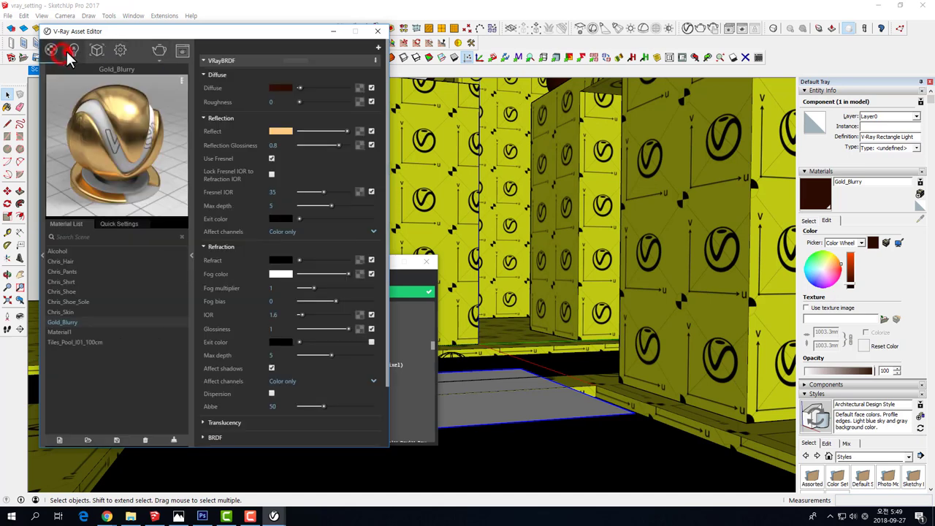
pyautogui.click(73, 50)
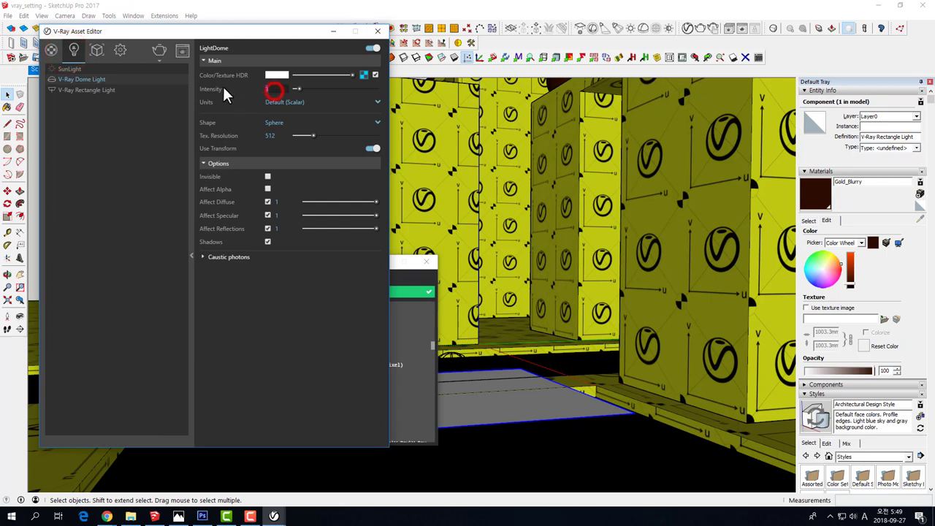
pyautogui.write('30')
pyautogui.press('Return')
pyautogui.click(106, 90)
pyautogui.write('300')
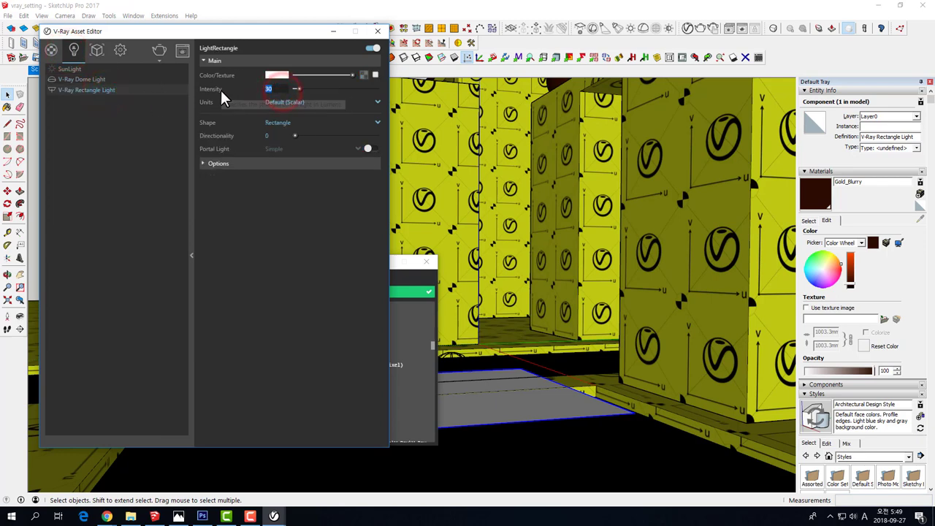
pyautogui.press('Return')
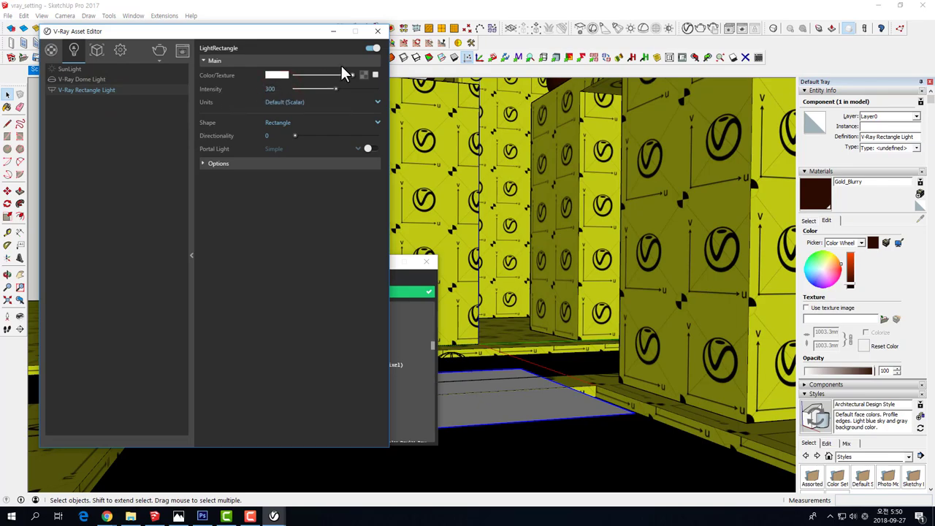
pyautogui.click(378, 31)
# - Dismiss the render progress window and clear the current selection in the model view
pyautogui.click(428, 261)
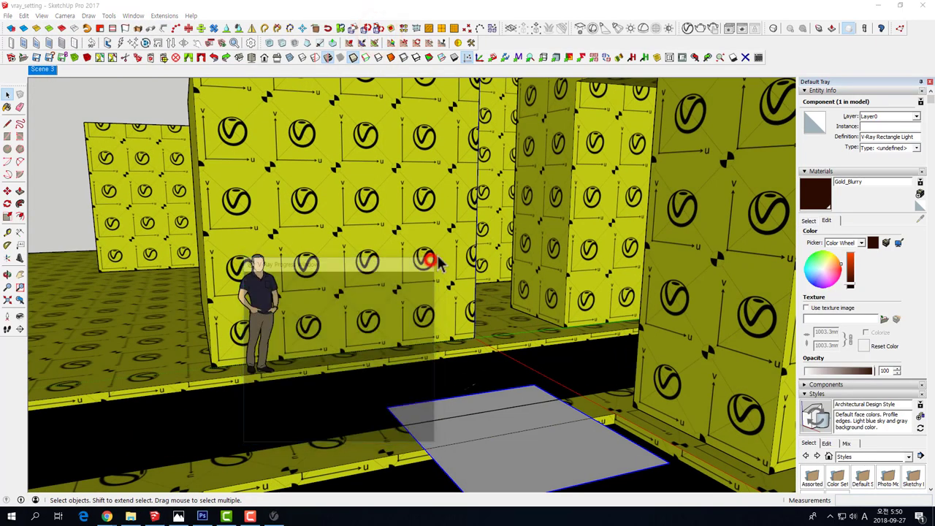
pyautogui.scroll(-10, 438, 263)
pyautogui.scroll(5, 432, 311)
pyautogui.scroll(-5, 432, 278)
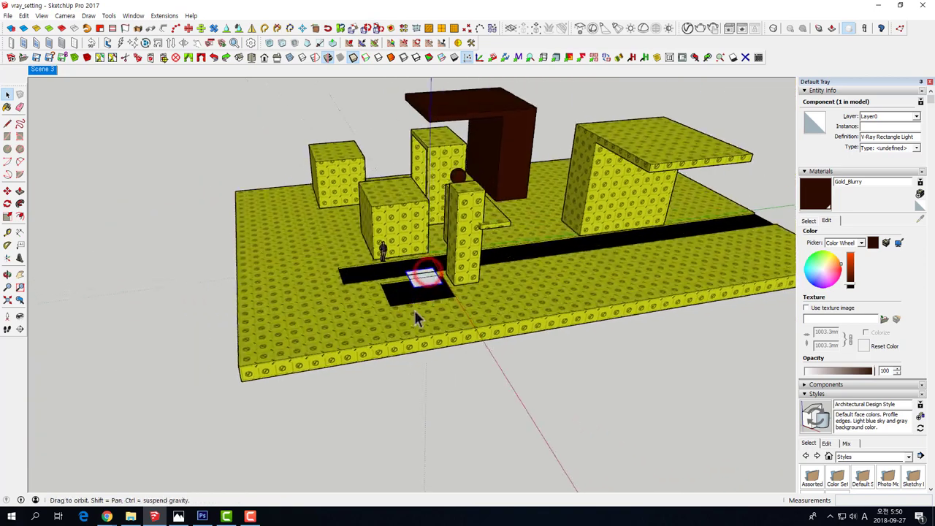
pyautogui.scroll(3, 434, 285)
pyautogui.scroll(2, 435, 288)
pyautogui.press('Delete')
pyautogui.scroll(-3, 416, 303)
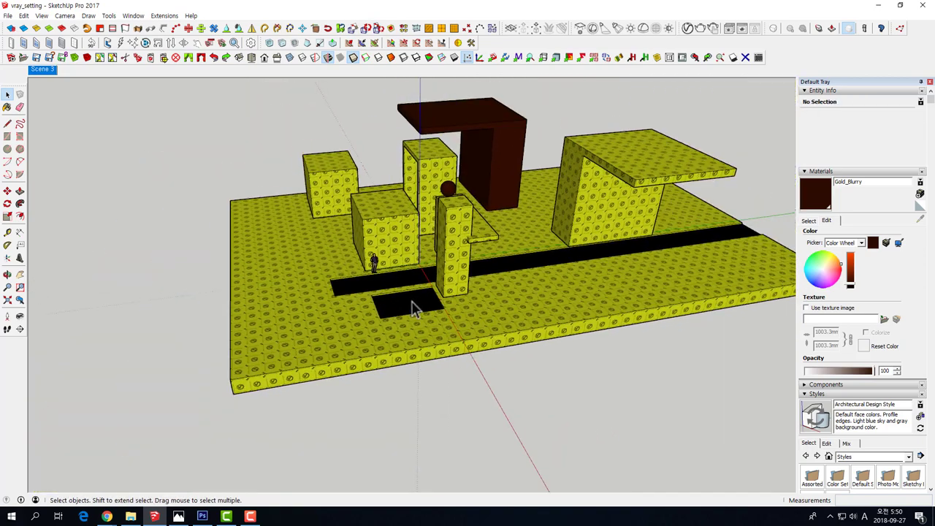
pyautogui.scroll(-3, 292, 270)
pyautogui.click(7, 136)
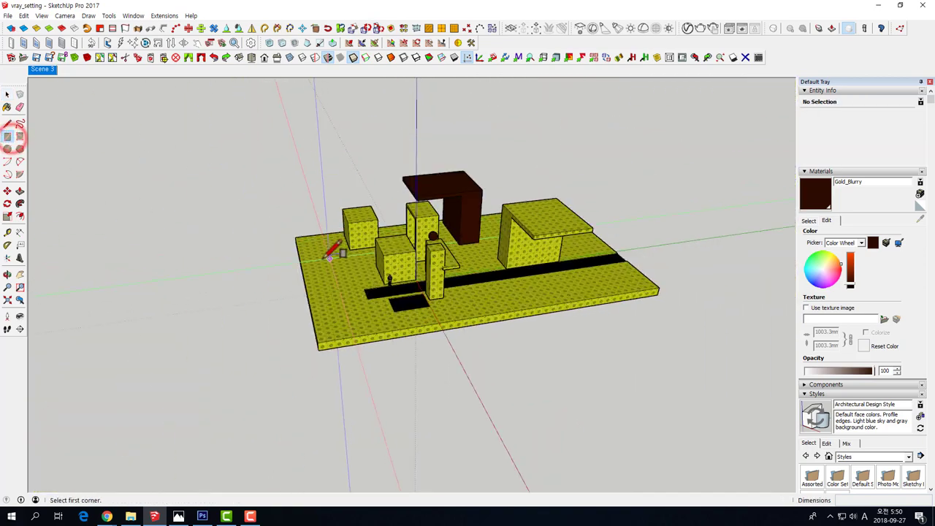
pyautogui.scroll(3, 358, 278)
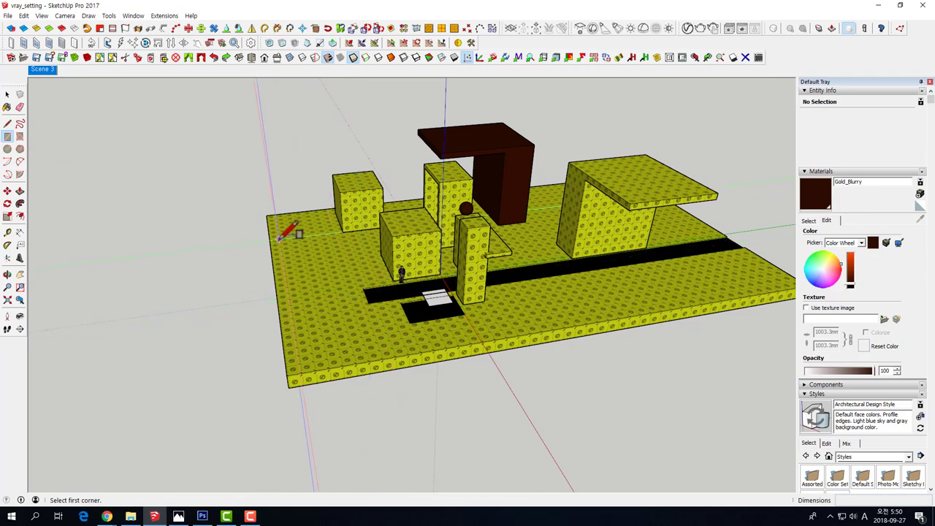
pyautogui.press('space')
pyautogui.moveTo(431, 303); pyautogui.dragTo(432, 303, button='middle')
# - Select the rectangle light and move it, lifting it high above the pool model
pyautogui.click(428, 302)
pyautogui.press('m')
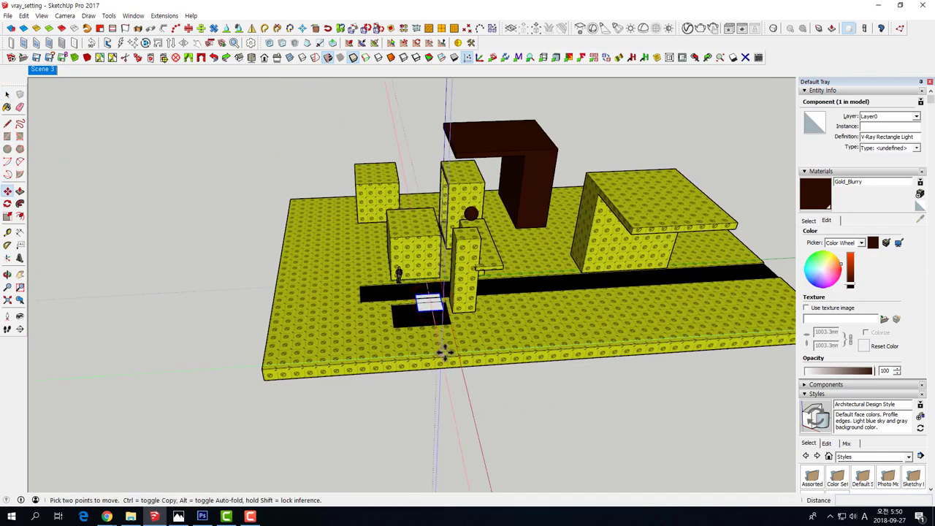
pyautogui.click(481, 339)
pyautogui.click(324, 348)
pyautogui.moveTo(324, 348); pyautogui.dragTo(320, 344, button='middle')
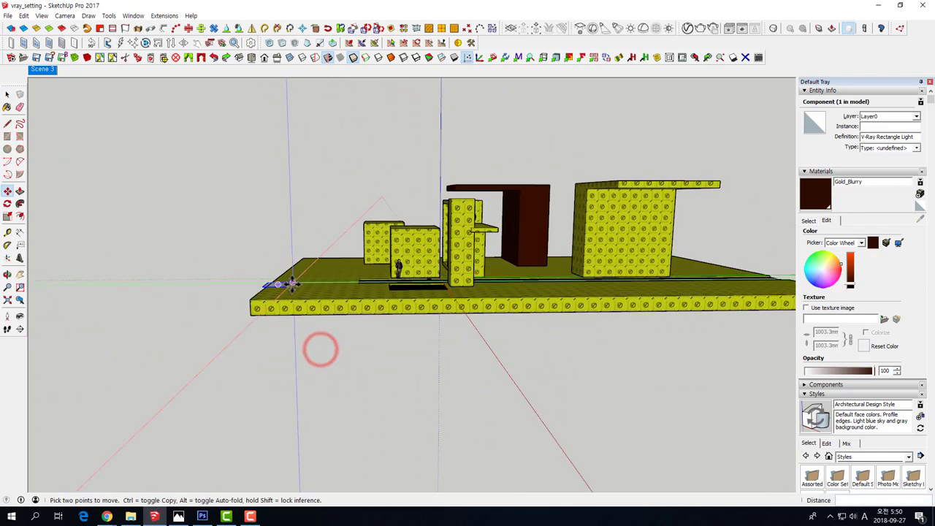
pyautogui.press('q')
pyautogui.press('m')
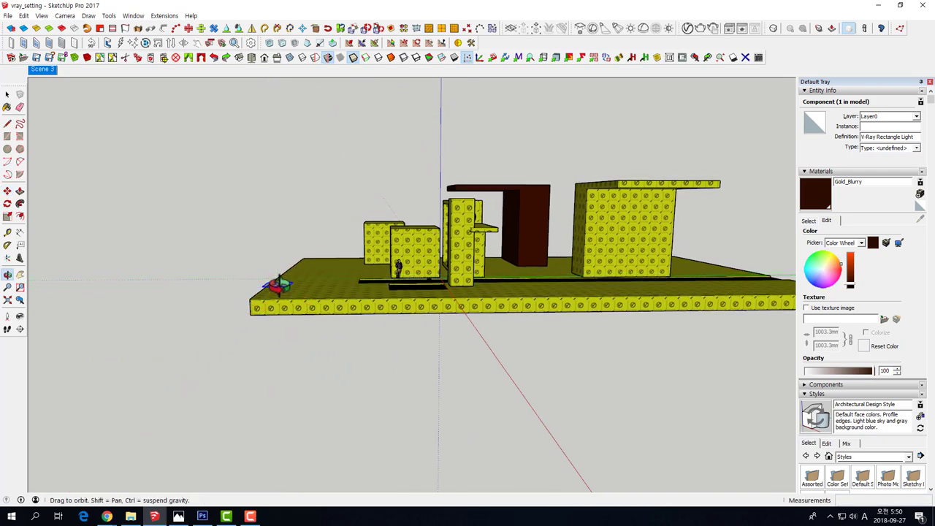
pyautogui.click(407, 94)
# - Tilt the rectangle light with Rotate so it angles down toward the model
pyautogui.moveTo(407, 95); pyautogui.dragTo(308, 252, button='middle')
pyautogui.scroll(3, 308, 252)
pyautogui.press('q')
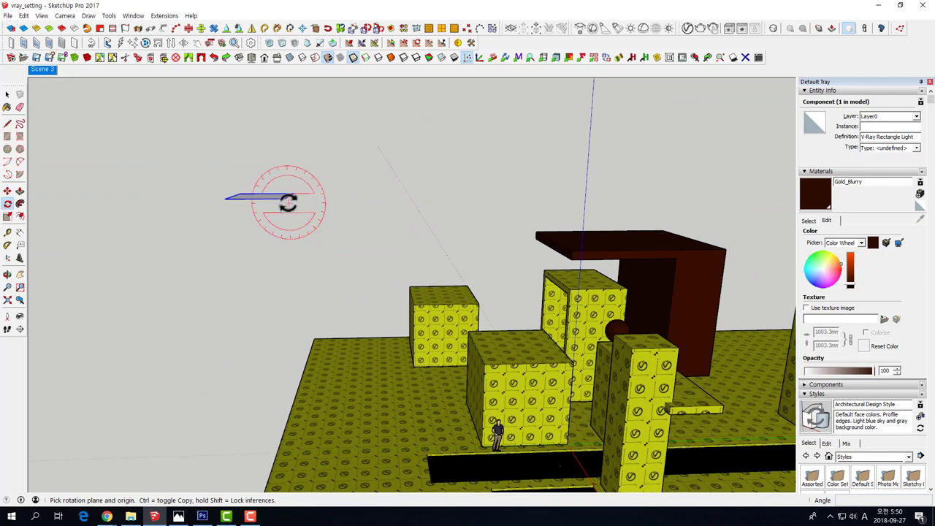
pyautogui.moveTo(284, 199); pyautogui.dragTo(363, 201)
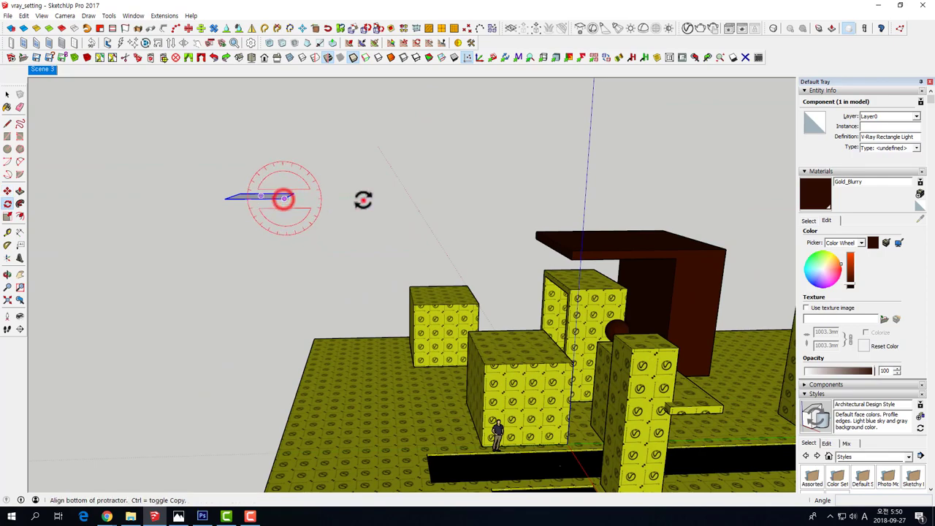
pyautogui.click(223, 278)
pyautogui.moveTo(224, 280)
pyautogui.mouseDown(button='middle')
pyautogui.moveTo(187, 344)
pyautogui.moveTo(209, 390)
pyautogui.moveTo(432, 311)
pyautogui.mouseUp(button='middle')
# - Move the light to a new position and rotate it further downward
pyautogui.press('m')
pyautogui.click(438, 302)
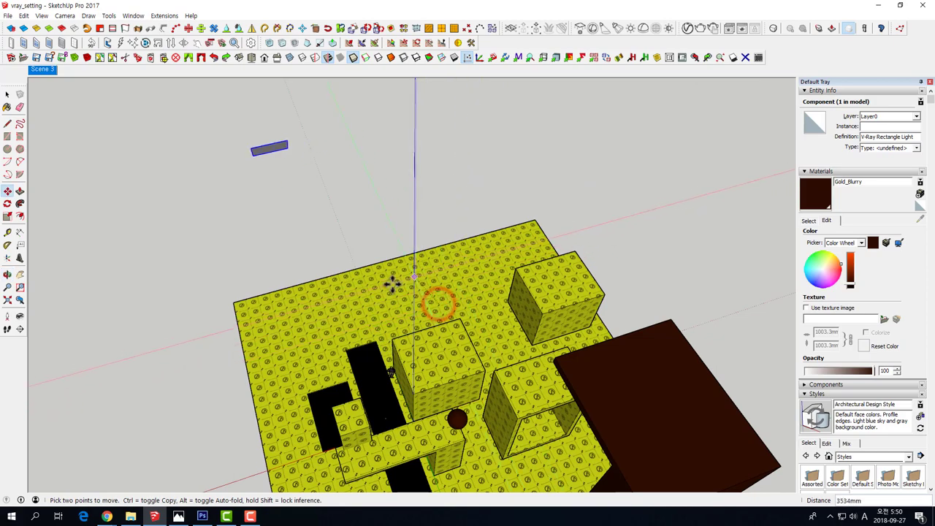
pyautogui.click(307, 299)
pyautogui.moveTo(314, 299)
pyautogui.mouseDown(button='middle')
pyautogui.moveTo(364, 304)
pyautogui.moveTo(307, 301)
pyautogui.mouseUp(button='middle')
pyautogui.press('q')
pyautogui.click(414, 305)
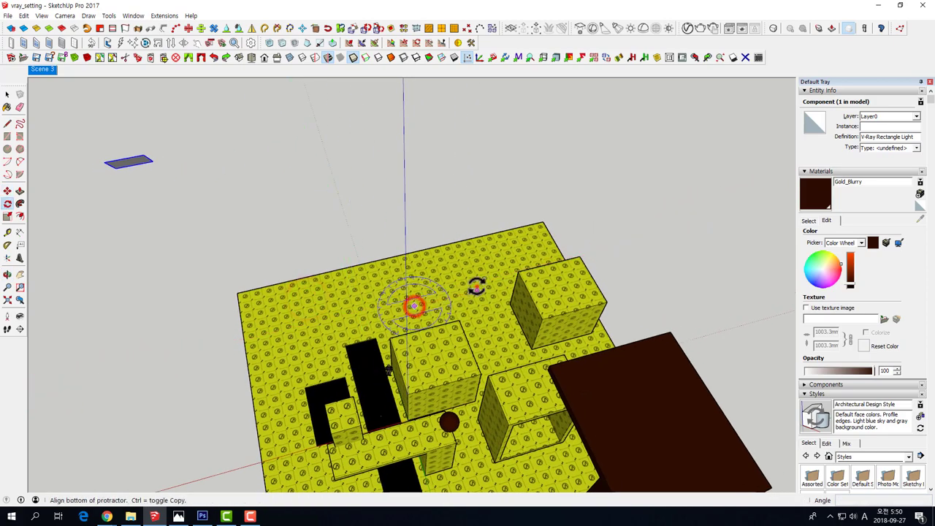
pyautogui.click(423, 254)
pyautogui.click(420, 254)
pyautogui.moveTo(420, 254)
pyautogui.mouseDown(button='middle')
pyautogui.moveTo(585, 267)
pyautogui.moveTo(679, 219)
pyautogui.mouseUp(button='middle')
# - Move the light 6400mm out beside the pool and settle into a low eye-level view
pyautogui.press('q')
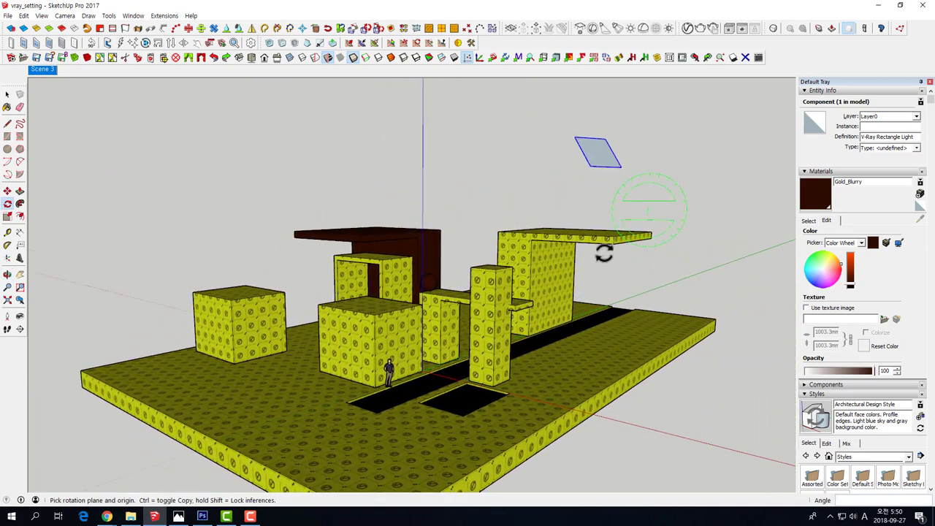
pyautogui.moveTo(655, 251)
pyautogui.mouseDown(button='middle')
pyautogui.moveTo(548, 317)
pyautogui.moveTo(409, 336)
pyautogui.moveTo(411, 369)
pyautogui.mouseUp(button='middle')
pyautogui.press('m')
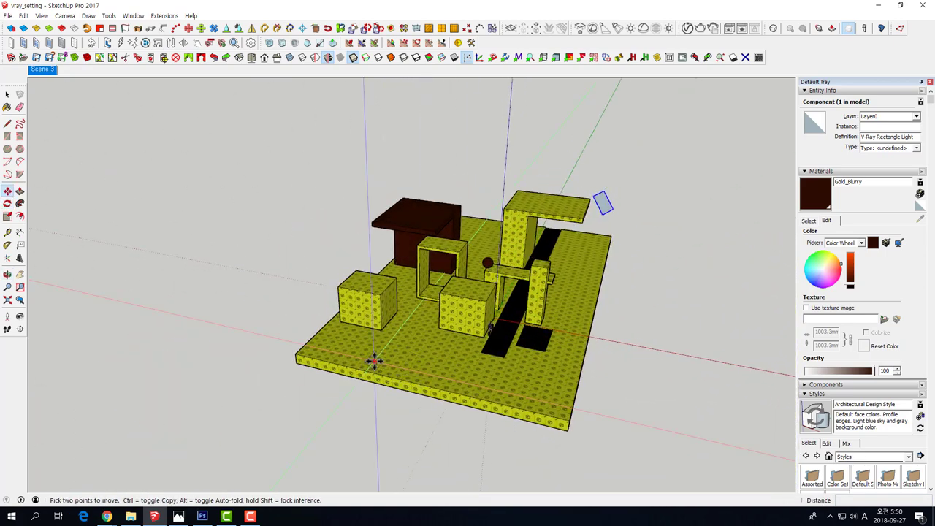
pyautogui.click(373, 359)
pyautogui.click(562, 391)
pyautogui.moveTo(559, 392)
pyautogui.mouseDown(button='middle')
pyautogui.moveTo(471, 411)
pyautogui.moveTo(422, 390)
pyautogui.moveTo(380, 307)
pyautogui.mouseUp(button='middle')
pyautogui.click(324, 388)
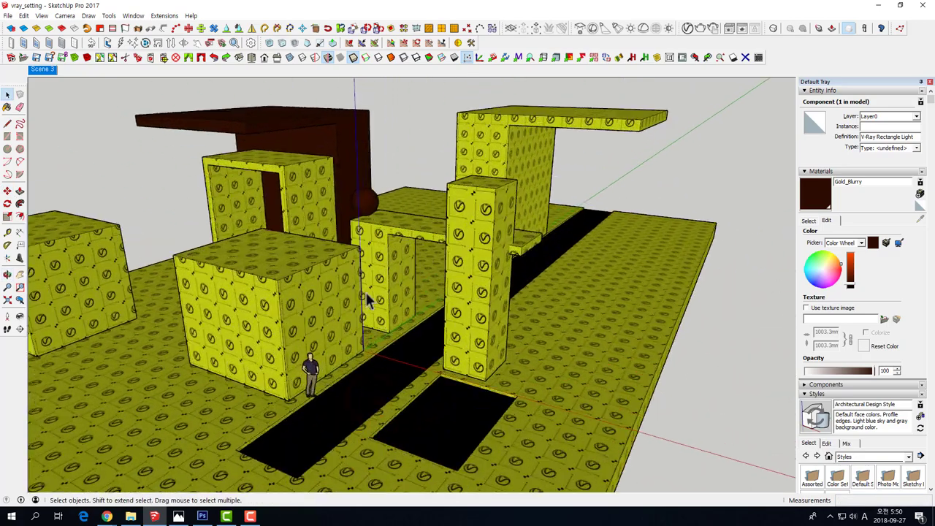
pyautogui.scroll(10, 369, 277)
pyautogui.moveTo(369, 271); pyautogui.dragTo(226, 166, button='middle')
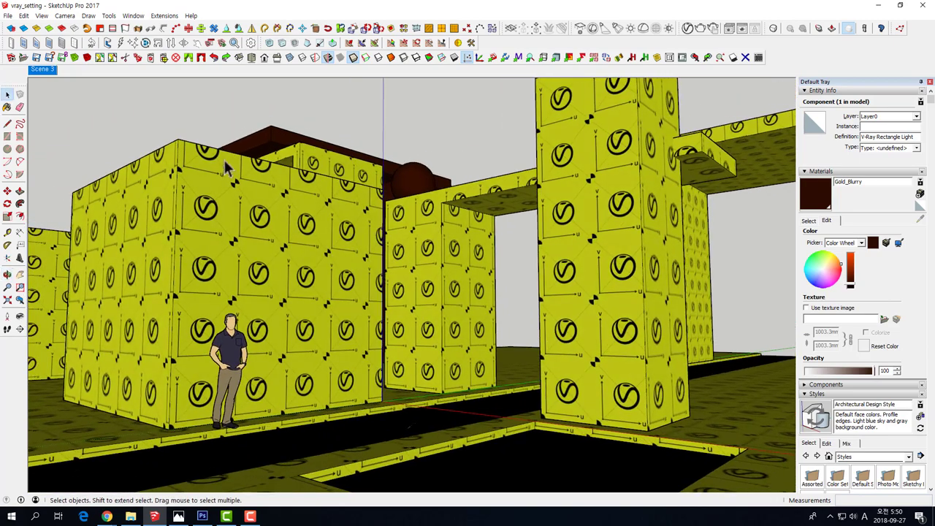
# - Test-render the relocated light, close the frame buffer and progress log, and reopen the light settings
pyautogui.click(689, 27)
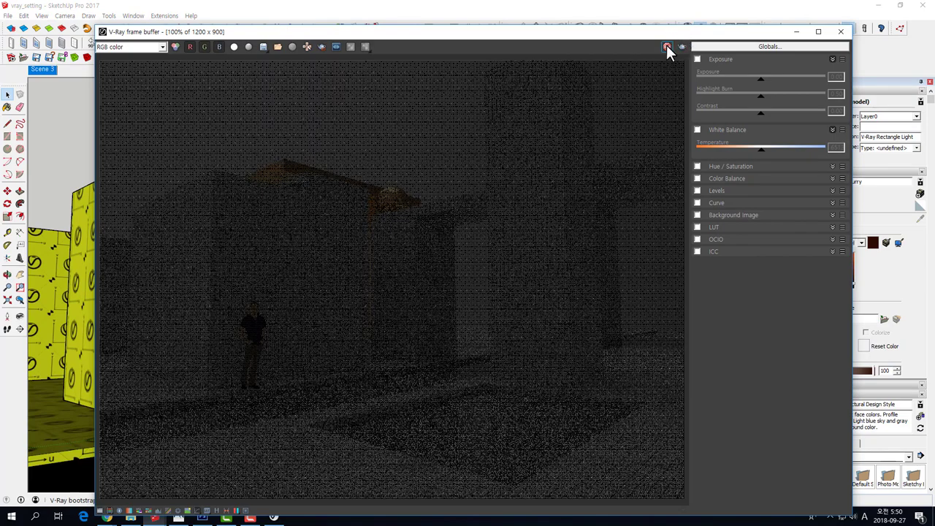
pyautogui.click(667, 46)
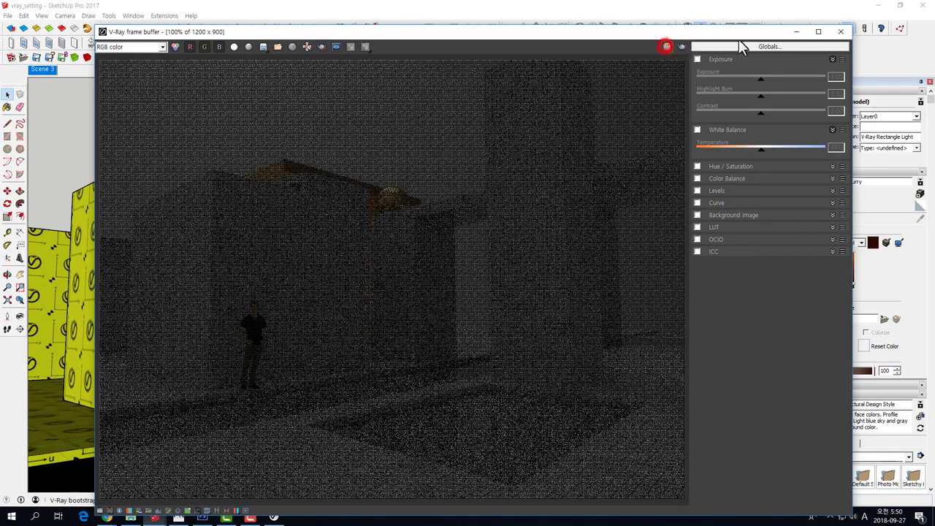
pyautogui.click(841, 32)
pyautogui.scroll(-3, 539, 214)
pyautogui.scroll(-3, 591, 244)
pyautogui.moveTo(590, 245)
pyautogui.mouseDown(button='middle')
pyautogui.moveTo(385, 327)
pyautogui.moveTo(493, 328)
pyautogui.mouseUp(button='middle')
pyautogui.click(426, 262)
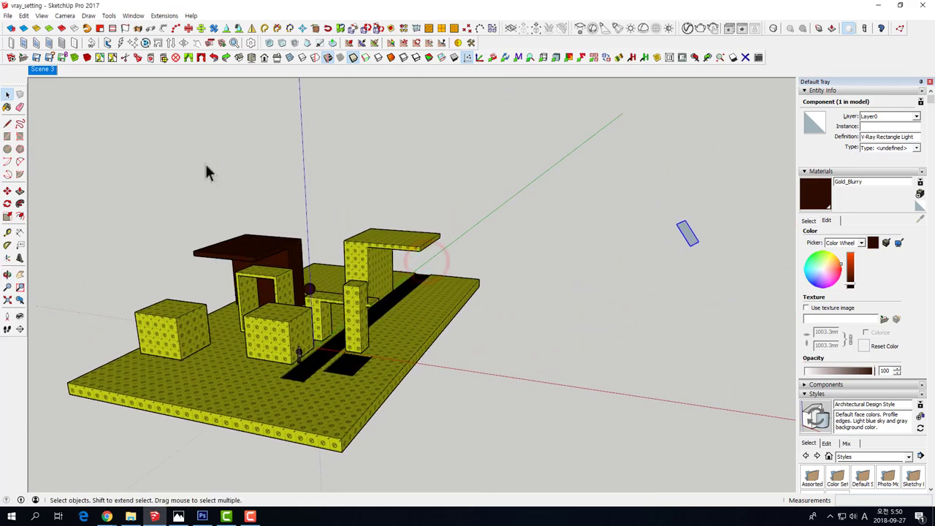
pyautogui.click(688, 28)
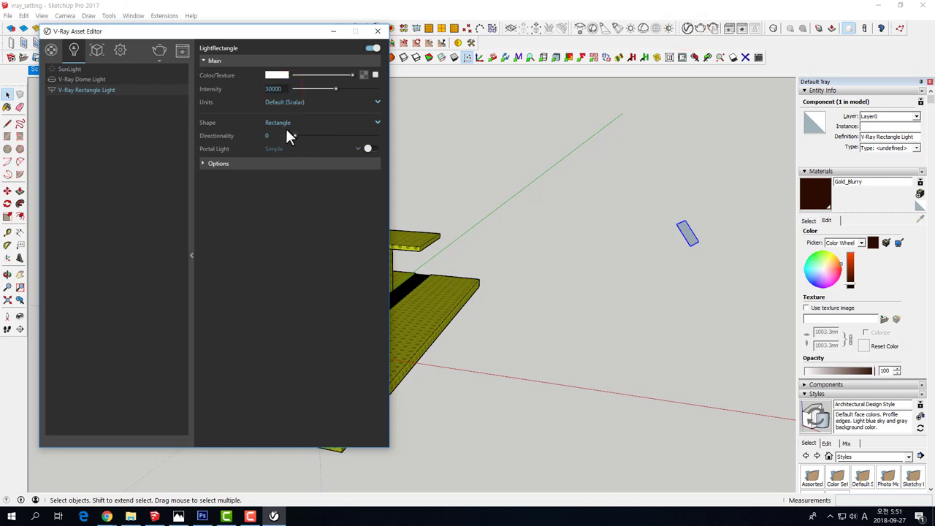
# - Raise the rectangle light intensity to 300000 and close the Asset Editor
pyautogui.write('0')
pyautogui.click(381, 33)
pyautogui.moveTo(504, 190)
pyautogui.mouseDown(button='middle')
pyautogui.moveTo(529, 271)
pyautogui.moveTo(499, 241)
pyautogui.mouseUp(button='middle')
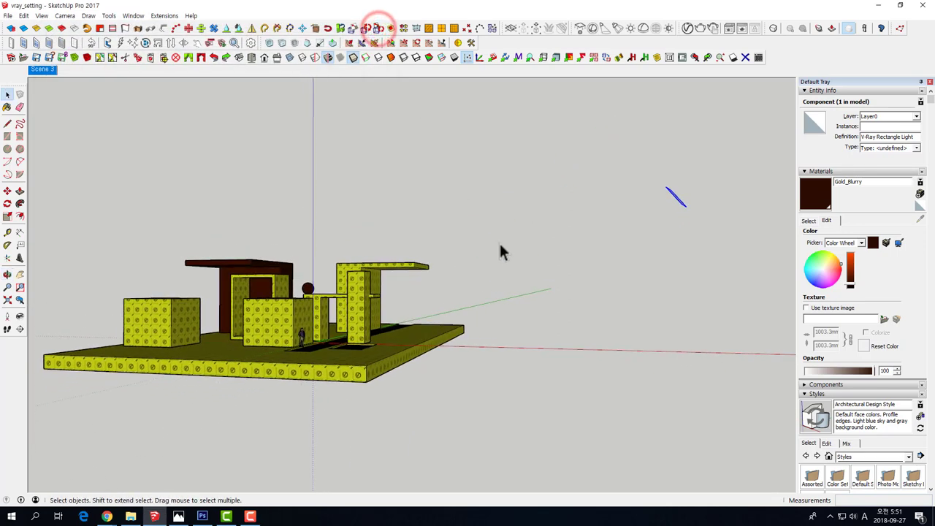
# - Move the rectangle light higher above the model and start a V-Ray render
pyautogui.press('m')
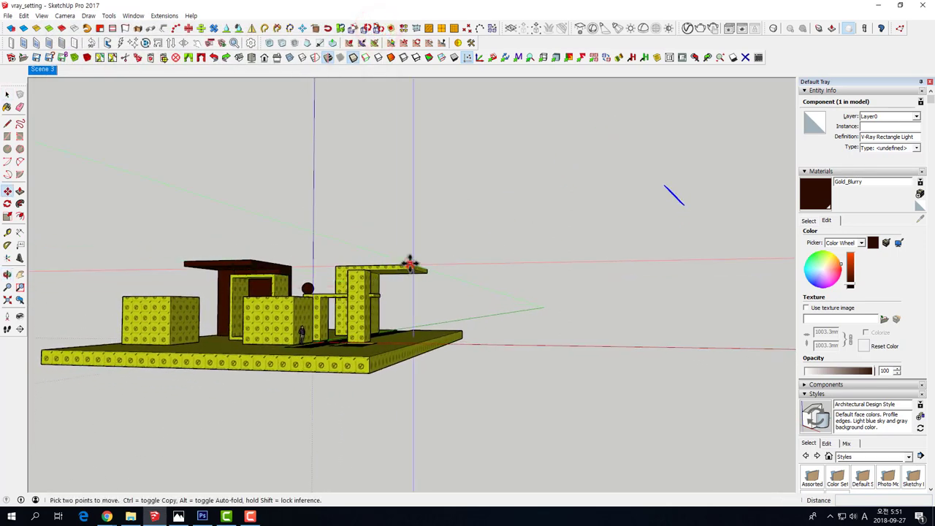
pyautogui.click(410, 265)
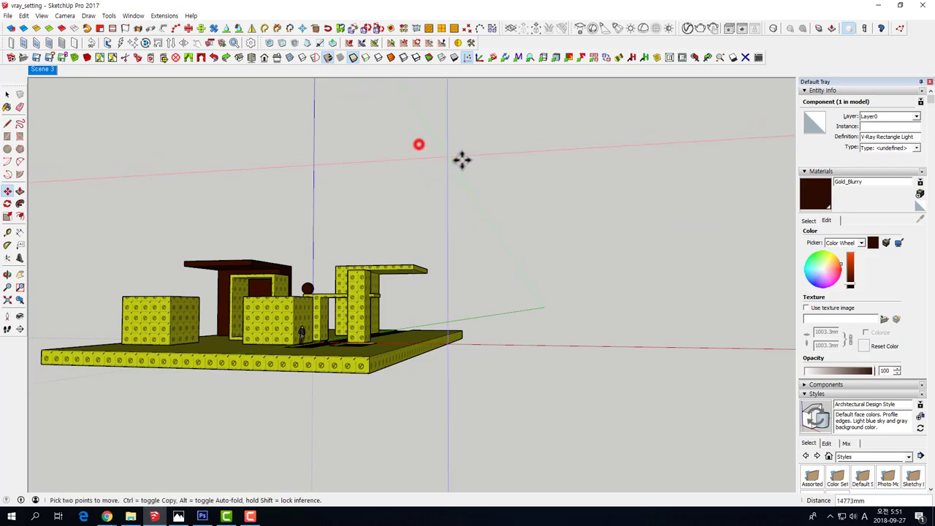
pyautogui.moveTo(462, 159)
pyautogui.mouseDown(button='middle')
pyautogui.moveTo(512, 293)
pyautogui.moveTo(429, 328)
pyautogui.mouseUp(button='middle')
pyautogui.scroll(5, 344, 356)
pyautogui.scroll(5, 336, 377)
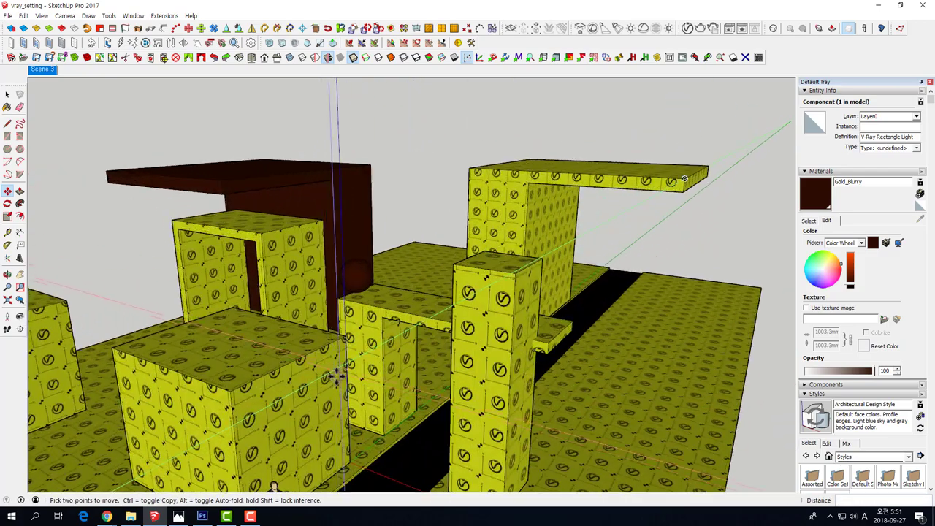
pyautogui.moveTo(336, 376); pyautogui.dragTo(439, 399, button='middle')
pyautogui.scroll(-3, 441, 278)
pyautogui.moveTo(441, 277); pyautogui.dragTo(386, 273, button='middle')
pyautogui.scroll(4, 407, 267)
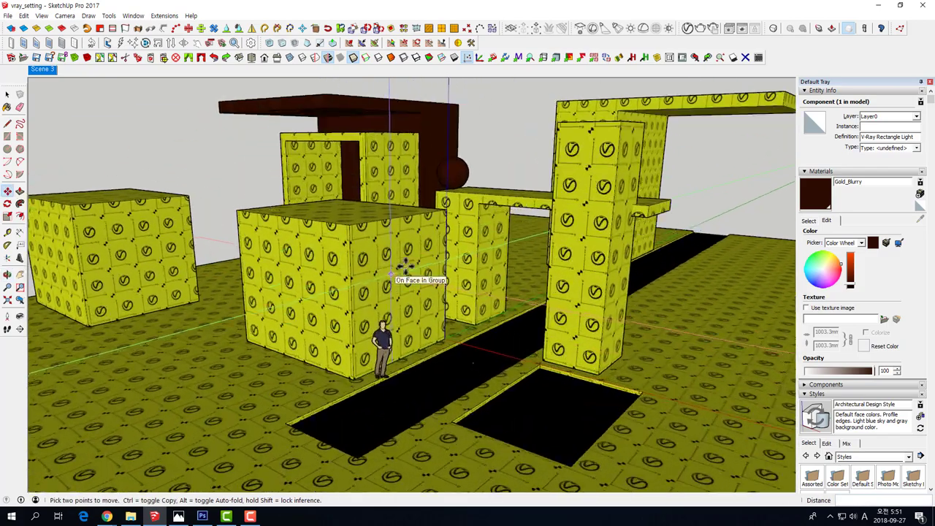
pyautogui.click(701, 28)
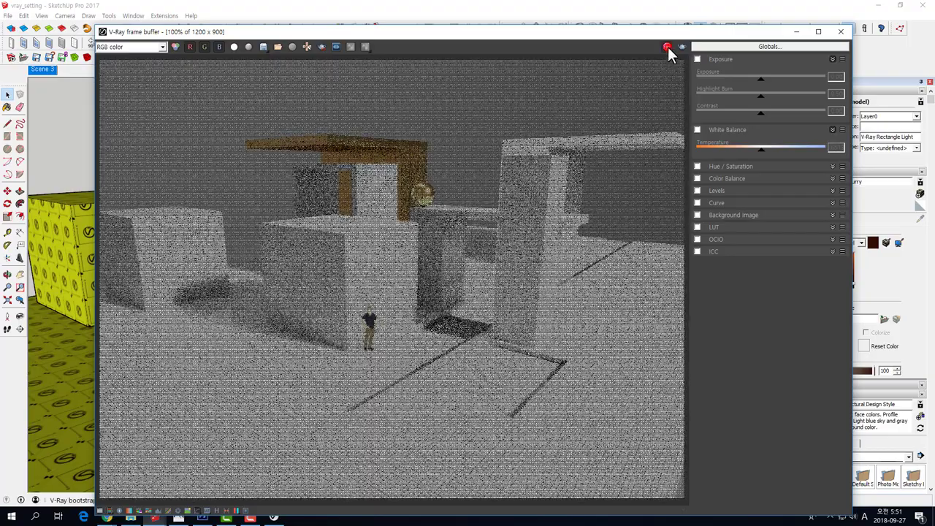
# - Close the frame buffer and lower the rectangle light intensity to 100000
pyautogui.click(841, 31)
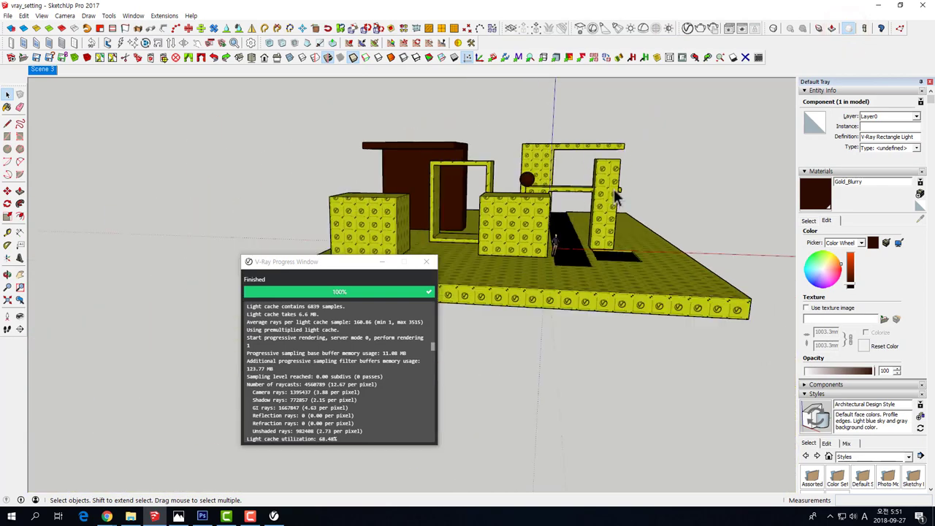
pyautogui.moveTo(618, 196); pyautogui.dragTo(624, 167, button='middle')
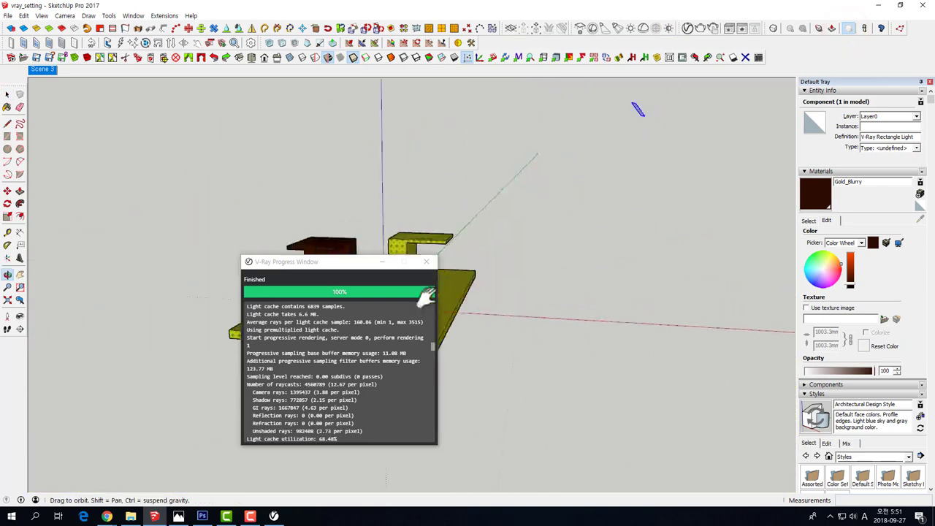
pyautogui.click(688, 29)
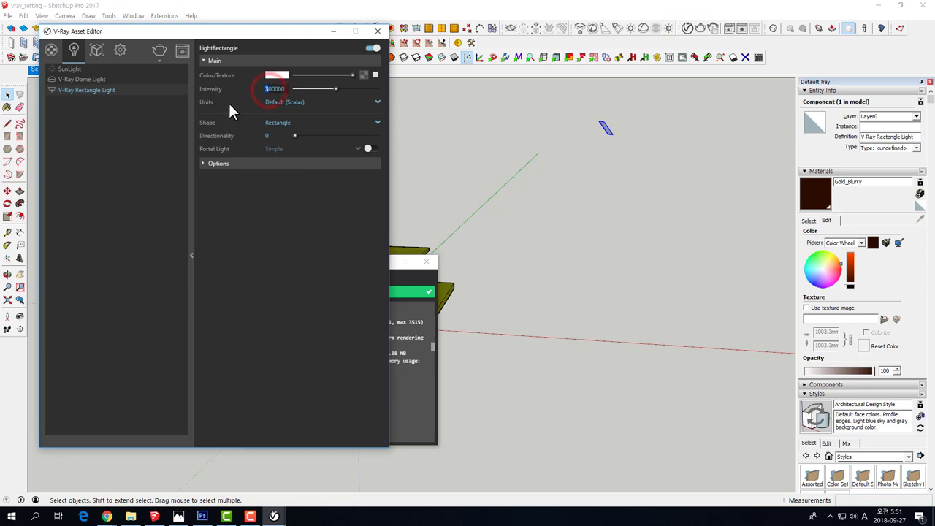
pyautogui.write('1')
pyautogui.press('Return')
pyautogui.click(378, 31)
# - Close the progress log, orbit down to eye level, and start a new render
pyautogui.click(429, 264)
pyautogui.scroll(5, 331, 313)
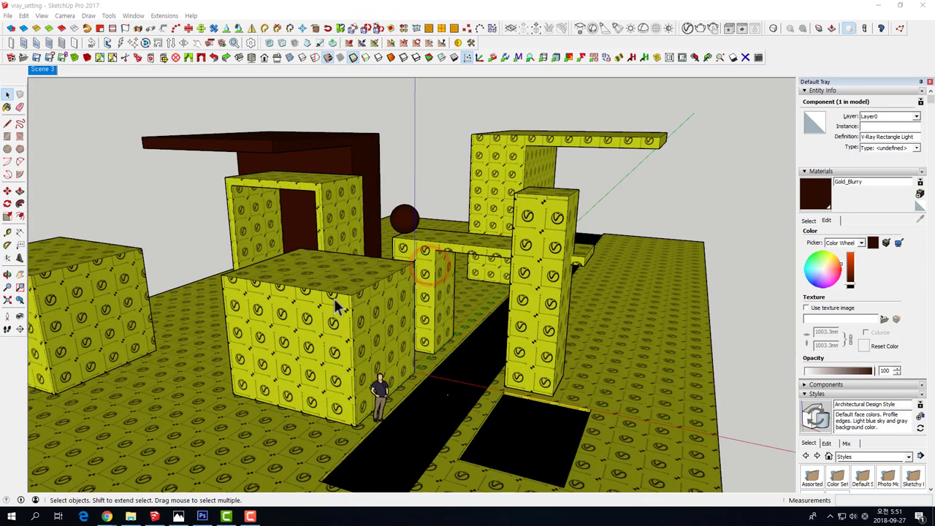
pyautogui.scroll(5, 322, 293)
pyautogui.moveTo(316, 271); pyautogui.dragTo(310, 258, button='middle')
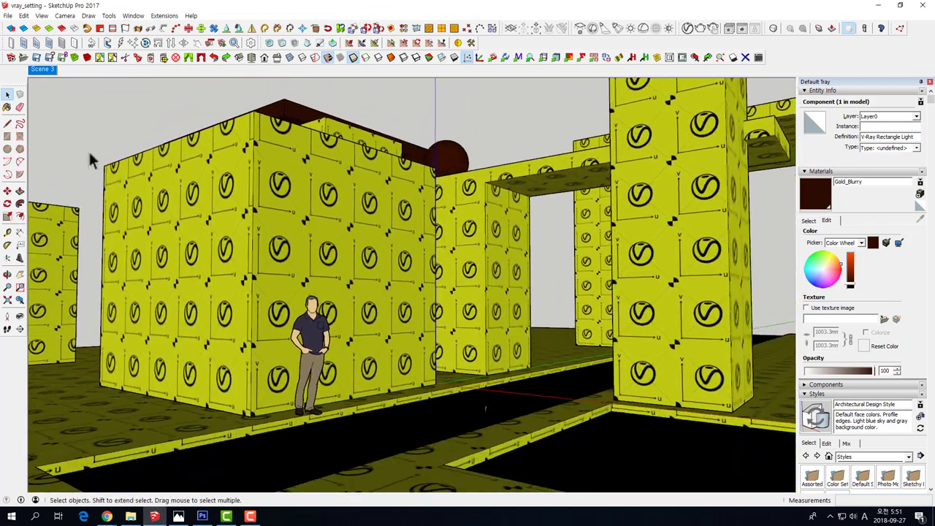
pyautogui.click(700, 28)
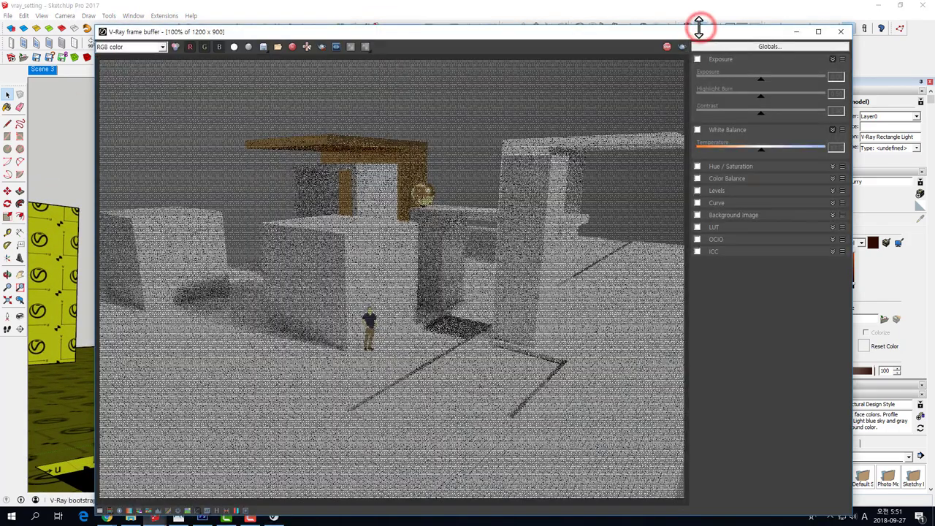
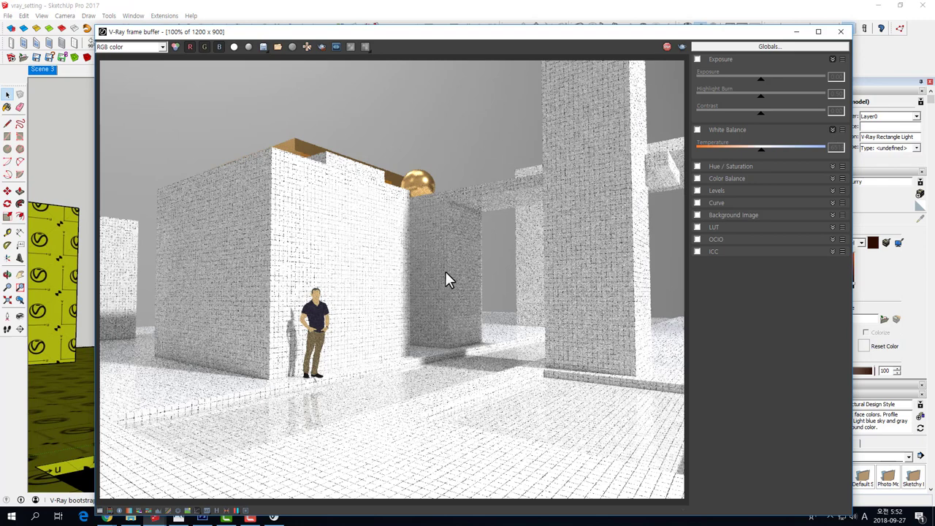
# - Stop the render, close the frame buffer and progress window, and view the model from above
pyautogui.click(668, 47)
pyautogui.click(840, 32)
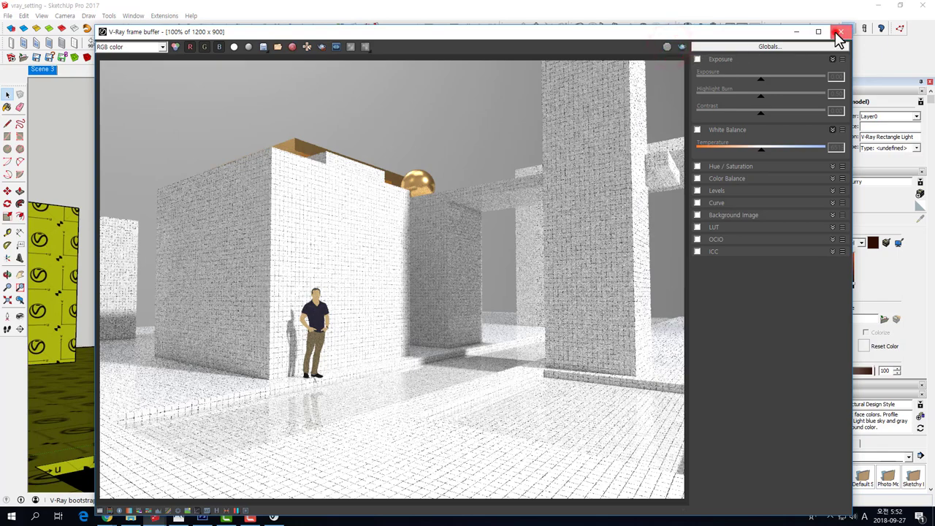
pyautogui.click(427, 262)
pyautogui.scroll(-4, 424, 261)
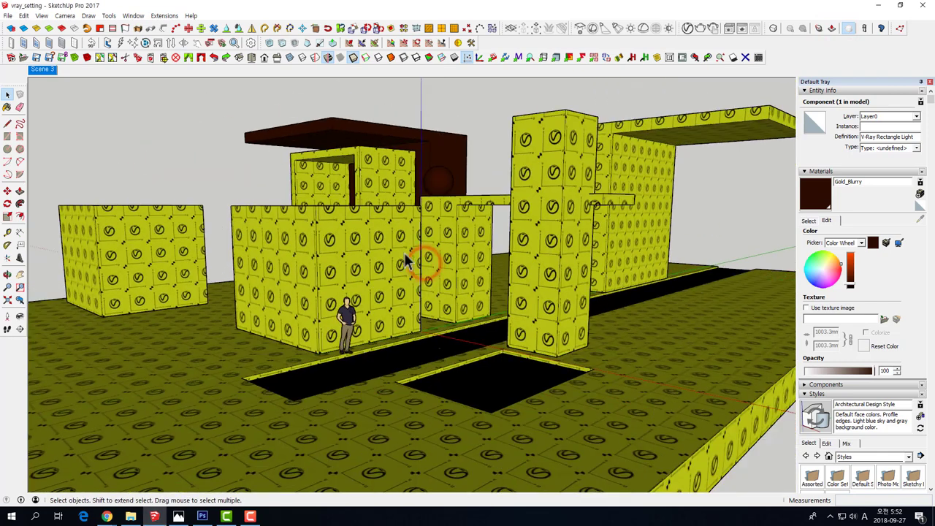
pyautogui.scroll(-3, 407, 256)
pyautogui.scroll(-3, 401, 243)
pyautogui.moveTo(396, 233); pyautogui.dragTo(506, 268, button='middle')
pyautogui.scroll(-2, 506, 268)
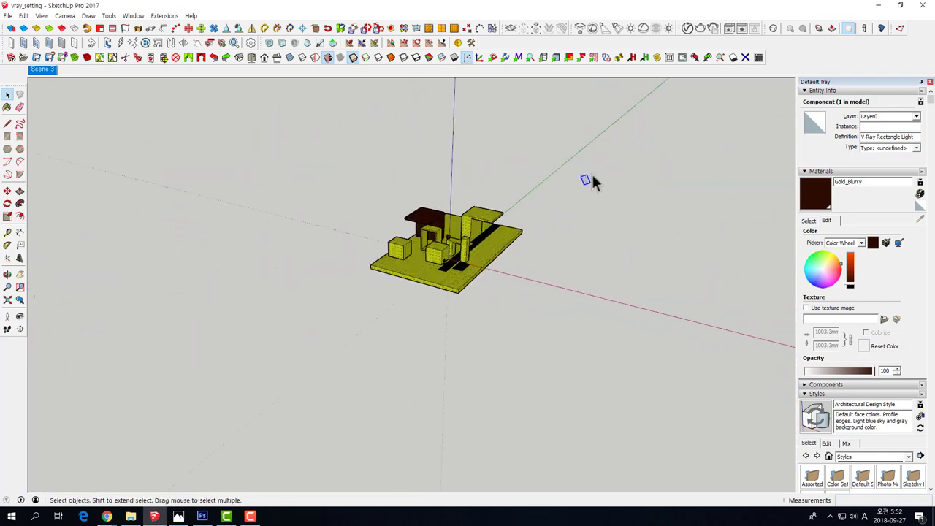
pyautogui.scroll(5, 581, 182)
# - Set the rectangle light's Intensity to 300 in the V-Ray Asset Editor
pyautogui.click(687, 31)
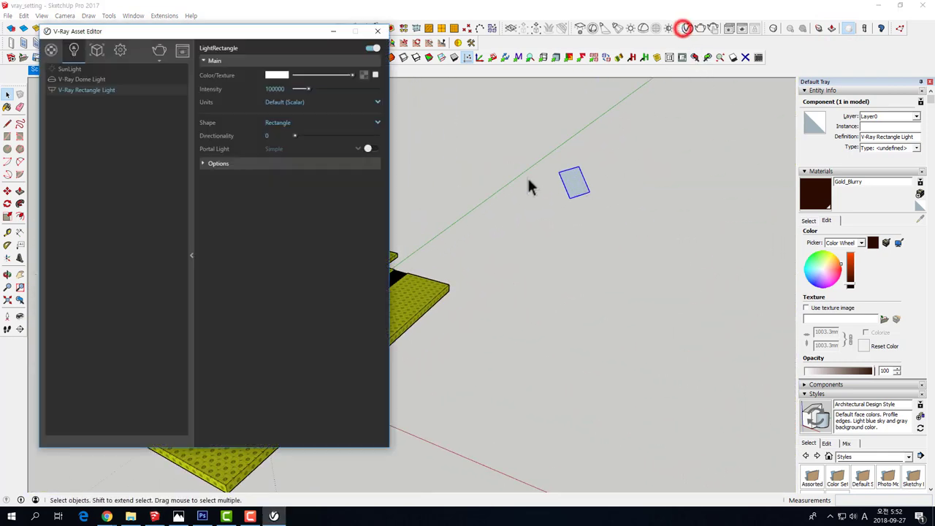
pyautogui.click(290, 89)
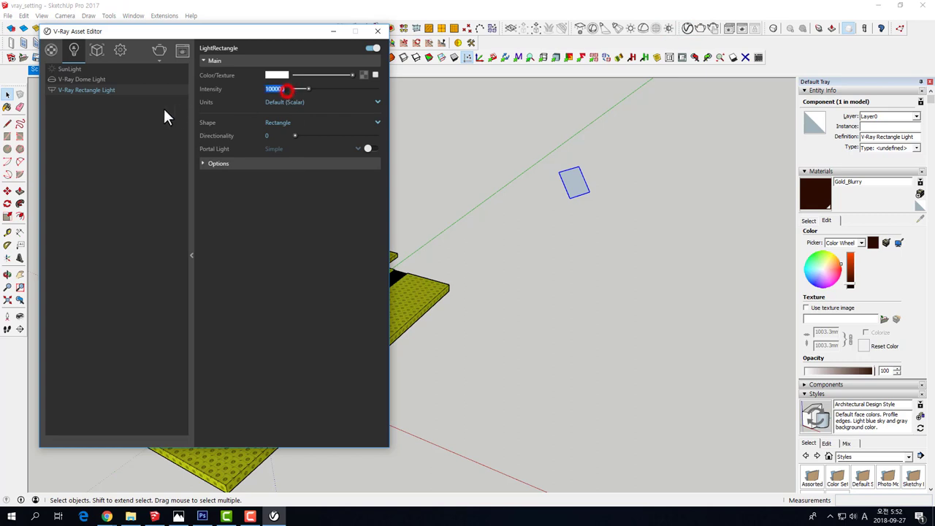
pyautogui.write('300')
pyautogui.press('Return')
pyautogui.moveTo(180, 29); pyautogui.dragTo(372, 99)
# - Render with V-Ray and zoom the frame buffer to inspect the grainy overhead render
pyautogui.click(352, 123)
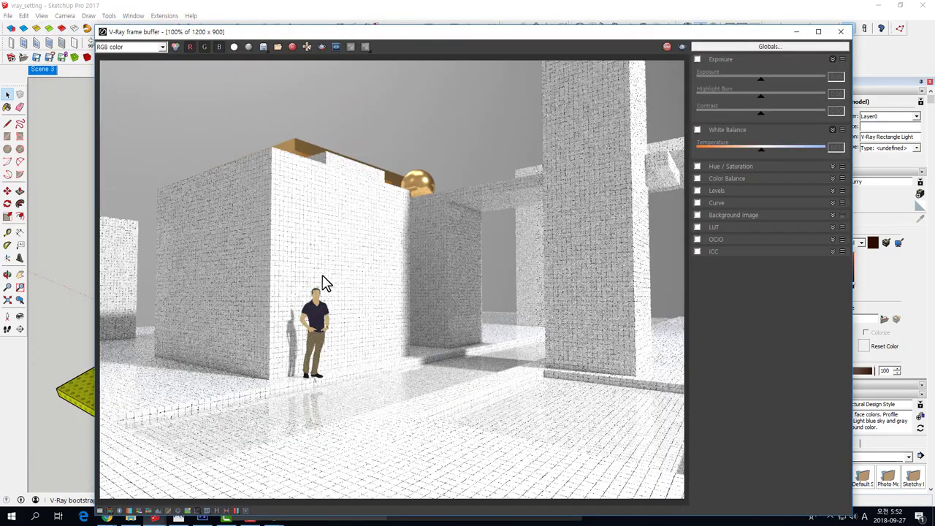
pyautogui.scroll(2, 233, 346)
pyautogui.scroll(1, 233, 347)
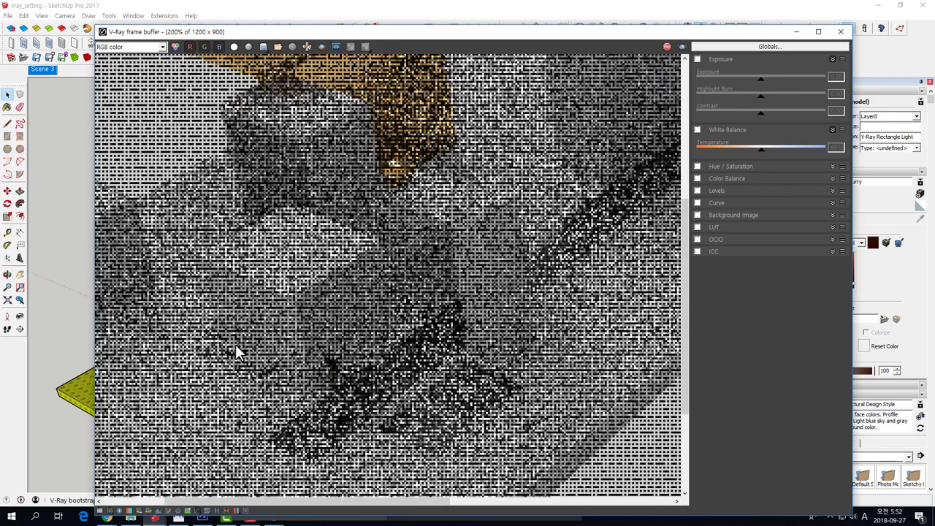
pyautogui.scroll(-1, 236, 351)
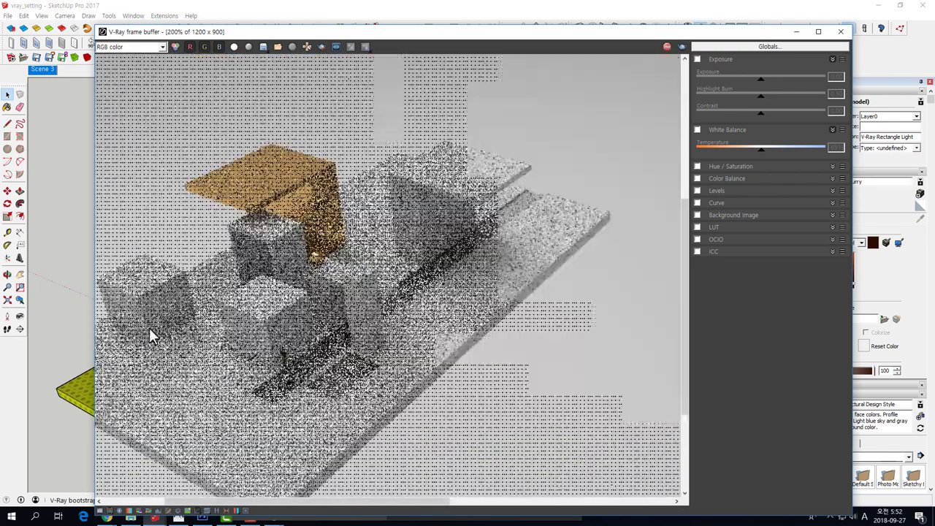
# - Stop the current render, enable No Decay under the light's Options, and re-render
pyautogui.click(666, 46)
pyautogui.click(841, 31)
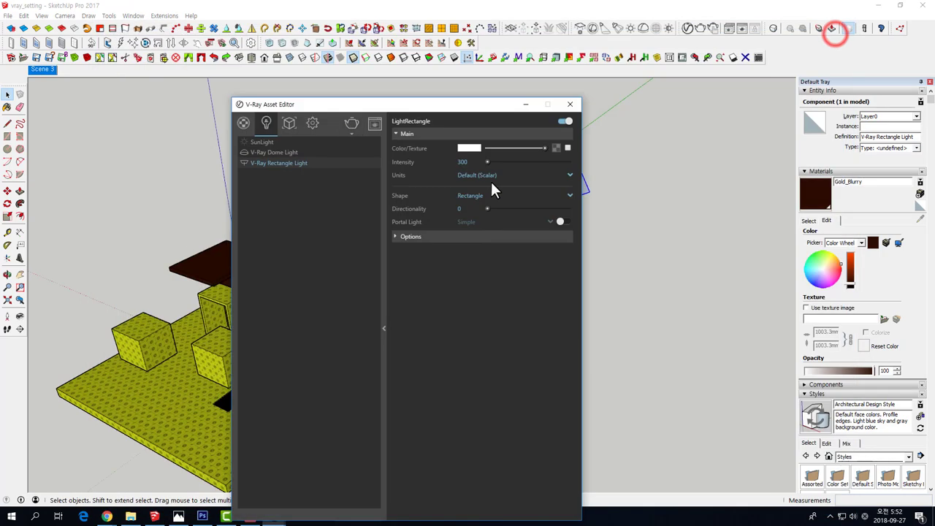
pyautogui.moveTo(446, 111); pyautogui.dragTo(461, 40)
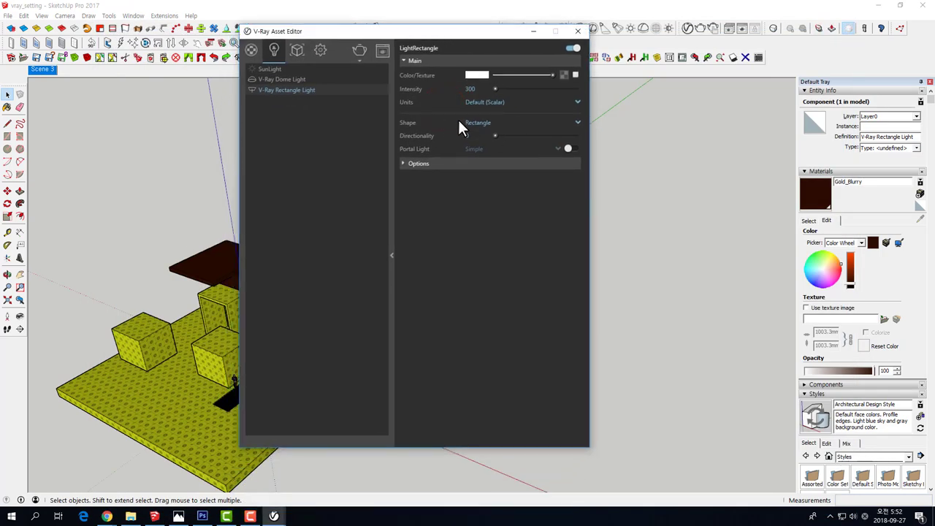
pyautogui.click(404, 163)
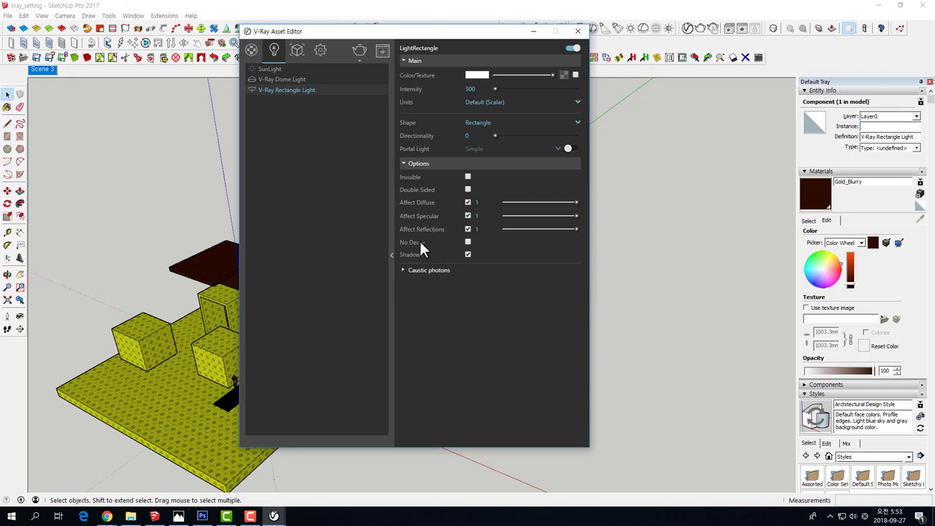
pyautogui.click(468, 243)
pyautogui.click(361, 52)
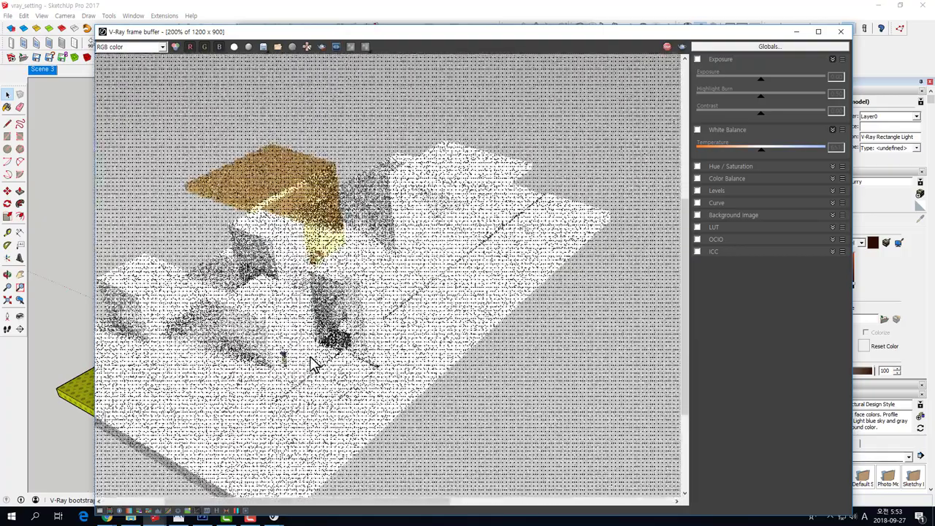
# - Stop the render, set the rectangle light's Intensity to 50, and render again
pyautogui.click(666, 46)
pyautogui.click(841, 31)
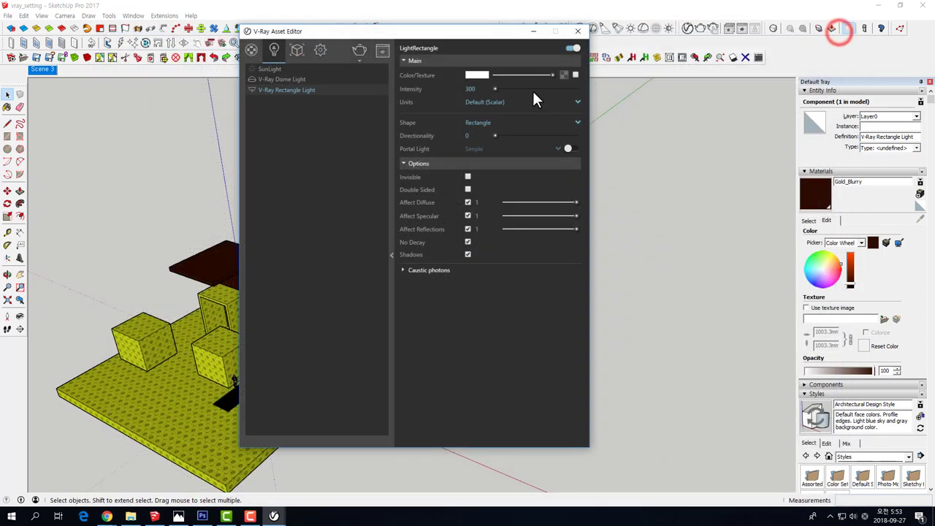
pyautogui.click(482, 89)
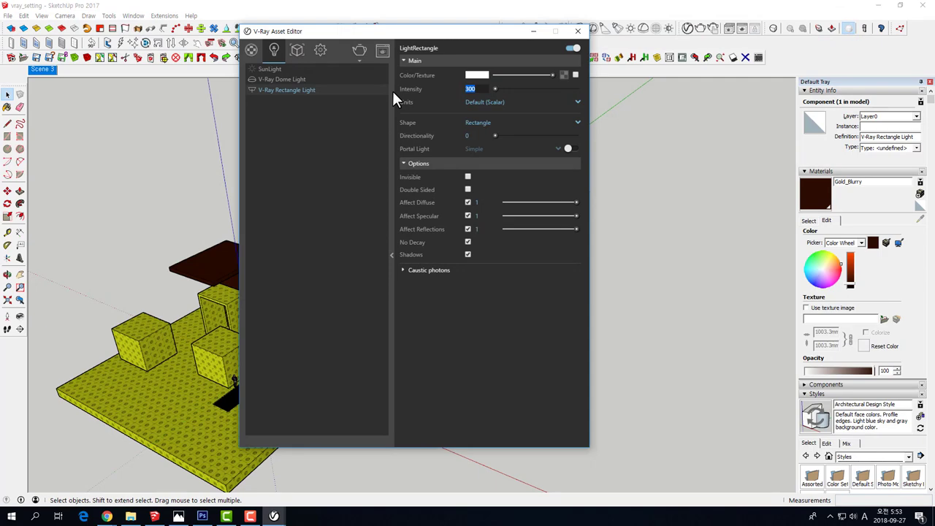
pyautogui.write('50')
pyautogui.press('Return')
pyautogui.click(365, 52)
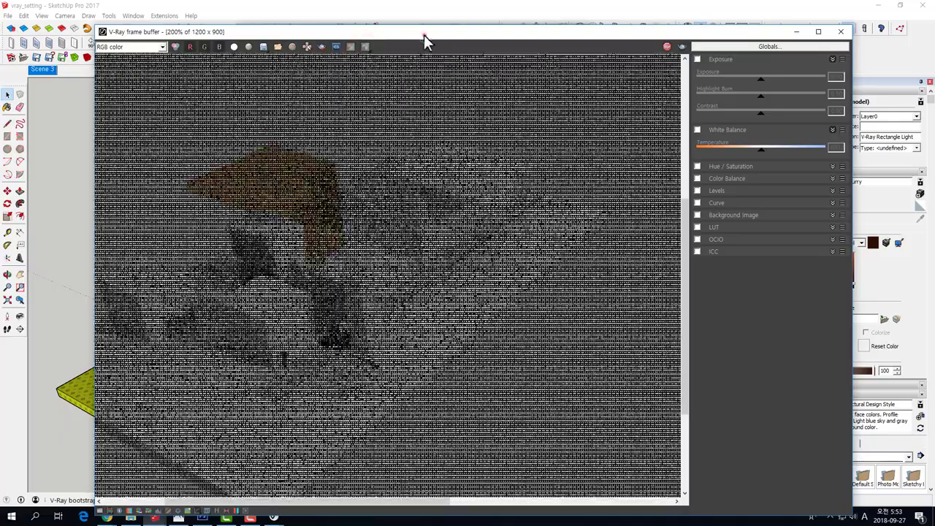
# - Inspect the intensity-50 render by zooming in and out in the frame buffer
pyautogui.moveTo(424, 34); pyautogui.dragTo(576, 166)
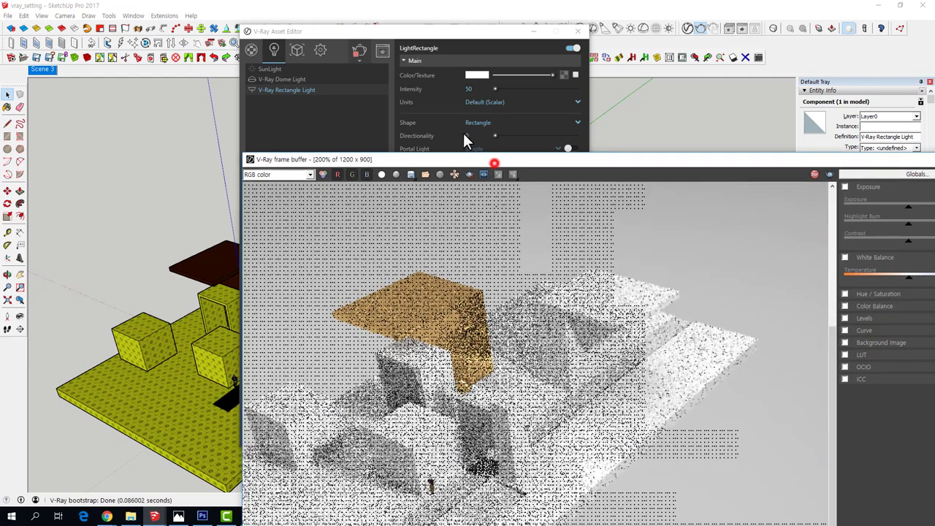
pyautogui.moveTo(492, 164)
pyautogui.mouseDown()
pyautogui.moveTo(319, 57)
pyautogui.moveTo(441, 30)
pyautogui.mouseUp()
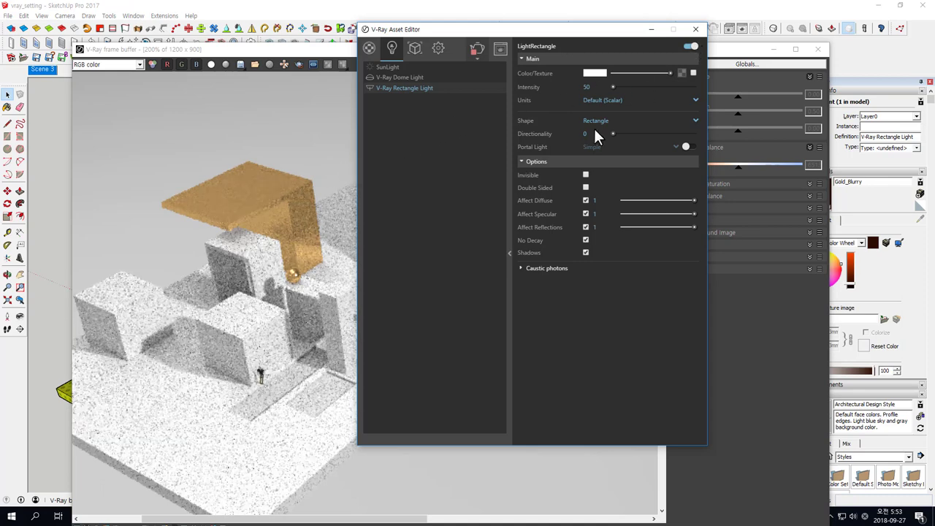
pyautogui.click(280, 348)
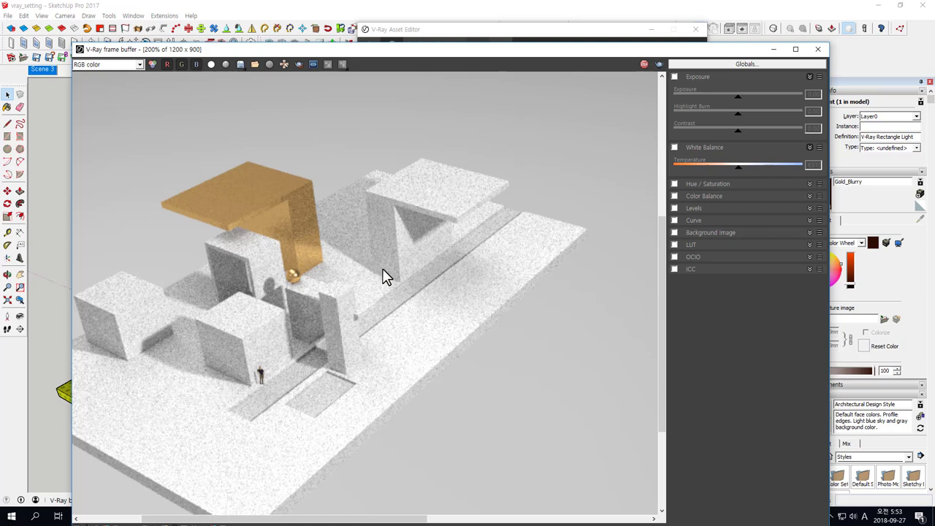
pyautogui.scroll(-2, 384, 276)
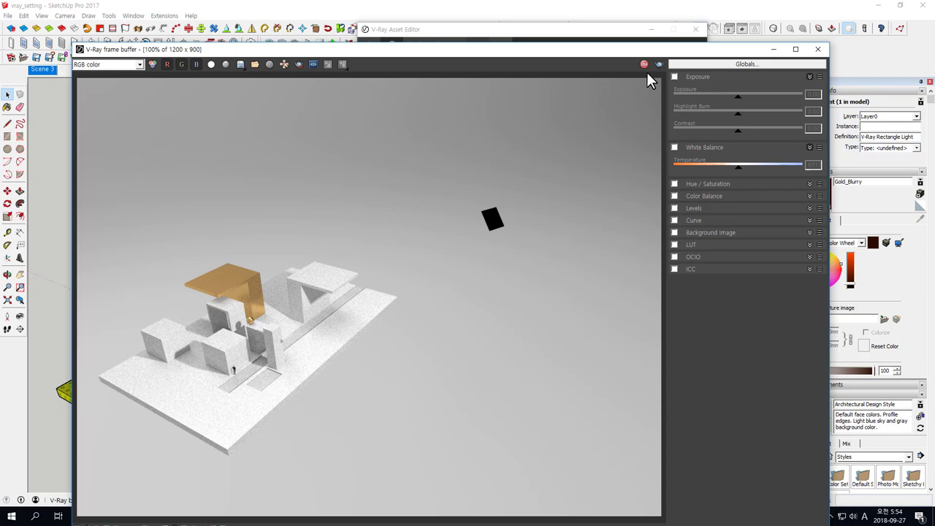
pyautogui.scroll(1, 191, 386)
pyautogui.scroll(1, 192, 386)
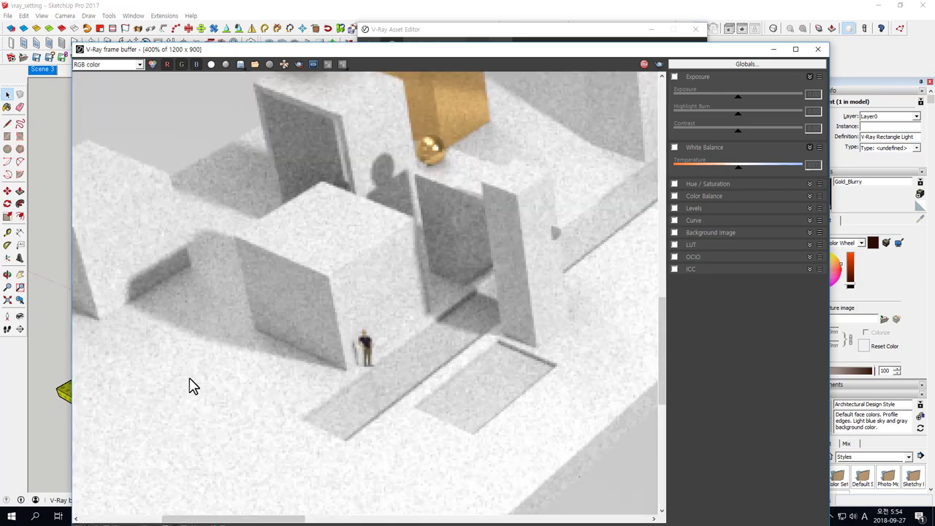
pyautogui.scroll(-1, 191, 386)
pyautogui.scroll(-1, 191, 386)
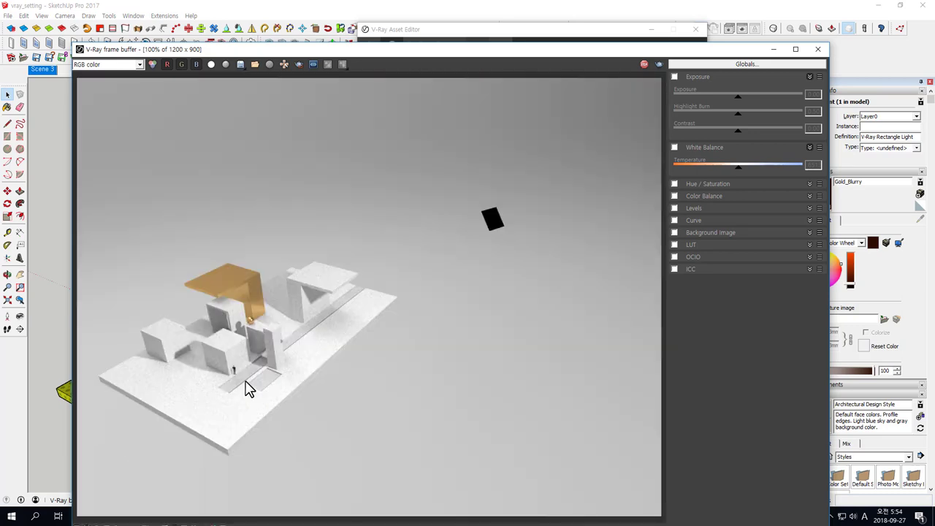
pyautogui.scroll(1, 247, 388)
pyautogui.scroll(1, 247, 387)
pyautogui.scroll(-1, 247, 387)
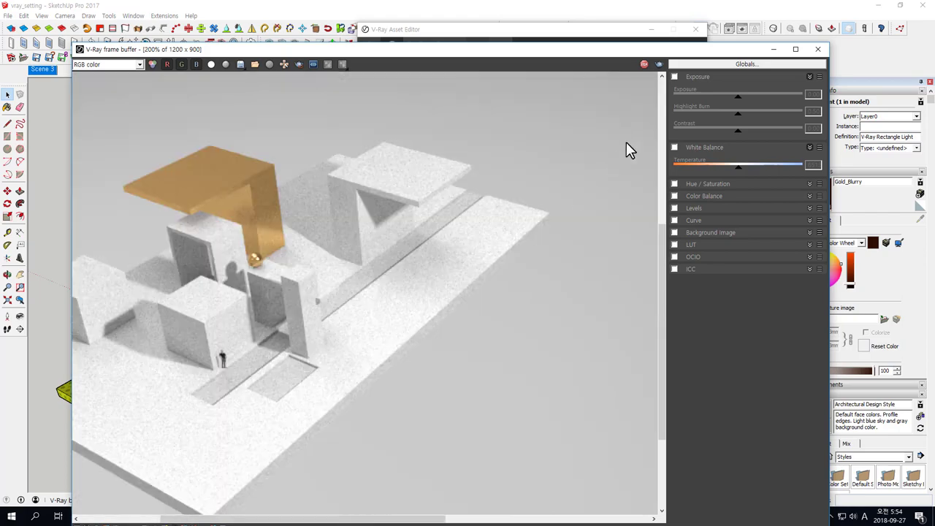
# - Stop the render and close the frame buffer, Asset Editor and progress window
pyautogui.click(644, 65)
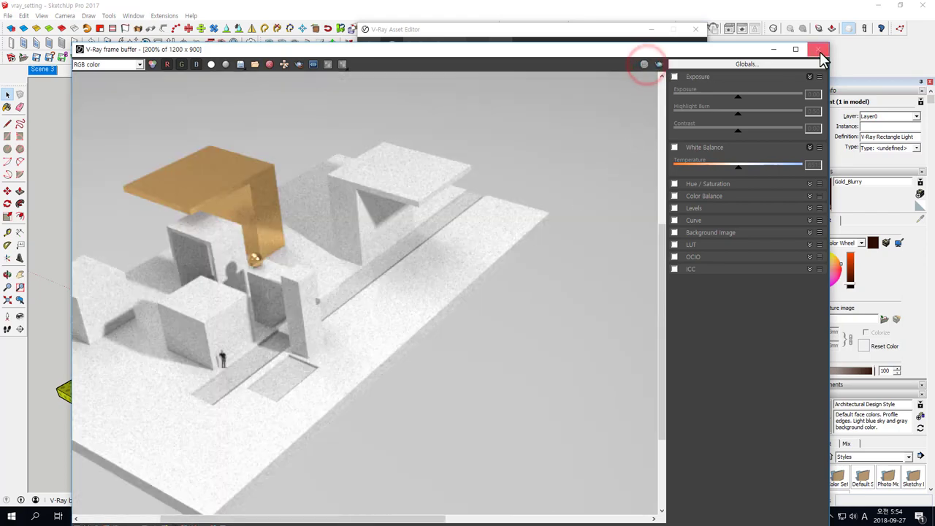
pyautogui.click(818, 49)
pyautogui.click(696, 29)
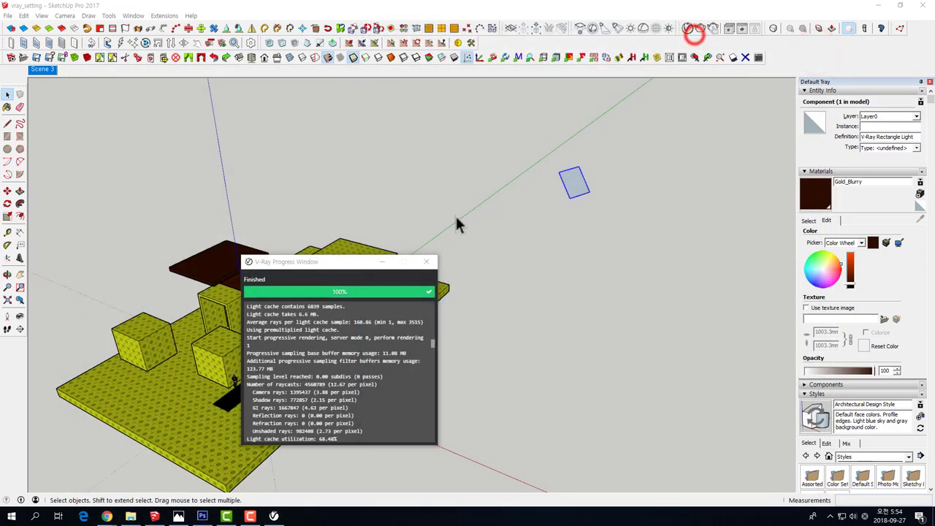
pyautogui.click(424, 261)
# - Scale the rectangle light up about ten times with the Scale tool
pyautogui.moveTo(577, 217)
pyautogui.mouseDown(button='middle')
pyautogui.moveTo(636, 207)
pyautogui.moveTo(618, 192)
pyautogui.mouseUp(button='middle')
pyautogui.press('s')
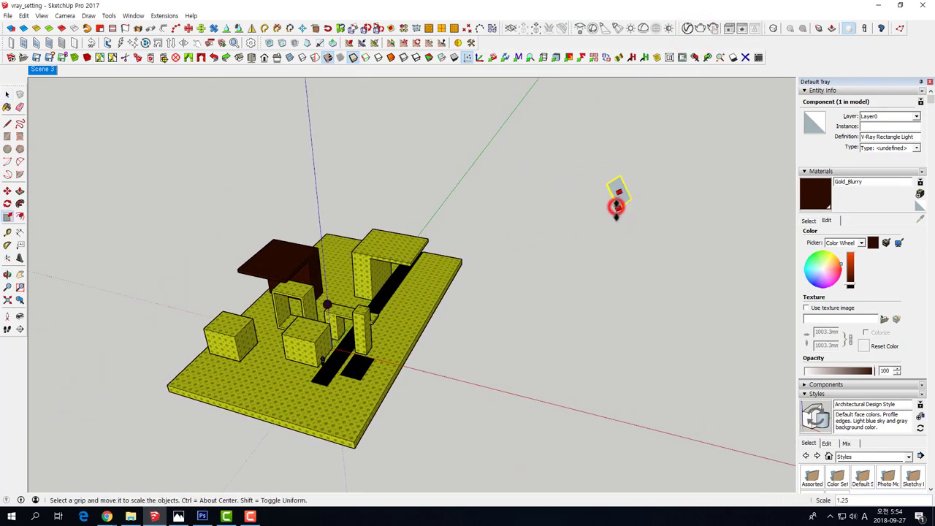
pyautogui.moveTo(619, 205); pyautogui.dragTo(547, 455)
pyautogui.moveTo(443, 409)
pyautogui.mouseDown(button='middle')
pyautogui.moveTo(589, 258)
pyautogui.moveTo(567, 268)
pyautogui.mouseUp(button='middle')
# - Zoom in and start a new V-Ray render with the larger light
pyautogui.scroll(3, 342, 327)
pyautogui.scroll(3, 336, 317)
pyautogui.scroll(2, 380, 307)
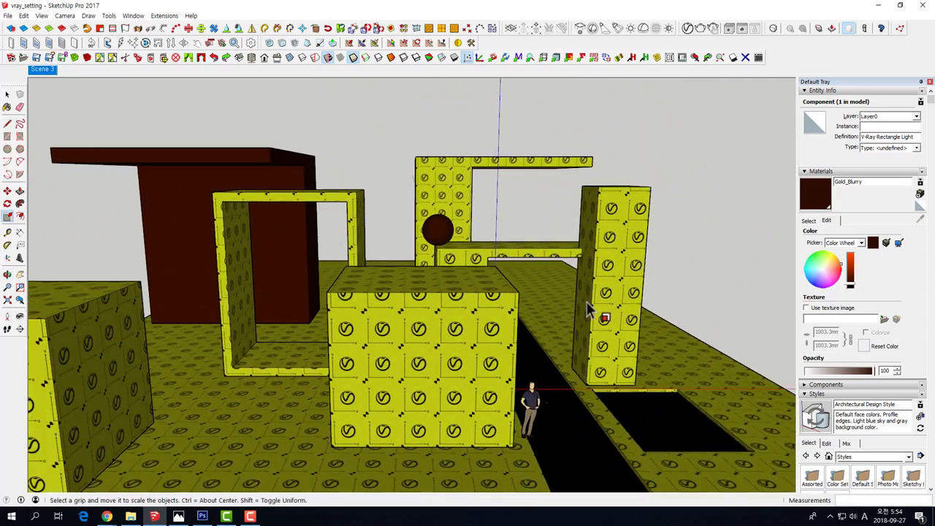
pyautogui.scroll(2, 406, 285)
pyautogui.press('space')
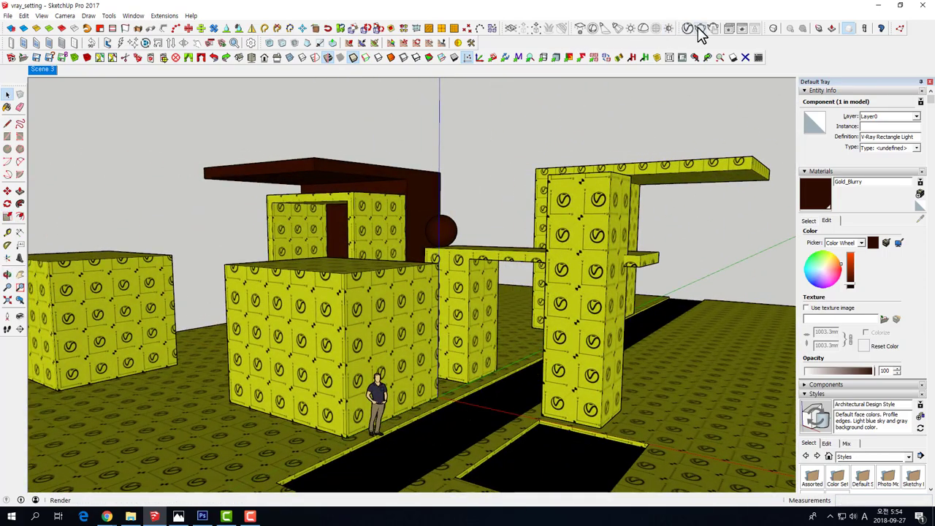
pyautogui.click(699, 28)
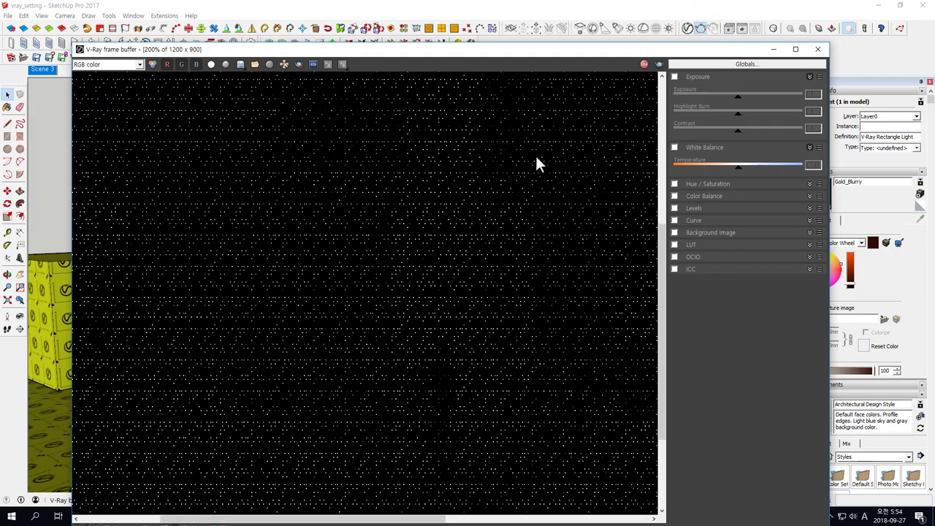
# - Zoom the render to 100% and 200% around the human figure, then pan to nearby blocks
pyautogui.doubleClick(463, 264)
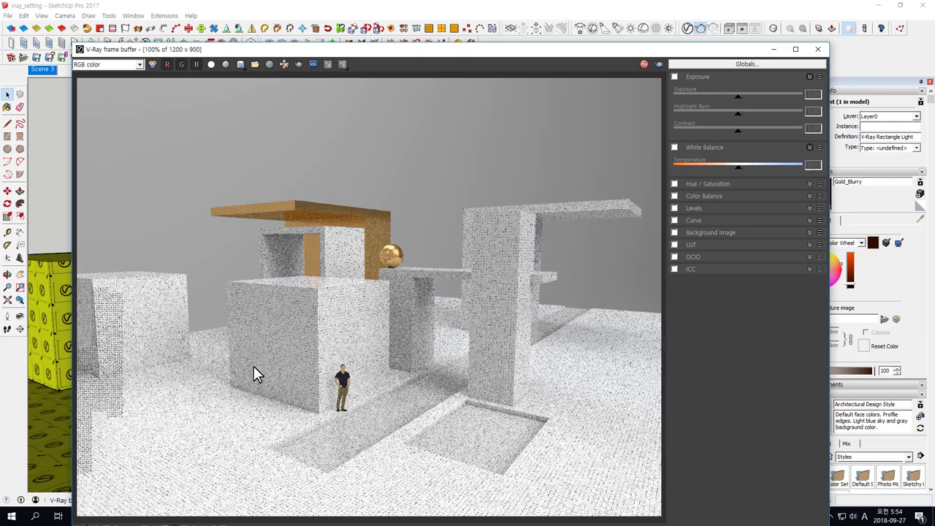
pyautogui.scroll(1, 264, 416)
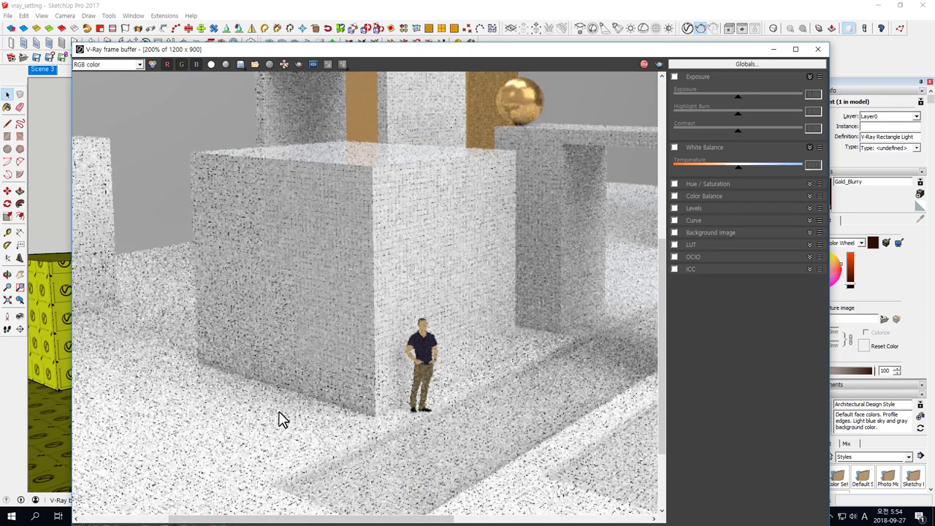
pyautogui.scroll(-2, 280, 412)
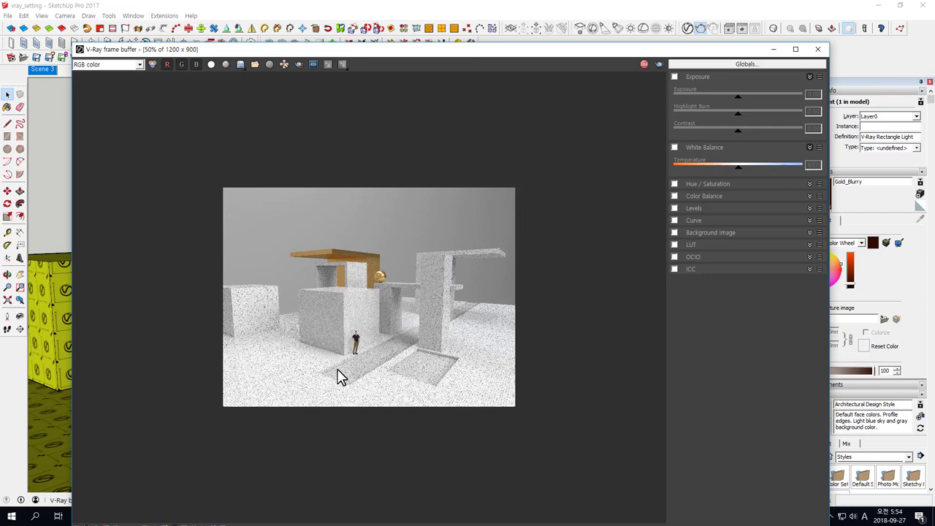
pyautogui.scroll(2, 338, 372)
pyautogui.scroll(1, 336, 371)
pyautogui.scroll(-1, 335, 366)
pyautogui.moveTo(341, 356); pyautogui.dragTo(456, 313, button='middle')
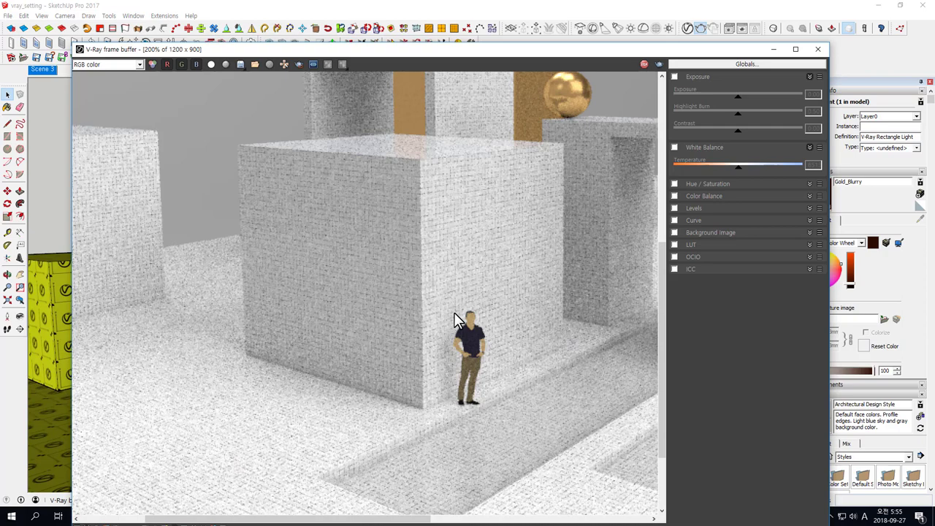
# - Review the refined render in the frame buffer at 50%, 100% and 200% zoom
pyautogui.doubleClick(454, 312)
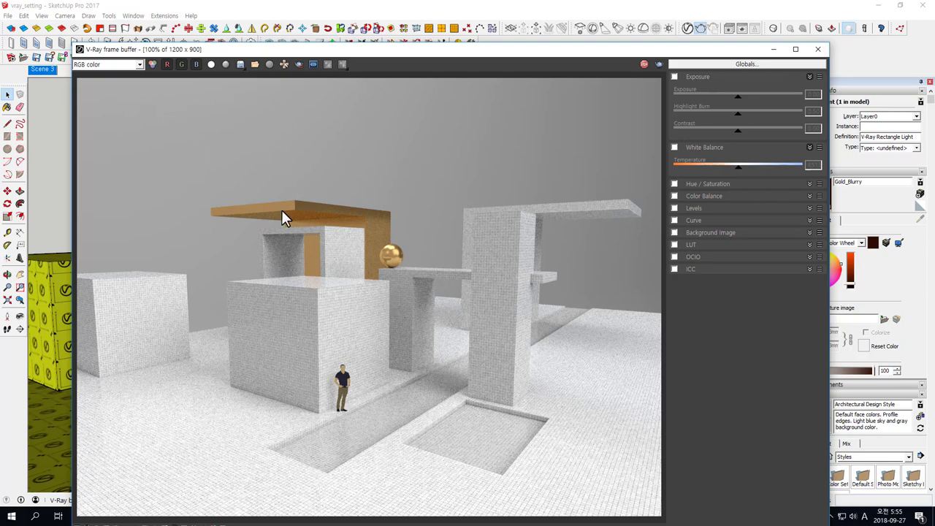
pyautogui.scroll(1, 391, 267)
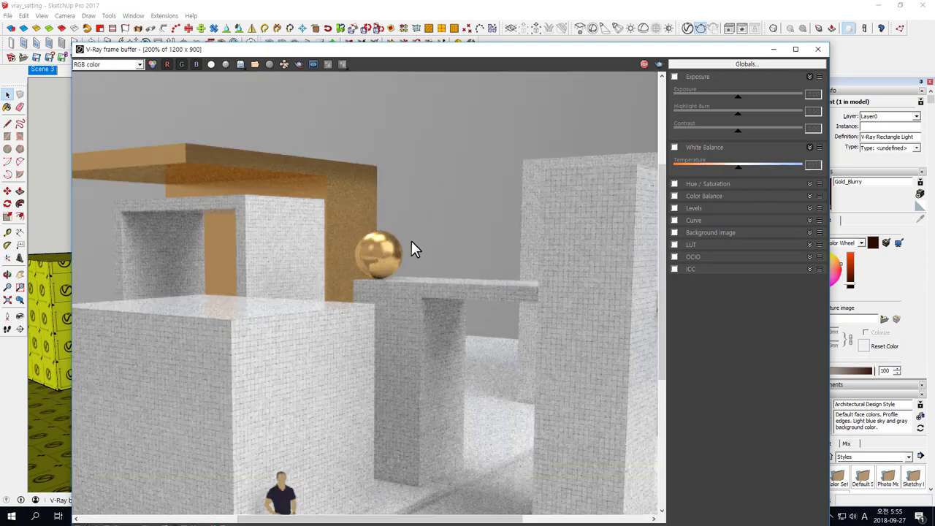
pyautogui.scroll(-3, 371, 250)
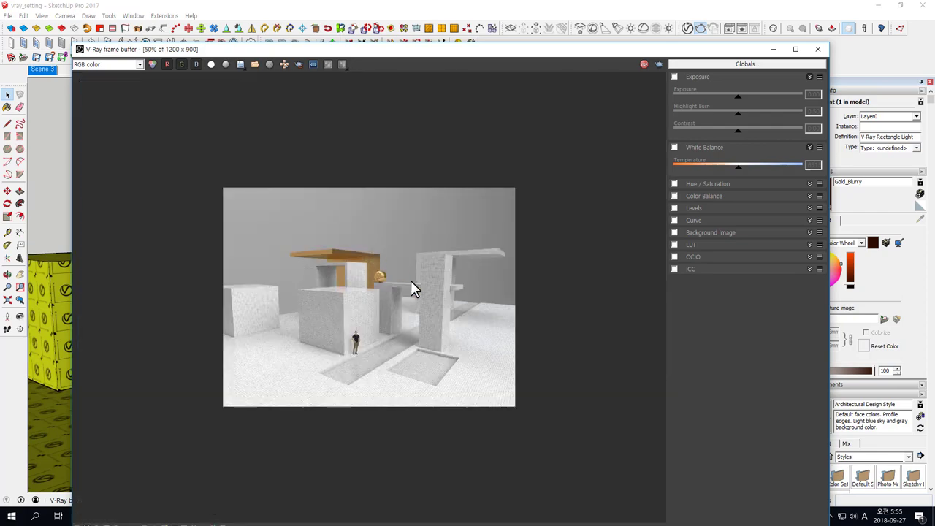
pyautogui.scroll(2, 411, 281)
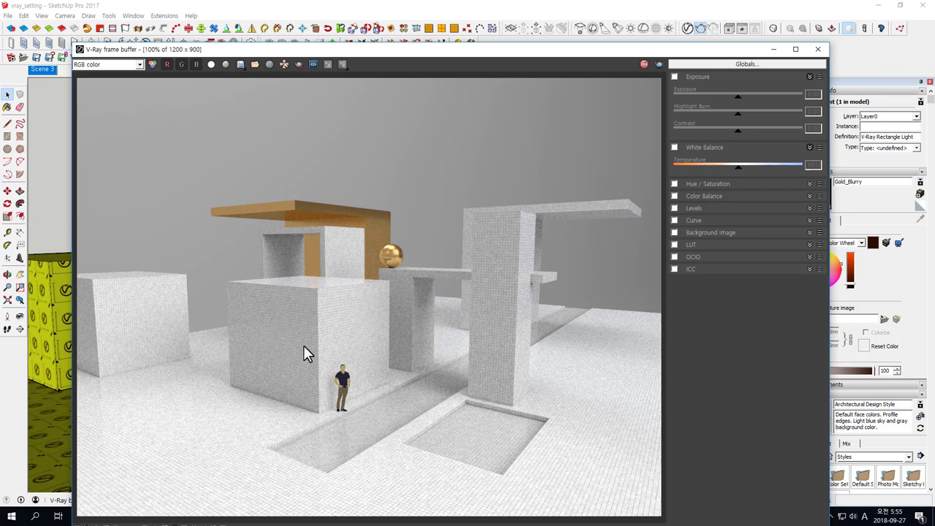
pyautogui.scroll(-1, 361, 394)
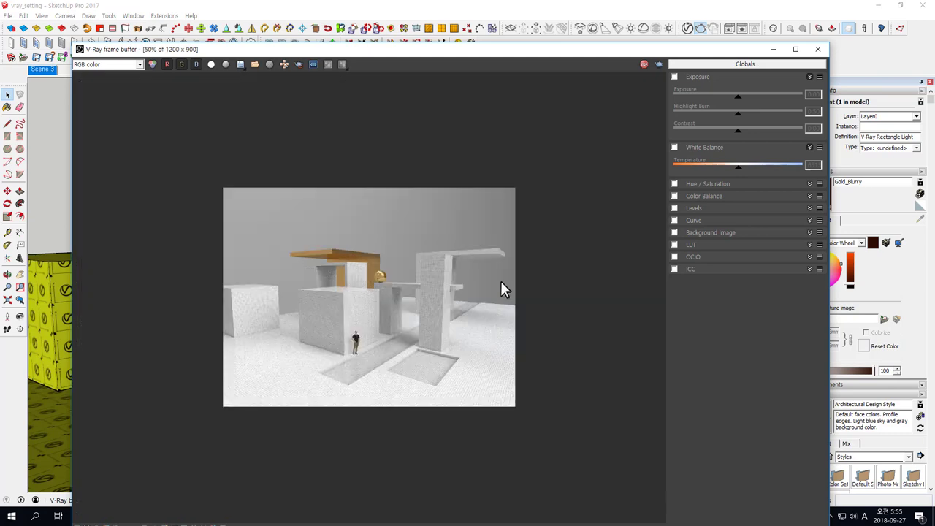
# - Close the frame buffer and progress log, then orbit to a low side view
pyautogui.click(818, 49)
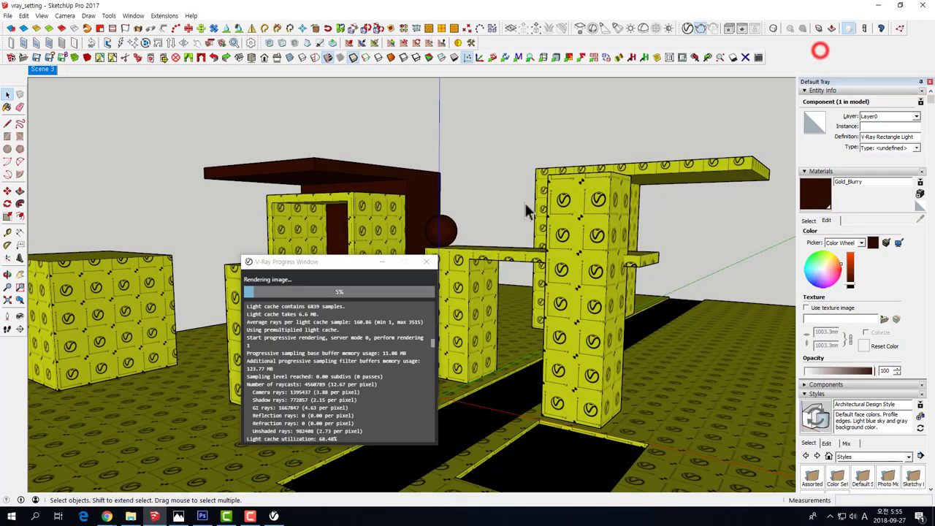
pyautogui.click(429, 261)
pyautogui.scroll(-3, 430, 262)
pyautogui.scroll(-3, 429, 262)
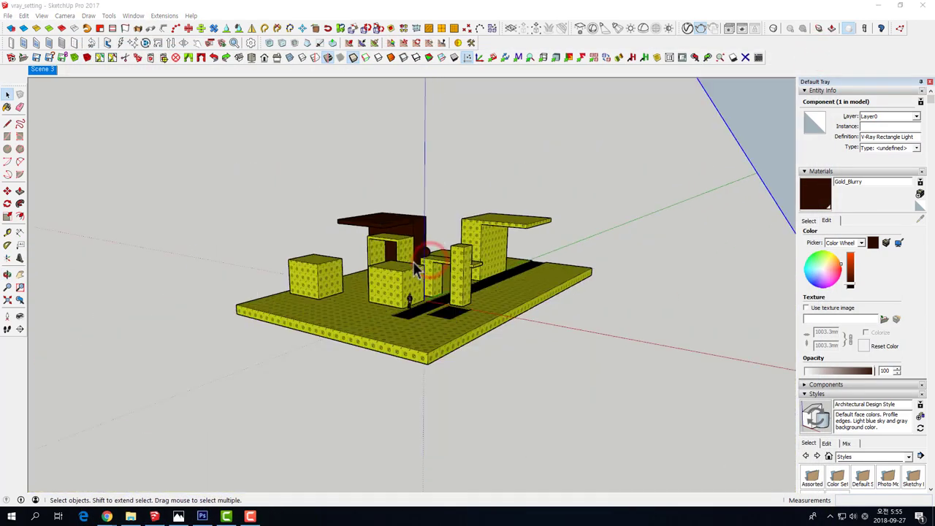
pyautogui.moveTo(430, 261)
pyautogui.mouseDown(button='middle')
pyautogui.moveTo(561, 181)
pyautogui.moveTo(618, 202)
pyautogui.moveTo(441, 412)
pyautogui.moveTo(601, 344)
pyautogui.moveTo(683, 268)
pyautogui.moveTo(622, 215)
pyautogui.mouseUp(button='middle')
pyautogui.scroll(5, 629, 242)
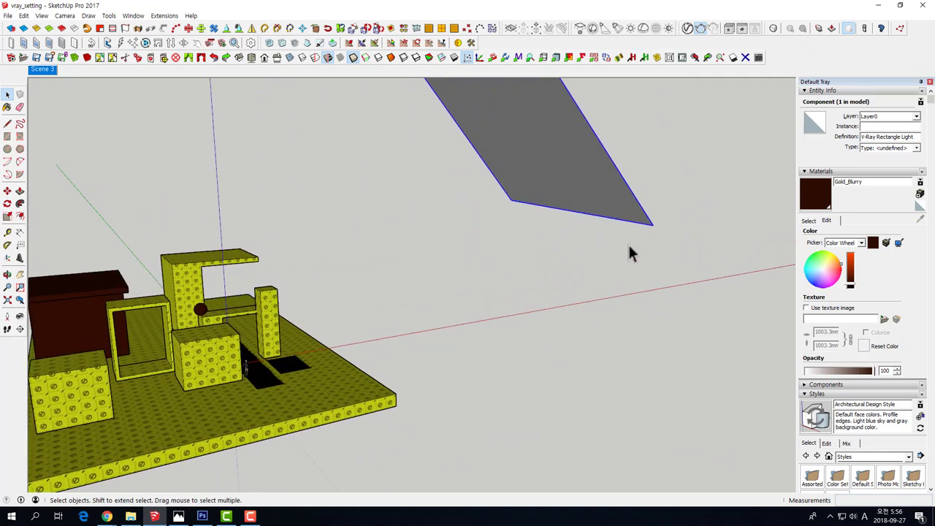
pyautogui.scroll(3, 629, 241)
pyautogui.scroll(3, 224, 232)
pyautogui.scroll(-2, 224, 232)
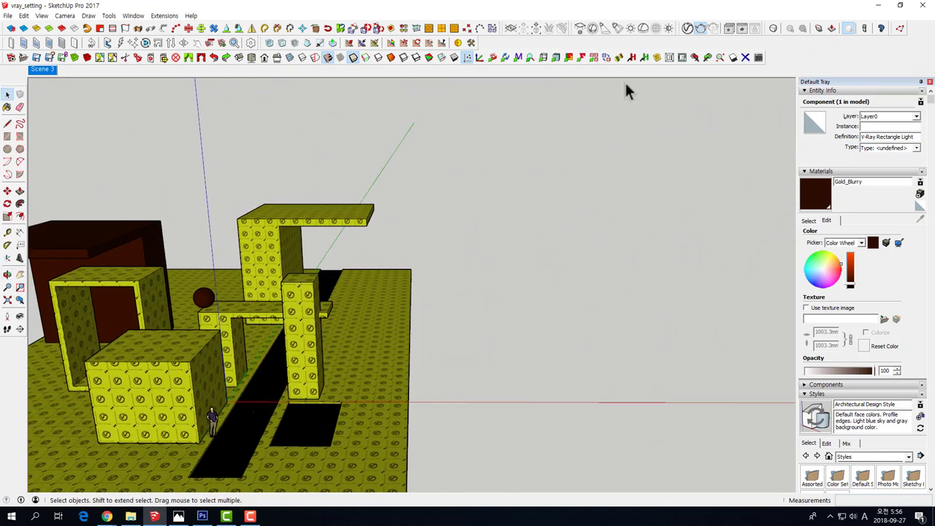
# - Tick Invisible for the rectangle light in the Asset Editor, keeping intensity at 50
pyautogui.click(689, 29)
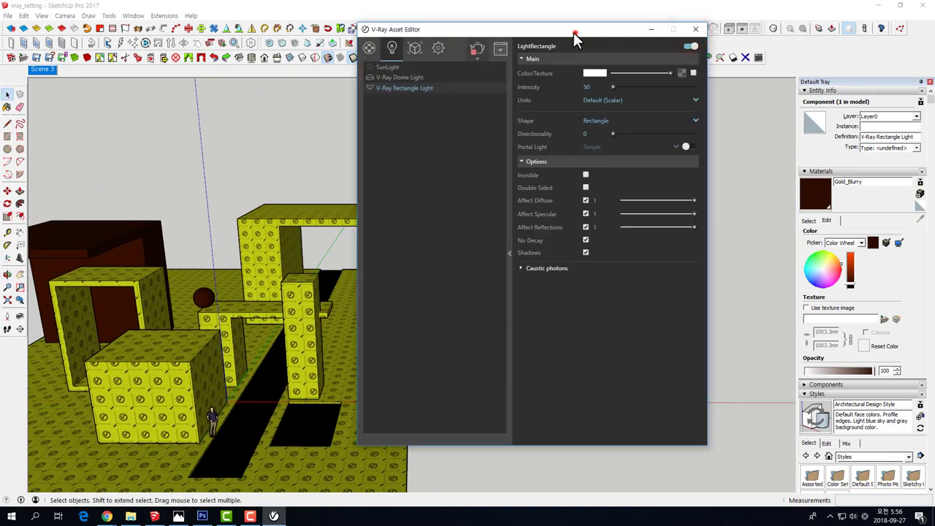
pyautogui.moveTo(573, 32); pyautogui.dragTo(336, 64)
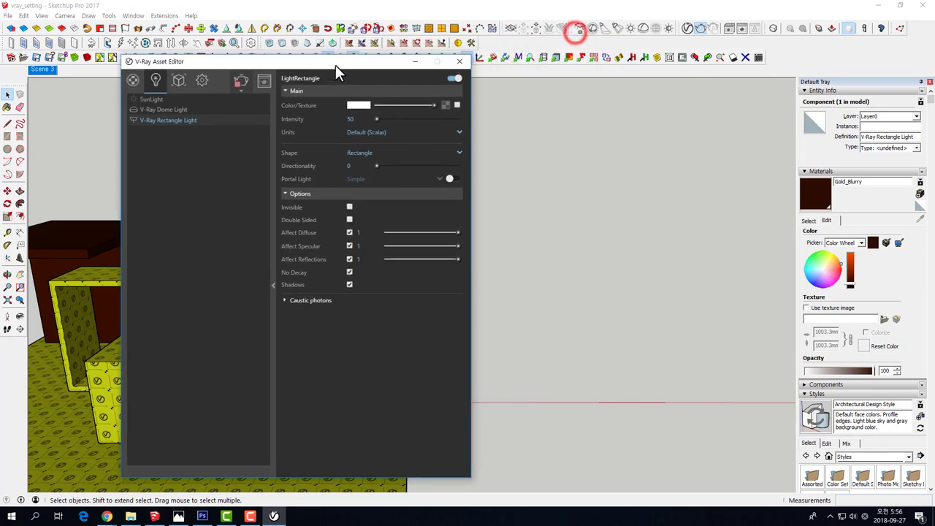
pyautogui.doubleClick(356, 121)
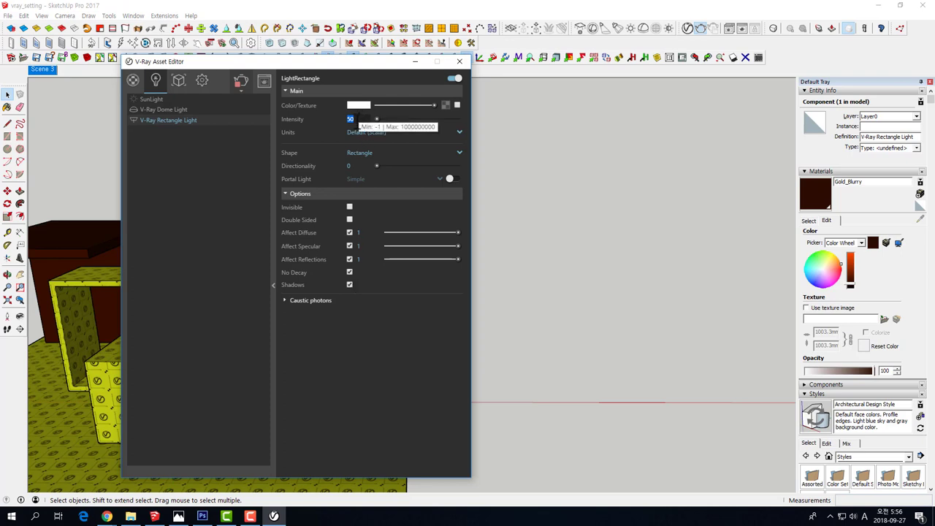
pyautogui.click(355, 121)
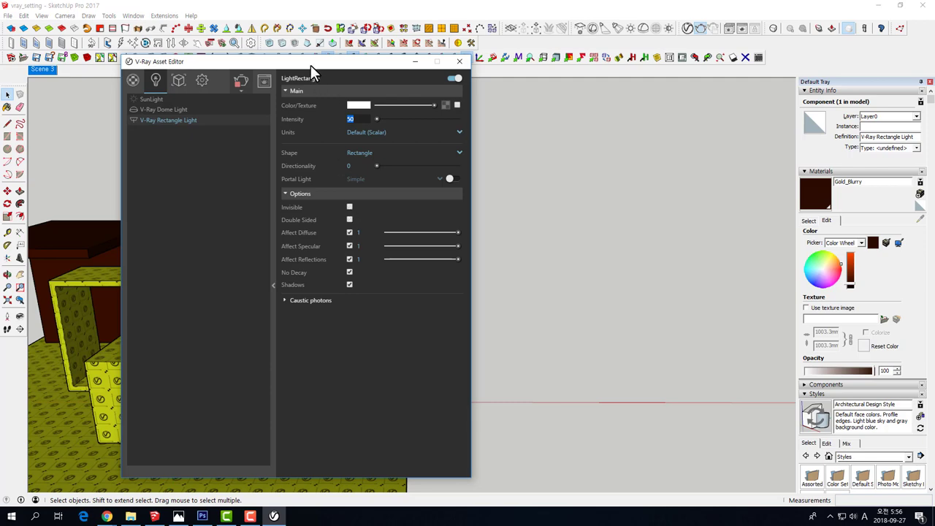
pyautogui.moveTo(311, 65); pyautogui.dragTo(244, 47)
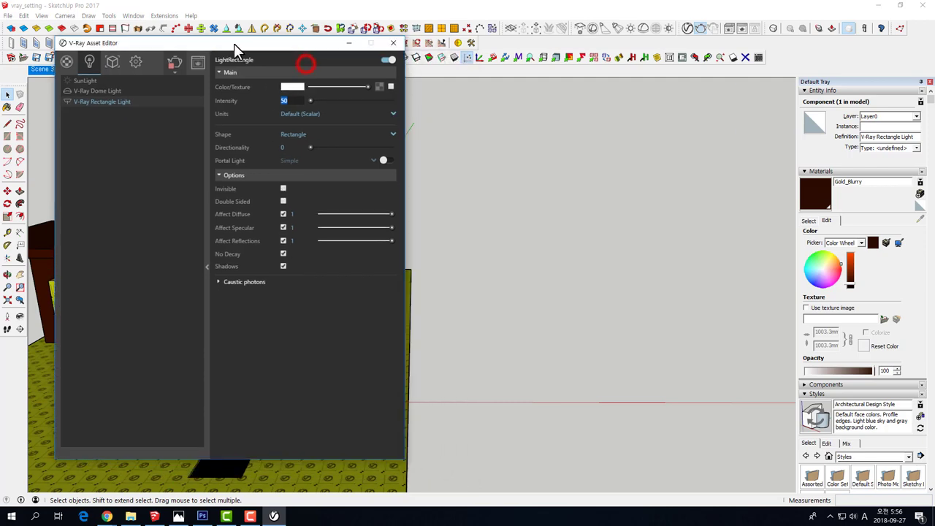
pyautogui.click(283, 189)
pyautogui.moveTo(470, 334)
pyautogui.mouseDown(button='middle')
pyautogui.moveTo(633, 274)
pyautogui.moveTo(630, 148)
pyautogui.mouseUp(button='middle')
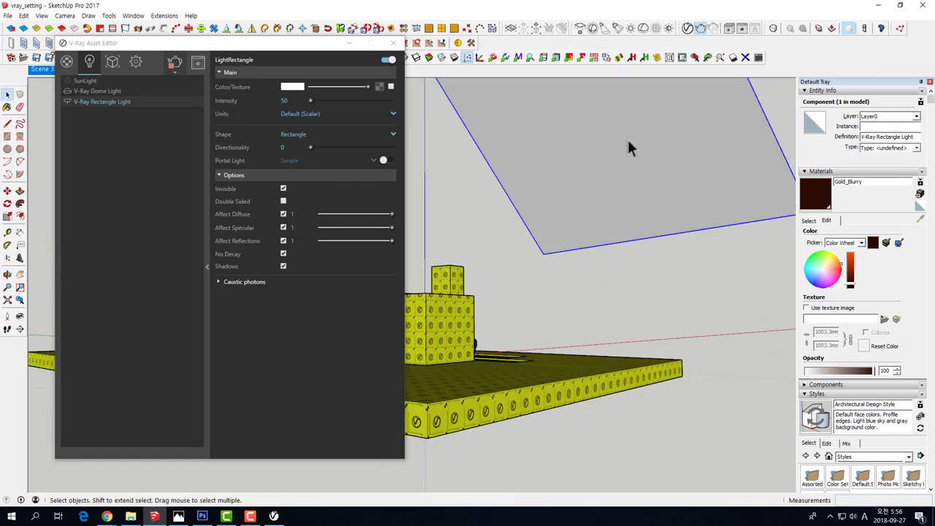
# - Test-render with the invisible light, stop it early and close the frame buffer
pyautogui.click(174, 62)
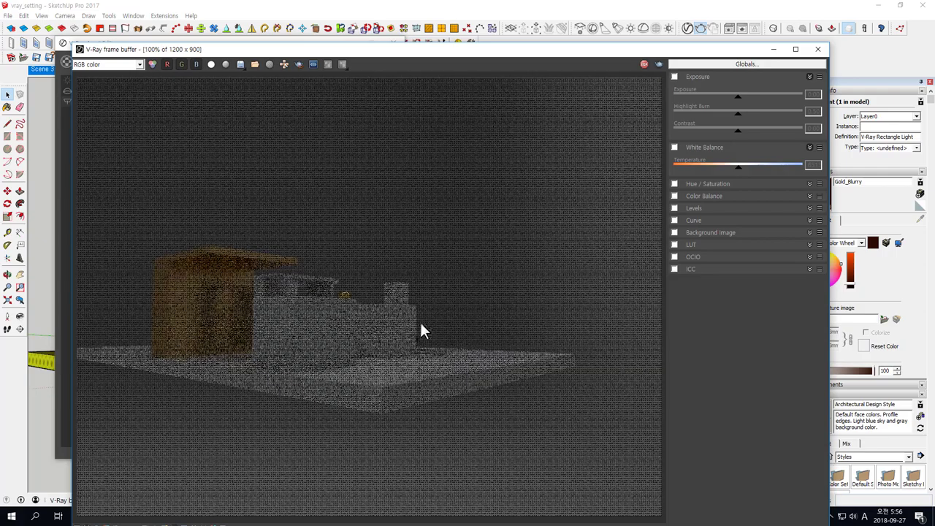
pyautogui.click(642, 65)
pyautogui.click(819, 52)
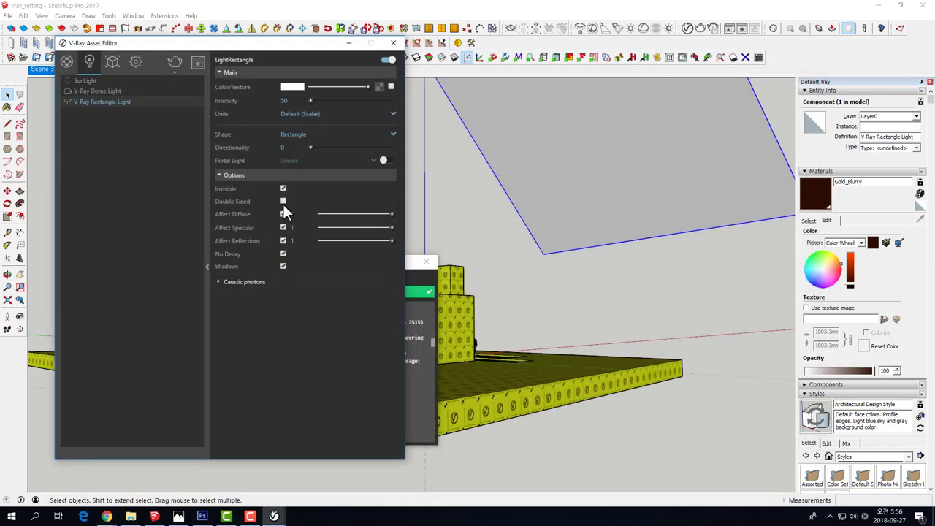
# - Close the light settings window and deselect the rectangle light
pyautogui.moveTo(504, 216); pyautogui.dragTo(359, 303, button='middle')
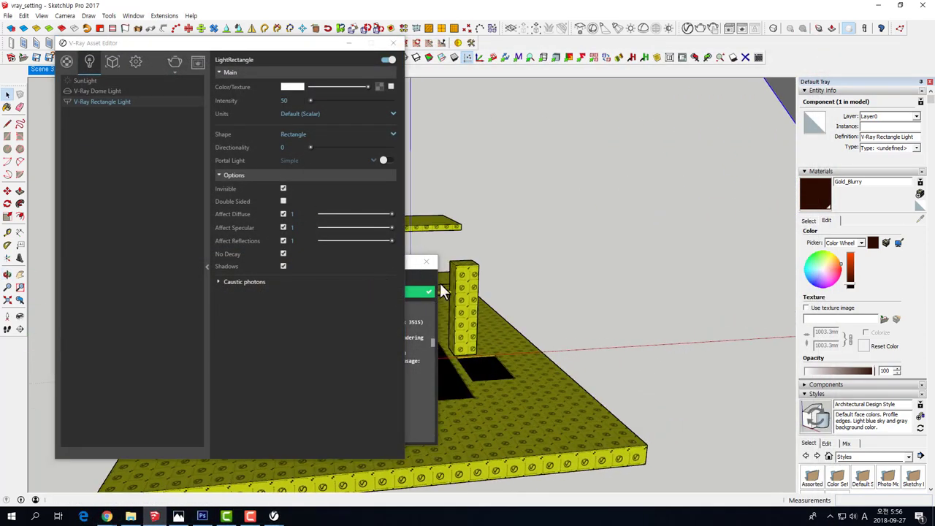
pyautogui.moveTo(440, 283); pyautogui.dragTo(499, 296, button='middle')
pyautogui.click(393, 42)
pyautogui.click(401, 29)
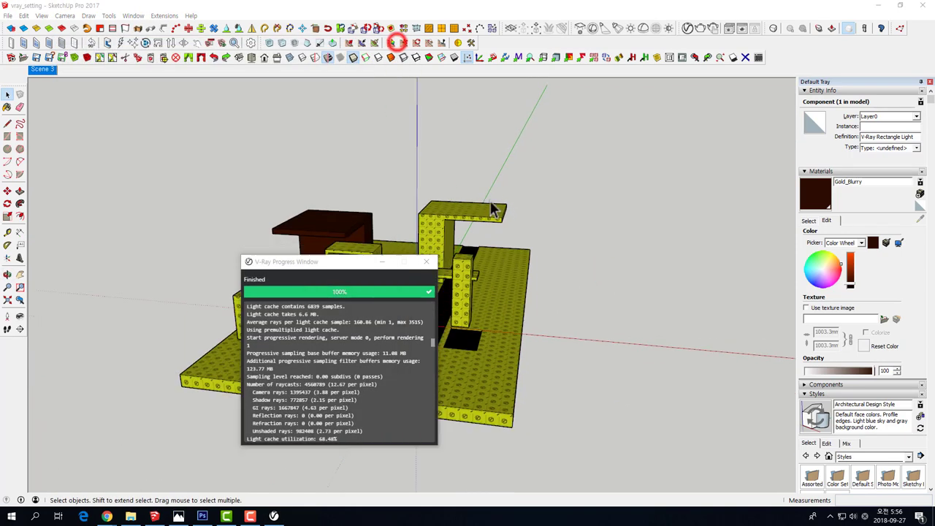
pyautogui.moveTo(642, 167); pyautogui.dragTo(523, 241, button='middle')
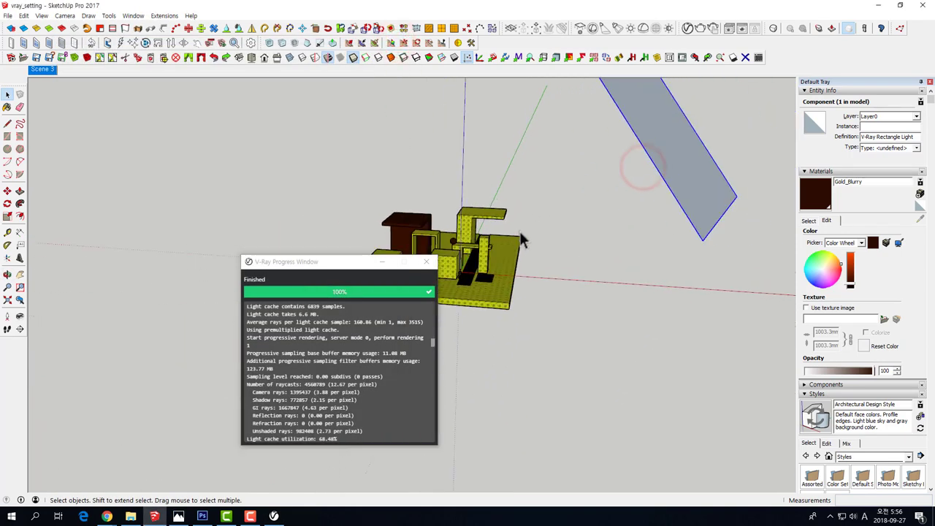
pyautogui.scroll(2, 523, 241)
pyautogui.click(426, 258)
# - Draw a trial rectangle light on a wall at ground level, then delete it
pyautogui.scroll(3, 423, 260)
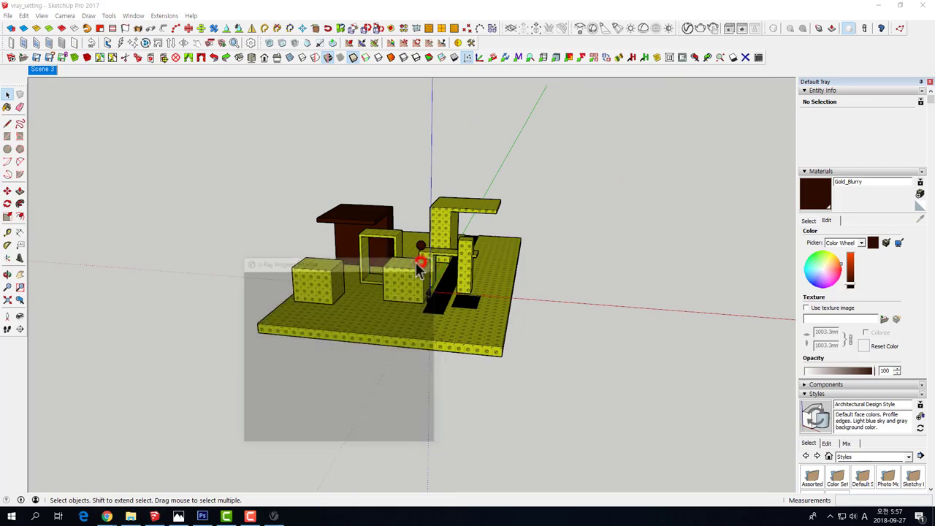
pyautogui.scroll(4, 413, 263)
pyautogui.moveTo(409, 263); pyautogui.dragTo(213, 217, button='middle')
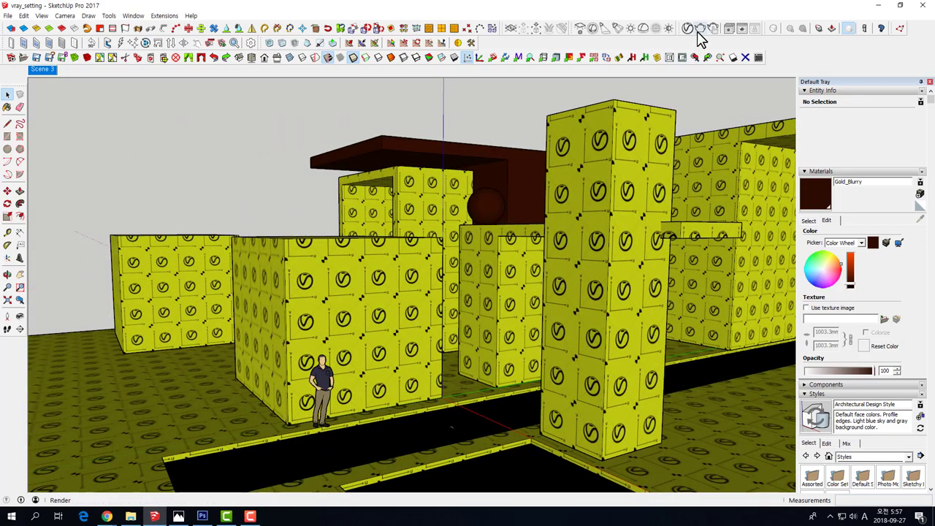
pyautogui.click(581, 28)
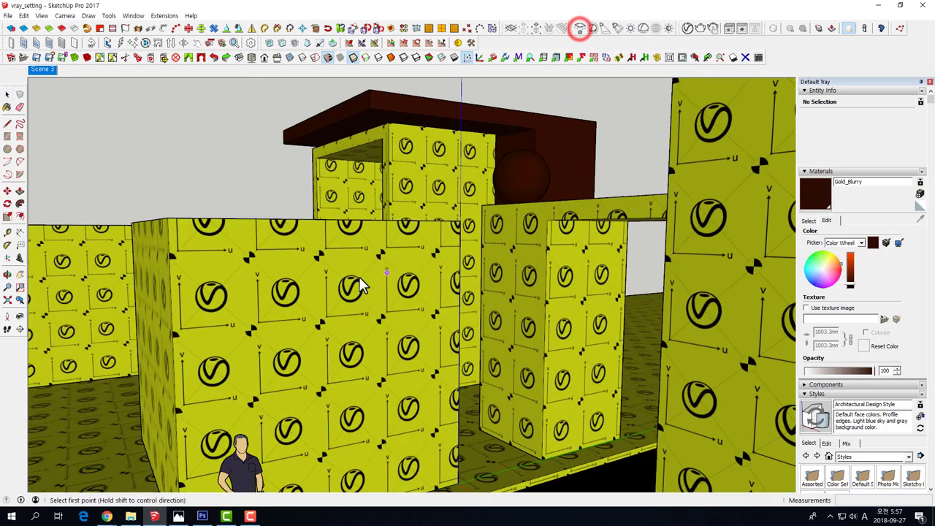
pyautogui.click(318, 272)
pyautogui.click(447, 402)
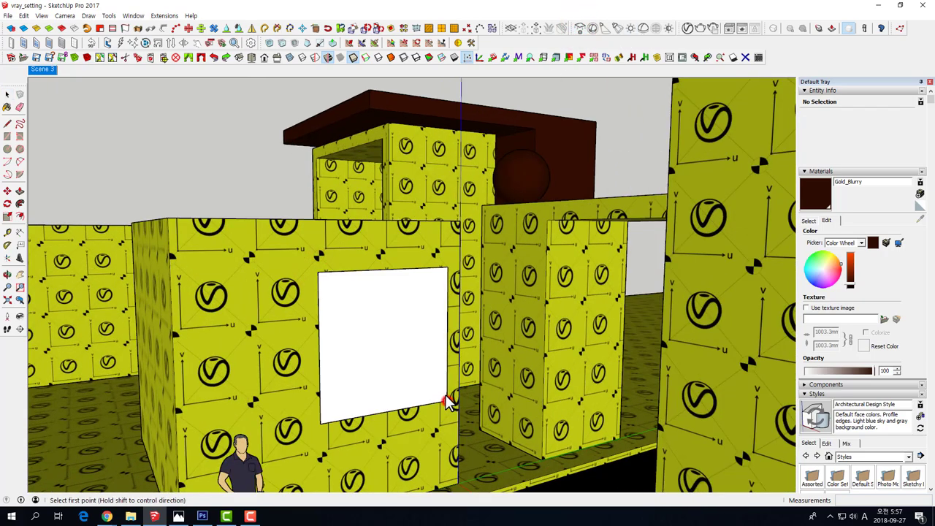
pyautogui.press('space')
pyautogui.moveTo(422, 360); pyautogui.dragTo(553, 267, button='middle')
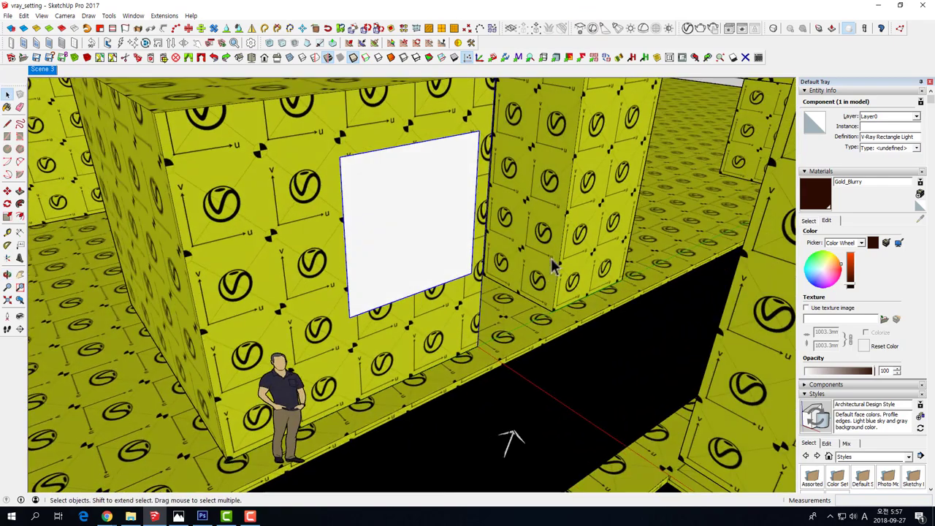
pyautogui.press('Delete')
# - Draw a new rectangle light on the wall and select it
pyautogui.click(580, 27)
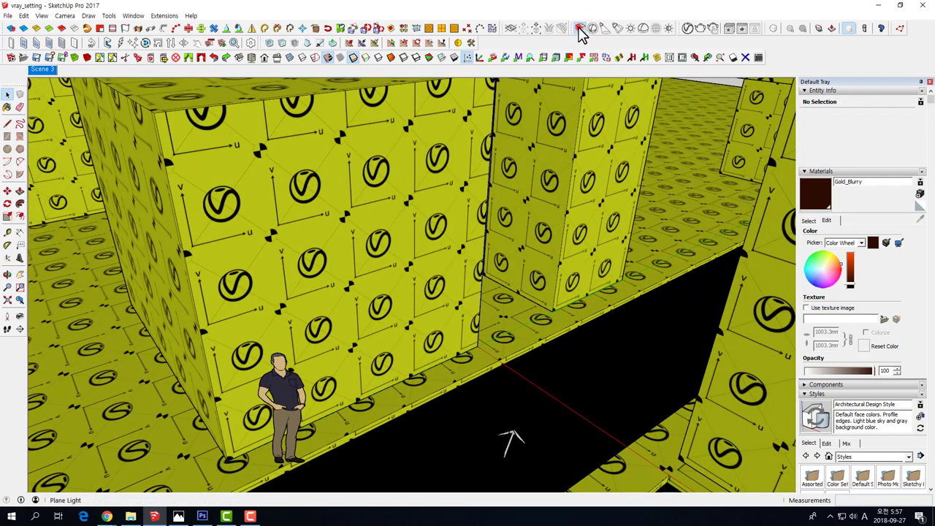
pyautogui.click(503, 131)
pyautogui.click(553, 258)
pyautogui.scroll(3, 554, 258)
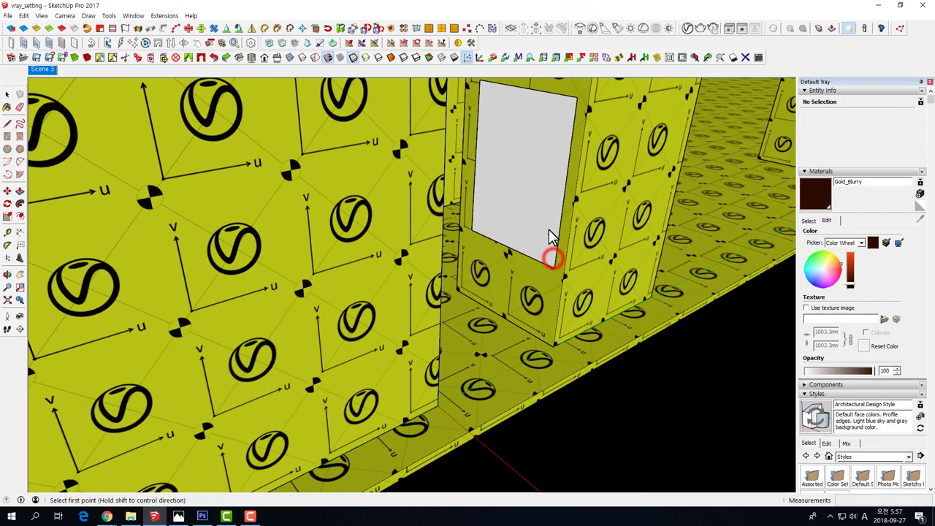
pyautogui.press('space')
pyautogui.moveTo(549, 233)
pyautogui.mouseDown(button='middle')
pyautogui.moveTo(543, 219)
pyautogui.moveTo(453, 319)
pyautogui.mouseUp(button='middle')
pyautogui.click(453, 319)
# - Move the new rectangle light and orbit down close to it between the walls
pyautogui.press('m')
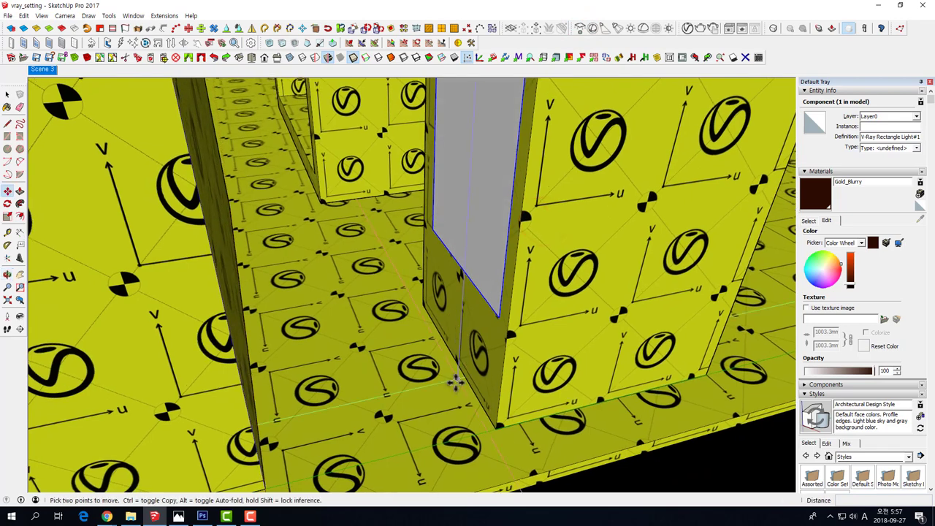
pyautogui.moveTo(426, 395)
pyautogui.mouseDown(button='middle')
pyautogui.moveTo(453, 418)
pyautogui.moveTo(388, 329)
pyautogui.moveTo(463, 355)
pyautogui.moveTo(309, 334)
pyautogui.mouseUp(button='middle')
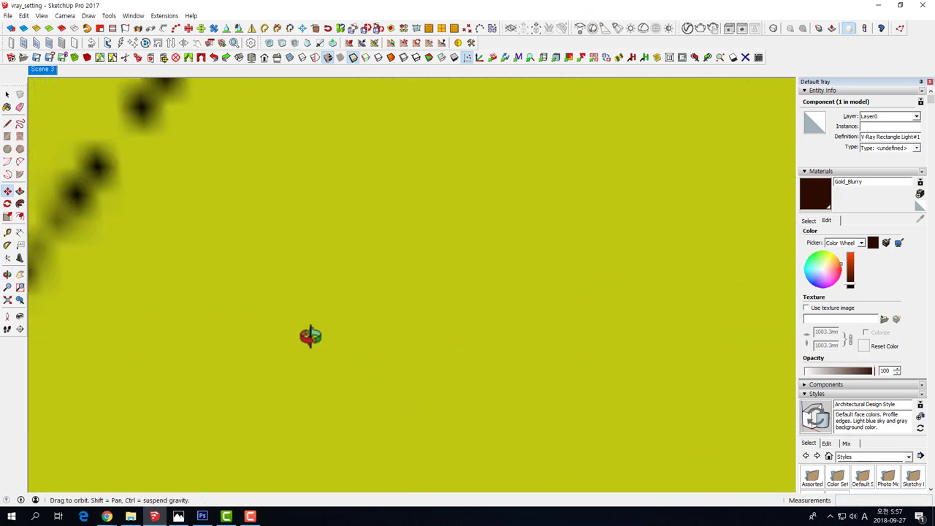
pyautogui.hotkey('shift', 'z')
pyautogui.moveTo(509, 360)
pyautogui.mouseDown(button='middle')
pyautogui.moveTo(329, 307)
pyautogui.moveTo(328, 282)
pyautogui.mouseUp(button='middle')
pyautogui.scroll(3, 329, 282)
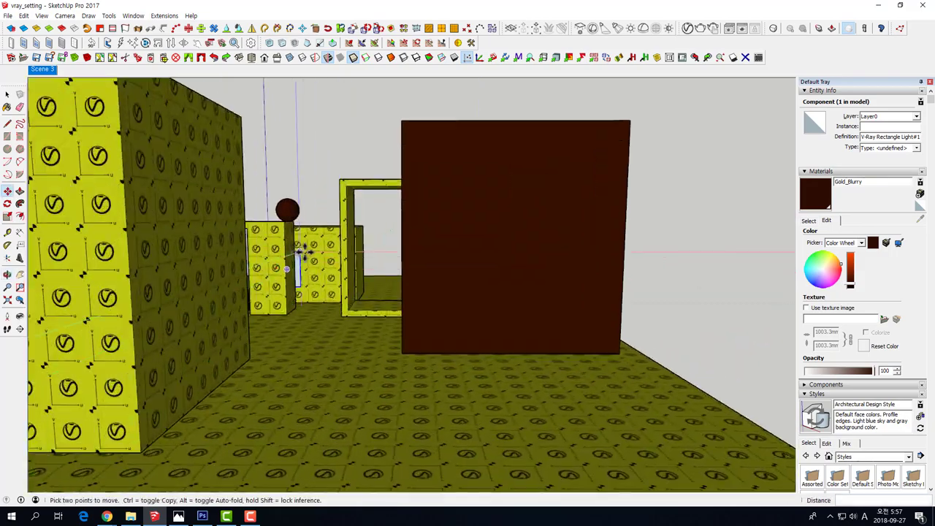
pyautogui.moveTo(299, 250)
pyautogui.mouseDown(button='middle')
pyautogui.moveTo(344, 304)
pyautogui.moveTo(188, 365)
pyautogui.mouseUp(button='middle')
pyautogui.scroll(3, 271, 255)
pyautogui.scroll(3, 380, 253)
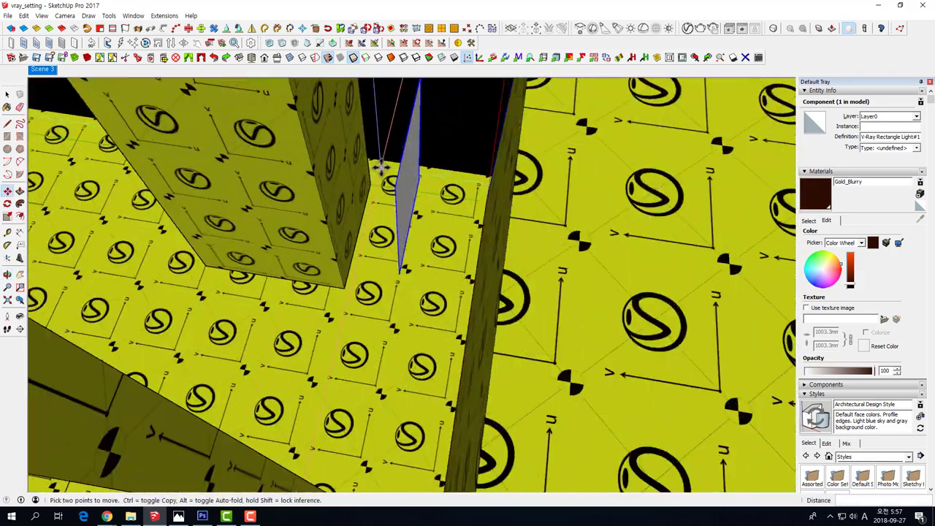
pyautogui.moveTo(380, 253)
pyautogui.mouseDown(button='middle')
pyautogui.moveTo(373, 232)
pyautogui.moveTo(383, 224)
pyautogui.mouseUp(button='middle')
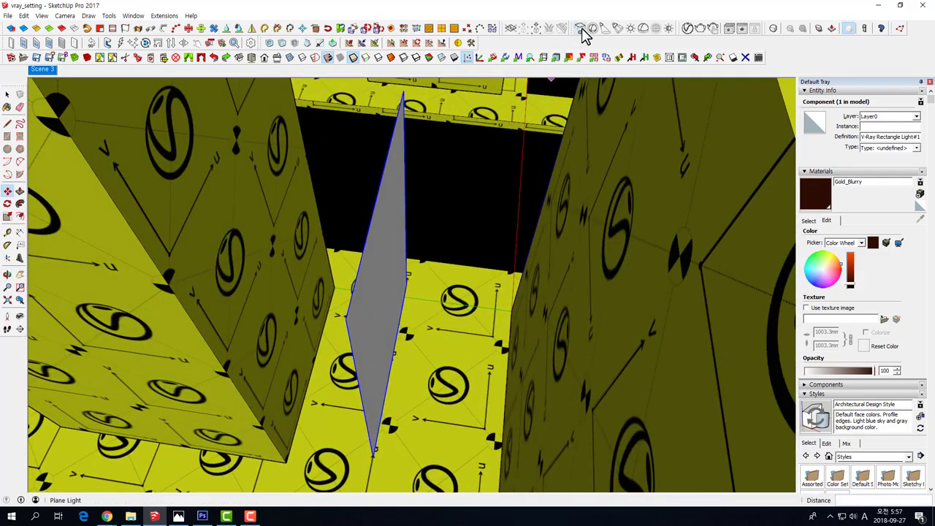
# - Set the rectangle light to intensity 300 and Invisible, then run a test render
pyautogui.click(687, 28)
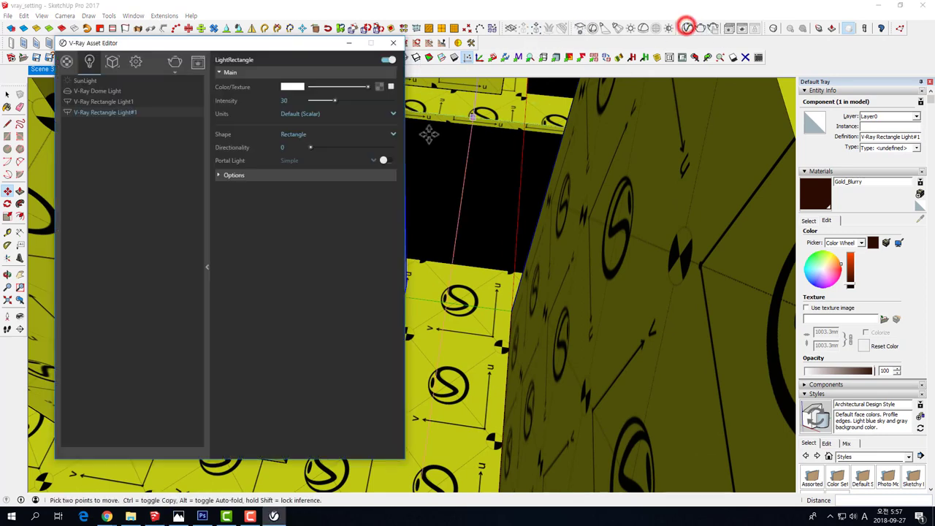
pyautogui.click(219, 175)
pyautogui.click(283, 189)
pyautogui.click(296, 102)
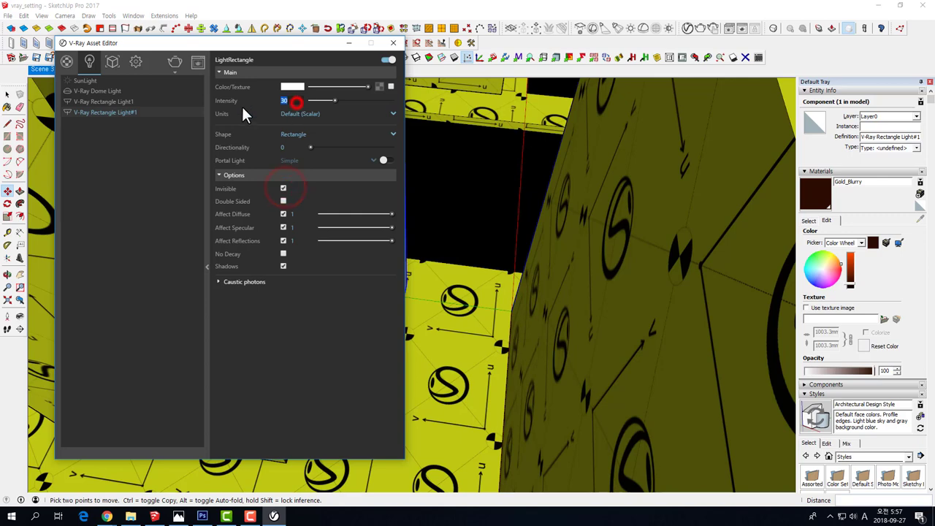
pyautogui.write('300')
pyautogui.press('Return')
pyautogui.click(174, 60)
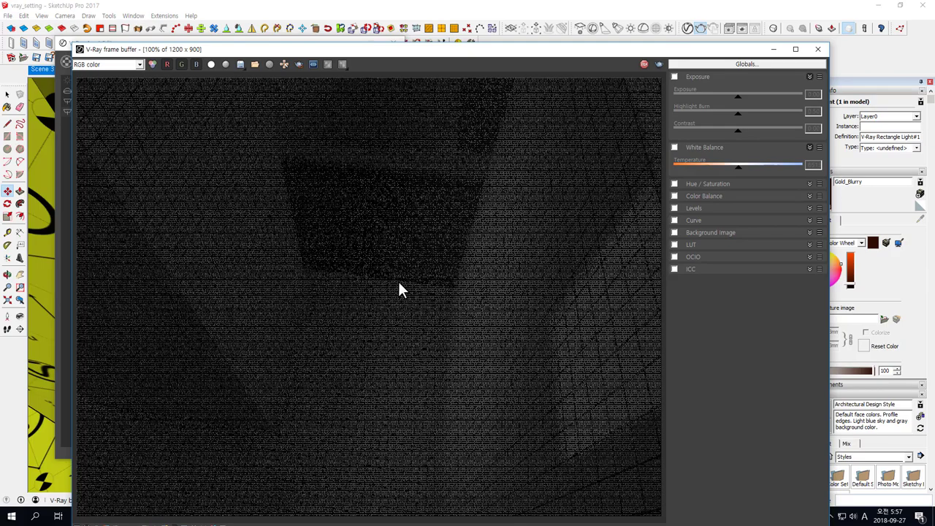
pyautogui.click(644, 64)
pyautogui.click(817, 49)
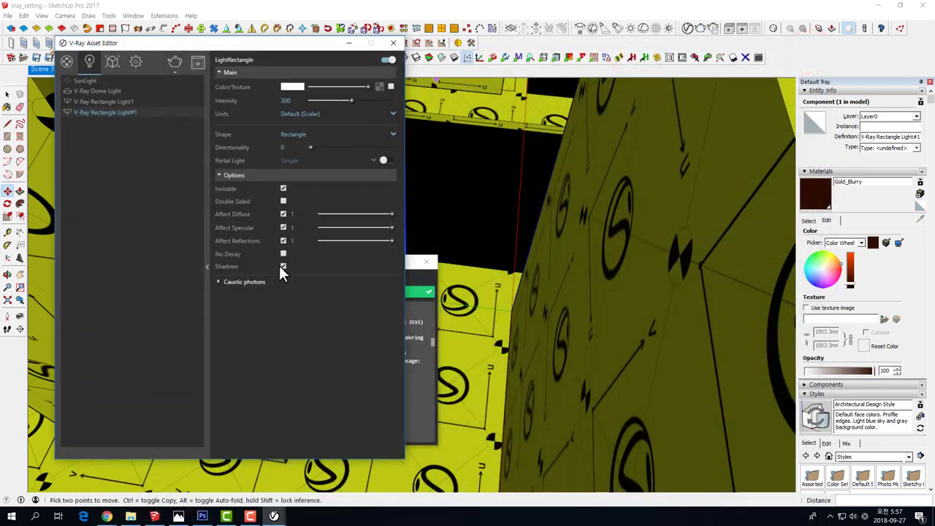
# - Make the rectangle light double-sided and render the scene again
pyautogui.click(284, 201)
pyautogui.click(175, 61)
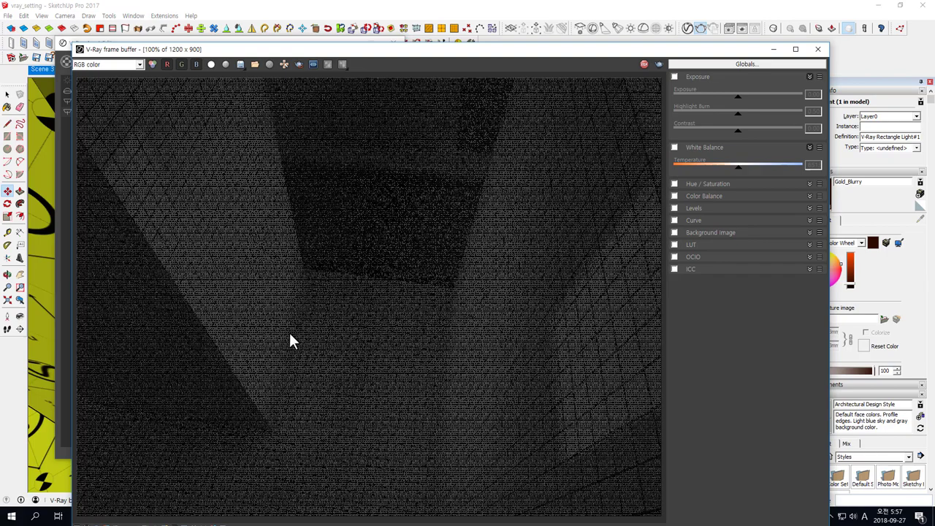
pyautogui.click(644, 64)
pyautogui.click(818, 49)
pyautogui.moveTo(468, 172); pyautogui.dragTo(431, 106, button='middle')
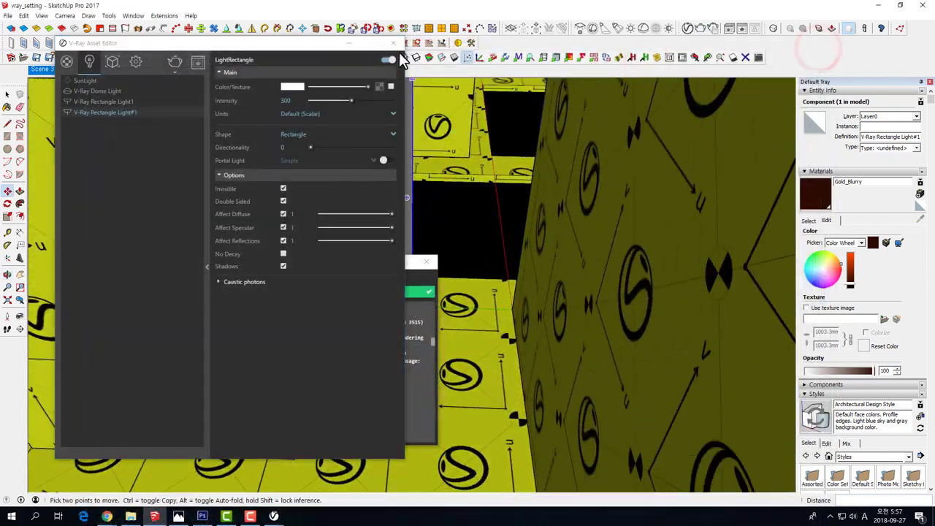
# - Turn off Double Sided and Affect Reflections on the light, then test-render
pyautogui.click(284, 201)
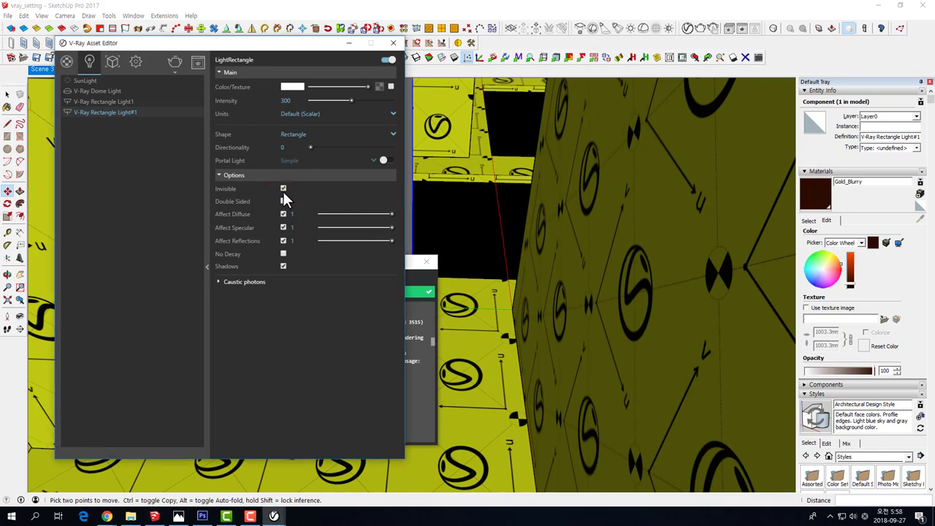
pyautogui.click(284, 241)
pyautogui.click(174, 63)
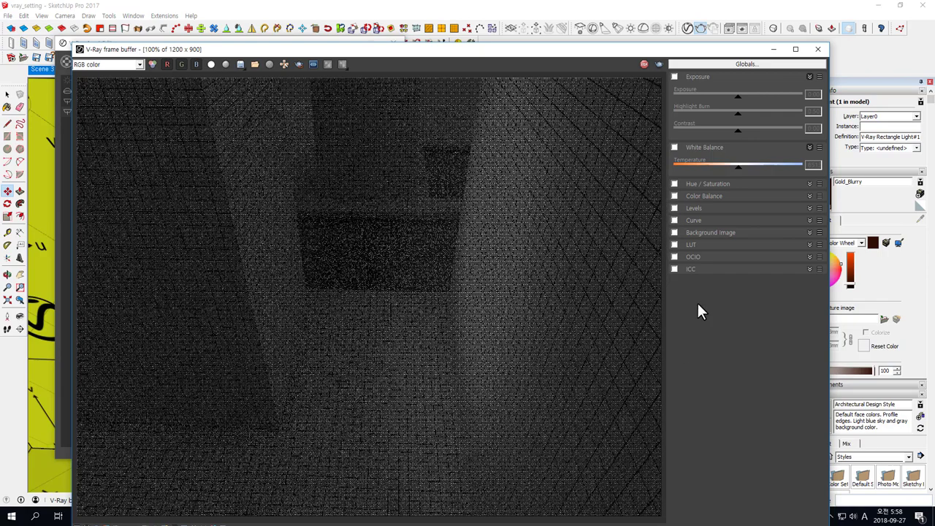
pyautogui.click(643, 65)
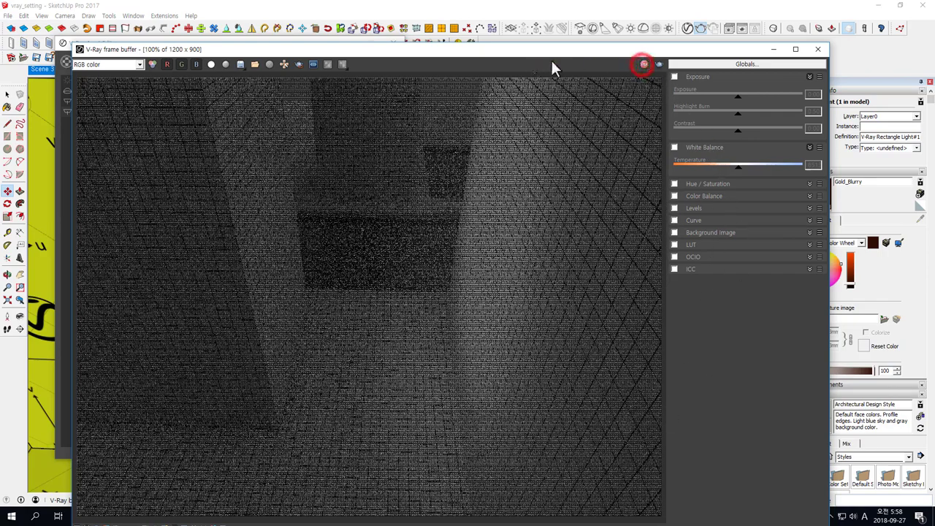
pyautogui.moveTo(612, 57)
pyautogui.mouseDown()
pyautogui.moveTo(710, 141)
pyautogui.moveTo(751, 81)
pyautogui.mouseUp()
# - Re-enable Affect Reflections, render again, and close the frame buffer
pyautogui.click(316, 40)
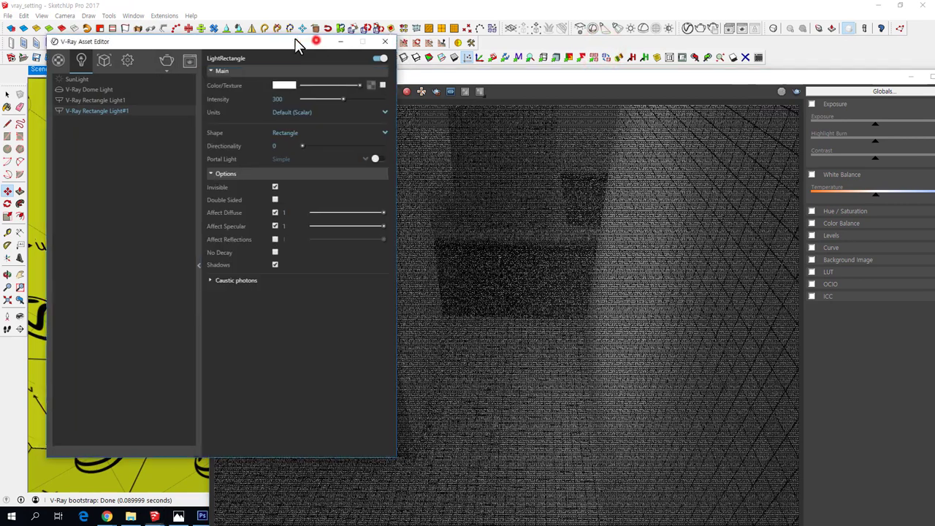
pyautogui.click(245, 239)
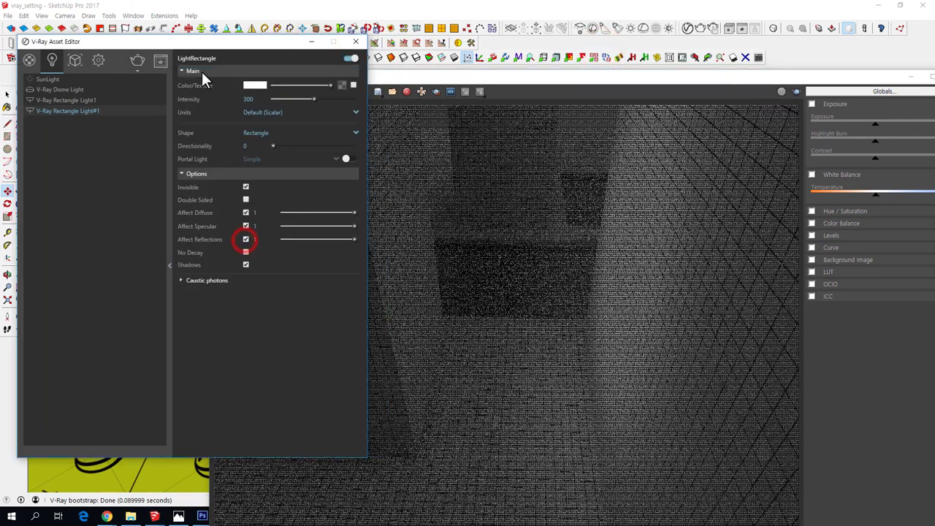
pyautogui.click(138, 59)
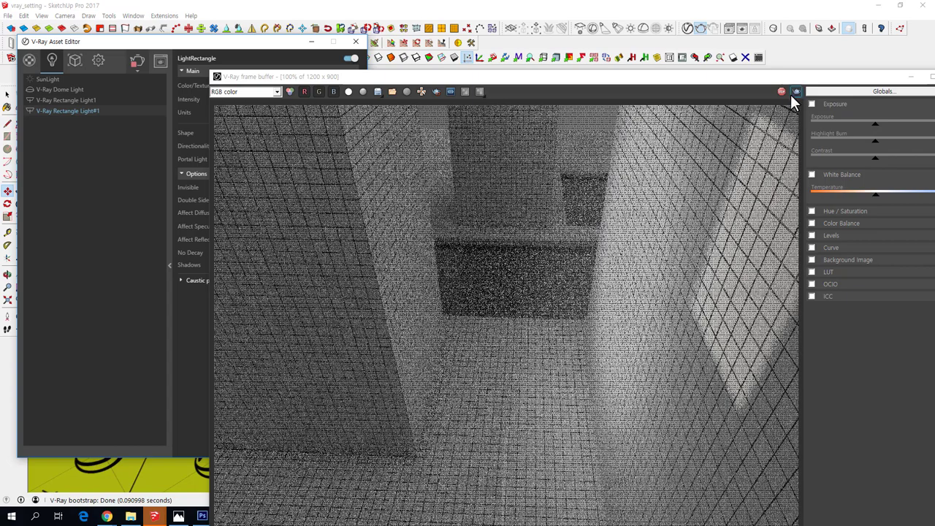
pyautogui.moveTo(820, 77); pyautogui.dragTo(721, 74)
pyautogui.click(807, 75)
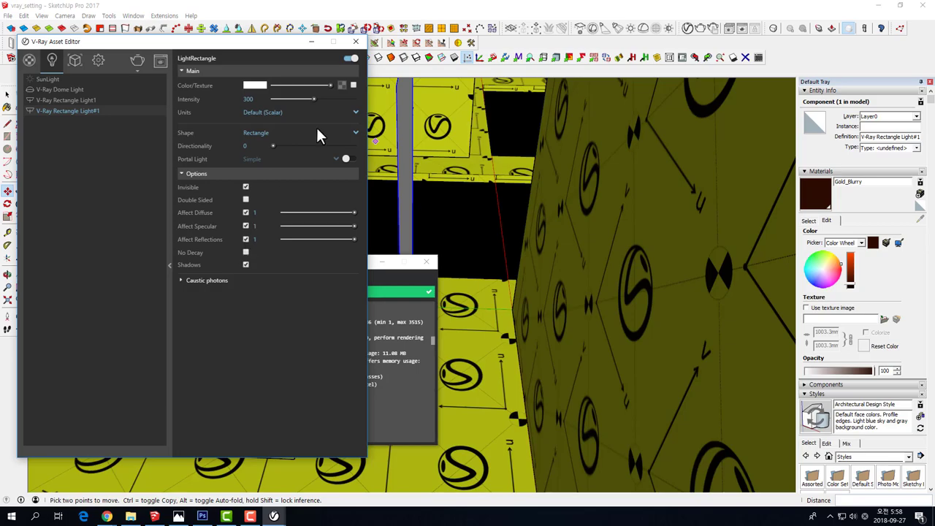
# - Close the Asset Editor and orbit in closer toward the walls
pyautogui.click(357, 41)
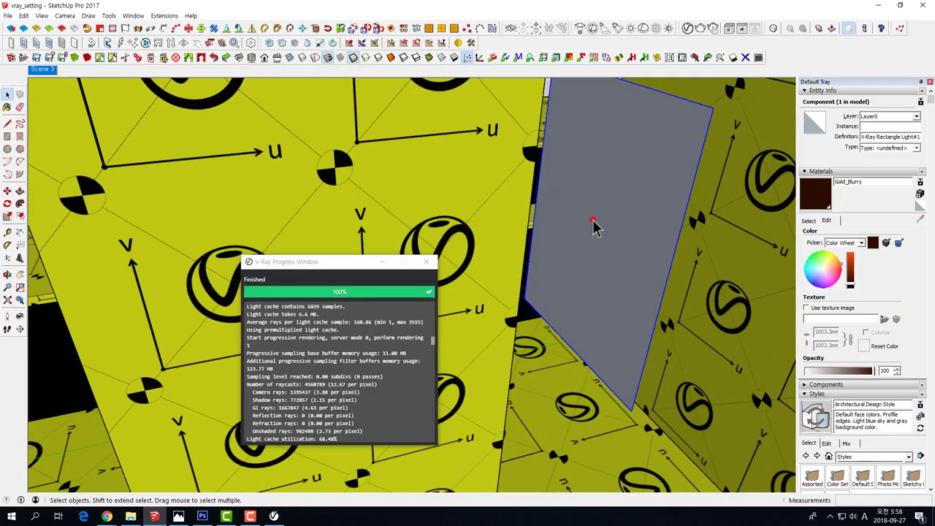
pyautogui.scroll(5, 593, 212)
pyautogui.scroll(-10, 593, 212)
pyautogui.moveTo(538, 234); pyautogui.dragTo(476, 297, button='middle')
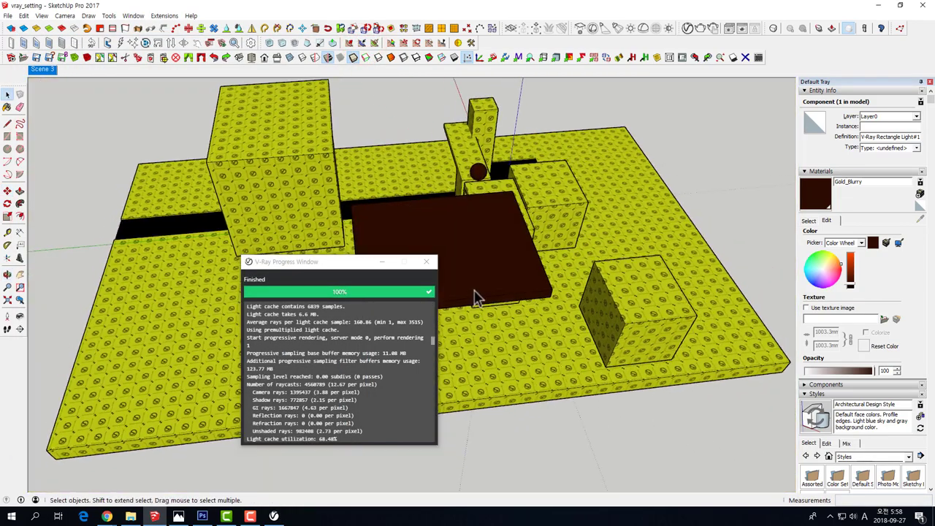
pyautogui.scroll(5, 480, 213)
pyautogui.moveTo(480, 213)
pyautogui.mouseDown(button='middle')
pyautogui.moveTo(527, 252)
pyautogui.moveTo(503, 193)
pyautogui.mouseUp(button='middle')
pyautogui.scroll(3, 527, 253)
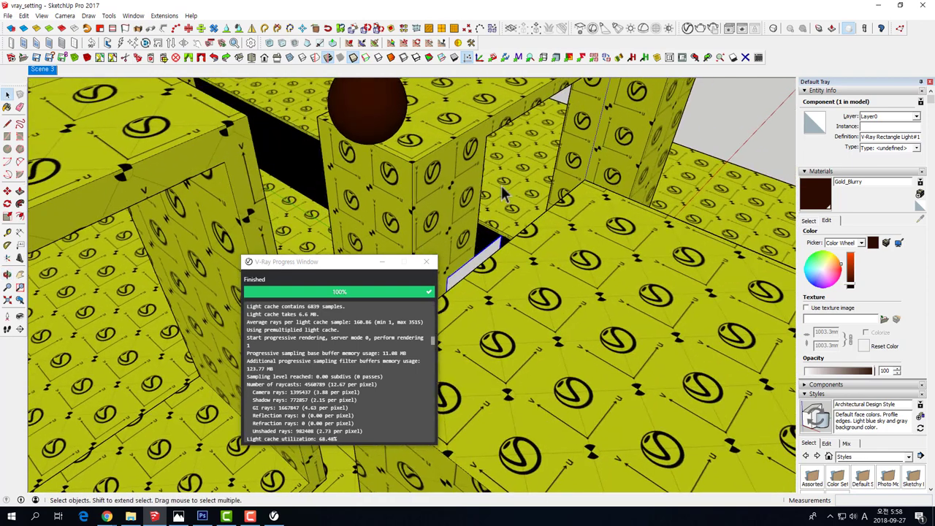
# - Reopen the V-Ray Asset Editor and orbit to a low view of the blocks
pyautogui.click(695, 29)
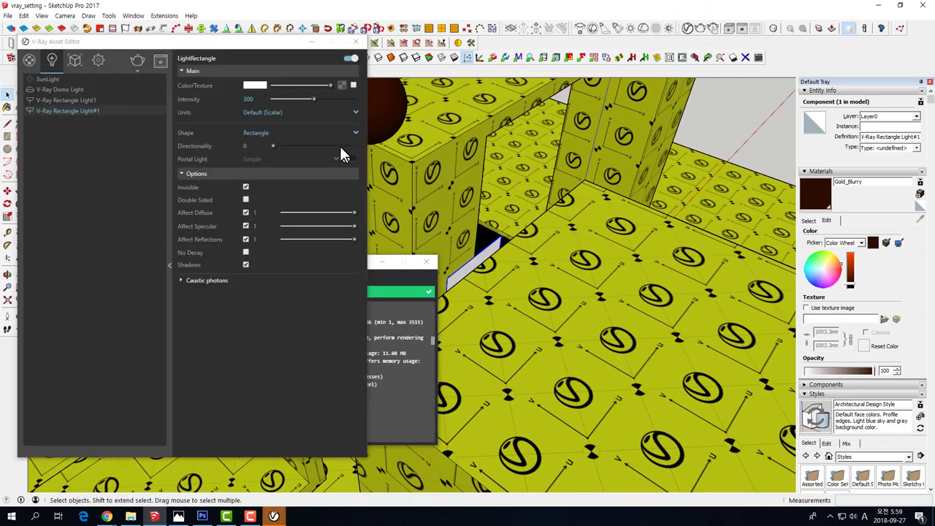
pyautogui.scroll(-2, 532, 192)
pyautogui.scroll(-2, 532, 192)
pyautogui.scroll(-3, 532, 192)
pyautogui.scroll(-2, 532, 192)
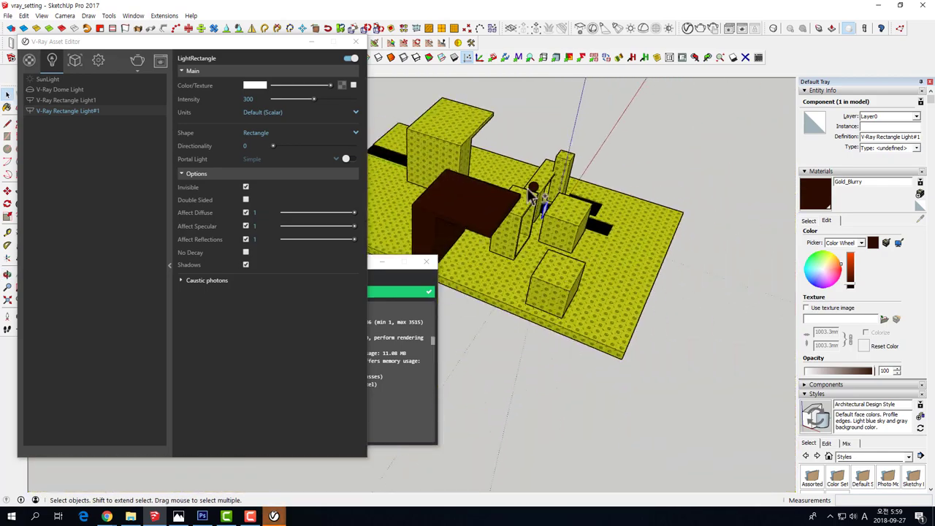
pyautogui.moveTo(532, 192); pyautogui.dragTo(497, 180, button='middle')
pyautogui.scroll(3, 497, 179)
pyautogui.scroll(3, 641, 206)
pyautogui.moveTo(641, 207)
pyautogui.mouseDown(button='middle')
pyautogui.moveTo(601, 227)
pyautogui.moveTo(551, 226)
pyautogui.mouseUp(button='middle')
pyautogui.scroll(2, 552, 226)
pyautogui.scroll(2, 551, 226)
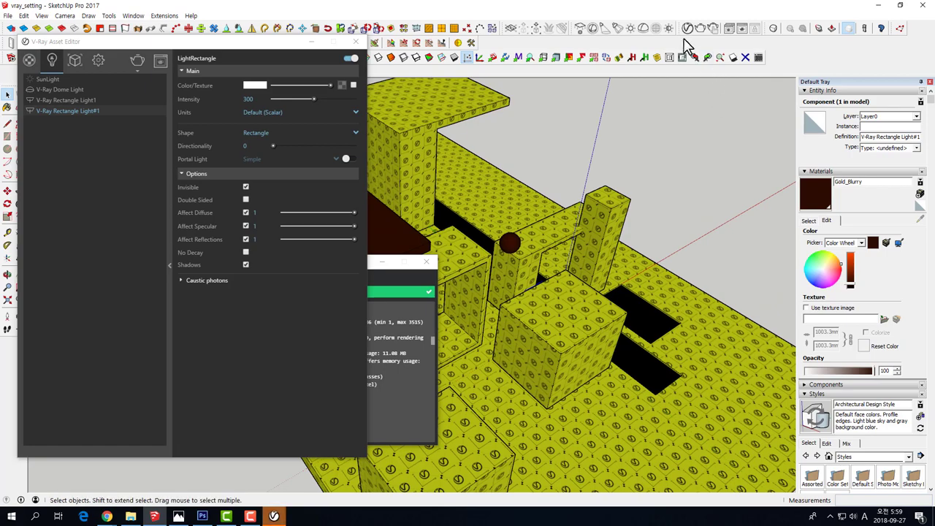
# - Draw two new rectangle lights across the base plate
pyautogui.click(581, 30)
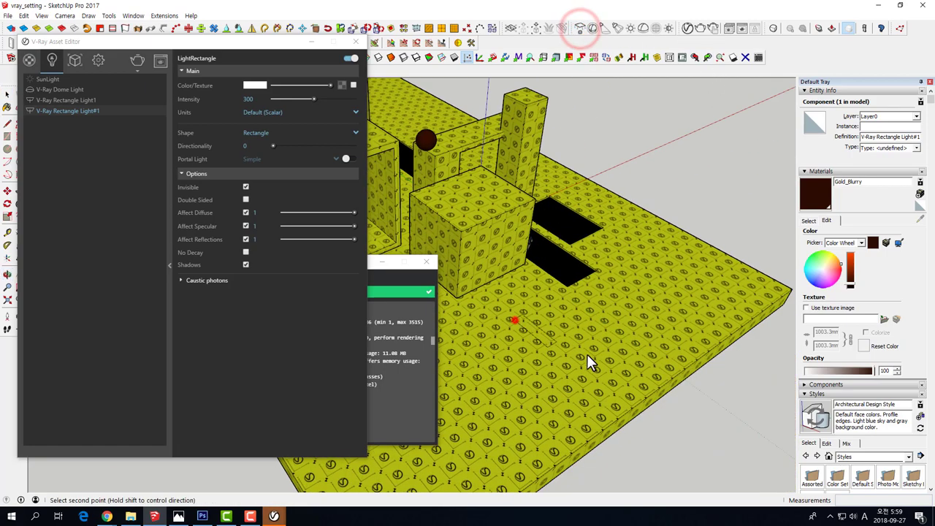
pyautogui.click(513, 320)
pyautogui.click(670, 322)
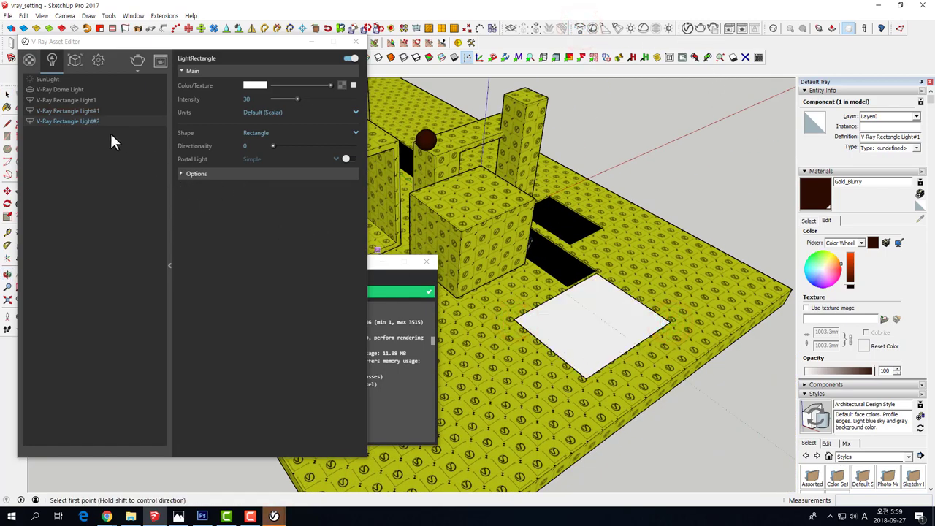
pyautogui.moveTo(658, 314); pyautogui.dragTo(629, 307, button='middle')
pyautogui.click(522, 325)
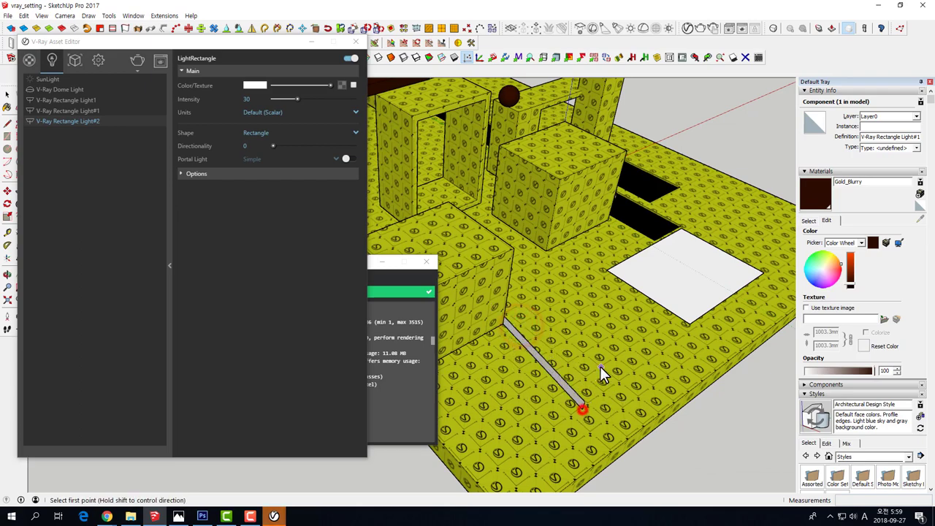
pyautogui.click(582, 409)
pyautogui.moveTo(583, 409)
pyautogui.mouseDown(button='middle')
pyautogui.moveTo(521, 332)
pyautogui.moveTo(468, 300)
pyautogui.mouseUp(button='middle')
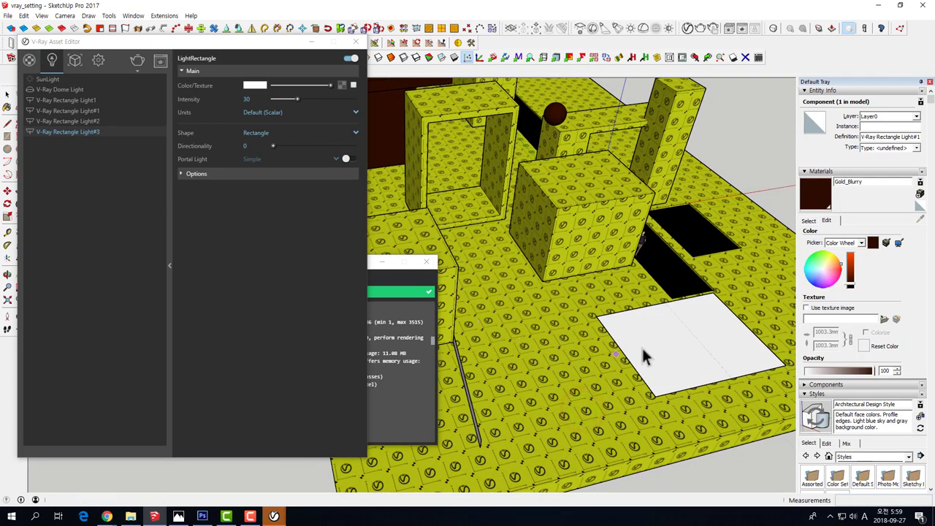
# - Select the white rectangle light and look around the cubes
pyautogui.click(662, 333)
pyautogui.moveTo(662, 333); pyautogui.dragTo(663, 325, button='middle')
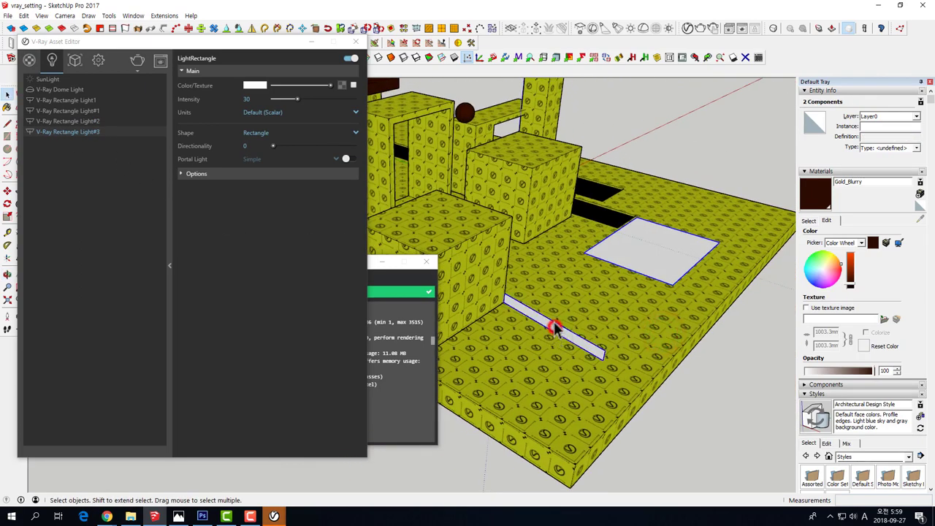
pyautogui.scroll(5, 497, 114)
pyautogui.moveTo(521, 146); pyautogui.dragTo(576, 250, button='middle')
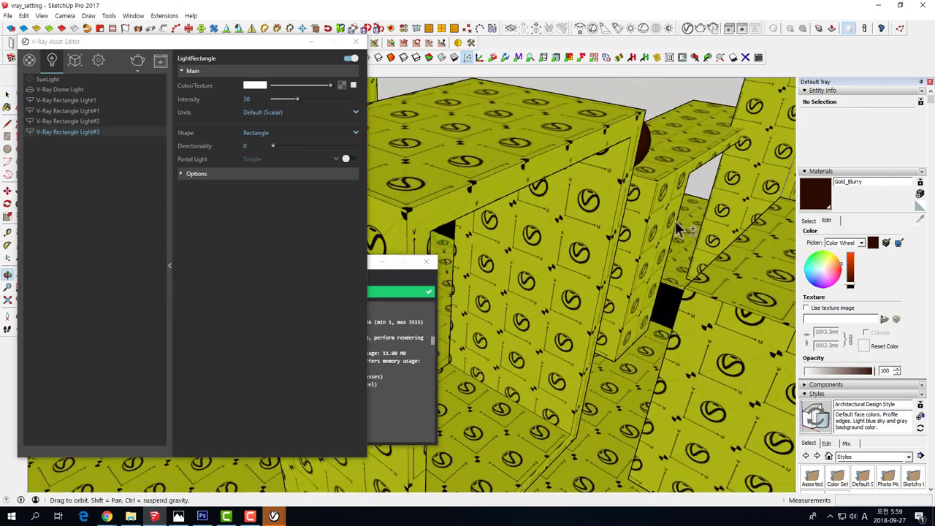
pyautogui.scroll(-5, 576, 250)
pyautogui.scroll(-5, 660, 261)
pyautogui.moveTo(660, 261)
pyautogui.mouseDown(button='middle')
pyautogui.moveTo(549, 282)
pyautogui.moveTo(605, 281)
pyautogui.moveTo(648, 187)
pyautogui.moveTo(570, 307)
pyautogui.mouseUp(button='middle')
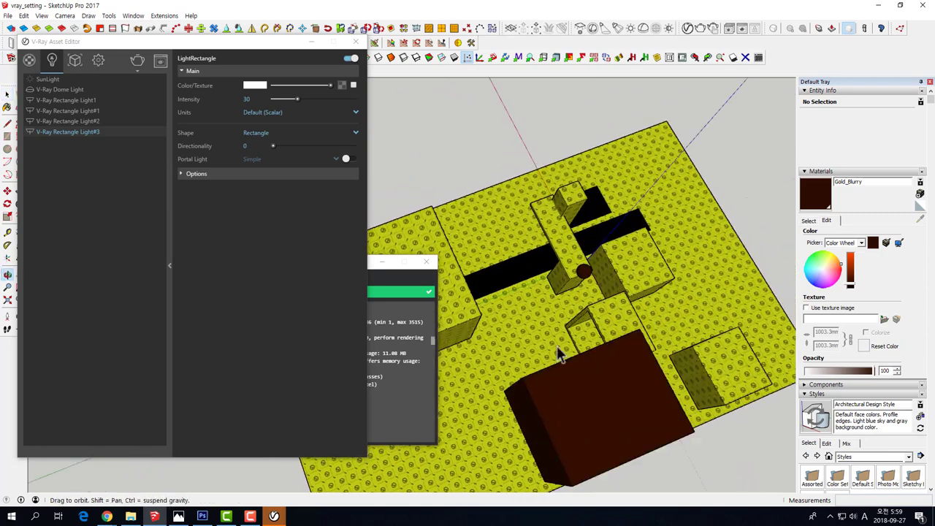
pyautogui.scroll(3, 540, 349)
pyautogui.moveTo(541, 349); pyautogui.dragTo(463, 271, button='middle')
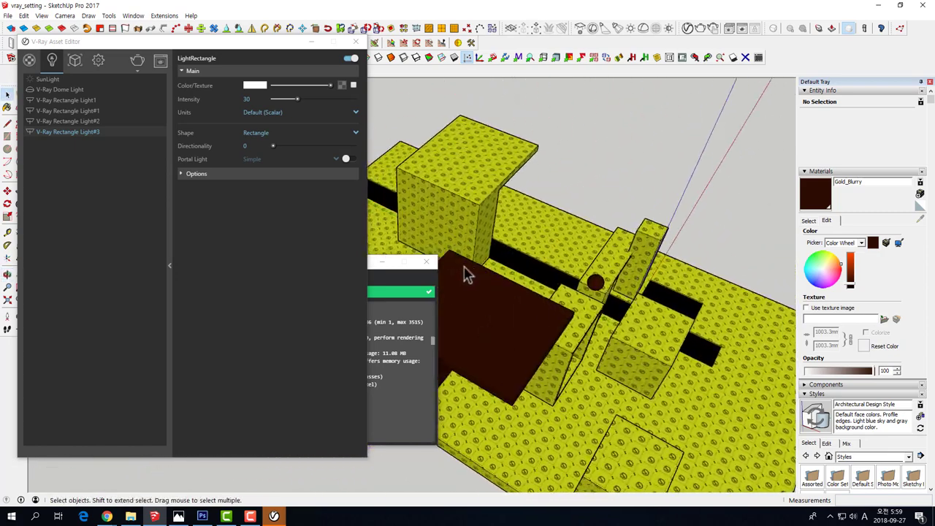
# - Dismiss the V-Ray render progress report and move closer to the cubes
pyautogui.click(432, 264)
pyautogui.click(431, 264)
pyautogui.scroll(3, 663, 268)
pyautogui.moveTo(663, 268); pyautogui.dragTo(223, 176, button='middle')
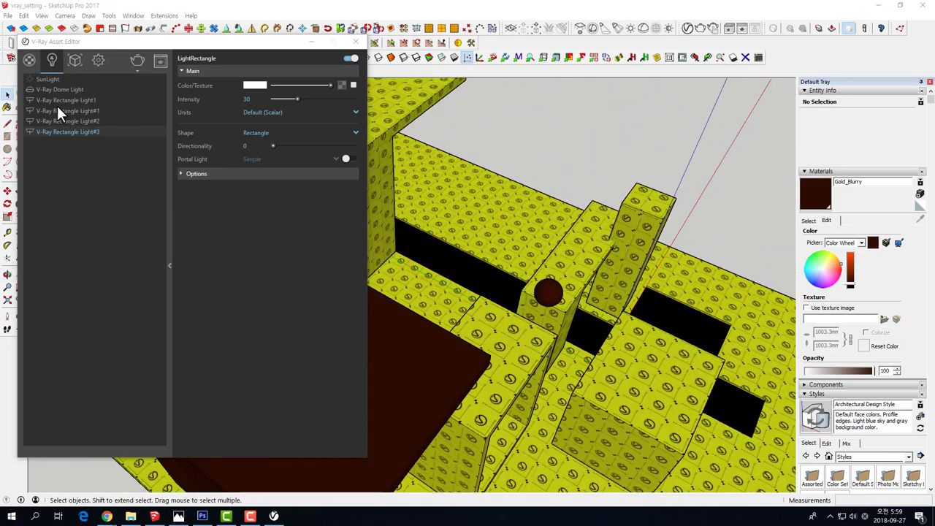
# - Show the In Model components and enlarge the list to reveal the Dome Light and Rectangle Lights
pyautogui.scroll(-3, 846, 266)
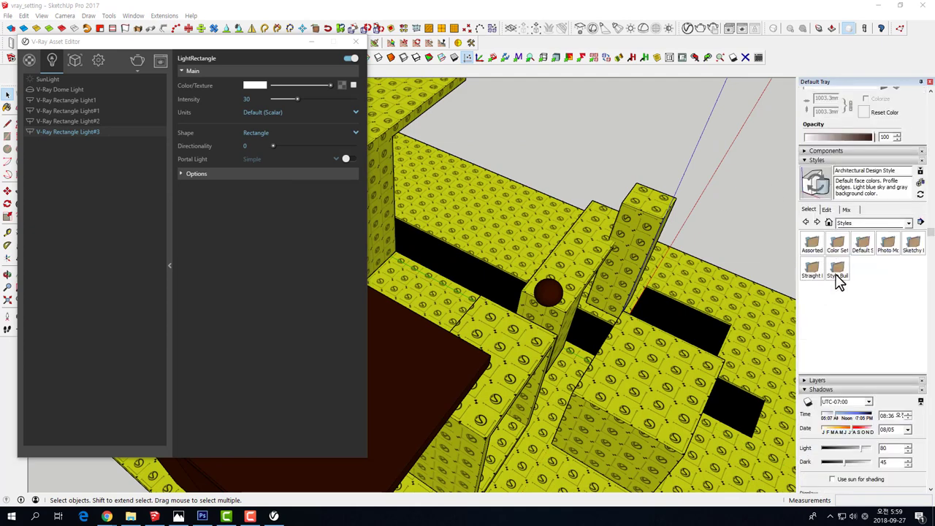
pyautogui.scroll(-3, 835, 278)
pyautogui.scroll(-2, 832, 283)
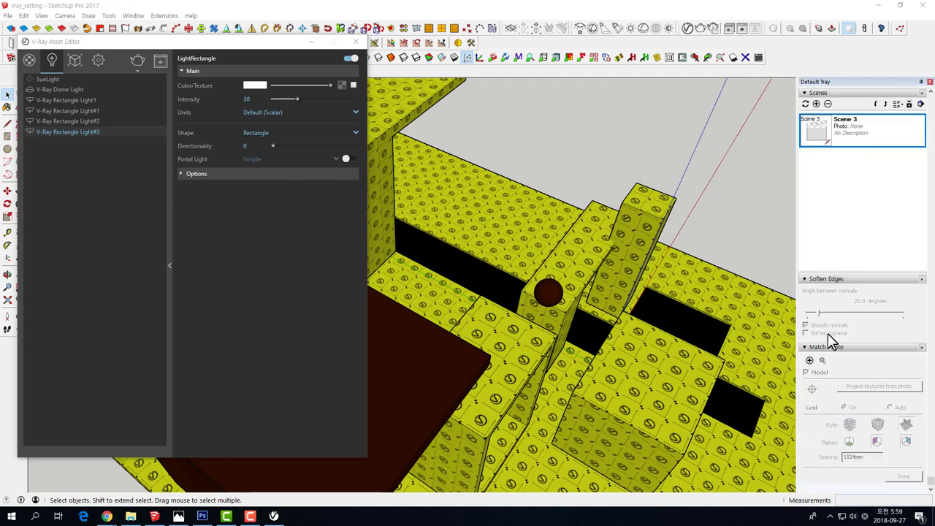
pyautogui.scroll(3, 826, 339)
pyautogui.scroll(3, 843, 226)
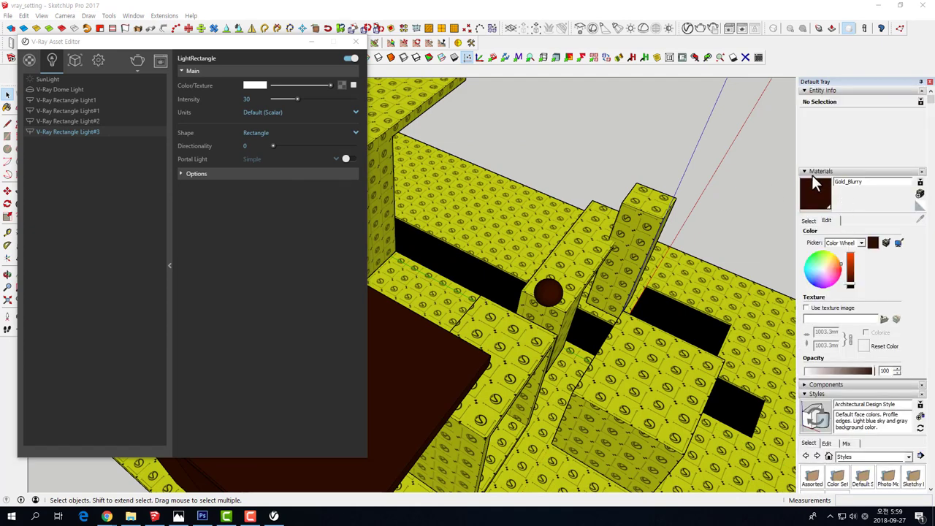
pyautogui.click(807, 388)
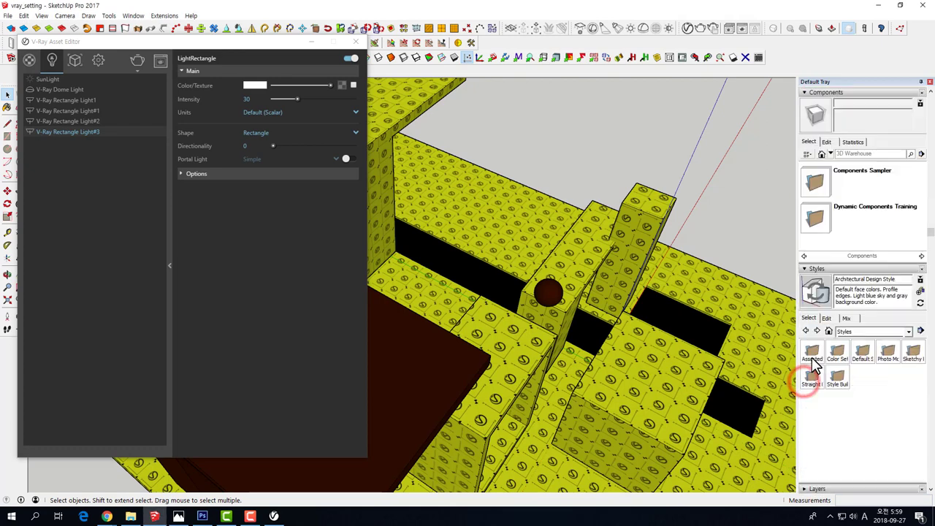
pyautogui.click(828, 272)
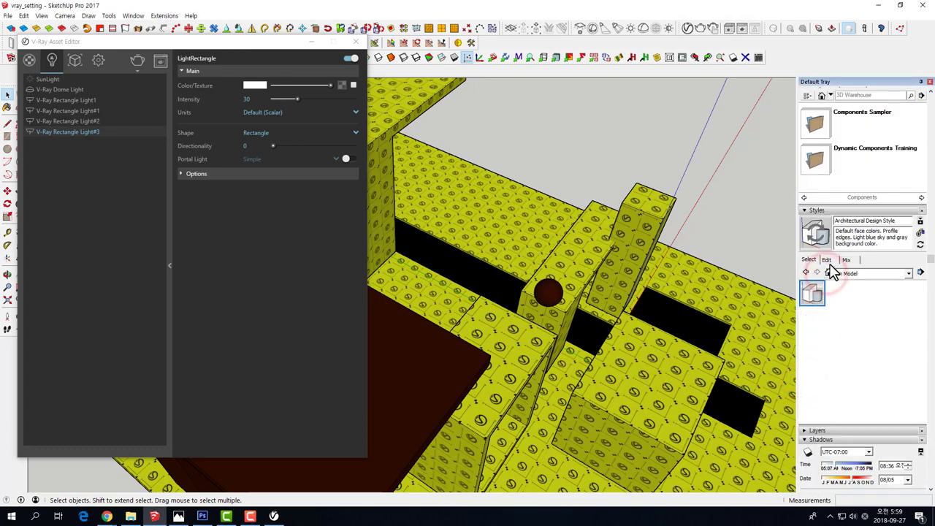
pyautogui.click(828, 261)
pyautogui.scroll(3, 822, 248)
pyautogui.click(822, 212)
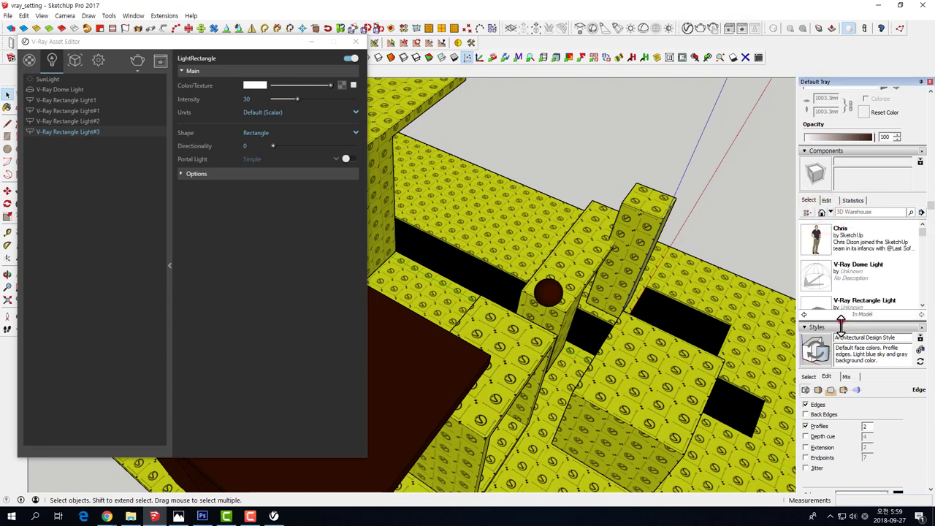
pyautogui.moveTo(841, 322); pyautogui.dragTo(840, 463)
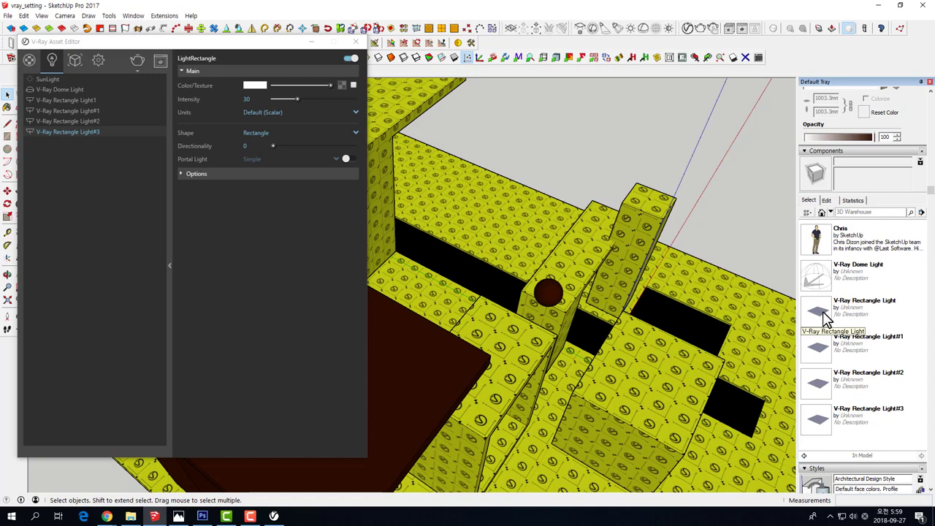
pyautogui.scroll(3, 649, 278)
# - Place the V-Ray Rectangle Light component on the slab
pyautogui.scroll(3, 716, 341)
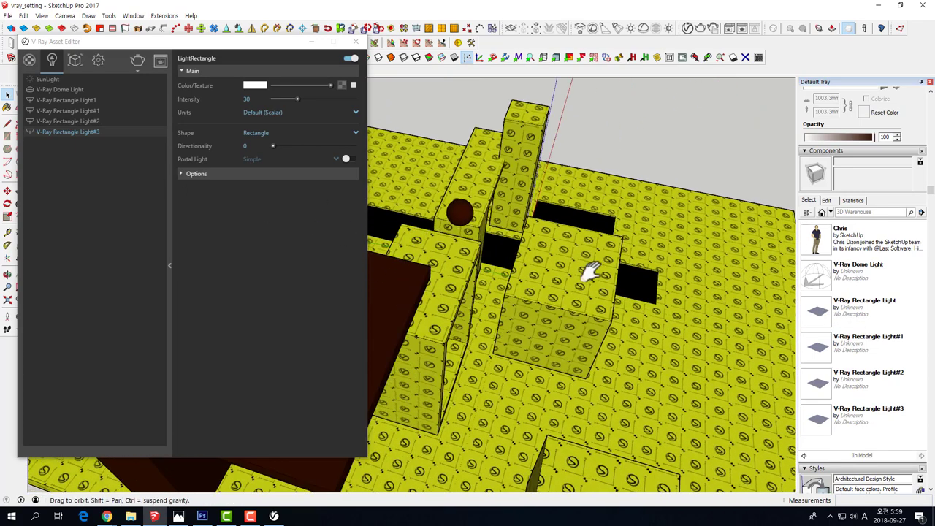
pyautogui.scroll(3, 591, 271)
pyautogui.click(832, 305)
pyautogui.click(564, 320)
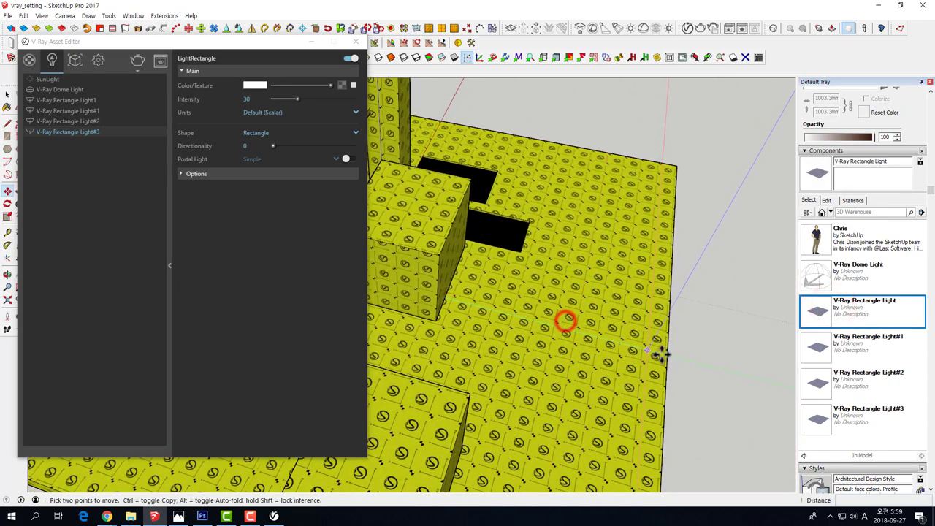
pyautogui.moveTo(660, 351); pyautogui.dragTo(738, 367, button='middle')
# - Place the V-Ray Rectangle Light#1 component into the model near the slab
pyautogui.click(819, 365)
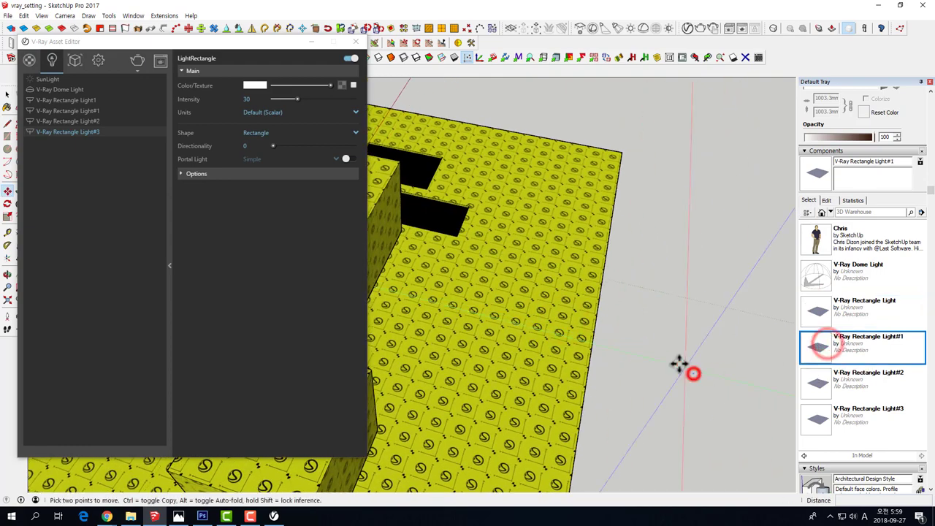
pyautogui.moveTo(678, 369)
pyautogui.mouseDown(button='middle')
pyautogui.moveTo(622, 359)
pyautogui.moveTo(723, 311)
pyautogui.mouseUp(button='middle')
pyautogui.scroll(-3, 722, 311)
pyautogui.scroll(-3, 537, 244)
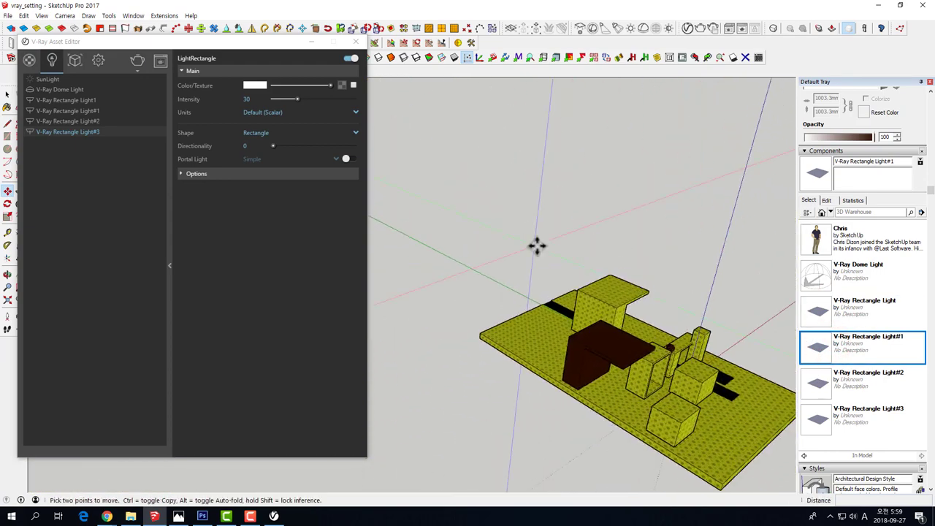
pyautogui.moveTo(537, 244); pyautogui.dragTo(772, 353, button='middle')
pyautogui.click(810, 354)
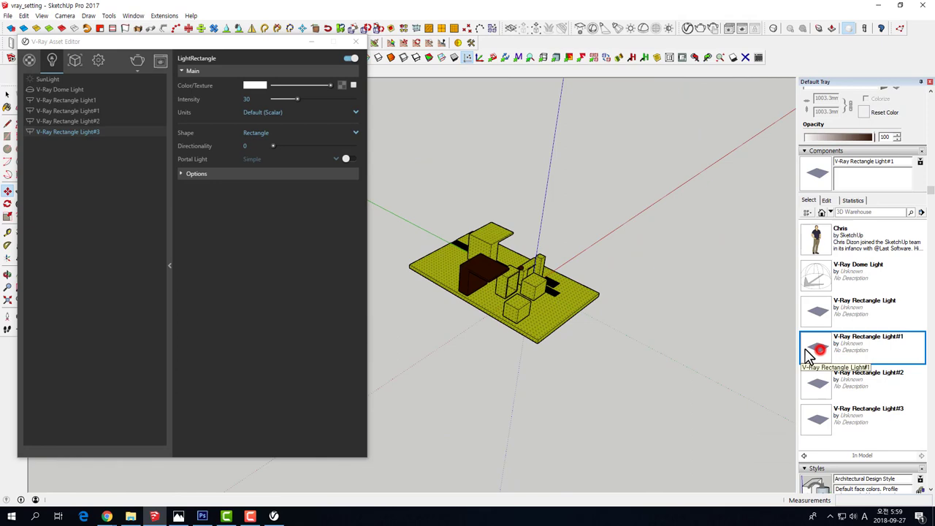
pyautogui.click(597, 355)
# - Zoom and orbit around the slab to check the placed lights
pyautogui.scroll(3, 585, 322)
pyautogui.scroll(3, 628, 343)
pyautogui.scroll(-3, 614, 316)
pyautogui.moveTo(615, 316)
pyautogui.mouseDown(button='middle')
pyautogui.moveTo(606, 324)
pyautogui.moveTo(622, 313)
pyautogui.moveTo(604, 301)
pyautogui.mouseUp(button='middle')
pyautogui.scroll(3, 654, 309)
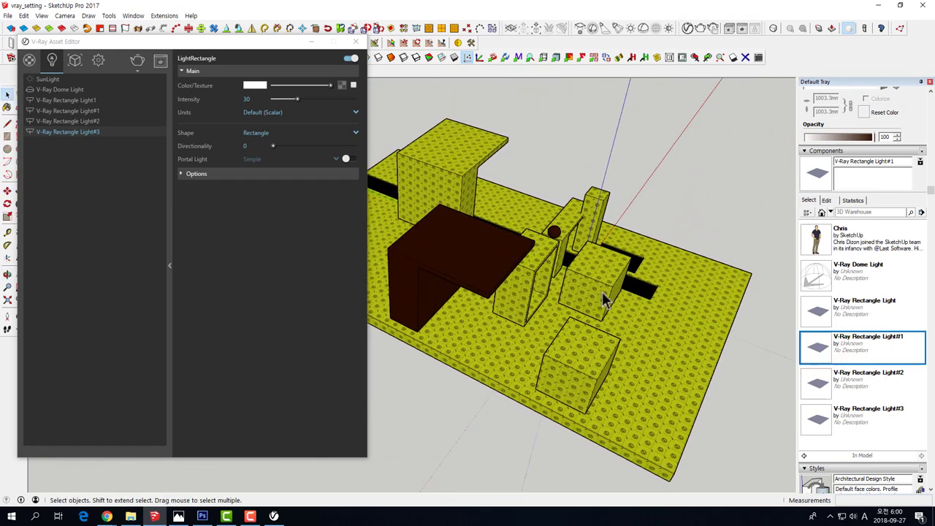
pyautogui.scroll(2, 673, 300)
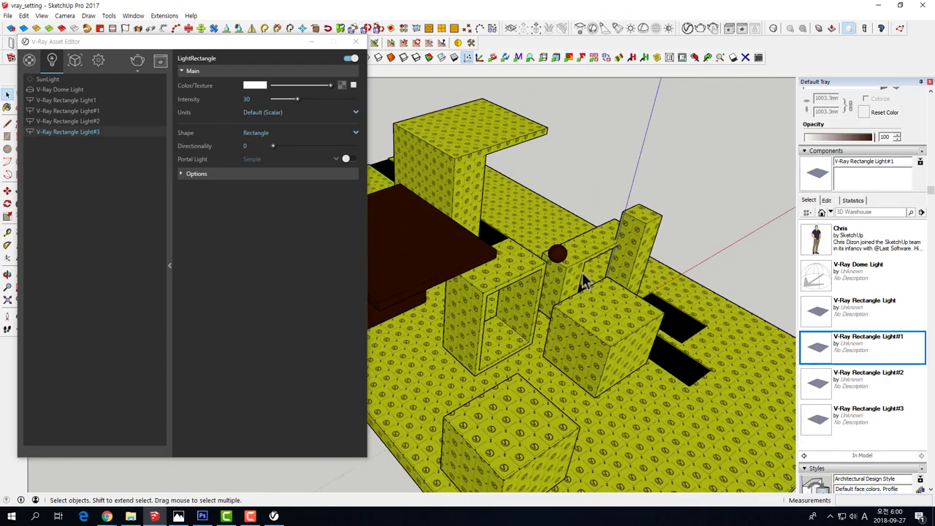
pyautogui.scroll(2, 665, 303)
pyautogui.scroll(2, 658, 311)
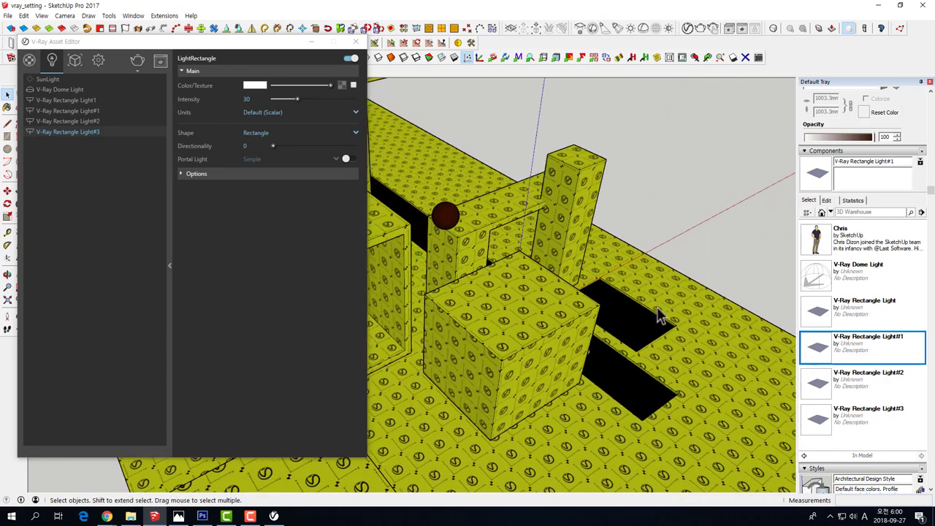
# - Delete V-Ray Rectangle Light1 and Rectangle Light#1 from the Lights list
pyautogui.click(72, 100)
pyautogui.click(73, 130)
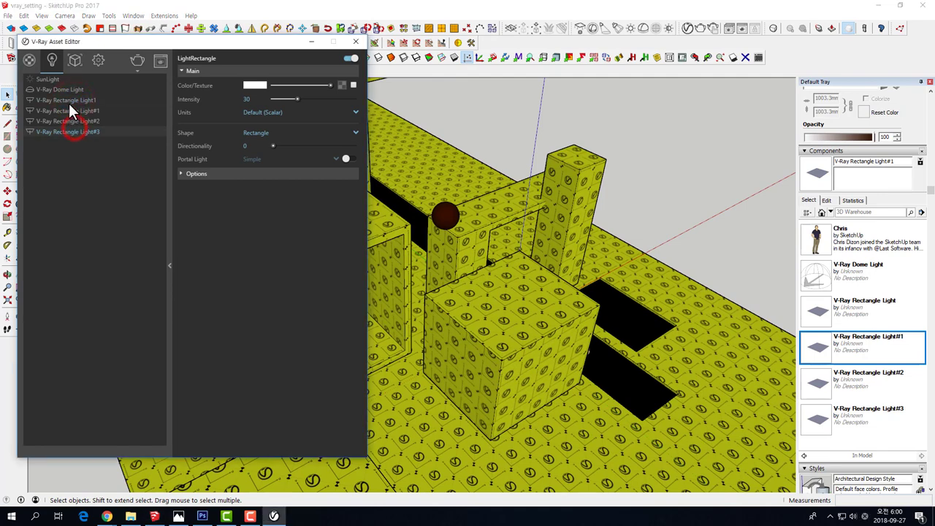
pyautogui.click(68, 99)
pyautogui.rightClick(68, 101)
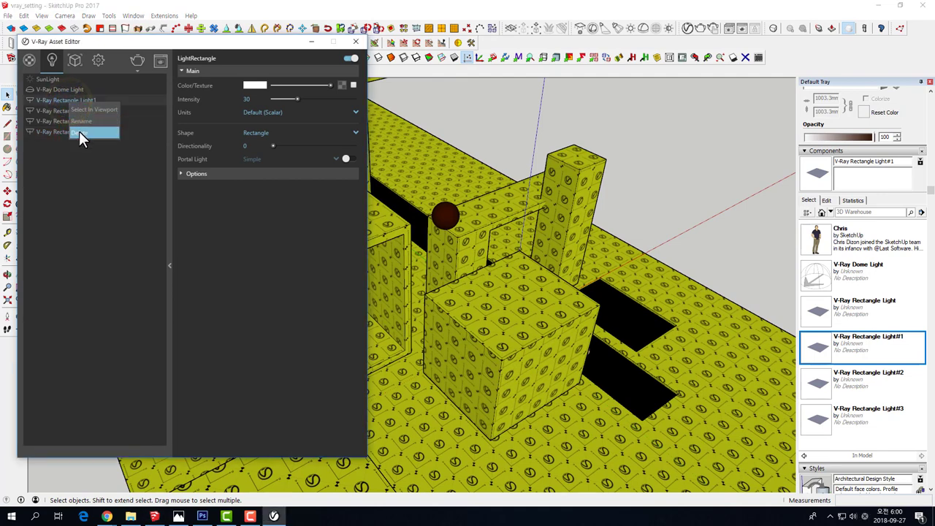
pyautogui.click(79, 130)
pyautogui.rightClick(69, 99)
pyautogui.click(82, 129)
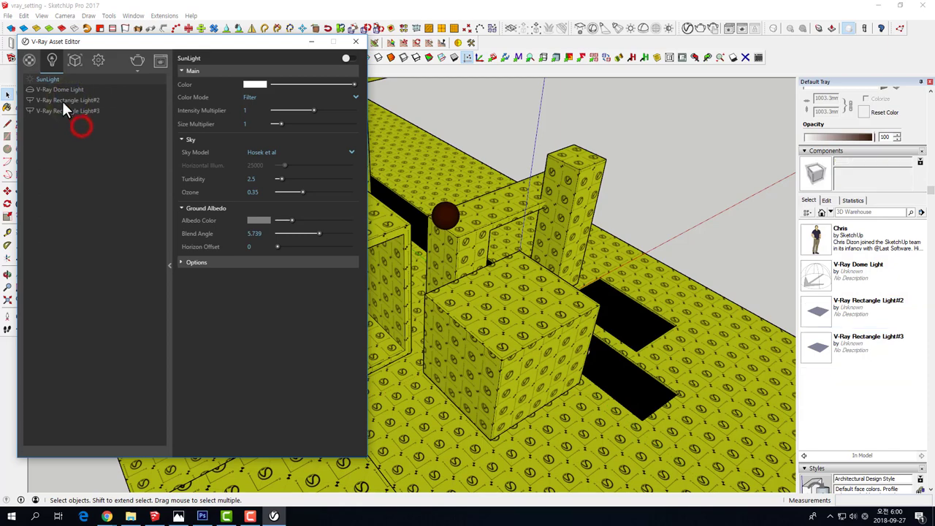
# - Delete Rectangle Light#2 and #3, then close the Asset Editor
pyautogui.rightClick(62, 101)
pyautogui.click(77, 130)
pyautogui.rightClick(60, 99)
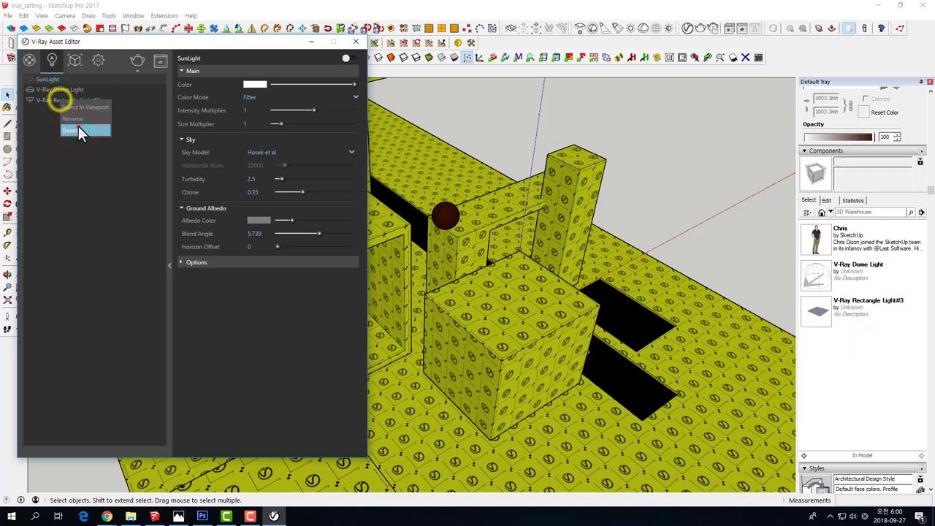
pyautogui.click(78, 130)
pyautogui.moveTo(447, 233); pyautogui.dragTo(345, 274, button='middle')
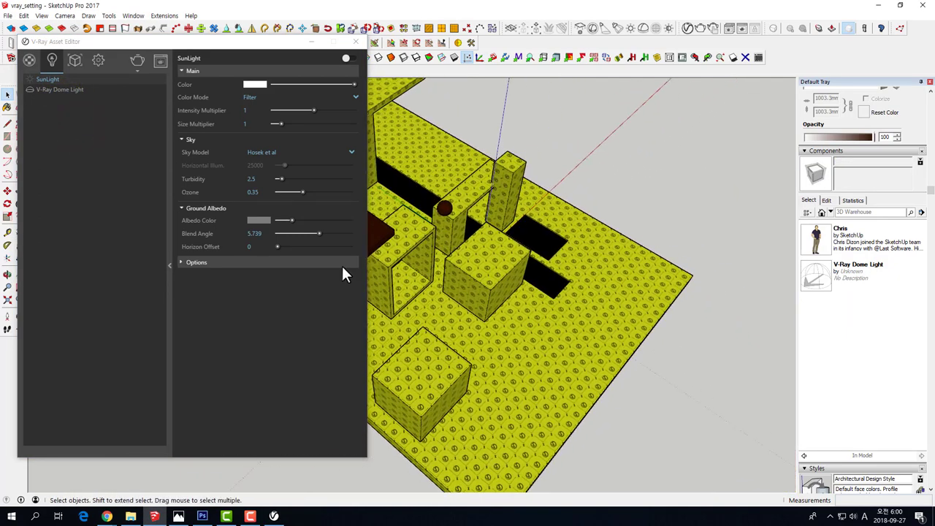
pyautogui.click(356, 42)
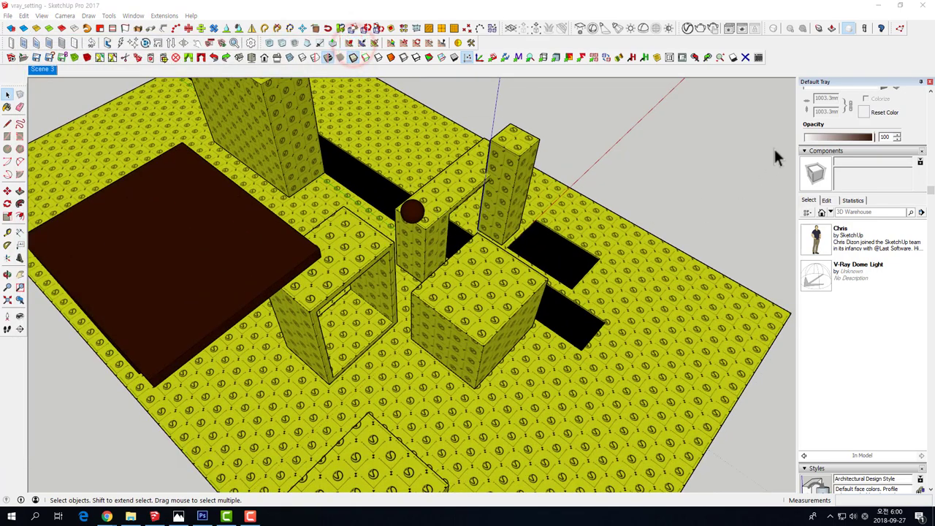
# - Draw a new rectangle light flat on the floor in front of the cubes
pyautogui.click(581, 27)
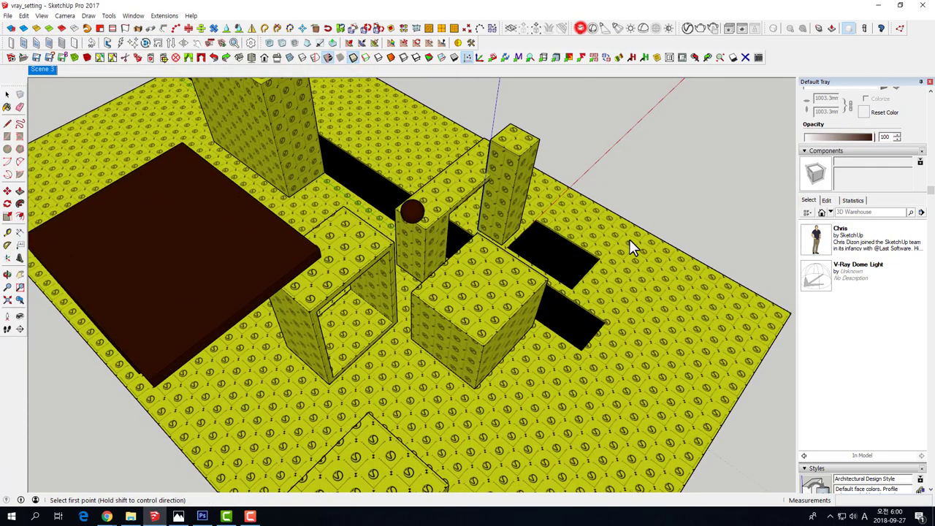
pyautogui.keyDown('shift'); pyautogui.moveTo(631, 246); pyautogui.dragTo(458, 336, button='middle'); pyautogui.keyUp('shift')
pyautogui.click(425, 330)
pyautogui.click(468, 457)
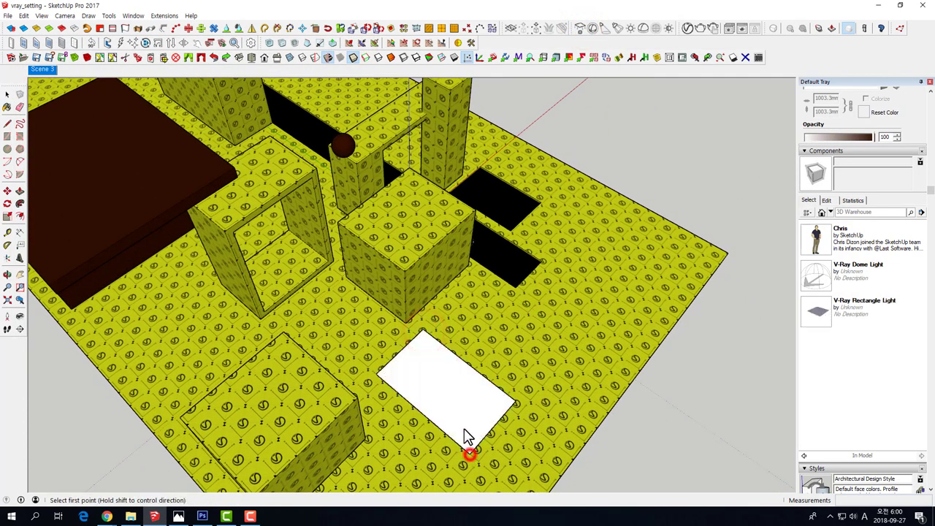
pyautogui.scroll(3, 468, 438)
pyautogui.moveTo(470, 449)
pyautogui.mouseDown(button='middle')
pyautogui.moveTo(431, 347)
pyautogui.moveTo(475, 313)
pyautogui.moveTo(468, 324)
pyautogui.mouseUp(button='middle')
# - Select the new rectangle light and bring up its settings in the Asset Editor
pyautogui.press('space')
pyautogui.click(488, 355)
pyautogui.scroll(2, 512, 355)
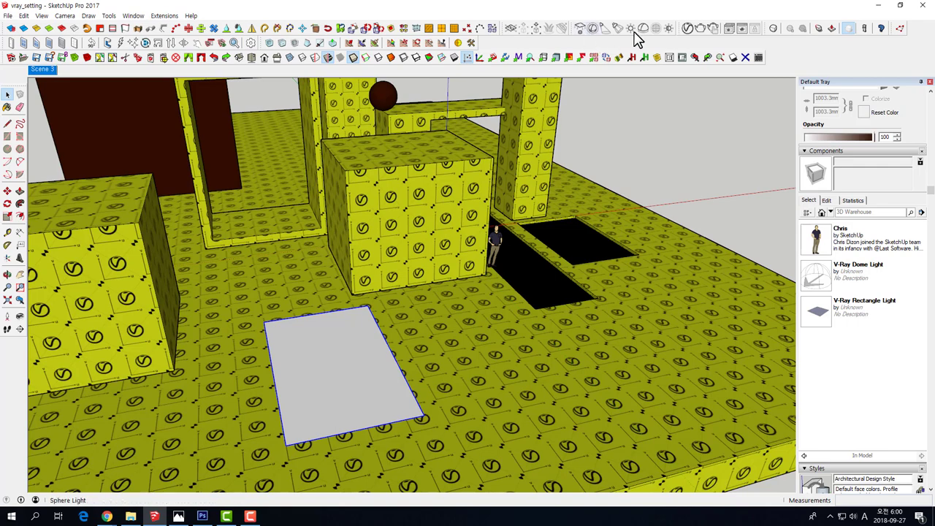
pyautogui.click(687, 31)
pyautogui.moveTo(460, 343)
pyautogui.mouseDown(button='middle')
pyautogui.moveTo(476, 355)
pyautogui.moveTo(522, 333)
pyautogui.moveTo(522, 376)
pyautogui.moveTo(548, 424)
pyautogui.moveTo(456, 388)
pyautogui.moveTo(489, 361)
pyautogui.mouseUp(button='middle')
# - Move-copy the rectangle light to make three more copies in a row across the floor
pyautogui.press('m')
pyautogui.click(457, 438)
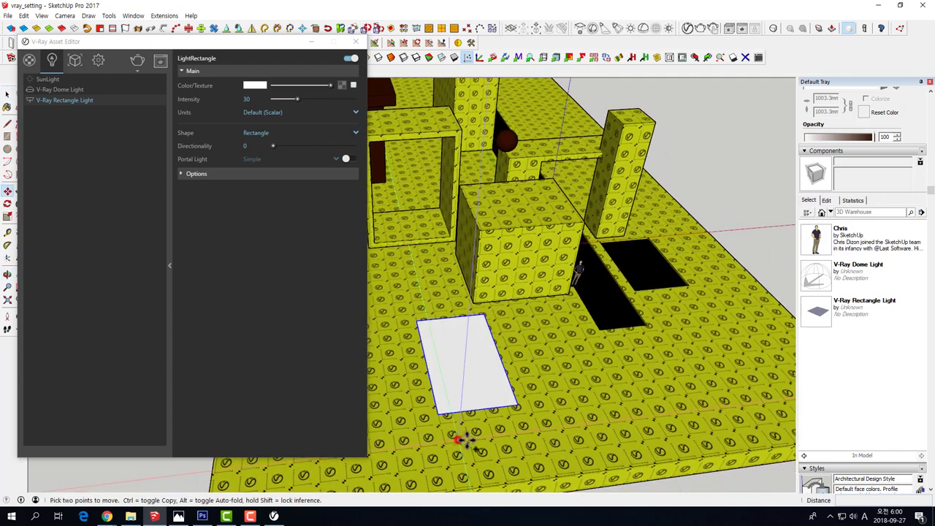
pyautogui.press('ctrl')
pyautogui.click(521, 439)
pyautogui.click(658, 417)
pyautogui.click(574, 448)
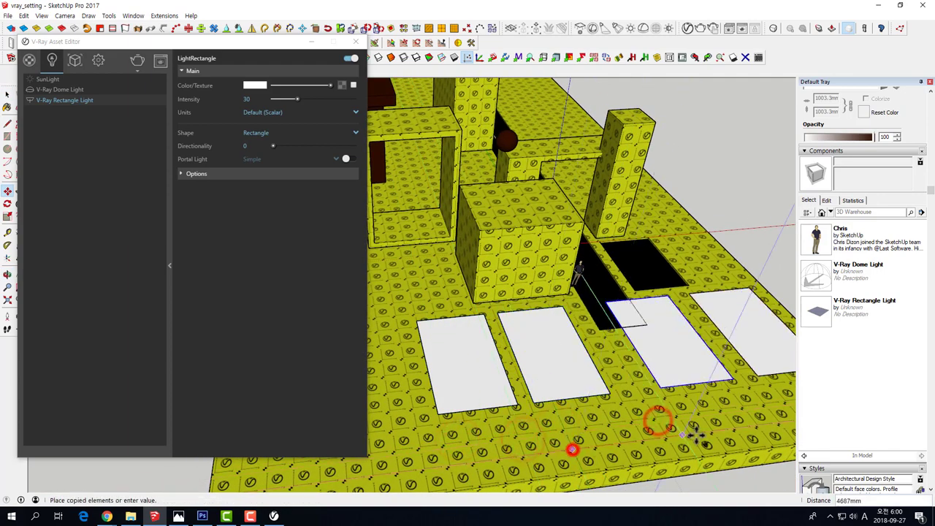
pyautogui.click(701, 431)
pyautogui.moveTo(701, 431)
pyautogui.mouseDown(button='middle')
pyautogui.moveTo(674, 392)
pyautogui.moveTo(511, 380)
pyautogui.mouseUp(button='middle')
# - Select all four rectangle lights and delete them
pyautogui.press('space')
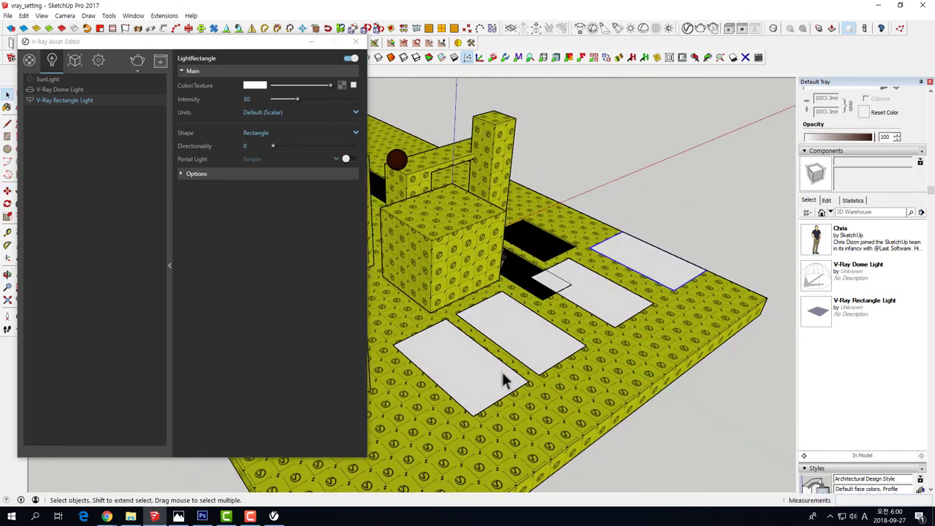
pyautogui.click(673, 261)
pyautogui.moveTo(673, 261); pyautogui.dragTo(456, 359, button='middle')
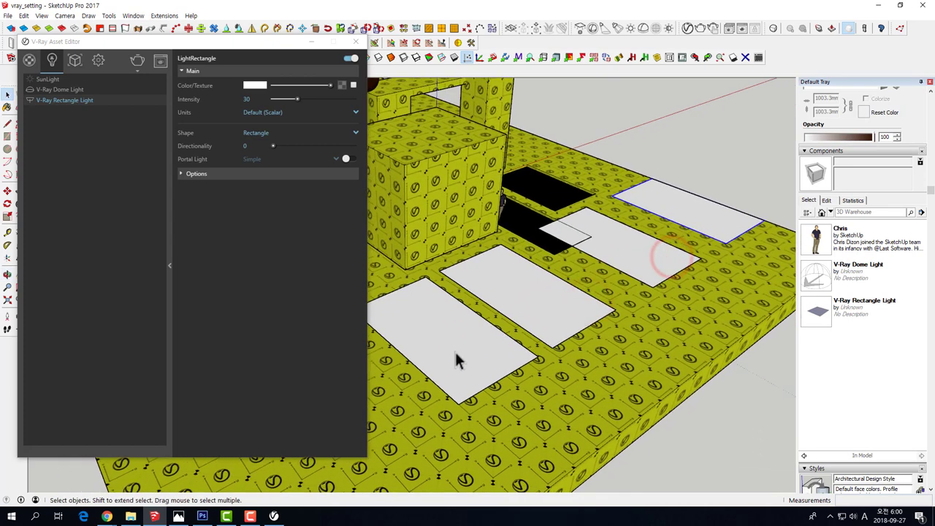
pyautogui.click(510, 307)
pyautogui.click(620, 254)
pyautogui.click(683, 214)
pyautogui.click(525, 315)
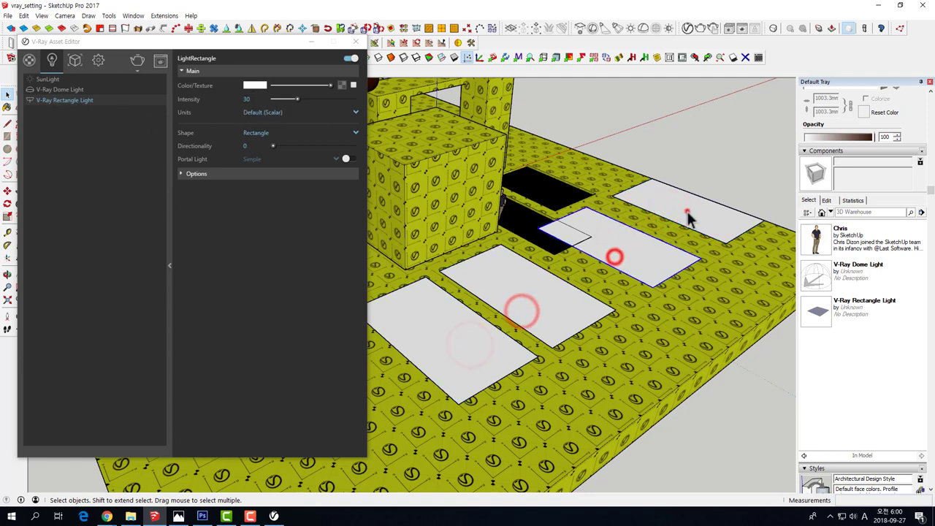
pyautogui.click(472, 352)
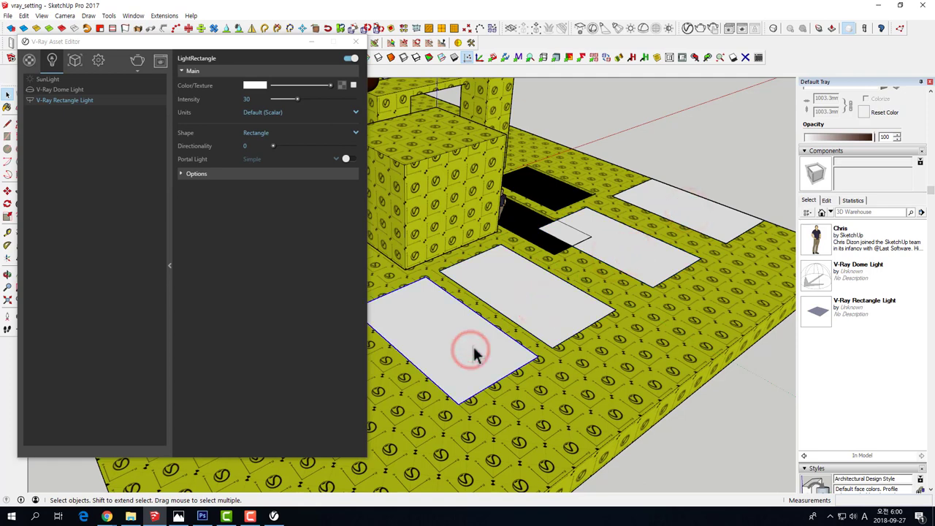
pyautogui.click(616, 255)
pyautogui.click(683, 211)
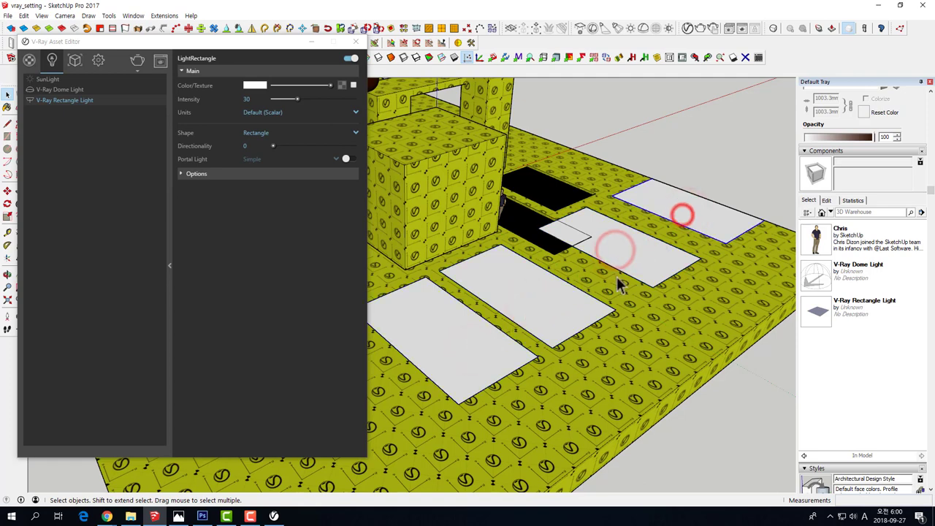
pyautogui.click(627, 250)
pyautogui.keyDown('shift'); pyautogui.click(538, 298); pyautogui.keyUp('shift')
pyautogui.keyDown('shift'); pyautogui.click(480, 348); pyautogui.keyUp('shift')
pyautogui.moveTo(495, 334); pyautogui.dragTo(540, 319, button='middle')
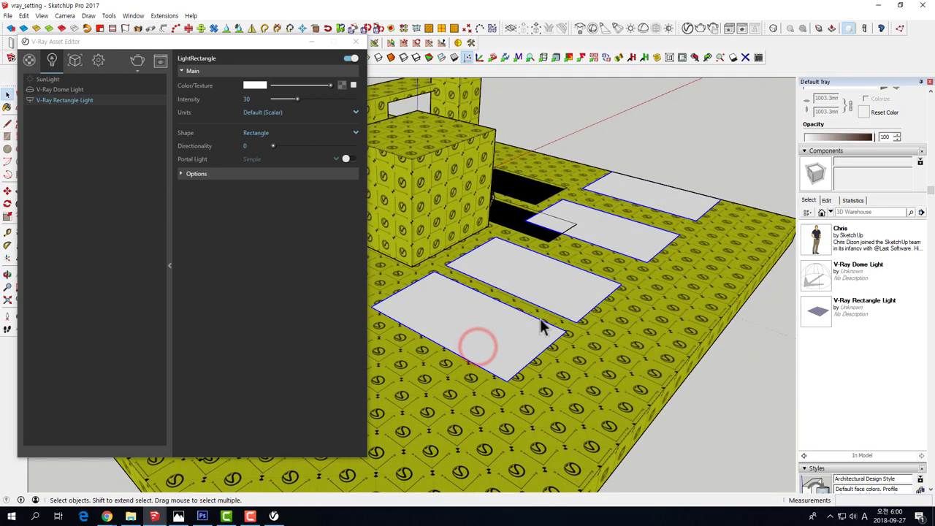
pyautogui.press('Delete')
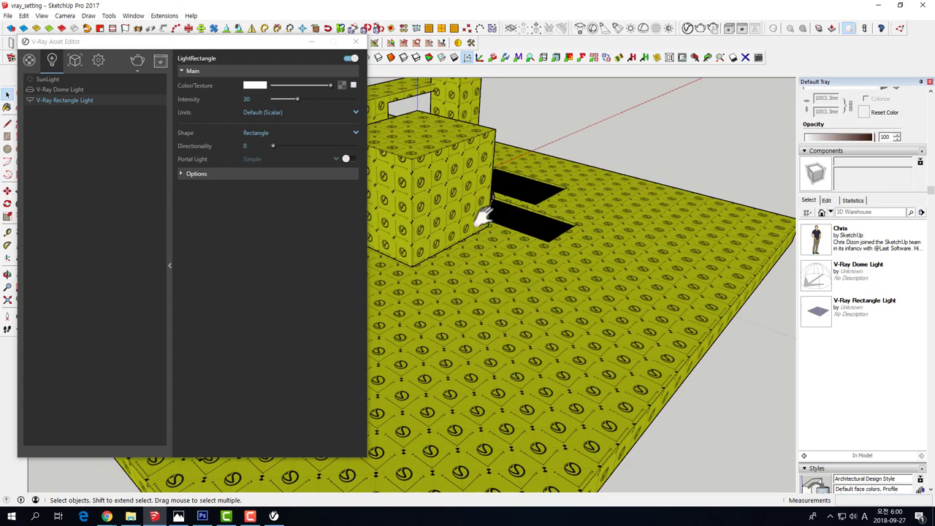
# - Place a V-Ray spot light on the floor beside the large front block
pyautogui.moveTo(483, 215)
pyautogui.mouseDown(button='middle')
pyautogui.moveTo(387, 157)
pyautogui.moveTo(580, 299)
pyautogui.moveTo(533, 255)
pyautogui.moveTo(642, 128)
pyautogui.mouseUp(button='middle')
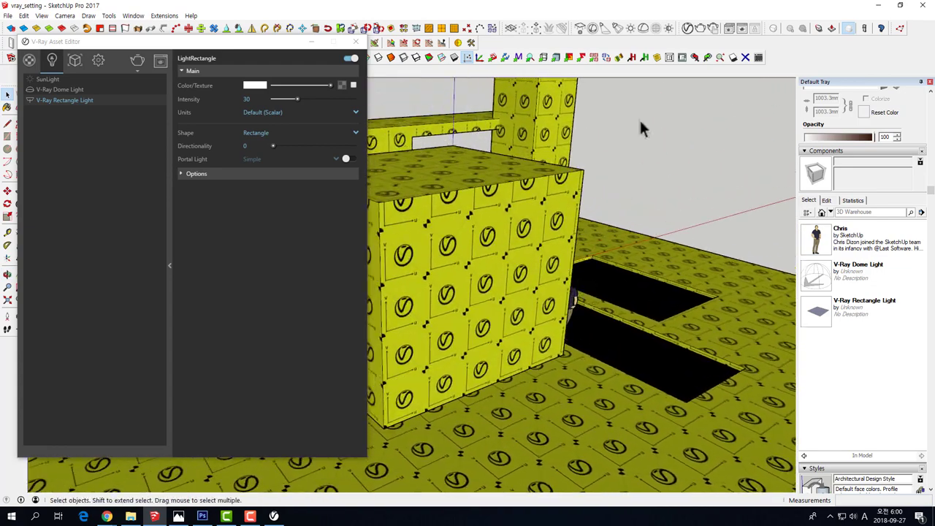
pyautogui.click(605, 31)
pyautogui.moveTo(601, 183)
pyautogui.mouseDown(button='middle')
pyautogui.moveTo(483, 273)
pyautogui.moveTo(492, 281)
pyautogui.mouseUp(button='middle')
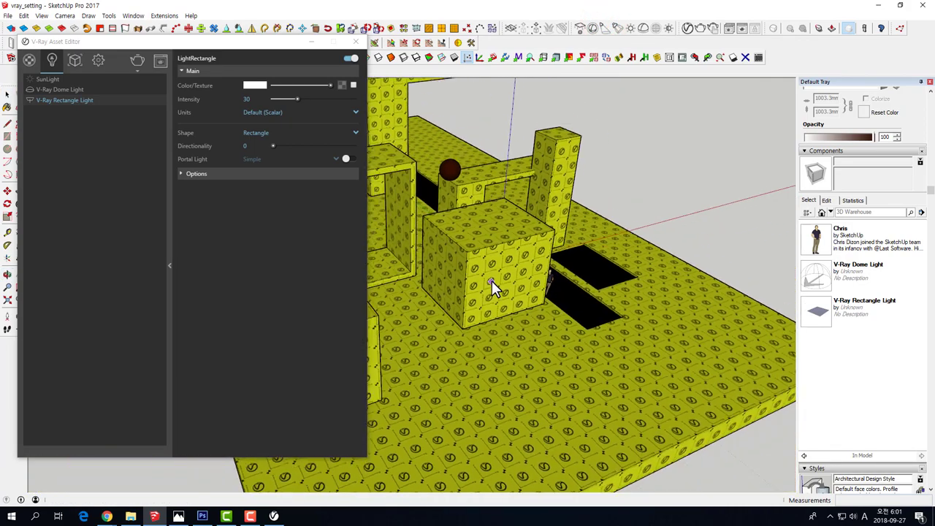
pyautogui.click(504, 398)
pyautogui.scroll(3, 503, 398)
pyautogui.scroll(-1, 522, 411)
pyautogui.scroll(-1, 480, 358)
# - Reposition the new spot light with Move and resize it with Scale
pyautogui.press('m')
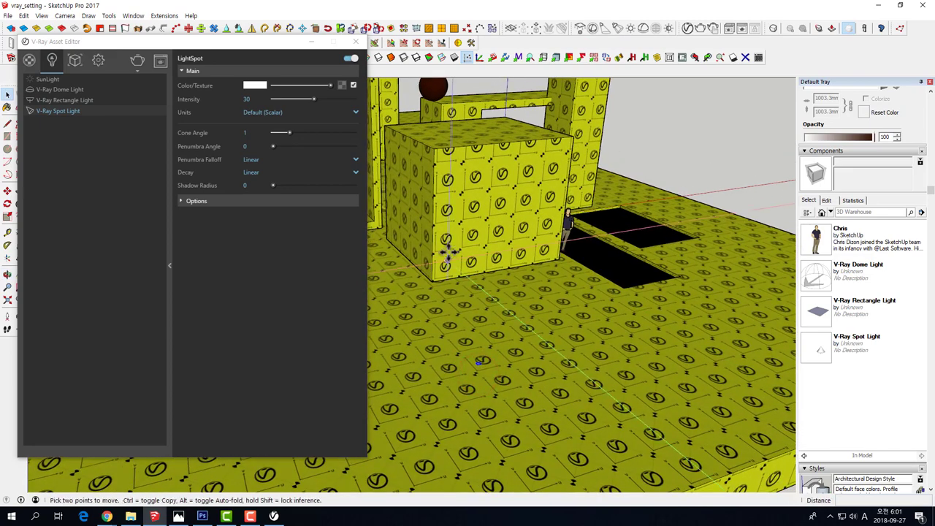
pyautogui.click(444, 247)
pyautogui.scroll(1, 495, 292)
pyautogui.press('s')
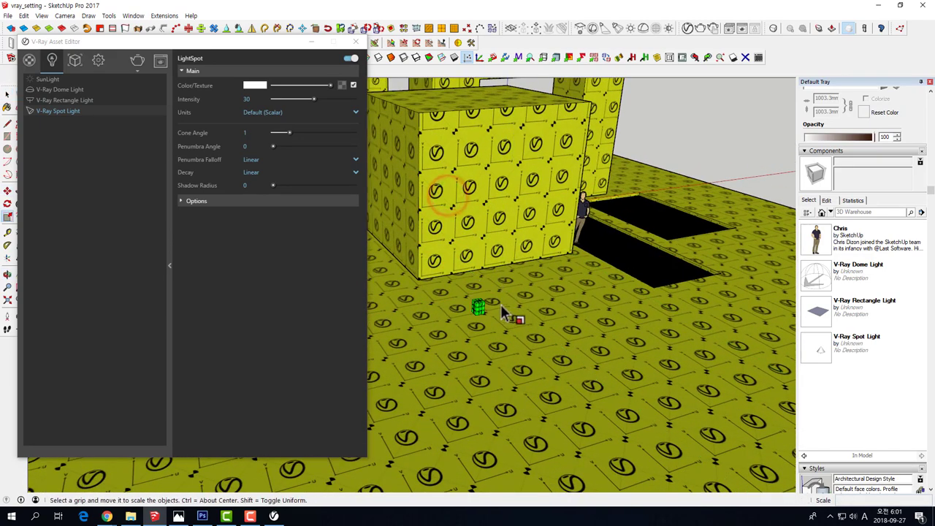
pyautogui.scroll(-3, 475, 307)
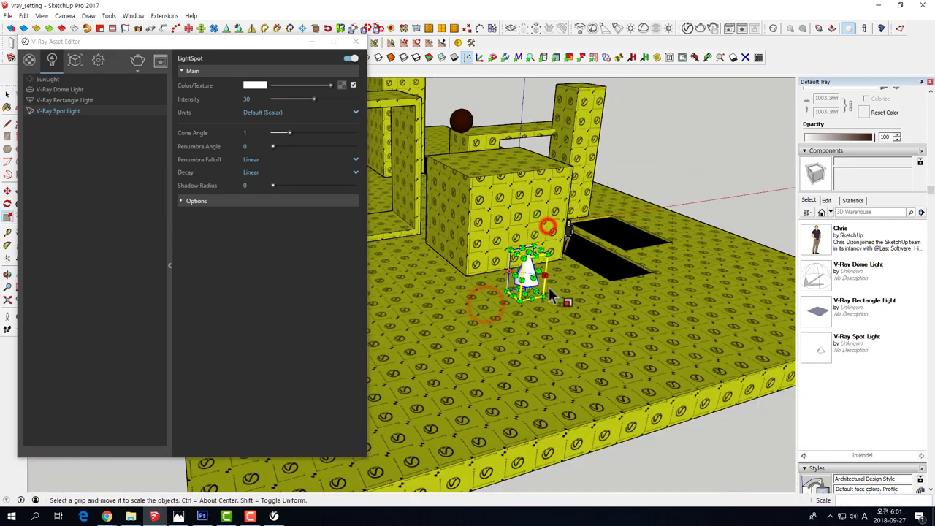
pyautogui.moveTo(512, 292)
pyautogui.mouseDown(button='middle')
pyautogui.moveTo(496, 351)
pyautogui.moveTo(464, 365)
pyautogui.moveTo(577, 362)
pyautogui.mouseUp(button='middle')
# - Copy the spot light to the right and array it into a row of ten with 10x
pyautogui.press('m')
pyautogui.click(459, 365)
pyautogui.press('ctrl')
pyautogui.click(559, 355)
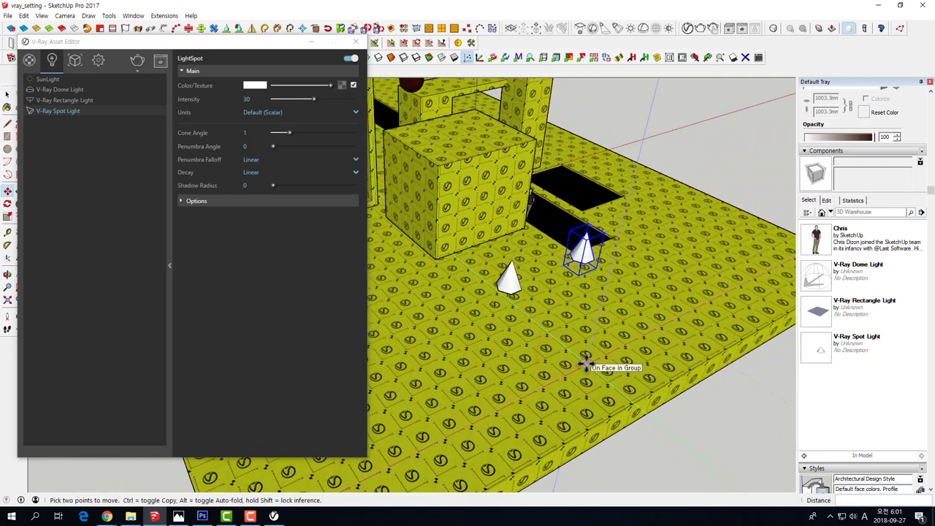
pyautogui.write('*10')
pyautogui.press('Return')
pyautogui.scroll(-3, 595, 370)
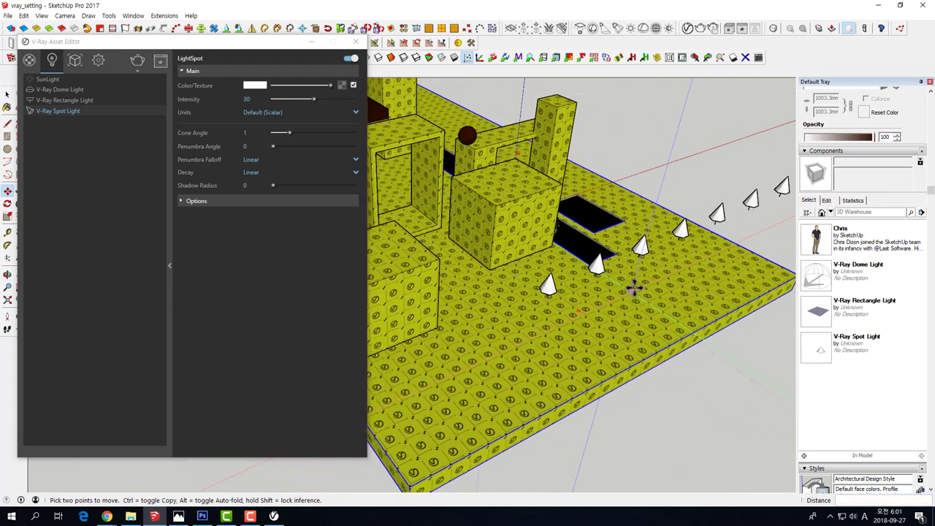
pyautogui.moveTo(633, 286)
pyautogui.mouseDown(button='middle')
pyautogui.moveTo(632, 303)
pyautogui.moveTo(652, 228)
pyautogui.mouseUp(button='middle')
pyautogui.scroll(3, 635, 248)
pyautogui.moveTo(618, 263); pyautogui.dragTo(685, 244, button='middle')
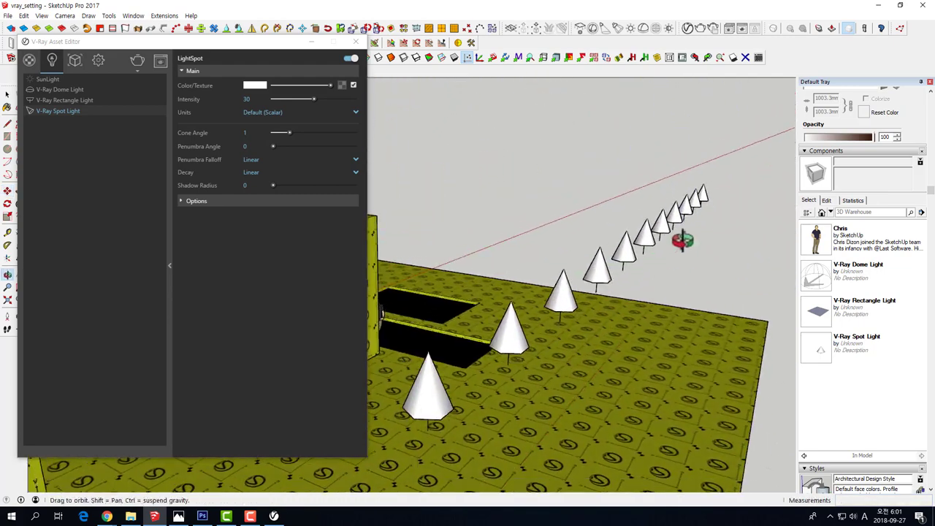
pyautogui.scroll(2, 584, 256)
# - Window-select the copied cones and narrow the selection to the one remaining spot light
pyautogui.press('space')
pyautogui.moveTo(462, 267)
pyautogui.mouseDown(button='middle')
pyautogui.moveTo(485, 259)
pyautogui.moveTo(501, 221)
pyautogui.mouseUp(button='middle')
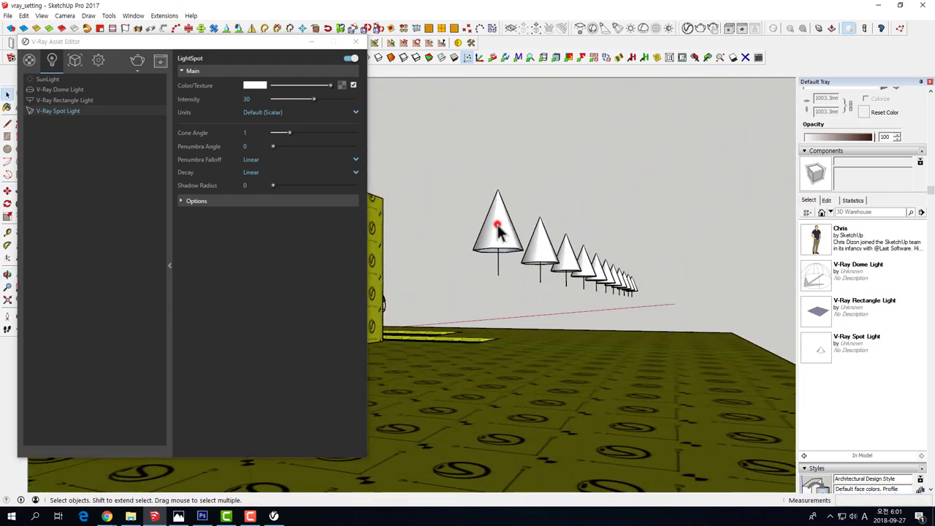
pyautogui.click(539, 244)
pyautogui.click(573, 258)
pyautogui.moveTo(553, 236); pyautogui.dragTo(677, 309)
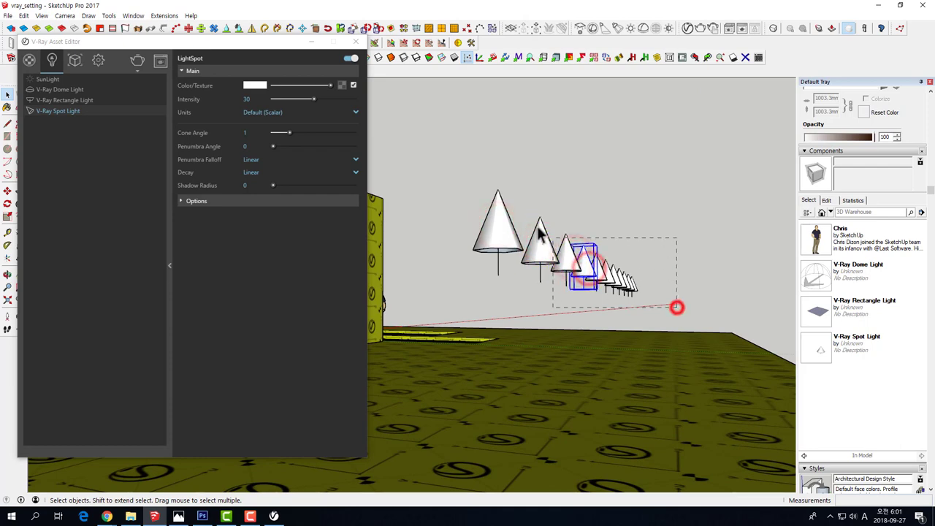
pyautogui.moveTo(675, 309)
pyautogui.mouseDown(button='middle')
pyautogui.moveTo(522, 183)
pyautogui.moveTo(512, 266)
pyautogui.mouseUp(button='middle')
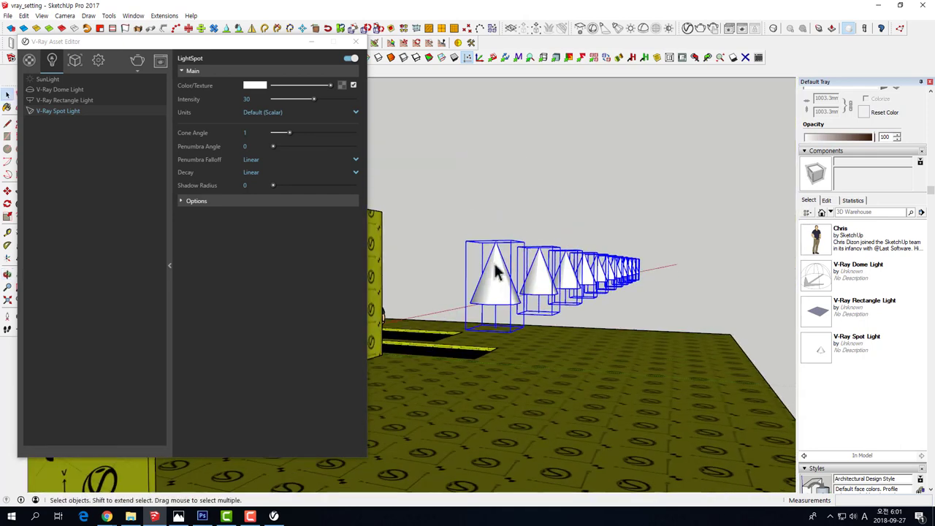
pyautogui.click(494, 263)
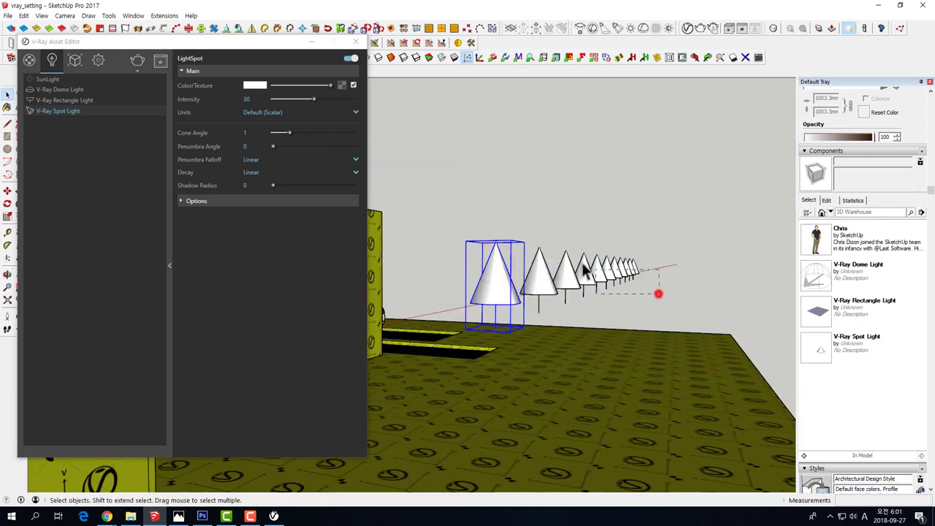
pyautogui.moveTo(544, 250); pyautogui.dragTo(546, 250)
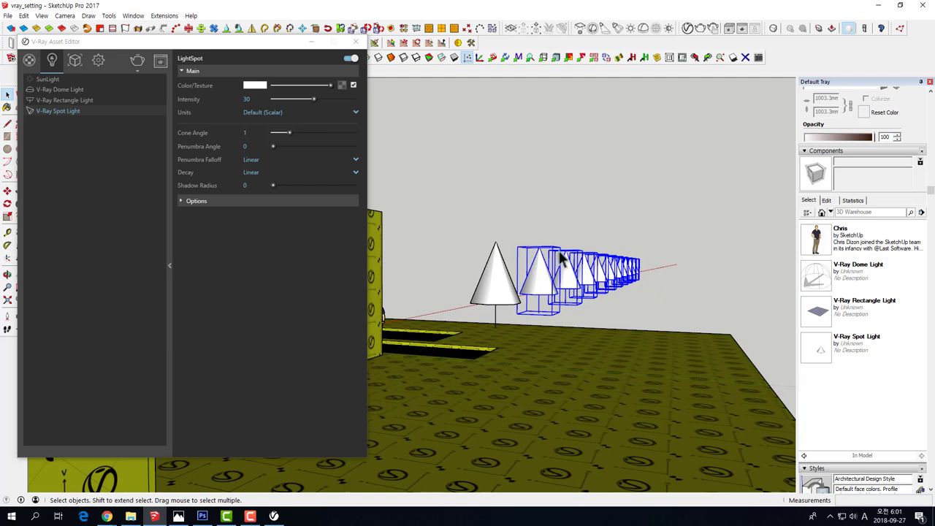
pyautogui.click(494, 266)
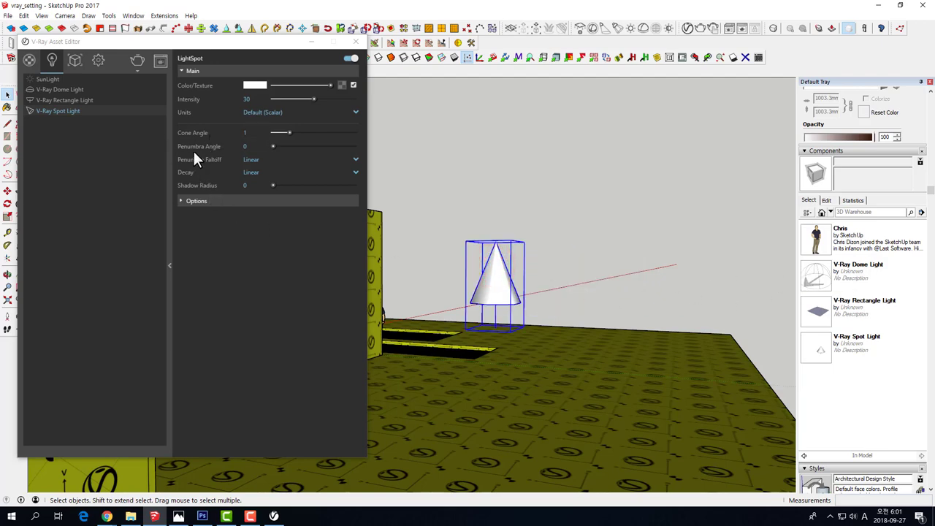
pyautogui.moveTo(510, 300)
pyautogui.mouseDown(button='middle')
pyautogui.moveTo(492, 272)
pyautogui.moveTo(478, 268)
pyautogui.mouseUp(button='middle')
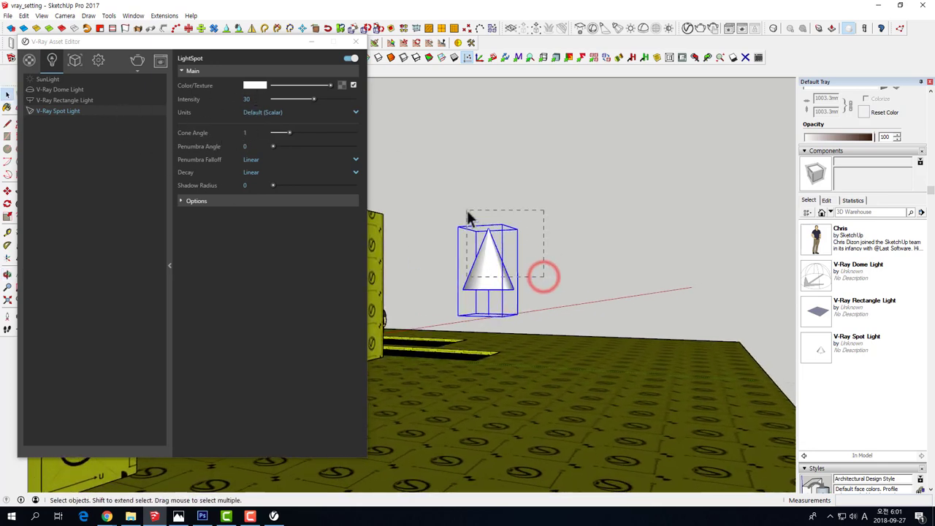
pyautogui.moveTo(494, 245); pyautogui.dragTo(467, 211)
pyautogui.moveTo(508, 282)
pyautogui.mouseDown()
pyautogui.moveTo(469, 231)
pyautogui.moveTo(479, 238)
pyautogui.mouseUp()
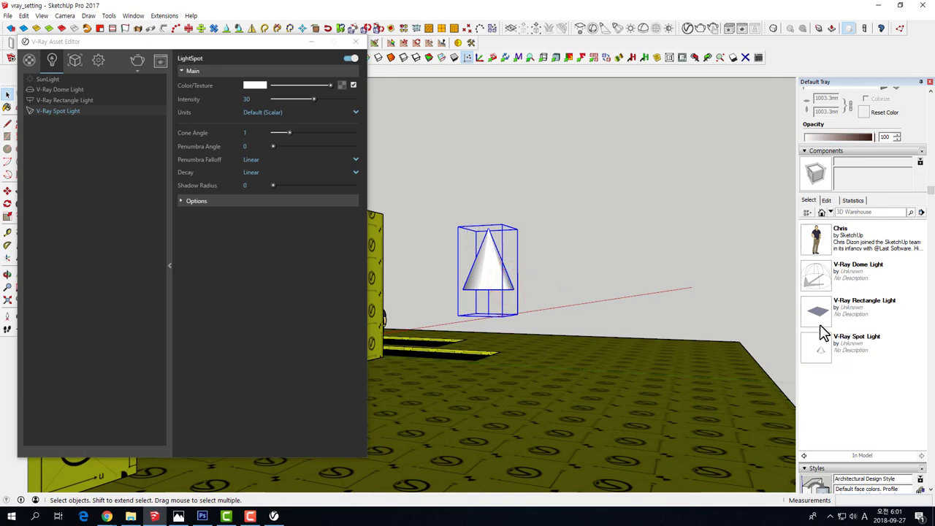
# - Delete the spot light and remove V-Ray Spot Light and V-Ray Rectangle Light from the Asset Editor
pyautogui.press('Delete')
pyautogui.rightClick(51, 111)
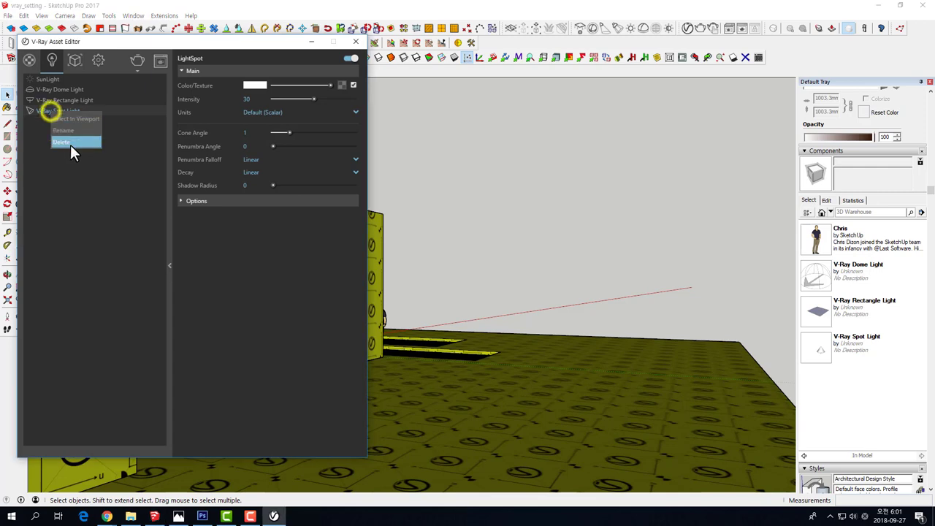
pyautogui.click(71, 143)
pyautogui.rightClick(49, 101)
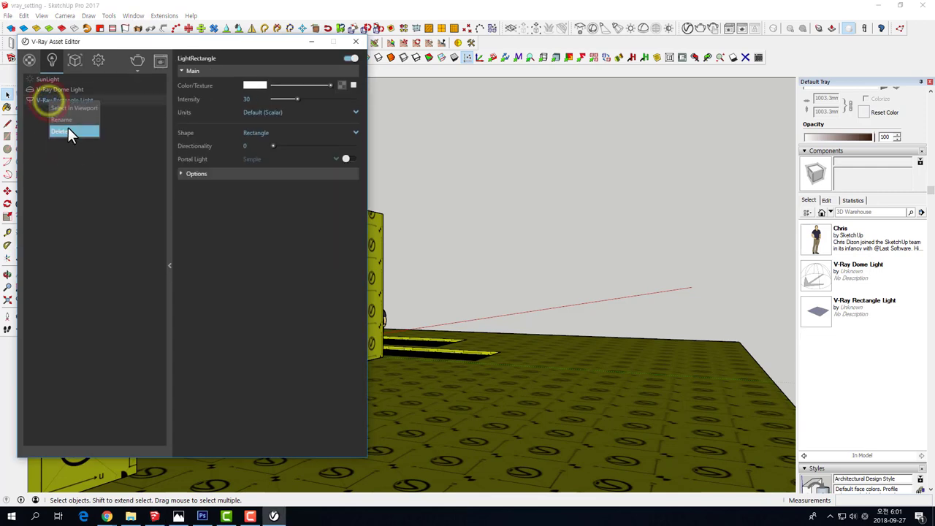
pyautogui.click(59, 132)
# - Switch to the Scene 3 camera view and move the light editor window aside
pyautogui.moveTo(512, 207)
pyautogui.mouseDown(button='middle')
pyautogui.moveTo(533, 275)
pyautogui.moveTo(457, 275)
pyautogui.moveTo(681, 280)
pyautogui.moveTo(490, 265)
pyautogui.moveTo(573, 267)
pyautogui.mouseUp(button='middle')
pyautogui.scroll(-3, 541, 270)
pyautogui.scroll(2, 504, 268)
pyautogui.scroll(2, 572, 263)
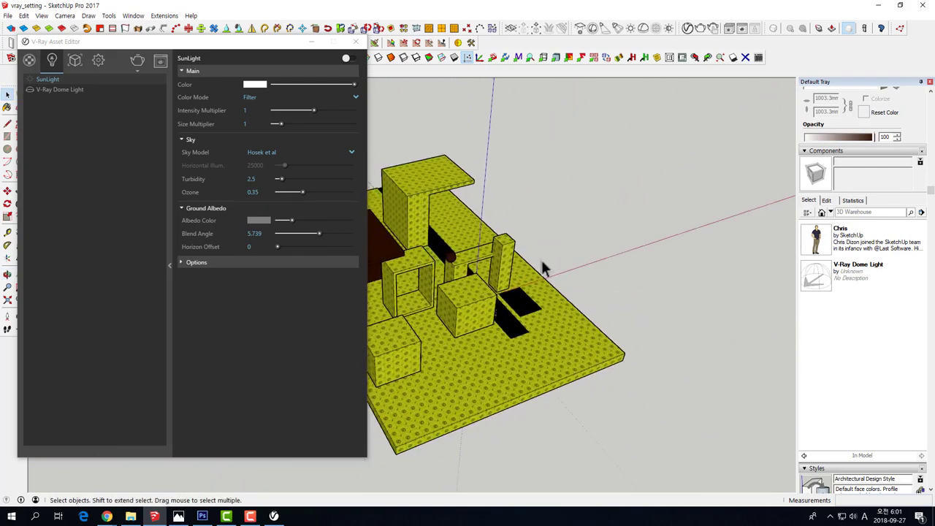
pyautogui.scroll(3, 581, 288)
pyautogui.scroll(2, 585, 299)
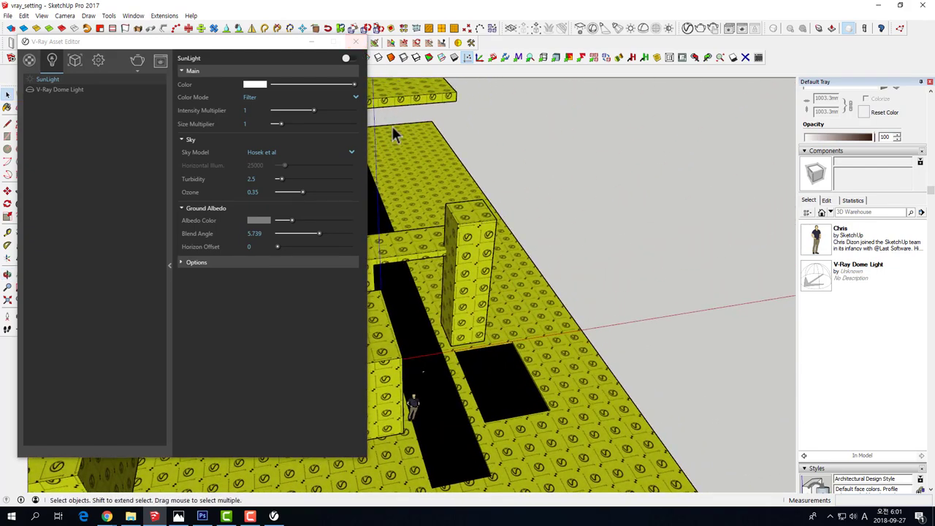
pyautogui.moveTo(380, 212)
pyautogui.mouseDown(button='middle')
pyautogui.moveTo(409, 146)
pyautogui.moveTo(404, 127)
pyautogui.mouseUp(button='middle')
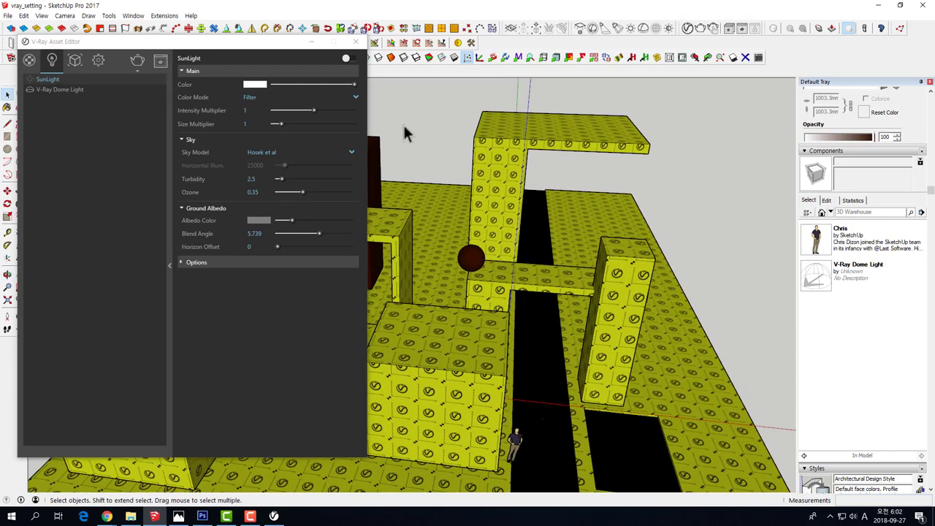
pyautogui.moveTo(277, 40)
pyautogui.mouseDown()
pyautogui.moveTo(353, 45)
pyautogui.moveTo(351, 142)
pyautogui.mouseUp()
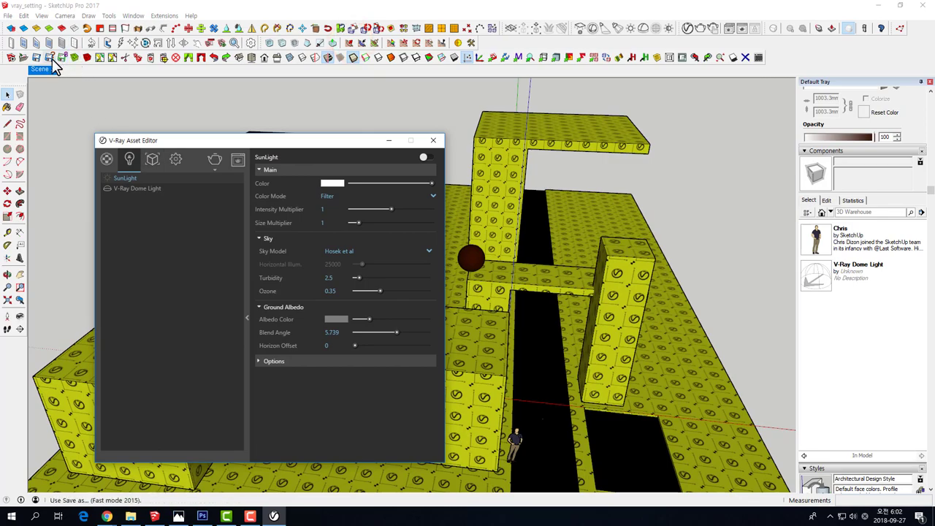
pyautogui.click(35, 70)
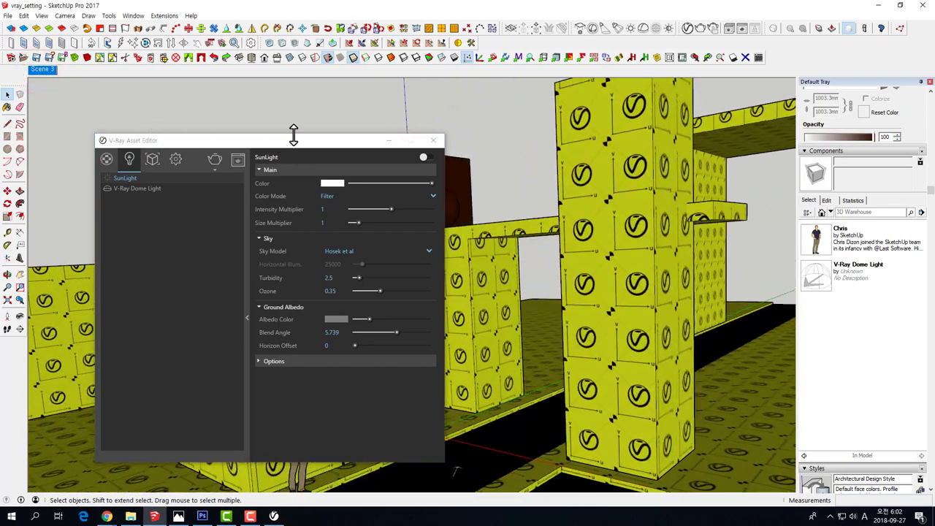
pyautogui.moveTo(312, 141); pyautogui.dragTo(230, 70)
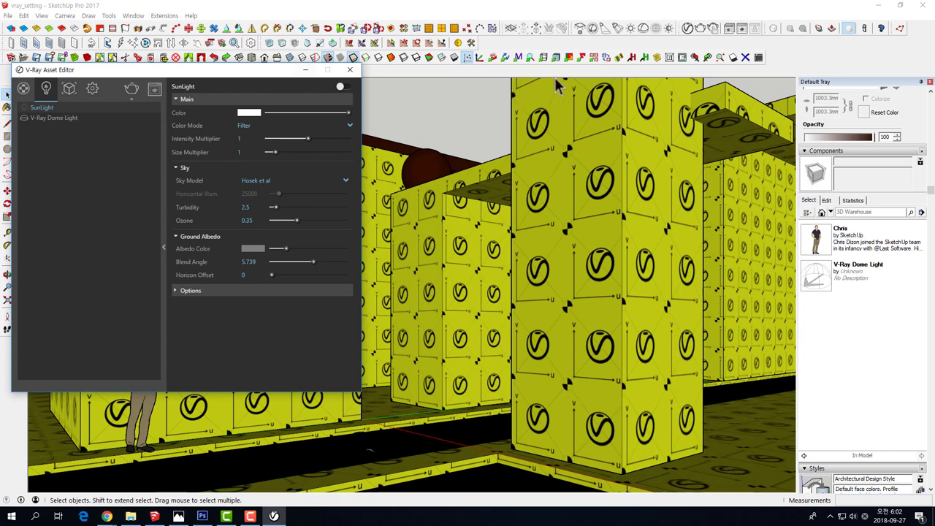
# - Place a spot light on the floor strip and lift it upward with Move
pyautogui.click(605, 28)
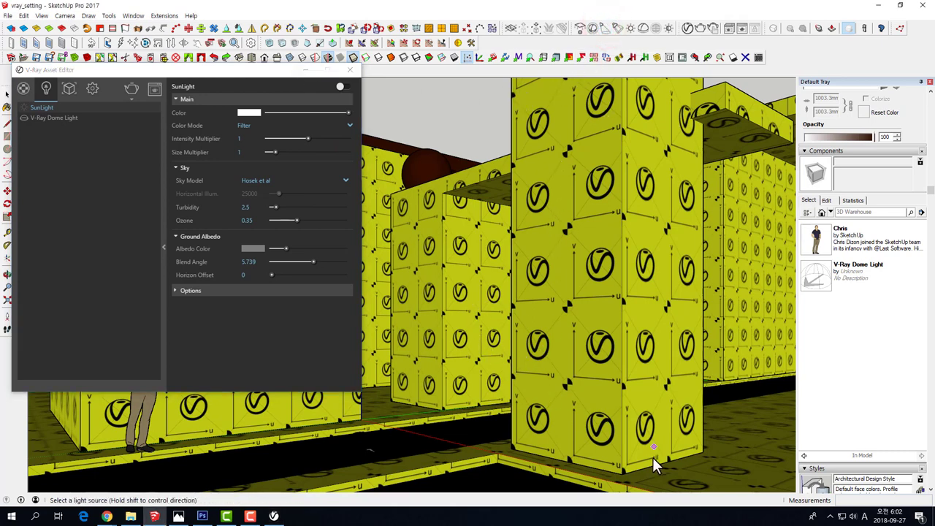
pyautogui.click(405, 465)
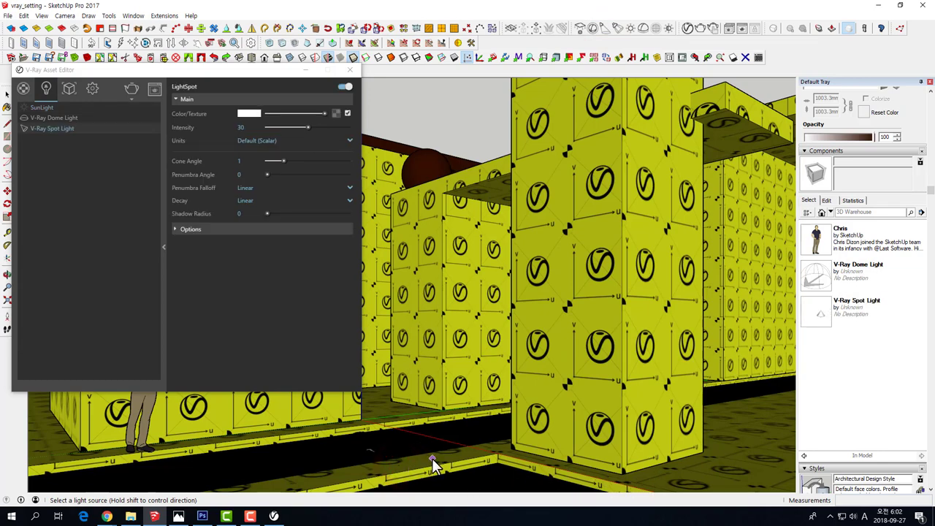
pyautogui.scroll(3, 424, 432)
pyautogui.moveTo(454, 326)
pyautogui.mouseDown(button='middle')
pyautogui.moveTo(448, 417)
pyautogui.moveTo(428, 406)
pyautogui.moveTo(429, 355)
pyautogui.moveTo(536, 393)
pyautogui.mouseUp(button='middle')
pyautogui.moveTo(465, 283)
pyautogui.mouseDown(button='middle')
pyautogui.moveTo(515, 316)
pyautogui.moveTo(591, 292)
pyautogui.moveTo(575, 365)
pyautogui.moveTo(642, 331)
pyautogui.mouseUp(button='middle')
pyautogui.press('m')
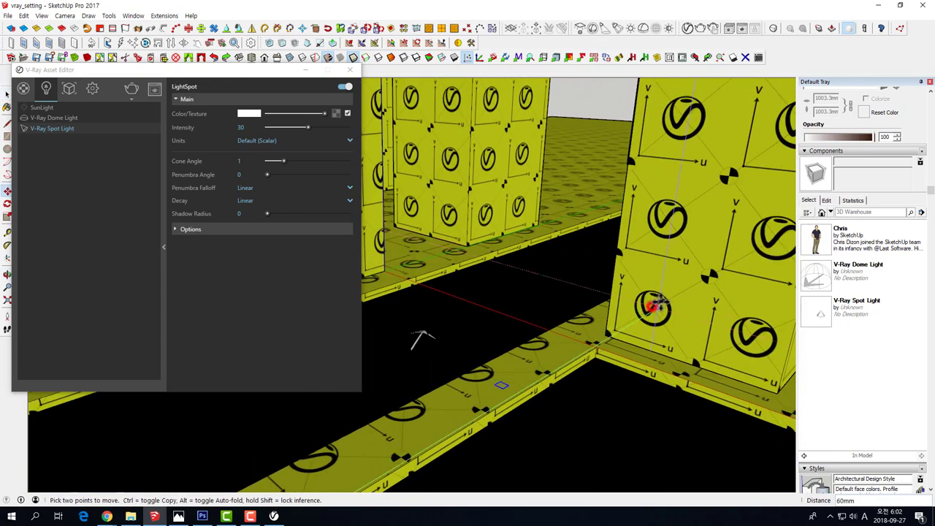
pyautogui.click(649, 307)
pyautogui.moveTo(420, 338); pyautogui.dragTo(495, 358, button='middle')
pyautogui.press('space')
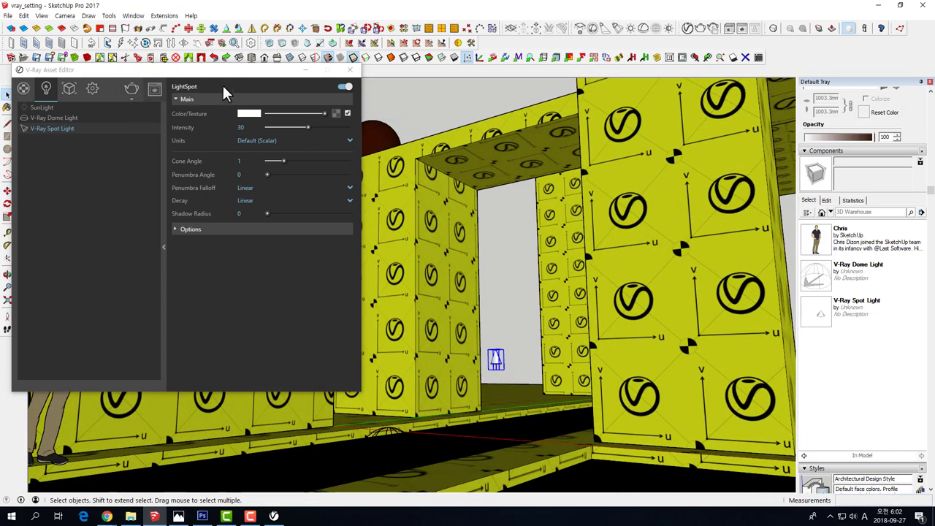
# - Place a second spot light under the doorway lintel and select it
pyautogui.click(606, 28)
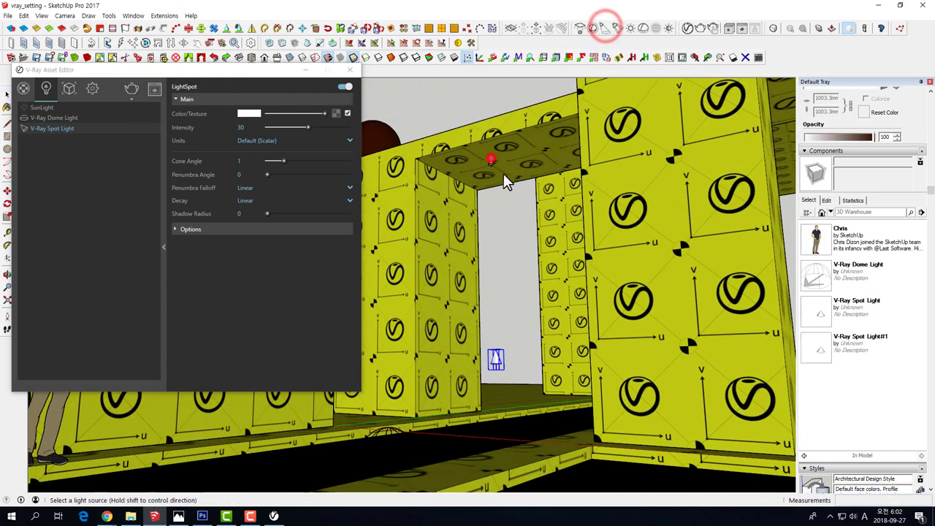
pyautogui.click(487, 157)
pyautogui.scroll(3, 501, 168)
pyautogui.scroll(-4, 497, 162)
pyautogui.moveTo(492, 157); pyautogui.dragTo(476, 206, button='middle')
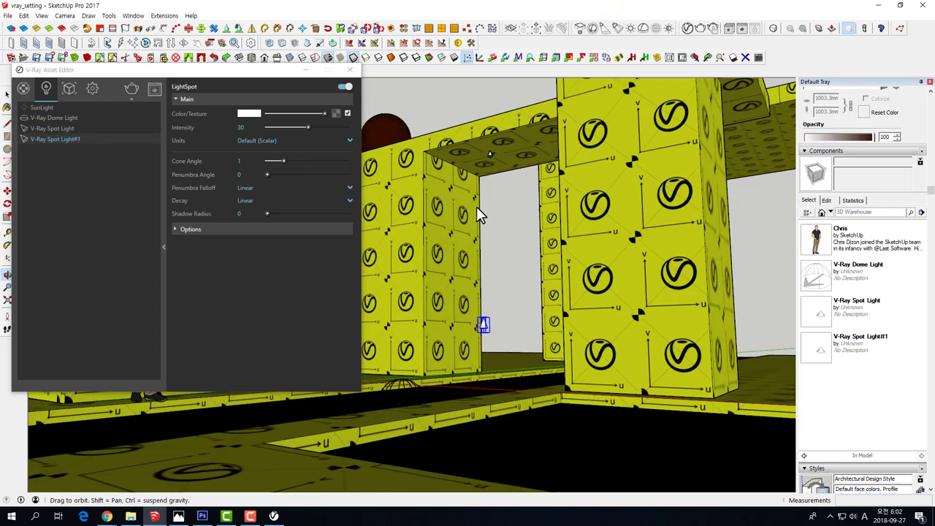
pyautogui.press('space')
pyautogui.click(483, 325)
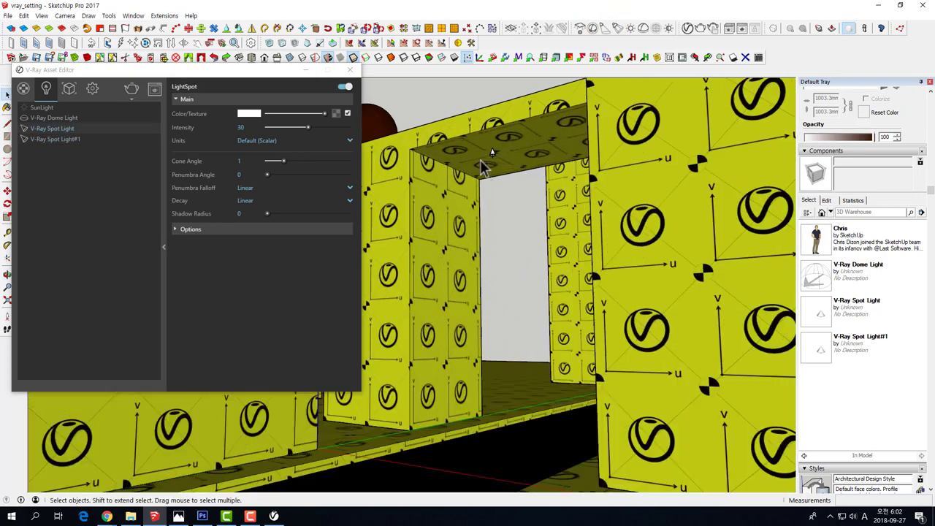
pyautogui.scroll(4, 486, 159)
pyautogui.click(492, 131)
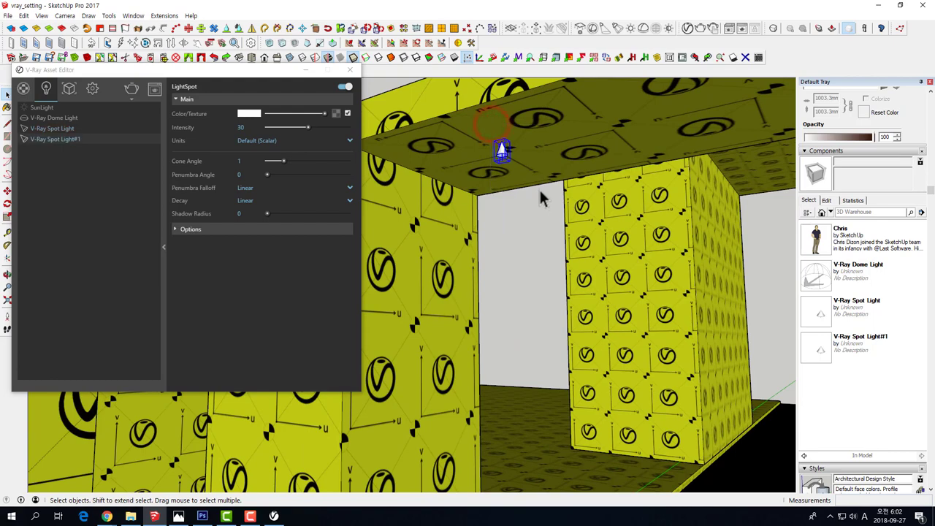
pyautogui.moveTo(533, 193); pyautogui.dragTo(568, 169, button='middle')
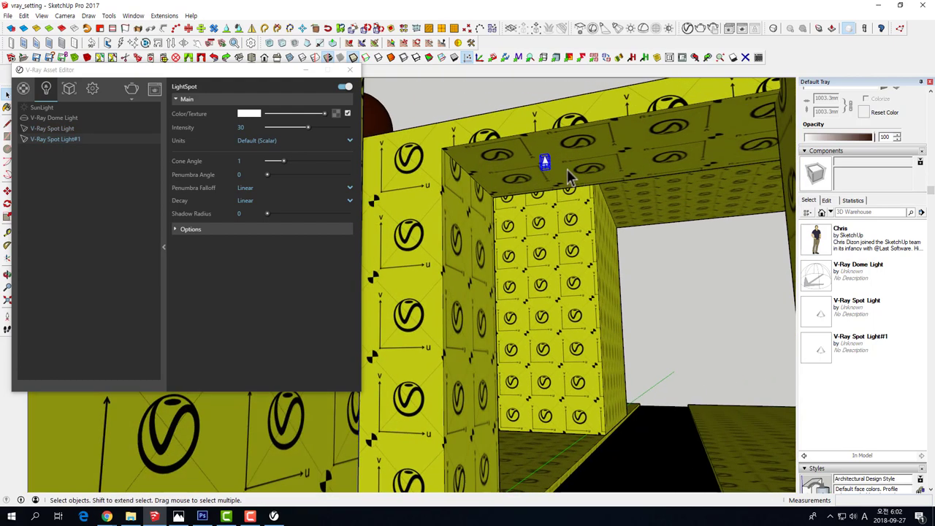
# - Enlarge the lintel spot light with Scale and move it down into the passage
pyautogui.press('s')
pyautogui.moveTo(549, 166); pyautogui.dragTo(591, 205)
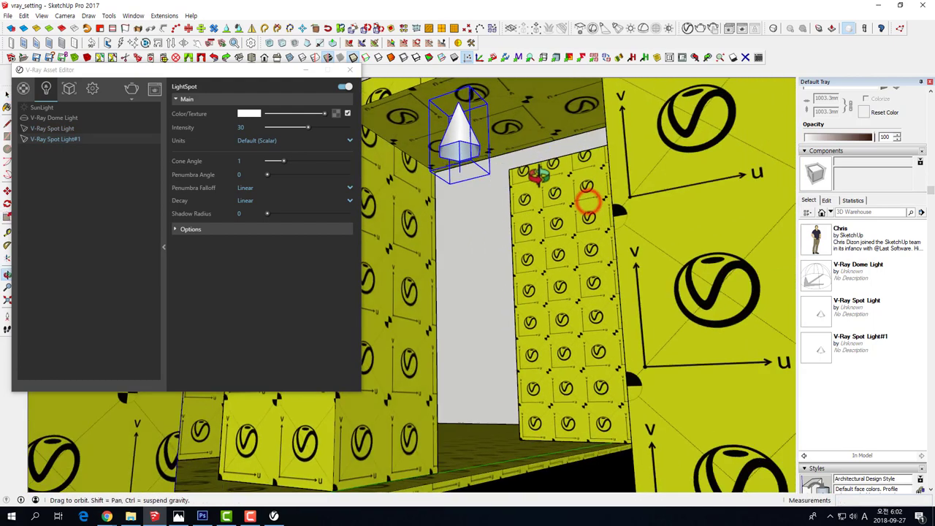
pyautogui.moveTo(591, 205)
pyautogui.mouseDown(button='middle')
pyautogui.moveTo(511, 196)
pyautogui.moveTo(590, 329)
pyautogui.moveTo(553, 254)
pyautogui.moveTo(549, 290)
pyautogui.moveTo(563, 318)
pyautogui.moveTo(553, 389)
pyautogui.mouseUp(button='middle')
pyautogui.press('m')
pyautogui.click(553, 390)
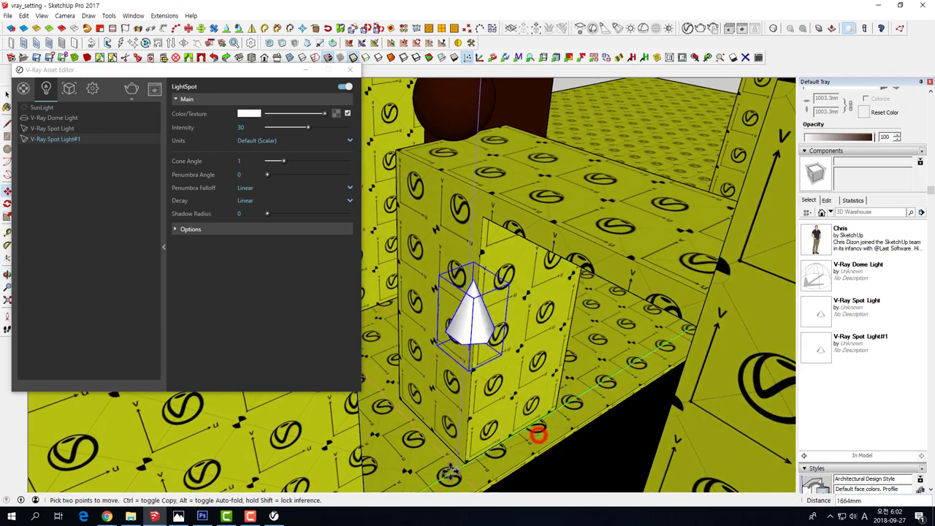
pyautogui.moveTo(392, 420)
pyautogui.mouseDown(button='middle')
pyautogui.moveTo(516, 397)
pyautogui.moveTo(463, 468)
pyautogui.moveTo(512, 386)
pyautogui.moveTo(488, 369)
pyautogui.moveTo(475, 273)
pyautogui.moveTo(449, 183)
pyautogui.moveTo(498, 233)
pyautogui.moveTo(491, 212)
pyautogui.moveTo(502, 216)
pyautogui.mouseUp(button='middle')
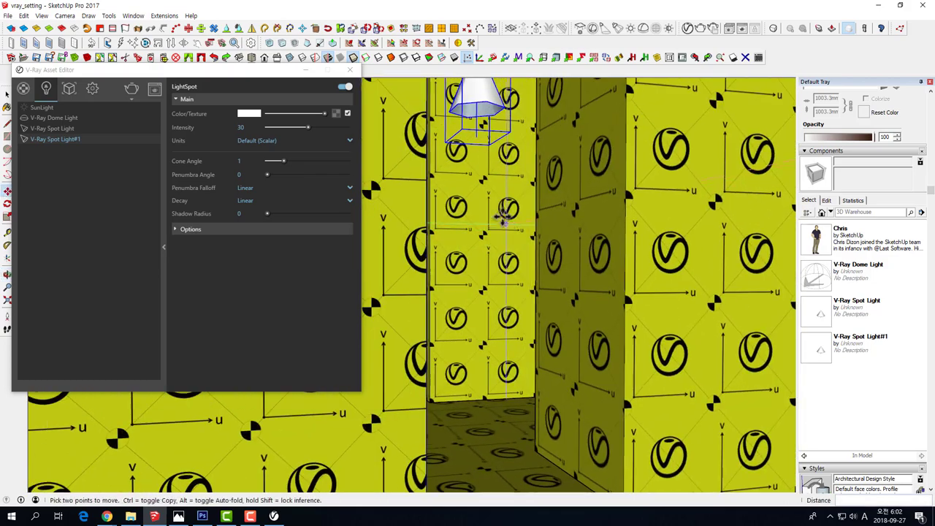
# - Test-render the spot light from the Asset Editor and close the frame buffer
pyautogui.click(130, 89)
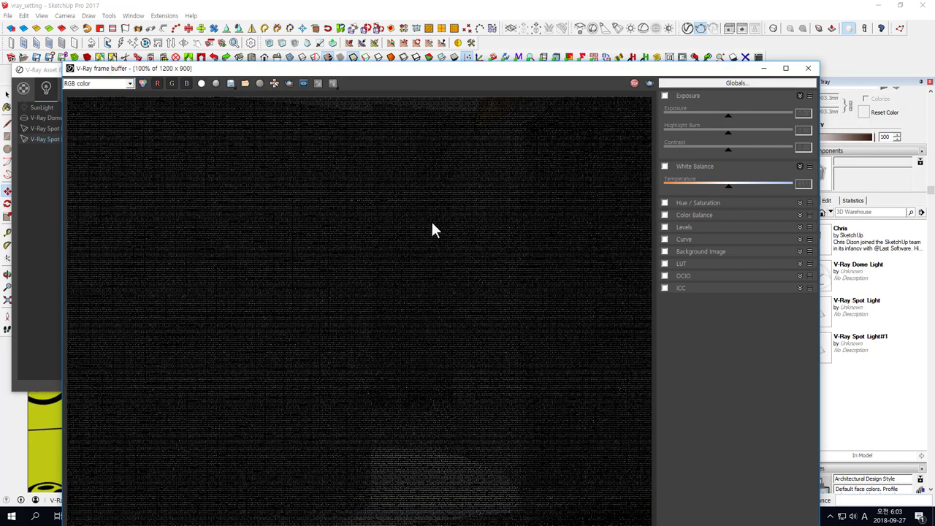
pyautogui.scroll(-1, 483, 248)
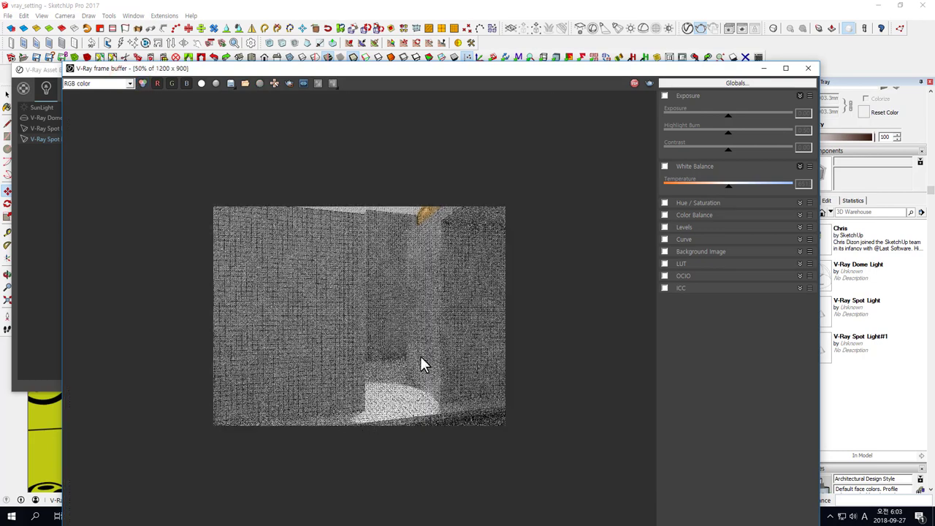
pyautogui.click(808, 68)
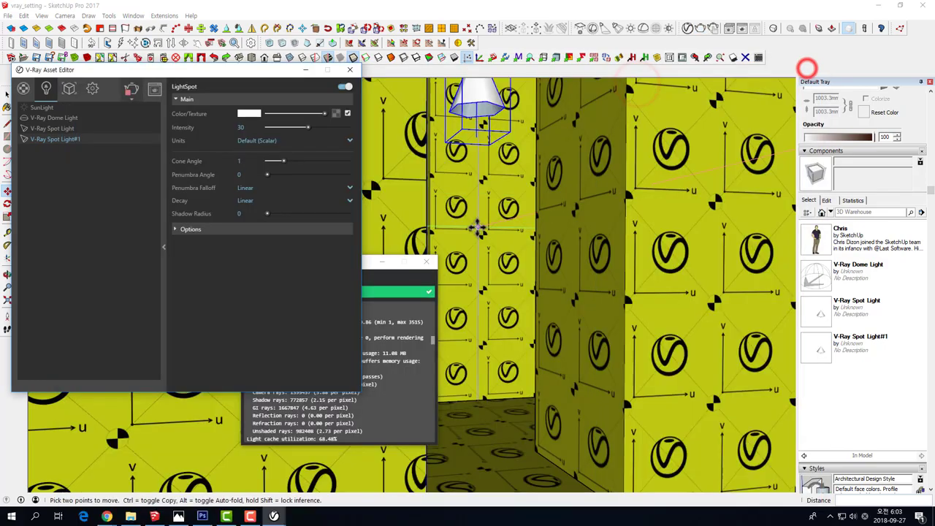
# - Shift the spot light right beside the tall block, re-render, then stop the render
pyautogui.moveTo(478, 282)
pyautogui.mouseDown(button='middle')
pyautogui.moveTo(484, 311)
pyautogui.moveTo(482, 281)
pyautogui.moveTo(508, 332)
pyautogui.moveTo(490, 219)
pyautogui.moveTo(482, 248)
pyautogui.mouseUp(button='middle')
pyautogui.moveTo(476, 424); pyautogui.dragTo(493, 416)
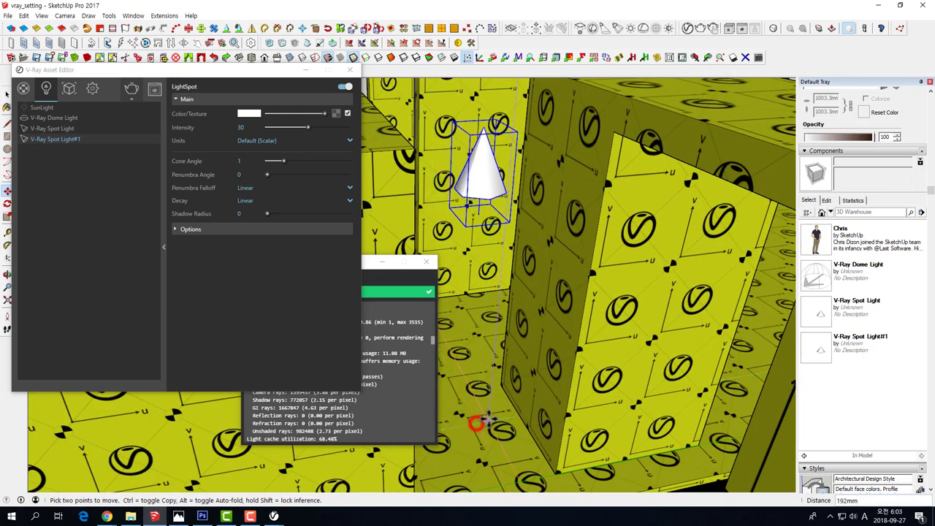
pyautogui.press('space')
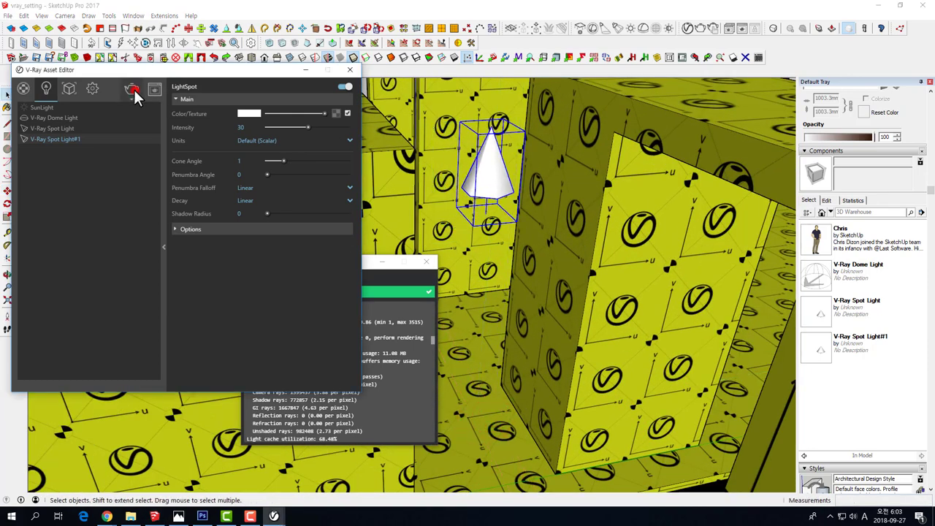
pyautogui.click(132, 89)
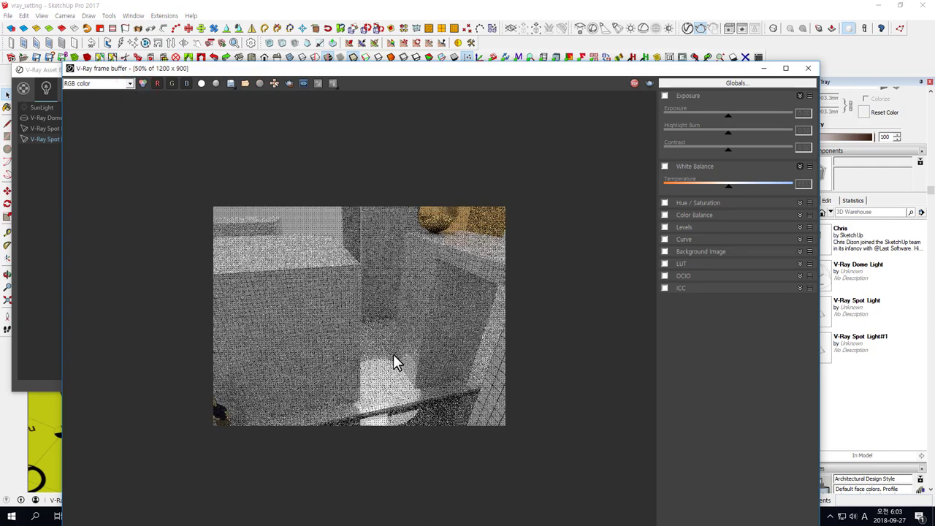
pyautogui.doubleClick(407, 408)
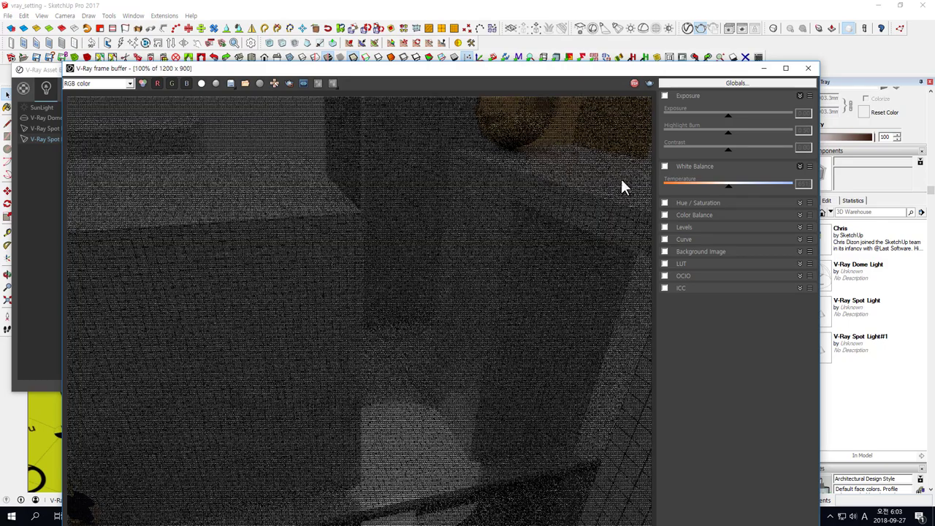
pyautogui.click(635, 83)
# - Zoom the viewport closer, render the passage, and stop the progressive render
pyautogui.click(808, 68)
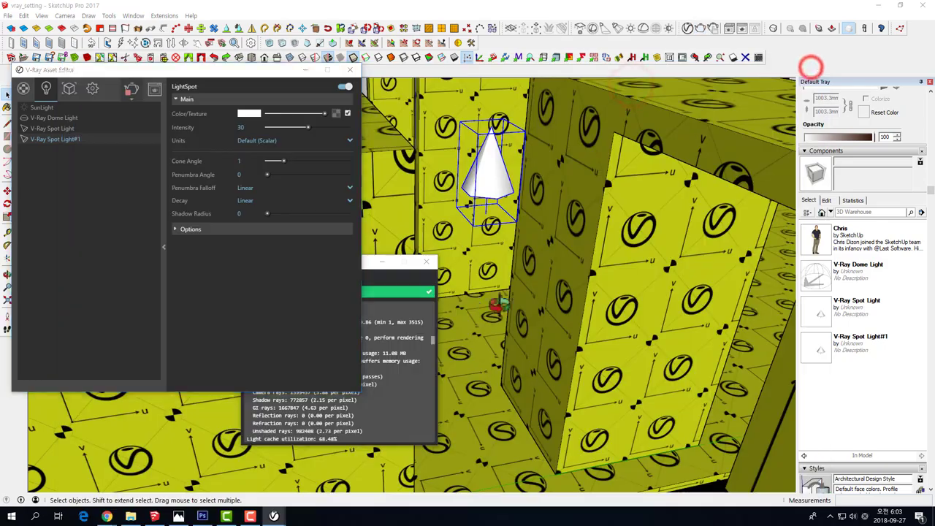
pyautogui.scroll(3, 532, 285)
pyautogui.scroll(2, 511, 361)
pyautogui.scroll(-1, 546, 400)
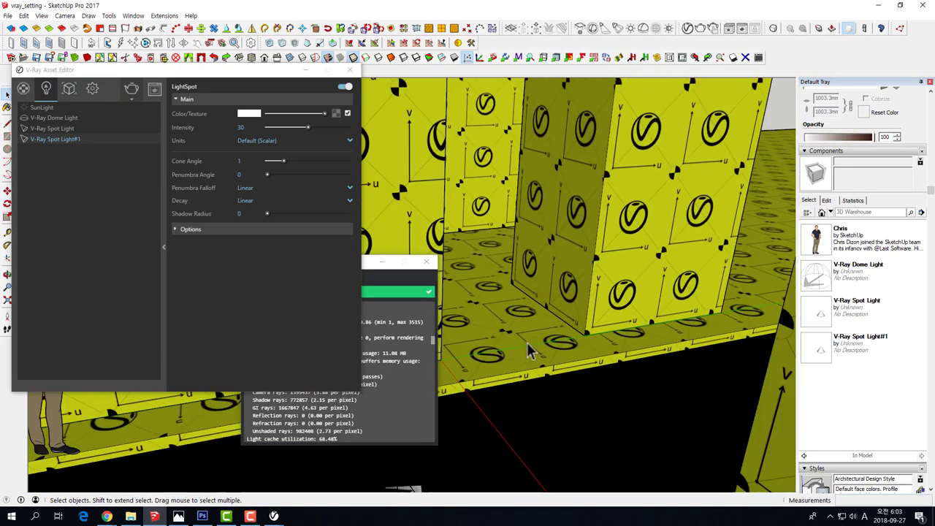
pyautogui.click(131, 88)
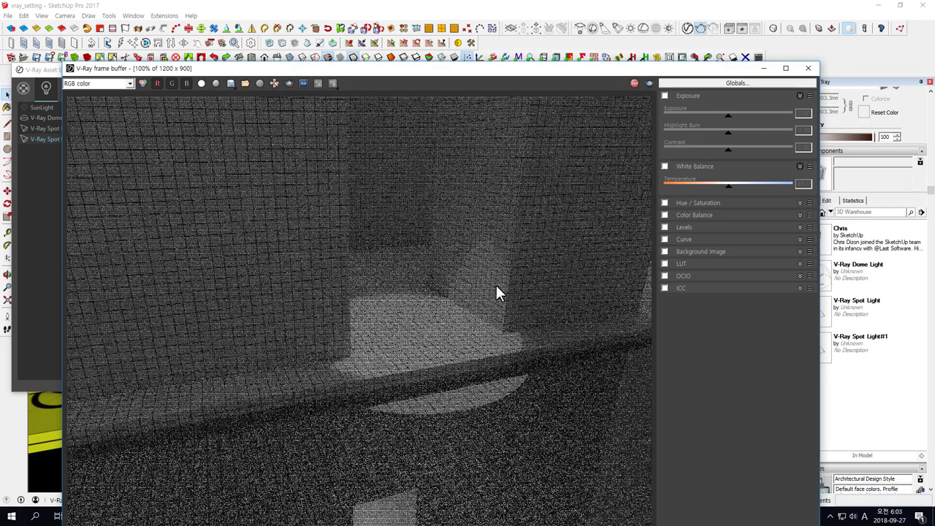
pyautogui.click(634, 83)
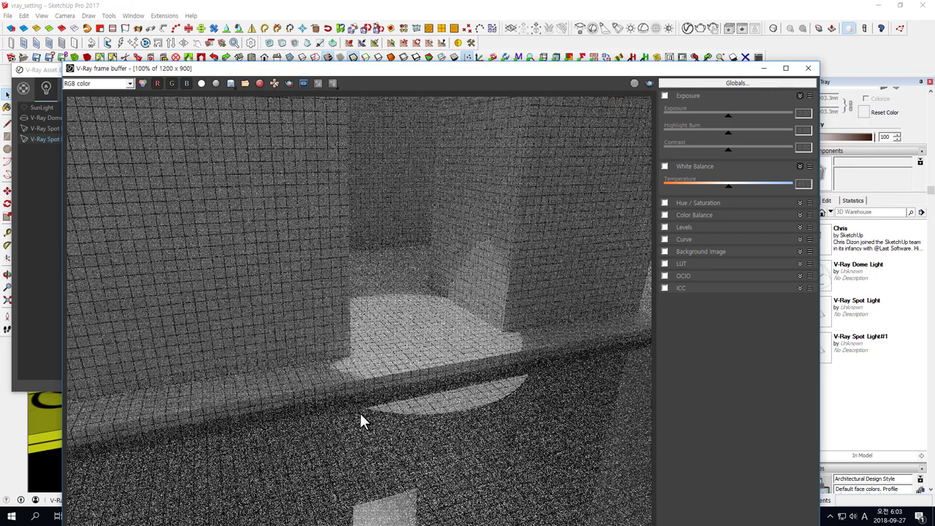
# - Zoom the frame buffer in on the spot light's floor pool and back to 100%
pyautogui.scroll(1, 324, 369)
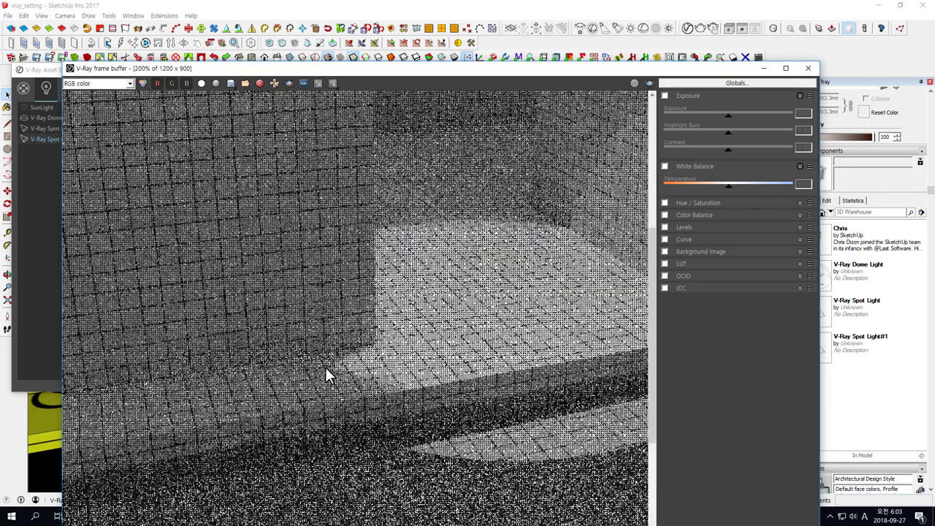
pyautogui.scroll(1, 325, 367)
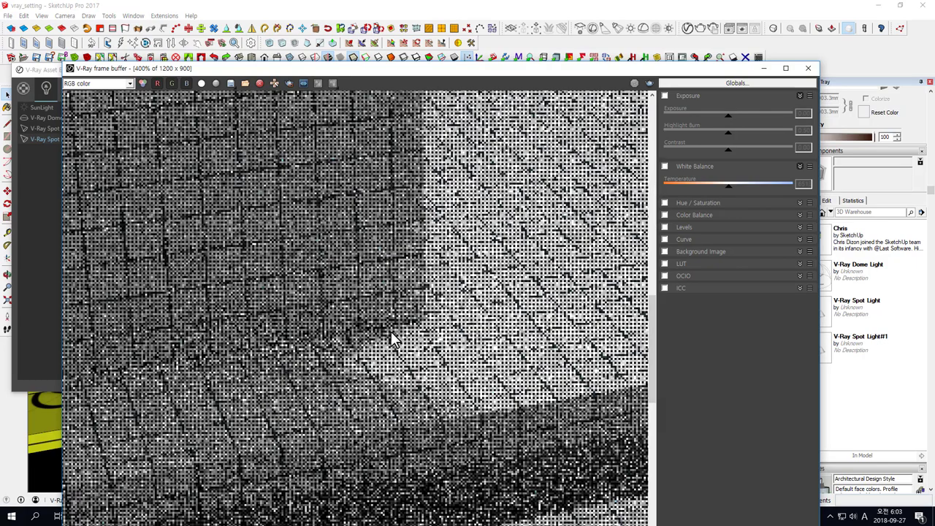
pyautogui.scroll(-1, 353, 359)
# - Close the V-Ray frame buffer, Asset Editor and progress window
pyautogui.scroll(-1, 351, 362)
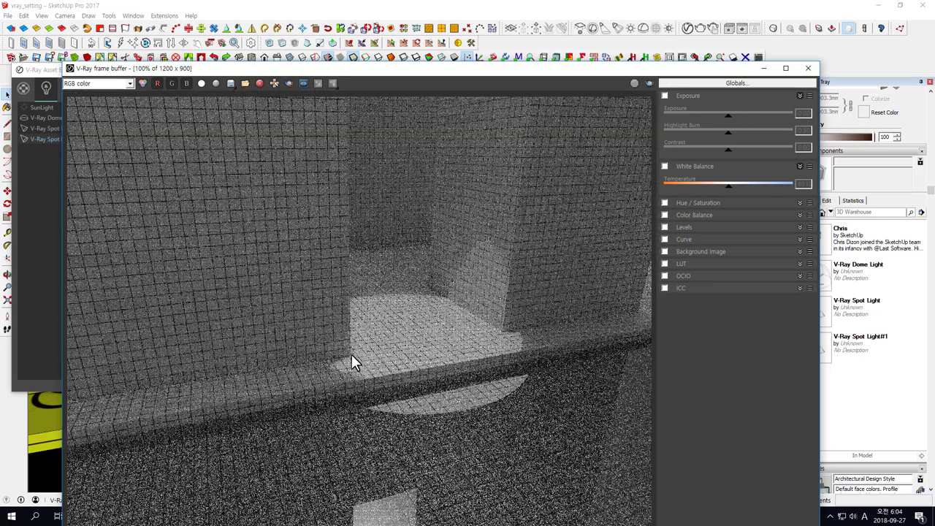
pyautogui.click(809, 68)
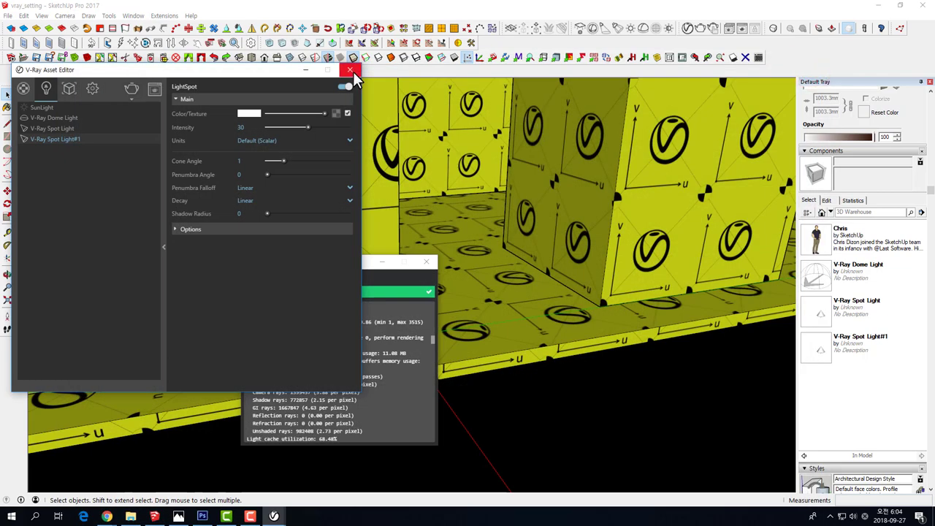
pyautogui.click(352, 71)
pyautogui.click(427, 261)
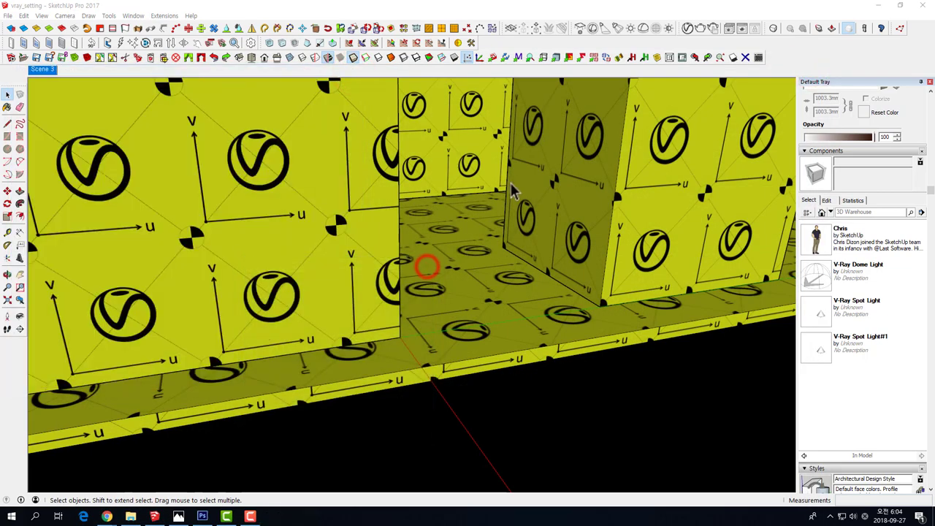
# - Draw a rectangle on the tall block's side face and pull it out into a small ledge
pyautogui.moveTo(428, 265)
pyautogui.mouseDown(button='middle')
pyautogui.moveTo(556, 189)
pyautogui.moveTo(538, 291)
pyautogui.mouseUp(button='middle')
pyautogui.scroll(3, 539, 285)
pyautogui.click(536, 282)
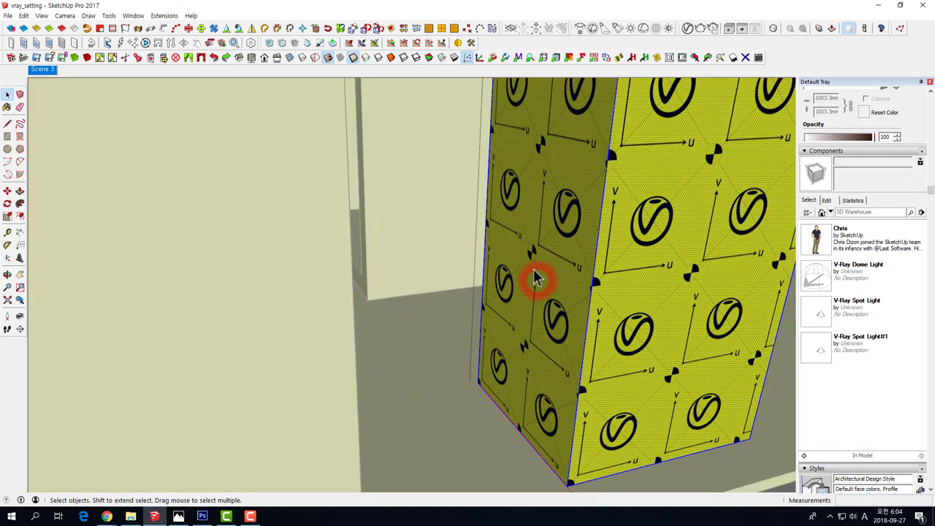
pyautogui.press('r')
pyautogui.click(520, 192)
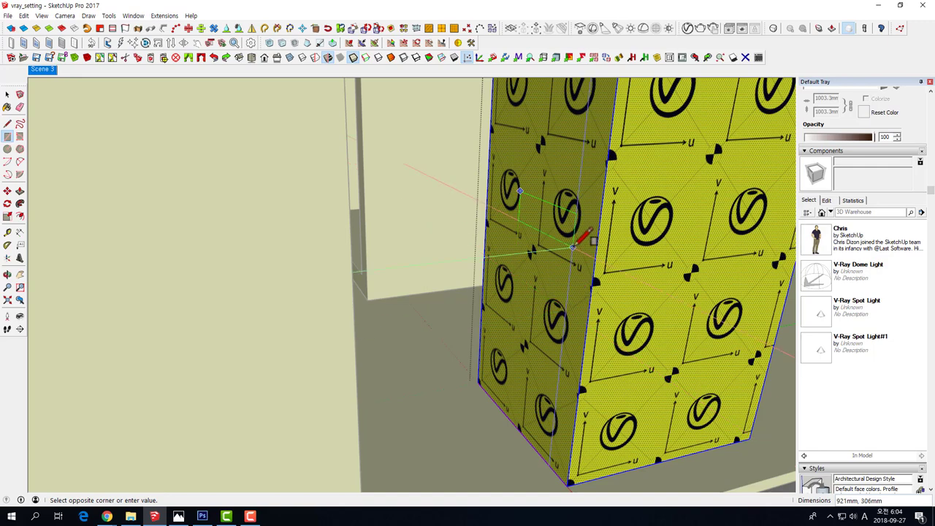
pyautogui.press('space')
pyautogui.press('p')
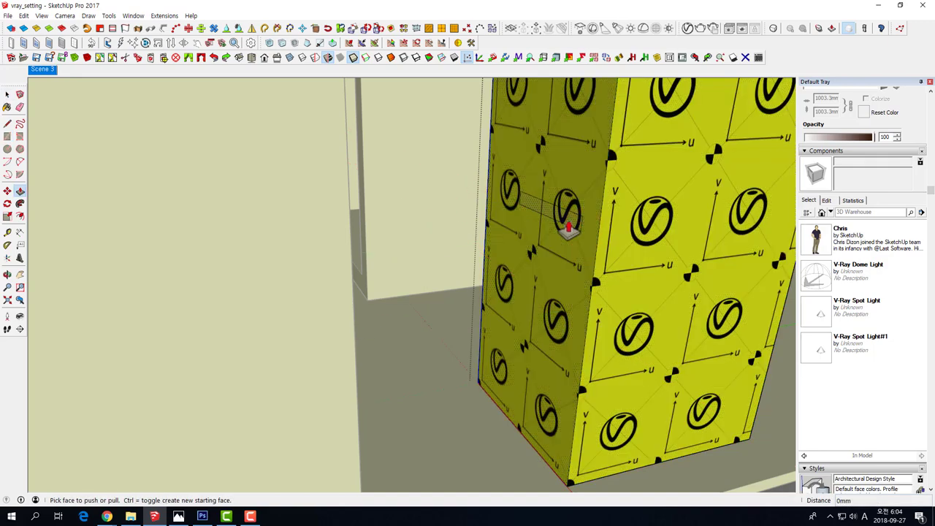
pyautogui.click(567, 220)
pyautogui.click(528, 249)
# - Orbit around the tall block to inspect the new ledge
pyautogui.press('space')
pyautogui.press('o')
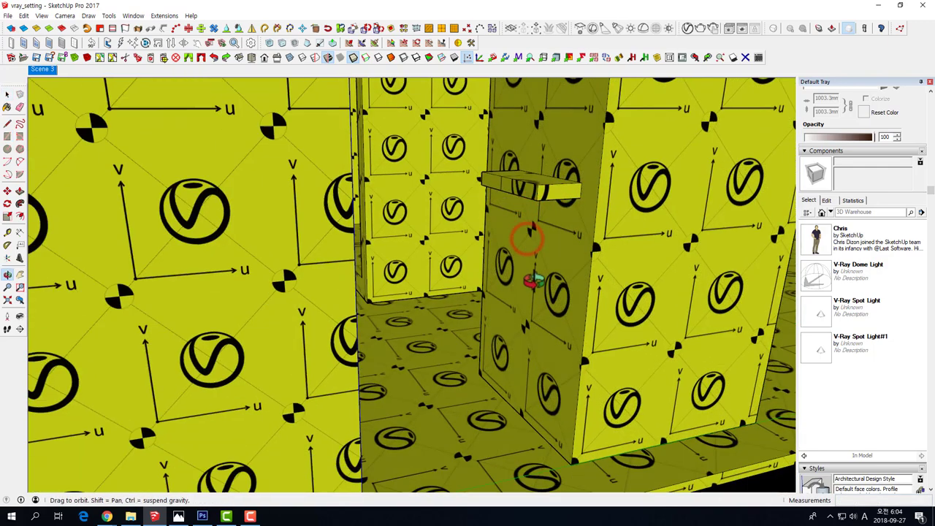
pyautogui.moveTo(529, 282); pyautogui.dragTo(536, 437)
pyautogui.scroll(-3, 526, 343)
pyautogui.press('space')
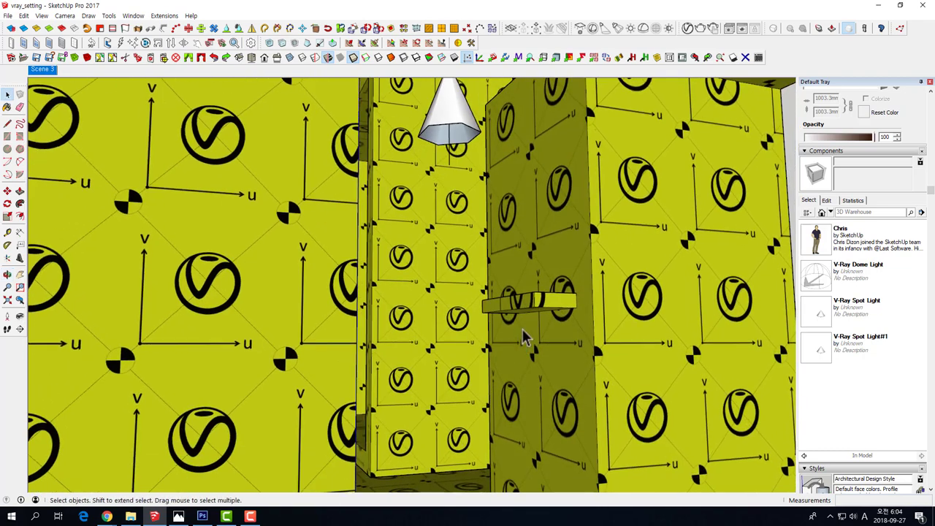
pyautogui.scroll(-3, 523, 321)
pyautogui.scroll(-2, 519, 305)
# - Move the small object lower down, then view along the passage floor
pyautogui.click(520, 305)
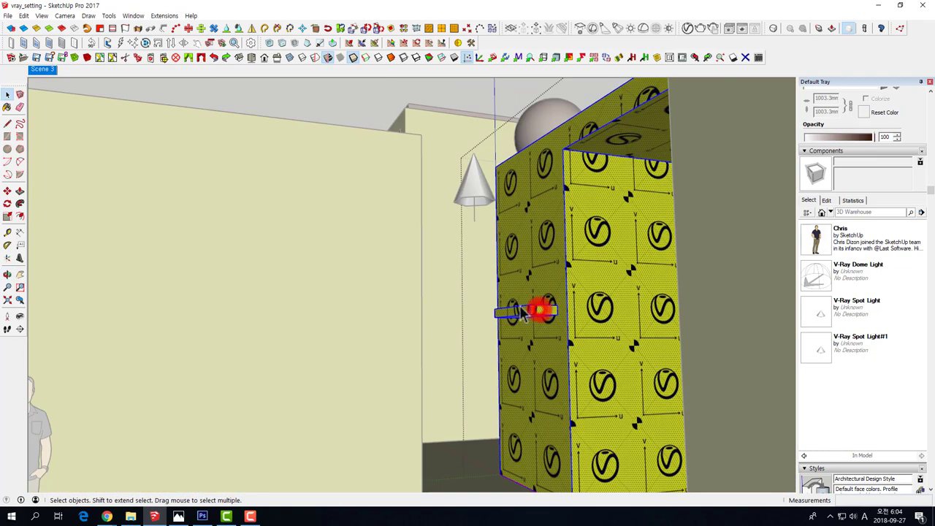
pyautogui.click(478, 286)
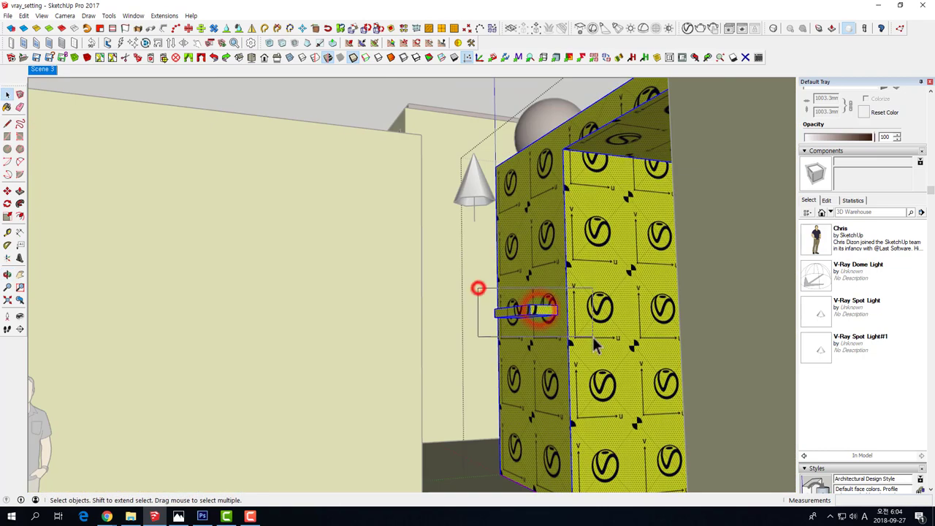
pyautogui.press('m')
pyautogui.click(527, 338)
pyautogui.click(534, 398)
pyautogui.press('space')
pyautogui.scroll(3, 534, 398)
pyautogui.moveTo(534, 398)
pyautogui.mouseDown(button='middle')
pyautogui.moveTo(535, 369)
pyautogui.moveTo(512, 282)
pyautogui.moveTo(468, 270)
pyautogui.moveTo(478, 261)
pyautogui.mouseUp(button='middle')
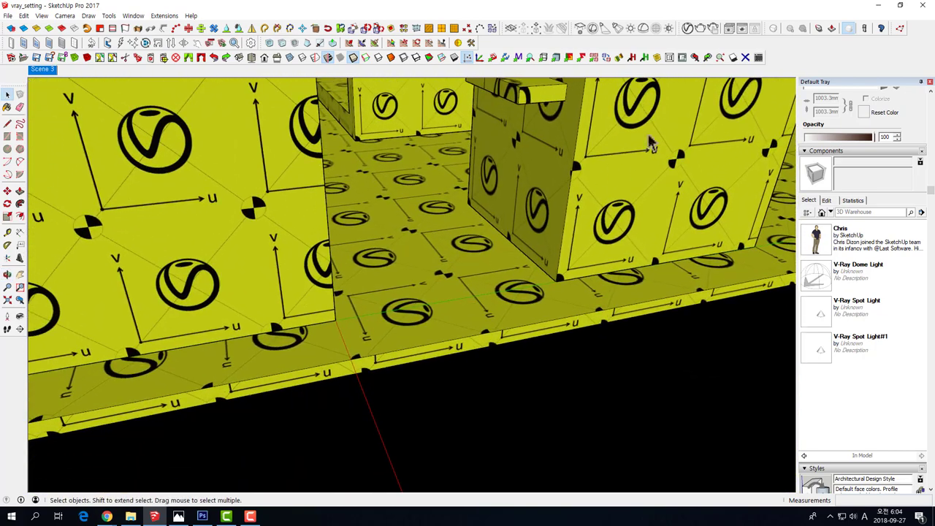
# - Render the passage with the new ledge, zoom the frame buffer in and out, then stop it
pyautogui.click(700, 29)
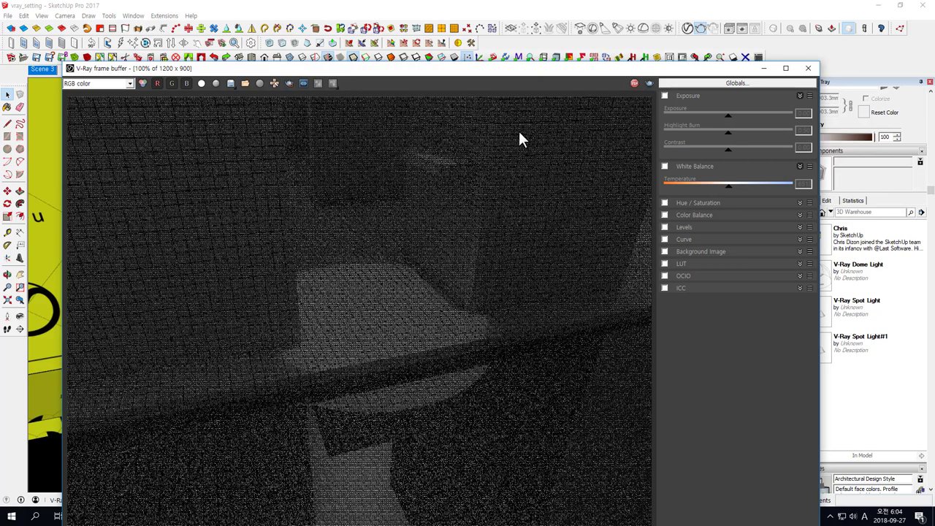
pyautogui.scroll(2, 424, 175)
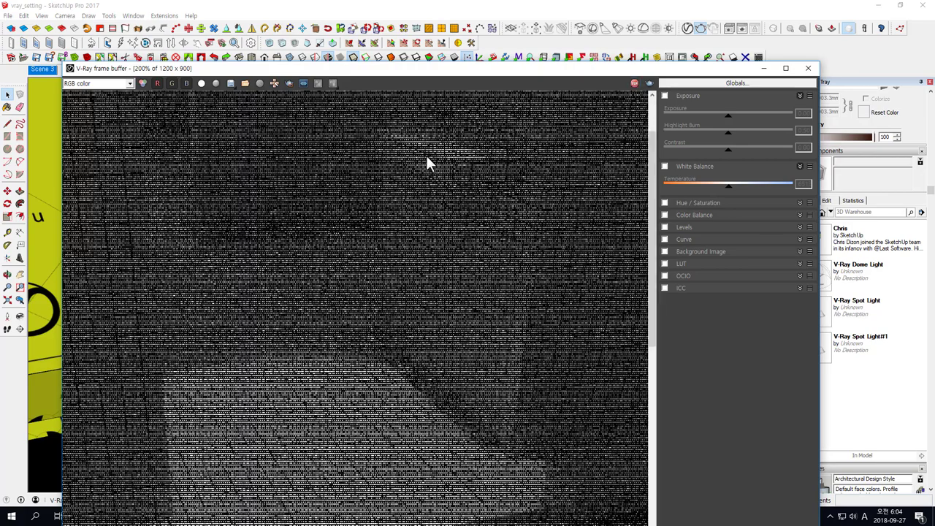
pyautogui.scroll(-2, 443, 182)
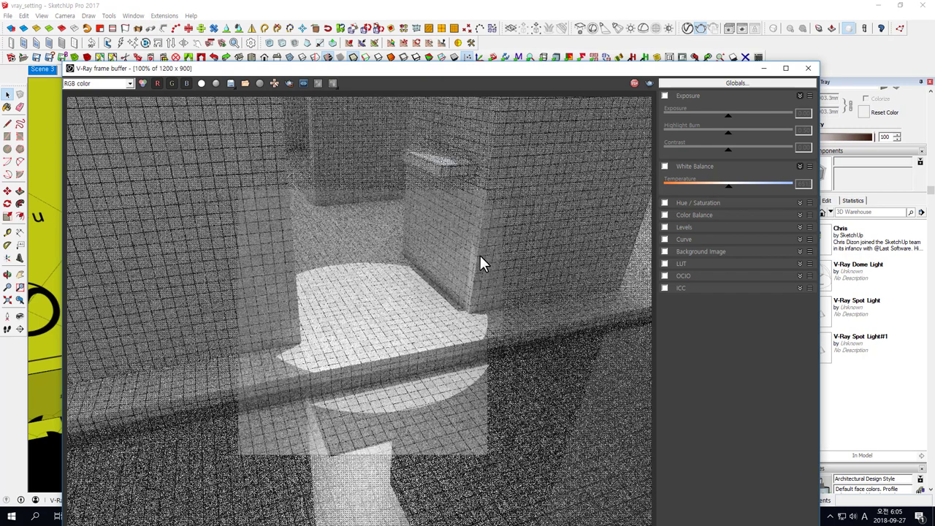
pyautogui.click(634, 83)
# - Close the render windows and set Spot Light#1's penumbra angle to 0.2
pyautogui.click(808, 68)
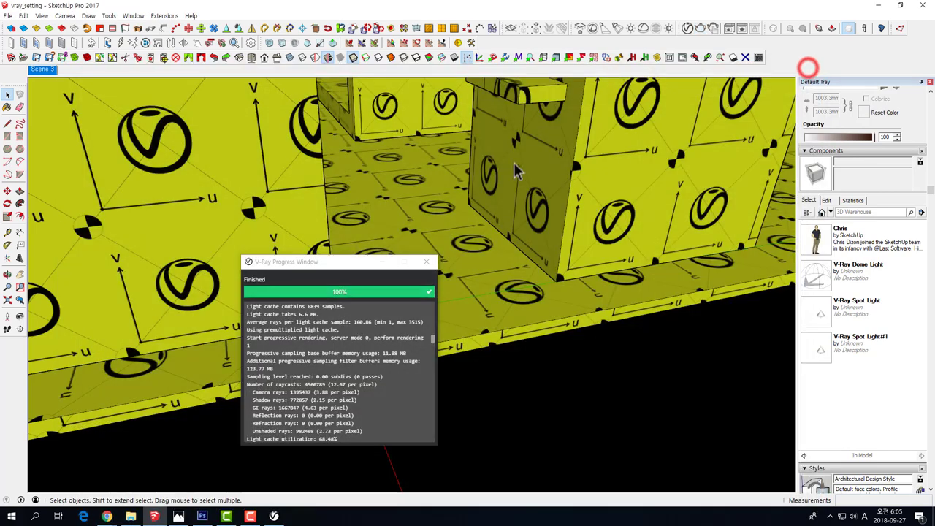
pyautogui.click(426, 262)
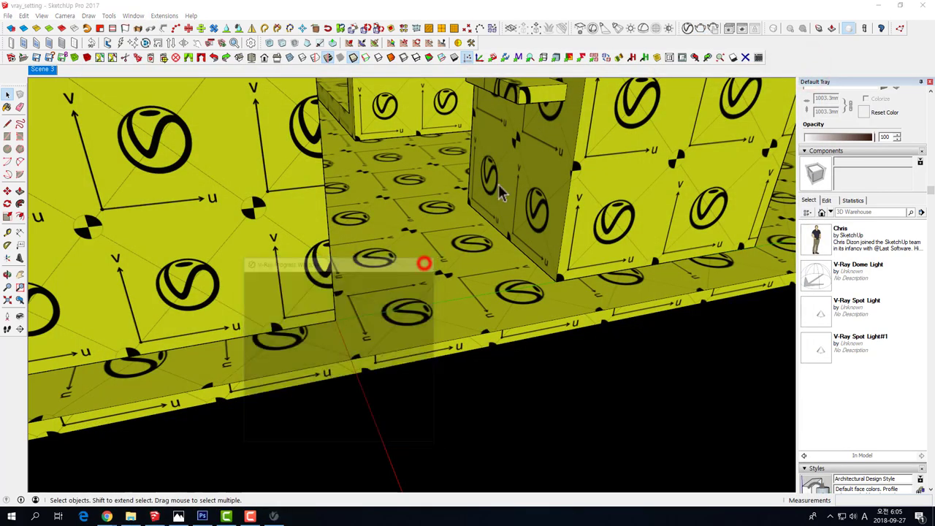
pyautogui.click(688, 30)
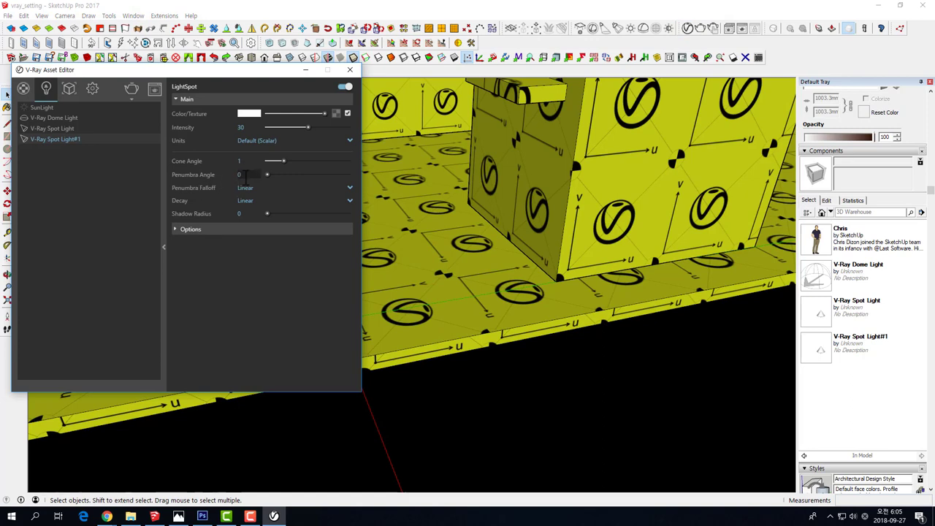
pyautogui.click(241, 176)
pyautogui.write('0.2')
# - Render with the softened 0.2 penumbra and close the frame buffer
pyautogui.click(131, 89)
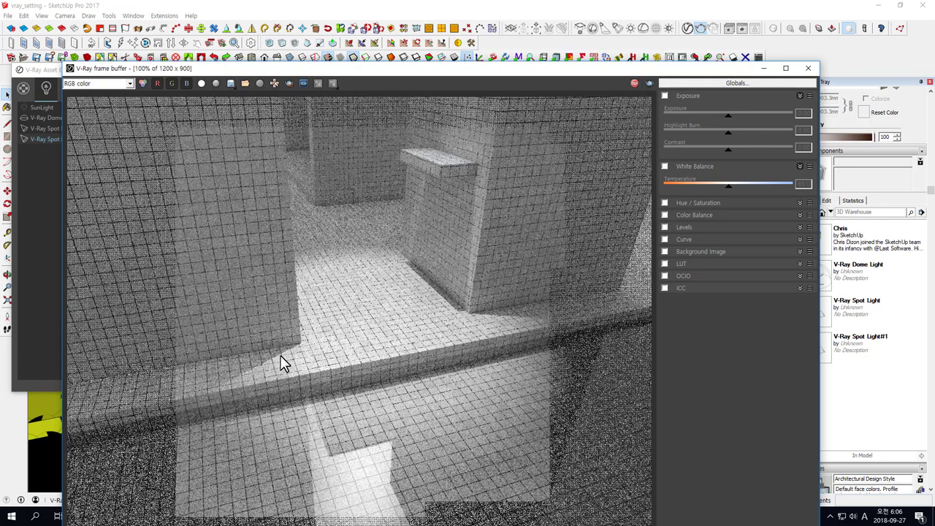
pyautogui.click(633, 86)
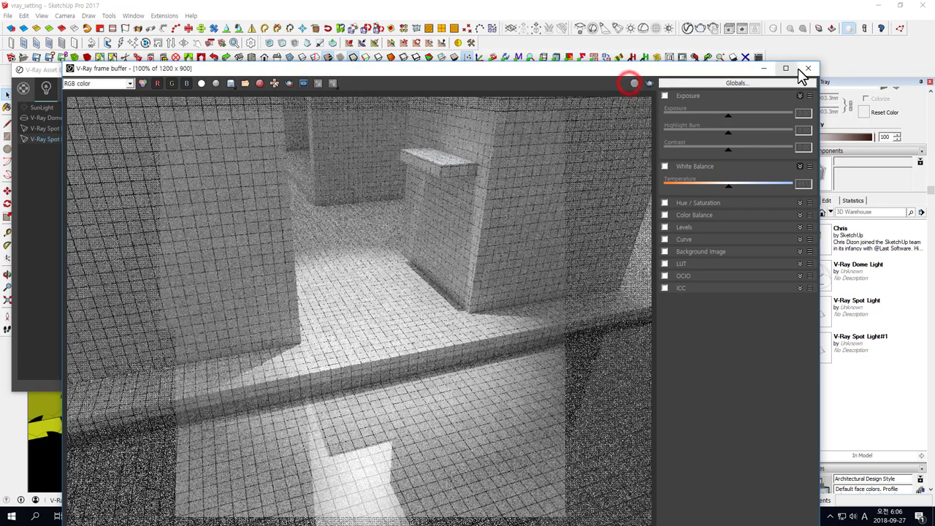
pyautogui.click(808, 68)
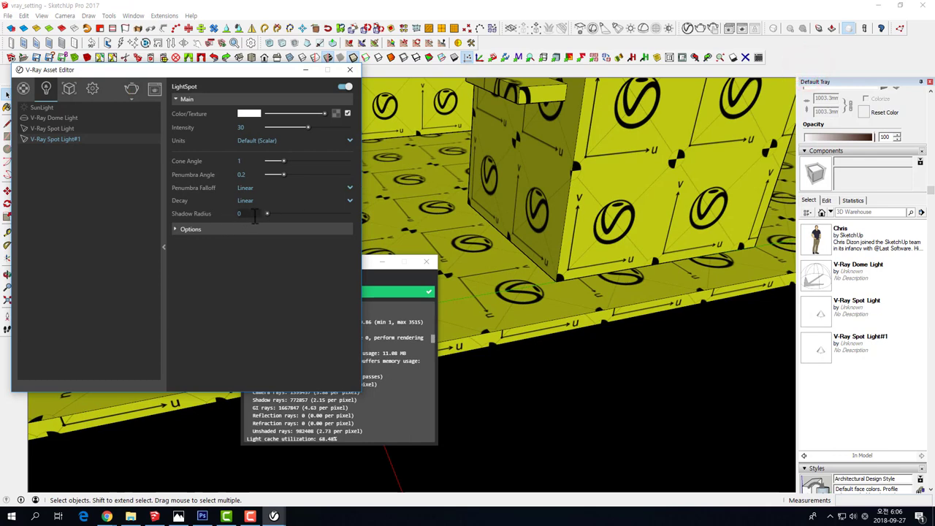
# - Set Spot Light#1's shadow radius to 5, re-render, and zoom the frame buffer to inspect shadows
pyautogui.click(246, 213)
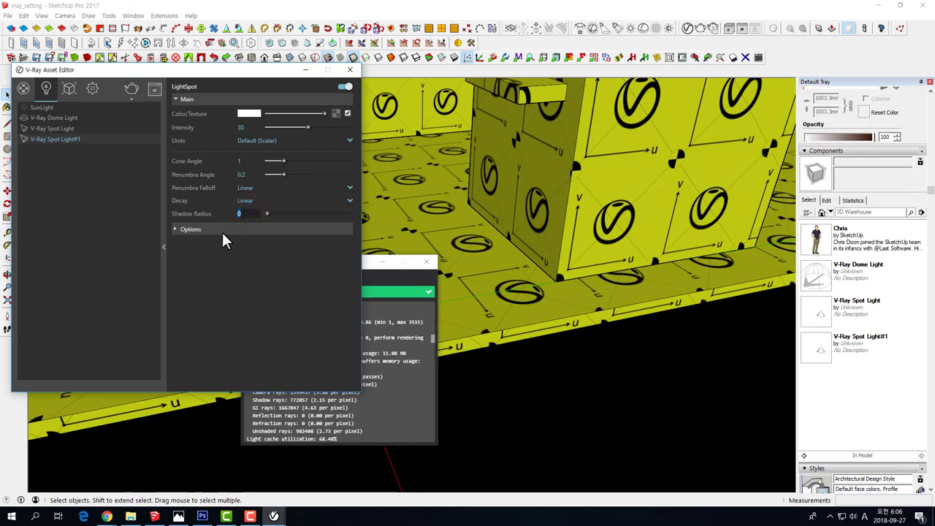
pyautogui.write('5')
pyautogui.press('Return')
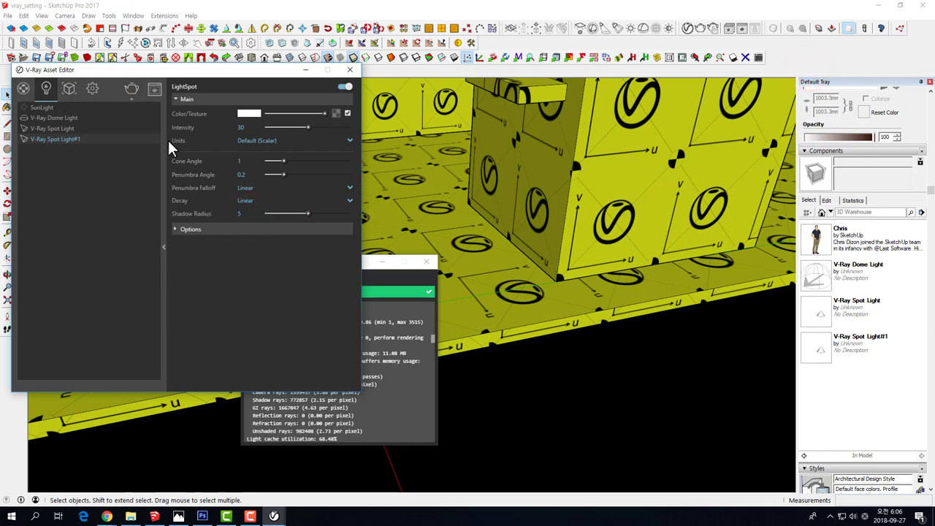
pyautogui.click(131, 89)
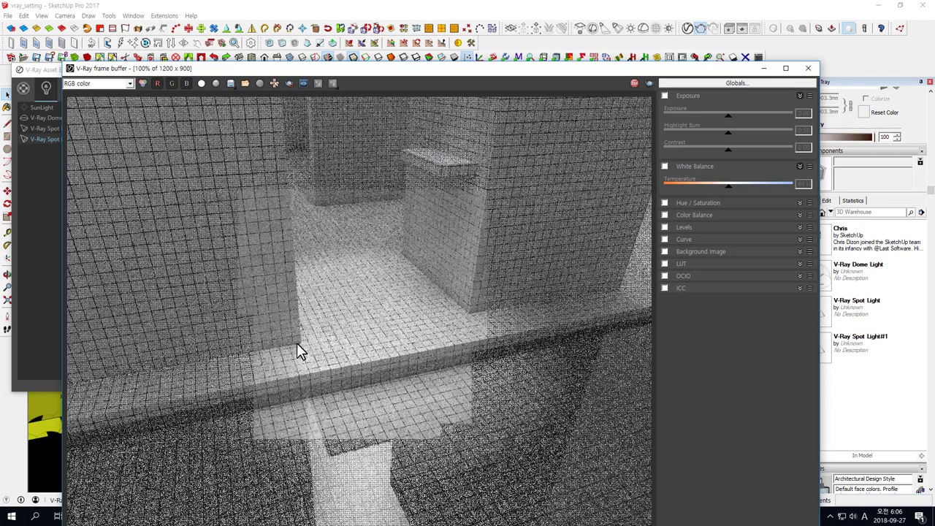
pyautogui.scroll(2, 293, 348)
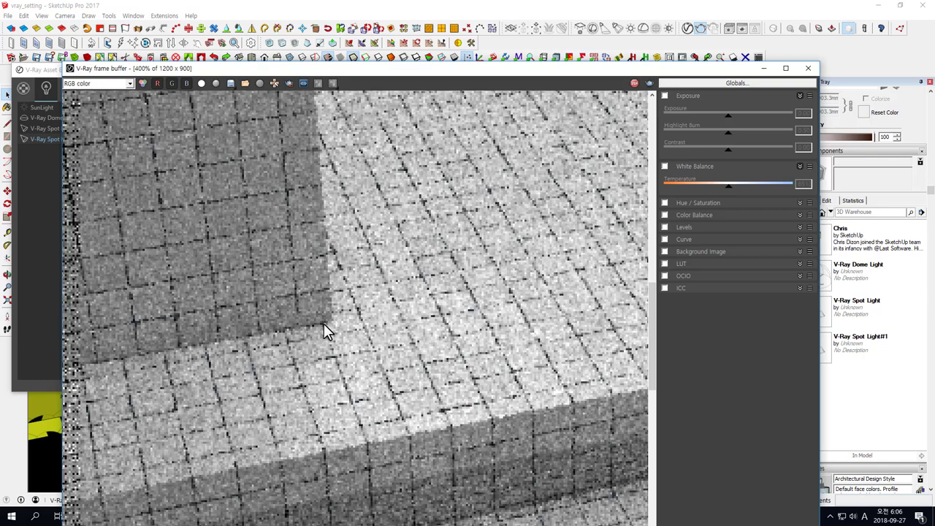
pyautogui.scroll(-1, 497, 243)
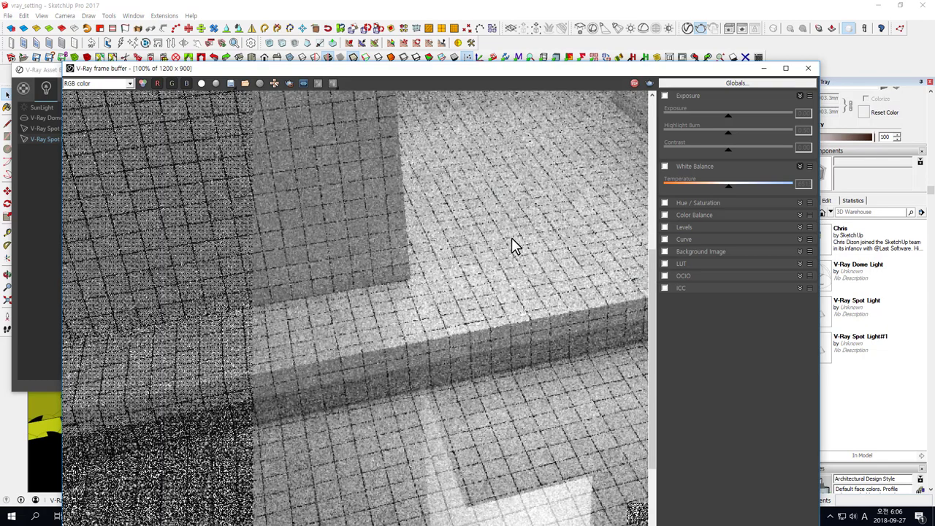
pyautogui.scroll(-1, 510, 241)
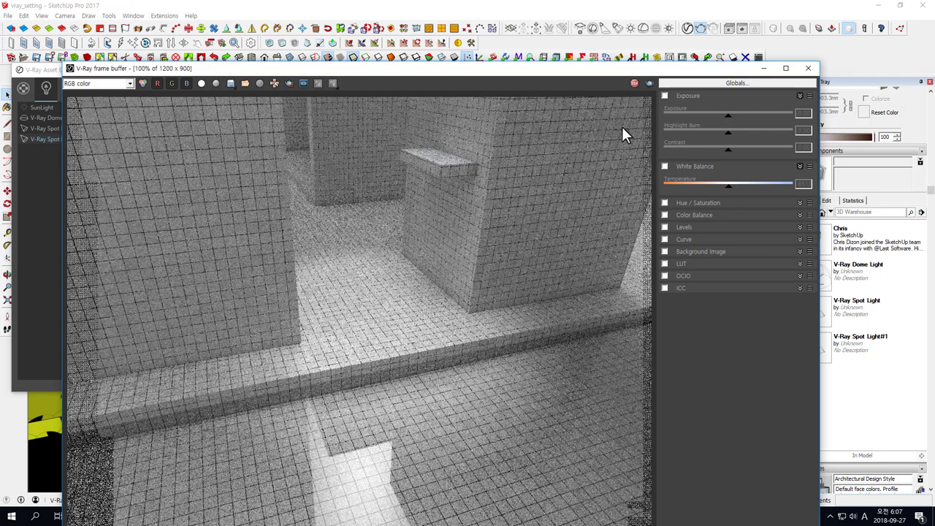
# - Change Spot Light#1's shadow radius to 2
pyautogui.click(41, 70)
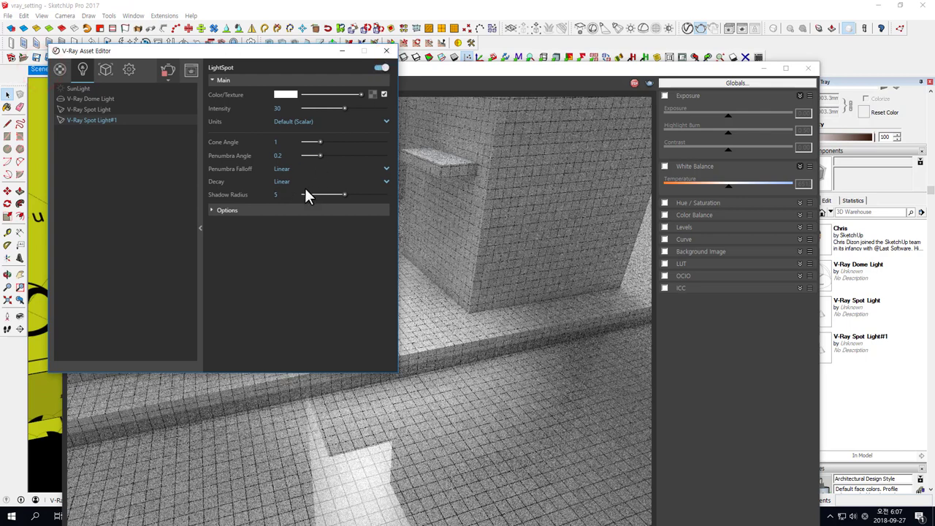
pyautogui.doubleClick(276, 195)
pyautogui.doubleClick(276, 194)
pyautogui.write('2')
pyautogui.press('BackSpace')
pyautogui.write('2')
pyautogui.press('Return')
# - Re-render, stop it, turn on white balance correction, then close the frame buffer
pyautogui.click(168, 70)
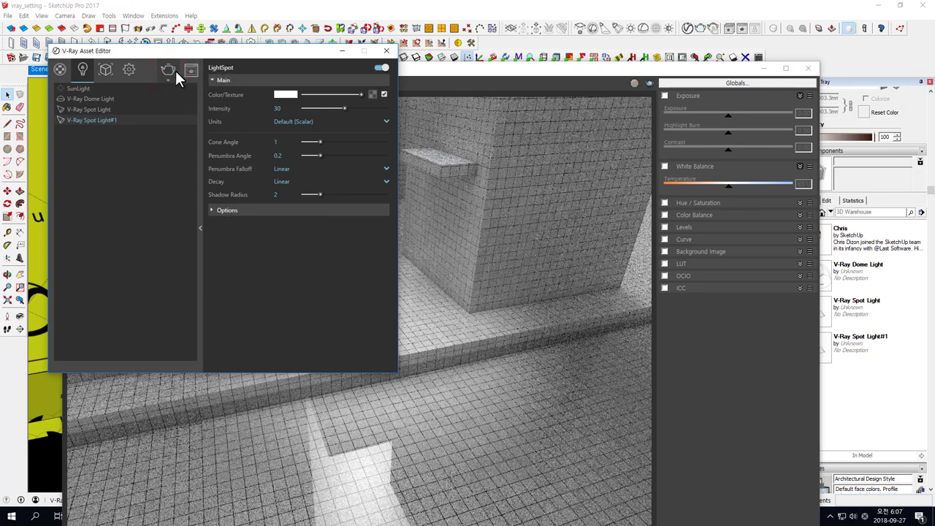
pyautogui.click(170, 69)
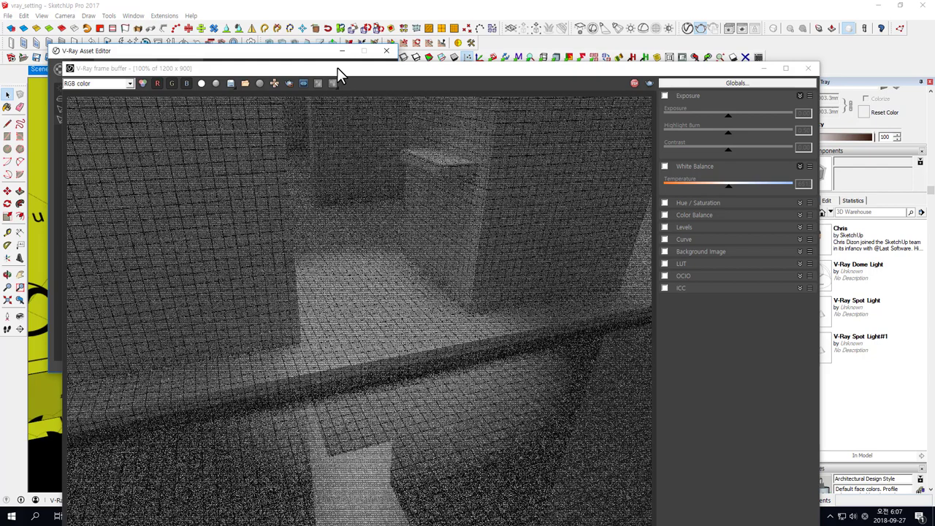
pyautogui.click(635, 84)
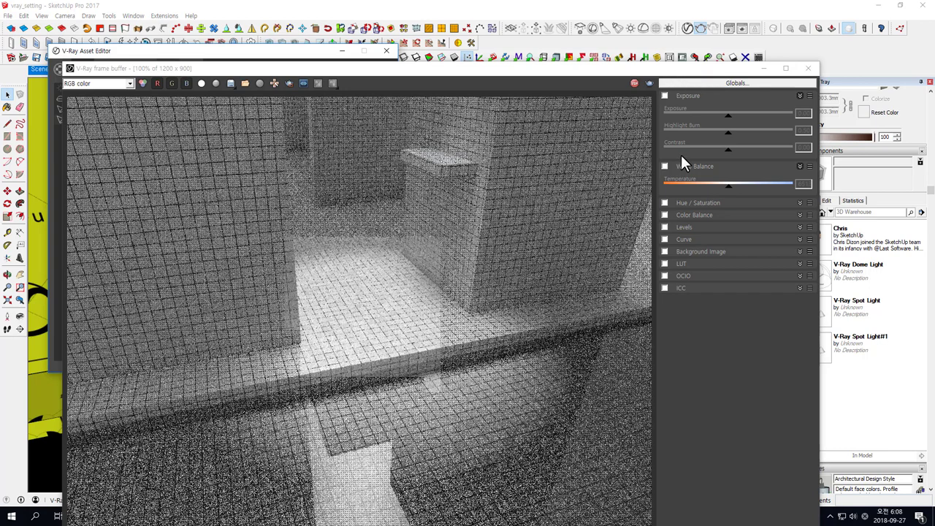
pyautogui.click(664, 167)
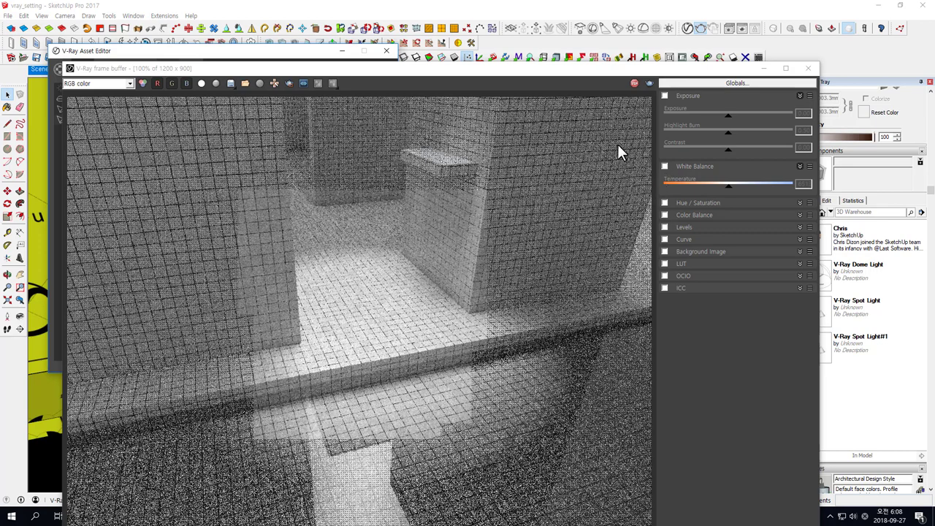
pyautogui.click(633, 85)
pyautogui.click(808, 68)
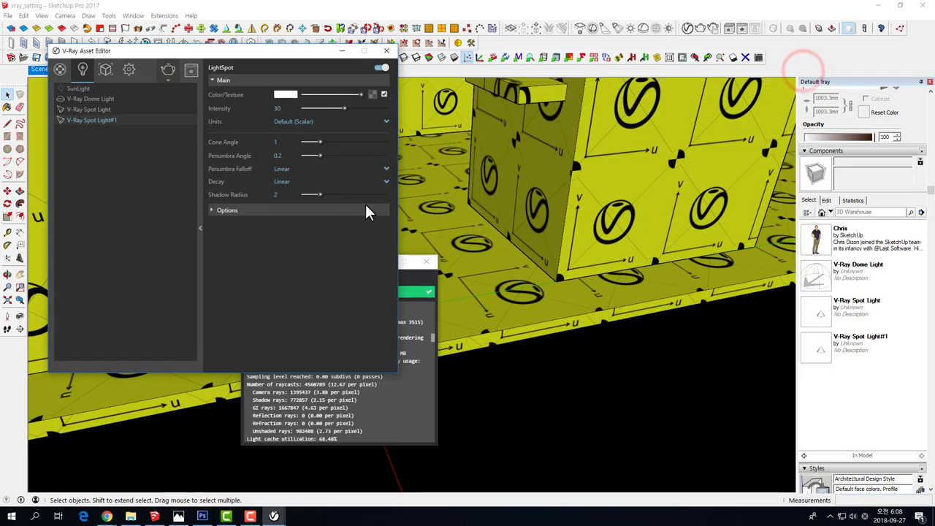
# - Give Spot Light#1 a 0.5 shadow radius and a cone angle of 2, then render again
pyautogui.click(285, 194)
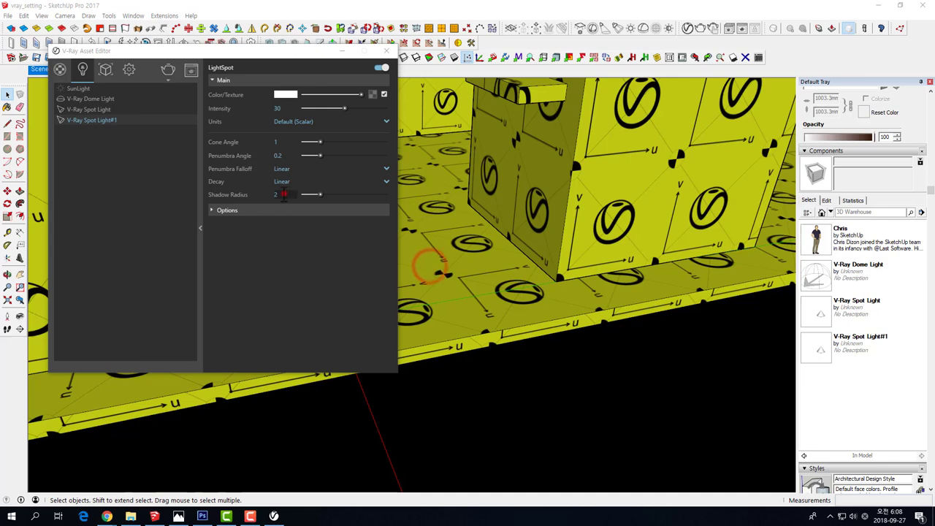
pyautogui.write('05')
pyautogui.press('Return')
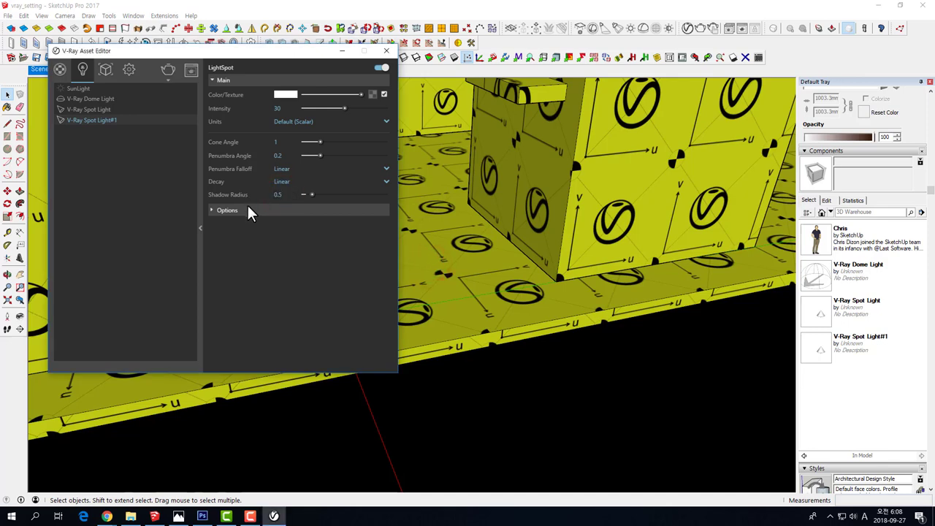
pyautogui.click(287, 142)
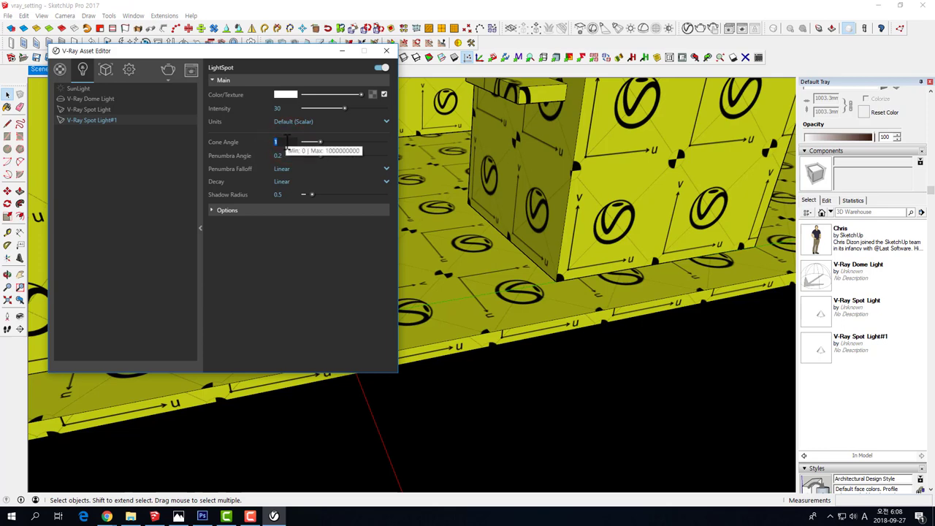
pyautogui.write('2')
pyautogui.press('Return')
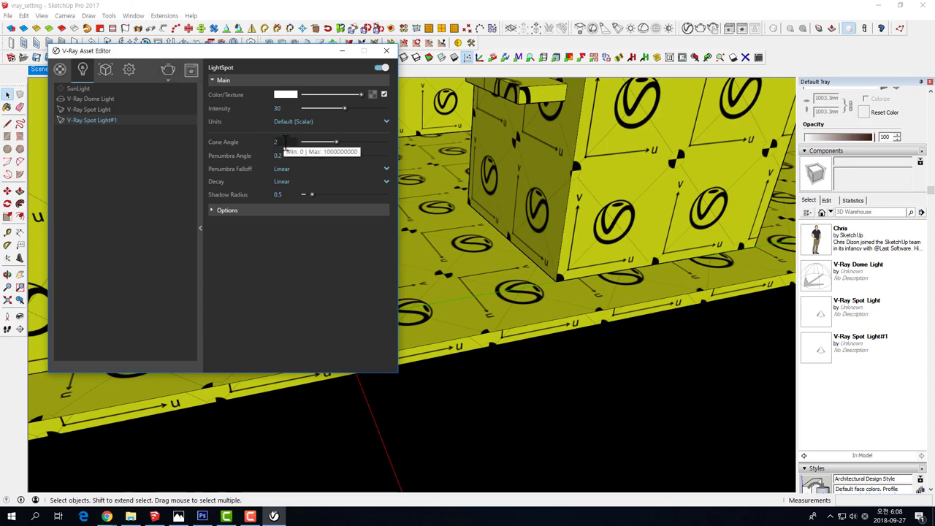
pyautogui.doubleClick(285, 143)
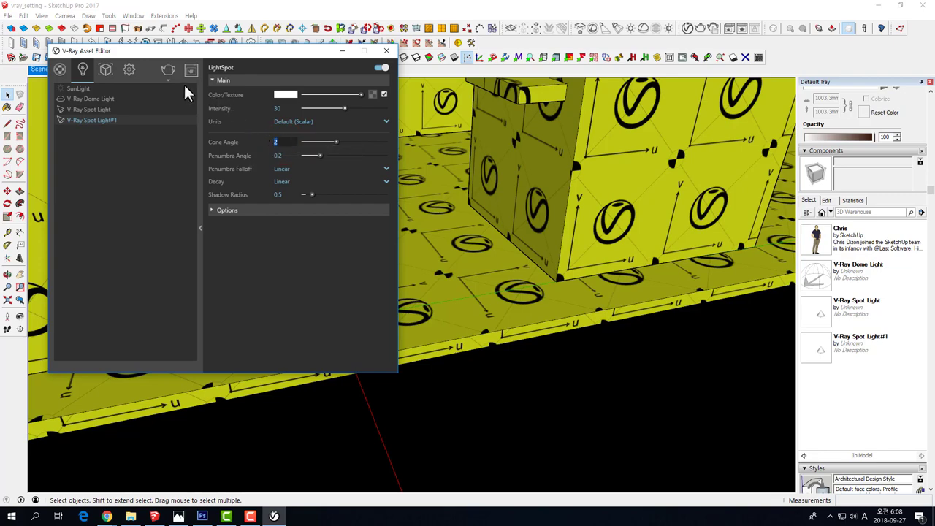
pyautogui.click(168, 70)
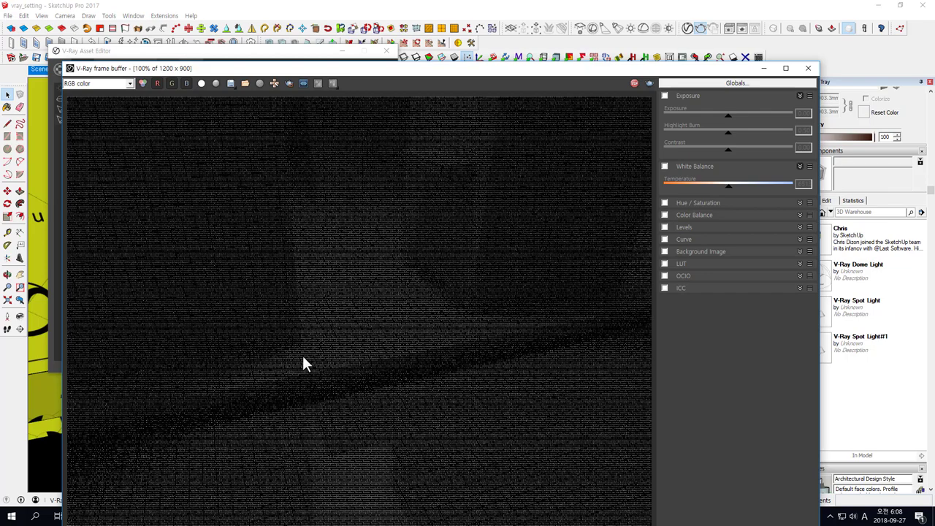
# - Place the 50% render beside Spot Light#1's settings, expand Options and toggle Affect Specular
pyautogui.scroll(-1, 302, 353)
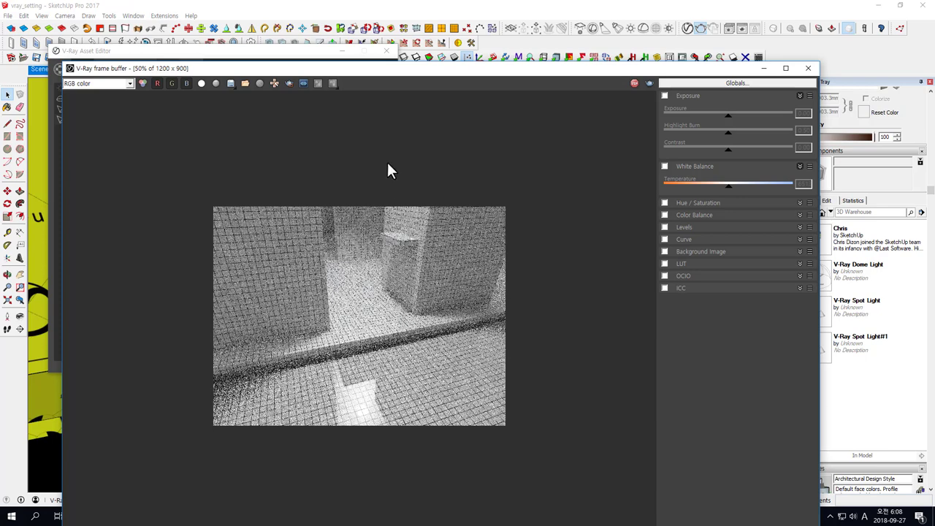
pyautogui.click(229, 49)
pyautogui.click(446, 280)
pyautogui.moveTo(530, 73); pyautogui.dragTo(591, 66)
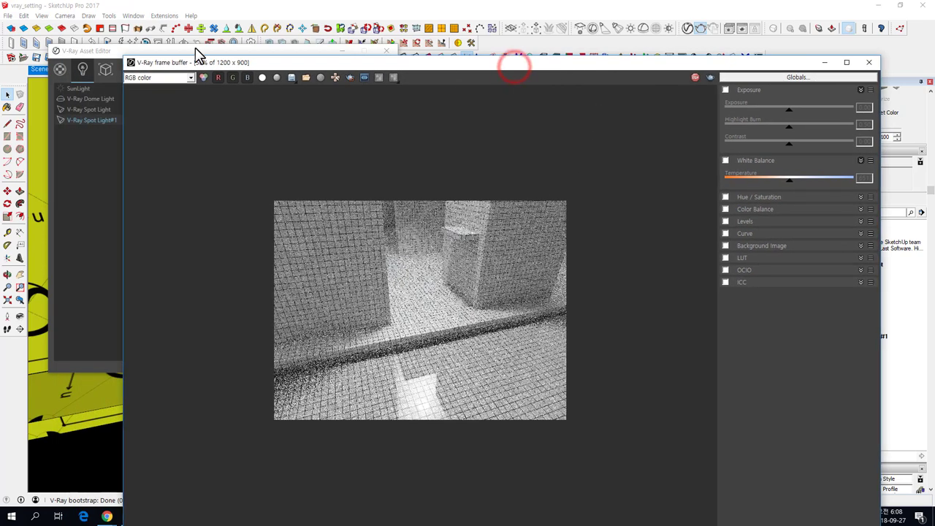
pyautogui.moveTo(171, 54); pyautogui.dragTo(169, 38)
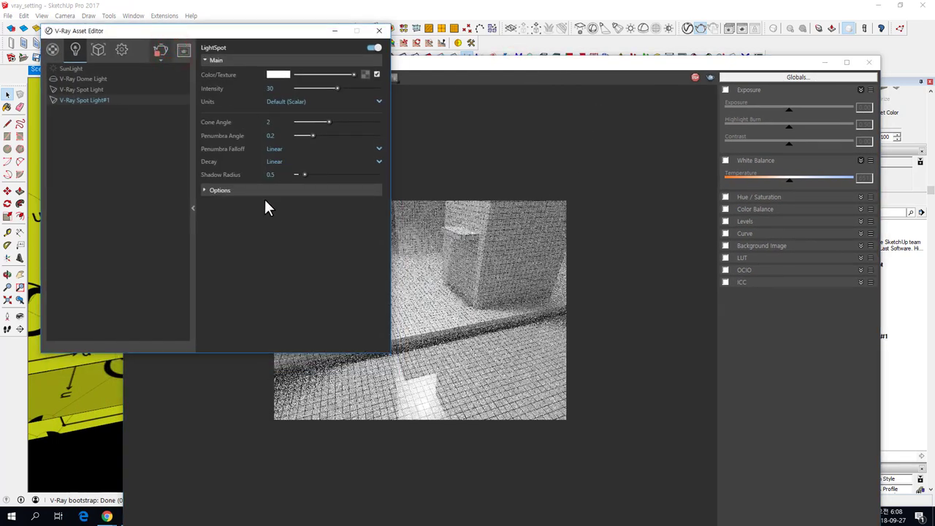
pyautogui.click(204, 190)
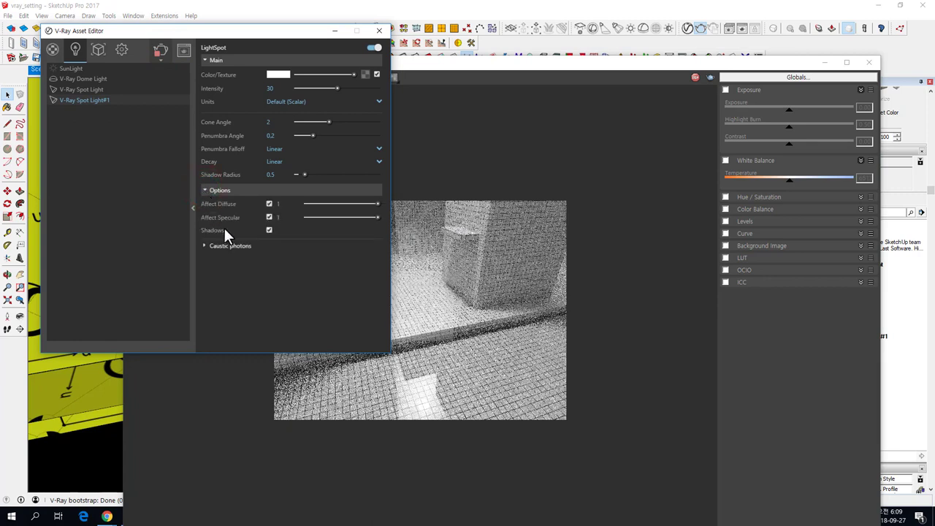
pyautogui.click(269, 217)
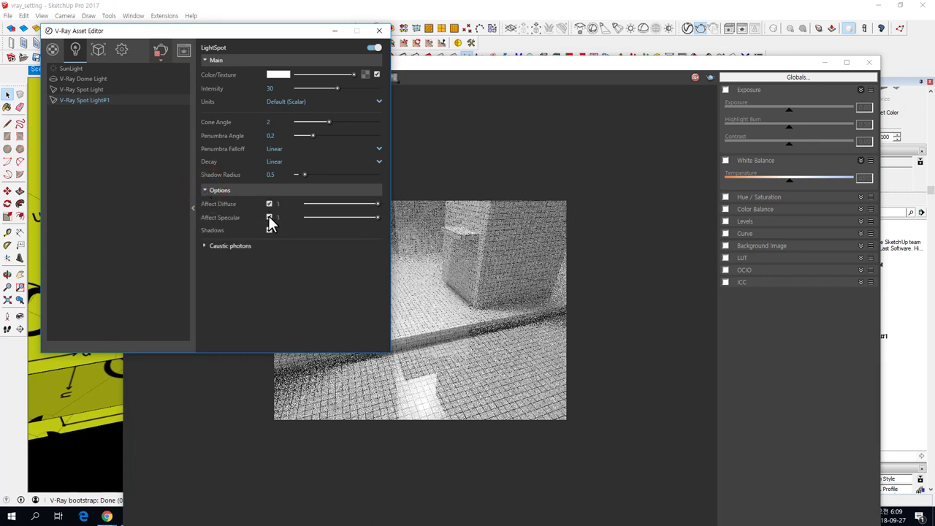
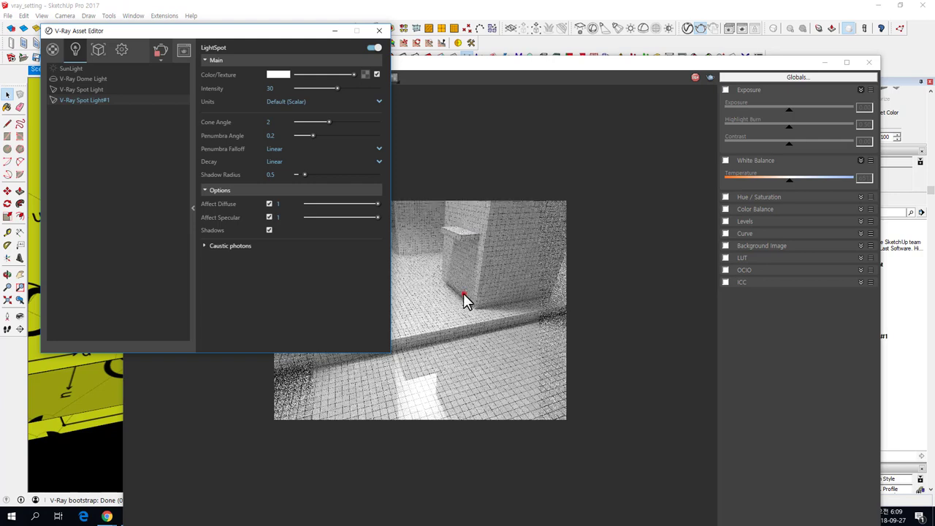
# - Check the spot light's Decay options and keep it at Linear
pyautogui.click(463, 293)
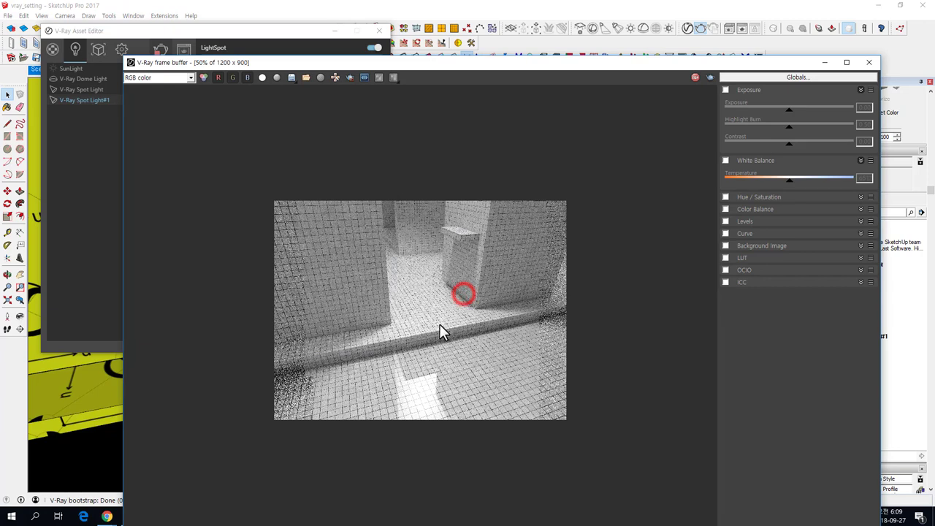
pyautogui.click(182, 40)
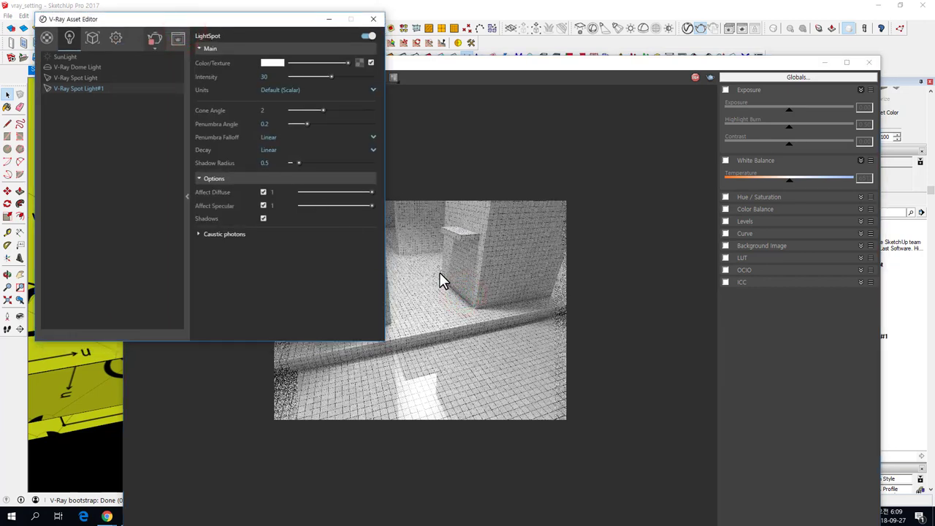
pyautogui.click(310, 293)
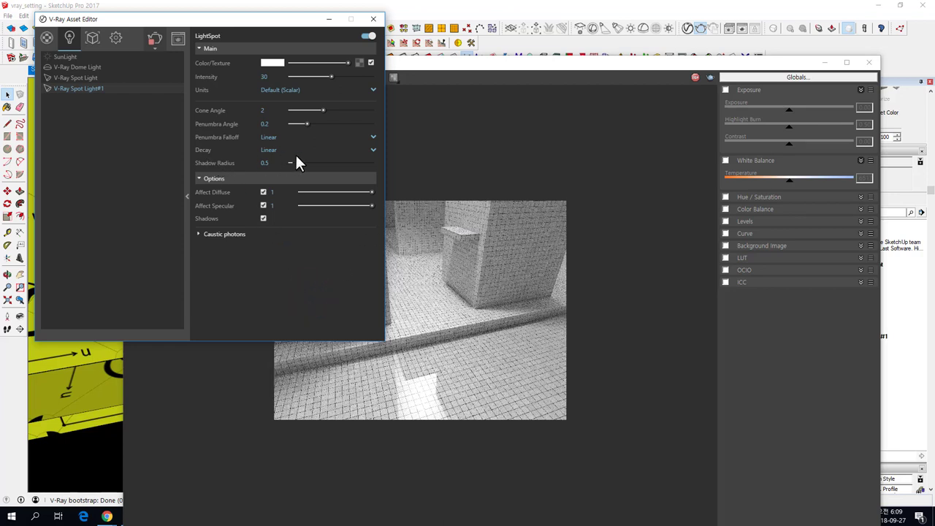
pyautogui.click(374, 150)
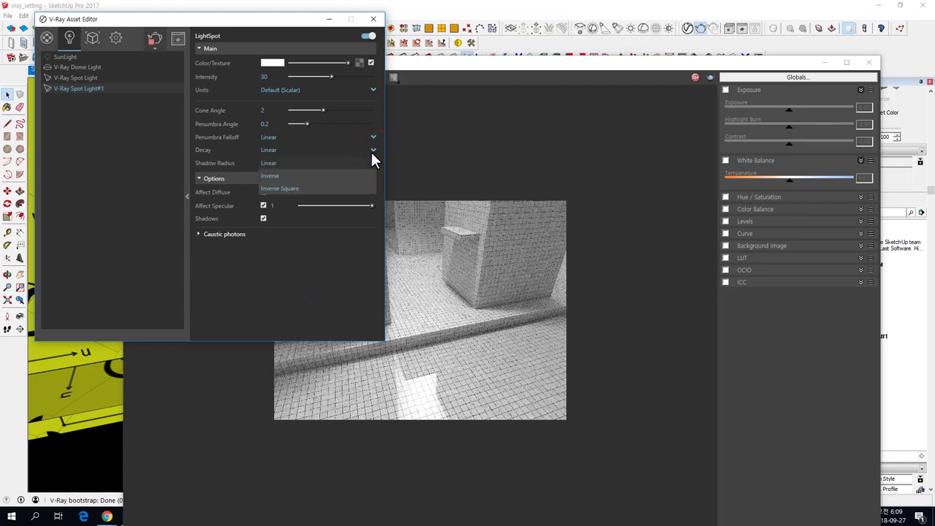
pyautogui.click(317, 307)
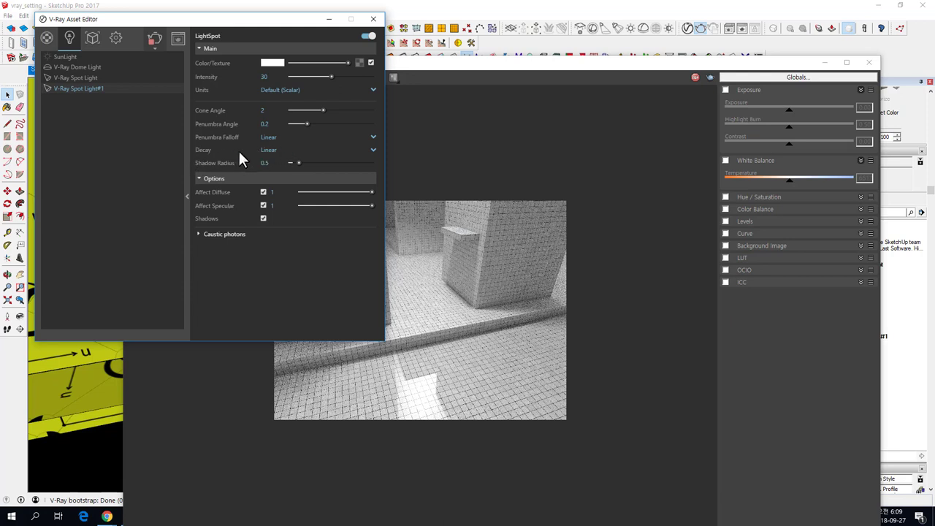
# - Close the light settings, re-render the scene, then close the frame buffer
pyautogui.click(464, 312)
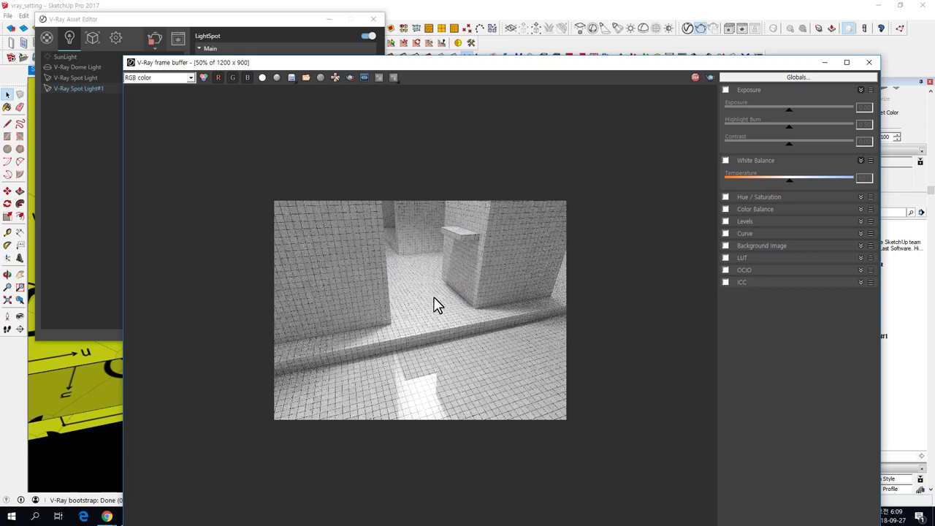
pyautogui.click(106, 230)
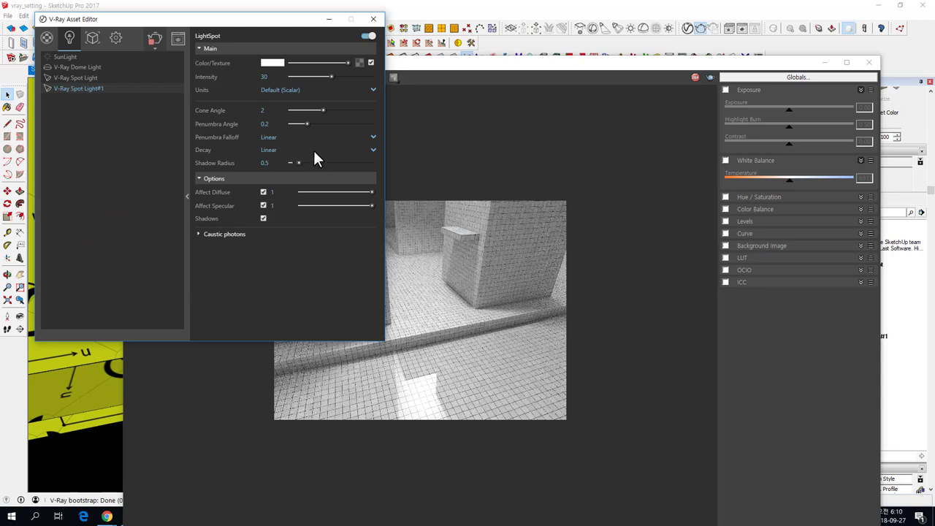
pyautogui.click(372, 19)
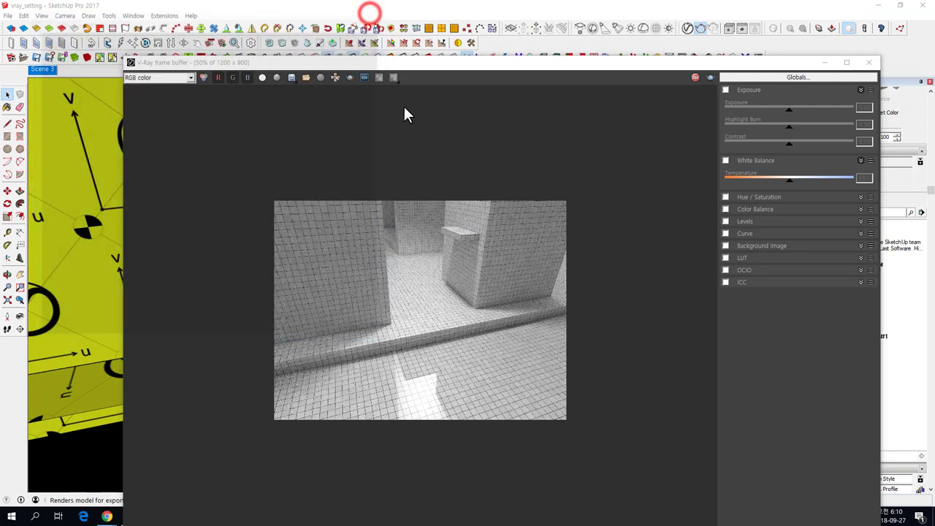
pyautogui.click(694, 77)
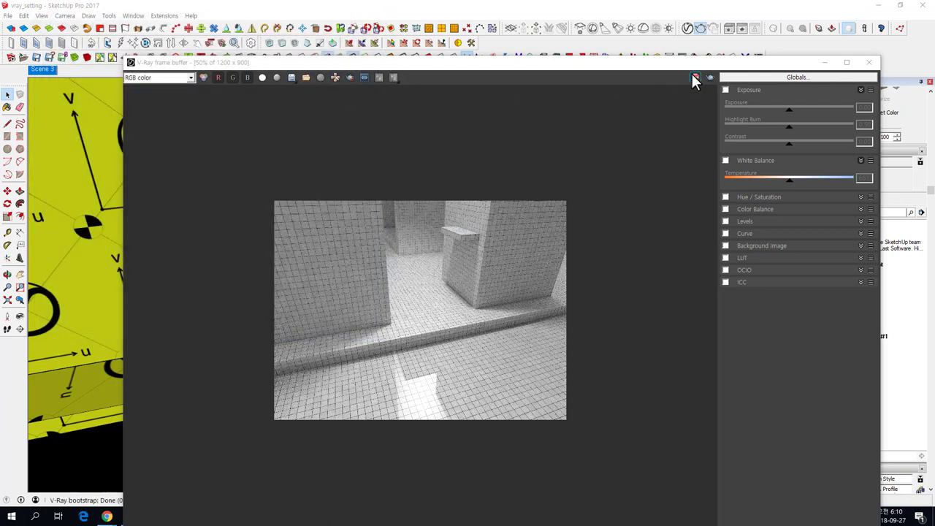
pyautogui.click(869, 62)
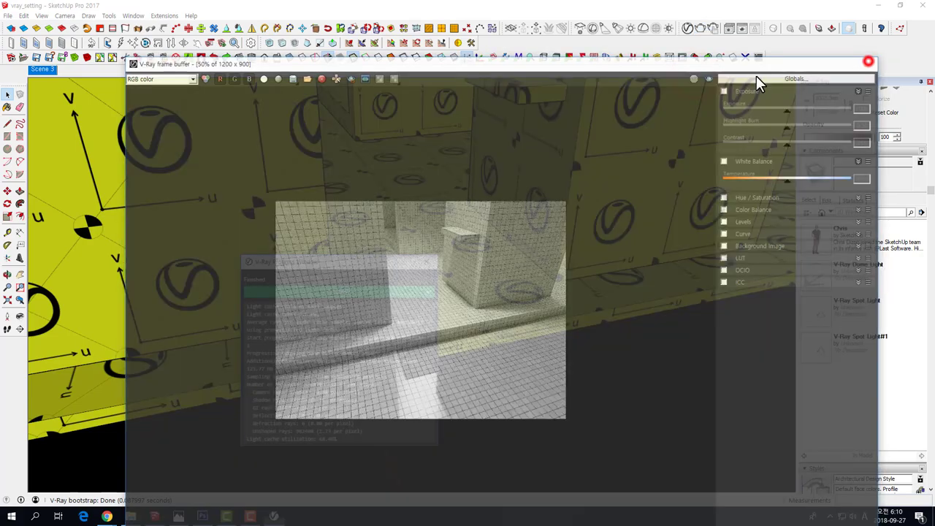
# - Move the spot light out away from the model
pyautogui.click(424, 261)
pyautogui.moveTo(424, 260); pyautogui.dragTo(500, 148, button='middle')
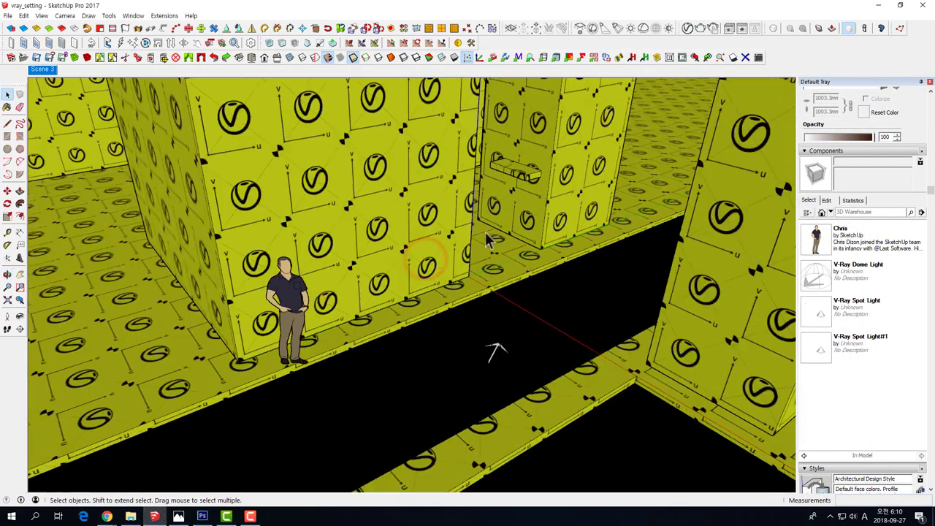
pyautogui.scroll(-5, 497, 111)
pyautogui.moveTo(499, 109); pyautogui.dragTo(538, 247, button='middle')
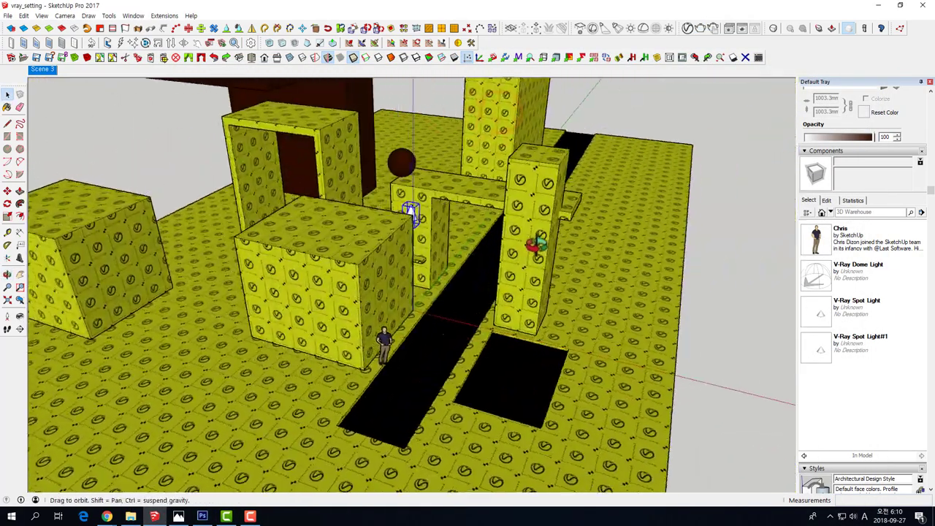
pyautogui.press('m')
pyautogui.click(446, 417)
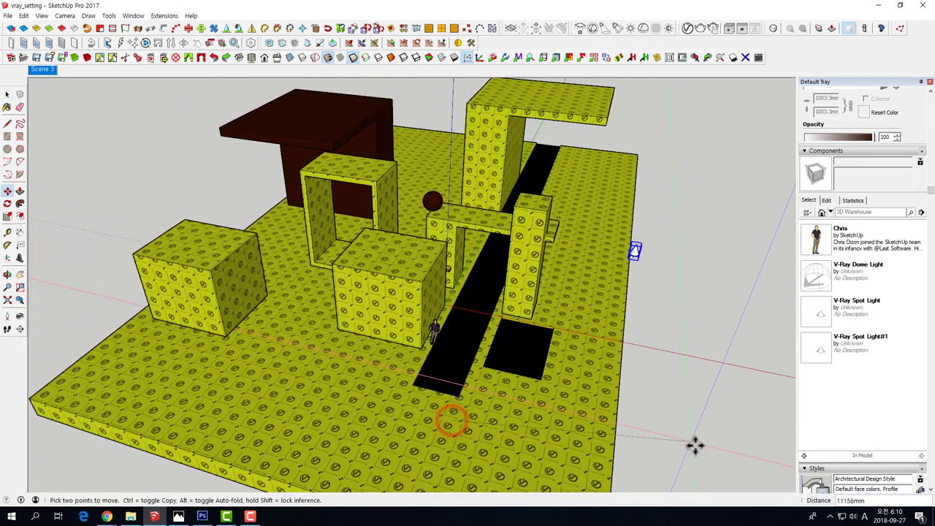
pyautogui.moveTo(695, 443); pyautogui.dragTo(555, 359, button='middle')
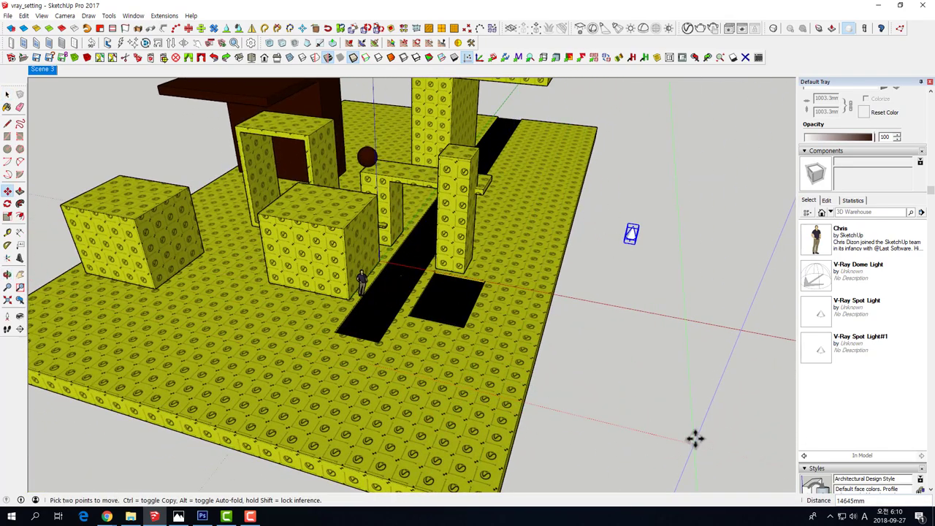
pyautogui.moveTo(731, 450)
pyautogui.mouseDown(button='middle')
pyautogui.moveTo(536, 347)
pyautogui.moveTo(570, 240)
pyautogui.mouseUp(button='middle')
pyautogui.scroll(3, 570, 241)
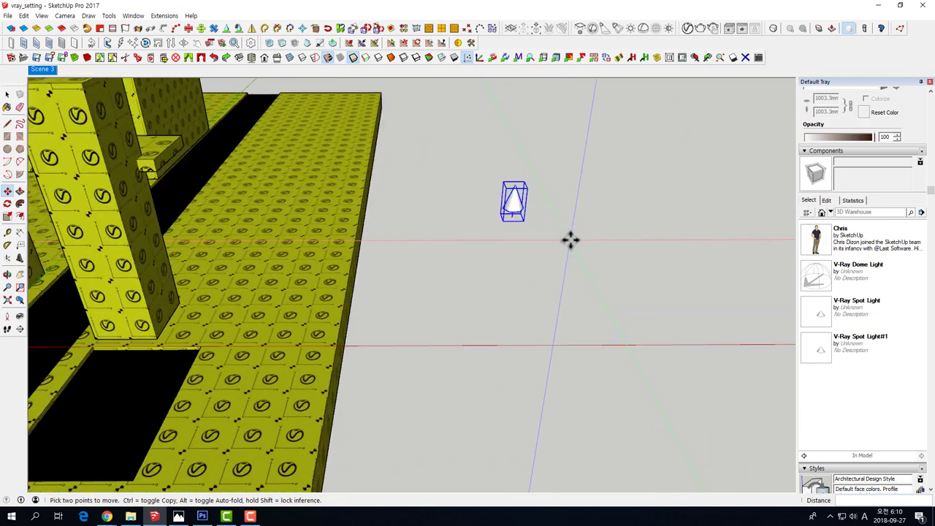
pyautogui.scroll(2, 533, 186)
pyautogui.moveTo(533, 187); pyautogui.dragTo(537, 201, button='middle')
# - Rotate the spot light about 53° so it aims diagonally
pyautogui.press('q')
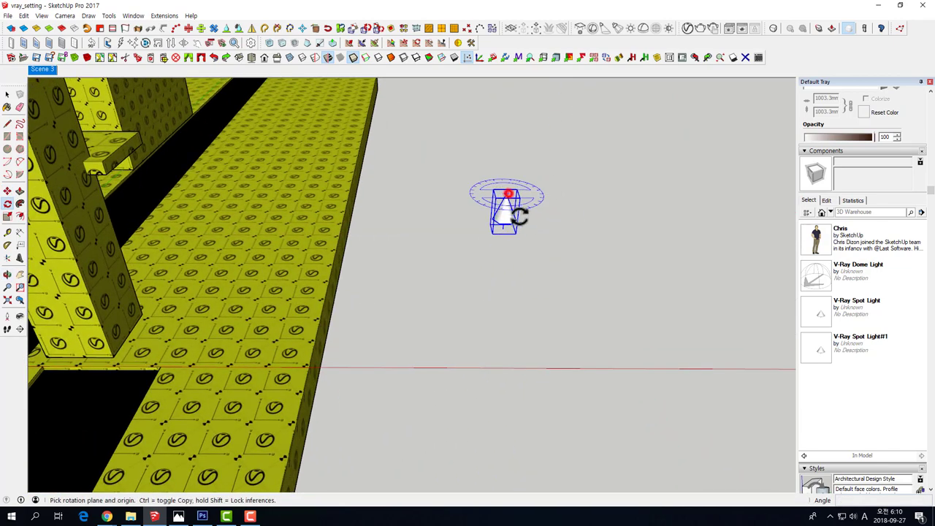
pyautogui.moveTo(588, 216); pyautogui.dragTo(553, 318, button='middle')
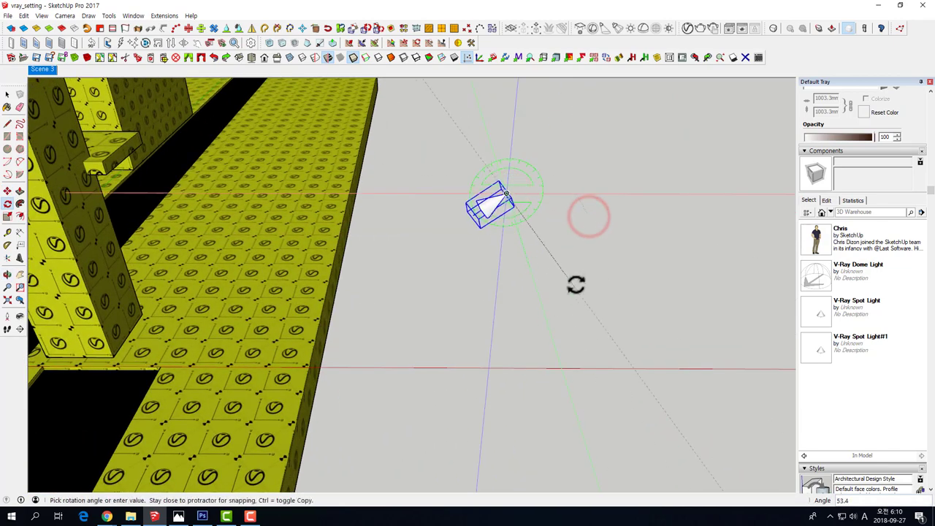
pyautogui.scroll(-4, 574, 282)
pyautogui.moveTo(490, 339)
pyautogui.mouseDown(button='middle')
pyautogui.moveTo(514, 217)
pyautogui.moveTo(567, 255)
pyautogui.mouseUp(button='middle')
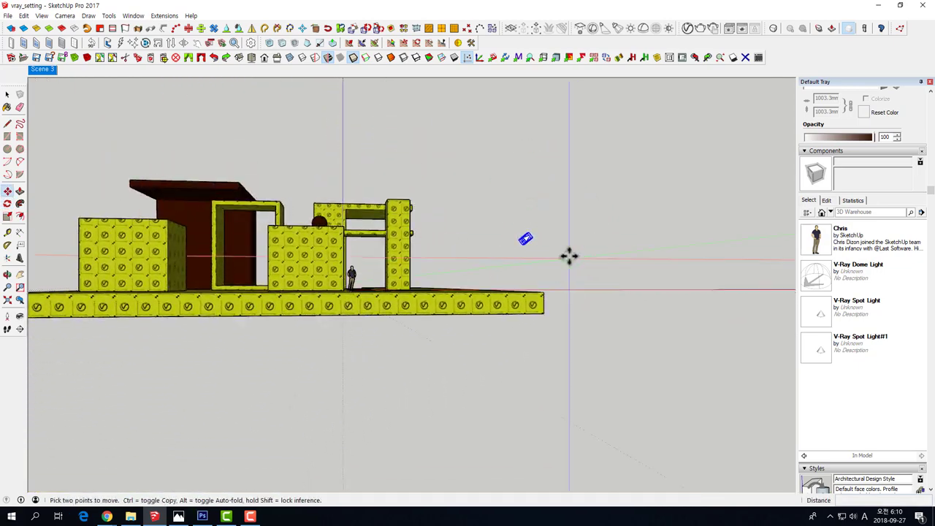
pyautogui.keyDown('shift'); pyautogui.moveTo(672, 131); pyautogui.dragTo(516, 302, button='middle'); pyautogui.keyUp('shift')
# - Move the spot light higher up and further right, then return to Select
pyautogui.press('m')
pyautogui.click(541, 270)
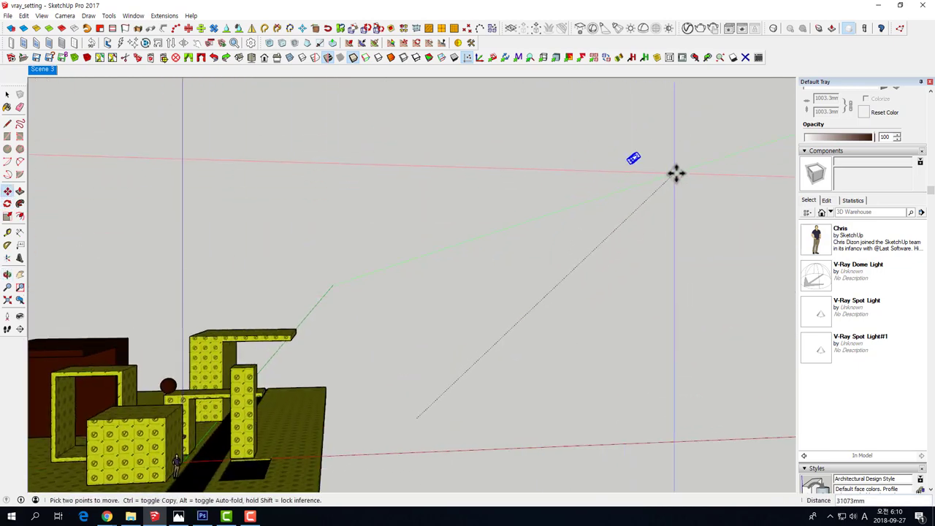
pyautogui.click(697, 165)
pyautogui.moveTo(697, 164)
pyautogui.mouseDown(button='middle')
pyautogui.moveTo(612, 247)
pyautogui.moveTo(655, 181)
pyautogui.mouseUp(button='middle')
pyautogui.scroll(3, 658, 192)
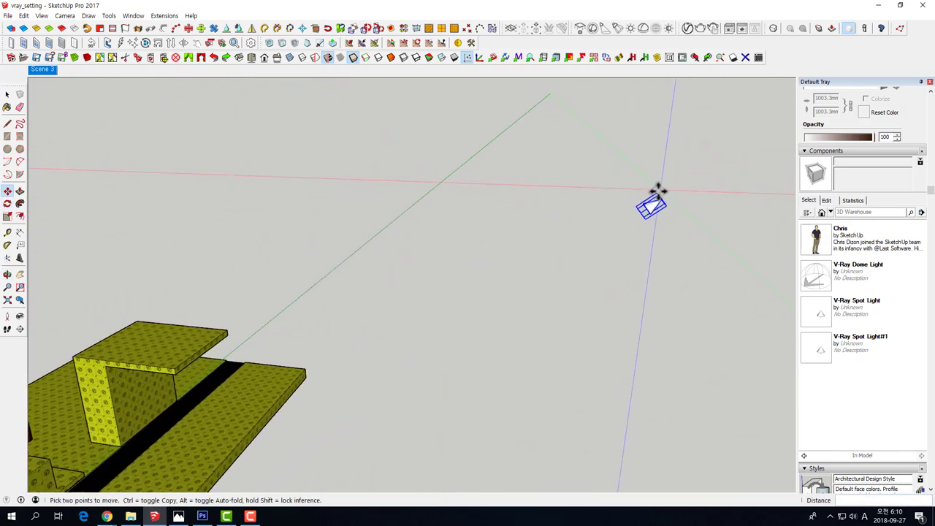
pyautogui.scroll(2, 639, 211)
pyautogui.scroll(2, 678, 217)
pyautogui.press('t')
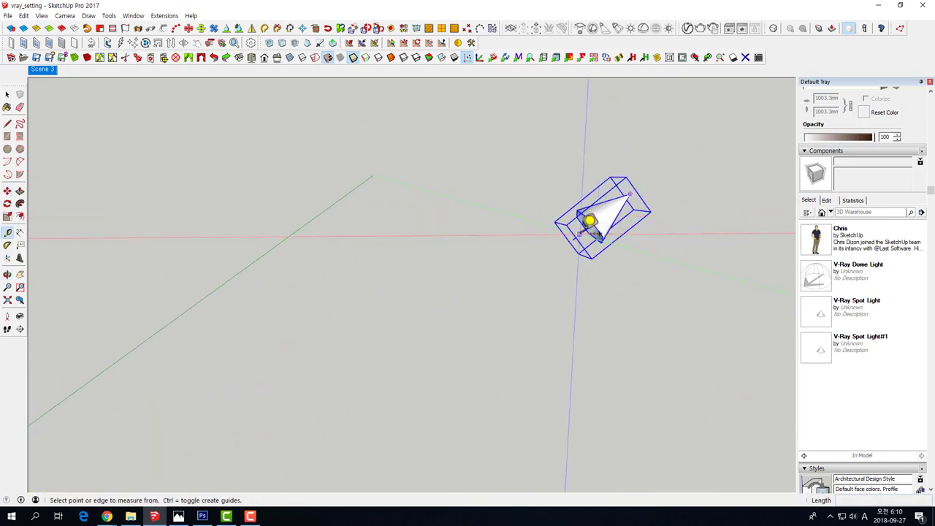
pyautogui.scroll(-2, 581, 236)
pyautogui.scroll(-3, 575, 236)
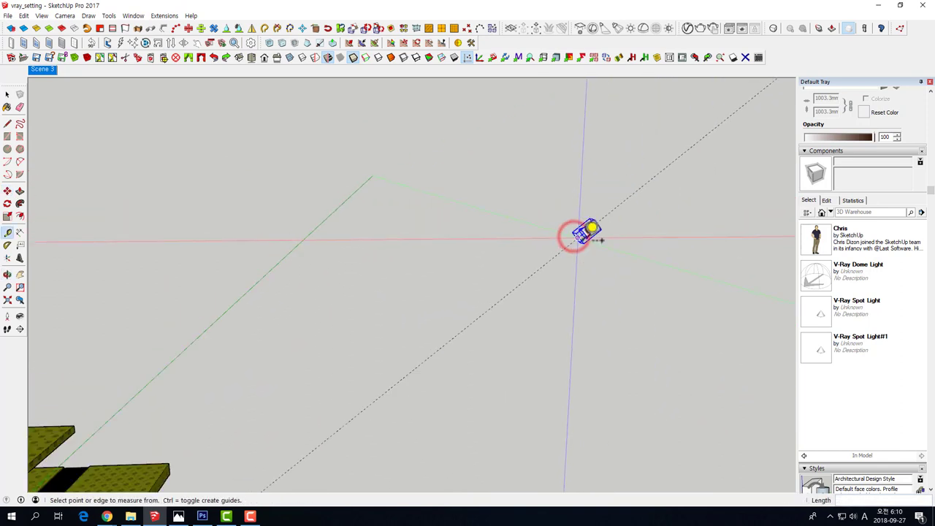
pyautogui.scroll(-2, 584, 236)
pyautogui.press('space')
pyautogui.moveTo(554, 315)
pyautogui.mouseDown(button='middle')
pyautogui.moveTo(532, 282)
pyautogui.moveTo(401, 363)
pyautogui.moveTo(290, 201)
pyautogui.moveTo(577, 152)
pyautogui.moveTo(554, 192)
pyautogui.moveTo(426, 268)
pyautogui.mouseUp(button='middle')
pyautogui.scroll(-3, 553, 192)
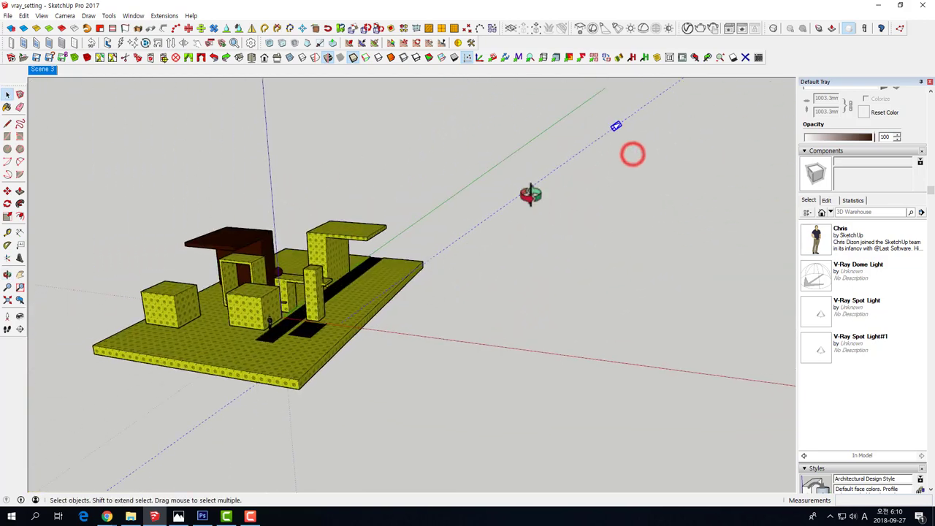
pyautogui.moveTo(616, 125); pyautogui.dragTo(710, 171, button='middle')
pyautogui.scroll(3, 319, 351)
pyautogui.moveTo(319, 350)
pyautogui.mouseDown(button='middle')
pyautogui.moveTo(512, 171)
pyautogui.moveTo(478, 261)
pyautogui.moveTo(413, 302)
pyautogui.mouseUp(button='middle')
pyautogui.scroll(-2, 414, 302)
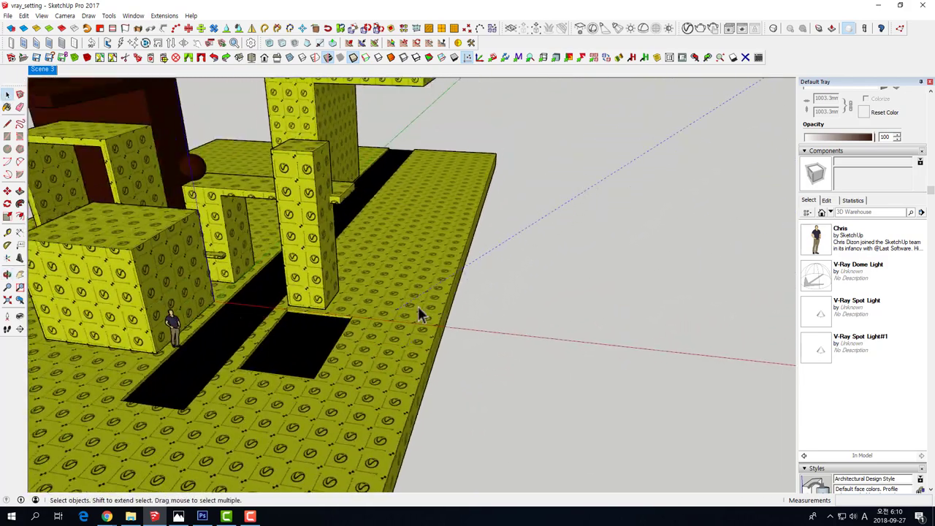
pyautogui.scroll(2, 418, 307)
pyautogui.scroll(2, 380, 336)
pyautogui.press('q')
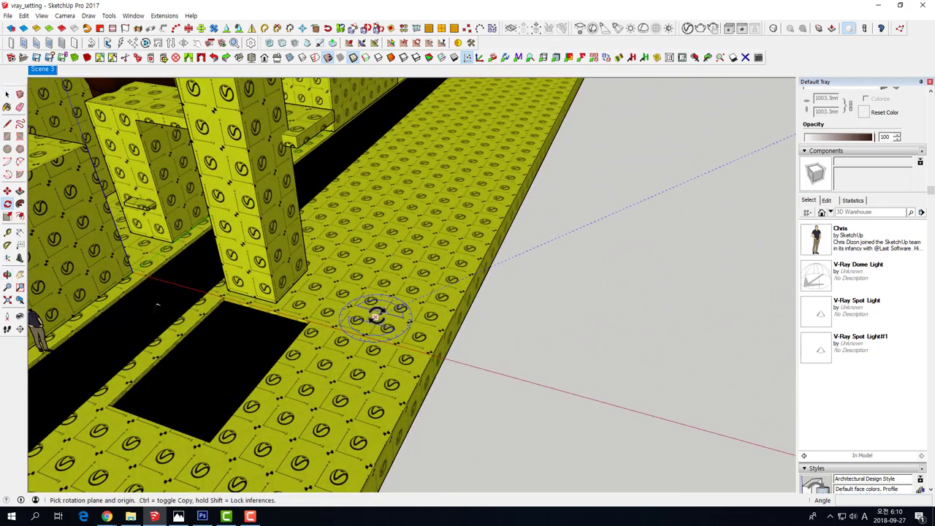
pyautogui.click(377, 316)
pyautogui.click(451, 189)
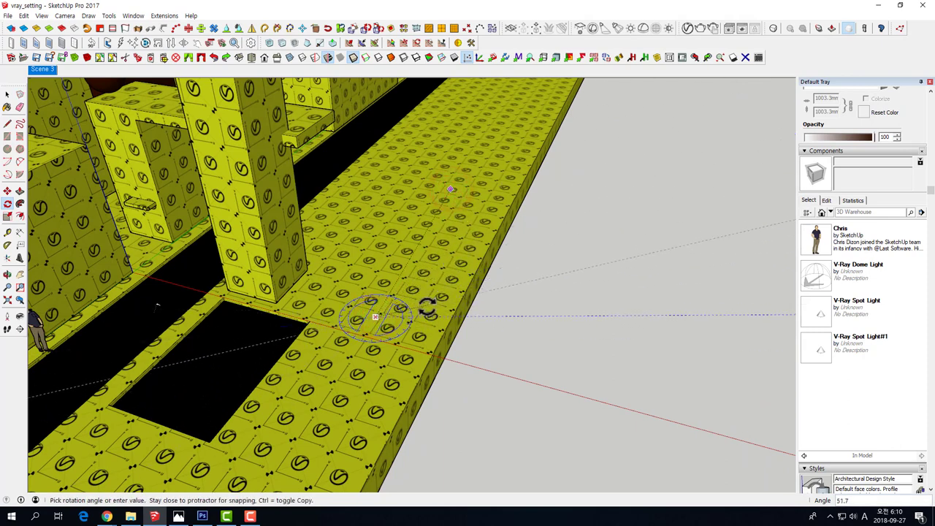
pyautogui.press('Escape')
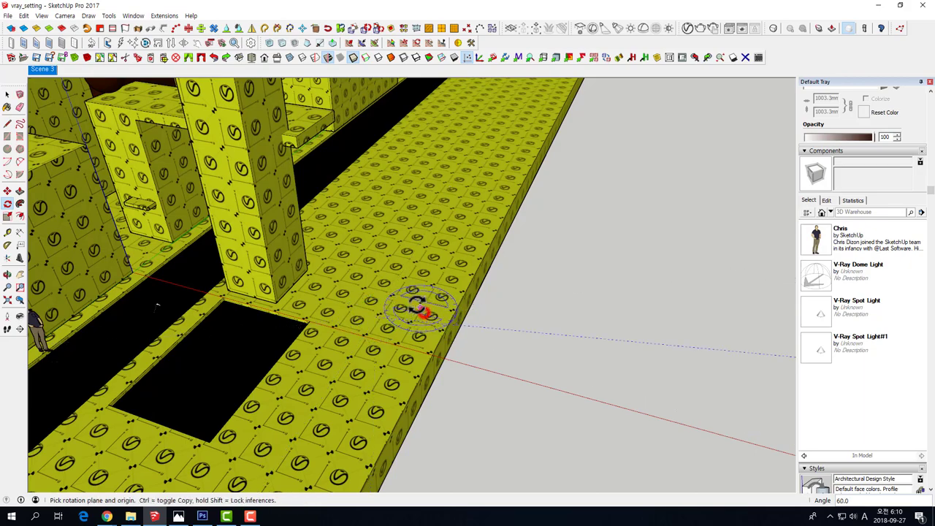
pyautogui.scroll(-3, 417, 309)
pyautogui.moveTo(409, 304)
pyautogui.mouseDown(button='middle')
pyautogui.moveTo(383, 260)
pyautogui.moveTo(710, 236)
pyautogui.mouseUp(button='middle')
pyautogui.scroll(-3, 434, 307)
pyautogui.moveTo(435, 307); pyautogui.dragTo(358, 342, button='middle')
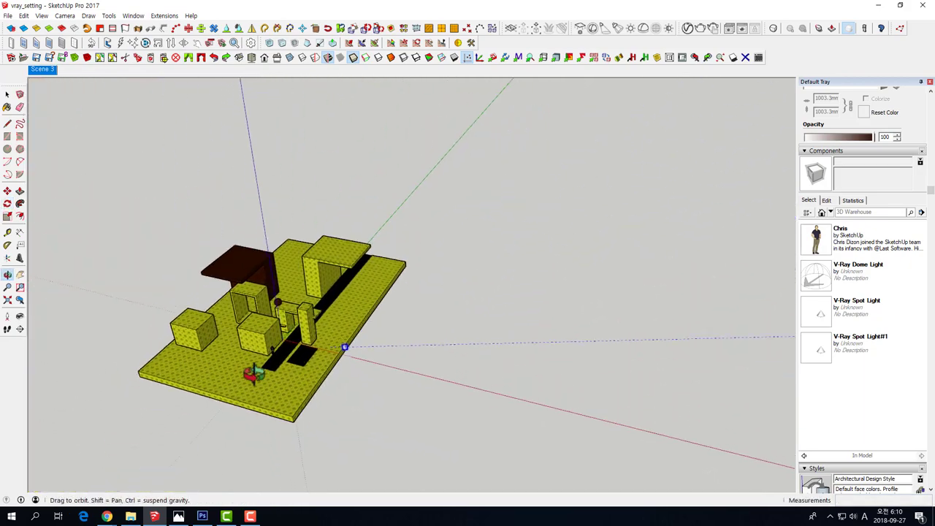
pyautogui.scroll(5, 323, 317)
pyautogui.scroll(5, 323, 282)
pyautogui.moveTo(324, 283)
pyautogui.mouseDown(button='middle')
pyautogui.moveTo(305, 345)
pyautogui.moveTo(331, 369)
pyautogui.mouseUp(button='middle')
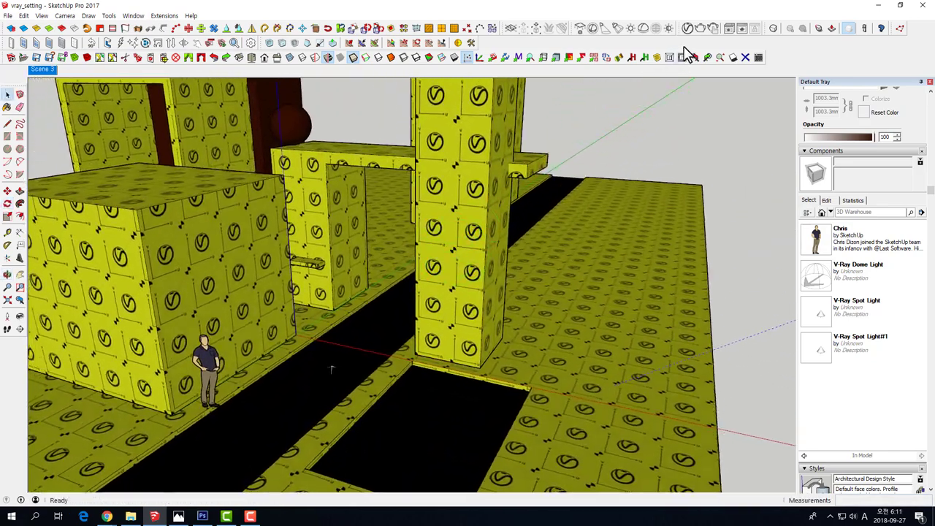
# - Render the scene lit by the tilted spot light, then stop it and close the frame buffer
pyautogui.click(700, 29)
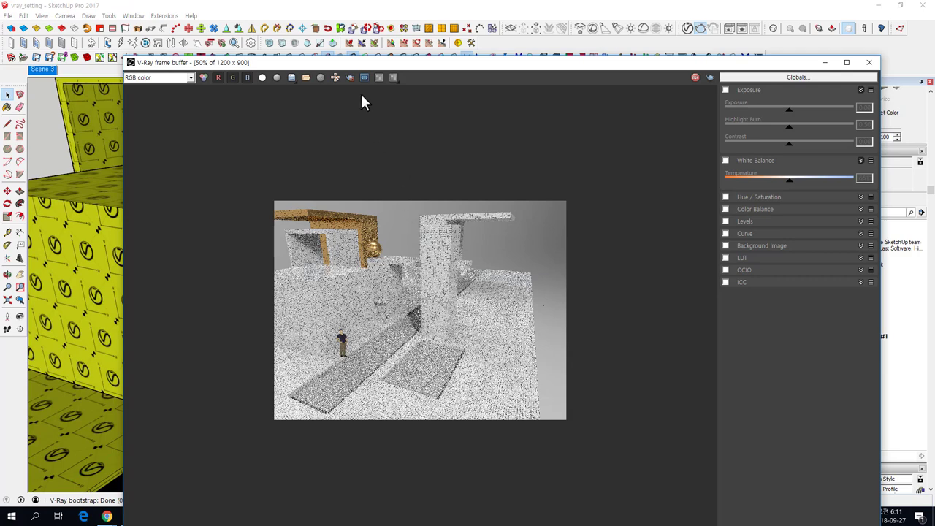
pyautogui.moveTo(344, 63); pyautogui.dragTo(473, 64)
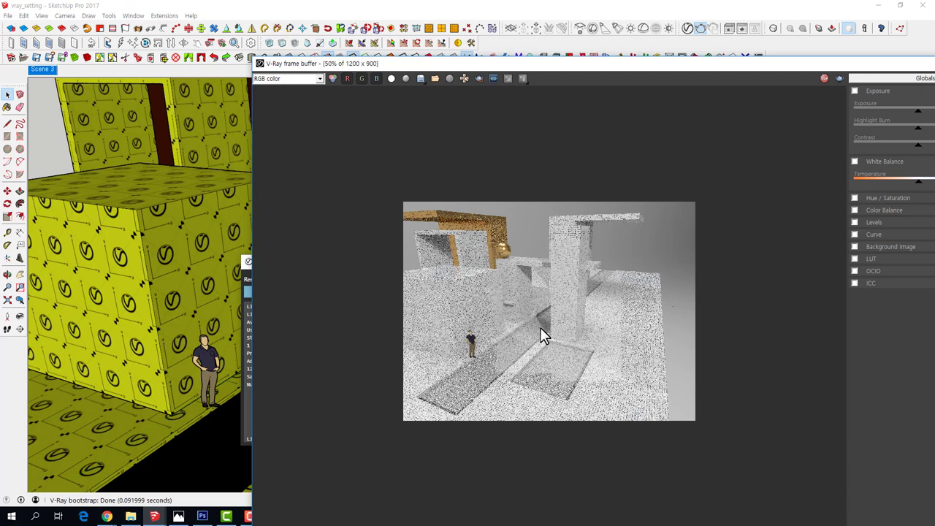
pyautogui.click(824, 80)
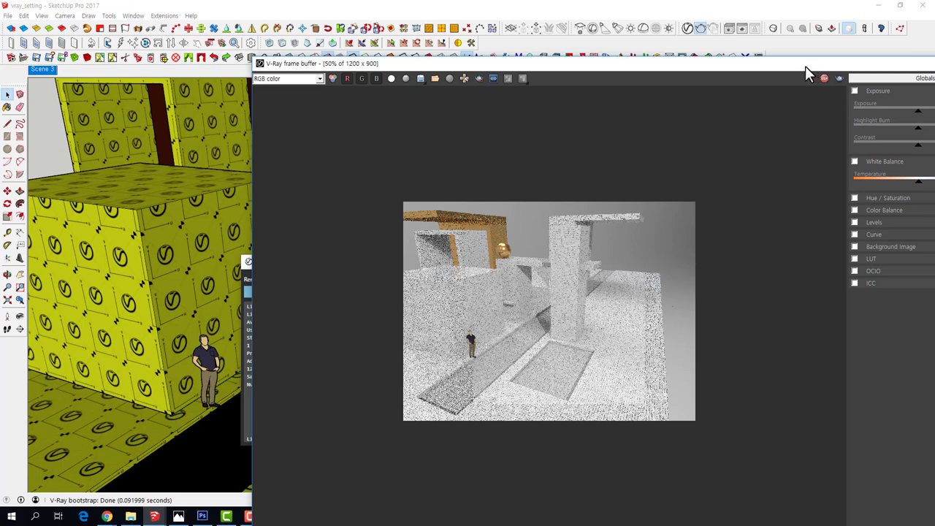
pyautogui.moveTo(801, 64); pyautogui.dragTo(631, 35)
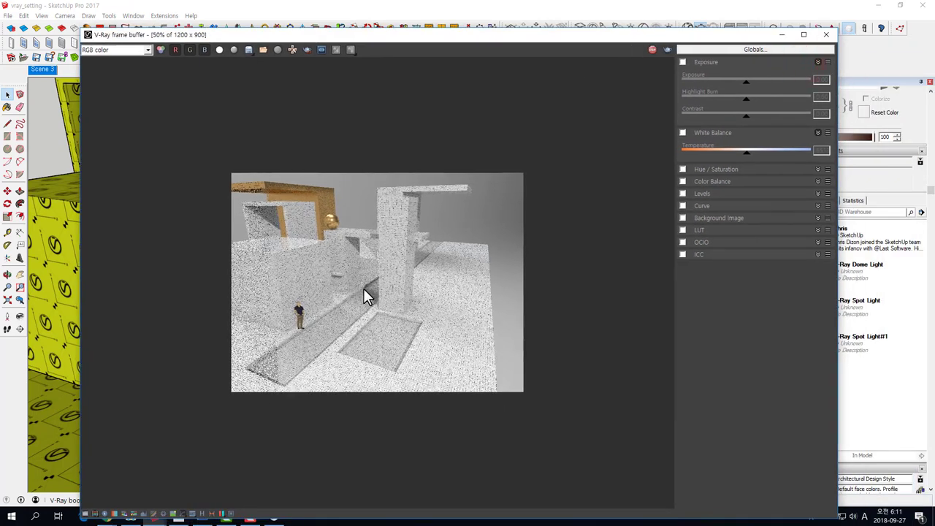
pyautogui.click(652, 50)
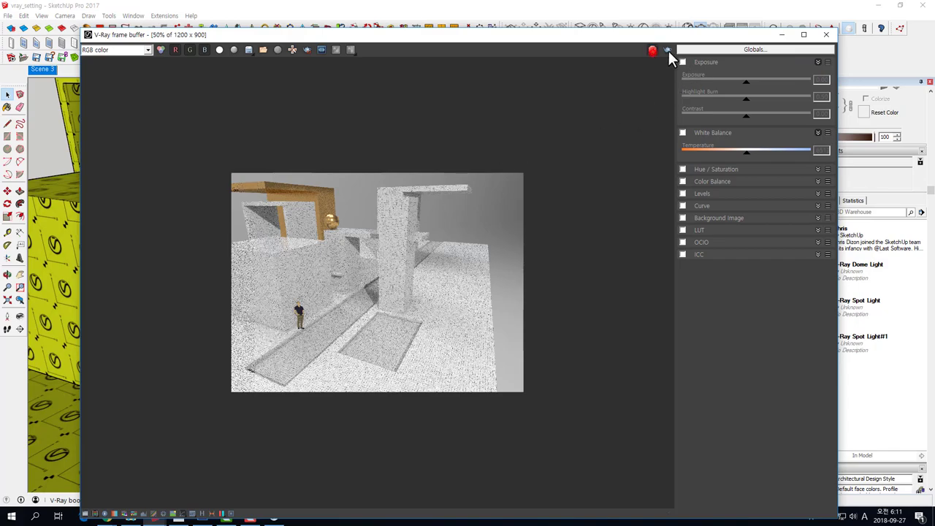
pyautogui.click(827, 34)
# - Set Spot Light#1's Shadow Radius to 5 and start a new render
pyautogui.click(431, 259)
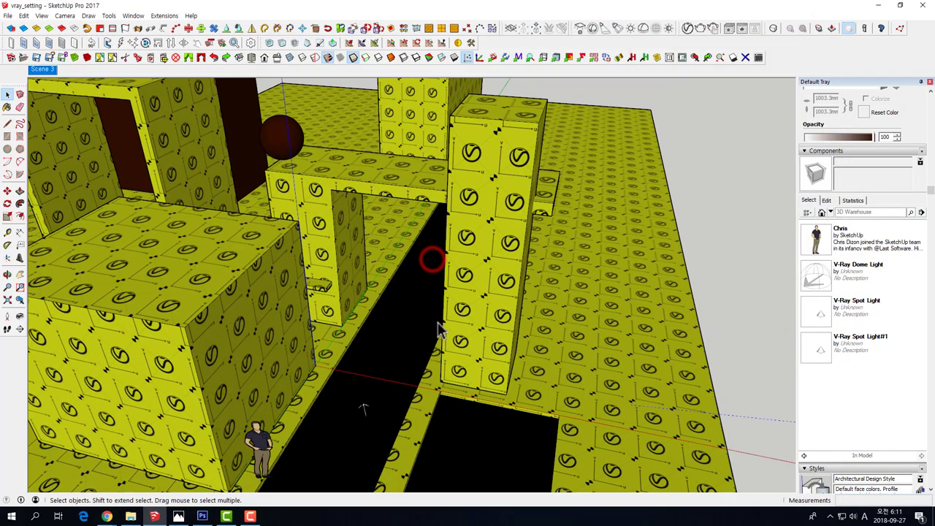
pyautogui.scroll(-5, 453, 307)
pyautogui.scroll(-5, 490, 307)
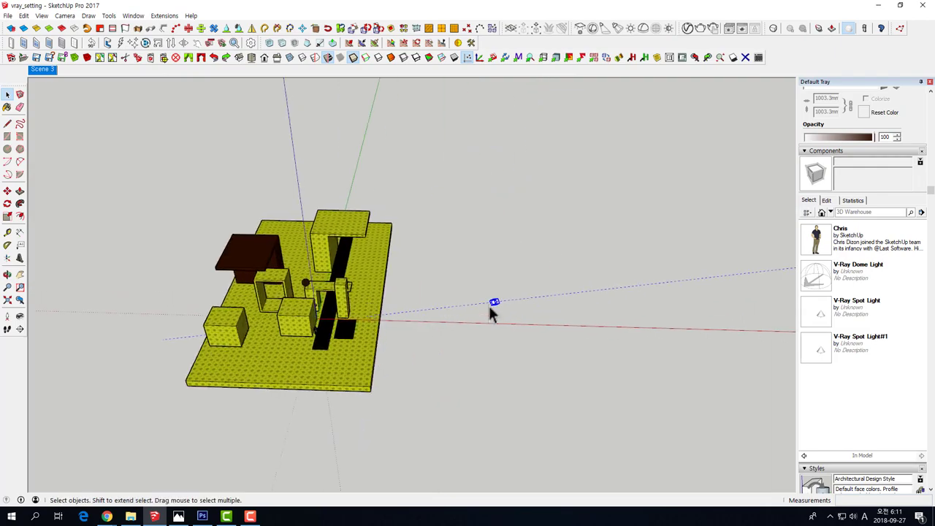
pyautogui.scroll(2, 494, 302)
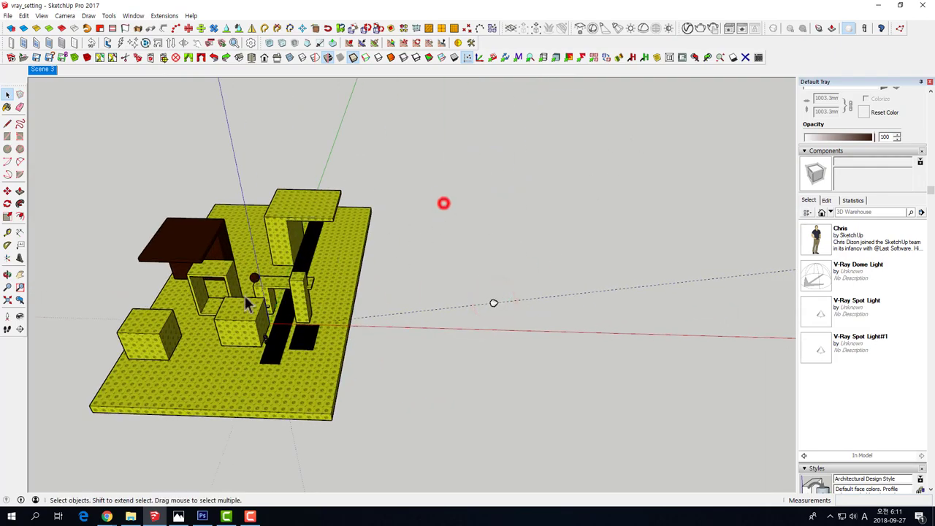
pyautogui.scroll(6, 443, 202)
pyautogui.moveTo(247, 310)
pyautogui.mouseDown(button='middle')
pyautogui.moveTo(341, 267)
pyautogui.moveTo(537, 115)
pyautogui.mouseUp(button='middle')
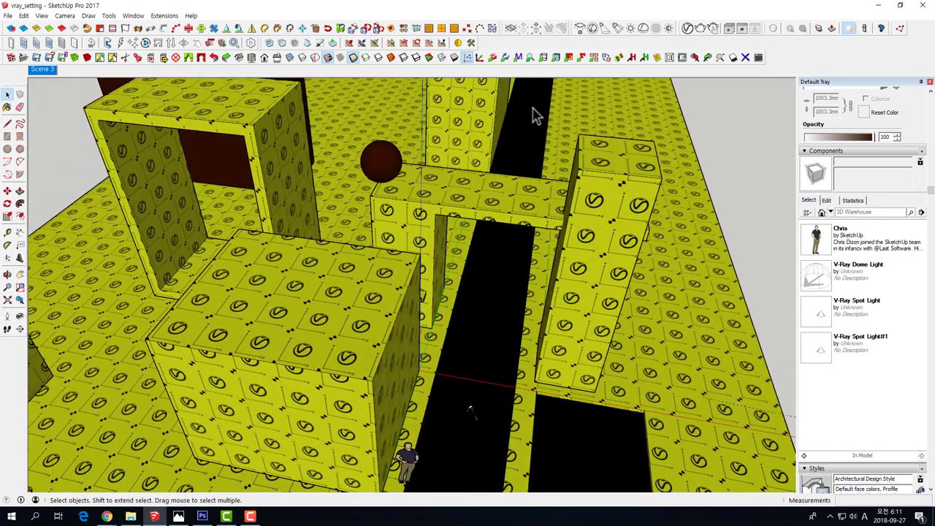
pyautogui.click(688, 30)
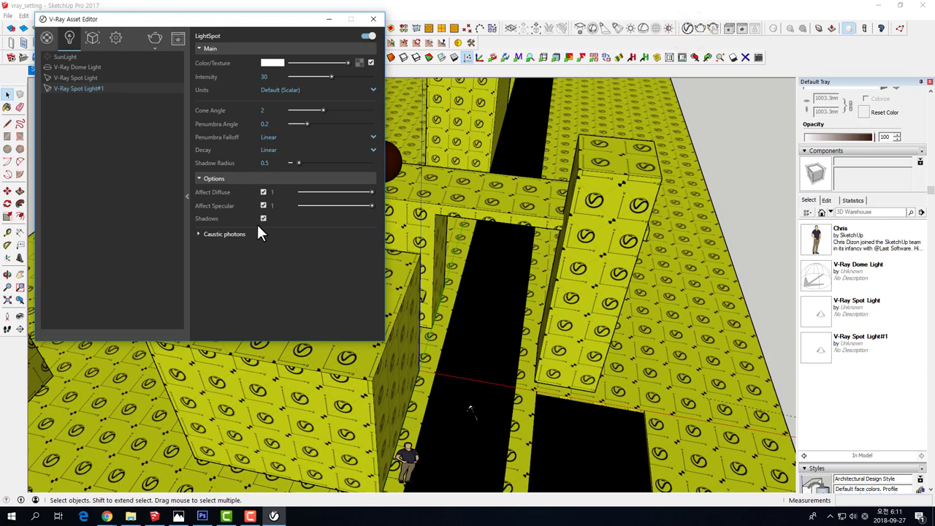
pyautogui.write('5')
pyautogui.press('Return')
pyautogui.click(373, 19)
pyautogui.moveTo(410, 183); pyautogui.dragTo(454, 307, button='middle')
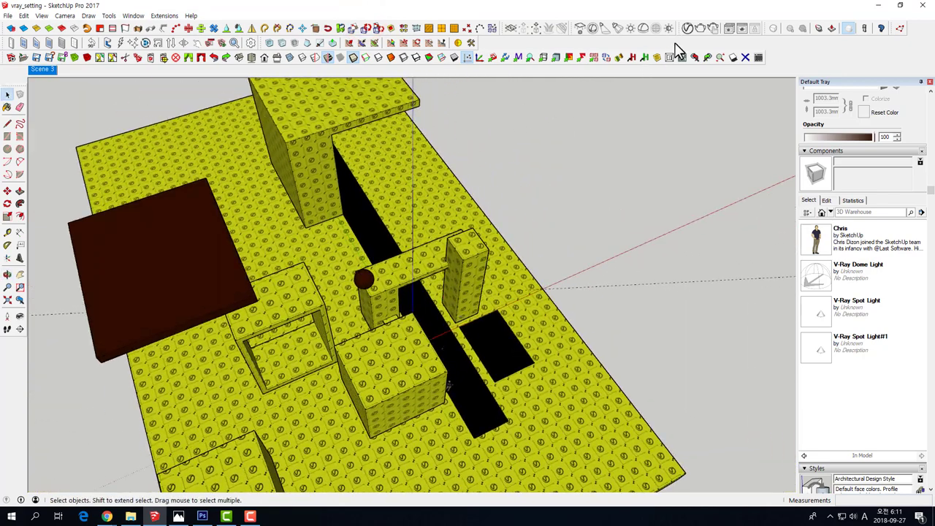
pyautogui.click(700, 27)
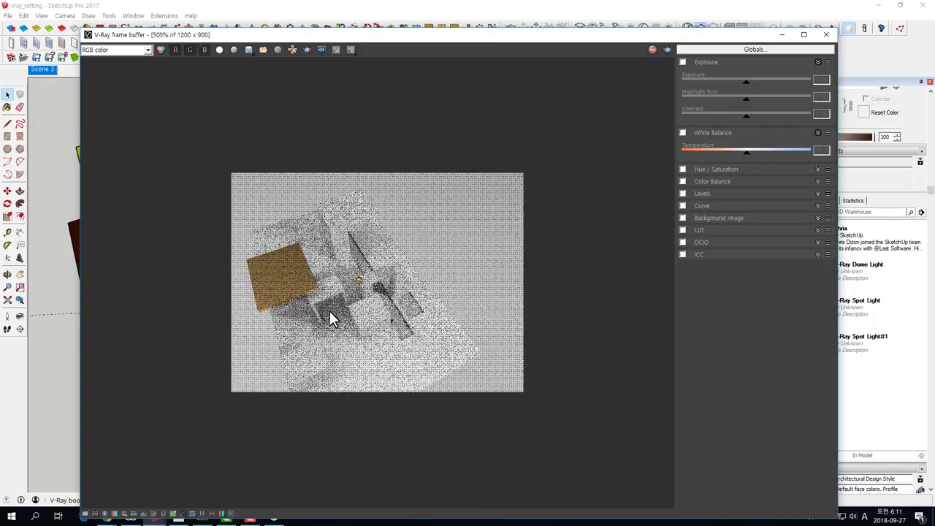
# - View the soft-shadow render at 100%, then stop it and close the frame buffer
pyautogui.doubleClick(329, 311)
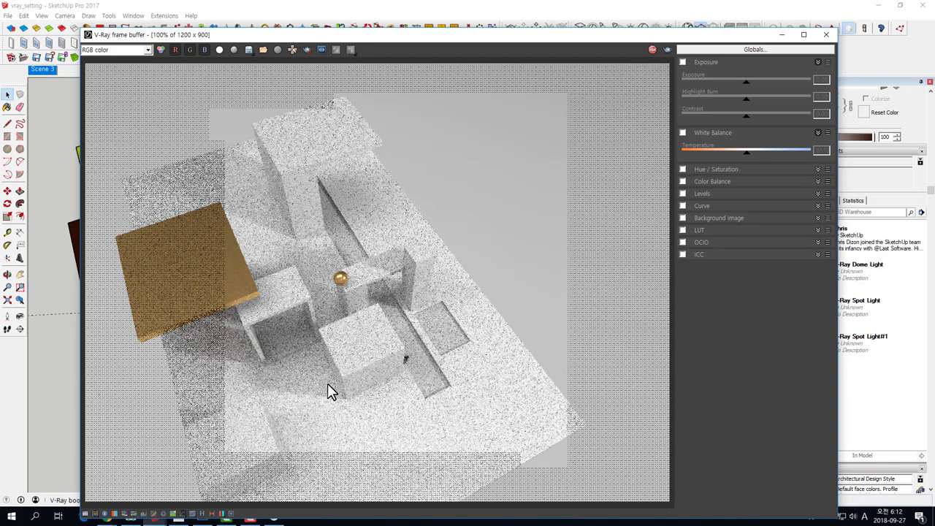
pyautogui.click(653, 49)
pyautogui.click(826, 35)
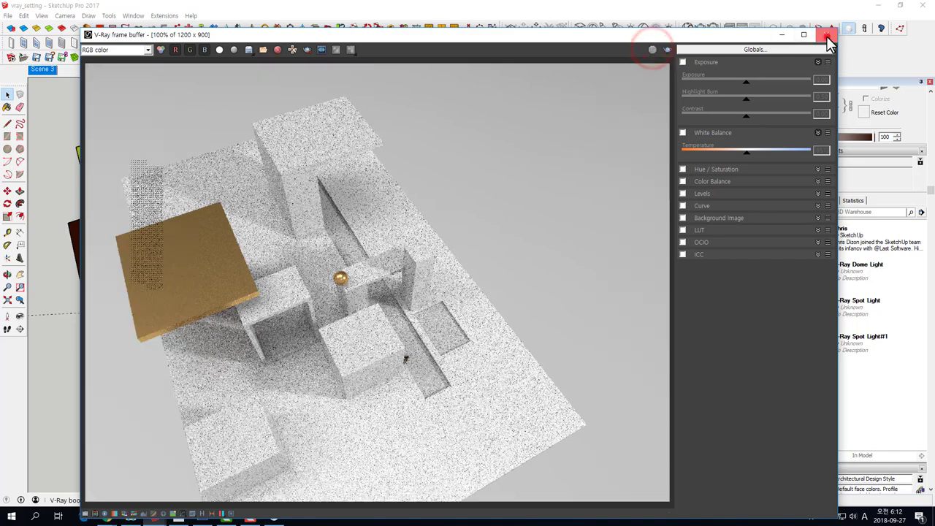
pyautogui.click(429, 262)
# - Open Spot Light#1 in the Asset Editor and inspect its Decay choices, leaving Linear
pyautogui.scroll(-5, 489, 284)
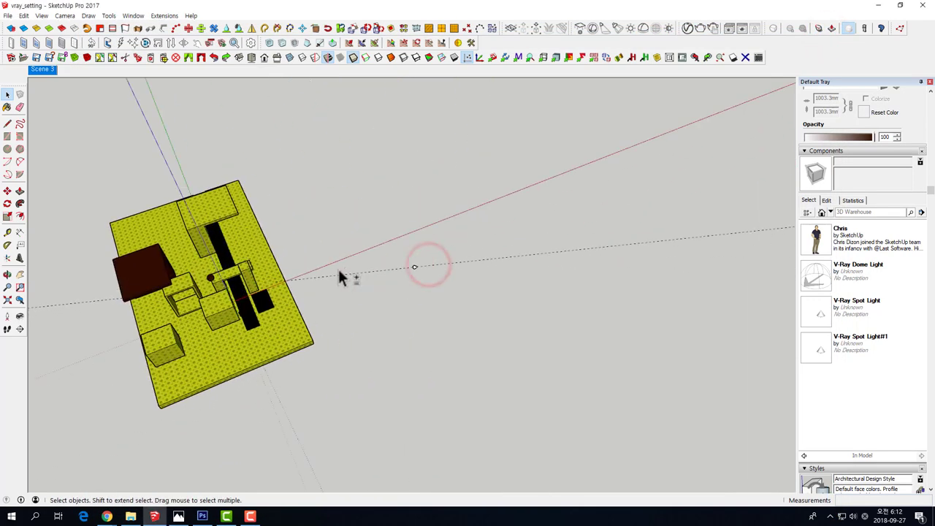
pyautogui.moveTo(339, 269); pyautogui.dragTo(376, 270, button='middle')
pyautogui.scroll(8, 376, 270)
pyautogui.scroll(-3, 369, 243)
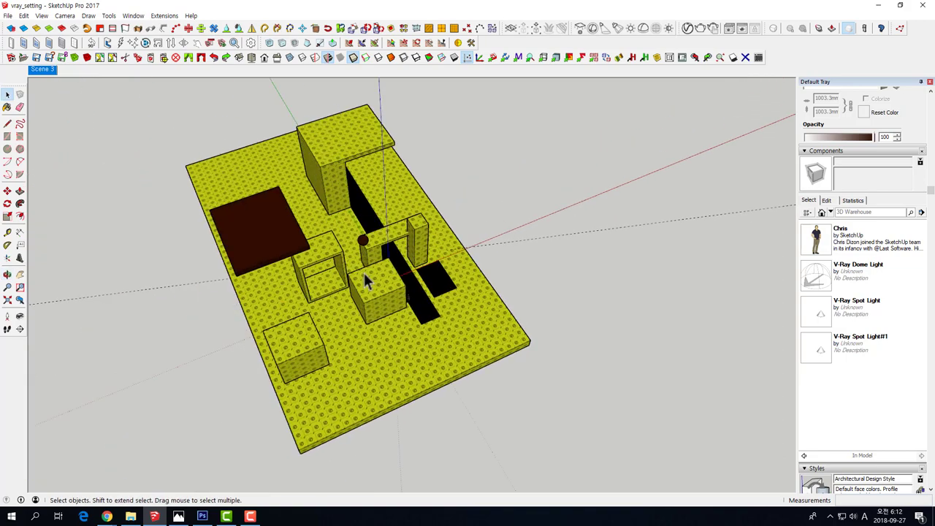
pyautogui.scroll(5, 363, 271)
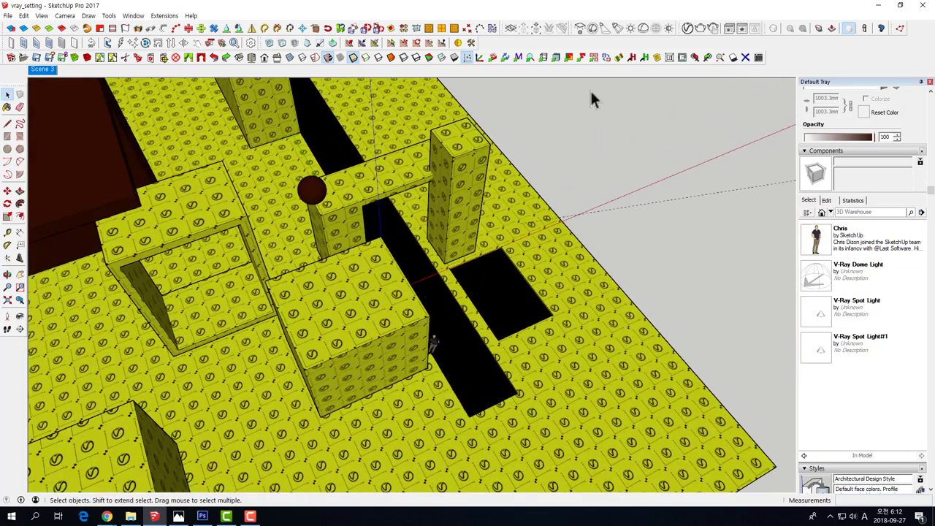
pyautogui.click(689, 30)
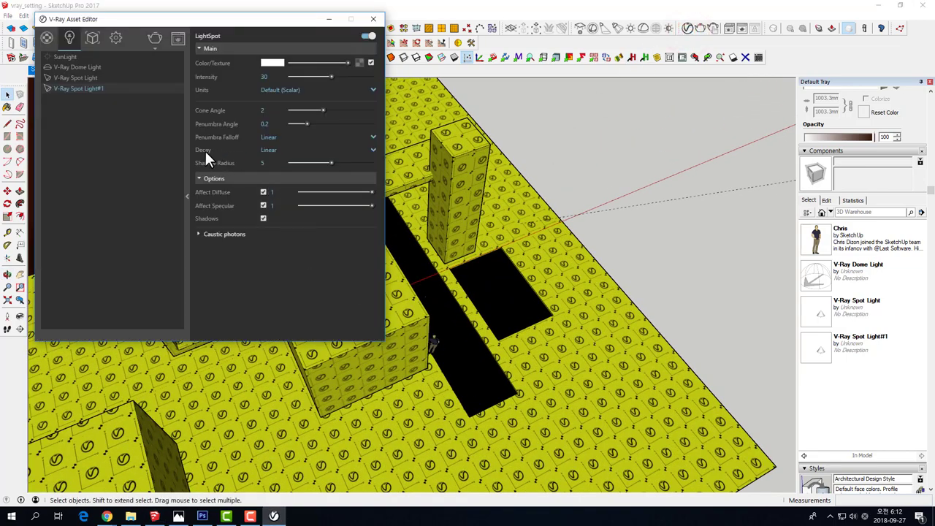
pyautogui.click(373, 149)
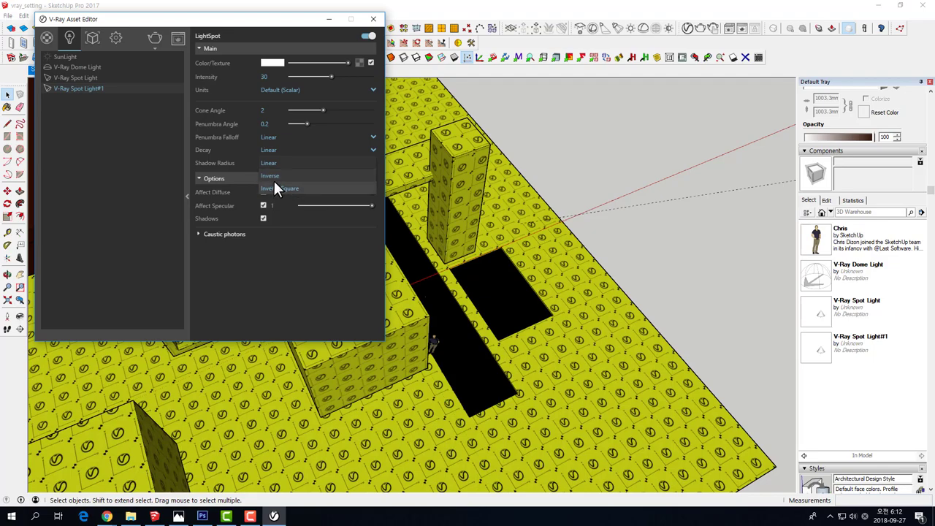
pyautogui.moveTo(541, 181)
pyautogui.mouseDown(button='middle')
pyautogui.moveTo(652, 271)
pyautogui.moveTo(497, 344)
pyautogui.moveTo(548, 309)
pyautogui.moveTo(463, 168)
pyautogui.moveTo(500, 285)
pyautogui.mouseUp(button='middle')
pyautogui.scroll(3, 490, 341)
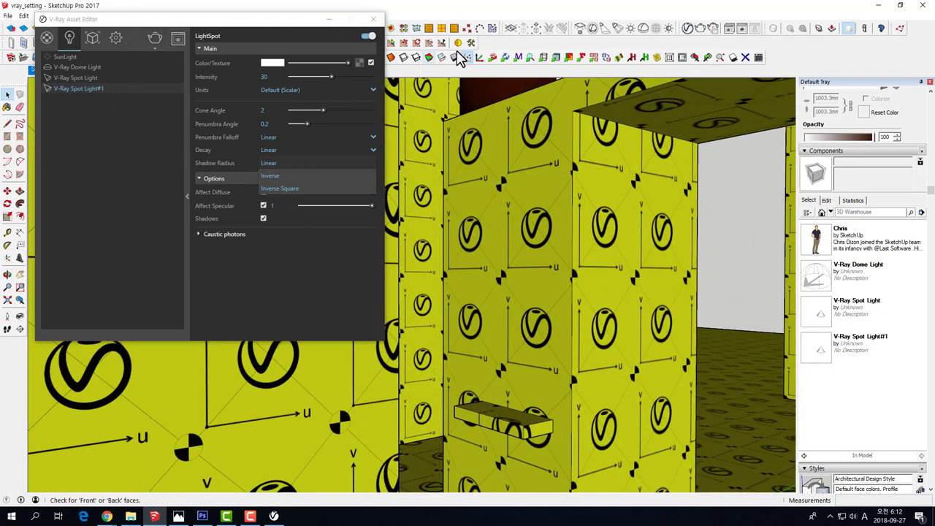
# - Place a new V-Ray spot light on the pillar's wall
pyautogui.click(604, 33)
pyautogui.click(625, 124)
pyautogui.scroll(2, 624, 125)
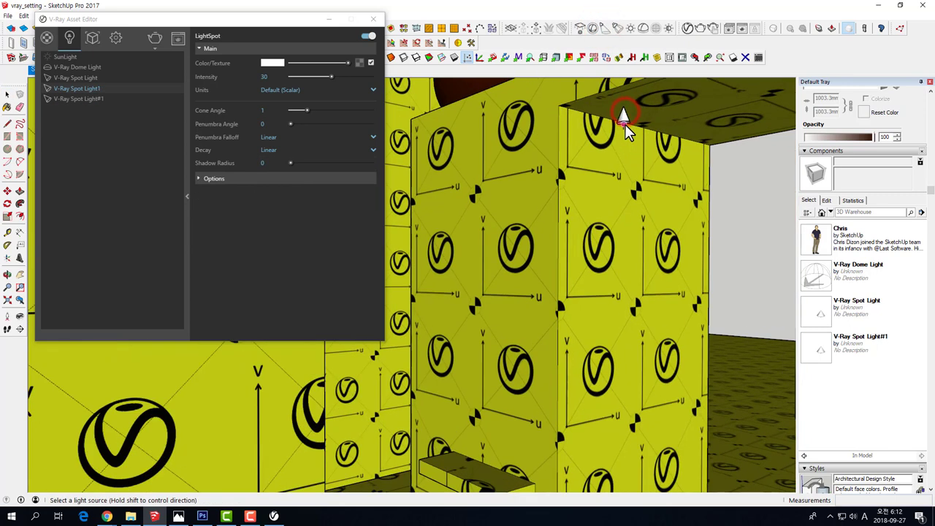
pyautogui.click(622, 117)
# - Move the new spot light up near the top of the wall
pyautogui.press('m')
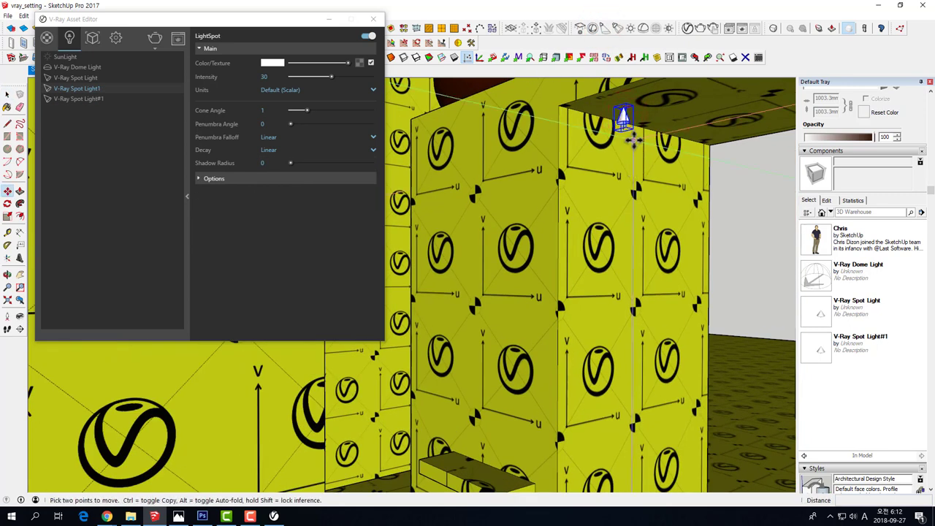
pyautogui.click(633, 141)
pyautogui.click(636, 334)
pyautogui.moveTo(636, 334); pyautogui.dragTo(592, 147, button='middle')
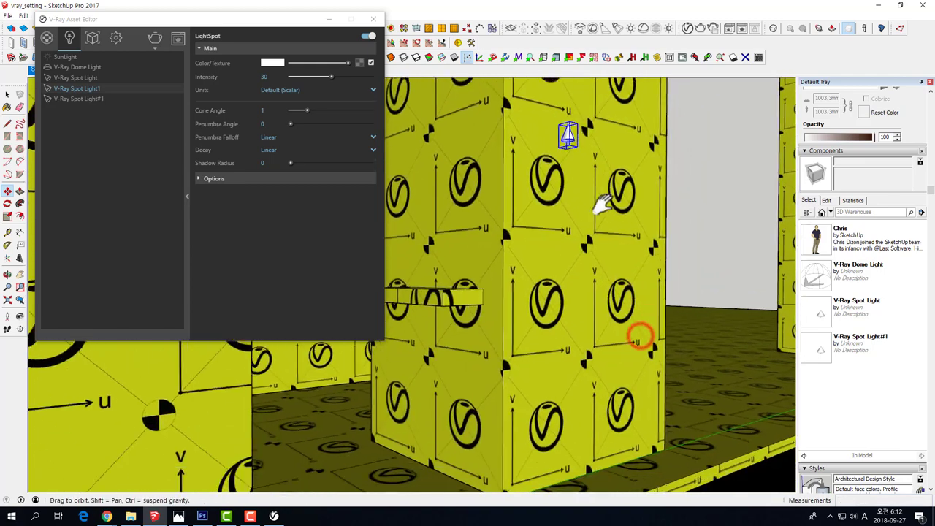
pyautogui.click(592, 146)
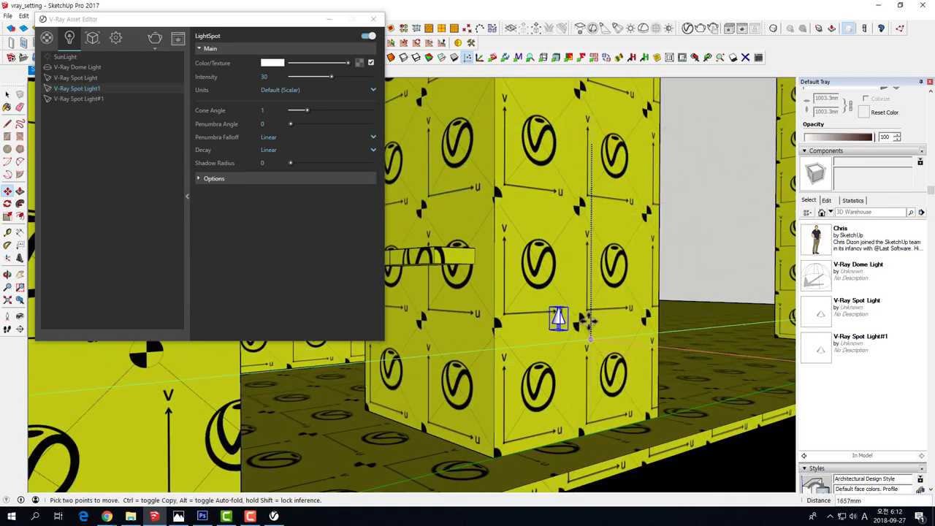
pyautogui.click(580, 202)
pyautogui.moveTo(580, 202)
pyautogui.mouseDown(button='middle')
pyautogui.moveTo(531, 319)
pyautogui.moveTo(581, 405)
pyautogui.mouseUp(button='middle')
pyautogui.click(583, 411)
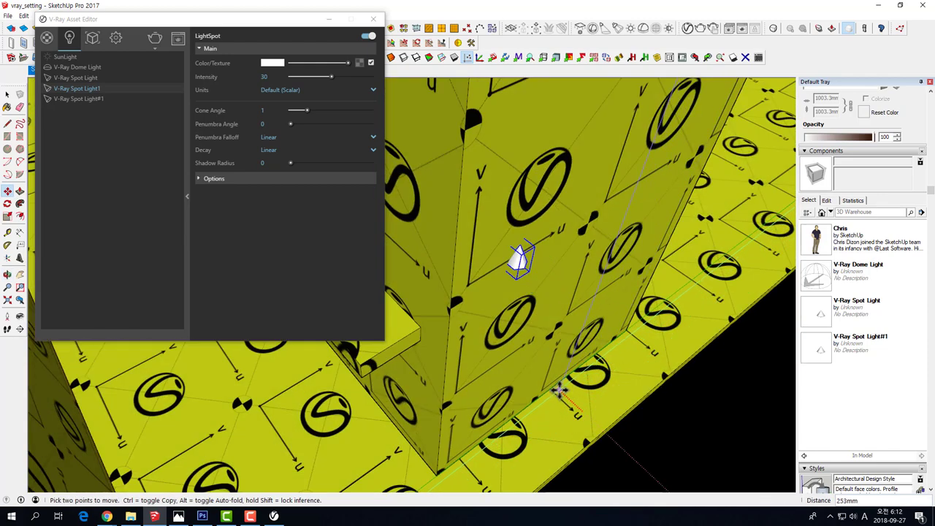
pyautogui.moveTo(557, 392); pyautogui.dragTo(548, 253, button='middle')
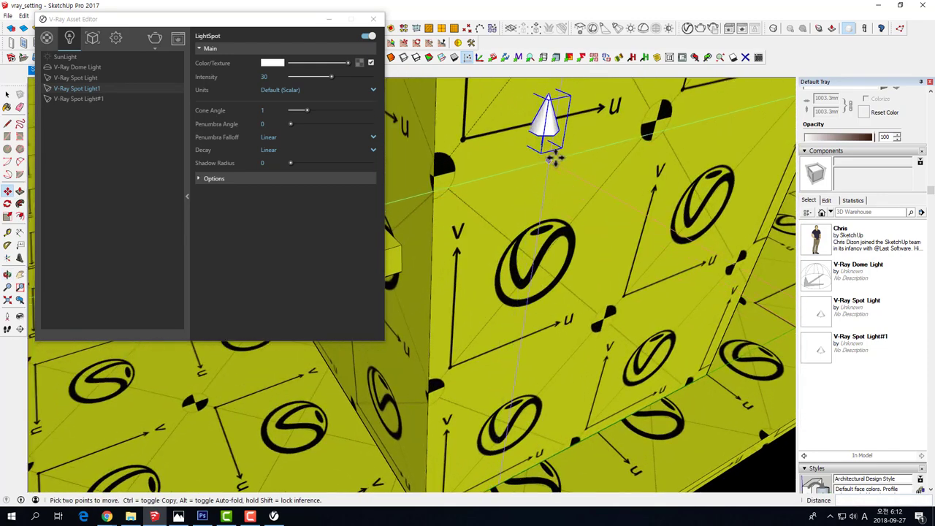
pyautogui.scroll(3, 567, 183)
pyautogui.moveTo(579, 206); pyautogui.dragTo(570, 186, button='middle')
# - Select V-Ray Spot Light#1 and bring up its context options in the light list
pyautogui.click(105, 98)
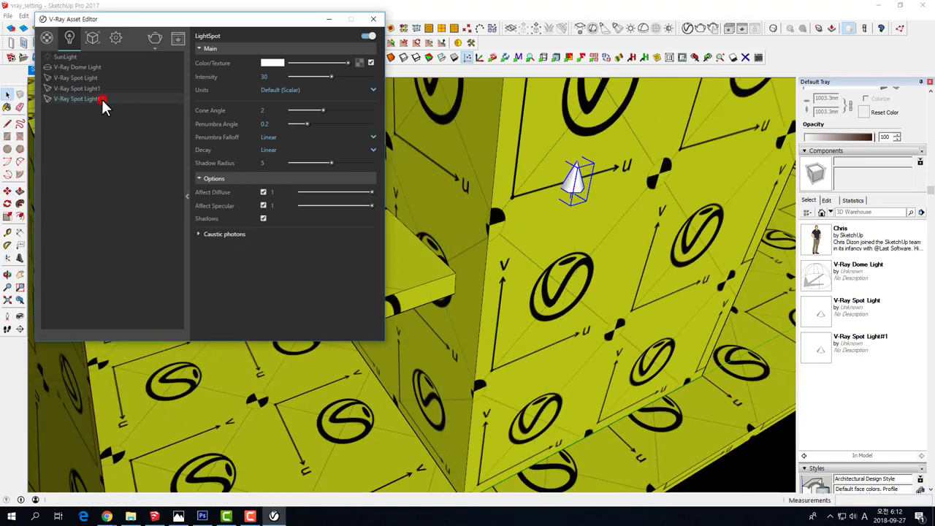
pyautogui.rightClick(103, 99)
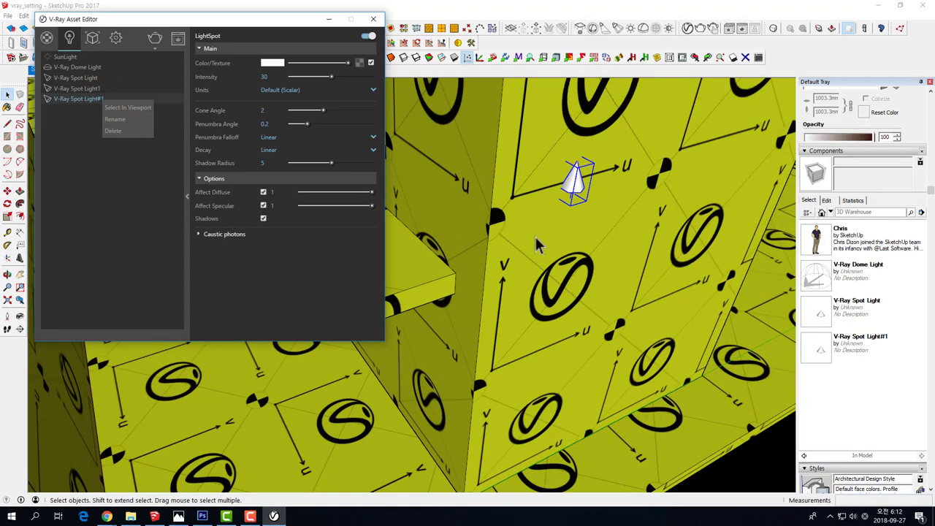
pyautogui.scroll(-3, 503, 285)
pyautogui.scroll(-3, 576, 209)
pyautogui.scroll(-3, 621, 234)
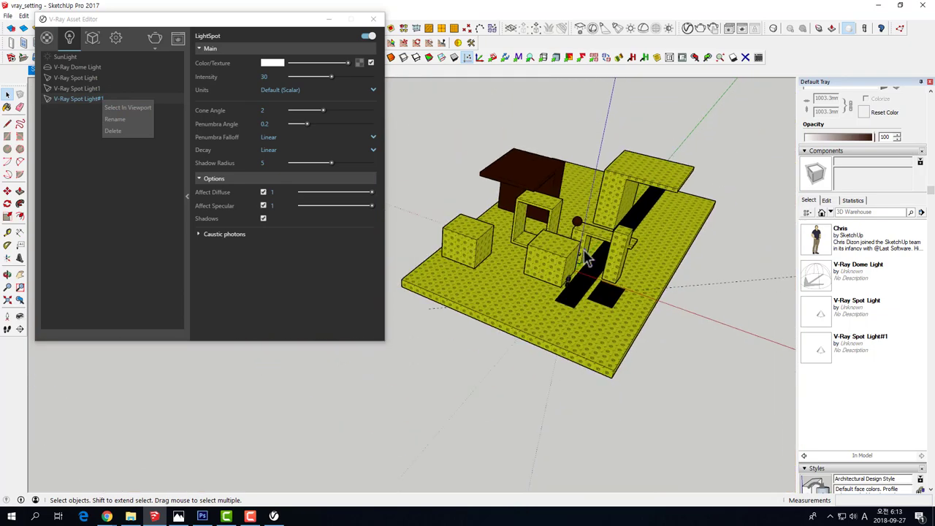
pyautogui.scroll(-2, 703, 263)
pyautogui.scroll(5, 606, 300)
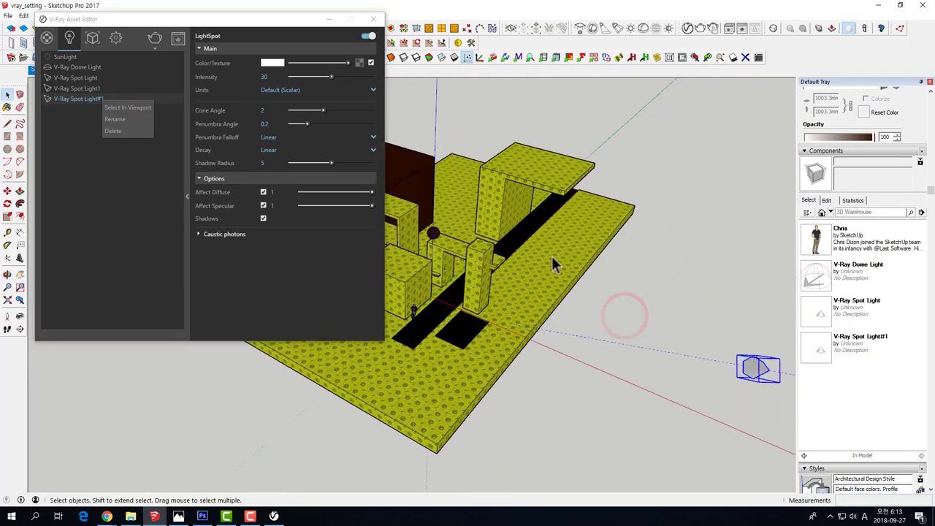
pyautogui.scroll(3, 512, 292)
pyautogui.scroll(2, 418, 256)
pyautogui.scroll(2, 428, 292)
pyautogui.scroll(2, 456, 293)
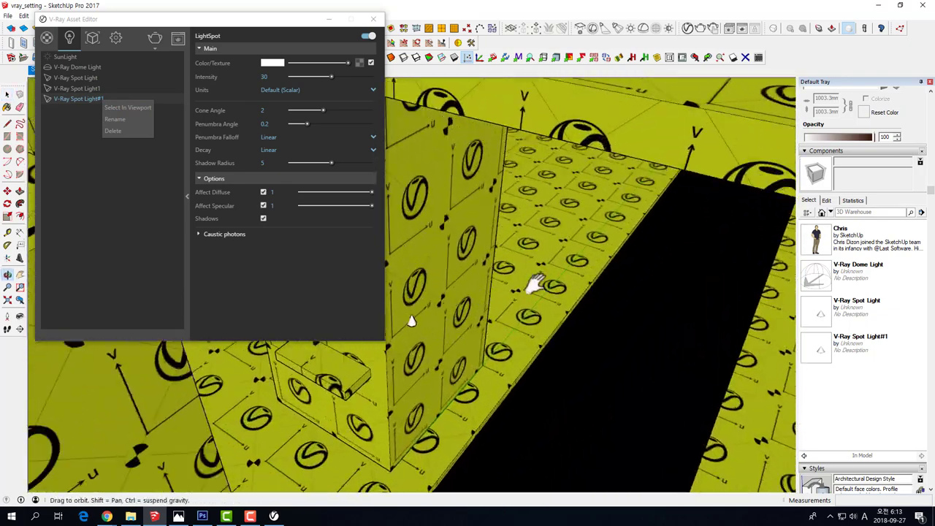
pyautogui.scroll(2, 534, 282)
pyautogui.scroll(2, 556, 329)
pyautogui.scroll(-2, 570, 289)
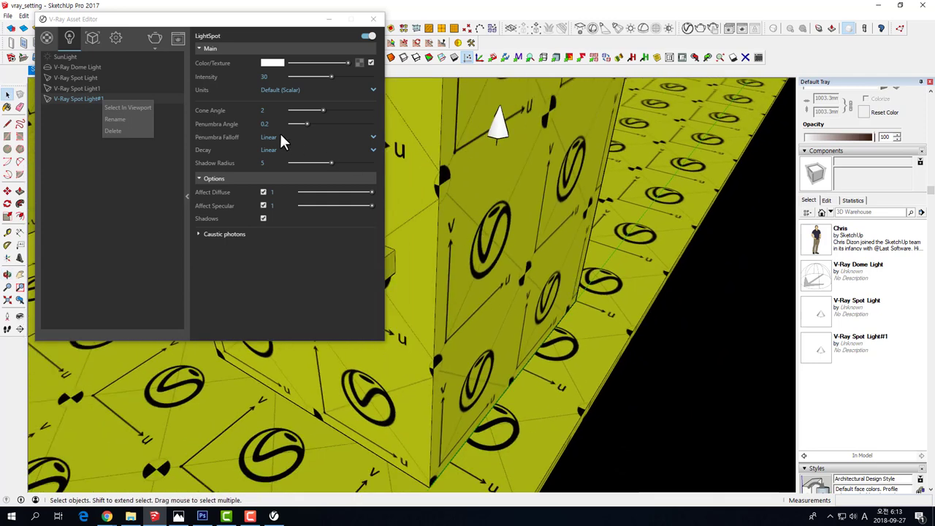
# - Set the V-Ray Dome Light intensity to 10
pyautogui.click(73, 67)
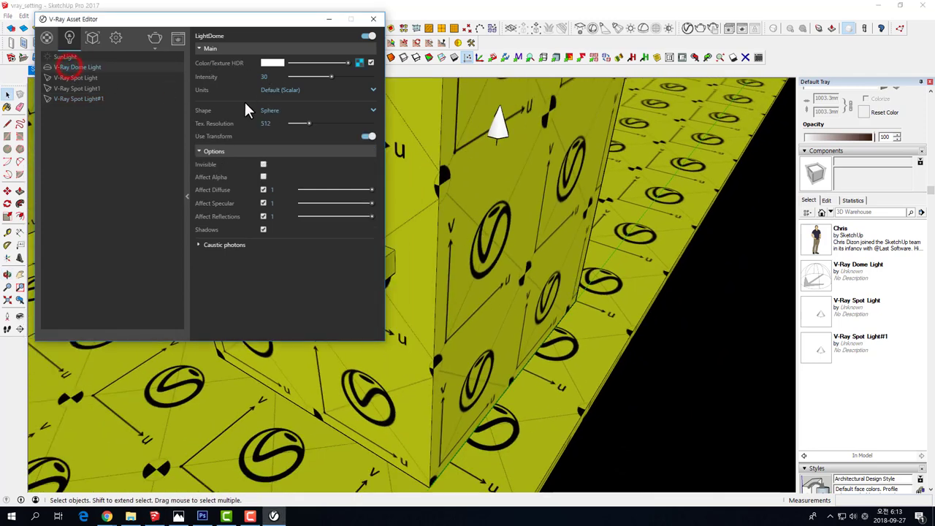
pyautogui.write('10')
pyautogui.press('Return')
pyautogui.moveTo(564, 271)
pyautogui.mouseDown(button='middle')
pyautogui.moveTo(522, 203)
pyautogui.moveTo(501, 224)
pyautogui.mouseUp(button='middle')
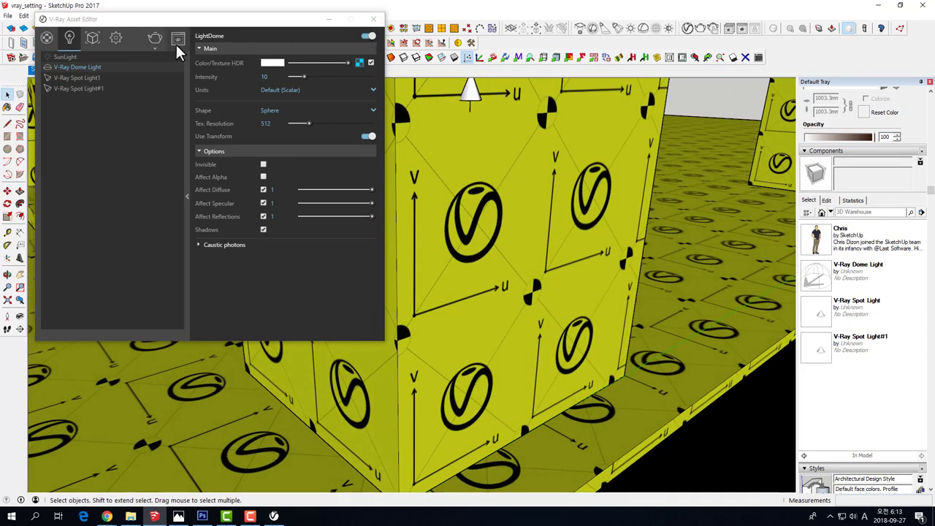
# - Render the scene with dome intensity 10, then stop it and close the frame buffer
pyautogui.click(155, 37)
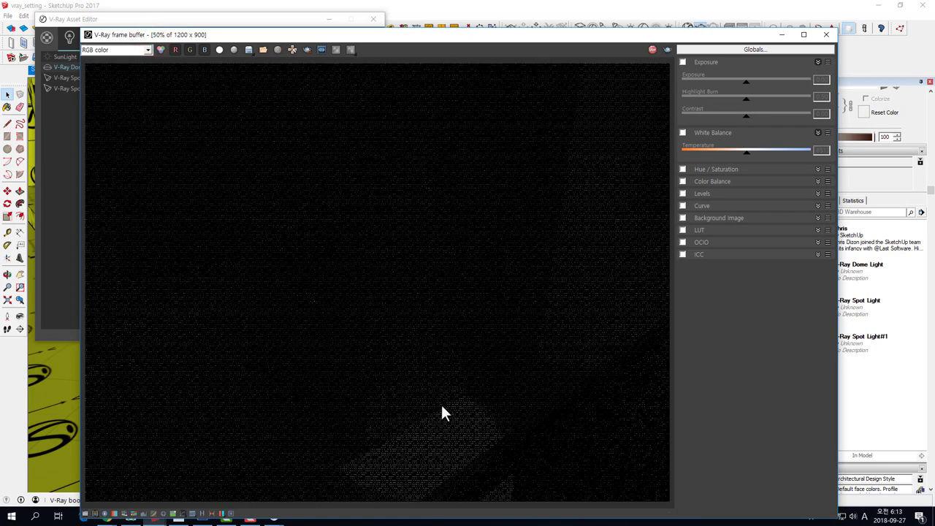
pyautogui.scroll(-1, 443, 409)
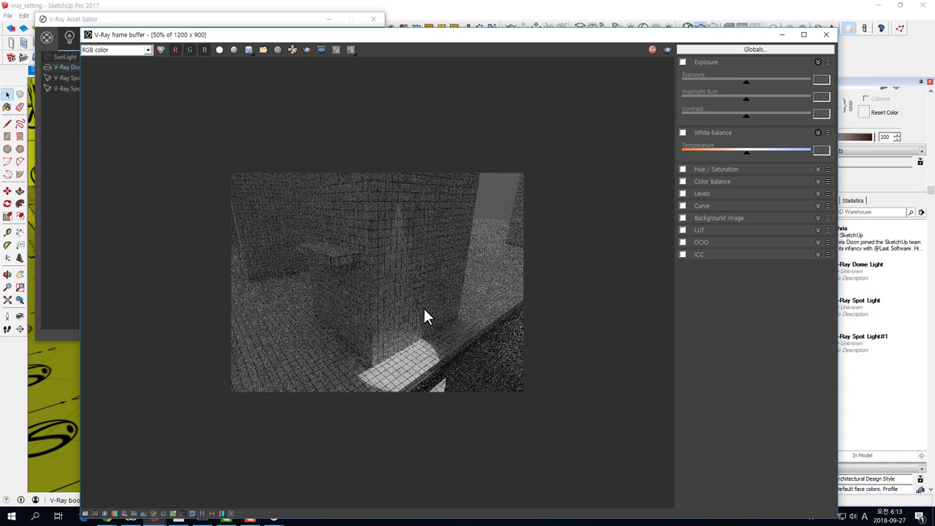
pyautogui.click(653, 49)
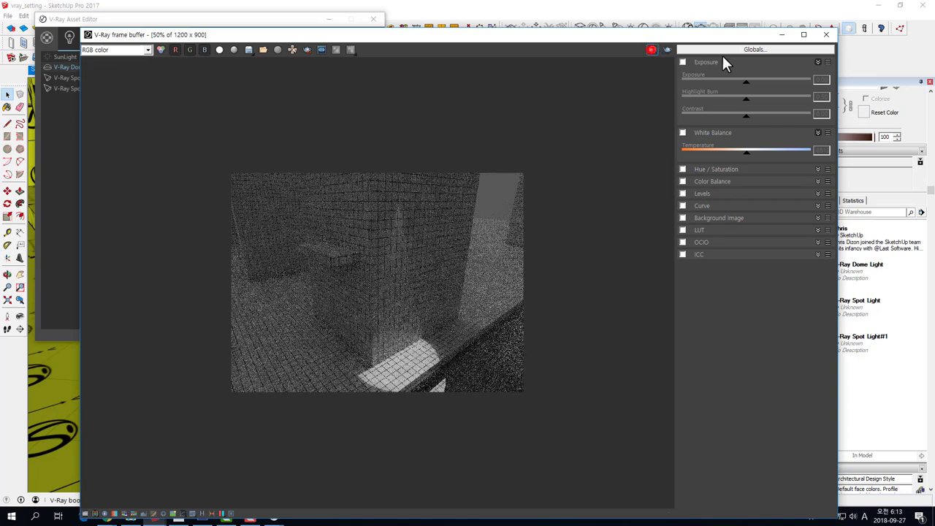
pyautogui.click(826, 34)
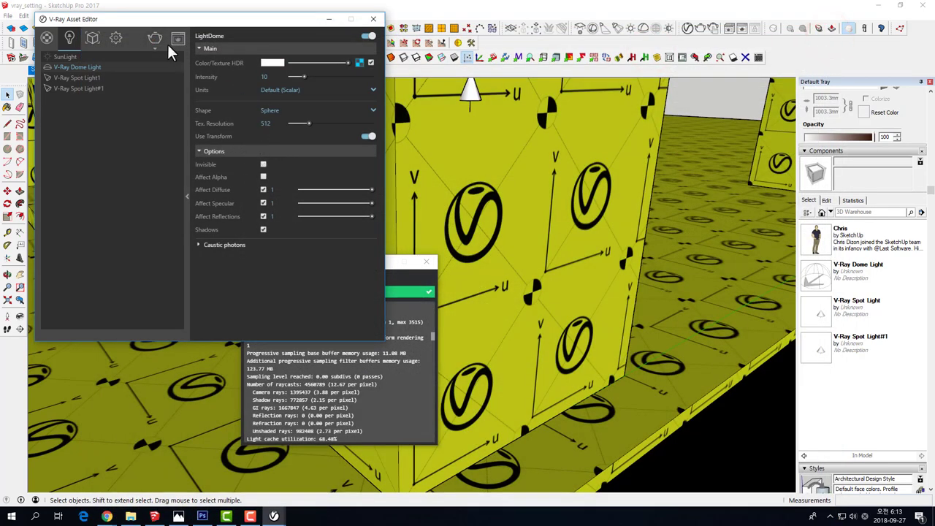
# - Delete the duplicate V-Ray Spot Light#1 from the light list
pyautogui.click(69, 78)
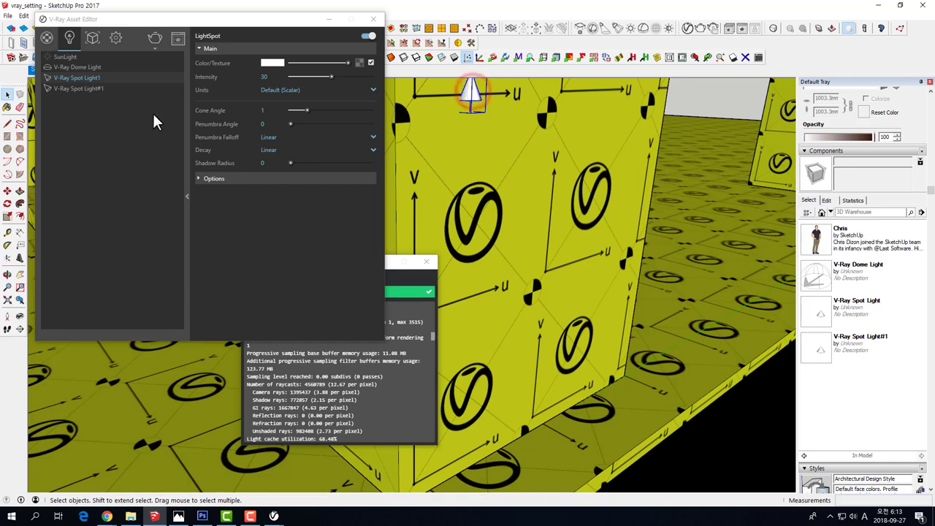
pyautogui.rightClick(91, 89)
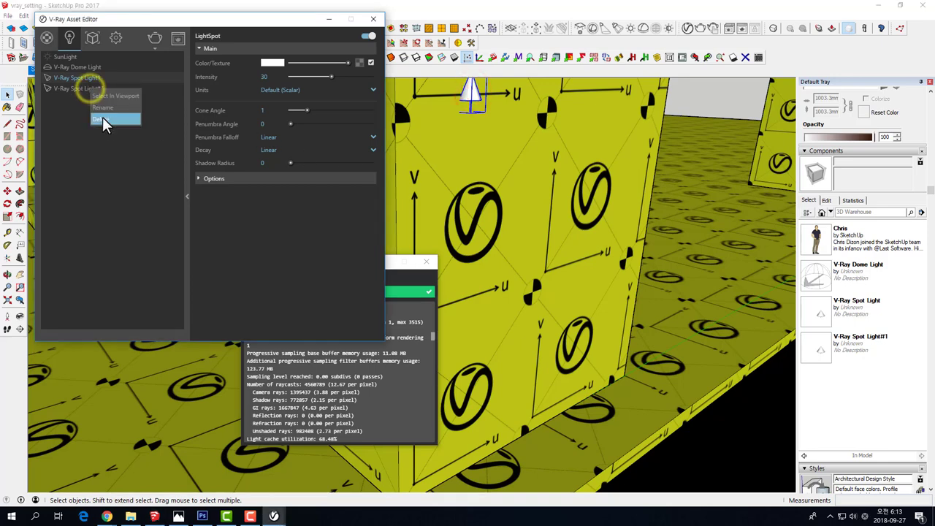
pyautogui.click(105, 122)
pyautogui.click(426, 261)
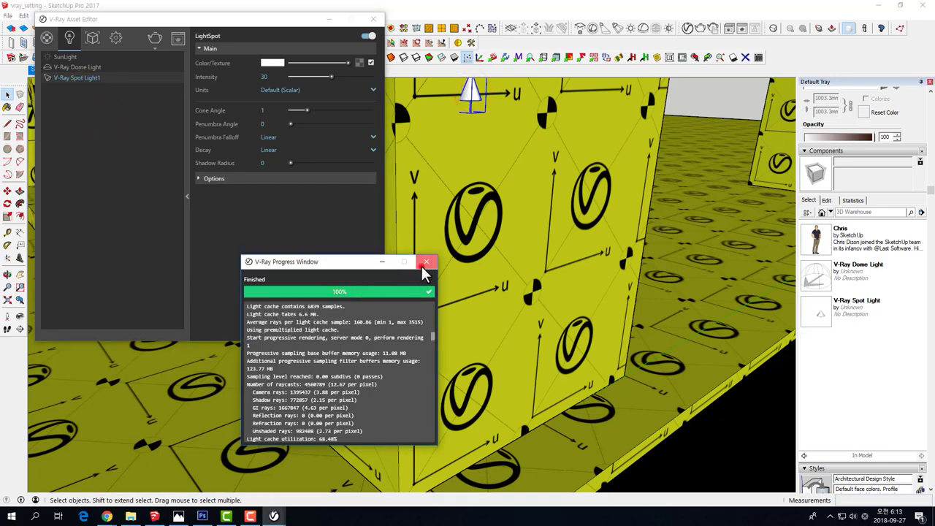
# - Set Spot Light1's decay to Inverse and test-render it, reviewing at 100%
pyautogui.click(372, 150)
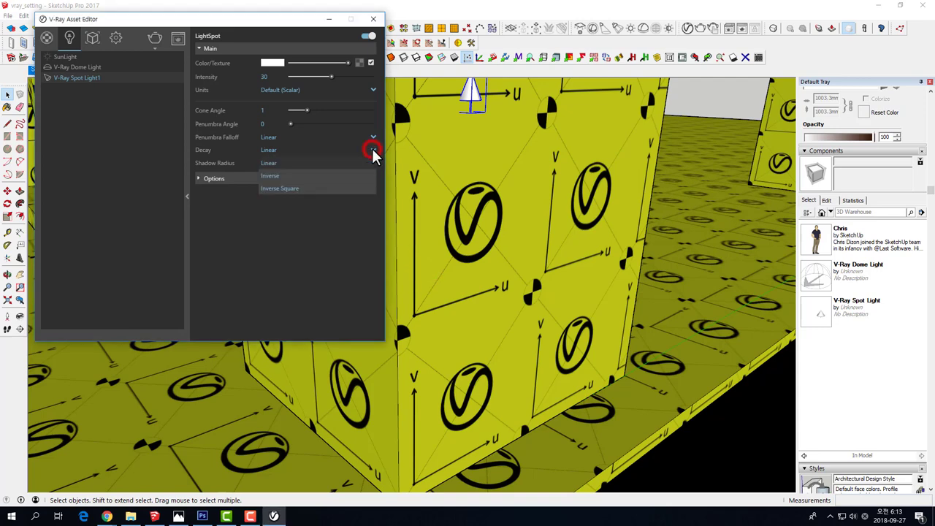
pyautogui.click(270, 177)
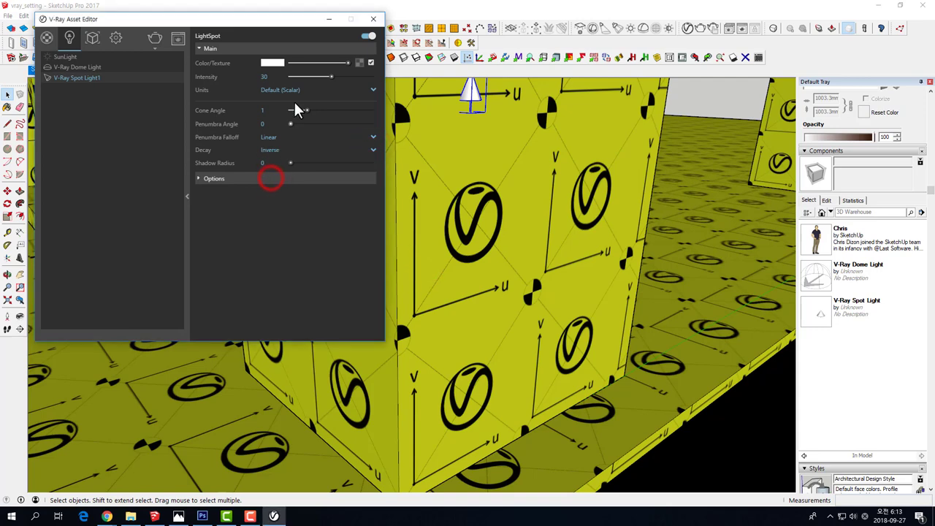
pyautogui.click(154, 38)
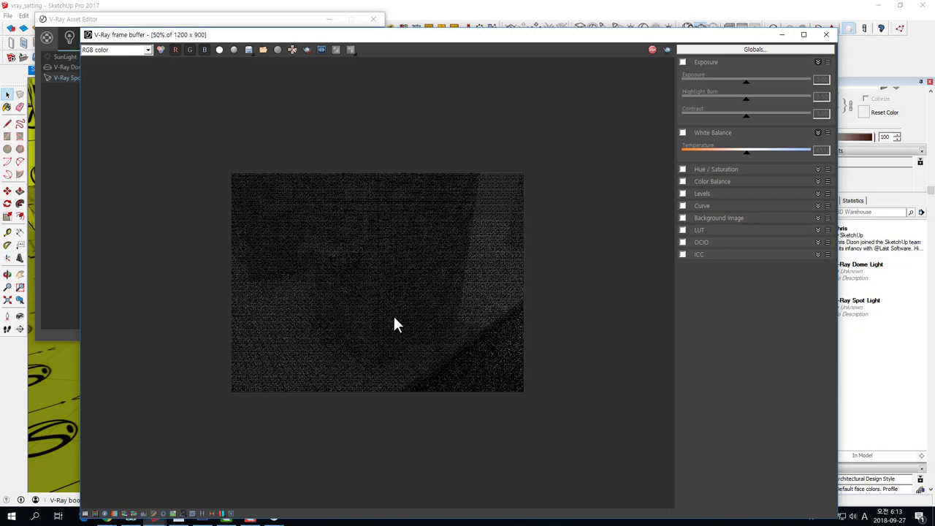
pyautogui.doubleClick(392, 337)
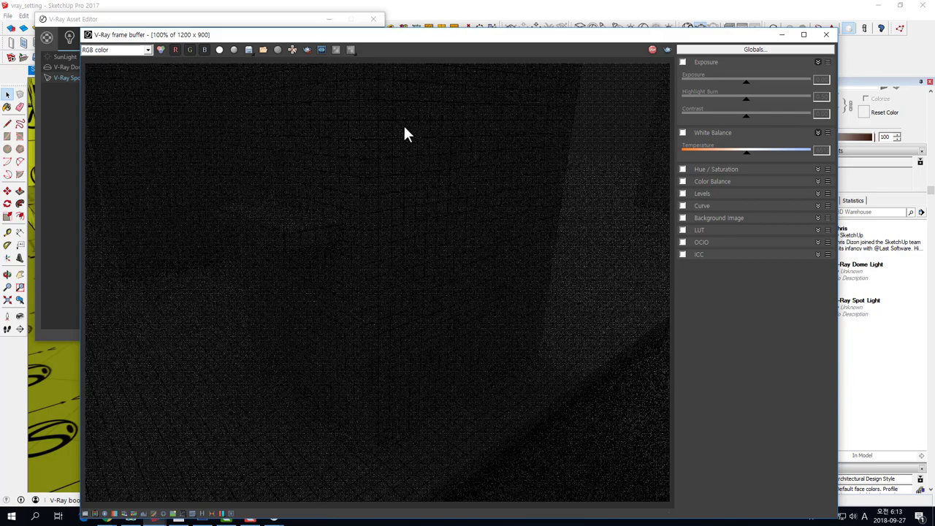
pyautogui.doubleClick(454, 161)
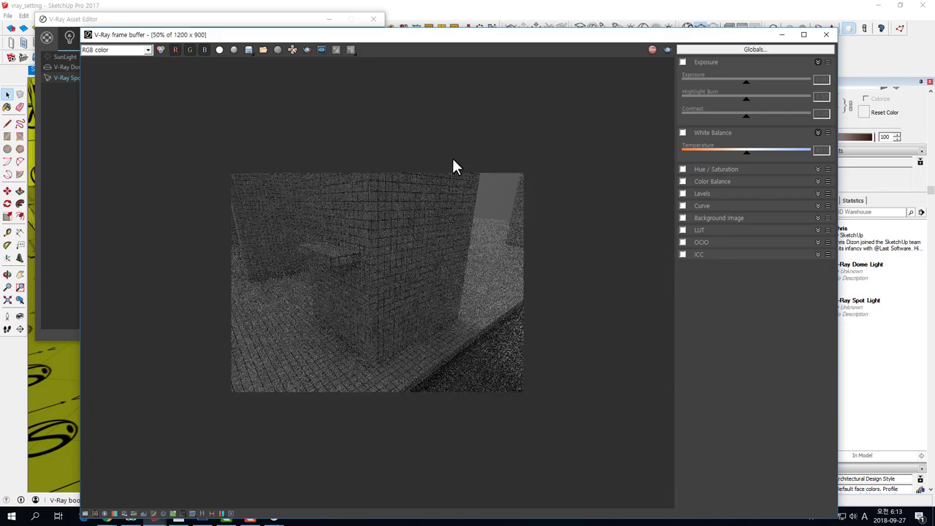
pyautogui.doubleClick(430, 294)
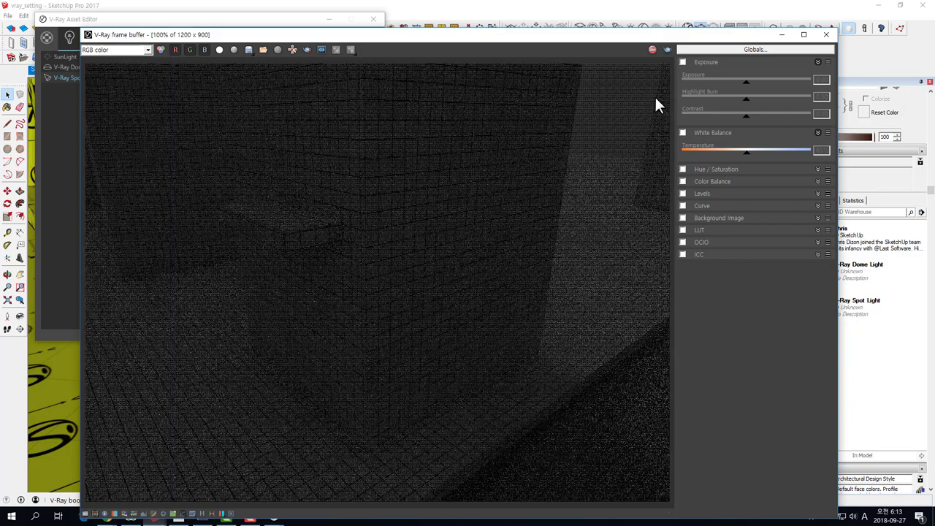
pyautogui.click(826, 34)
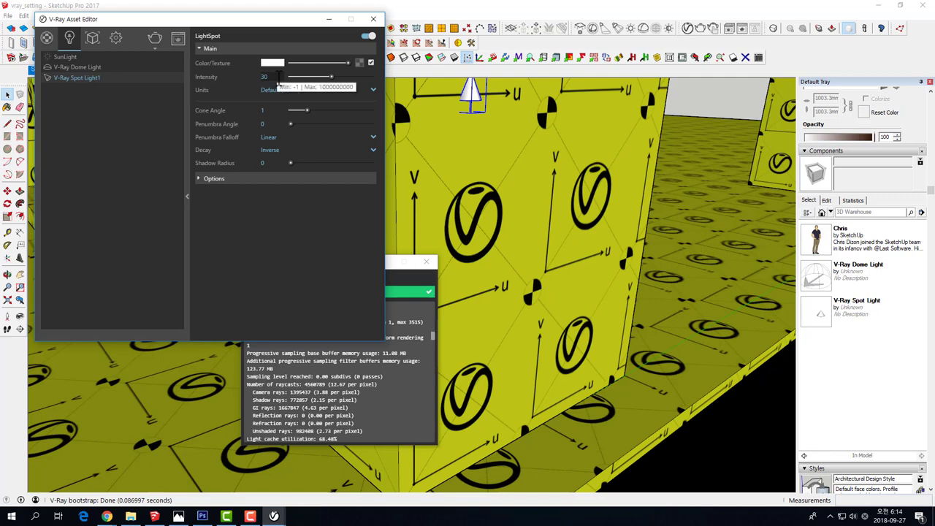
# - Set the spot light intensity to 30000, render the wall light streak, then close the frame buffer
pyautogui.doubleClick(278, 77)
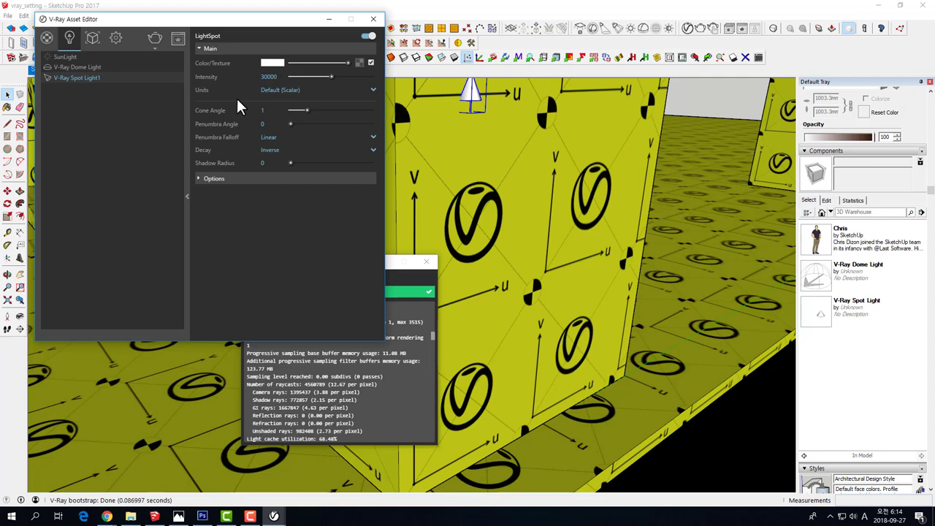
pyautogui.click(154, 38)
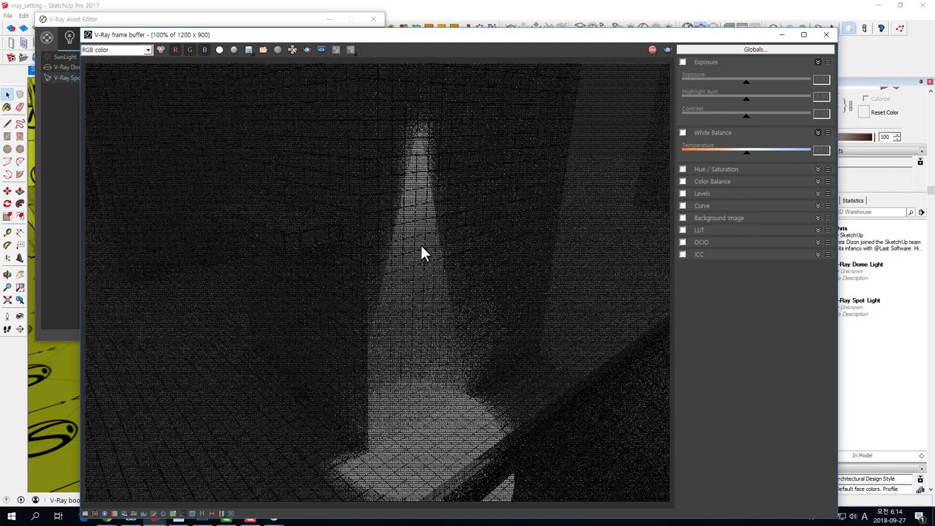
pyautogui.click(651, 49)
pyautogui.click(821, 31)
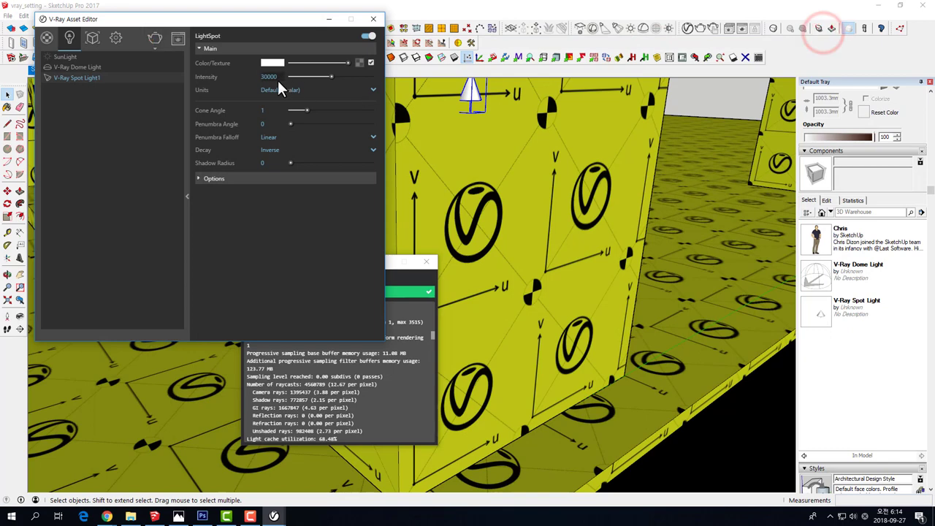
# - Set the spot light intensity to 10000 and render, keeping the frame buffer and light settings visible
pyautogui.click(262, 80)
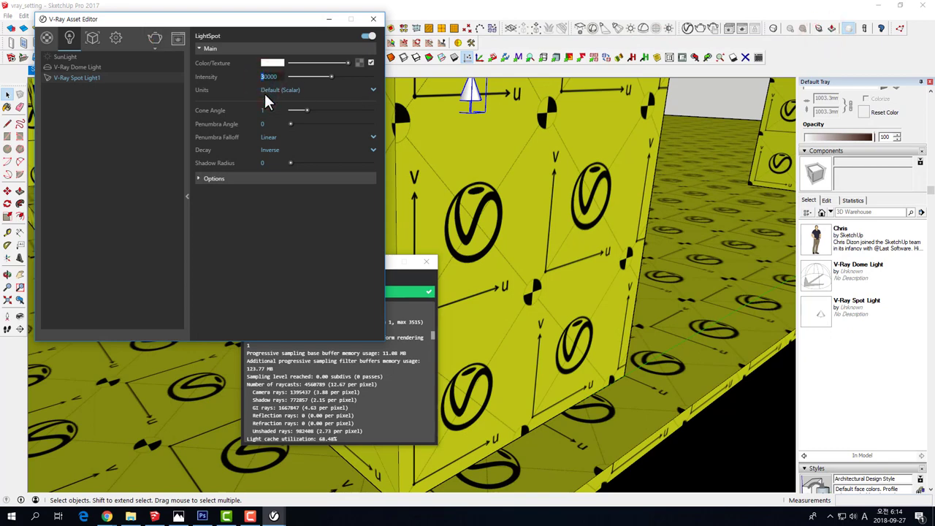
pyautogui.write('10000')
pyautogui.click(154, 38)
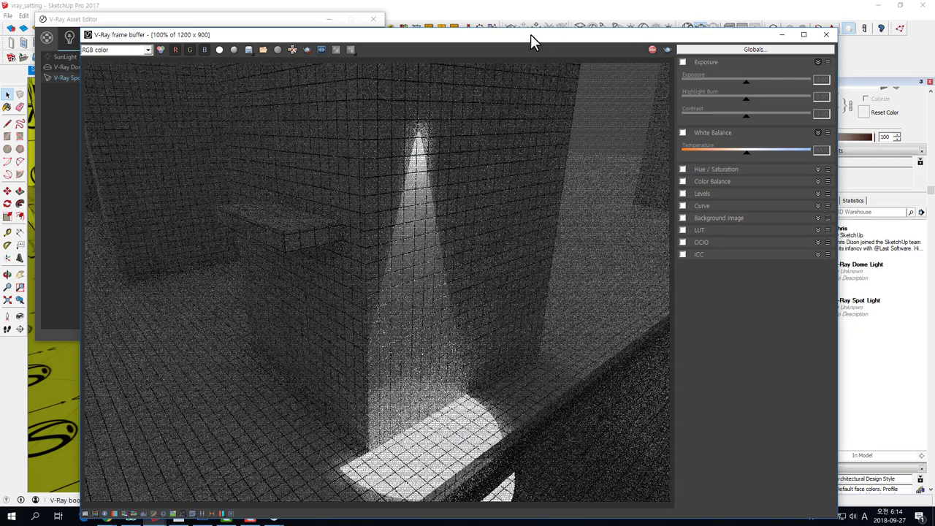
pyautogui.moveTo(530, 34); pyautogui.dragTo(641, 92)
pyautogui.moveTo(544, 163); pyautogui.dragTo(591, 29)
pyautogui.moveTo(175, 16); pyautogui.dragTo(155, 38)
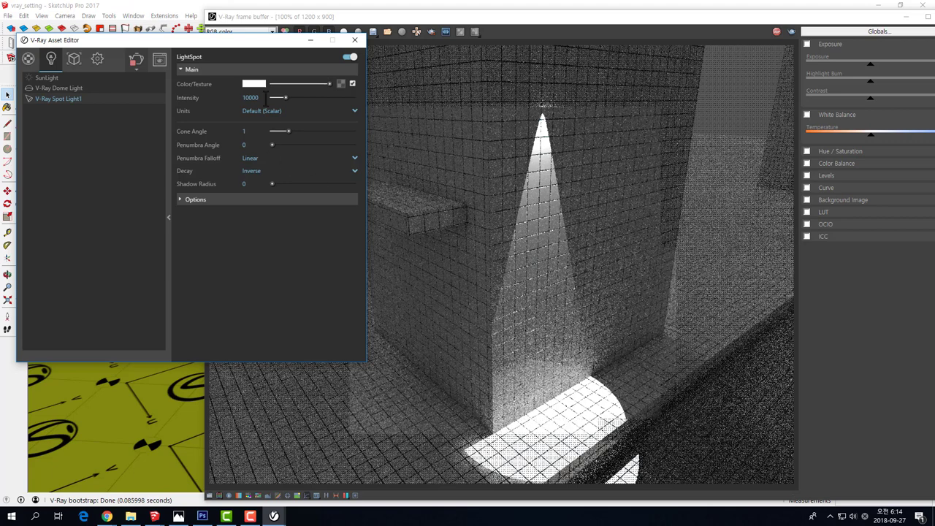
# - Start interactive rendering and set the spot light intensity to 30
pyautogui.click(136, 59)
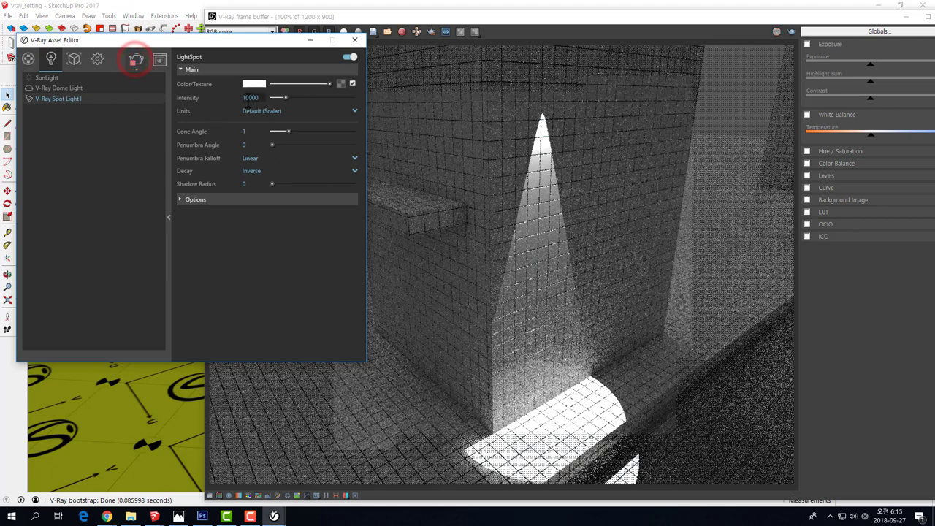
pyautogui.click(248, 98)
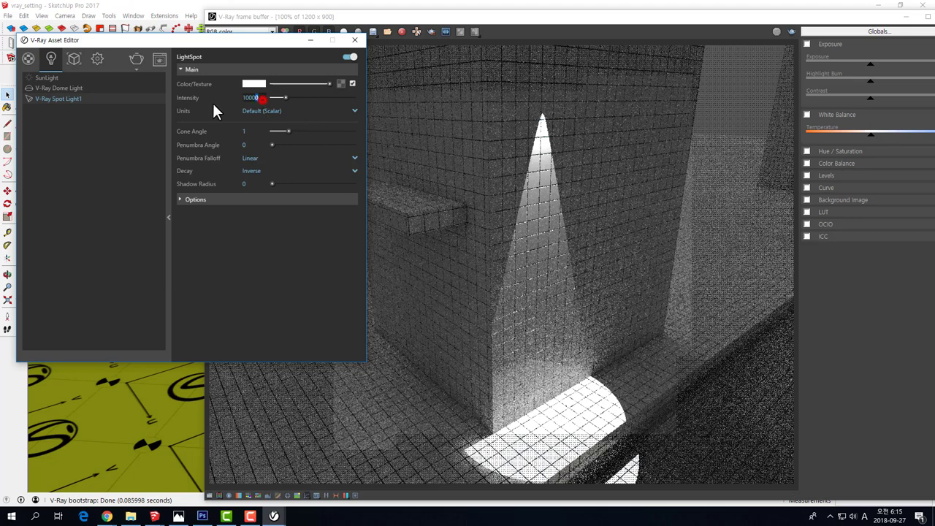
pyautogui.hotkey('ctrl', 'a')
pyautogui.write('30')
pyautogui.press('Return')
# - Change the spot light's decay to Linear, leaving penumbra falloff unchanged
pyautogui.click(253, 160)
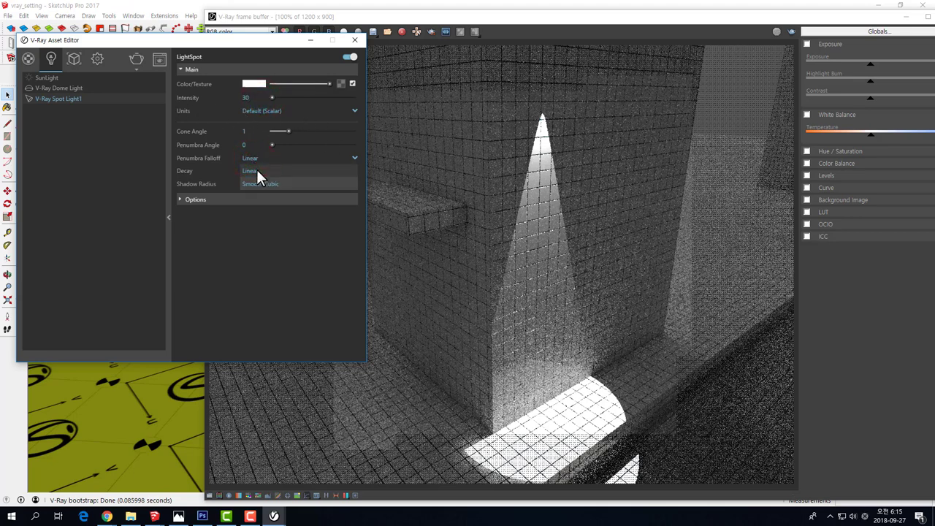
pyautogui.click(251, 248)
pyautogui.click(256, 172)
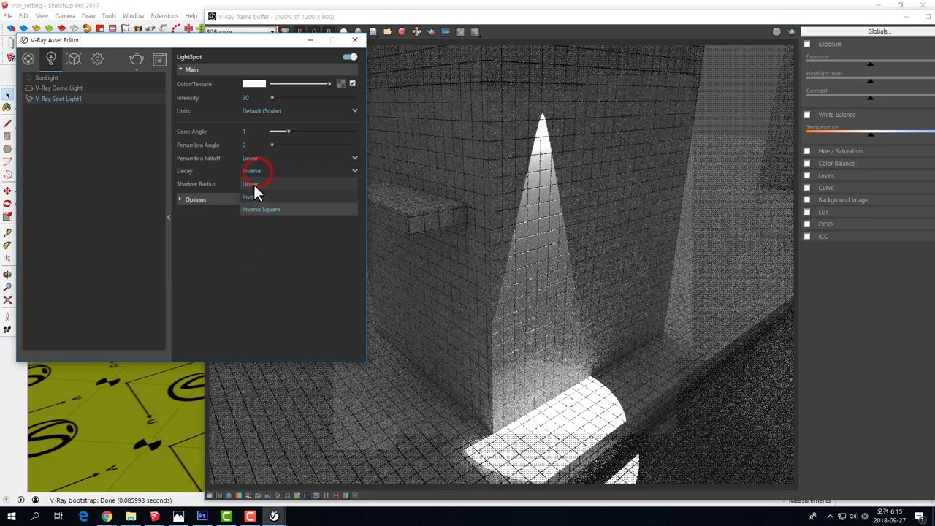
pyautogui.click(254, 183)
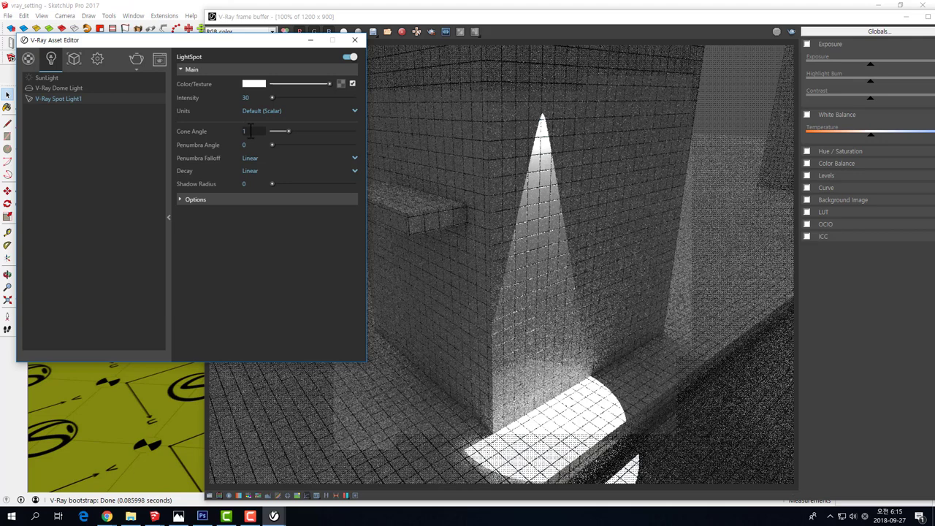
# - Set the cone angle to 1.5, then close the light settings and shrink the frame buffer
pyautogui.press('BackSpace')
pyautogui.write('2')
pyautogui.press('Return')
pyautogui.click(252, 132)
pyautogui.write('1.5')
pyautogui.press('Return')
pyautogui.click(354, 41)
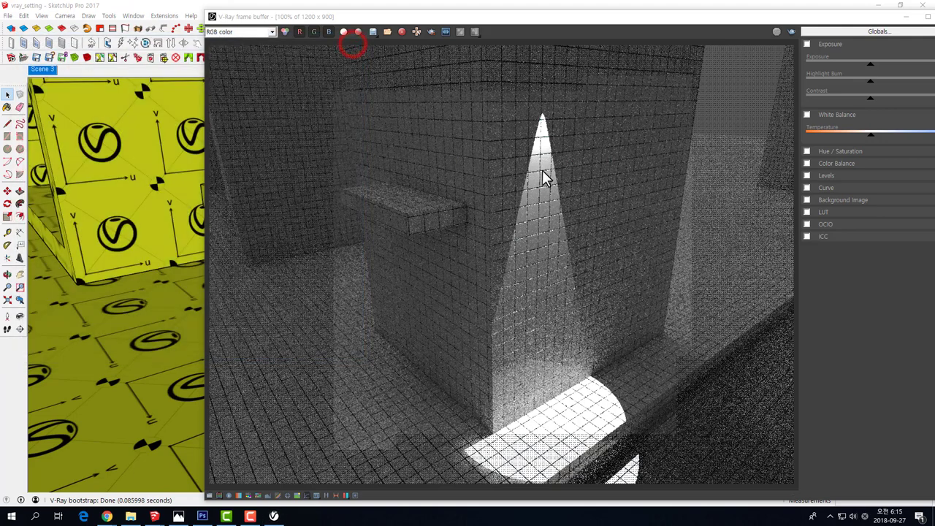
pyautogui.click(855, 25)
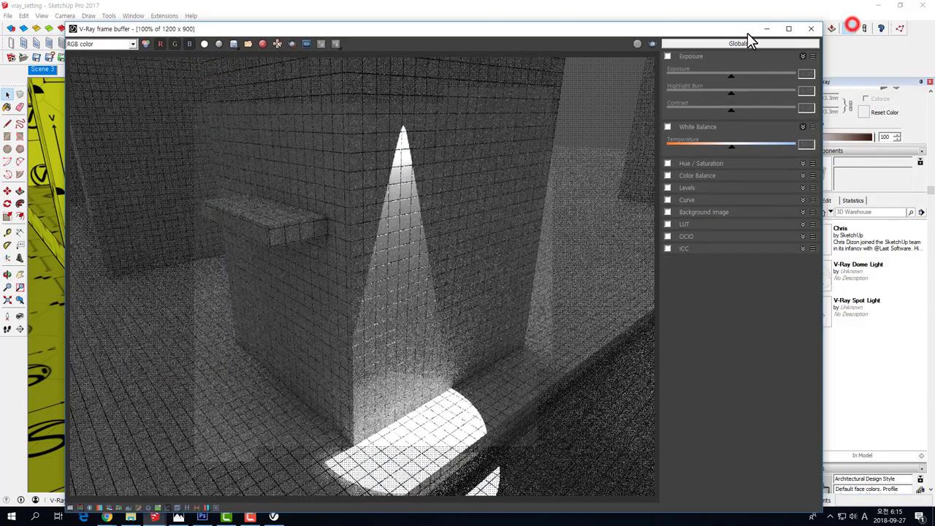
# - Copy the spot light along the wall top into three evenly spaced copies (*3)
pyautogui.click(811, 32)
pyautogui.moveTo(454, 101); pyautogui.dragTo(482, 224, button='middle')
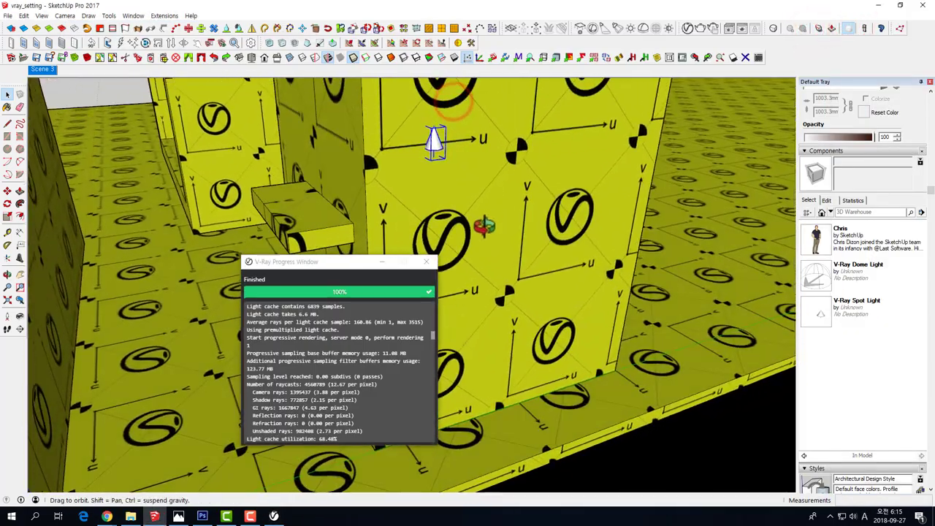
pyautogui.press('m')
pyautogui.click(474, 411)
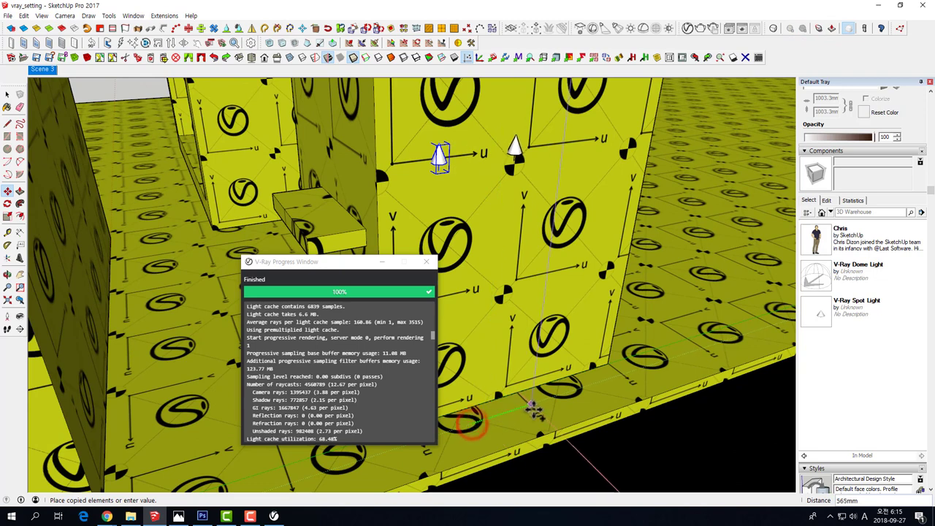
pyautogui.click(557, 400)
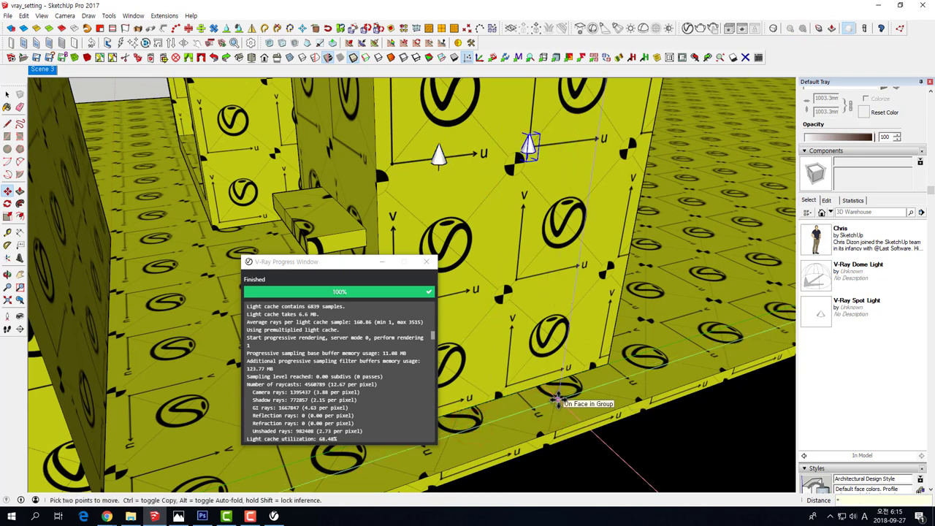
pyautogui.write('*3')
pyautogui.press('Return')
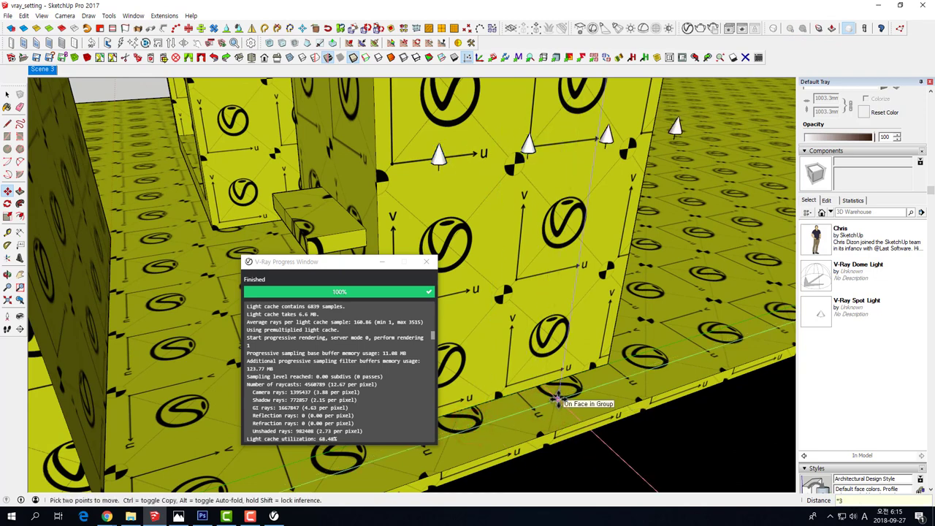
# - Open the V-Ray Asset Editor and start rendering the scene with the copied lights
pyautogui.click(428, 260)
pyautogui.moveTo(427, 261)
pyautogui.mouseDown(button='middle')
pyautogui.moveTo(553, 247)
pyautogui.moveTo(541, 248)
pyautogui.moveTo(591, 286)
pyautogui.mouseUp(button='middle')
pyautogui.click(700, 27)
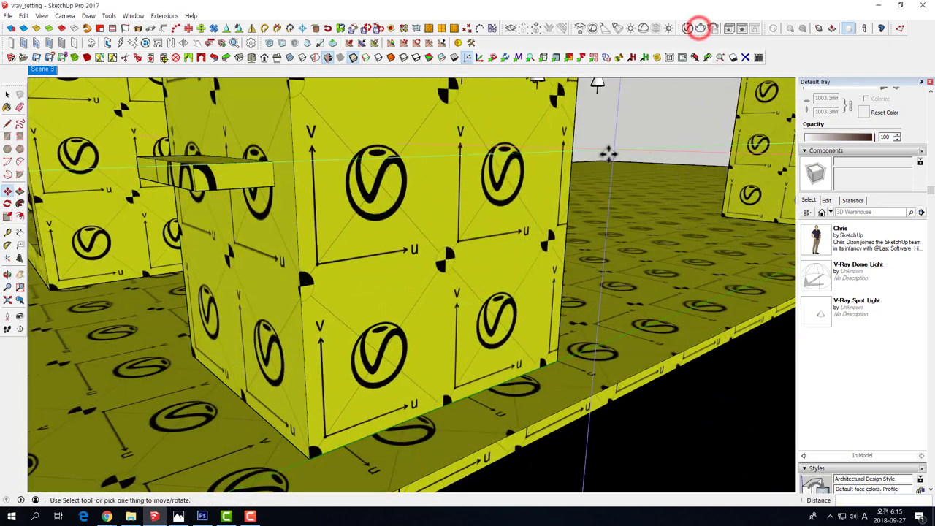
pyautogui.click(700, 31)
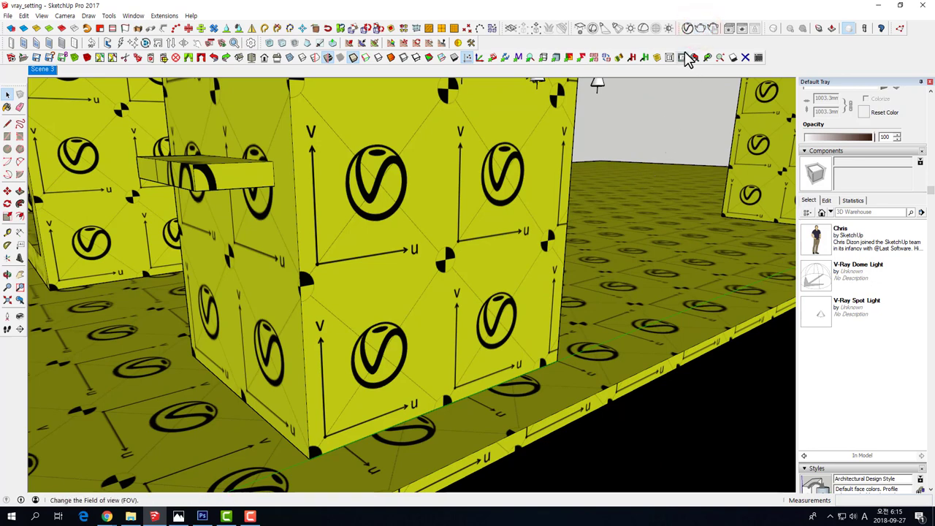
pyautogui.click(699, 31)
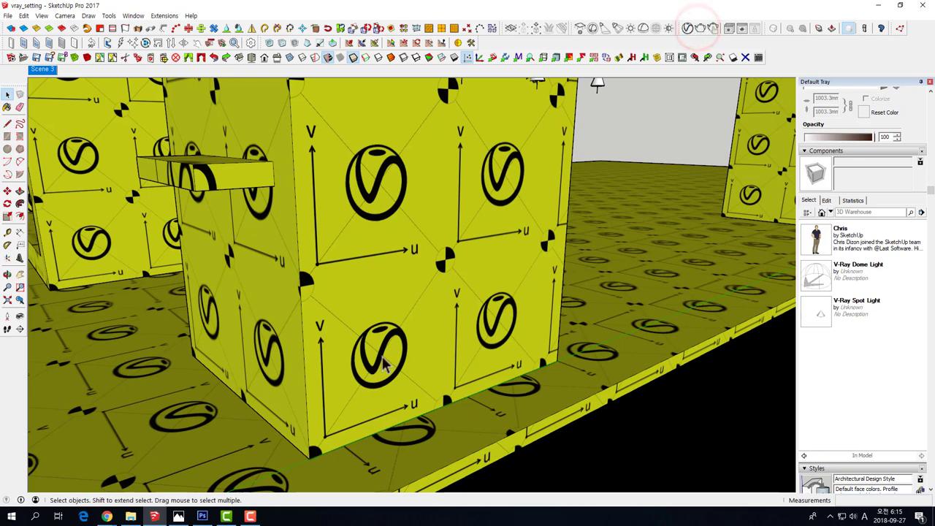
pyautogui.click(694, 30)
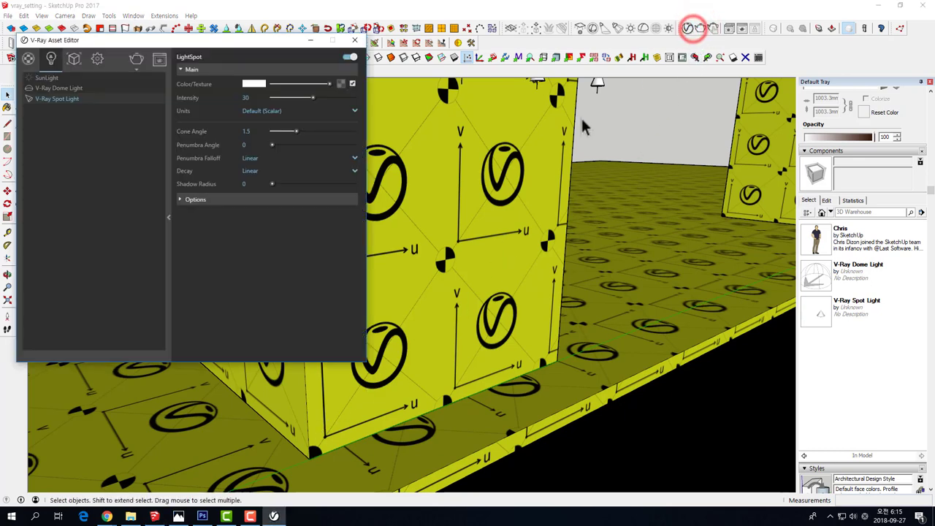
pyautogui.click(139, 62)
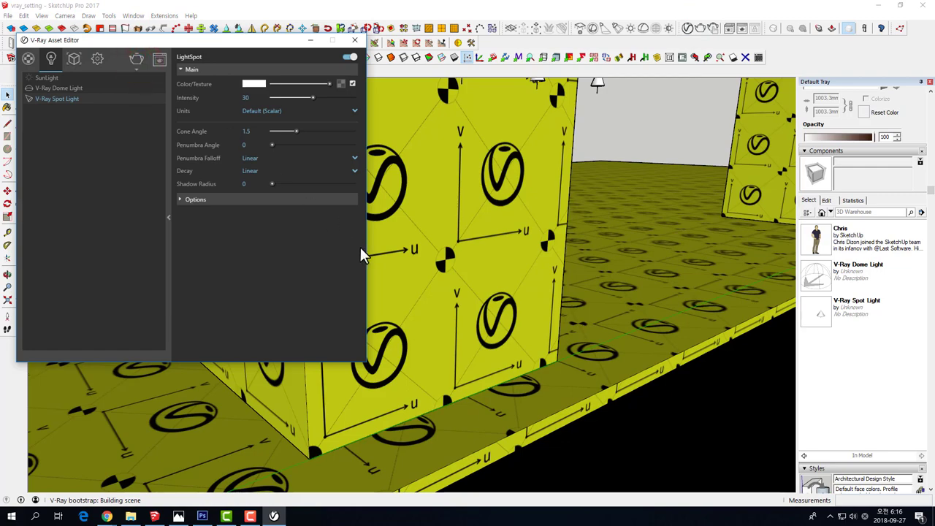
pyautogui.moveTo(400, 291); pyautogui.dragTo(355, 348, button='middle')
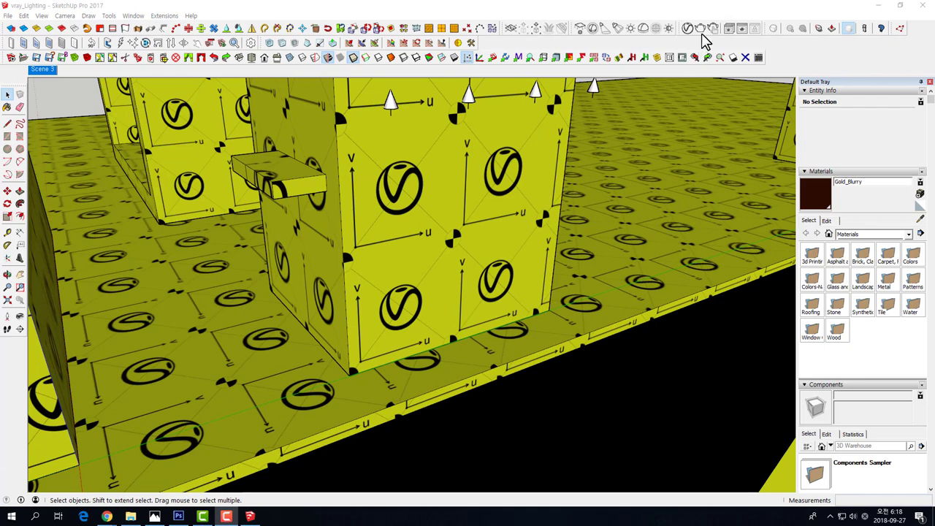
# - Render the lit scene from the Asset Editor and reposition the frame buffer
pyautogui.click(690, 30)
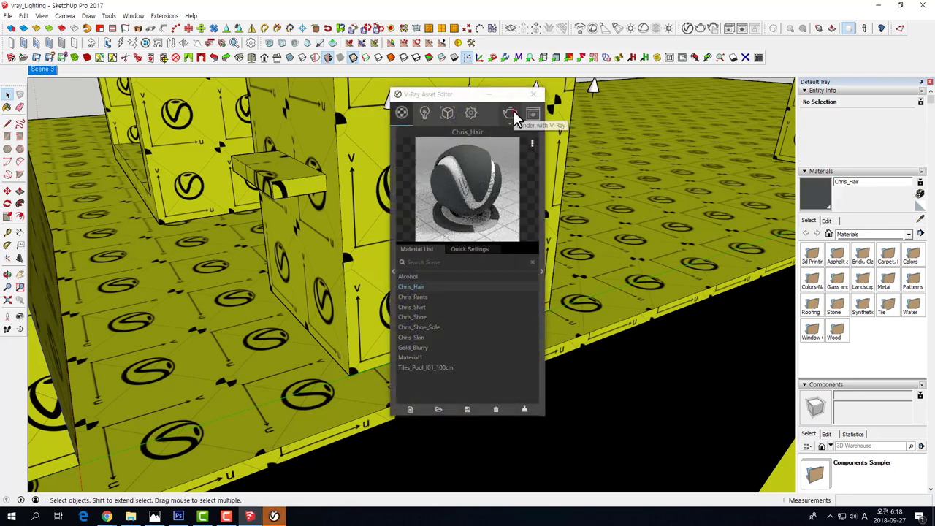
pyautogui.click(513, 113)
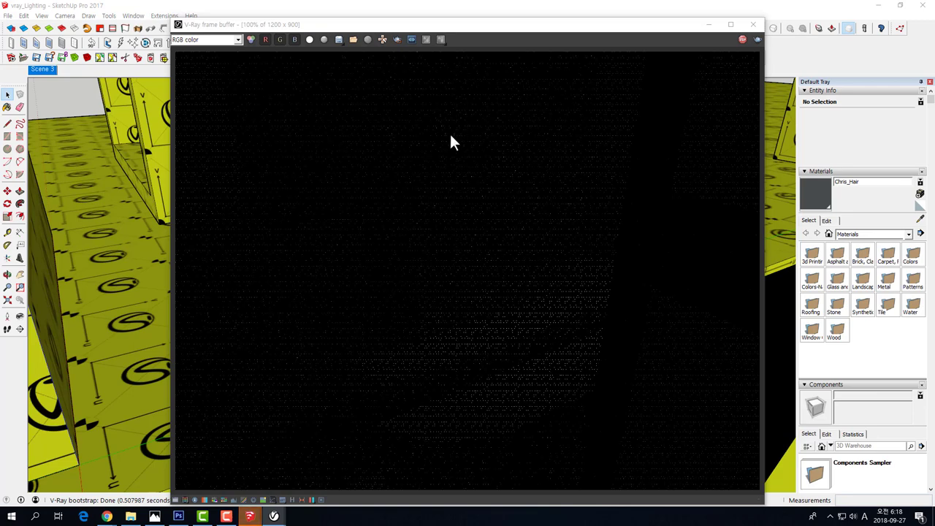
pyautogui.click(539, 26)
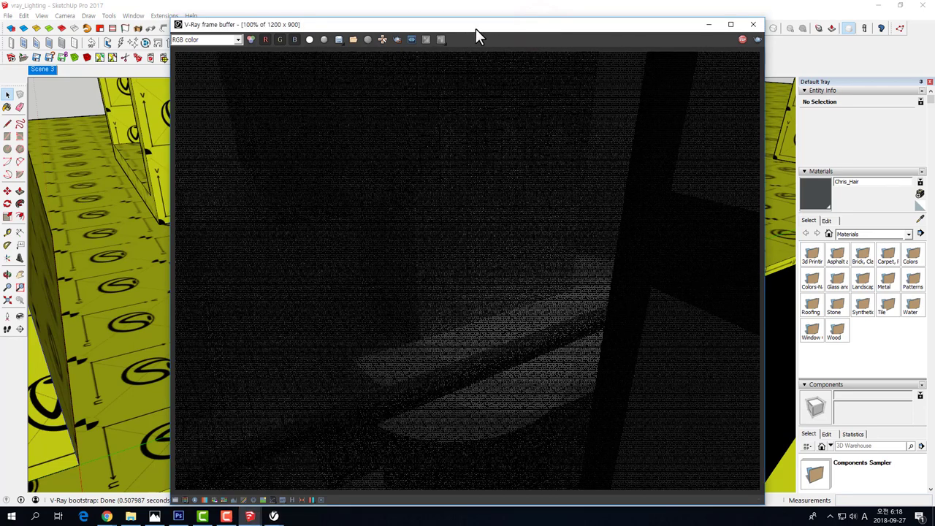
pyautogui.moveTo(474, 30); pyautogui.dragTo(426, 29)
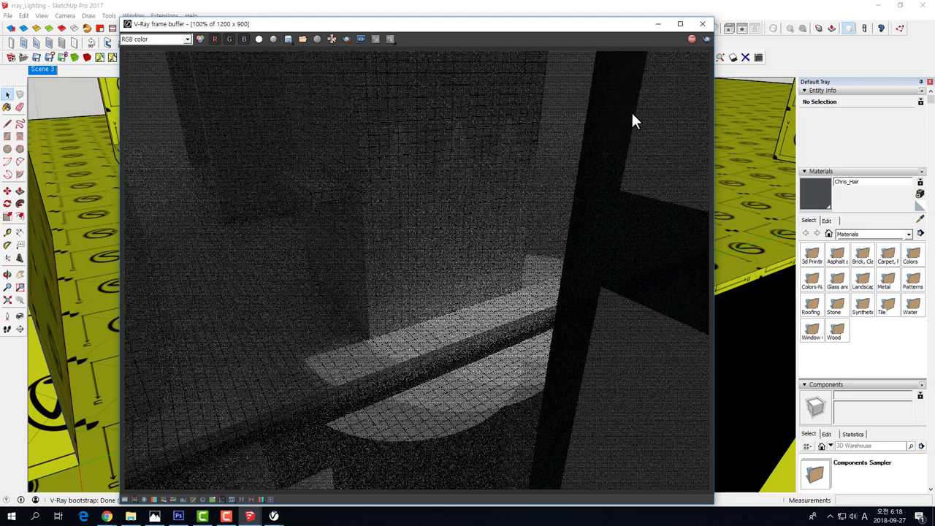
# - Re-render from a new angle, stop it, close the render windows, and reopen the Asset Editor
pyautogui.click(689, 39)
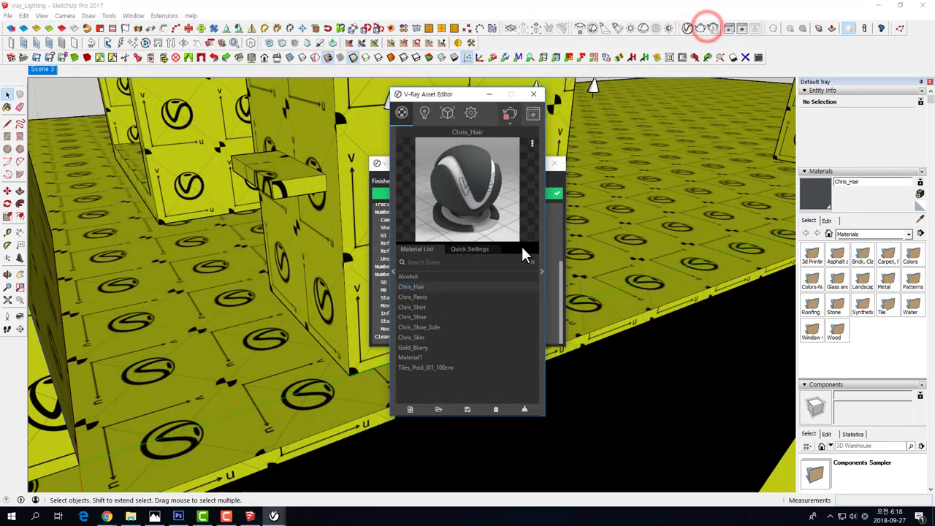
pyautogui.moveTo(675, 241)
pyautogui.mouseDown(button='middle')
pyautogui.moveTo(618, 281)
pyautogui.moveTo(612, 324)
pyautogui.mouseUp(button='middle')
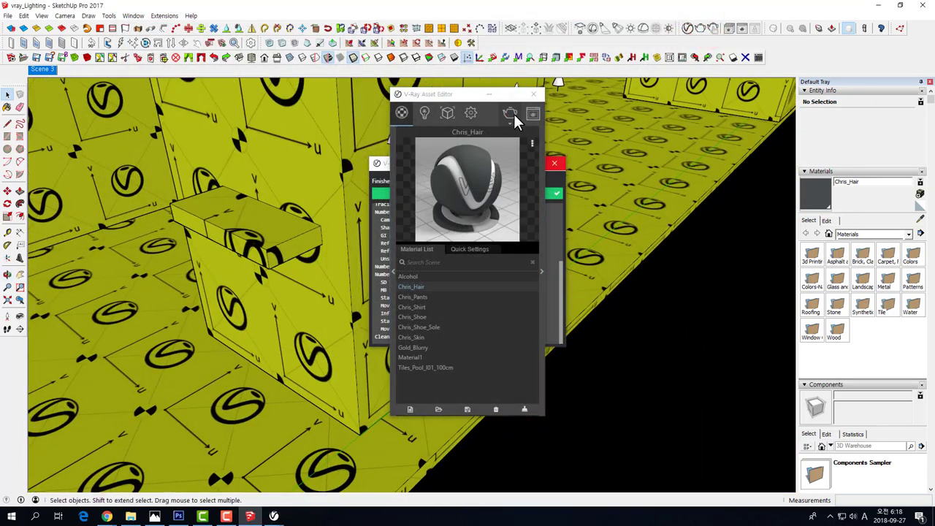
pyautogui.click(512, 114)
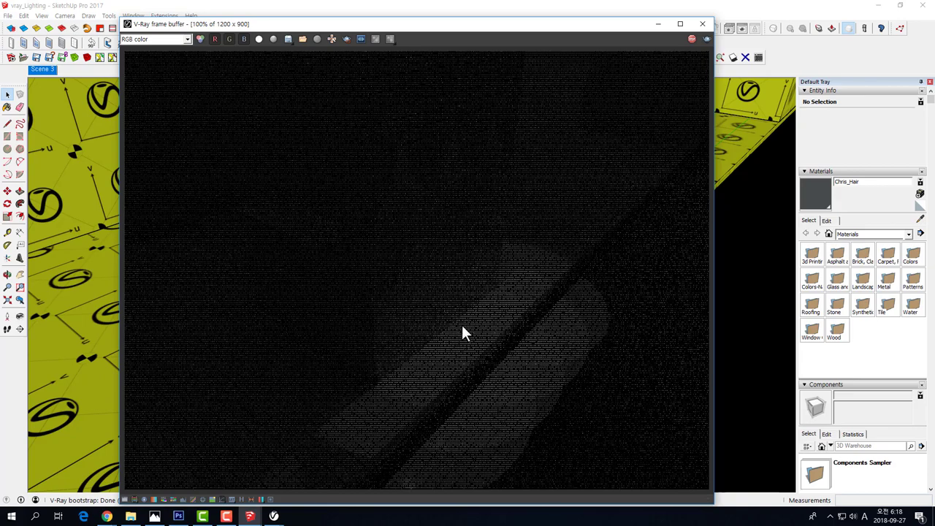
pyautogui.click(693, 38)
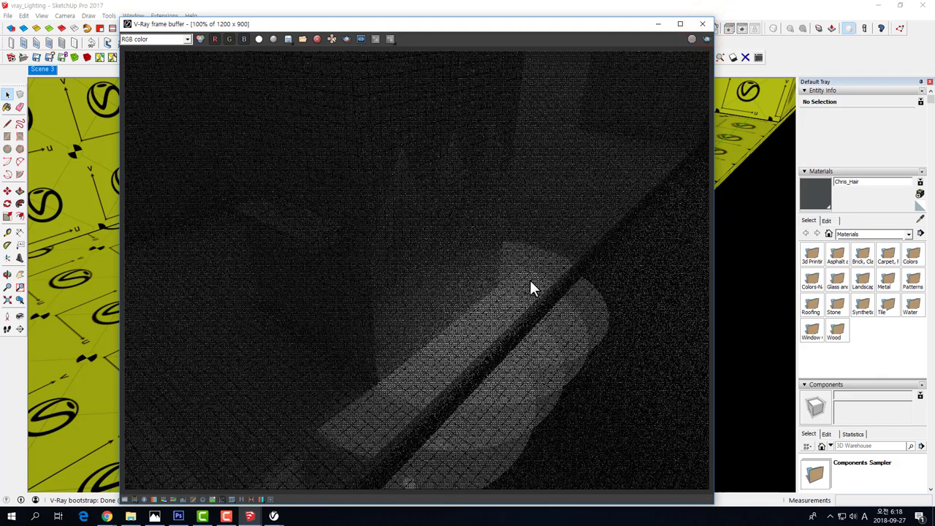
pyautogui.click(695, 29)
pyautogui.click(534, 94)
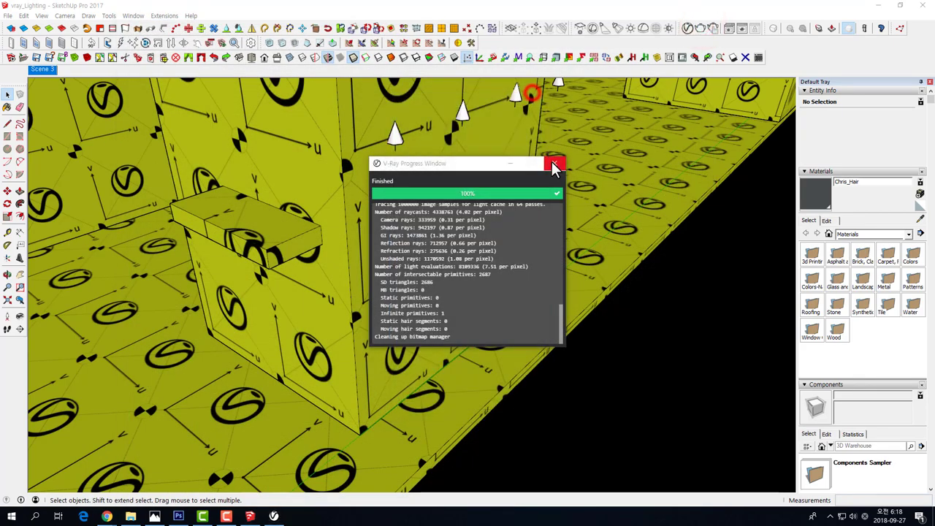
pyautogui.click(558, 165)
pyautogui.click(689, 29)
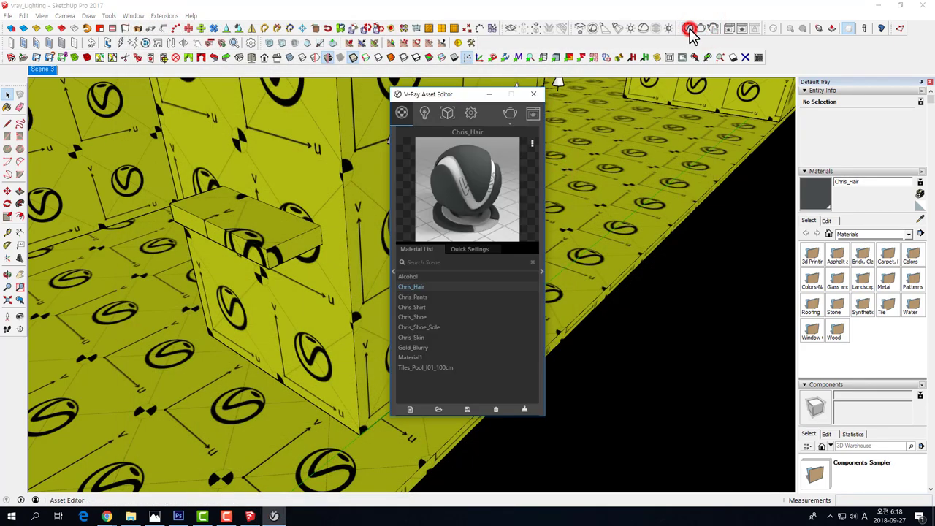
# - Open the V-Ray Spot Light settings and set its intensity to 5000
pyautogui.click(425, 113)
pyautogui.click(442, 153)
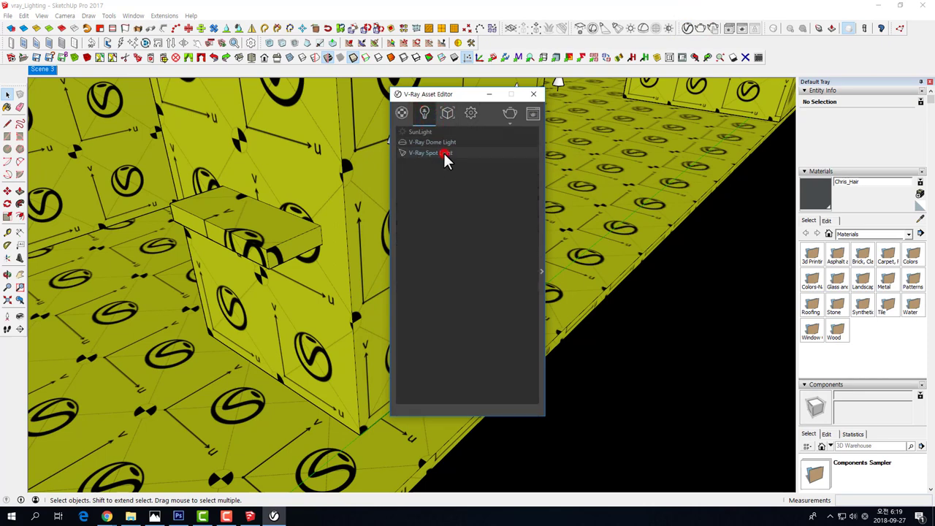
pyautogui.click(541, 271)
pyautogui.moveTo(509, 96); pyautogui.dragTo(314, 97)
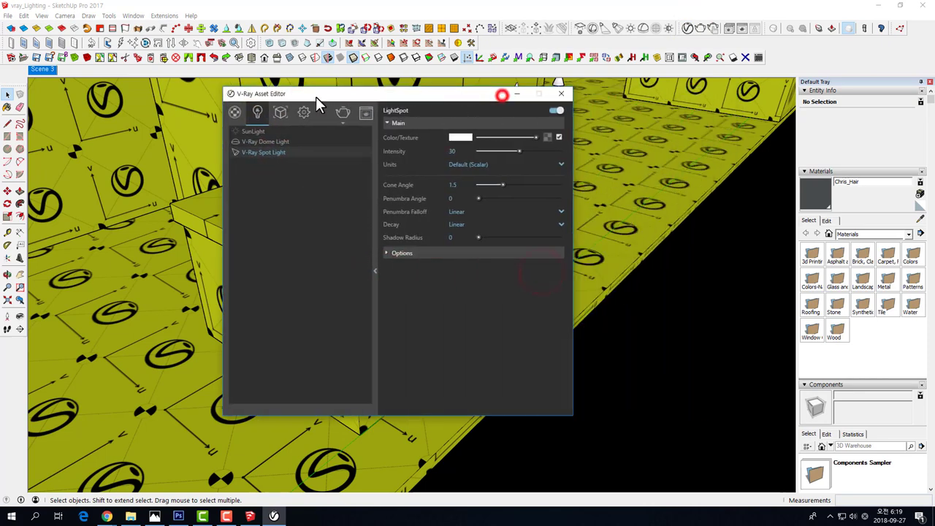
pyautogui.click(438, 152)
pyautogui.write('500')
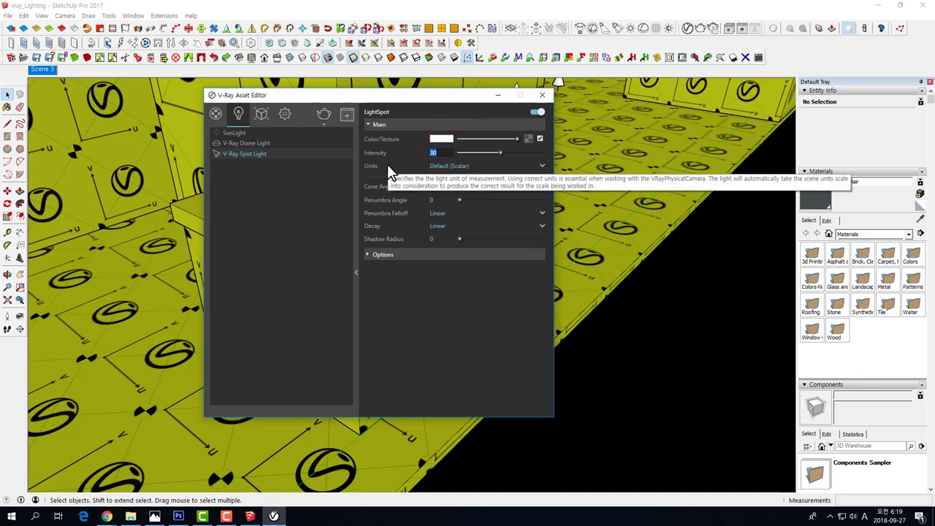
pyautogui.write('0')
pyautogui.press('Return')
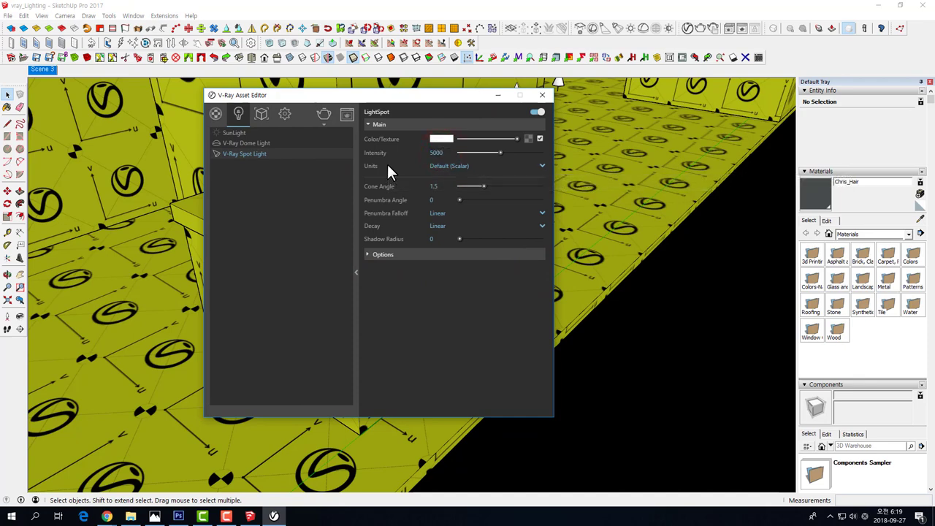
# - Set the spot light decay to Inverse and render the scene
pyautogui.click(443, 228)
pyautogui.click(447, 250)
pyautogui.click(324, 115)
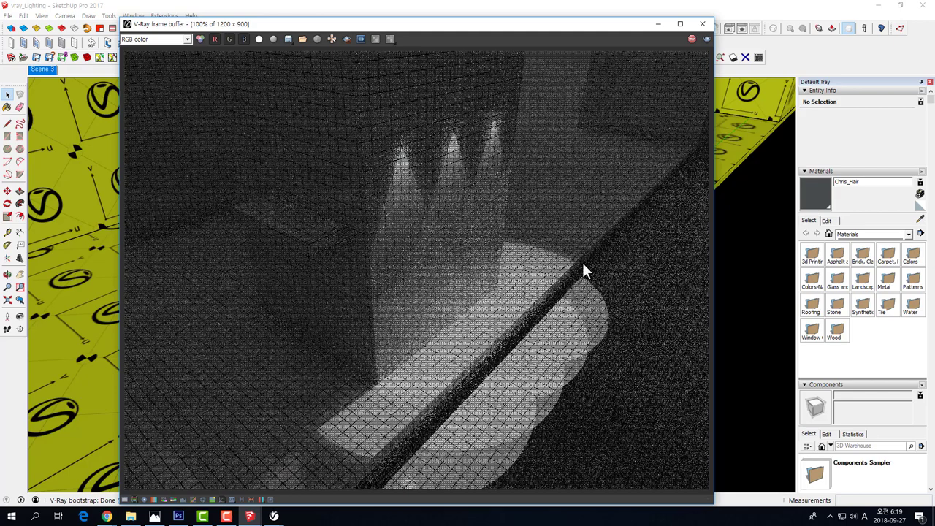
# - Give the spot light a 0.2 penumbra angle and 3000 intensity, then re-render
pyautogui.click(703, 24)
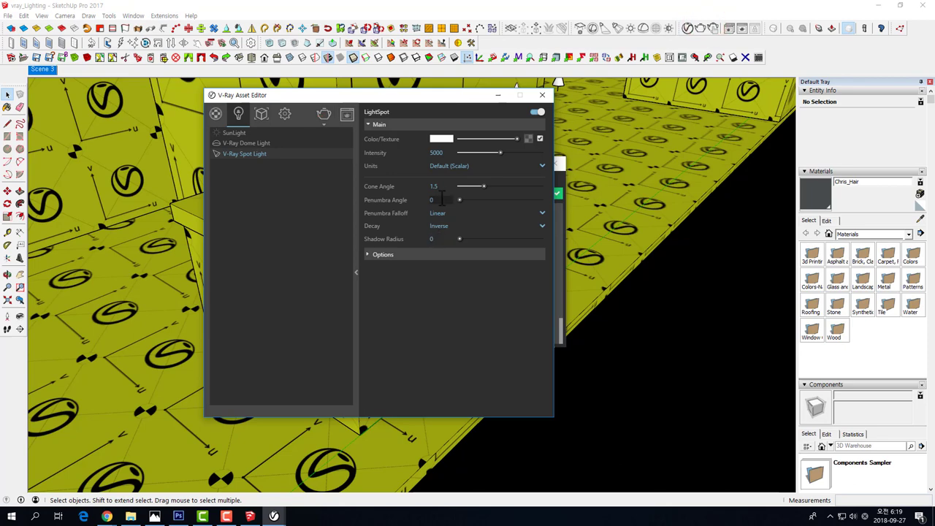
pyautogui.click(439, 199)
pyautogui.write('0.2')
pyautogui.press('Return')
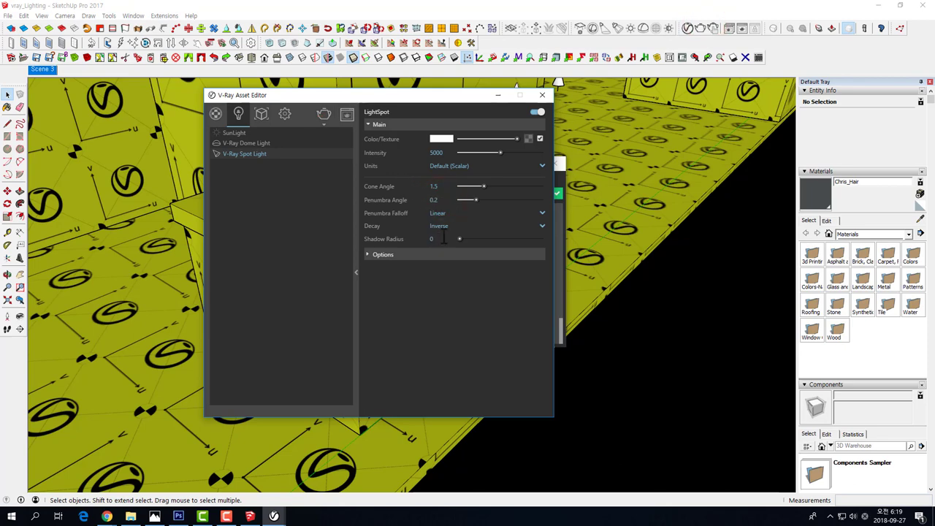
pyautogui.click(434, 153)
pyautogui.write('3')
pyautogui.press('Return')
pyautogui.click(324, 116)
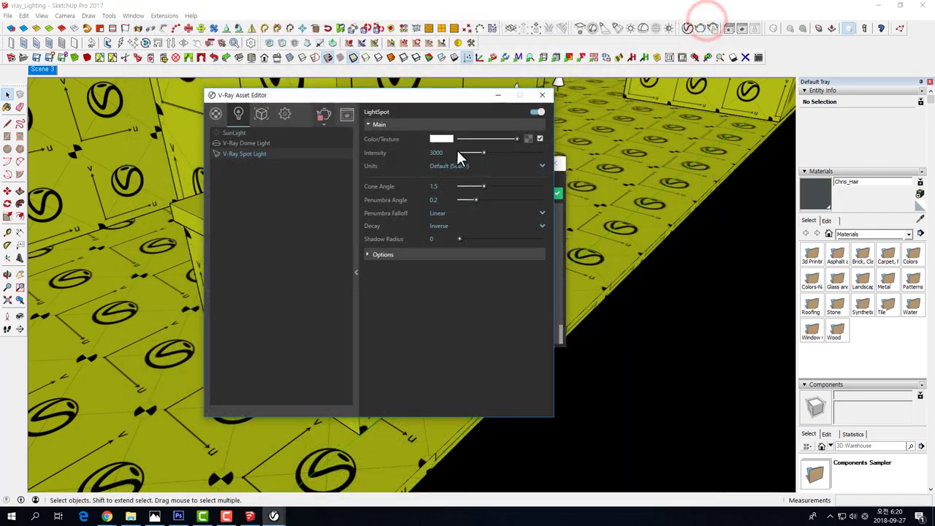
# - Set the spot light to Linear decay and intensity 30, render, then close the frame buffer
pyautogui.click(492, 231)
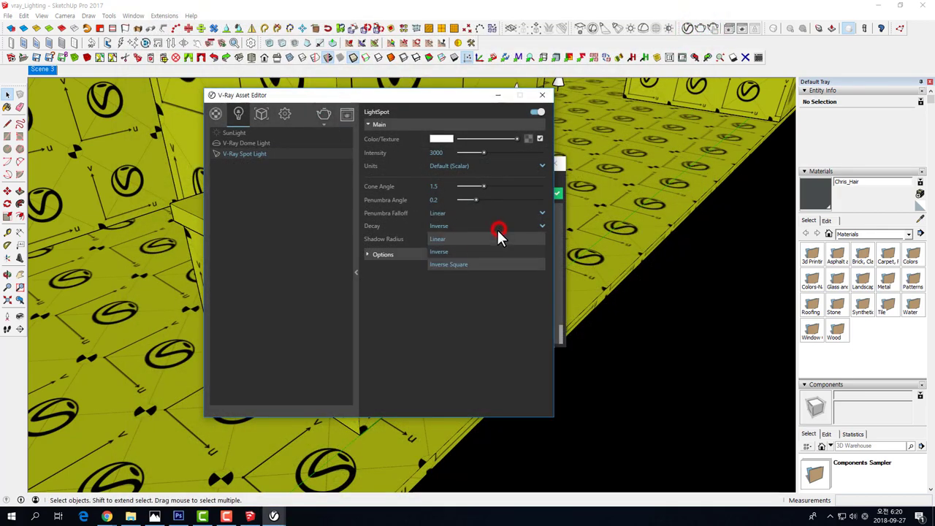
pyautogui.click(439, 240)
pyautogui.doubleClick(438, 153)
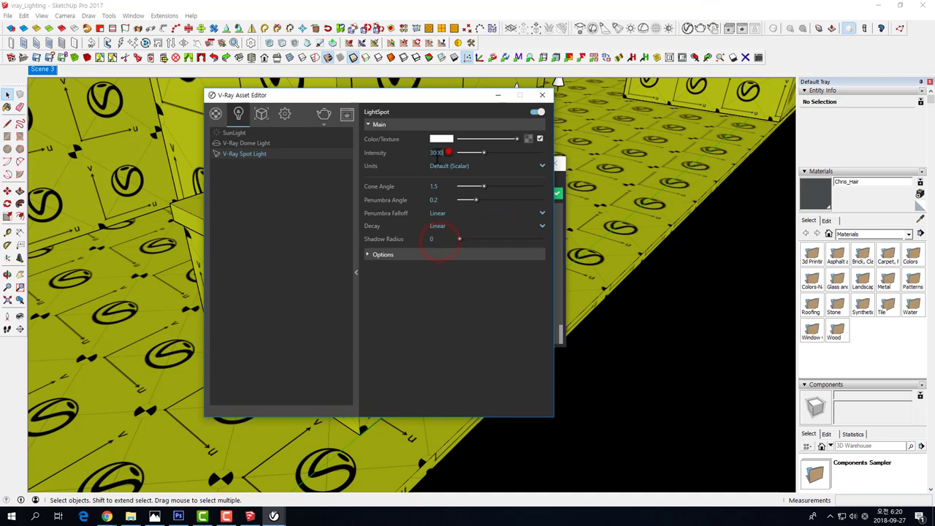
pyautogui.write('30')
pyautogui.press('Return')
pyautogui.click(323, 115)
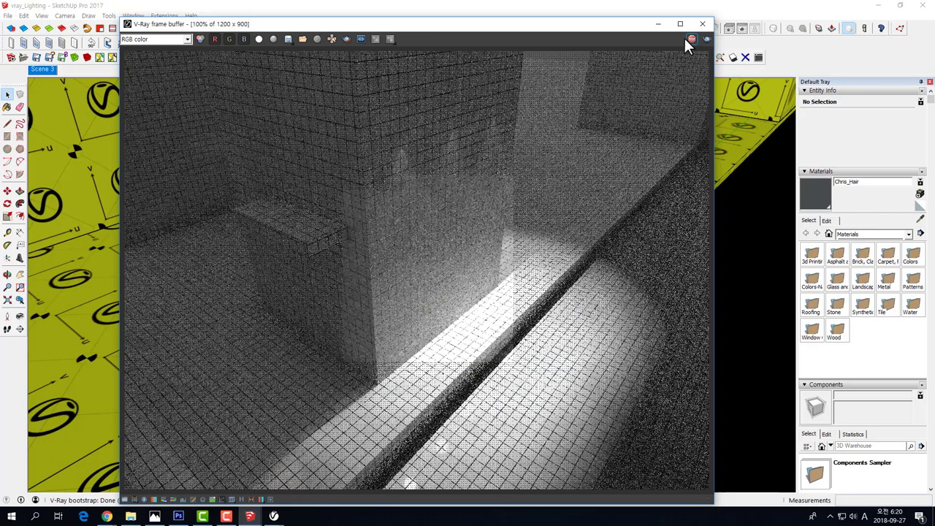
pyautogui.moveTo(567, 27)
pyautogui.mouseDown()
pyautogui.moveTo(542, 52)
pyautogui.moveTo(537, 39)
pyautogui.mouseUp()
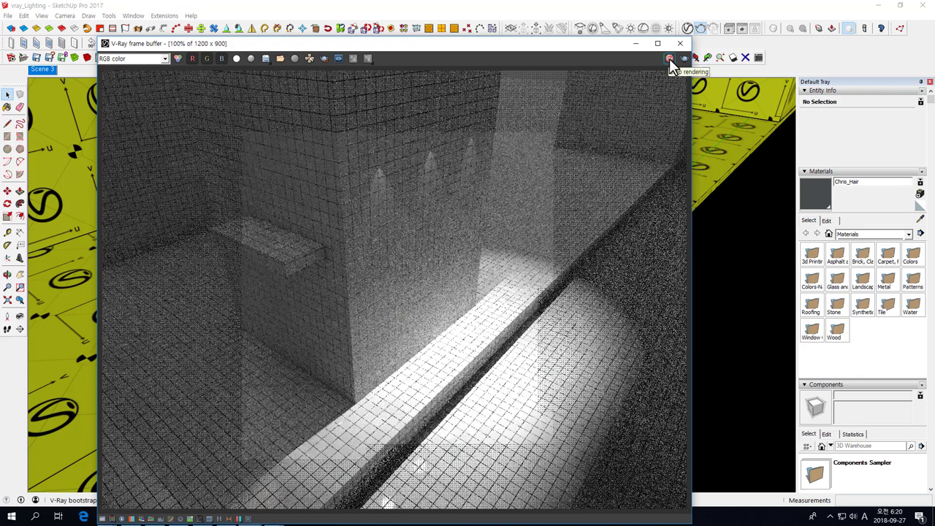
pyautogui.click(682, 44)
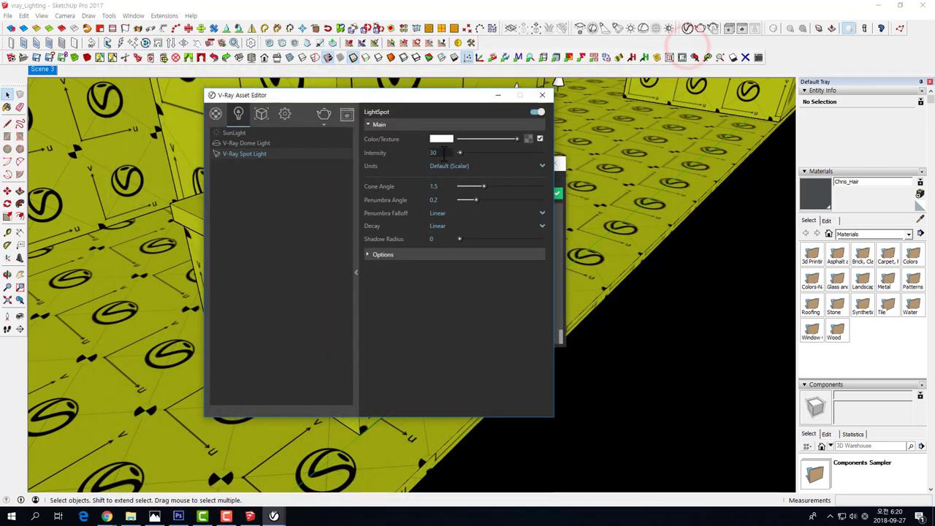
# - Review the spot light's decay, extra options, colour and units, keeping Linear decay and Default (Scalar)
pyautogui.click(438, 227)
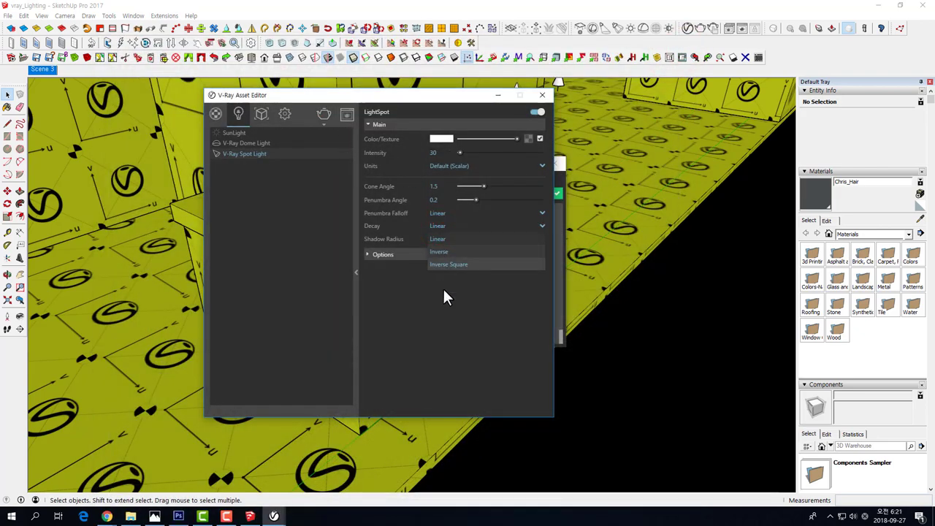
pyautogui.click(429, 315)
pyautogui.click(368, 254)
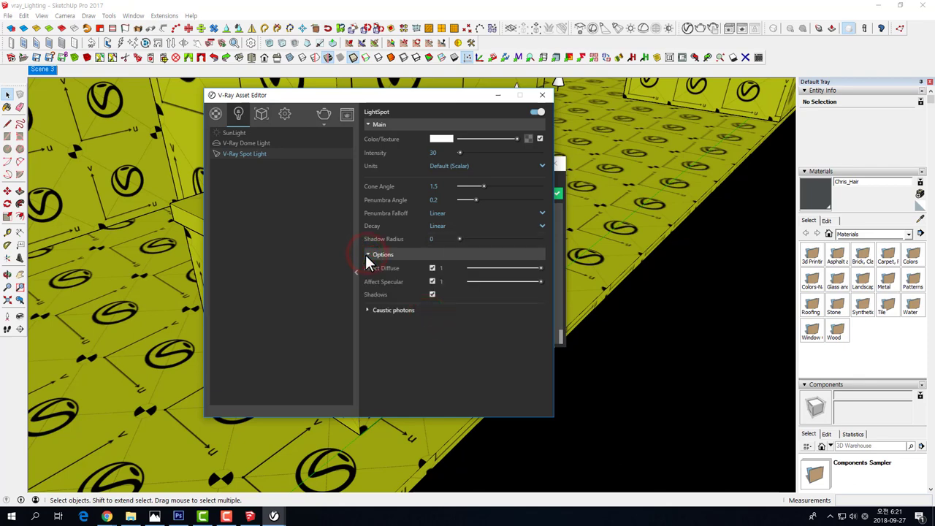
pyautogui.click(368, 256)
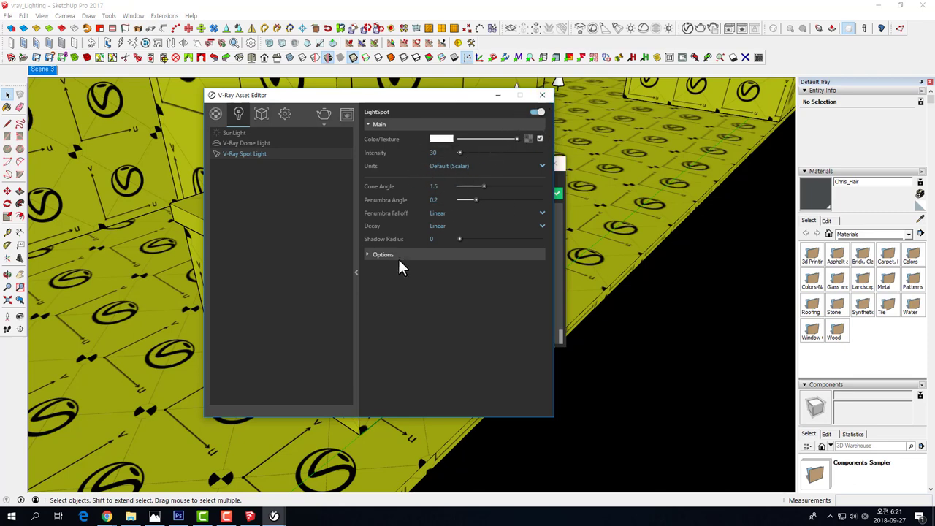
pyautogui.click(440, 141)
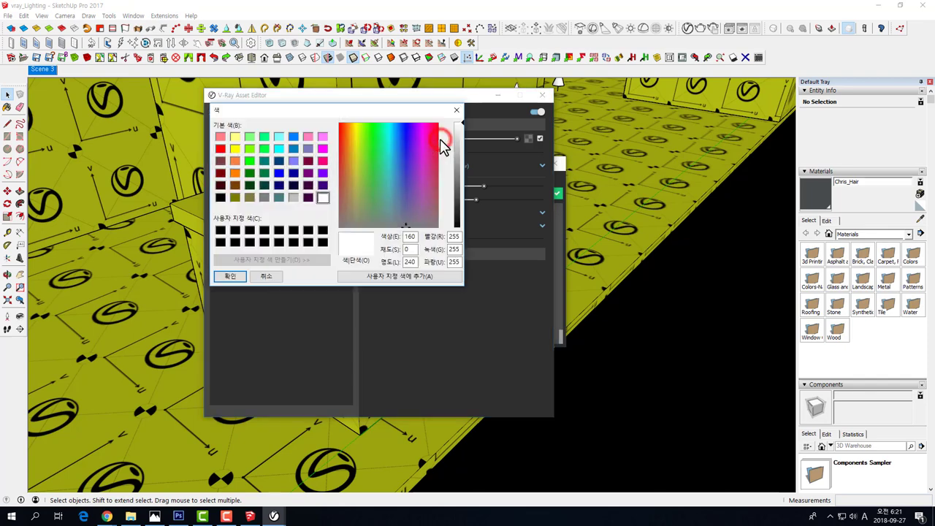
pyautogui.click(452, 109)
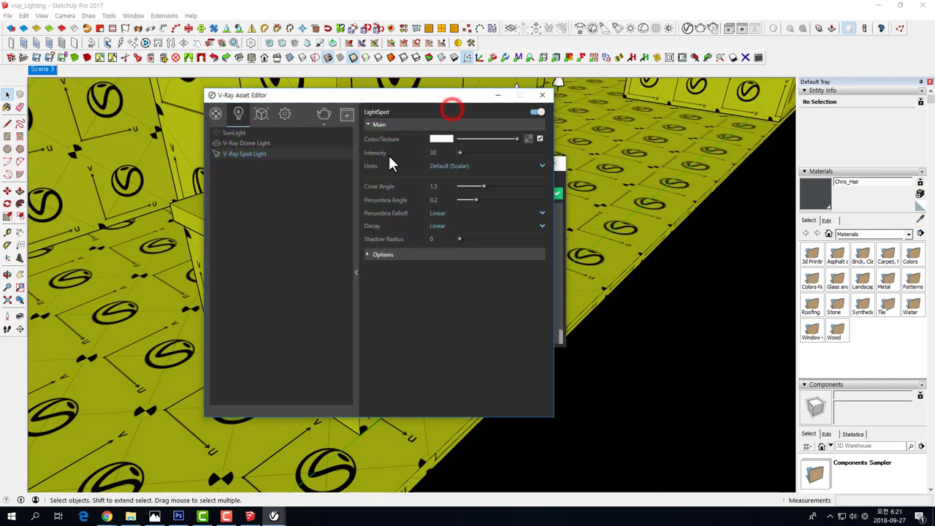
pyautogui.click(453, 167)
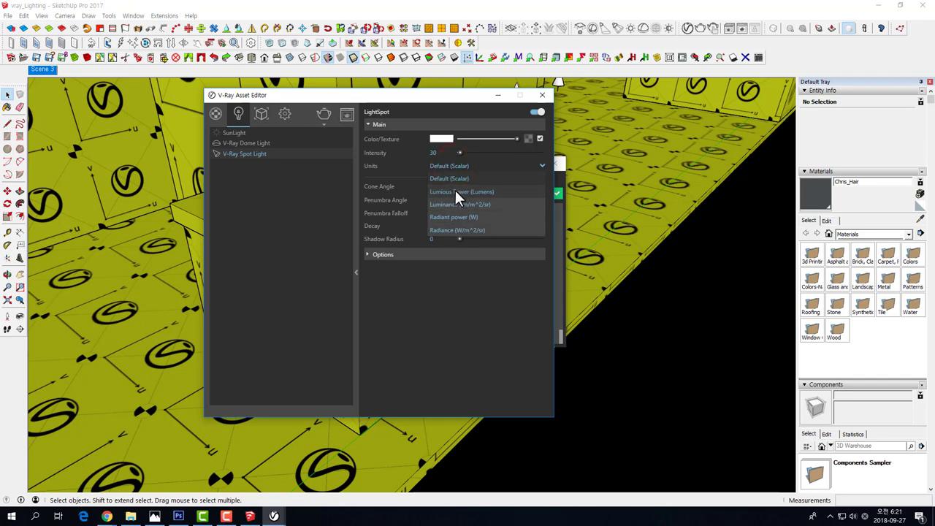
pyautogui.click(470, 310)
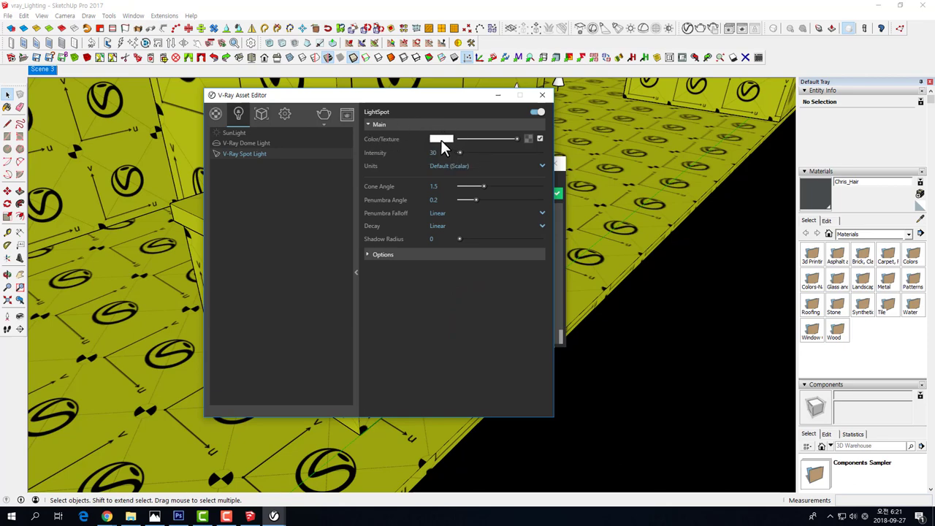
# - In the spot light's colour chooser, try yellow, then pick pink and lighten it to a pale tint
pyautogui.click(443, 141)
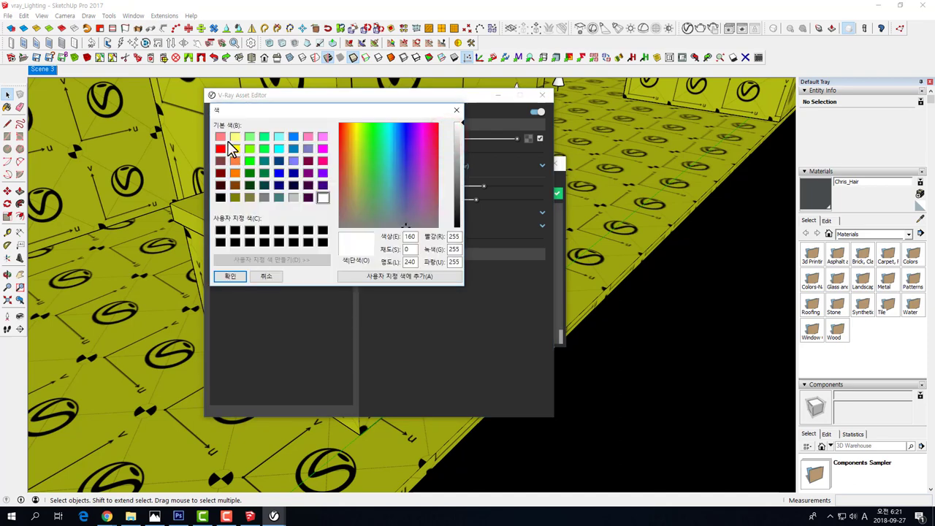
pyautogui.click(234, 148)
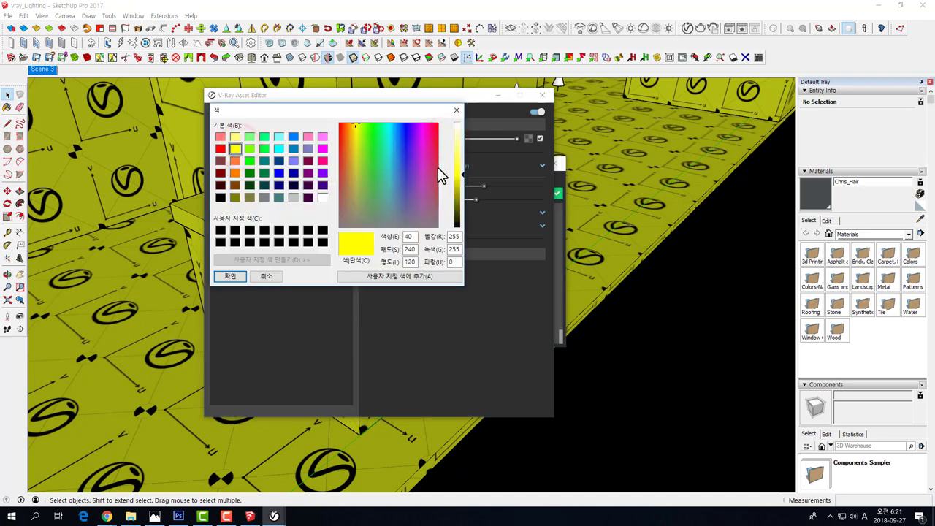
pyautogui.click(456, 143)
pyautogui.click(221, 137)
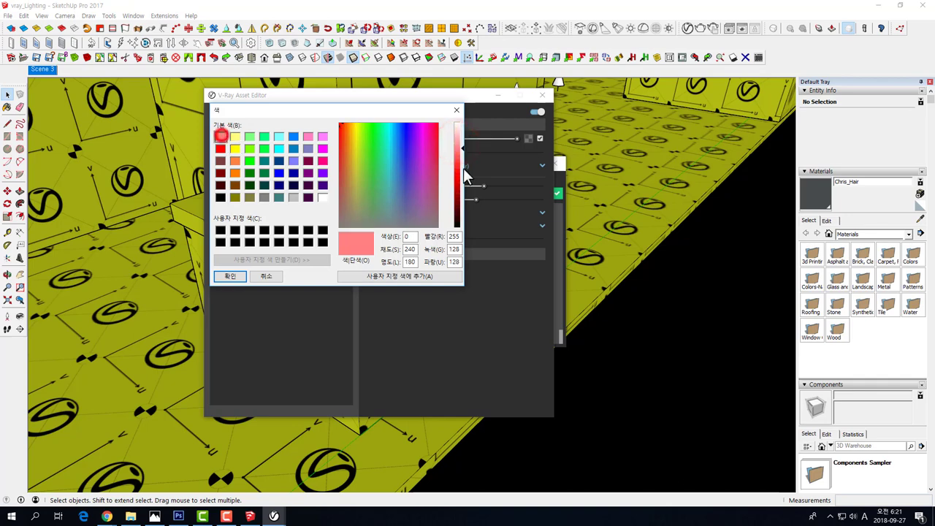
pyautogui.click(459, 130)
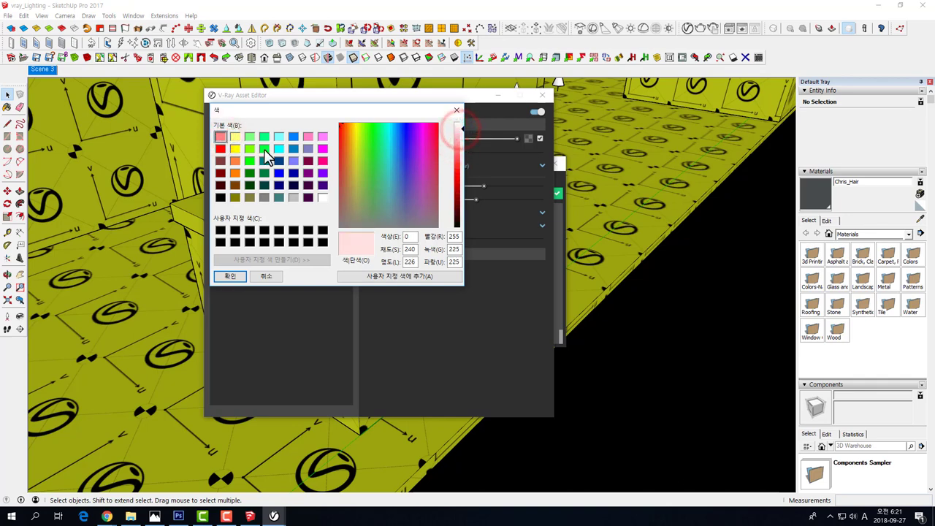
# - Apply the pale pink colour to the spot light, render a test image, and close it
pyautogui.click(345, 124)
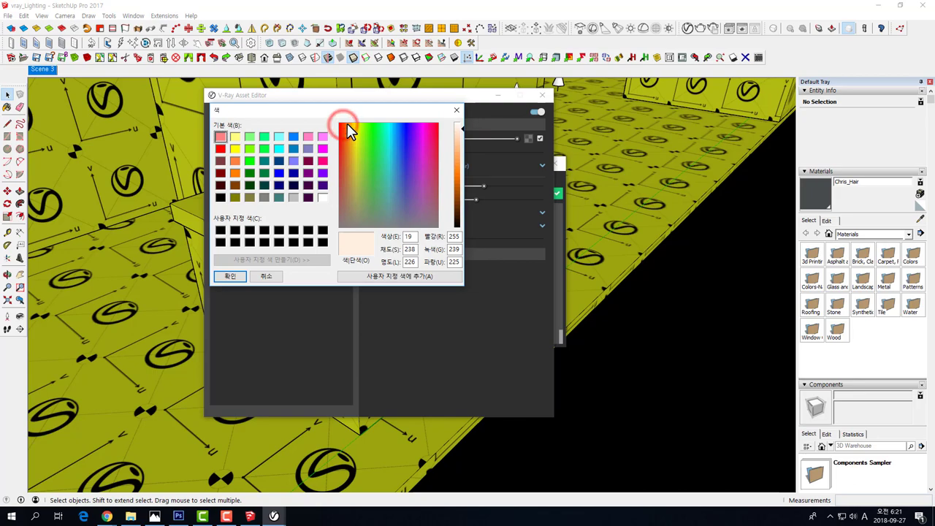
pyautogui.click(232, 272)
pyautogui.click(325, 114)
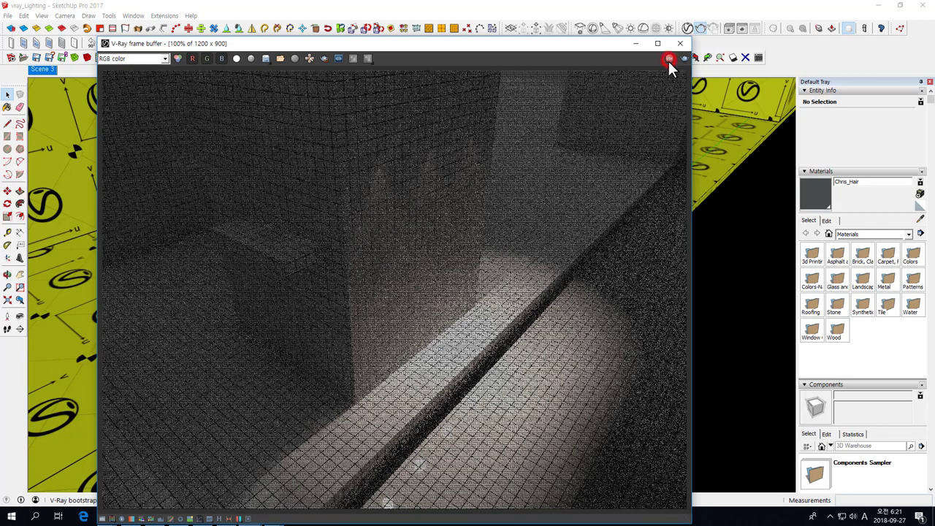
pyautogui.click(680, 43)
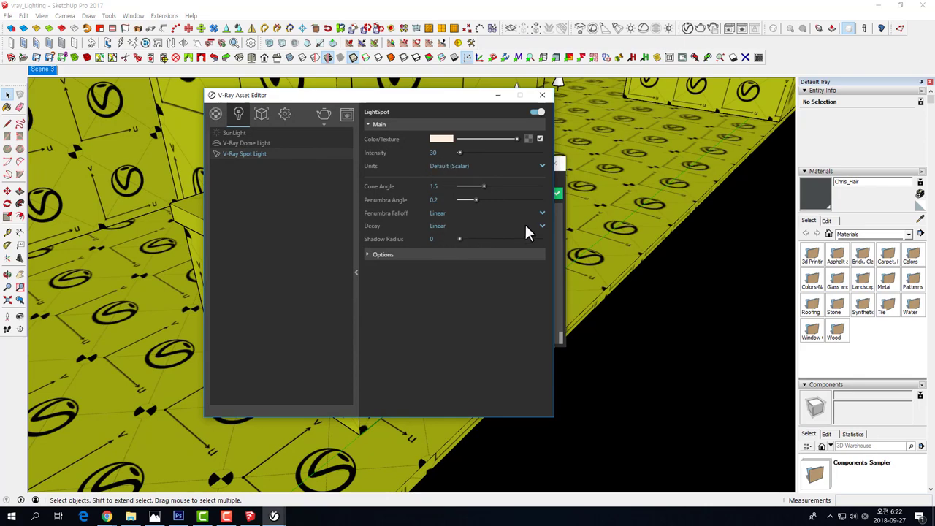
# - Close the light settings editor and the finished V-Ray render report
pyautogui.click(542, 96)
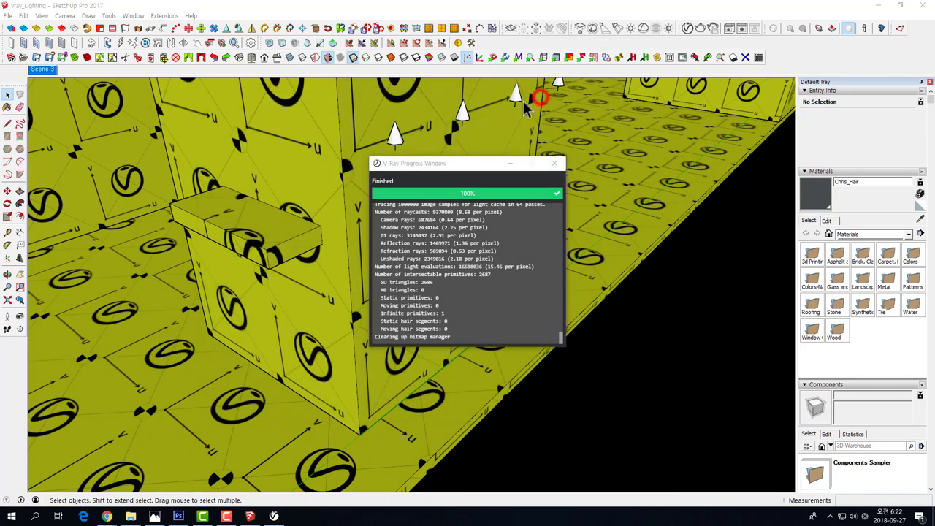
pyautogui.click(556, 164)
pyautogui.scroll(2, 552, 170)
pyautogui.scroll(2, 544, 172)
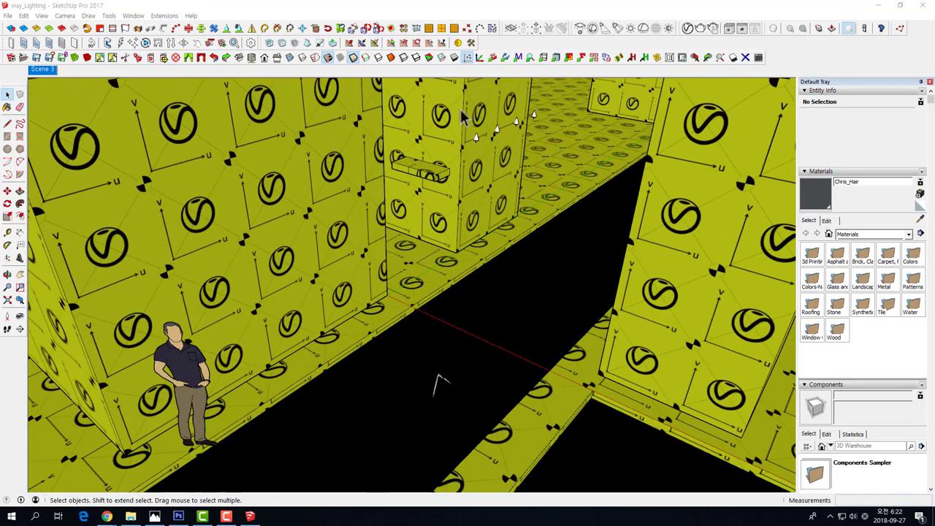
pyautogui.scroll(-5, 541, 174)
pyautogui.scroll(-5, 555, 168)
pyautogui.scroll(-3, 649, 147)
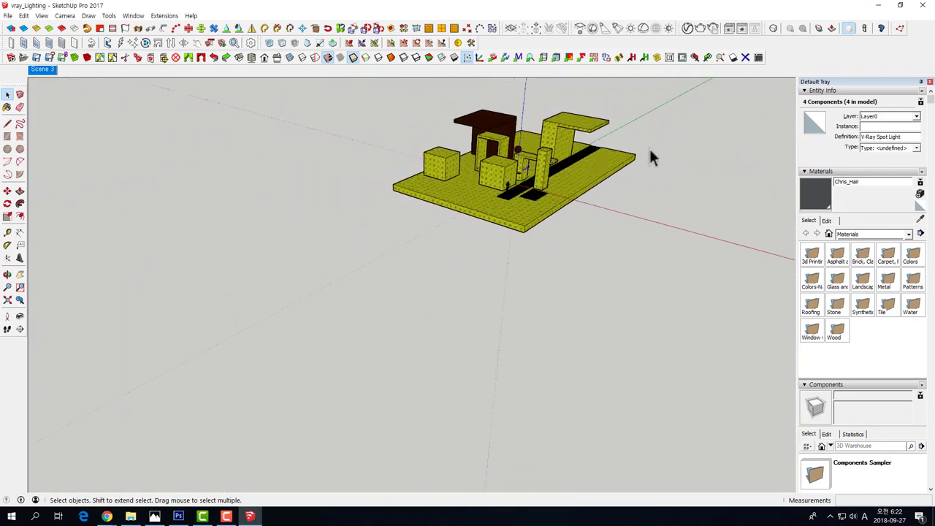
pyautogui.scroll(3, 512, 161)
pyautogui.scroll(3, 436, 201)
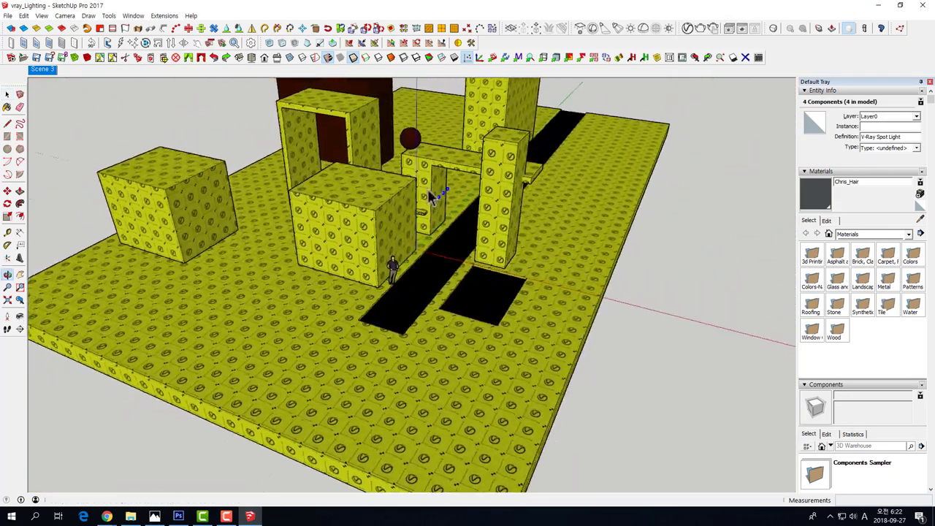
pyautogui.scroll(3, 437, 203)
pyautogui.scroll(2, 437, 205)
pyautogui.scroll(-3, 436, 206)
pyautogui.scroll(1, 437, 207)
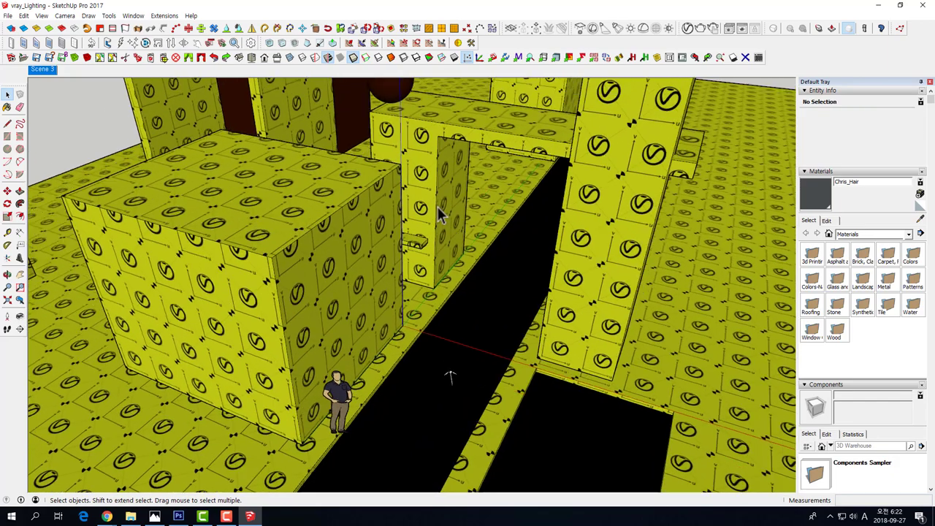
pyautogui.scroll(-5, 438, 205)
pyautogui.scroll(-3, 439, 194)
pyautogui.scroll(1, 439, 194)
pyautogui.scroll(4, 438, 204)
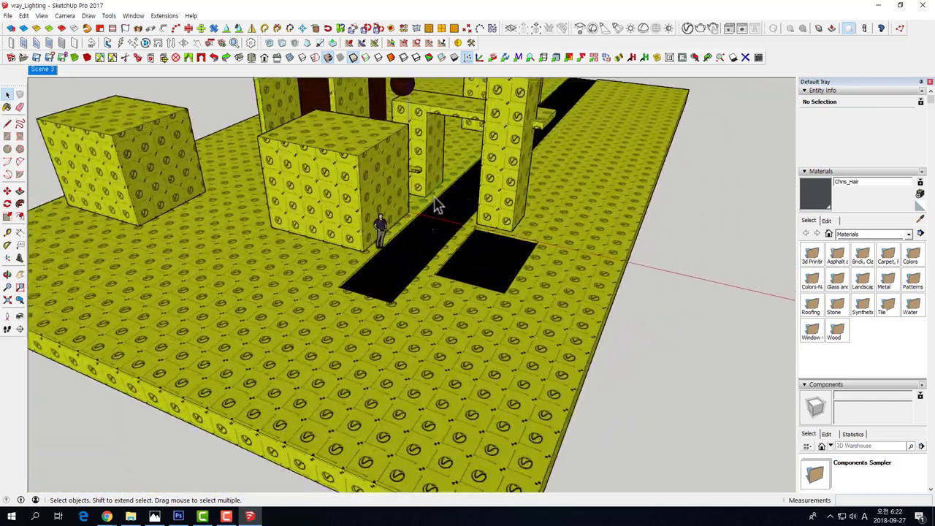
pyautogui.scroll(3, 431, 220)
pyautogui.scroll(-3, 512, 234)
pyautogui.scroll(-3, 540, 219)
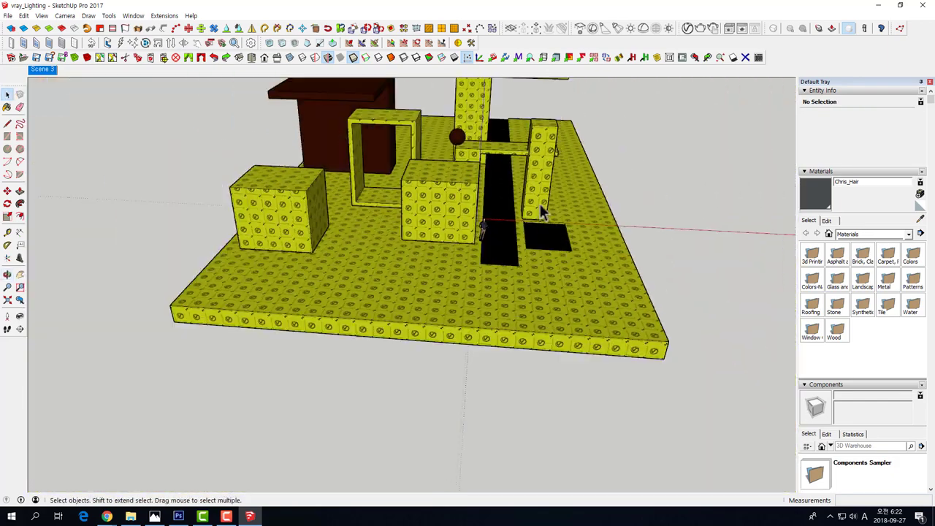
pyautogui.scroll(-4, 511, 242)
pyautogui.scroll(-2, 479, 270)
# - Orbit, zoom and pan down to an eye-level view among the corridor walls
pyautogui.moveTo(478, 270); pyautogui.dragTo(490, 268, button='middle')
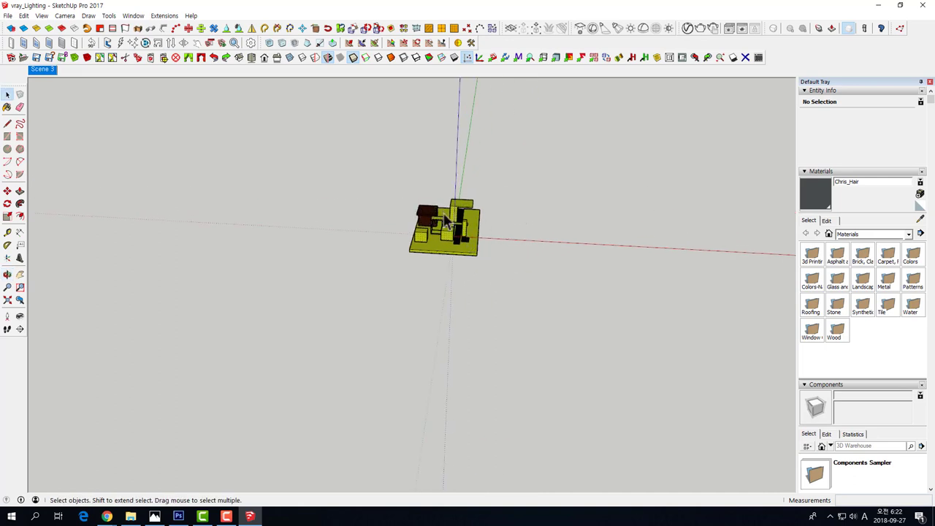
pyautogui.moveTo(457, 230); pyautogui.dragTo(633, 173, button='middle')
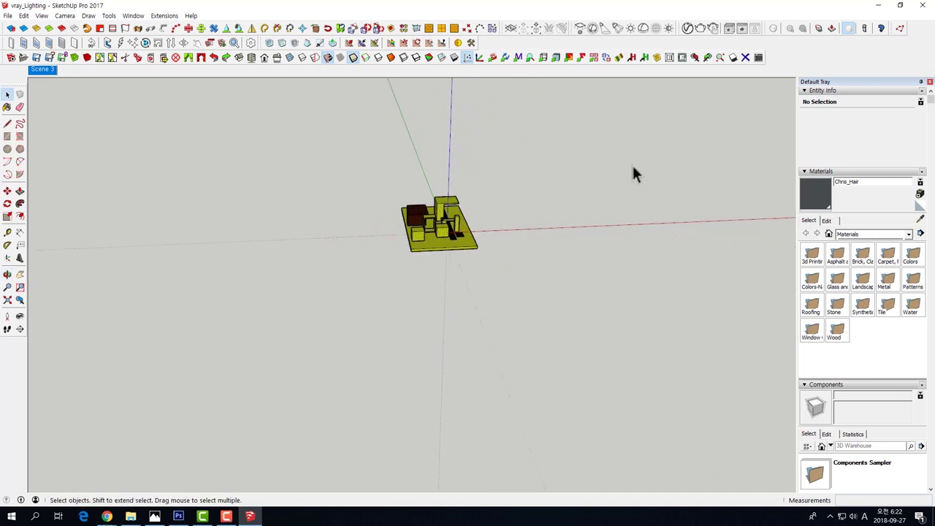
pyautogui.scroll(3, 601, 156)
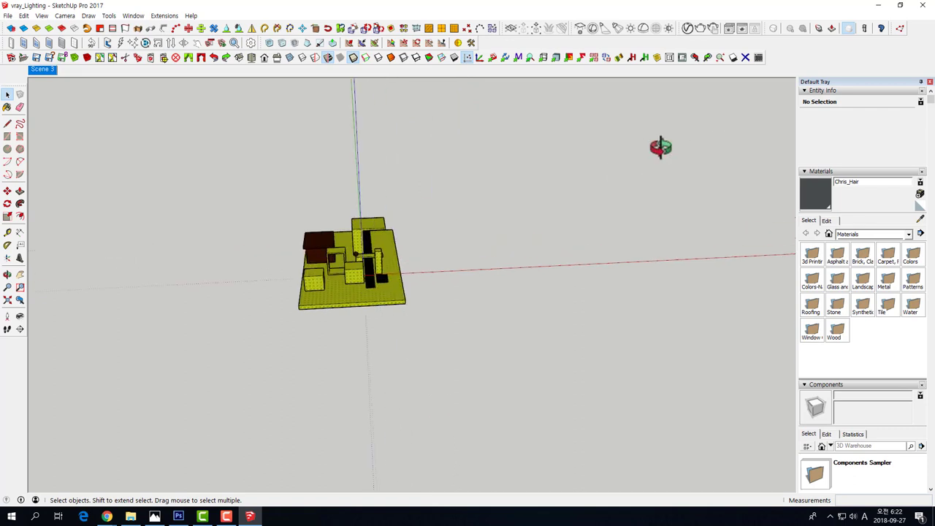
pyautogui.moveTo(660, 147); pyautogui.dragTo(720, 175, button='middle')
pyautogui.moveTo(357, 268)
pyautogui.mouseDown(button='middle')
pyautogui.moveTo(465, 211)
pyautogui.moveTo(461, 229)
pyautogui.moveTo(529, 252)
pyautogui.mouseUp(button='middle')
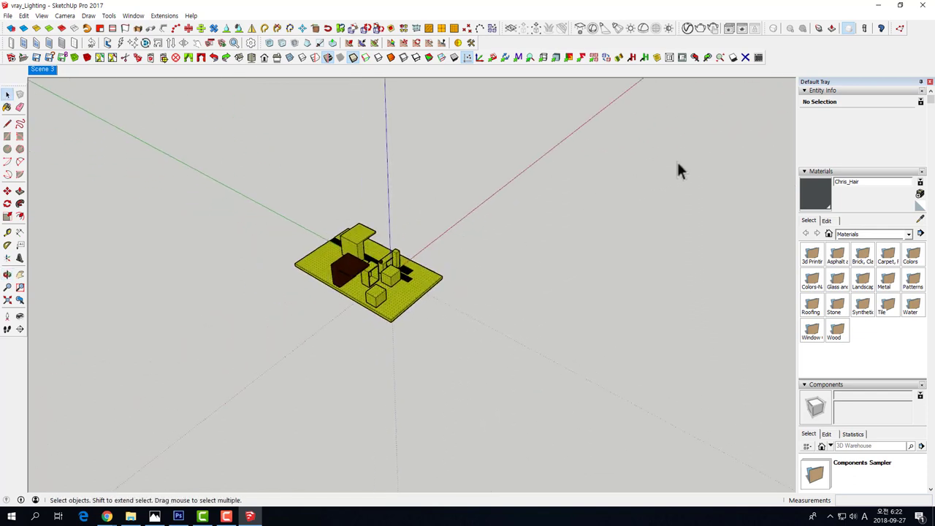
pyautogui.scroll(2, 373, 259)
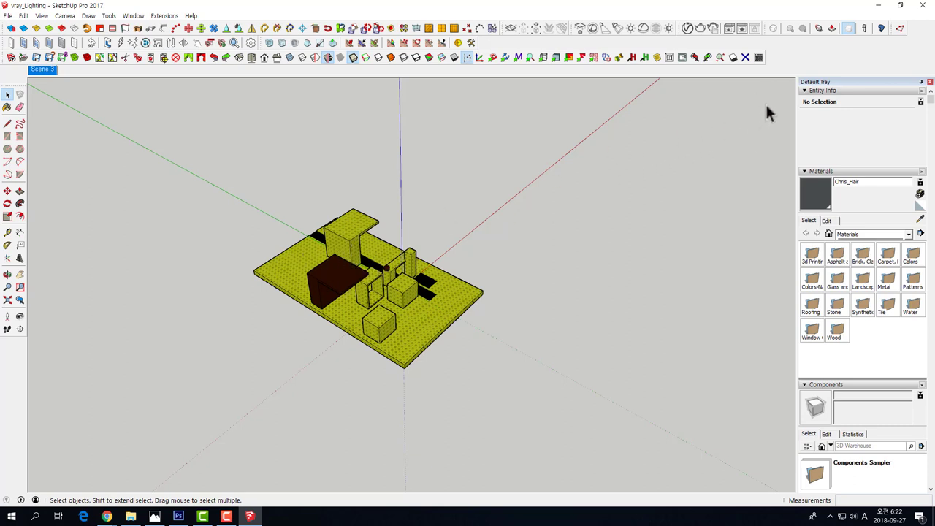
pyautogui.scroll(-2, 369, 255)
pyautogui.scroll(2, 202, 171)
pyautogui.scroll(-3, 358, 287)
pyautogui.scroll(-2, 432, 282)
pyautogui.moveTo(476, 263)
pyautogui.mouseDown(button='middle')
pyautogui.moveTo(293, 309)
pyautogui.moveTo(734, 123)
pyautogui.mouseUp(button='middle')
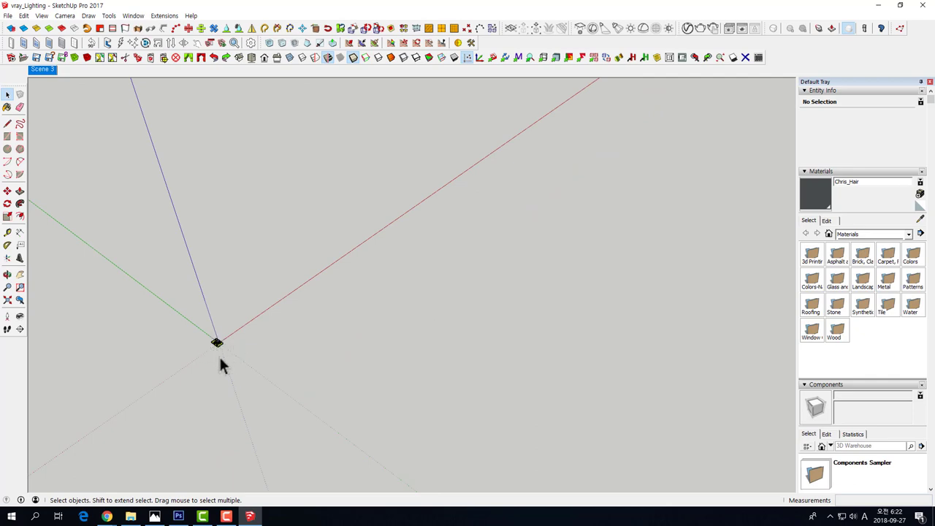
pyautogui.scroll(1, 218, 355)
pyautogui.scroll(2, 203, 337)
pyautogui.scroll(2, 227, 336)
pyautogui.scroll(3, 249, 335)
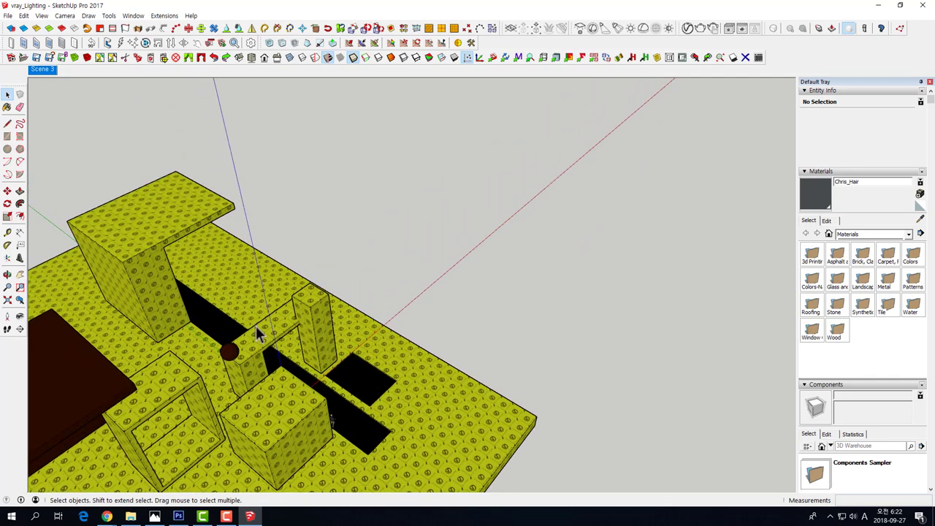
pyautogui.moveTo(257, 335); pyautogui.dragTo(396, 334, button='middle')
pyautogui.scroll(3, 401, 380)
pyautogui.moveTo(401, 381)
pyautogui.keyDown('shift'); pyautogui.mouseDown(button='middle')
pyautogui.moveTo(292, 288)
pyautogui.moveTo(332, 296)
pyautogui.moveTo(402, 278)
pyautogui.mouseUp(button='middle'); pyautogui.keyUp('shift')
pyautogui.scroll(3, 293, 307)
pyautogui.scroll(2, 314, 300)
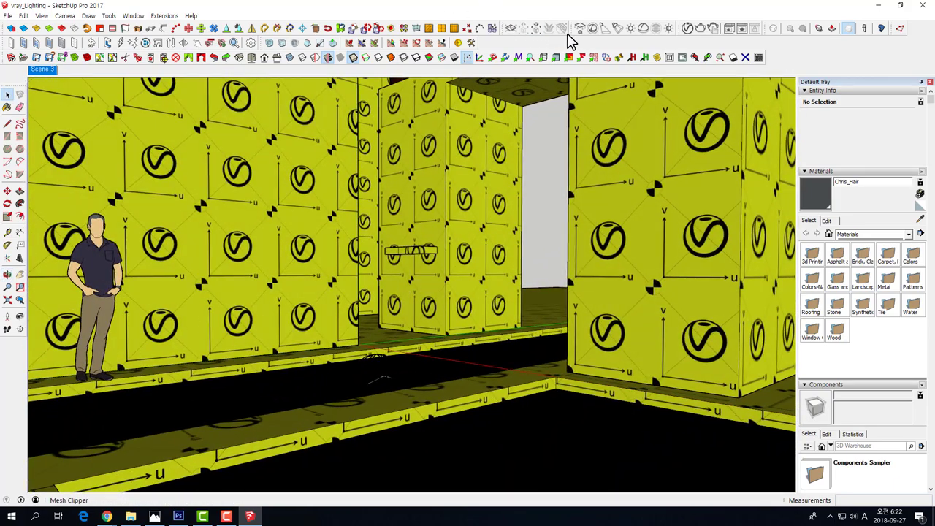
# - Start the V-Ray IES Light tool and check the IES File dialog's accepted file types
pyautogui.click(616, 28)
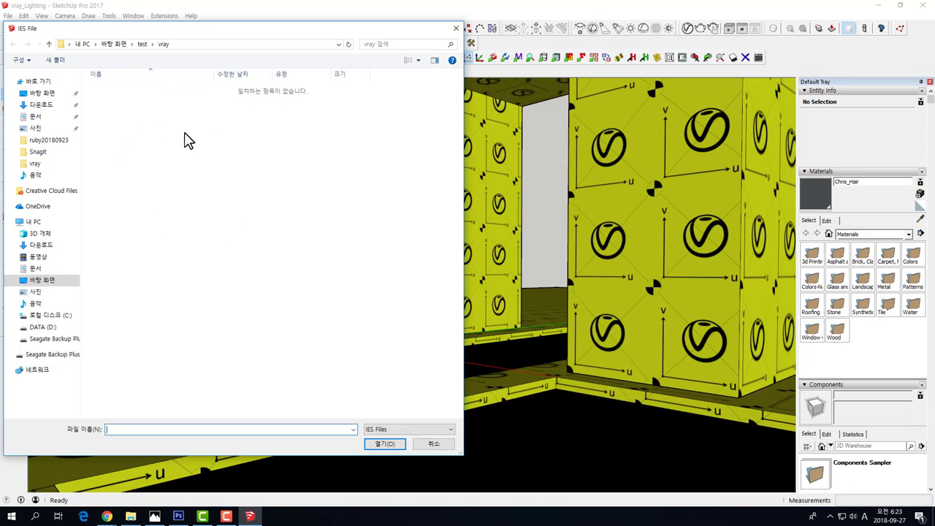
pyautogui.click(365, 429)
pyautogui.click(116, 517)
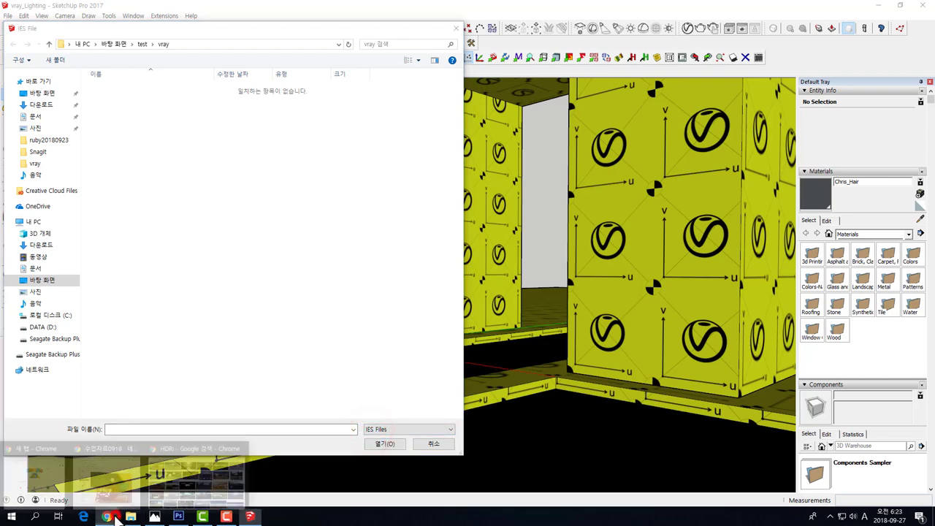
# - Open the IES lighting files post from the Naver Cafe resources board
pyautogui.click(117, 482)
pyautogui.scroll(-5, 176, 344)
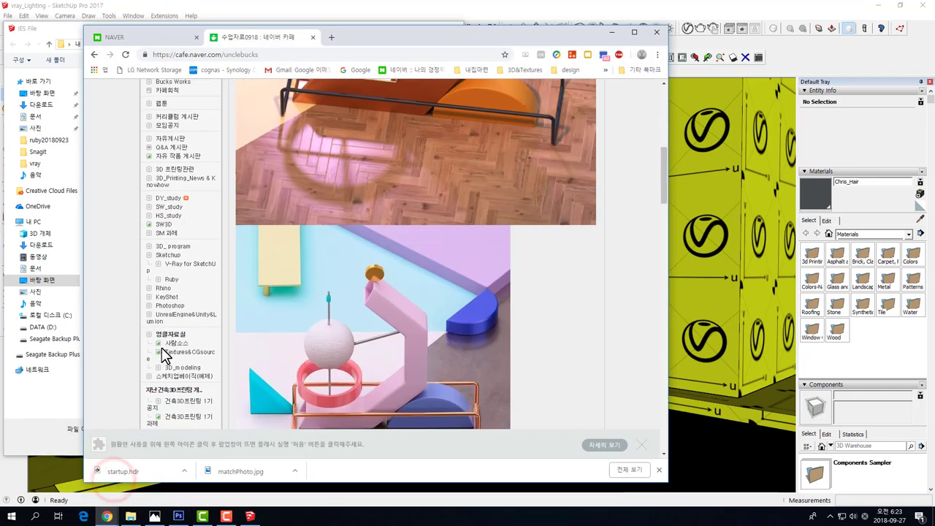
pyautogui.scroll(-4, 165, 356)
pyautogui.scroll(2, 183, 168)
pyautogui.scroll(1, 181, 197)
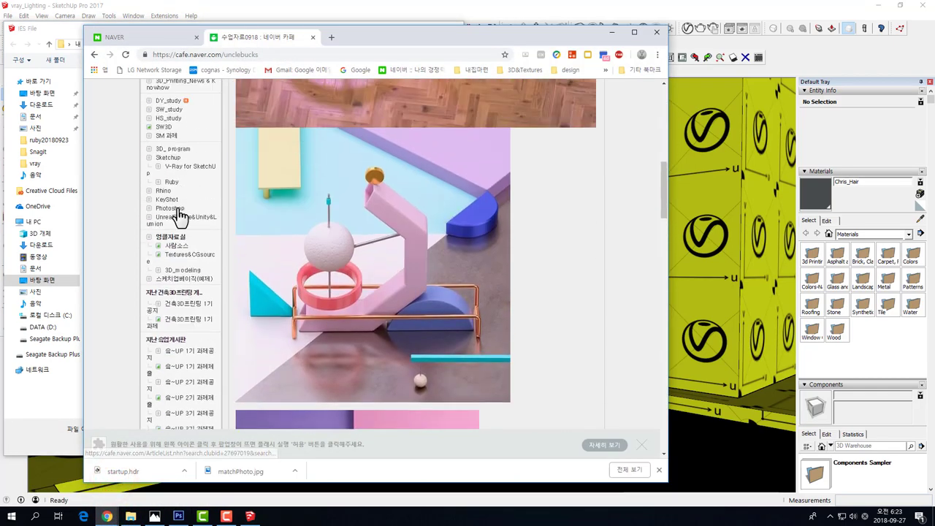
pyautogui.click(169, 237)
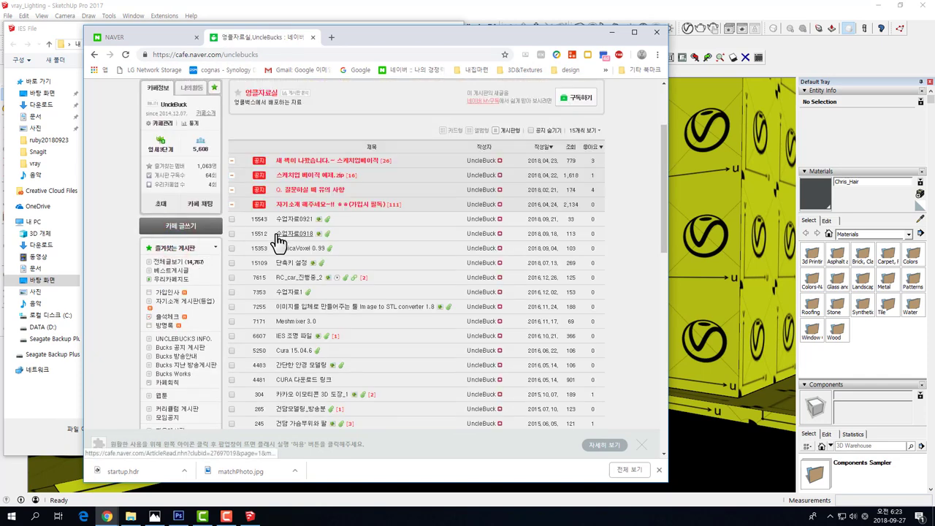
pyautogui.scroll(-1, 278, 241)
pyautogui.click(295, 294)
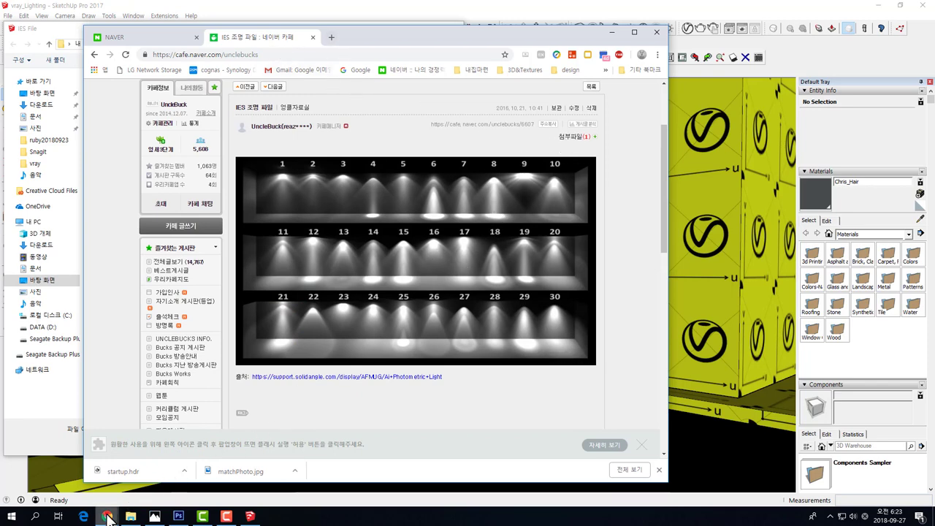
# - Run a Google image search for 'IES' instead of HDRI, then revisit SketchUp's IES dialog
pyautogui.moveTo(107, 516)
pyautogui.click(201, 486)
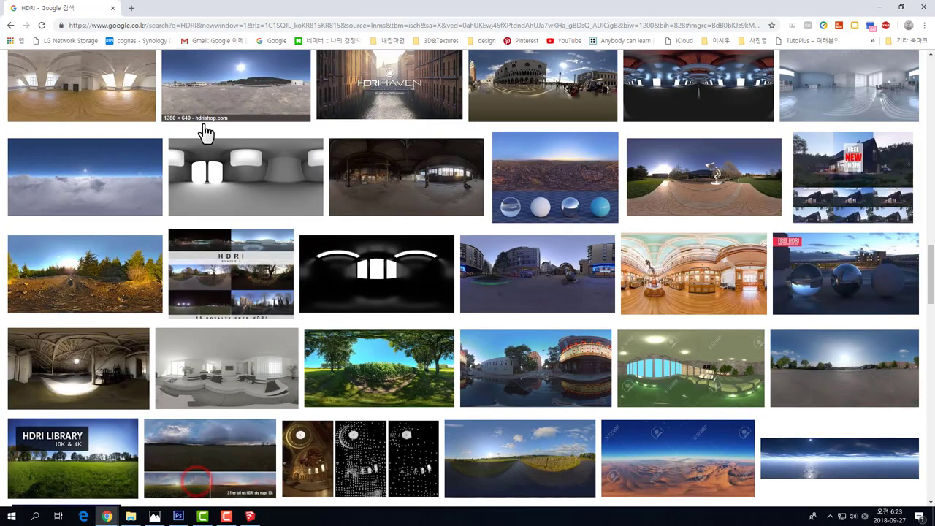
pyautogui.scroll(5, 188, 90)
pyautogui.scroll(5, 188, 90)
pyautogui.scroll(5, 186, 97)
pyautogui.scroll(5, 188, 97)
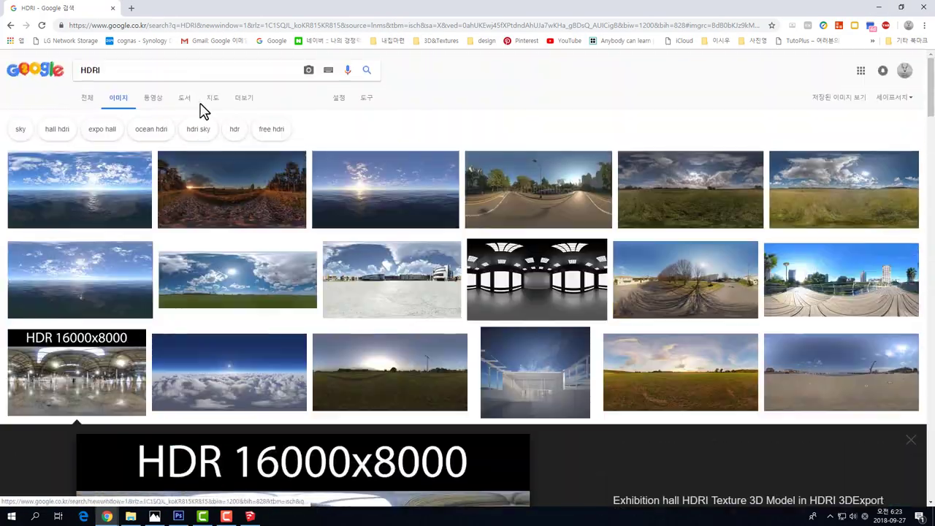
pyautogui.doubleClick(125, 73)
pyautogui.write('I')
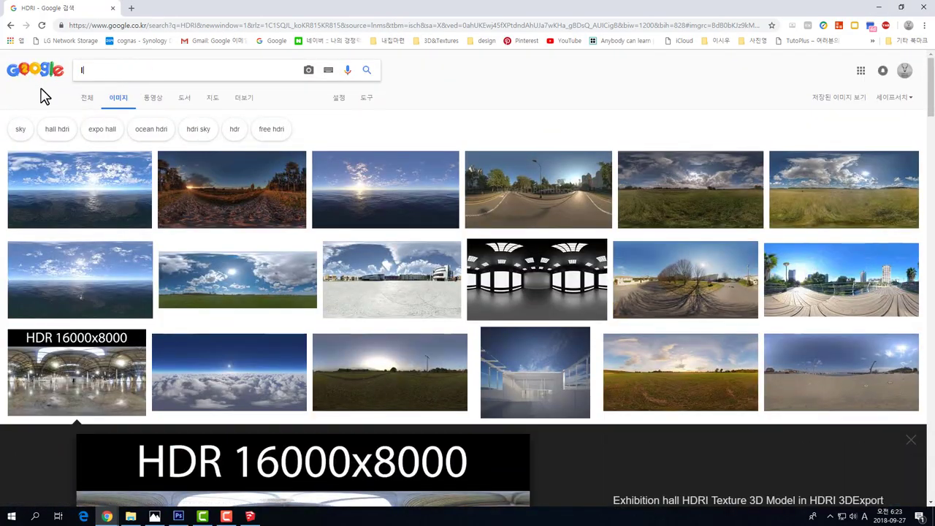
pyautogui.write('ES')
pyautogui.press('Return')
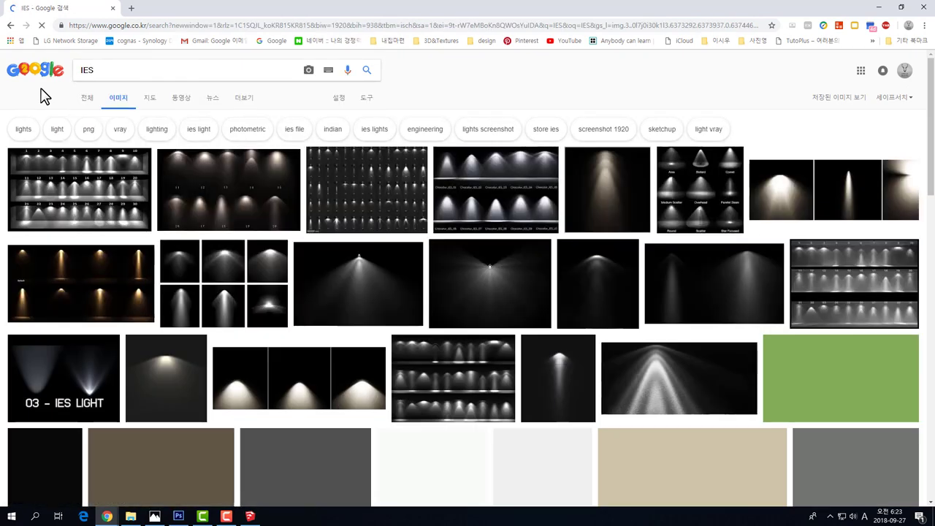
pyautogui.scroll(-3, 397, 195)
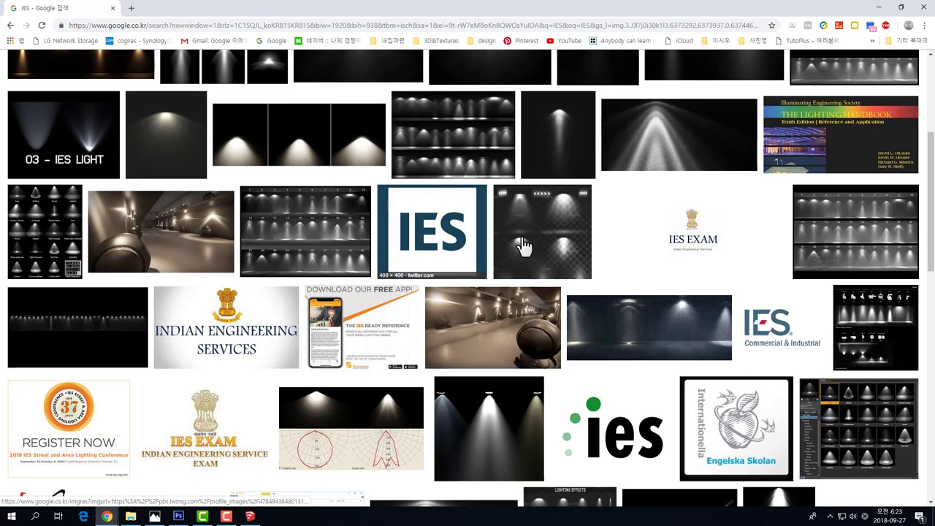
pyautogui.click(881, 8)
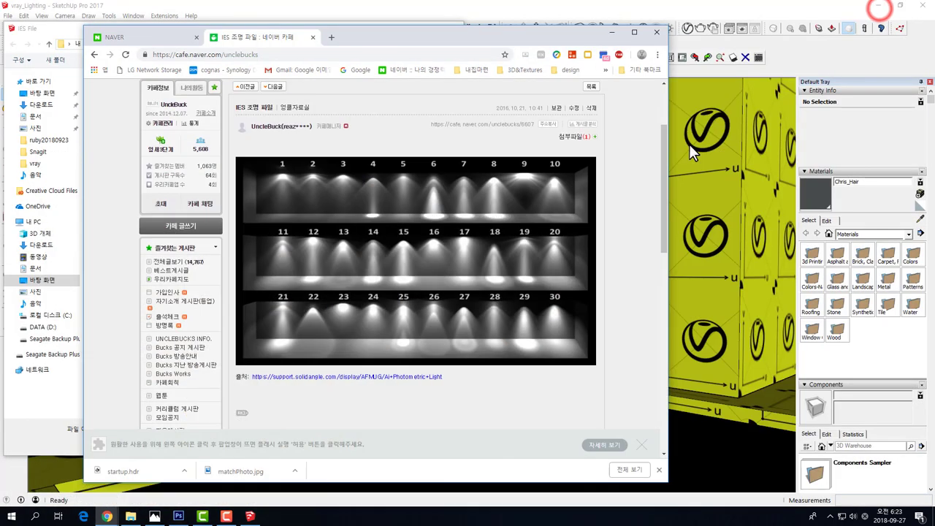
pyautogui.click(249, 516)
pyautogui.click(268, 232)
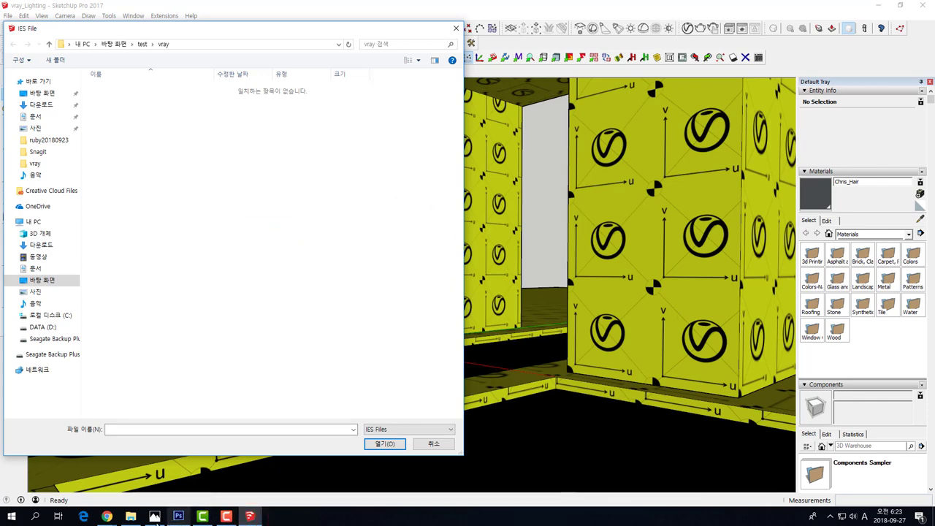
pyautogui.moveTo(107, 517)
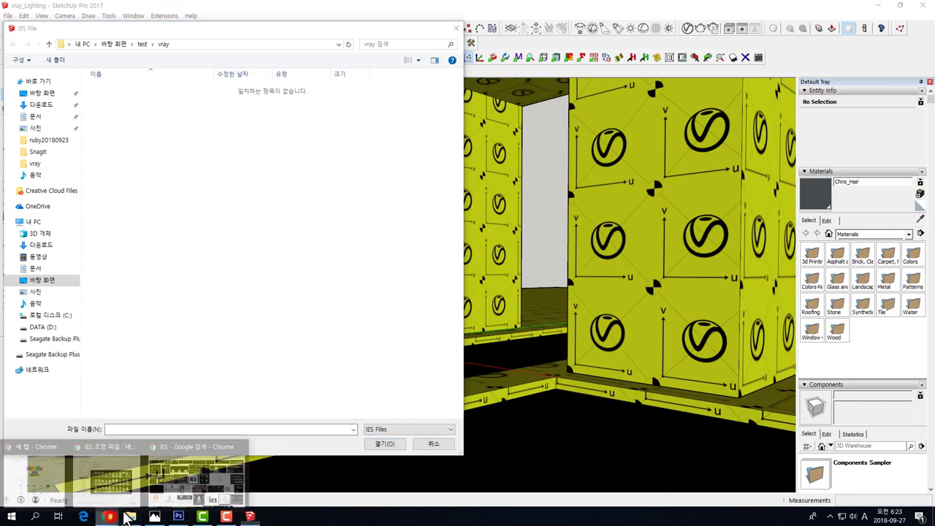
# - Download IES_files.zip from the post and extract it into an IES_files folder
pyautogui.click(121, 471)
pyautogui.click(570, 138)
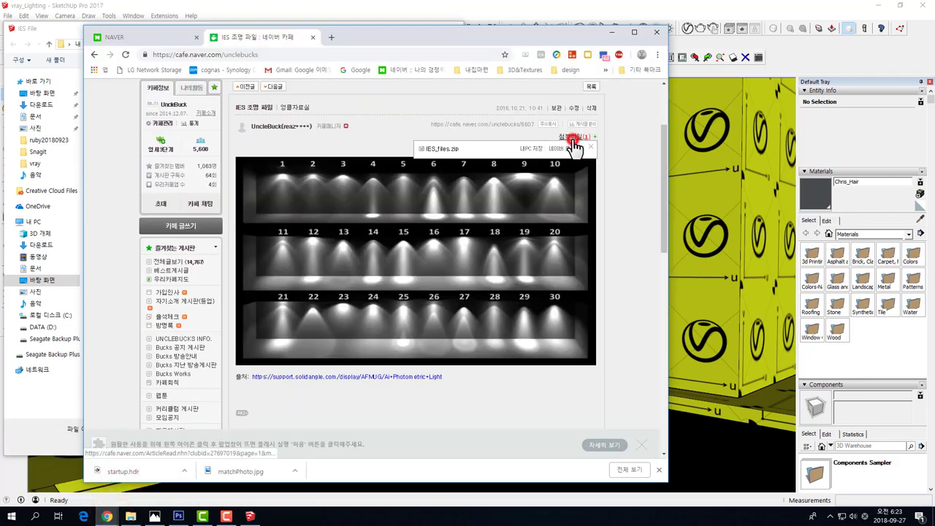
pyautogui.click(532, 149)
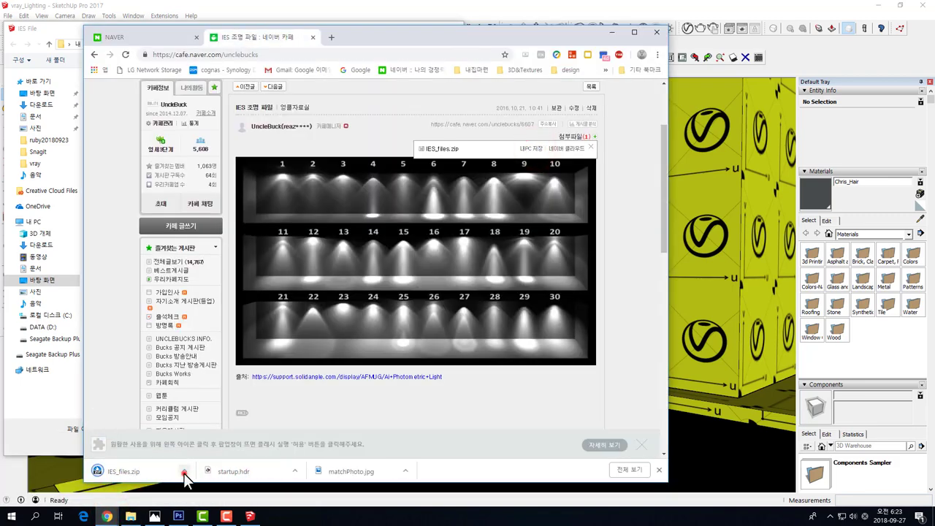
pyautogui.click(183, 471)
pyautogui.click(197, 438)
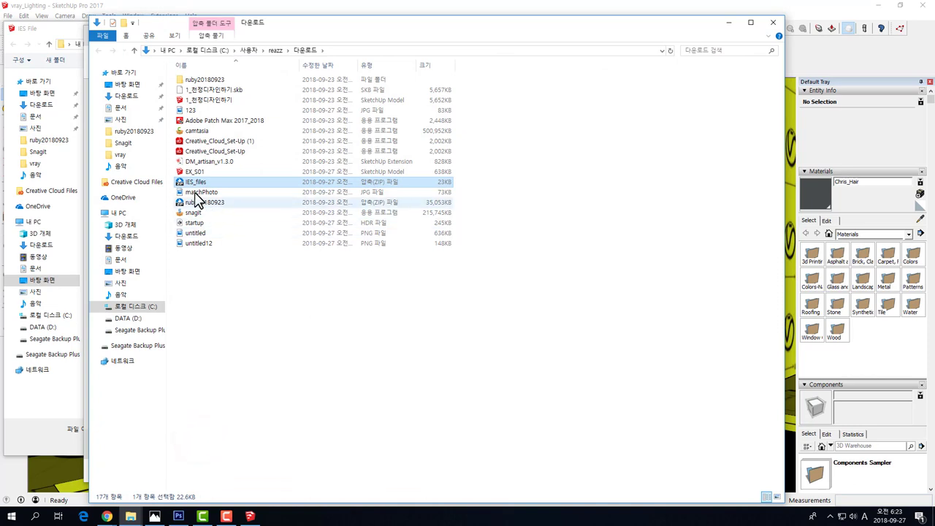
pyautogui.rightClick(193, 183)
pyautogui.click(214, 215)
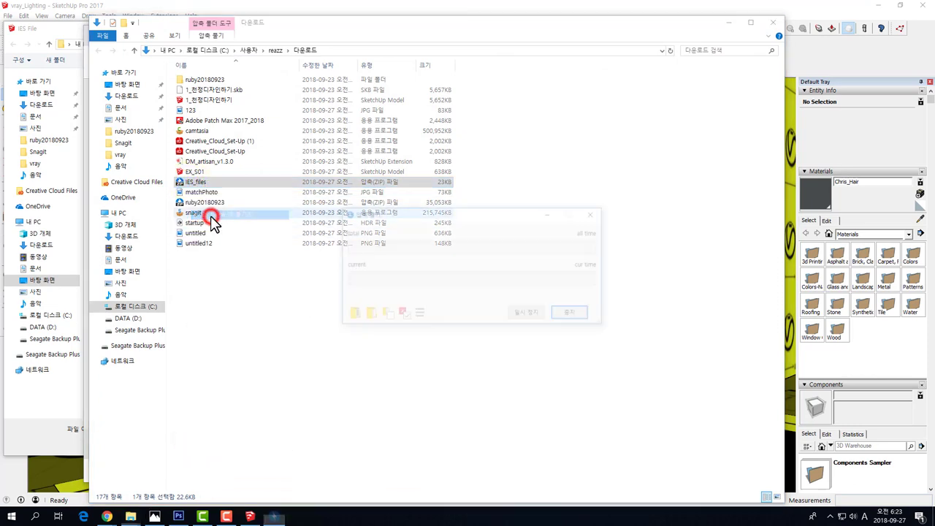
pyautogui.click(587, 356)
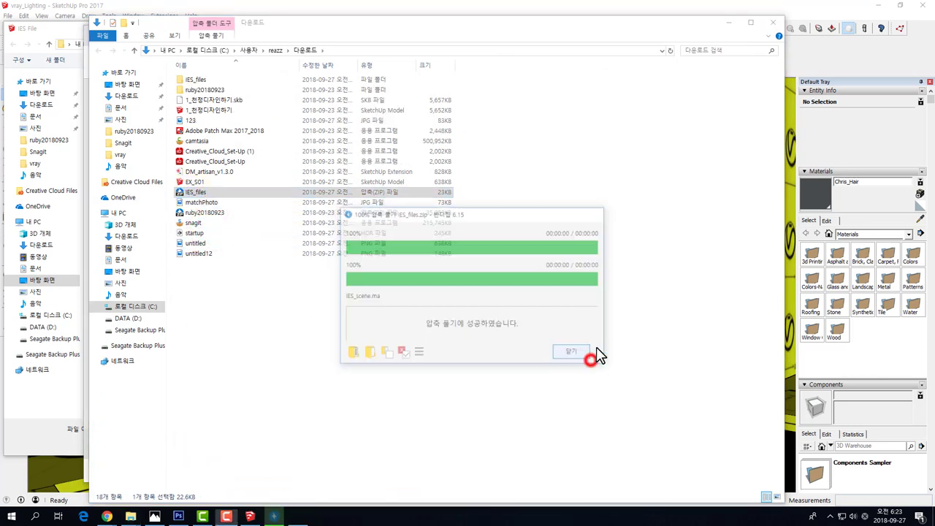
pyautogui.click(729, 22)
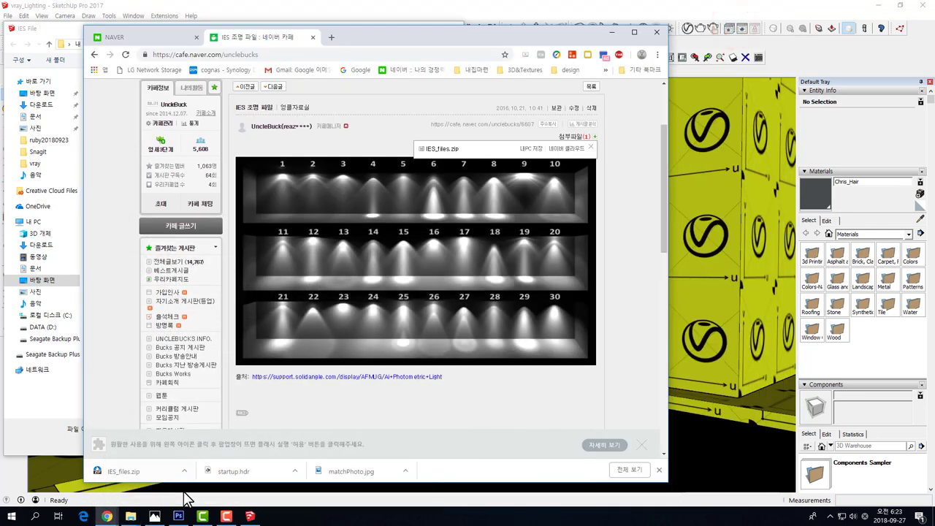
# - Load the 25.ies profile from Downloads > IES_files in the IES File dialog
pyautogui.click(722, 172)
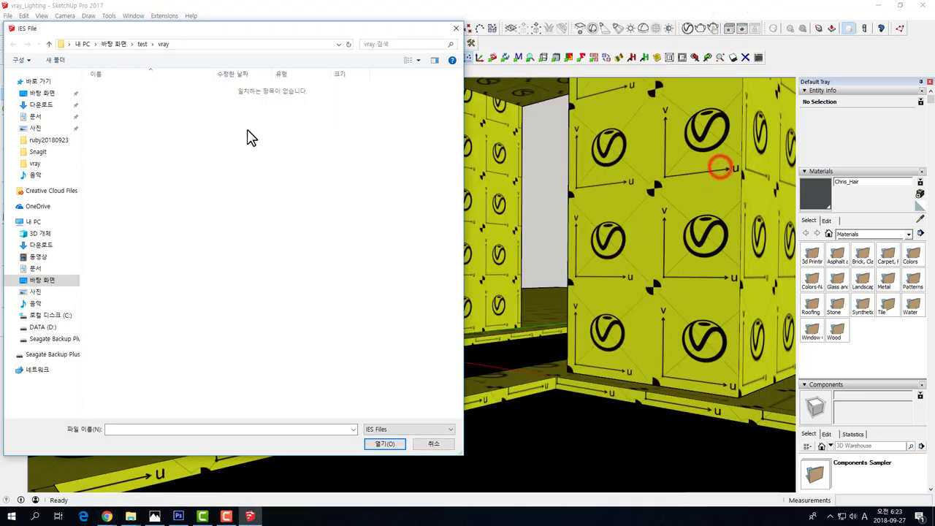
pyautogui.click(40, 106)
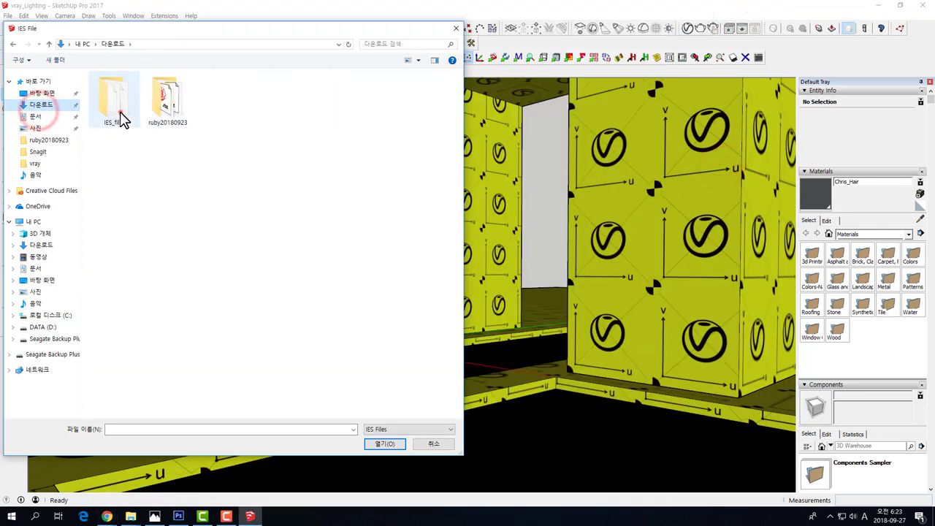
pyautogui.doubleClick(117, 117)
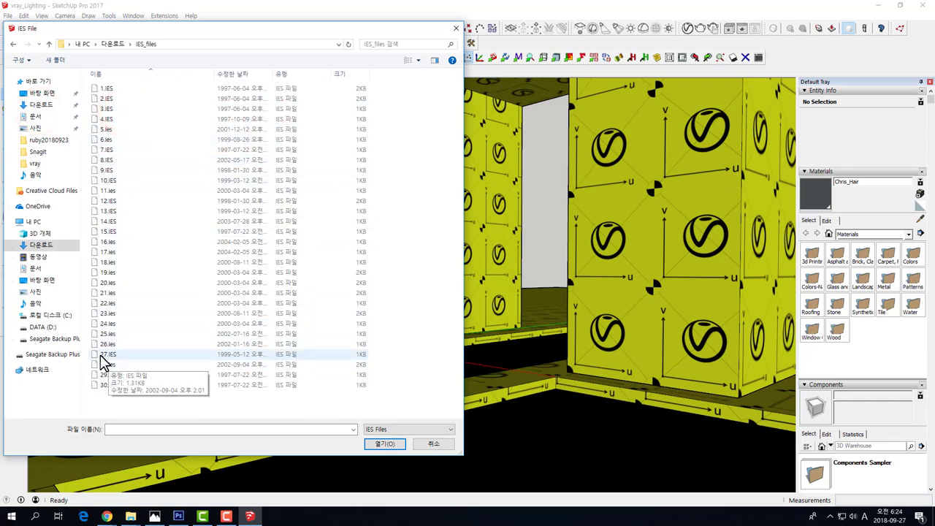
pyautogui.click(108, 334)
pyautogui.click(381, 444)
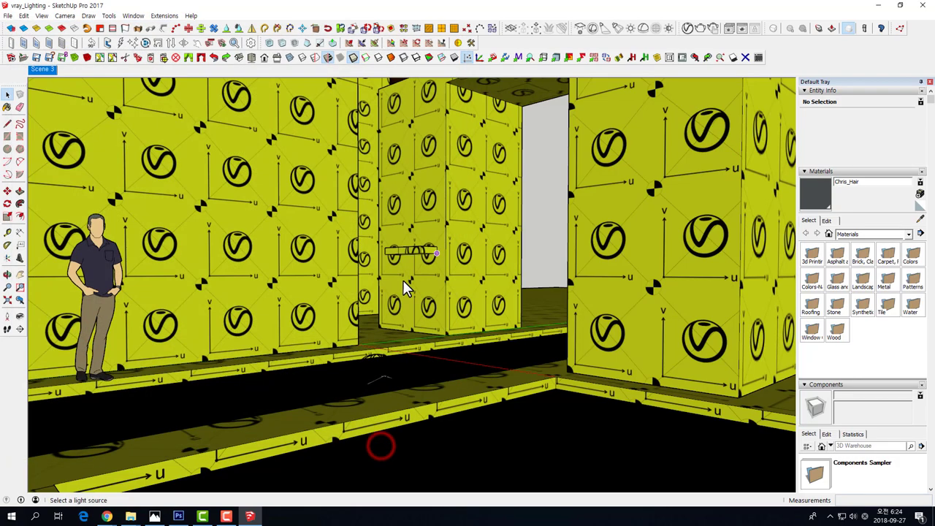
# - Place the IES light under the top beam of the wall opening
pyautogui.moveTo(478, 153); pyautogui.dragTo(456, 179, button='middle')
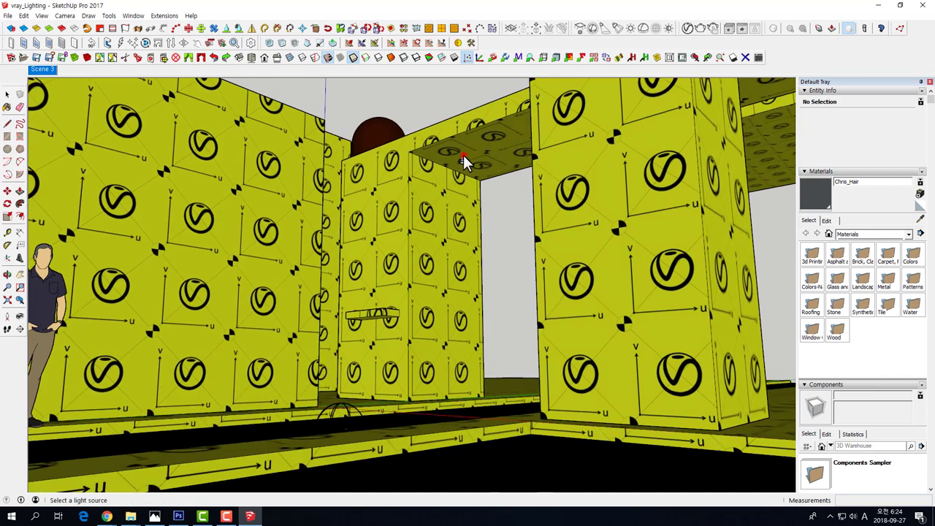
pyautogui.scroll(2, 457, 175)
pyautogui.scroll(2, 460, 174)
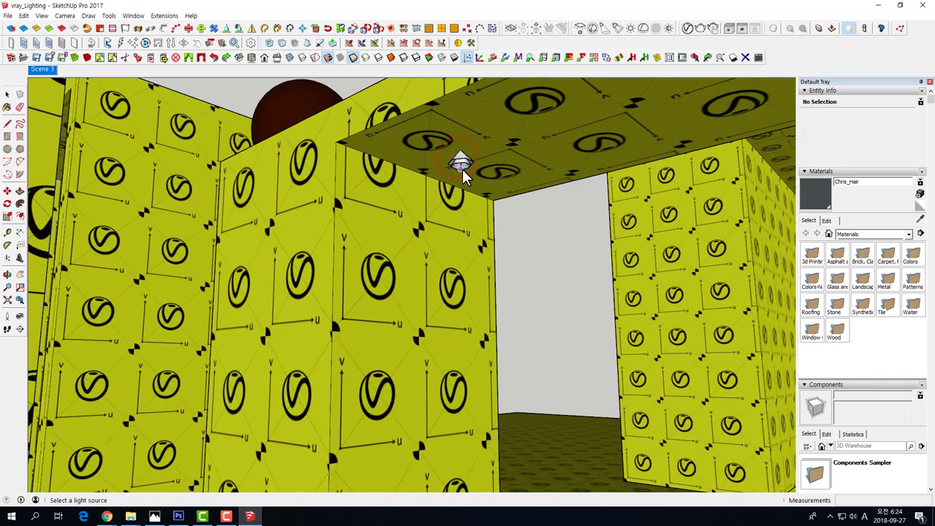
pyautogui.click(461, 159)
pyautogui.moveTo(462, 155)
pyautogui.mouseDown(button='middle')
pyautogui.moveTo(472, 241)
pyautogui.moveTo(488, 175)
pyautogui.mouseUp(button='middle')
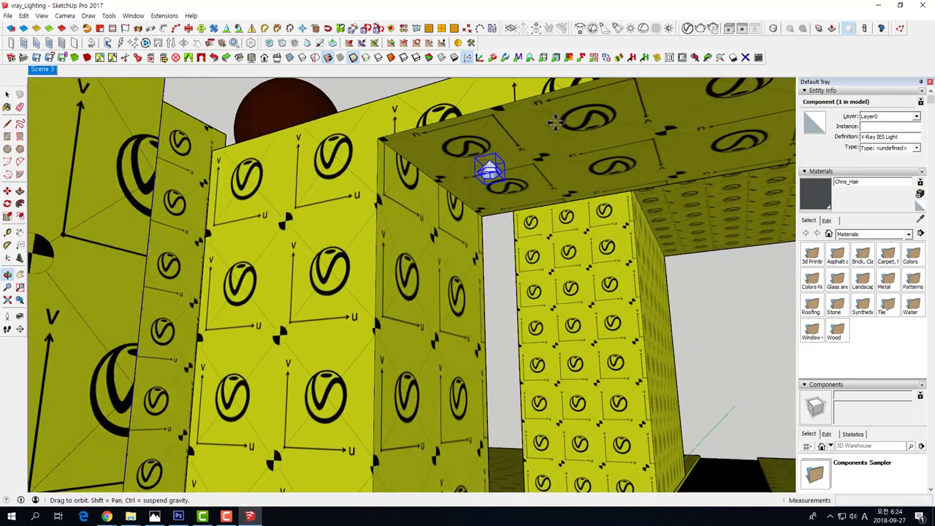
# - Move the IES light along the beam toward the wall and run a brief test render
pyautogui.click(488, 174)
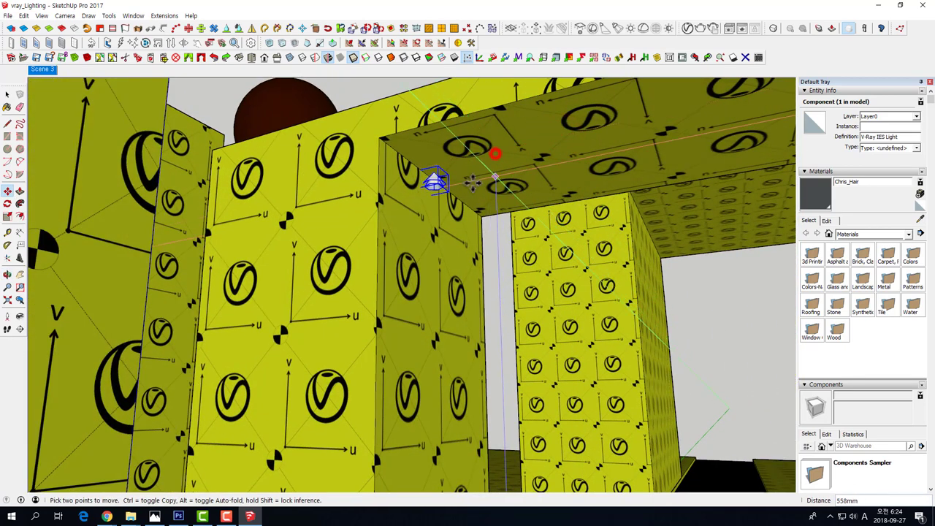
pyautogui.moveTo(495, 152)
pyautogui.mouseDown(button='middle')
pyautogui.moveTo(474, 254)
pyautogui.moveTo(485, 251)
pyautogui.moveTo(476, 192)
pyautogui.mouseUp(button='middle')
pyautogui.click(700, 30)
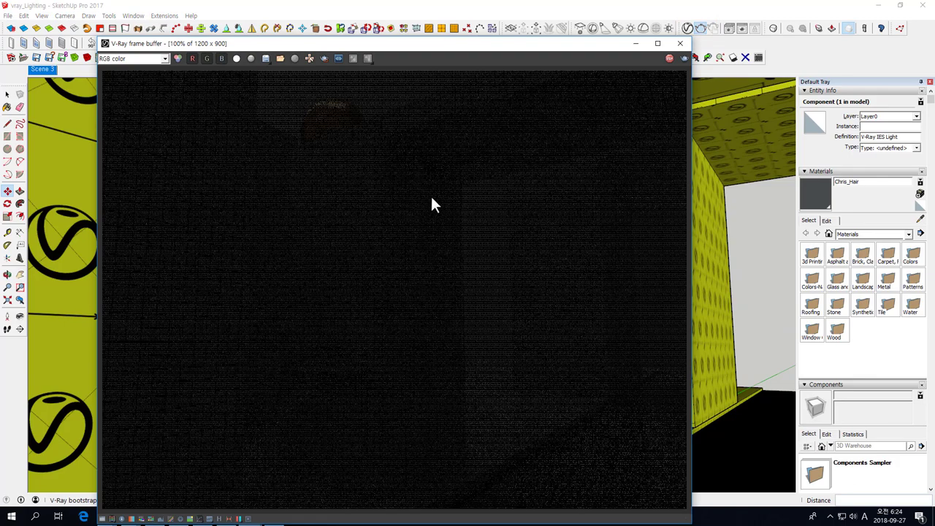
pyautogui.click(672, 58)
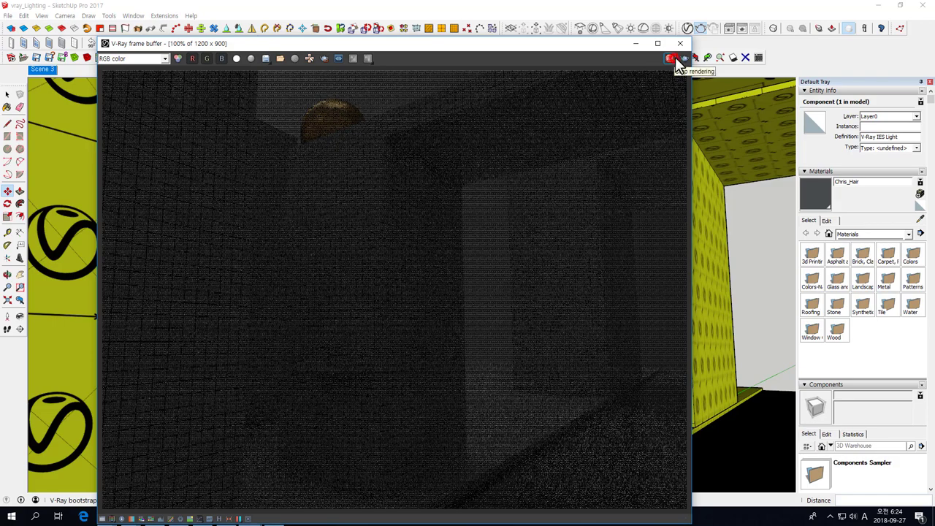
# - Lower the Dome Light intensity from 10 and render the scene again
pyautogui.click(688, 29)
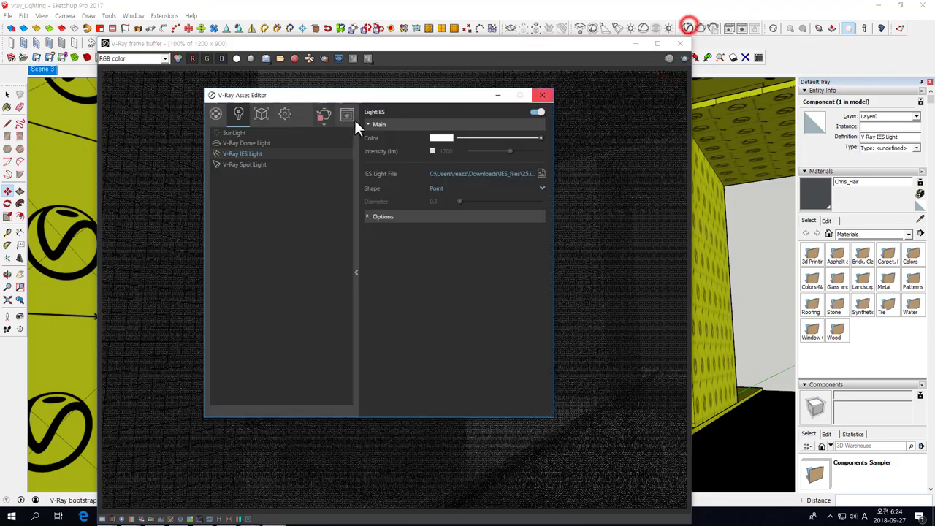
pyautogui.click(230, 142)
pyautogui.click(434, 152)
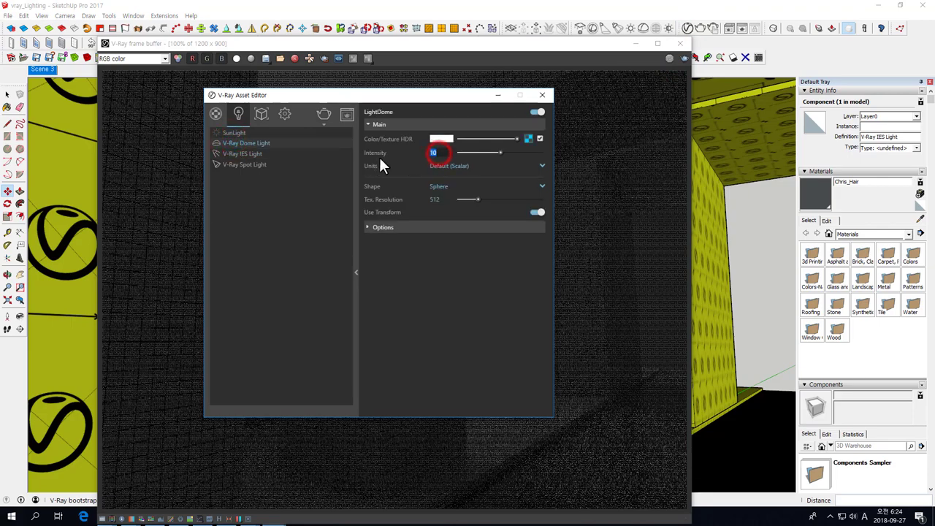
pyautogui.write('1')
pyautogui.click(323, 113)
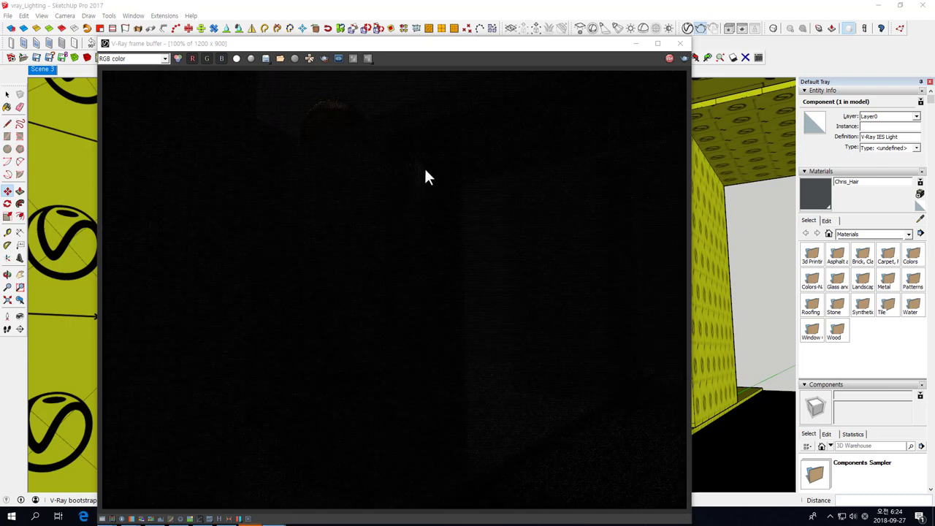
pyautogui.scroll(1, 426, 175)
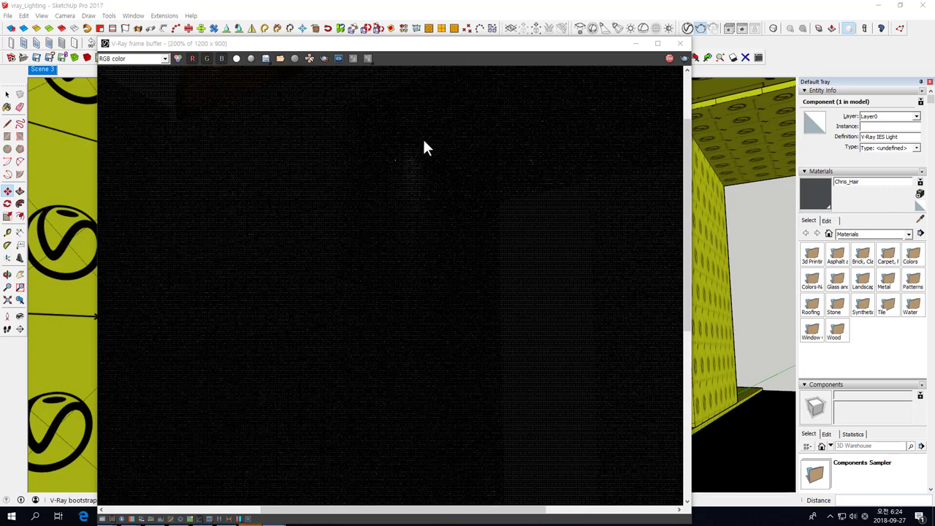
pyautogui.scroll(-1, 420, 141)
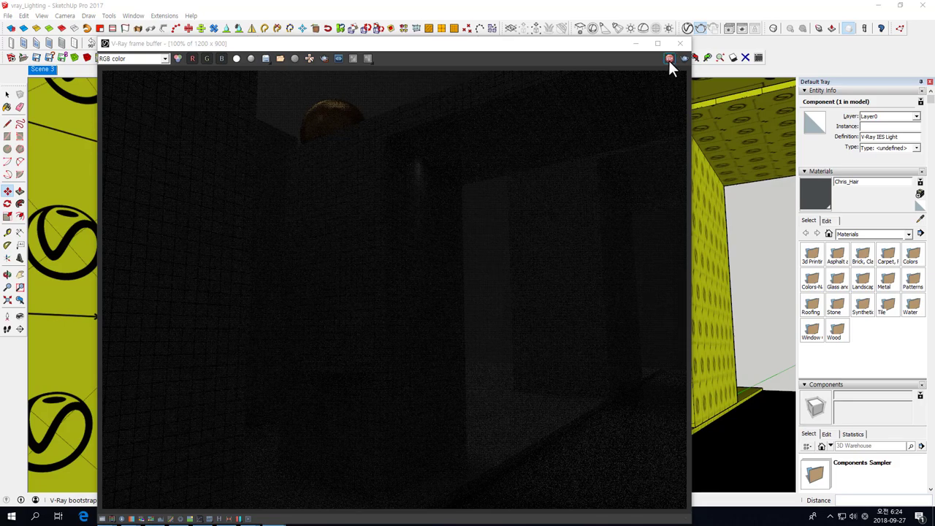
# - Set the camera Exposure Value to 10 and run a test render
pyautogui.click(681, 44)
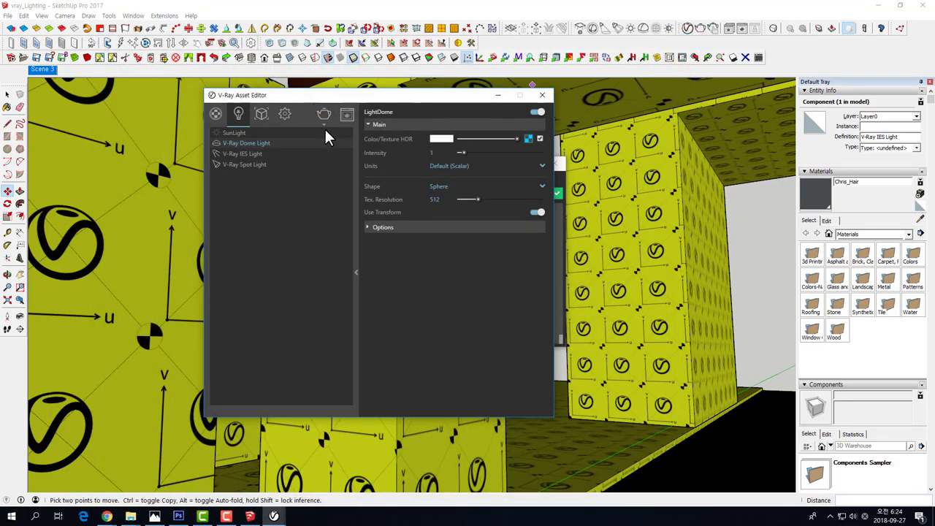
pyautogui.click(285, 114)
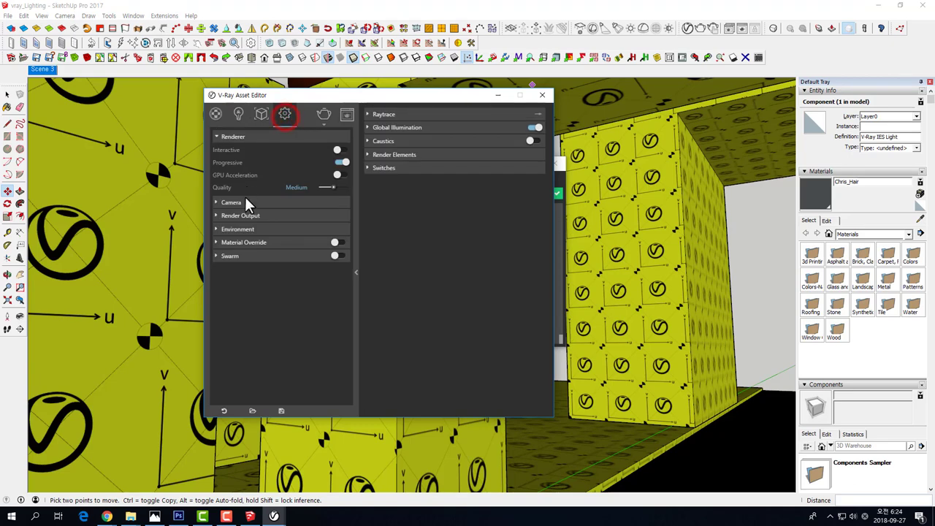
pyautogui.click(217, 228)
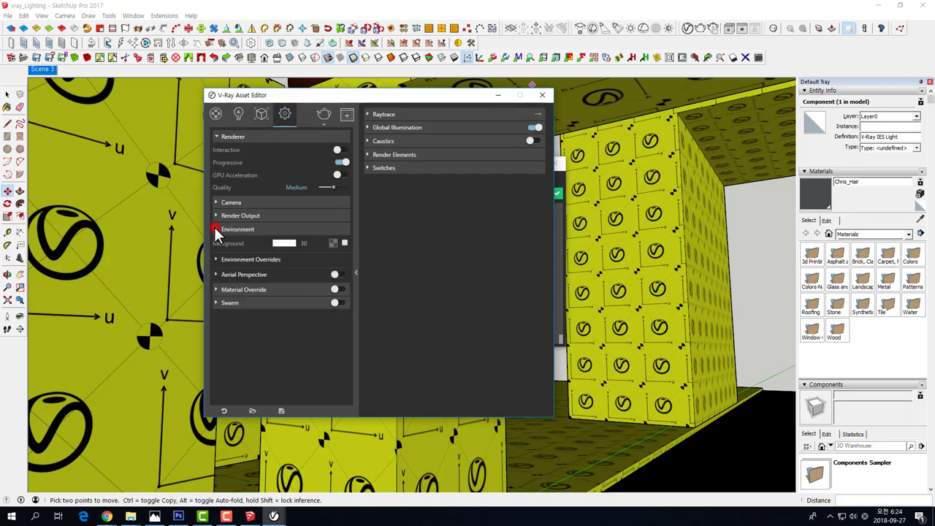
pyautogui.click(216, 202)
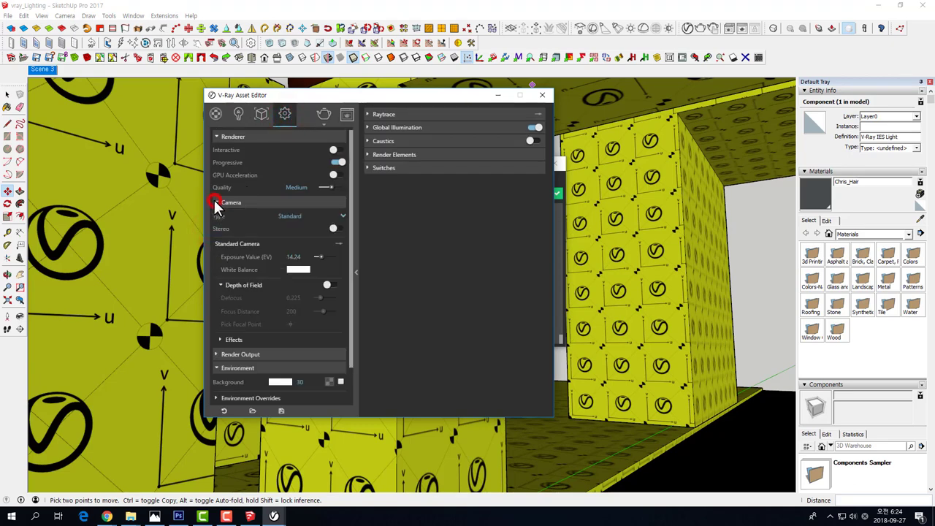
pyautogui.doubleClick(307, 257)
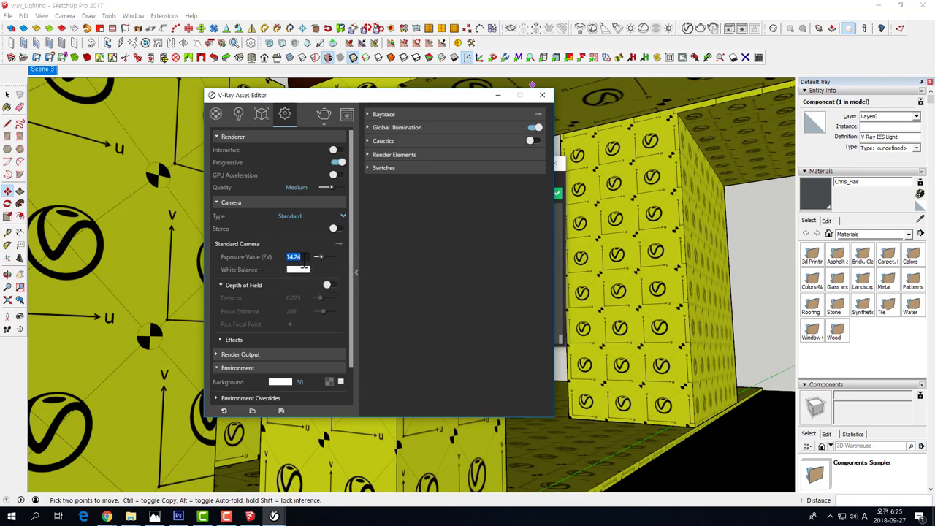
pyautogui.write('10')
pyautogui.press('Return')
pyautogui.click(323, 111)
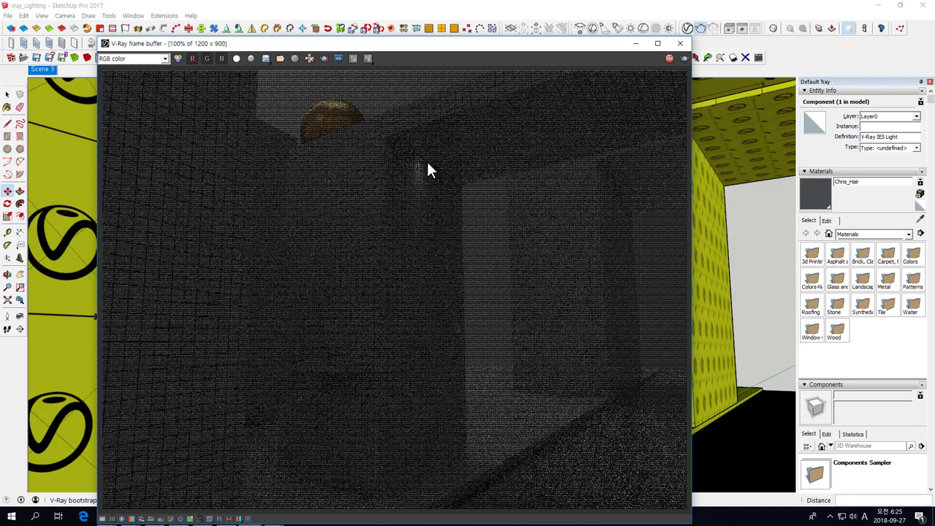
pyautogui.click(669, 59)
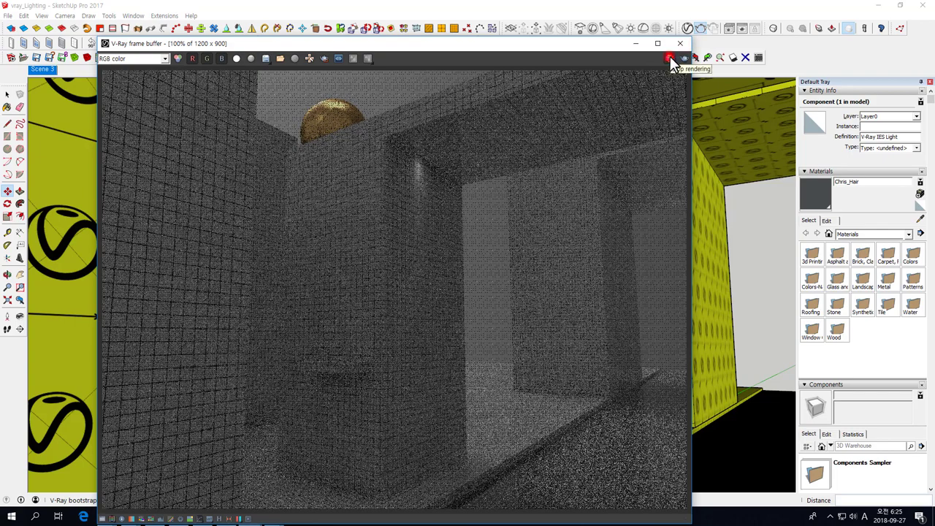
pyautogui.click(669, 59)
# - Change the Exposure Value to 6 and Dome Light intensity to 0.3, then test-render
pyautogui.click(688, 30)
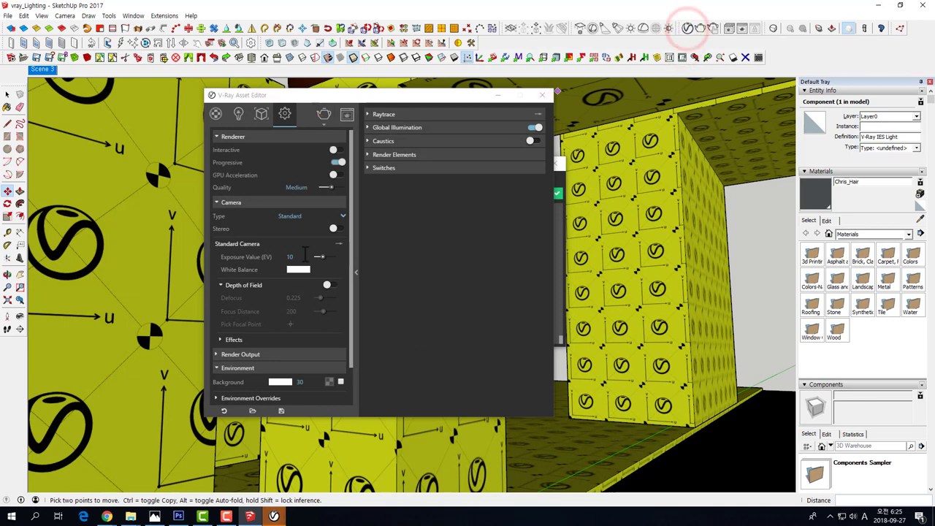
pyautogui.click(300, 257)
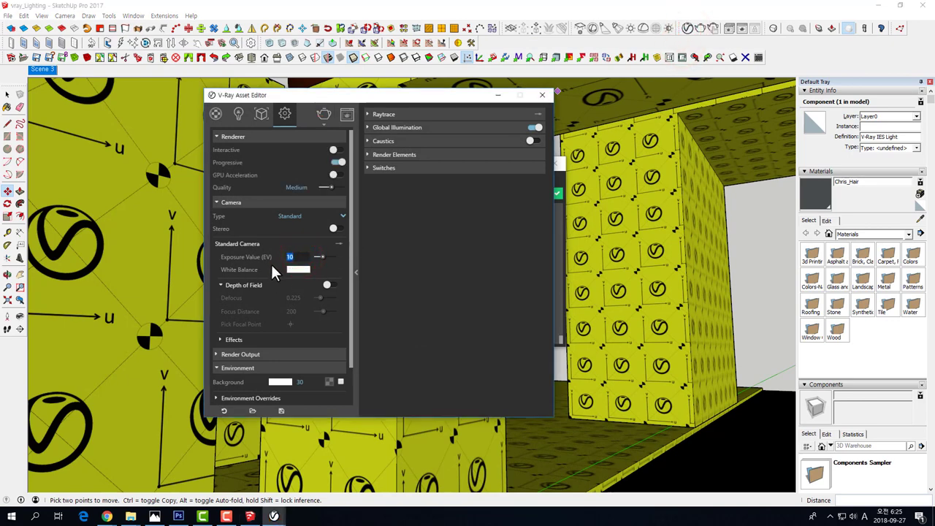
pyautogui.write('6')
pyautogui.press('Return')
pyautogui.click(238, 114)
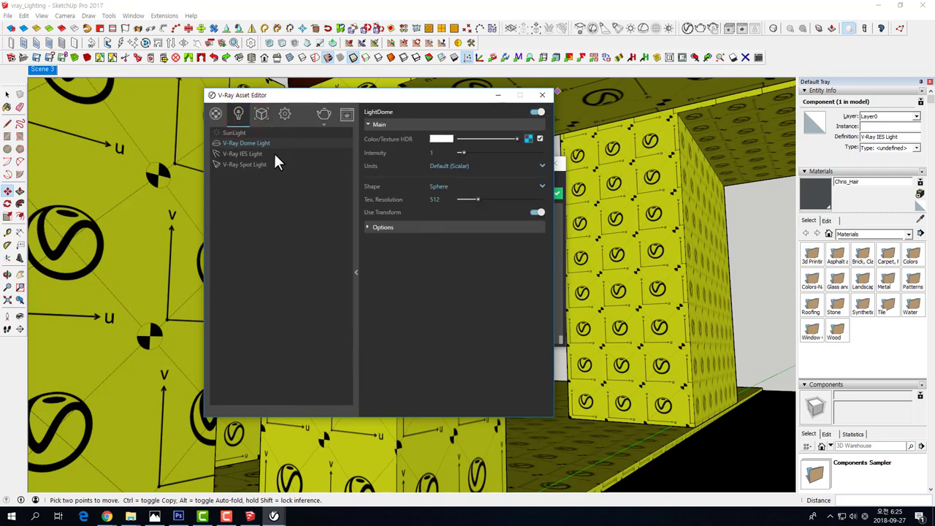
pyautogui.doubleClick(432, 153)
pyautogui.write('0.')
pyautogui.write('3')
pyautogui.press('Return')
pyautogui.click(323, 116)
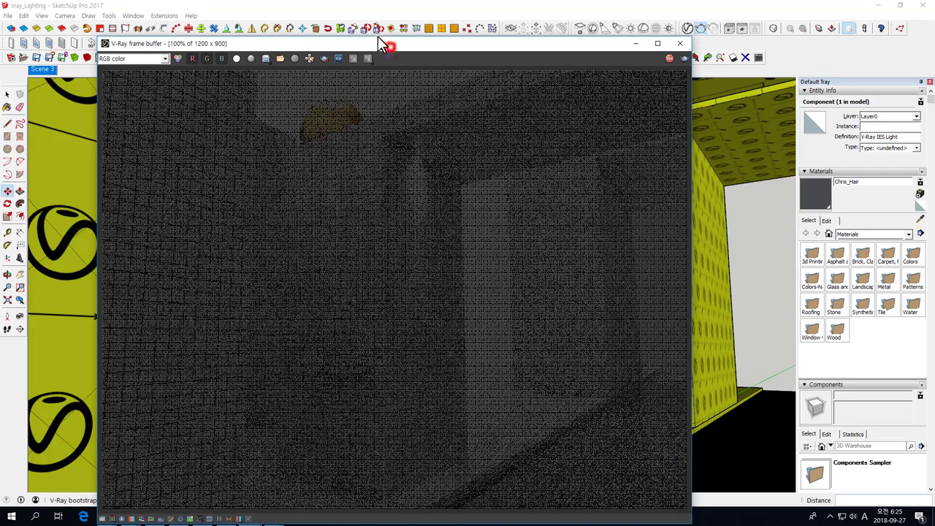
# - Set the Dome Light intensity to 0.1 and start a new render
pyautogui.moveTo(386, 44); pyautogui.dragTo(354, 17)
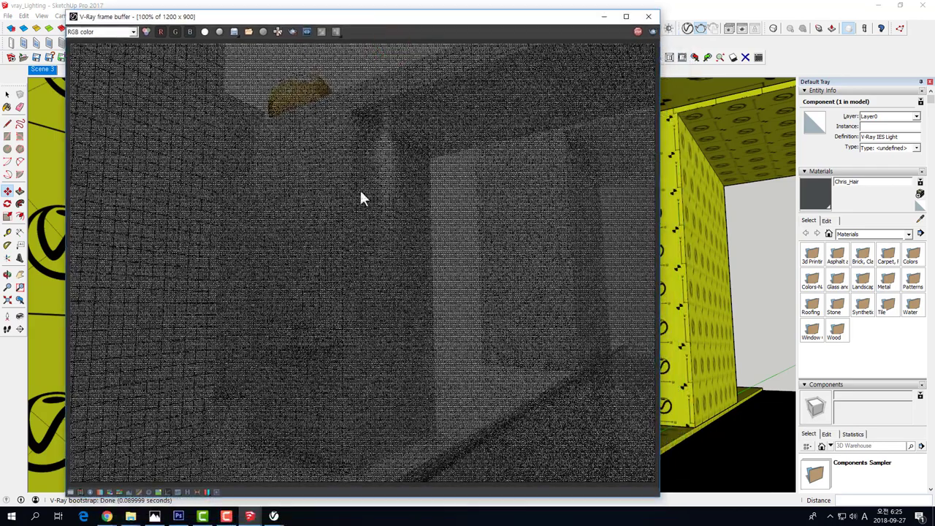
pyautogui.click(637, 31)
pyautogui.click(648, 16)
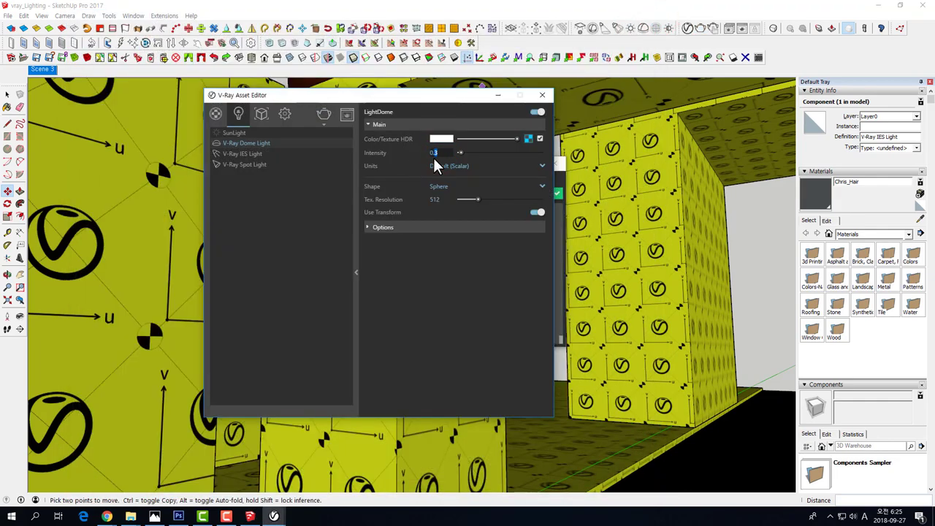
pyautogui.press('Return')
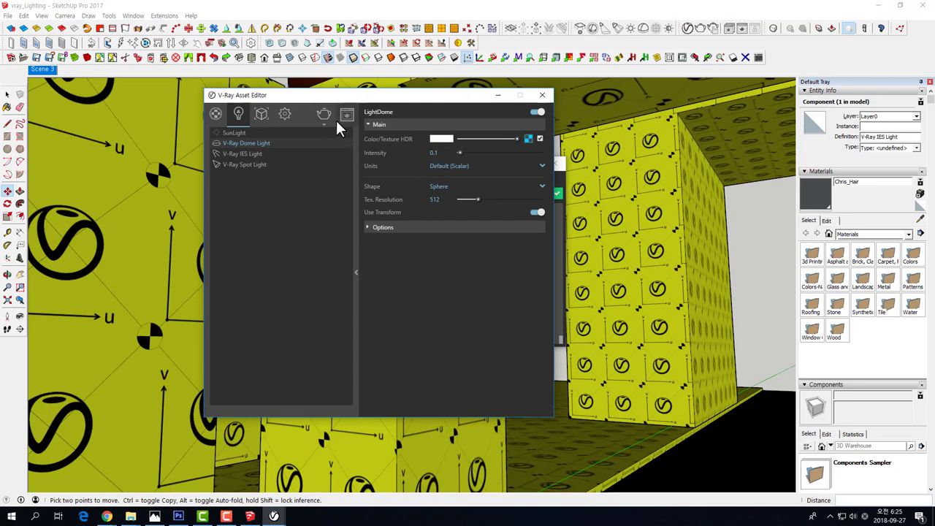
pyautogui.click(324, 114)
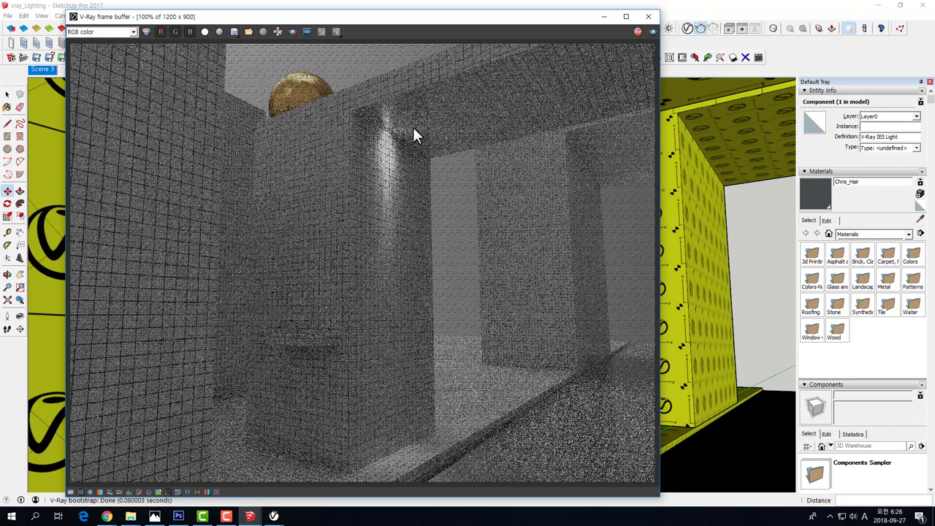
# - Let the render refine while zooming to inspect the IES streak on the wall corner, then stop it
pyautogui.scroll(1, 386, 137)
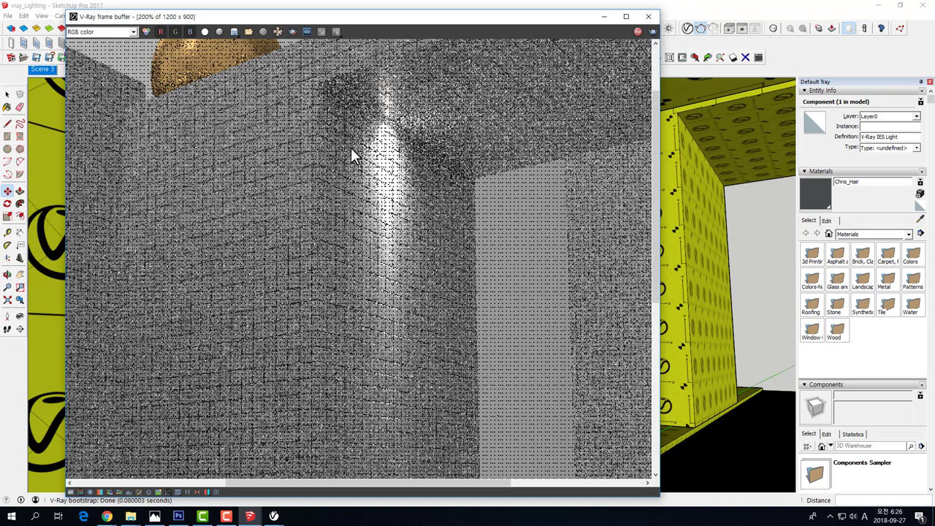
pyautogui.scroll(-1, 350, 149)
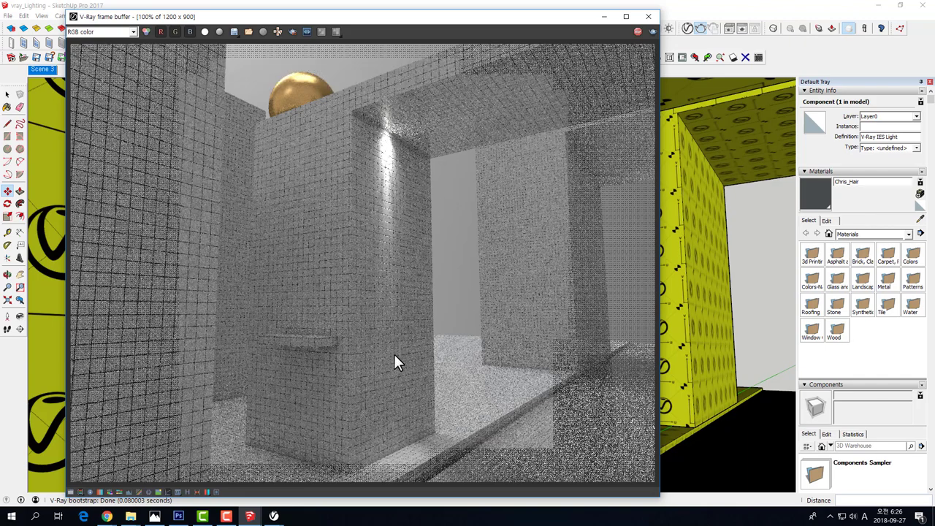
pyautogui.scroll(-1, 394, 355)
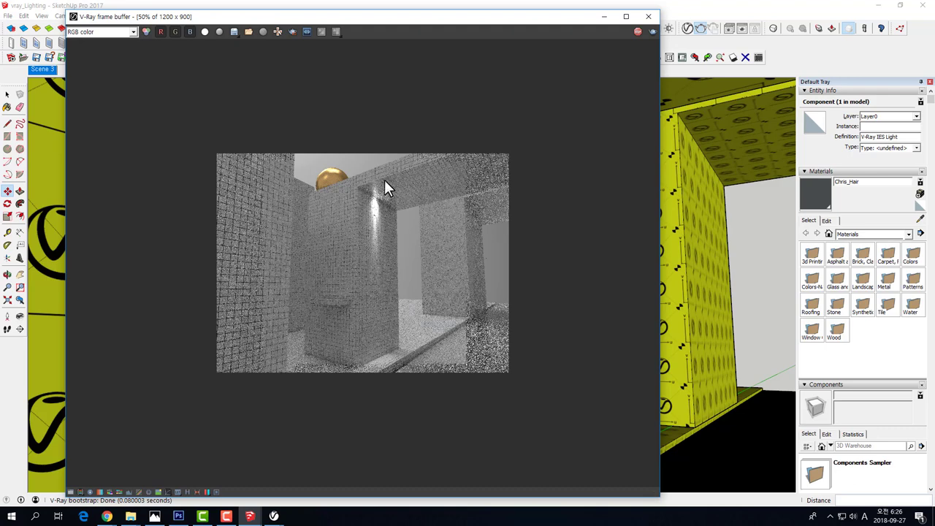
pyautogui.click(637, 31)
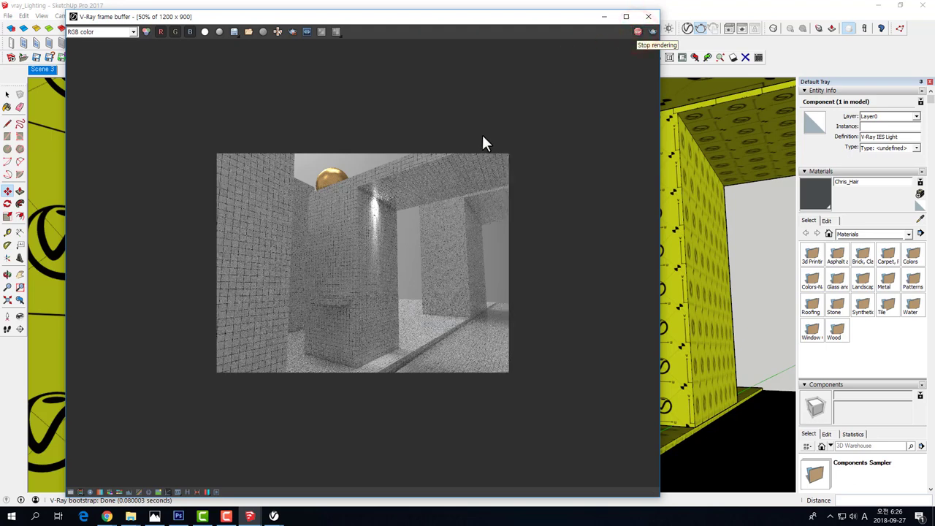
# - Set the camera Exposure Value back to 14.24 in the renderer settings
pyautogui.click(648, 16)
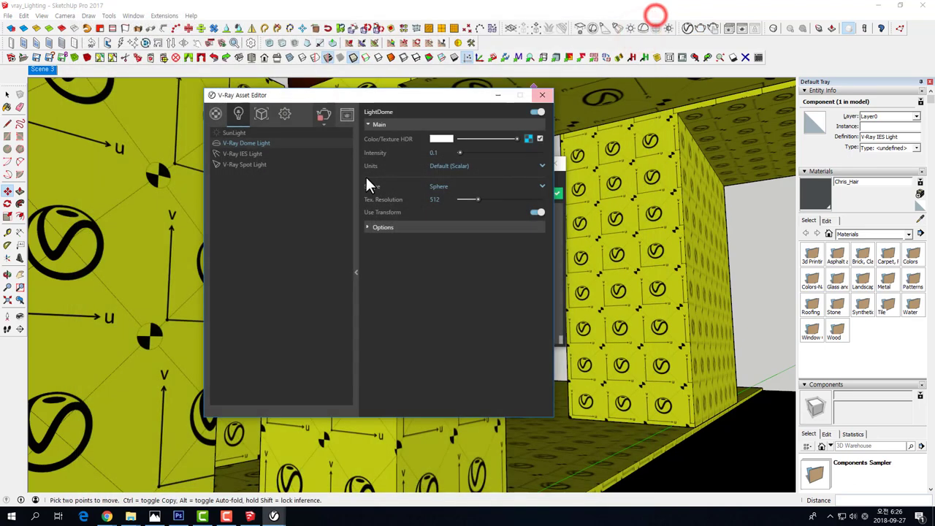
pyautogui.click(244, 154)
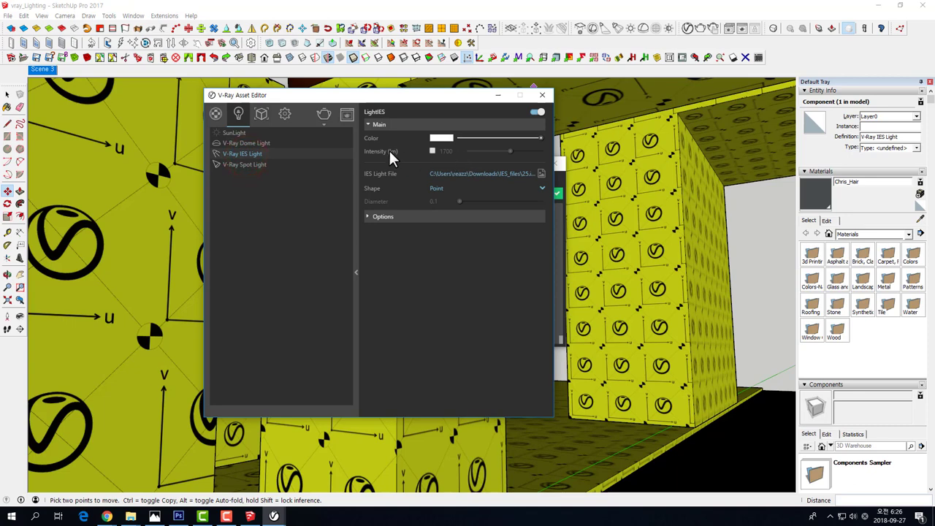
pyautogui.click(285, 115)
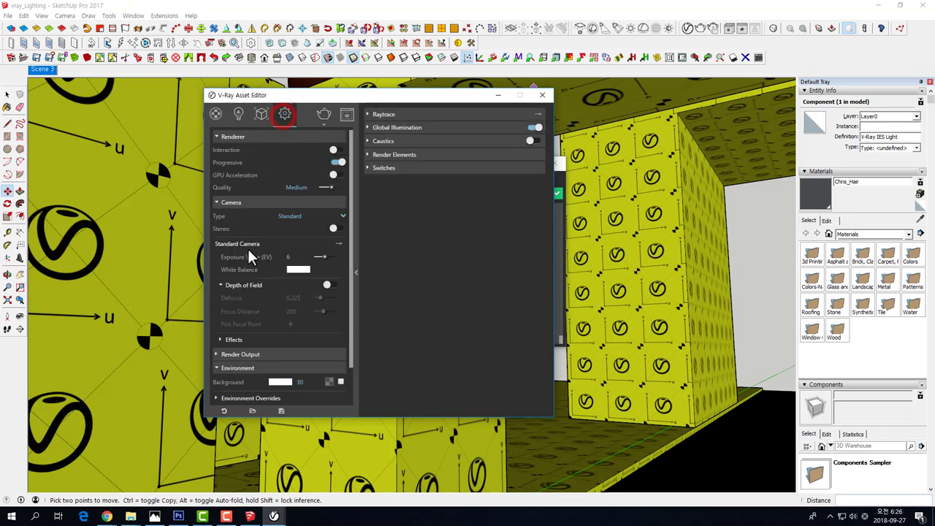
pyautogui.click(292, 258)
pyautogui.write('24')
pyautogui.press('Return')
# - Raise the dome light intensity to 30 and run a test render
pyautogui.click(242, 116)
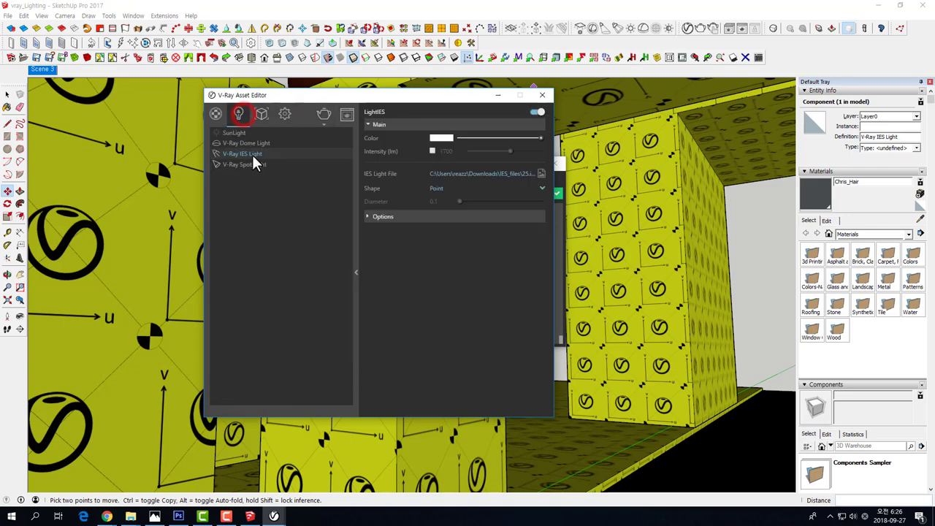
pyautogui.click(248, 143)
pyautogui.doubleClick(438, 152)
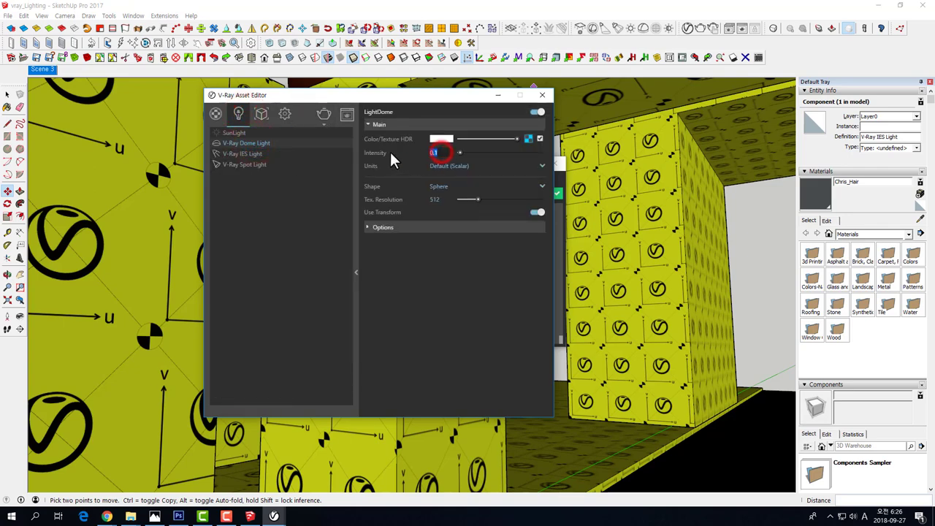
pyautogui.write('30')
pyautogui.press('Return')
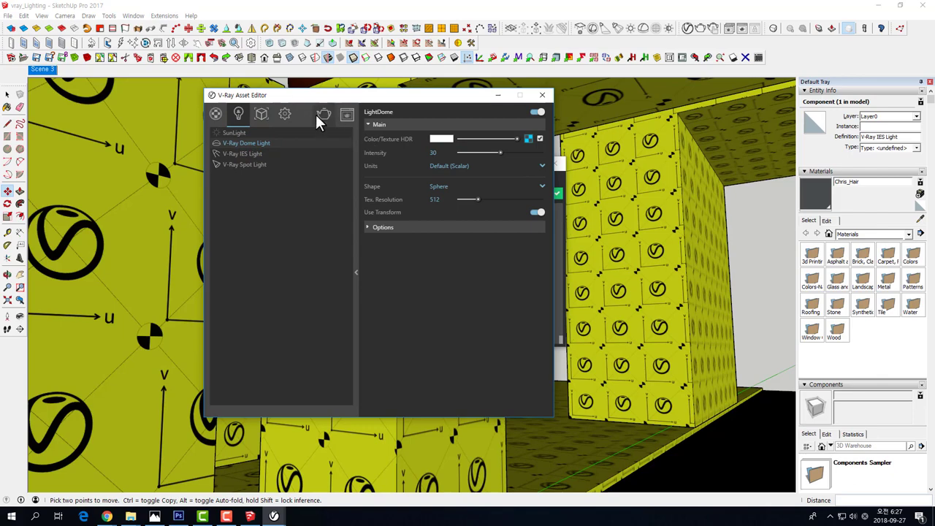
pyautogui.click(324, 114)
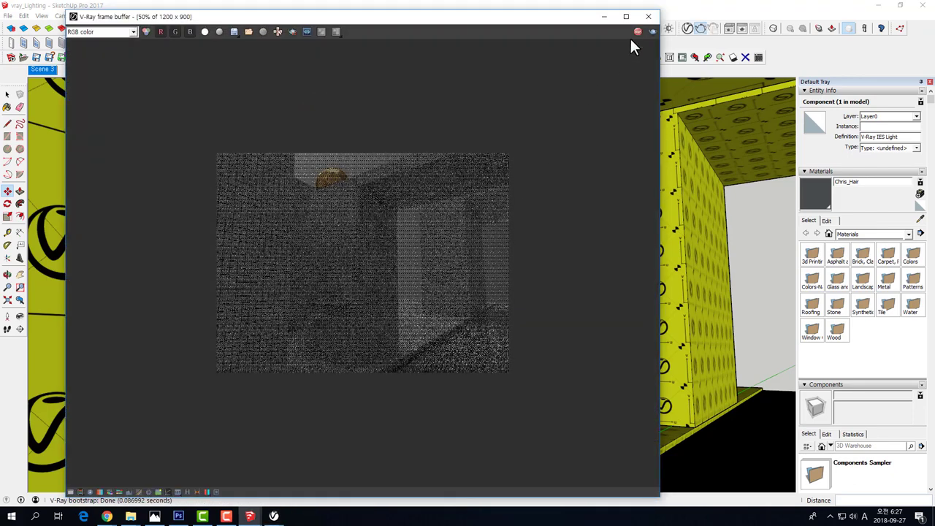
# - Close the render window, asset editor and progress log, and zoom toward the IES light
pyautogui.click(648, 16)
pyautogui.click(542, 95)
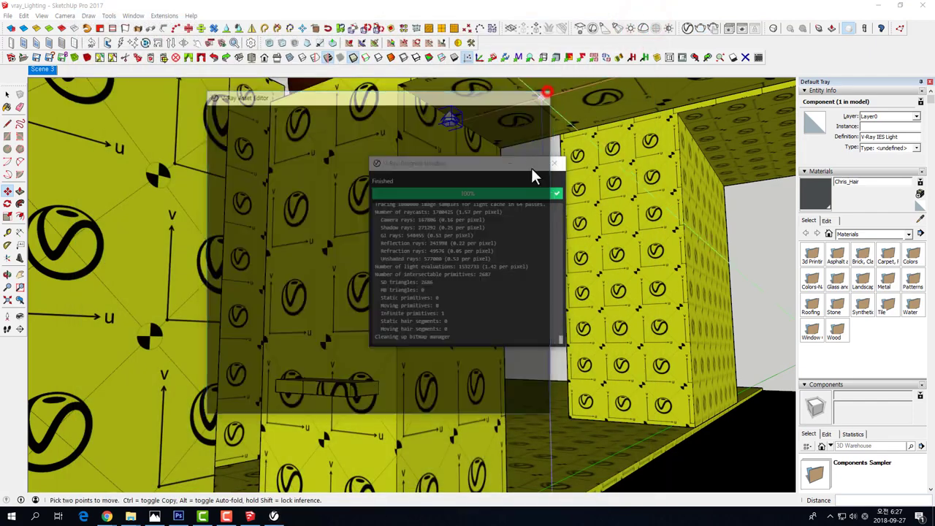
pyautogui.click(551, 158)
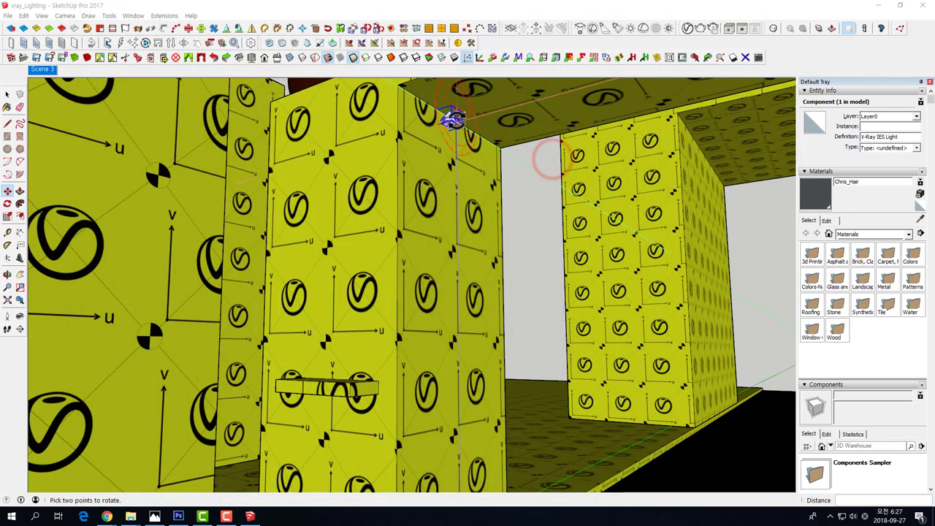
pyautogui.scroll(3, 448, 119)
pyautogui.press('space')
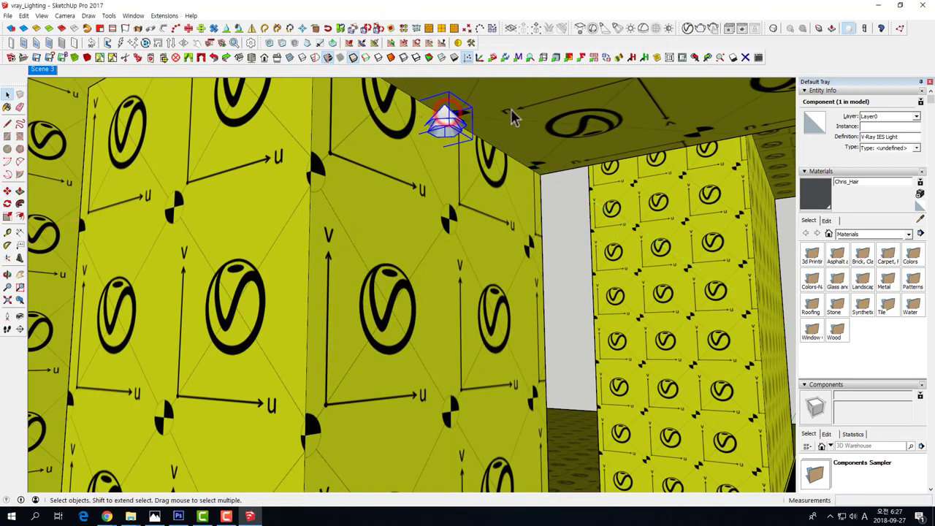
# - Reopen the asset editor on the IES light's settings, placed aside to reveal the light
pyautogui.click(688, 29)
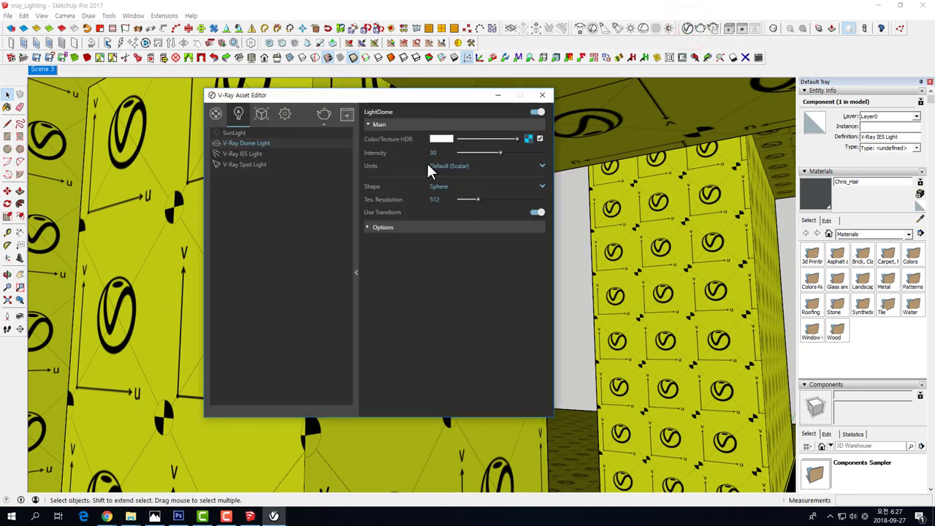
pyautogui.click(249, 156)
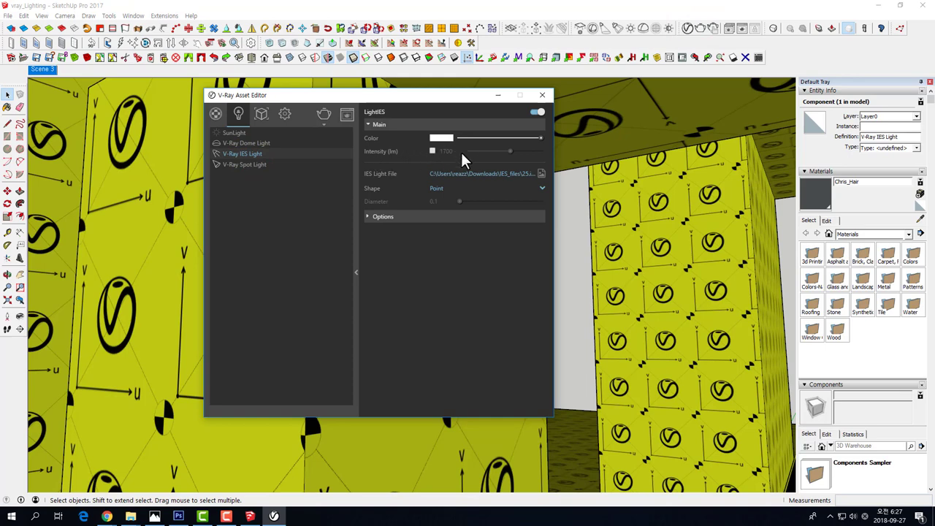
pyautogui.moveTo(426, 96); pyautogui.dragTo(278, 110)
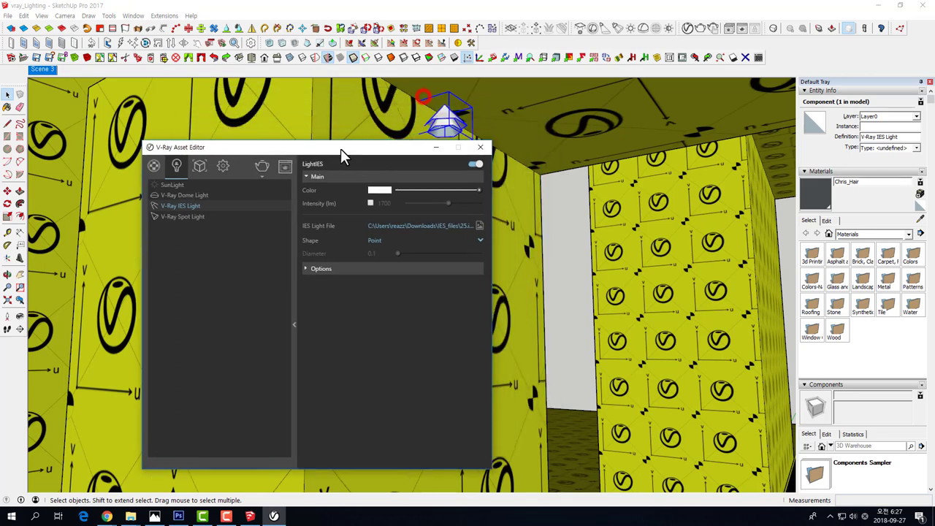
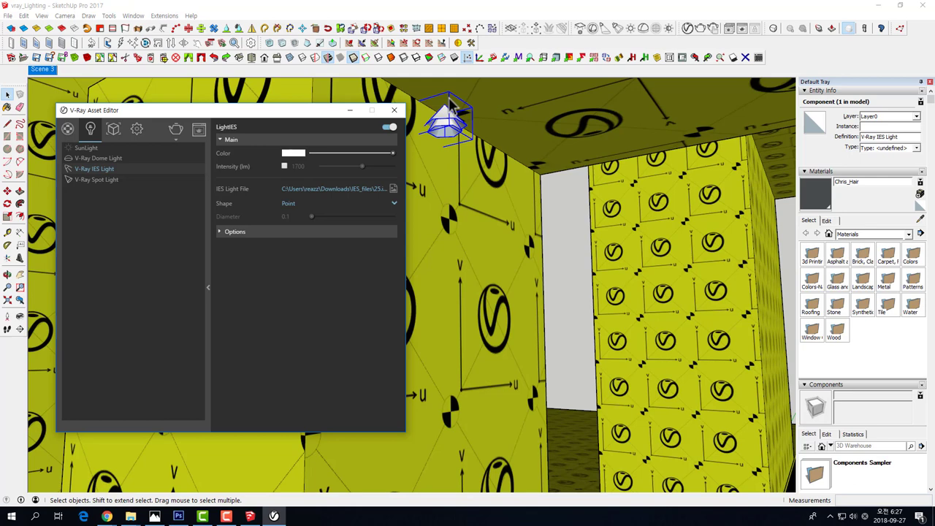
# - Enable a custom IES light intensity of 100000 lm and launch a test render
pyautogui.moveTo(328, 110); pyautogui.dragTo(309, 95)
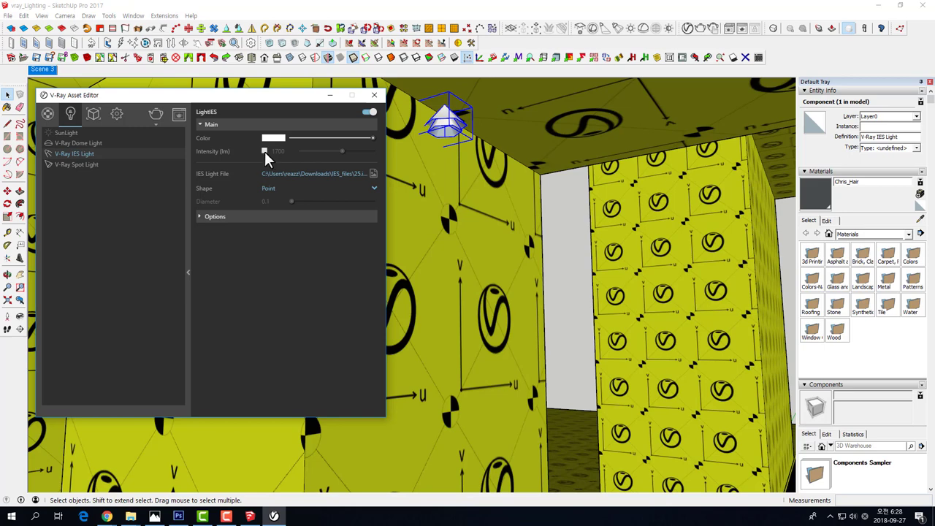
pyautogui.click(264, 152)
pyautogui.click(291, 152)
pyautogui.write('10000')
pyautogui.write('0')
pyautogui.press('Return')
pyautogui.click(161, 116)
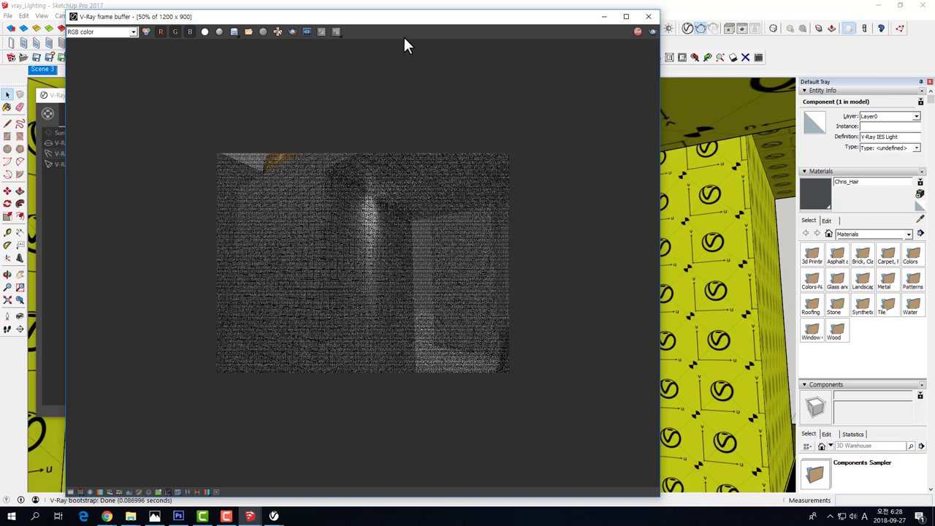
# - Rearrange the render window and the light settings window on screen
pyautogui.moveTo(388, 18)
pyautogui.mouseDown()
pyautogui.moveTo(463, 23)
pyautogui.moveTo(437, 54)
pyautogui.mouseUp()
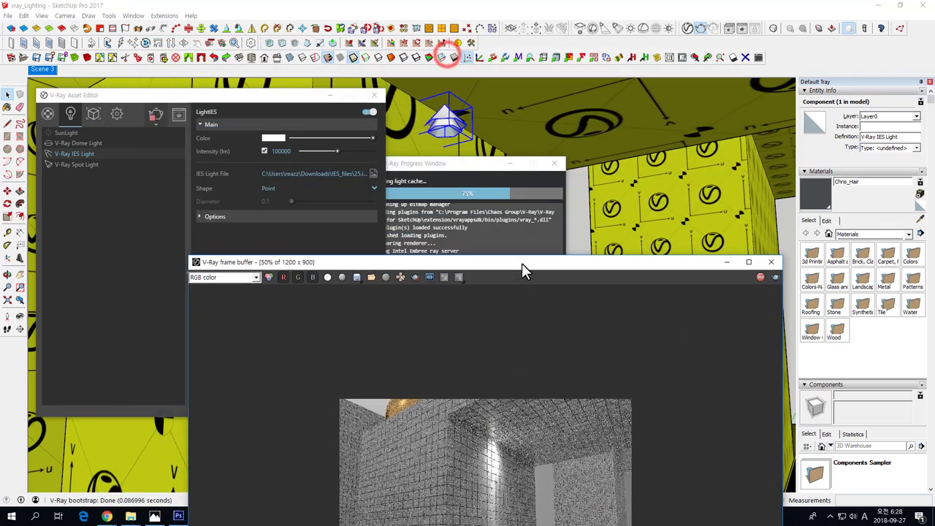
pyautogui.moveTo(462, 68); pyautogui.dragTo(542, 164)
pyautogui.click(252, 84)
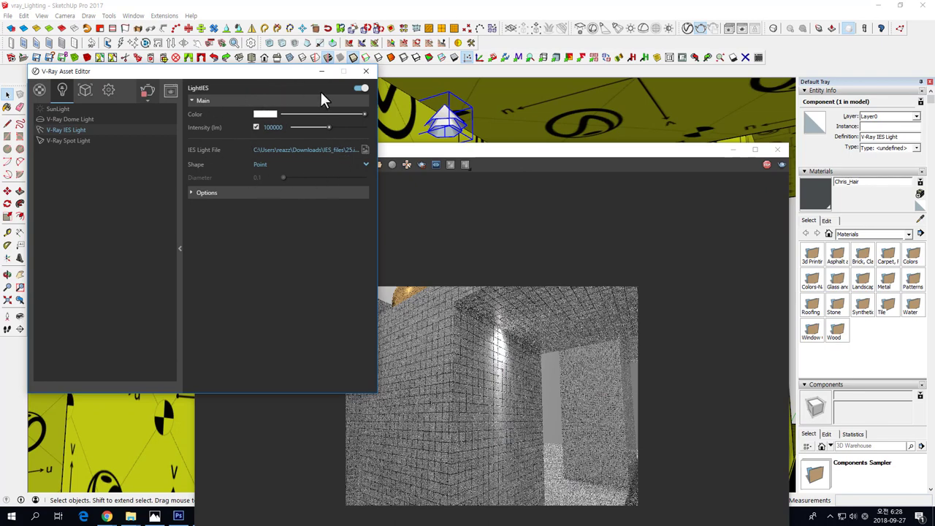
pyautogui.moveTo(457, 152); pyautogui.dragTo(472, 60)
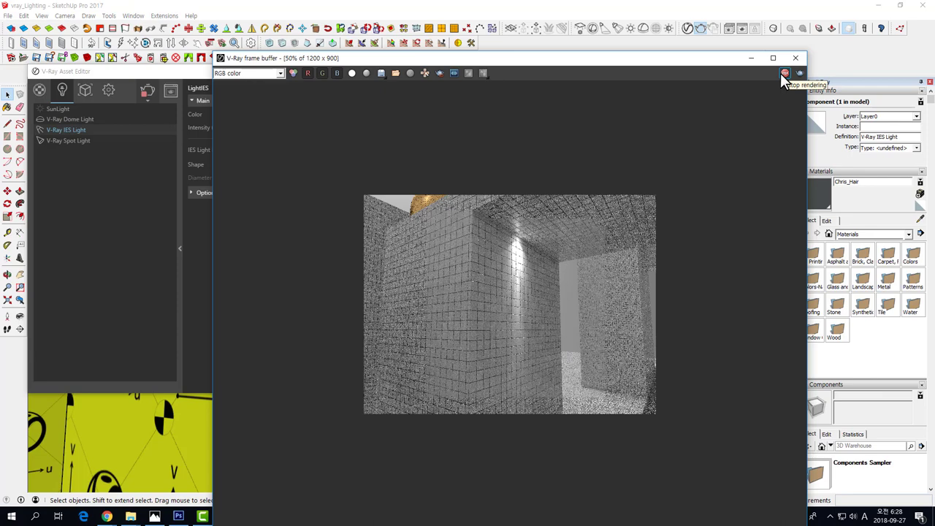
# - Stop the render and close the frame buffer, light settings and progress windows
pyautogui.click(784, 73)
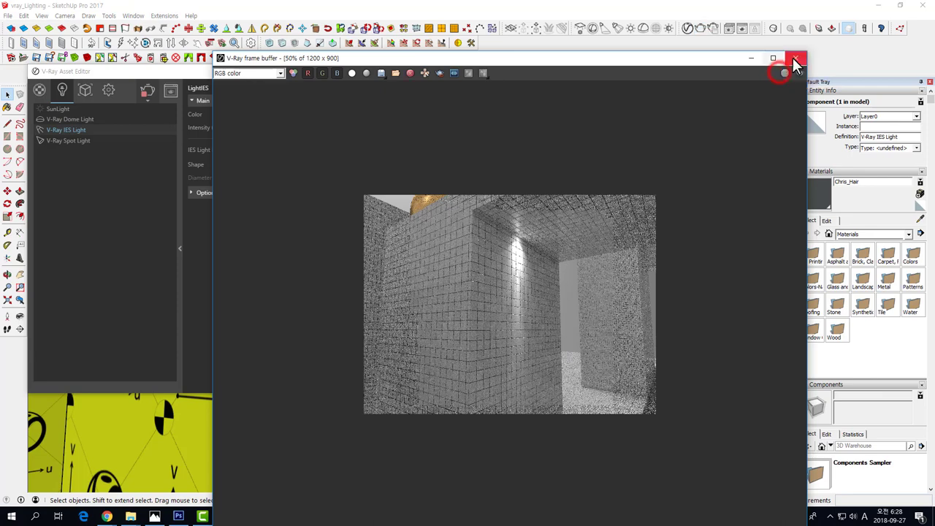
pyautogui.click(797, 61)
pyautogui.click(366, 71)
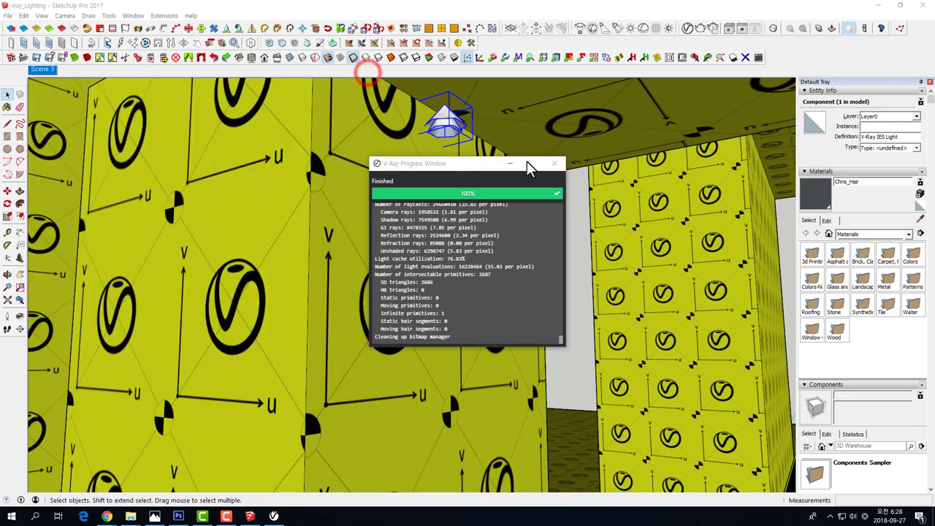
pyautogui.click(554, 163)
pyautogui.moveTo(541, 176)
pyautogui.mouseDown(button='middle')
pyautogui.moveTo(451, 192)
pyautogui.moveTo(477, 176)
pyautogui.mouseUp(button='middle')
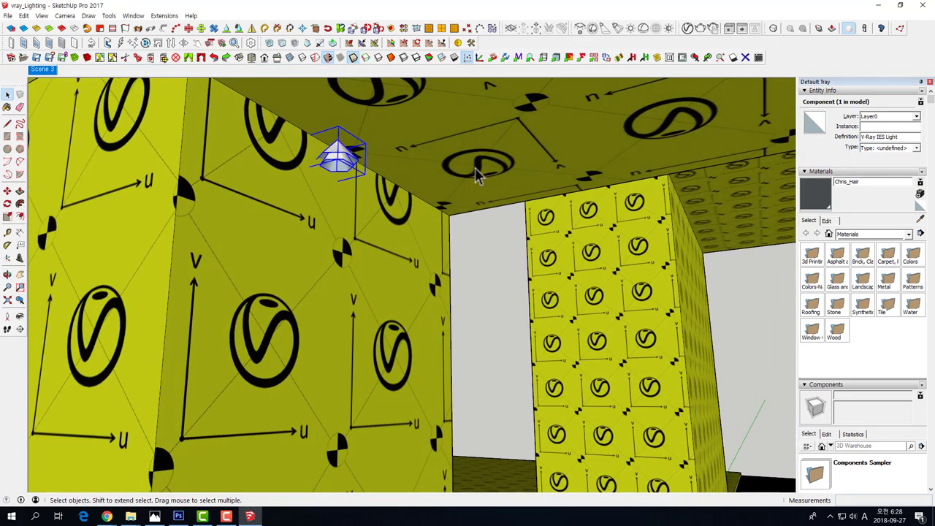
# - Draw a 901 × 719 mm ceiling rectangle, give it slight thickness, and group it
pyautogui.click(680, 28)
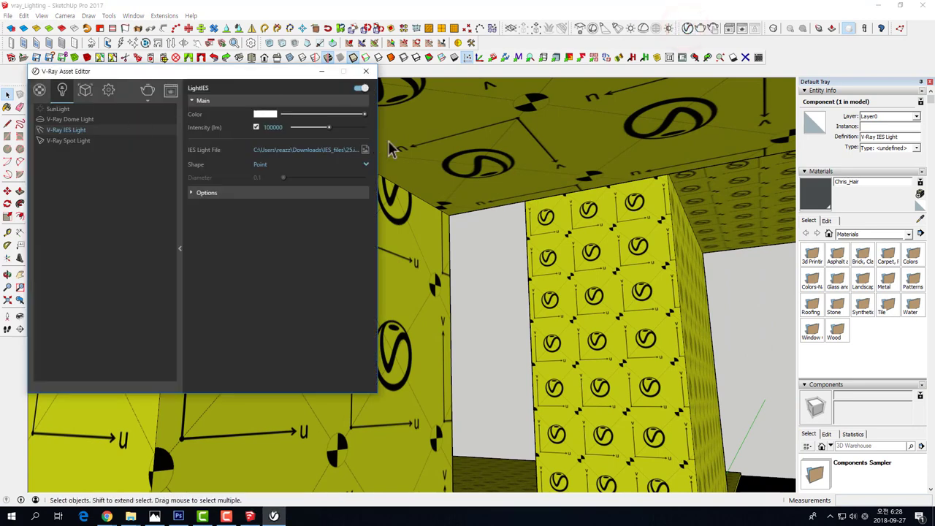
pyautogui.click(7, 137)
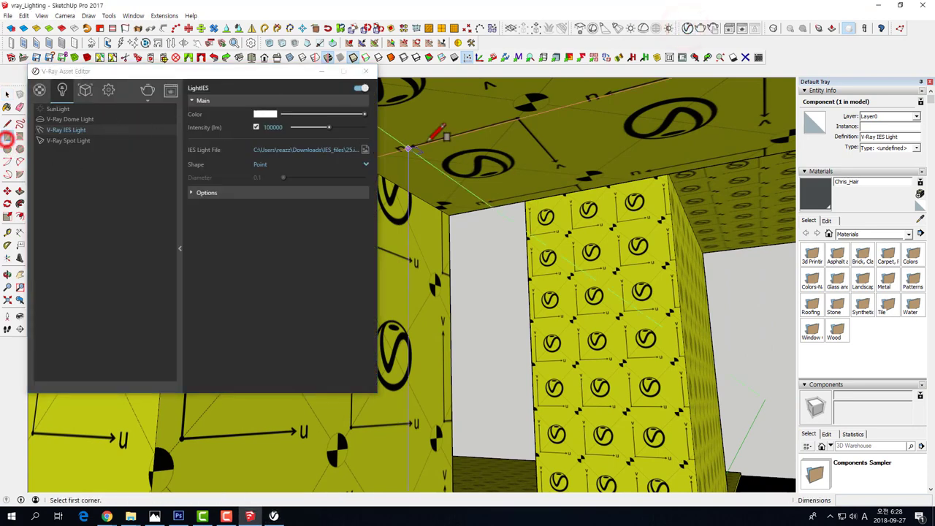
pyautogui.click(433, 106)
pyautogui.click(633, 143)
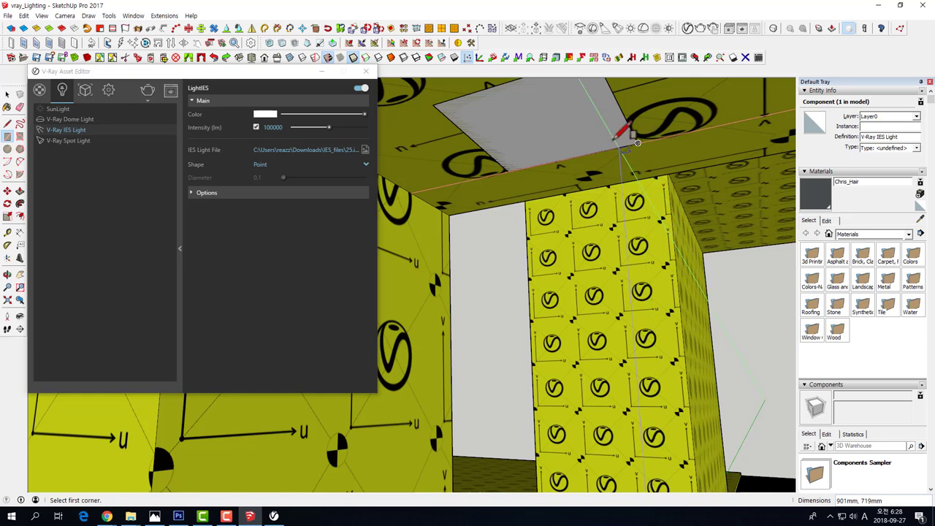
pyautogui.press('p')
pyautogui.click(584, 129)
pyautogui.press('space')
pyautogui.rightClick(550, 123)
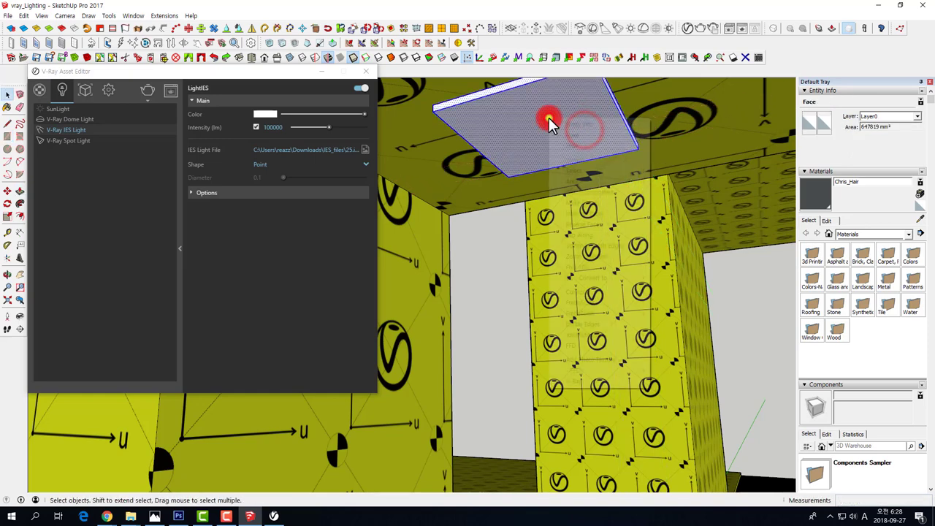
pyautogui.click(587, 205)
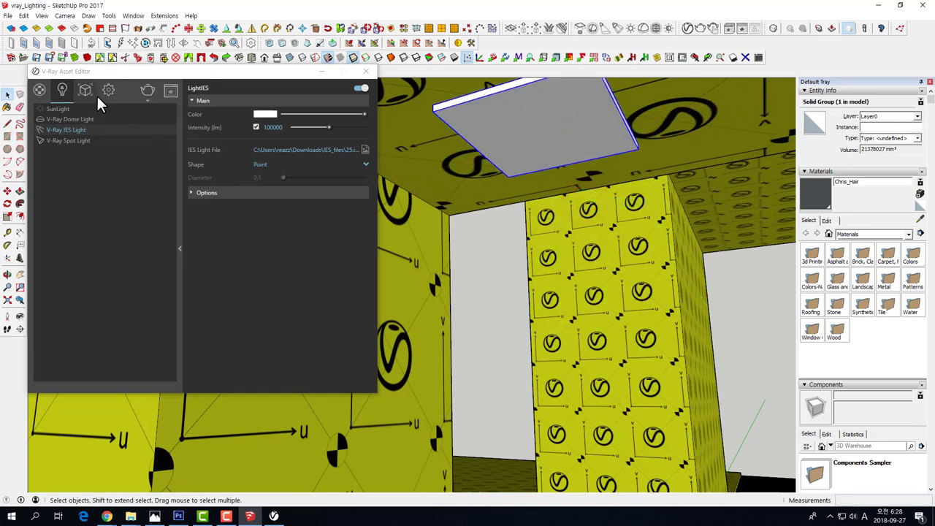
# - Show the V-Ray materials list with the material library panel expanded
pyautogui.click(39, 89)
pyautogui.moveTo(62, 70); pyautogui.dragTo(128, 55)
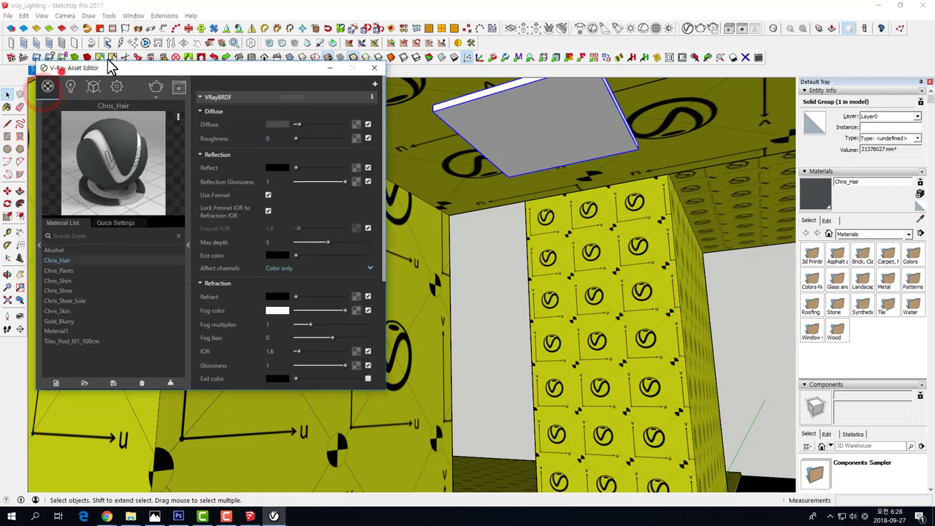
pyautogui.click(96, 233)
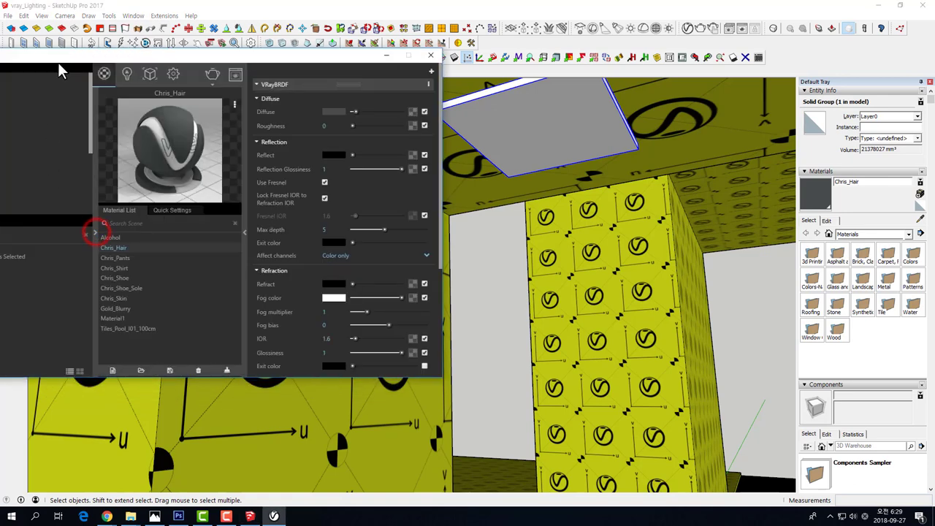
pyautogui.moveTo(57, 63)
pyautogui.mouseDown()
pyautogui.moveTo(239, 62)
pyautogui.moveTo(193, 81)
pyautogui.mouseUp()
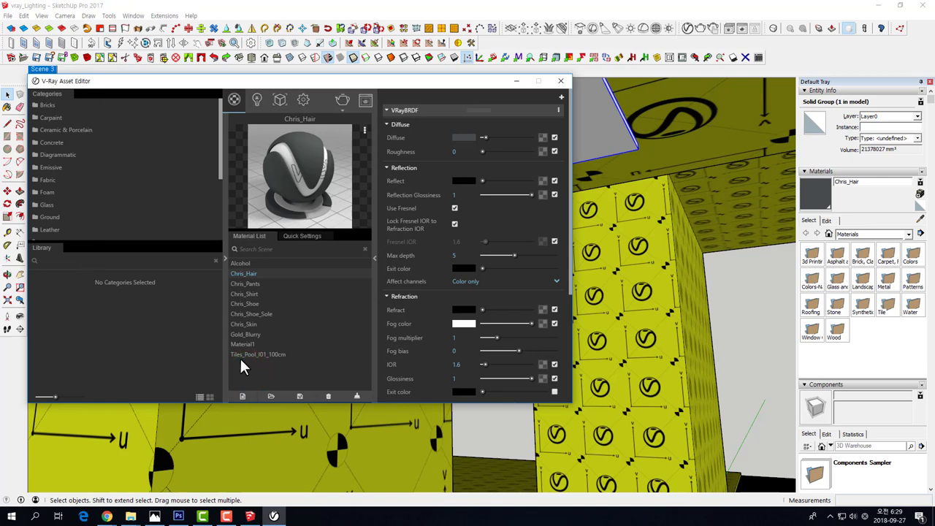
# - Create a new Emissive material, apply it to the ceiling slab, and render the scene
pyautogui.click(243, 397)
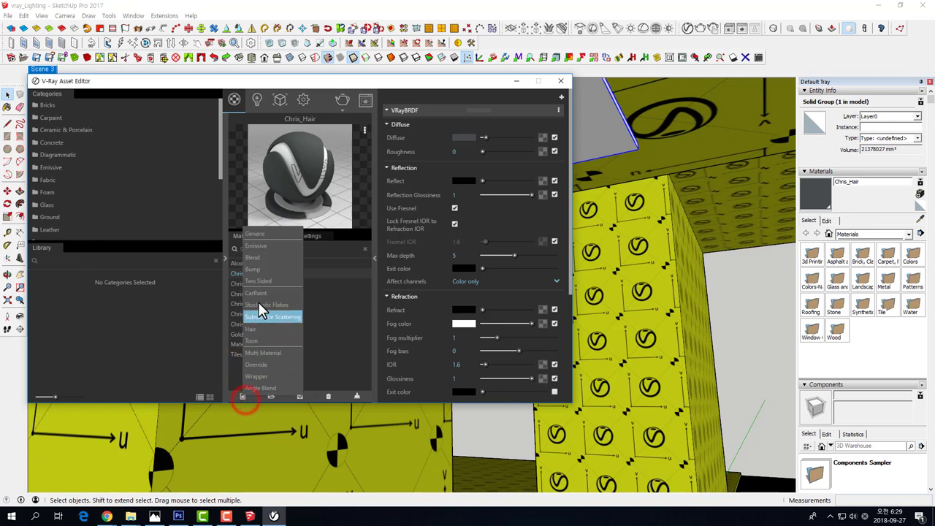
pyautogui.click(260, 246)
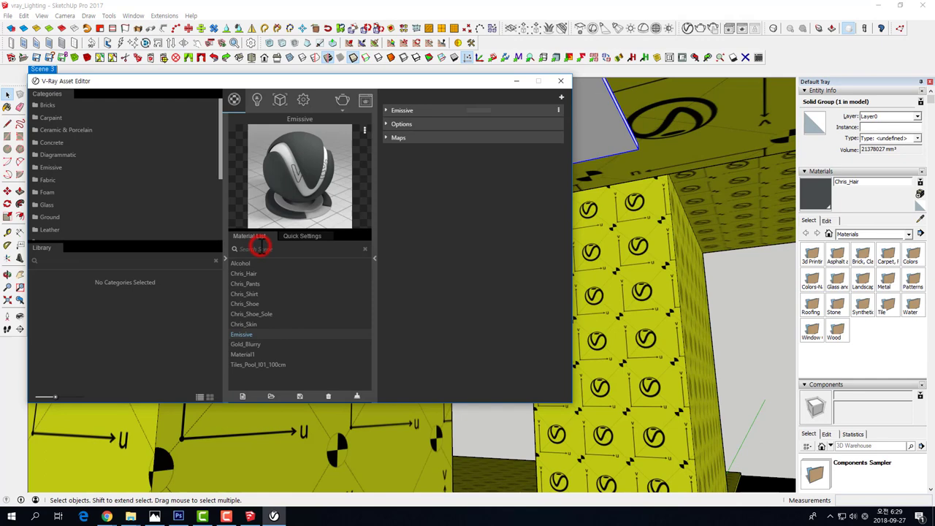
pyautogui.rightClick(251, 334)
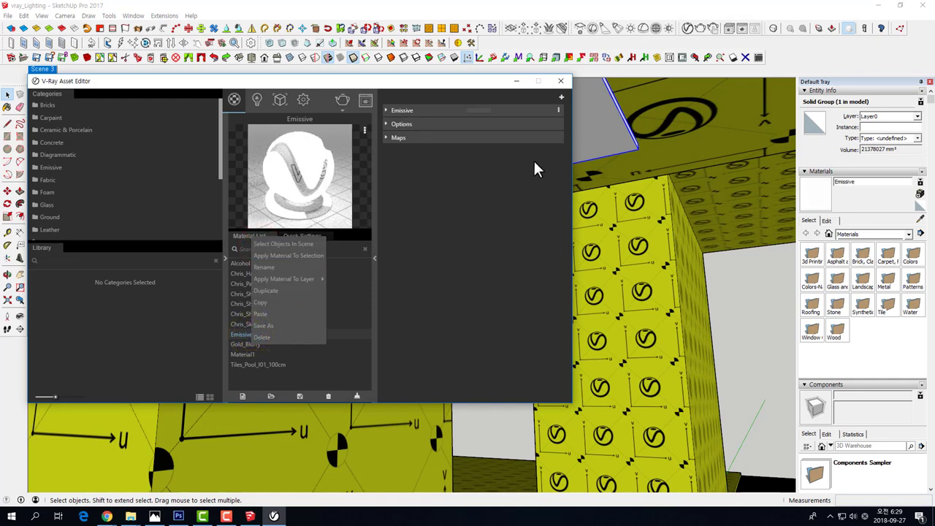
pyautogui.click(279, 257)
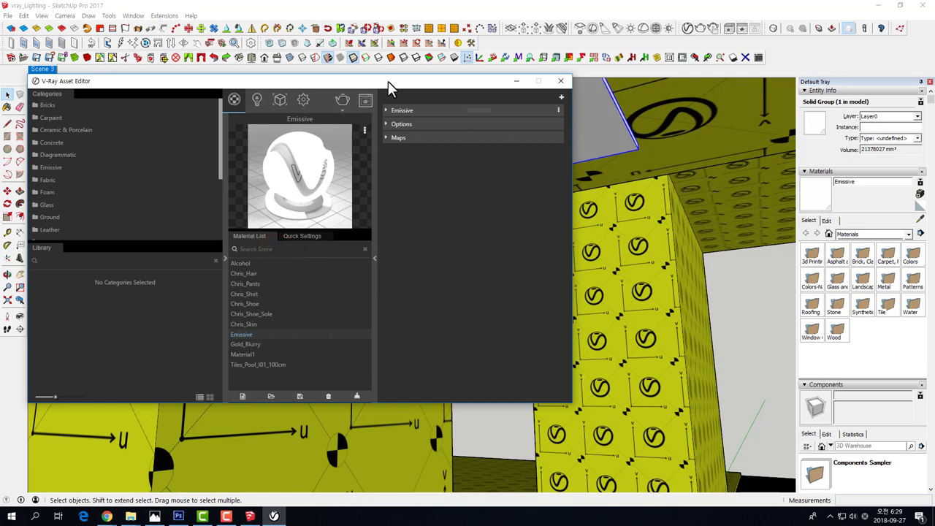
pyautogui.moveTo(388, 82); pyautogui.dragTo(470, 211)
pyautogui.click(422, 229)
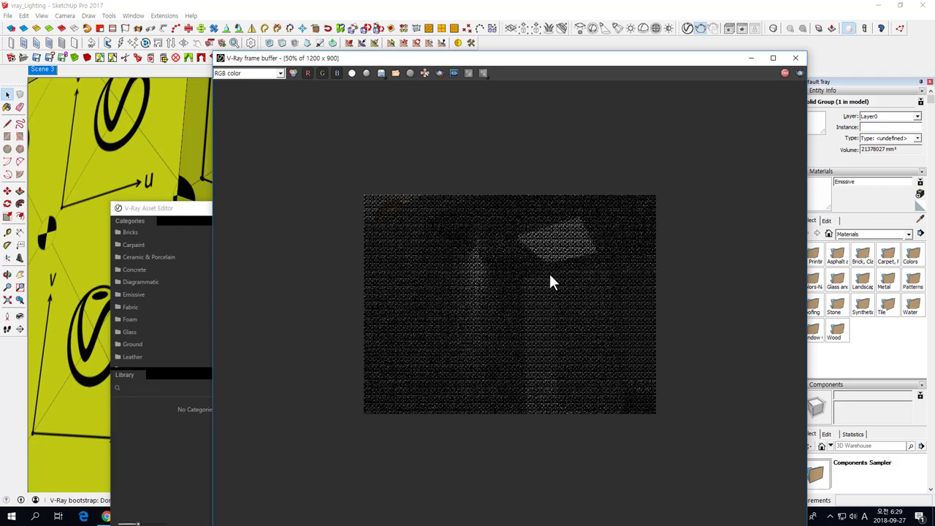
# - Close the render and set the Emissive material's intensity to 10
pyautogui.click(795, 57)
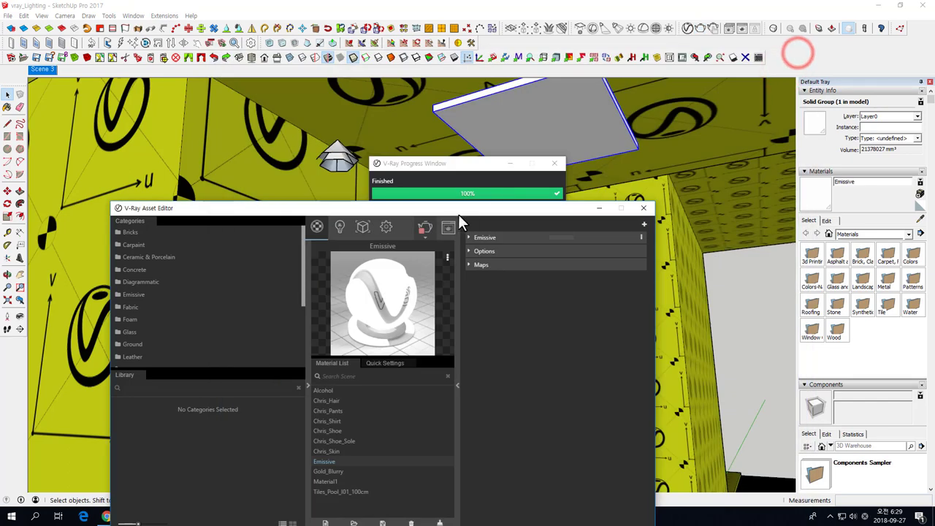
pyautogui.moveTo(458, 211); pyautogui.dragTo(431, 118)
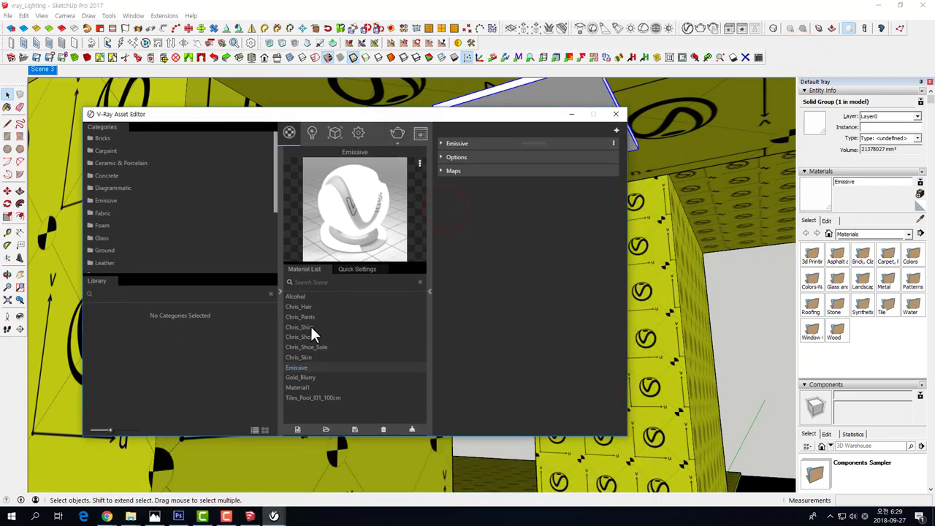
pyautogui.click(444, 144)
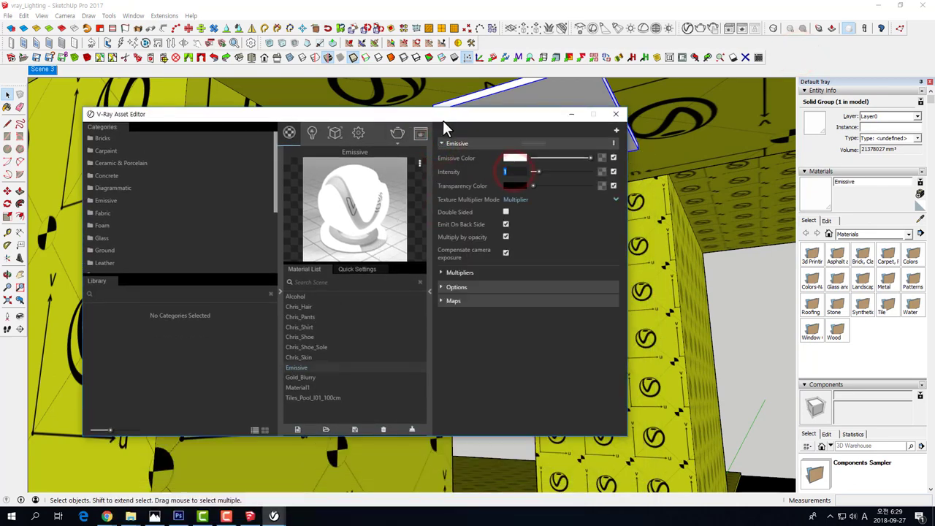
pyautogui.moveTo(443, 112); pyautogui.dragTo(361, 80)
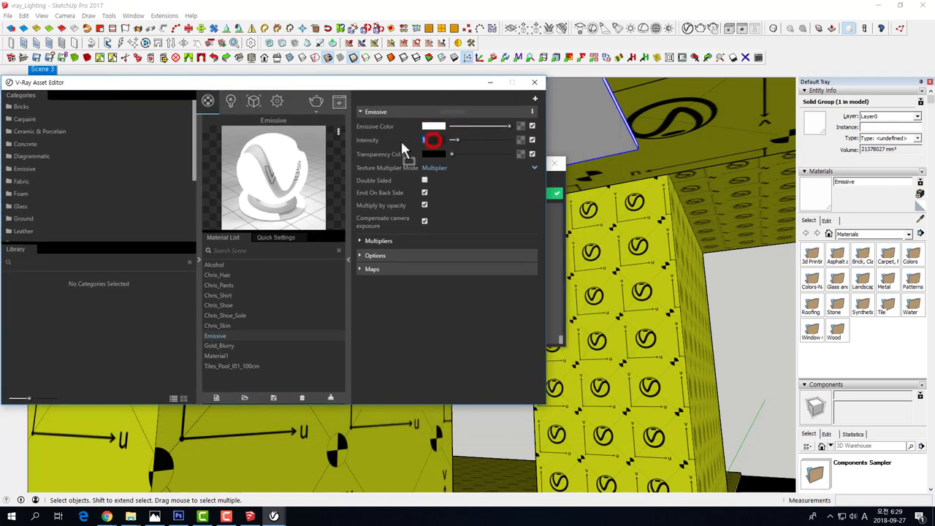
pyautogui.write('10')
pyautogui.press('Return')
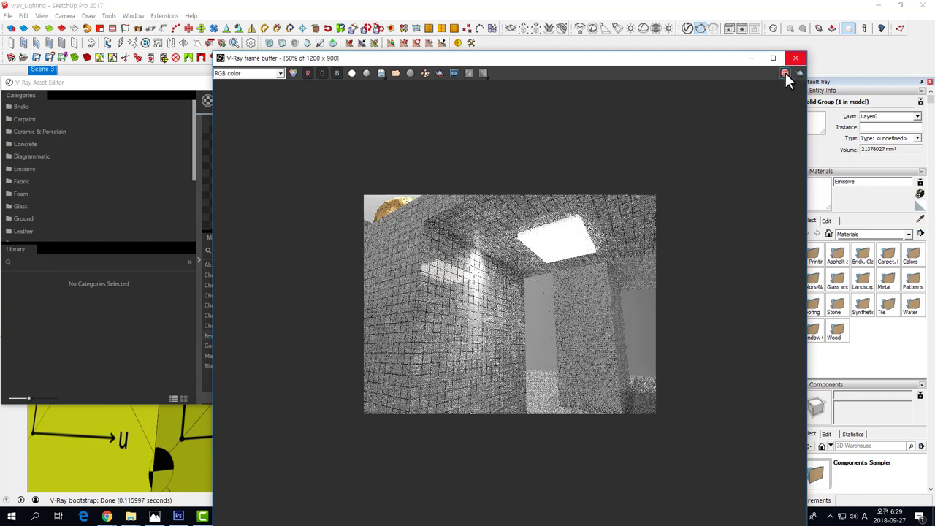
# - Browse the texture maps for the emissive colour, then return to the Emissive settings
pyautogui.click(796, 58)
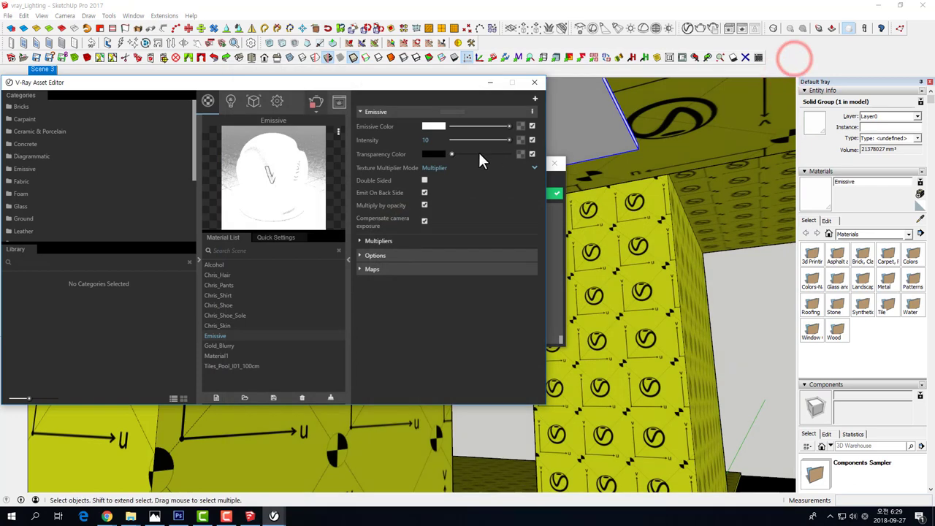
pyautogui.doubleClick(428, 140)
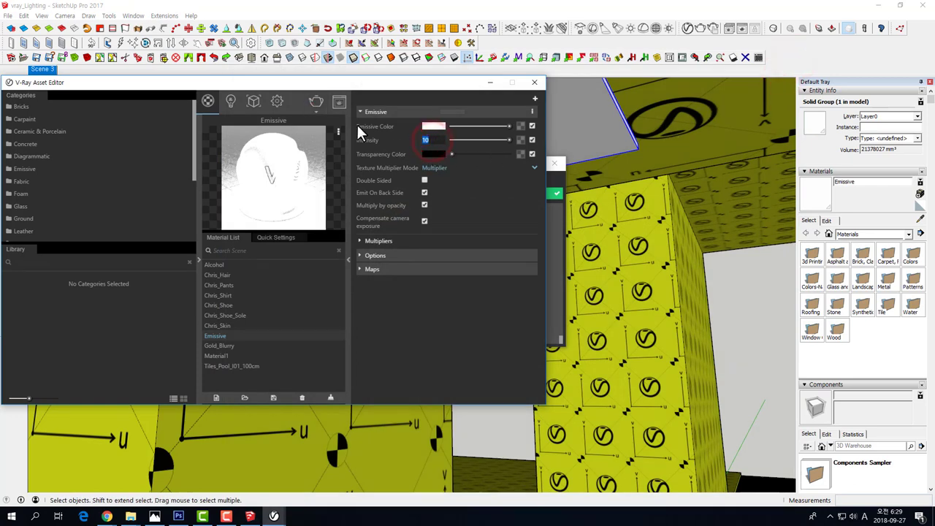
pyautogui.click(521, 125)
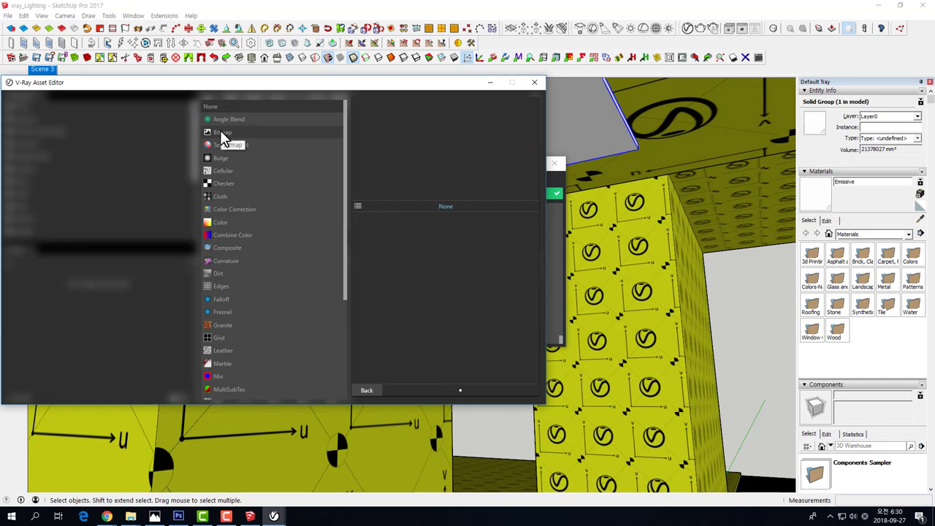
pyautogui.moveTo(221, 83); pyautogui.dragTo(300, 83)
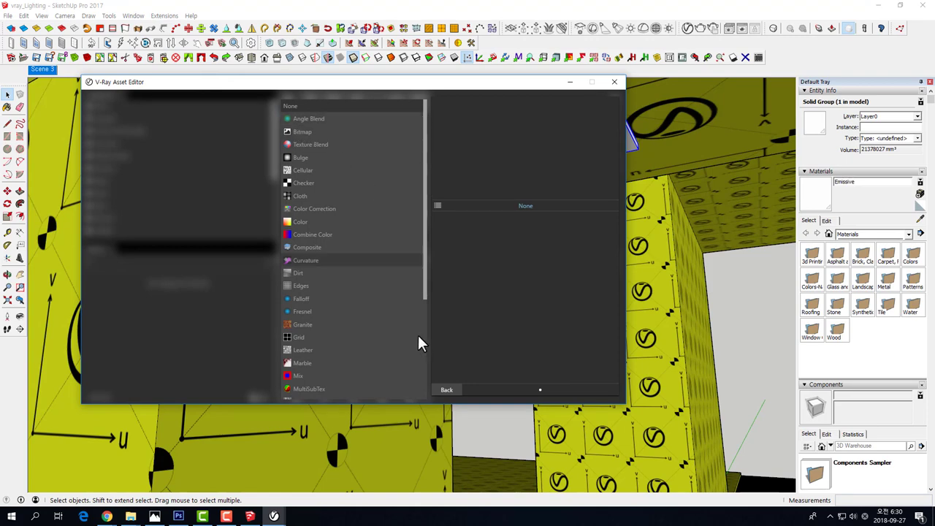
pyautogui.click(446, 390)
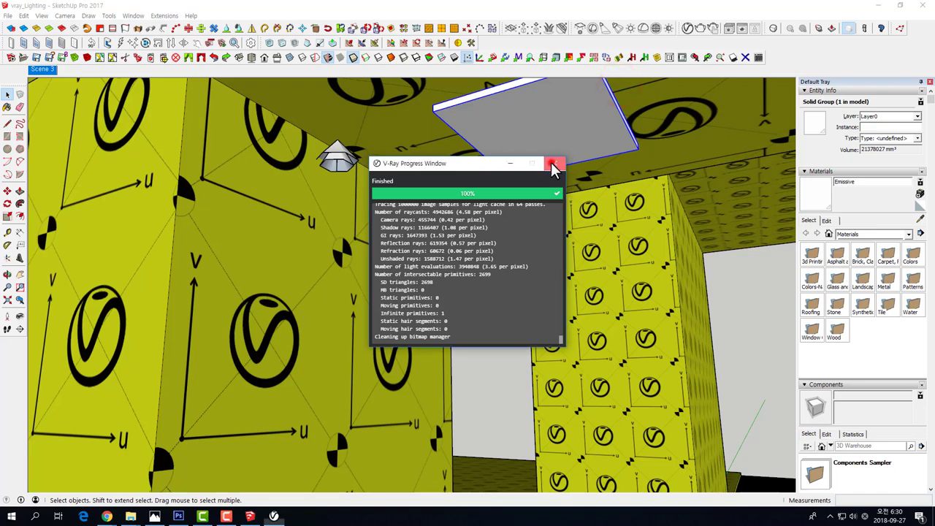
# - Close the render progress window and select the ceiling light panel
pyautogui.click(555, 163)
pyautogui.moveTo(549, 160); pyautogui.dragTo(401, 170, button='middle')
pyautogui.click(393, 163)
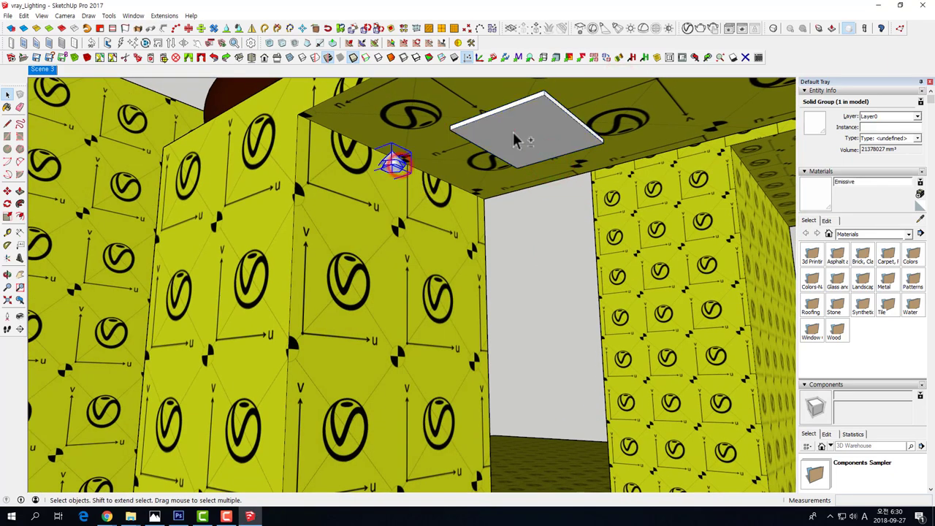
pyautogui.keyDown('shift'); pyautogui.click(515, 140); pyautogui.keyUp('shift')
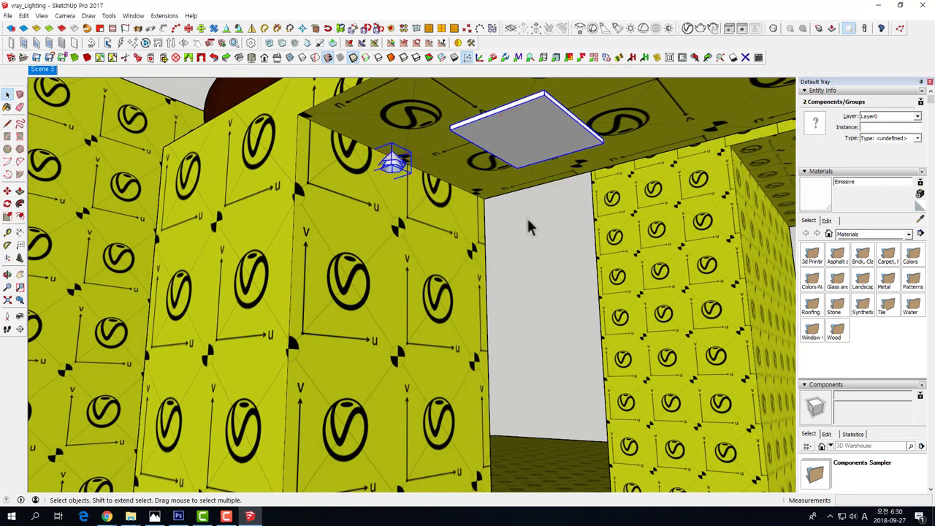
# - Orbit around the room and bring up the V-Ray Asset Editor's lights list
pyautogui.scroll(-2, 528, 226)
pyautogui.scroll(-3, 532, 215)
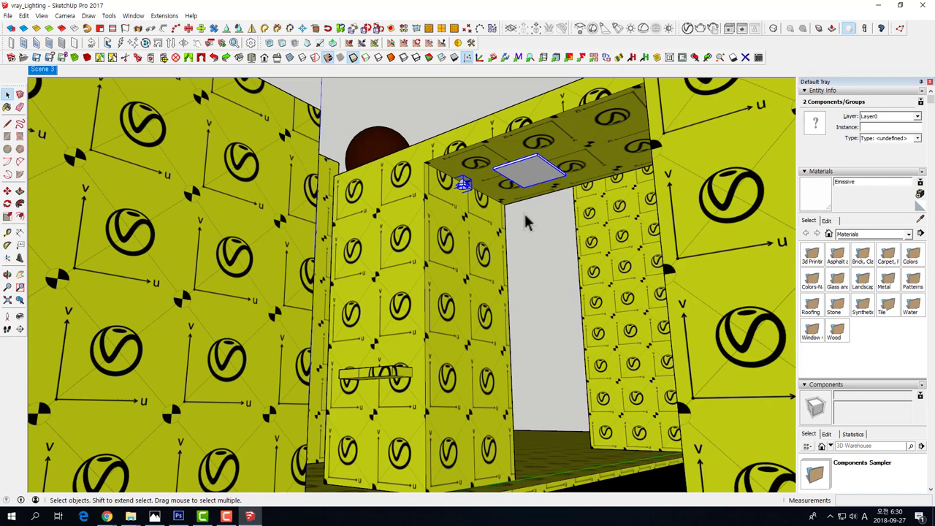
pyautogui.moveTo(526, 223)
pyautogui.mouseDown(button='middle')
pyautogui.moveTo(522, 209)
pyautogui.moveTo(478, 252)
pyautogui.mouseUp(button='middle')
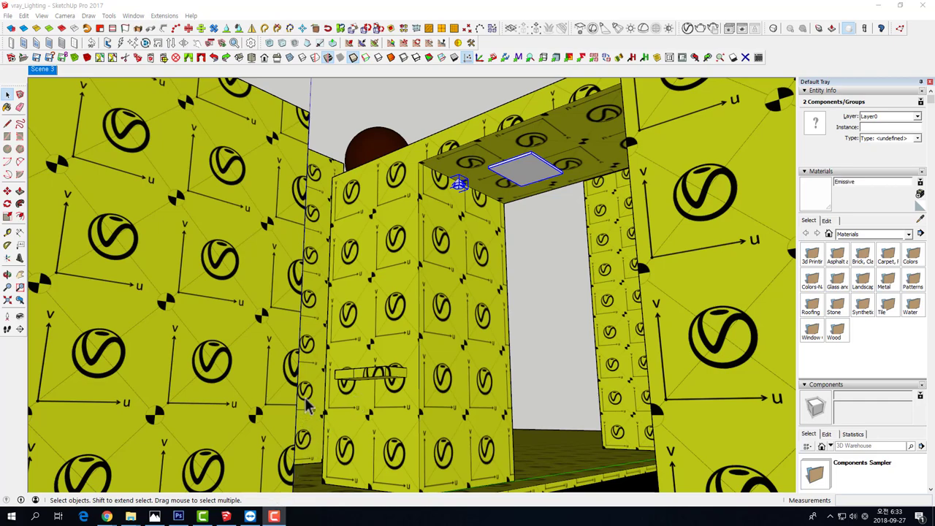
pyautogui.moveTo(305, 405)
pyautogui.mouseDown(button='middle')
pyautogui.moveTo(349, 346)
pyautogui.moveTo(282, 495)
pyautogui.mouseUp(button='middle')
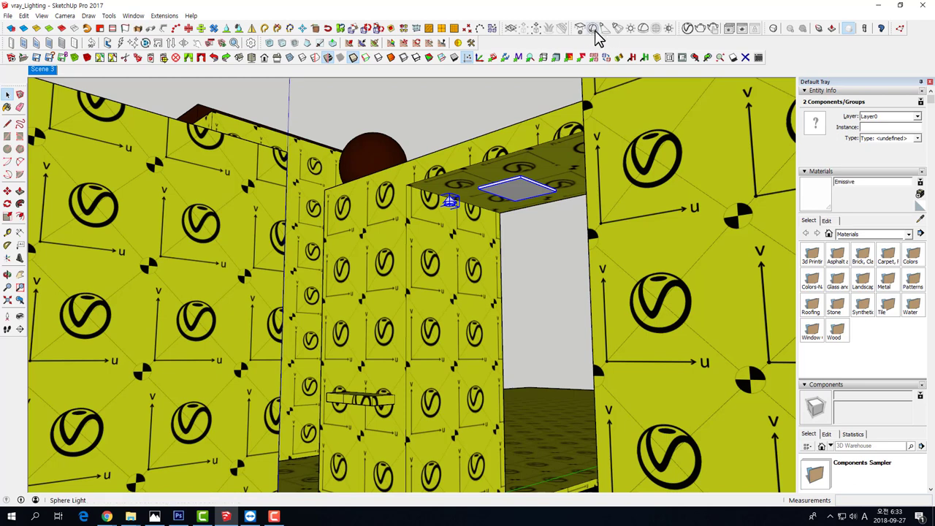
pyautogui.click(687, 29)
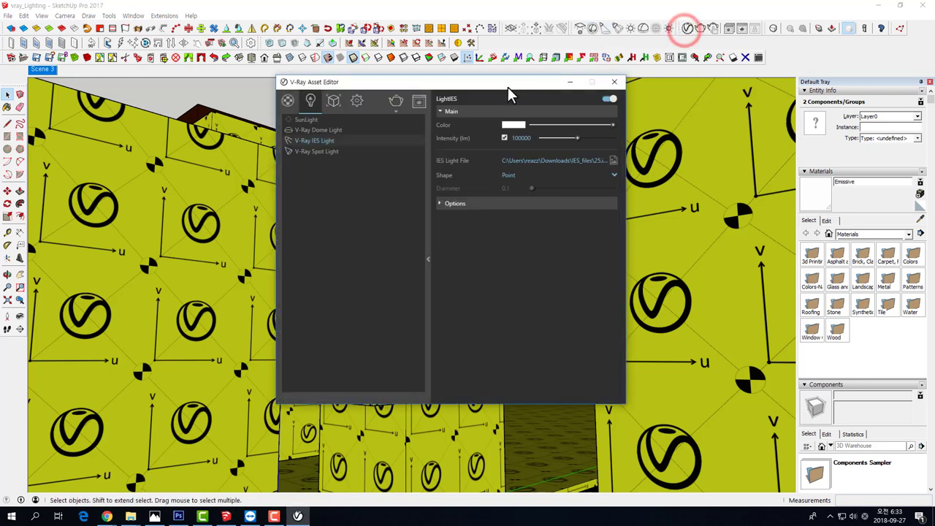
# - Move the editor aside and show the SunLight's settings
pyautogui.moveTo(509, 95); pyautogui.dragTo(343, 102)
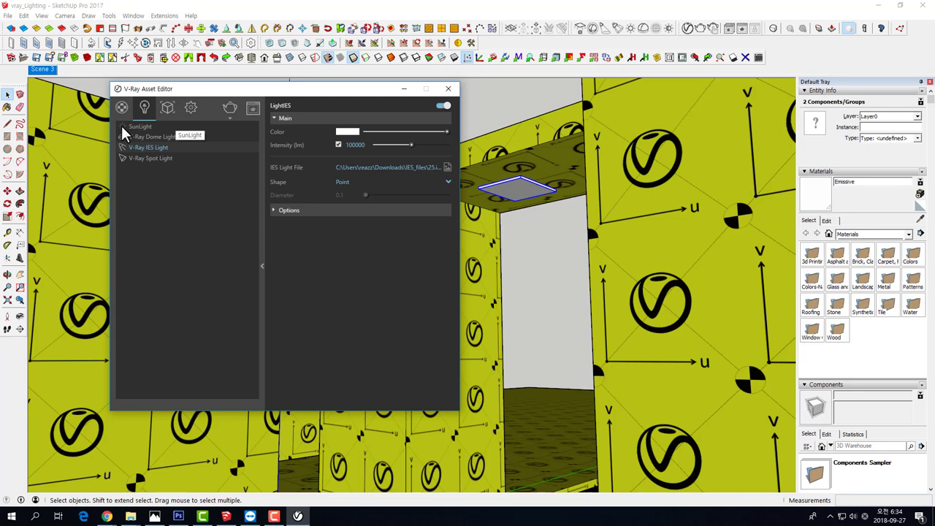
pyautogui.click(122, 129)
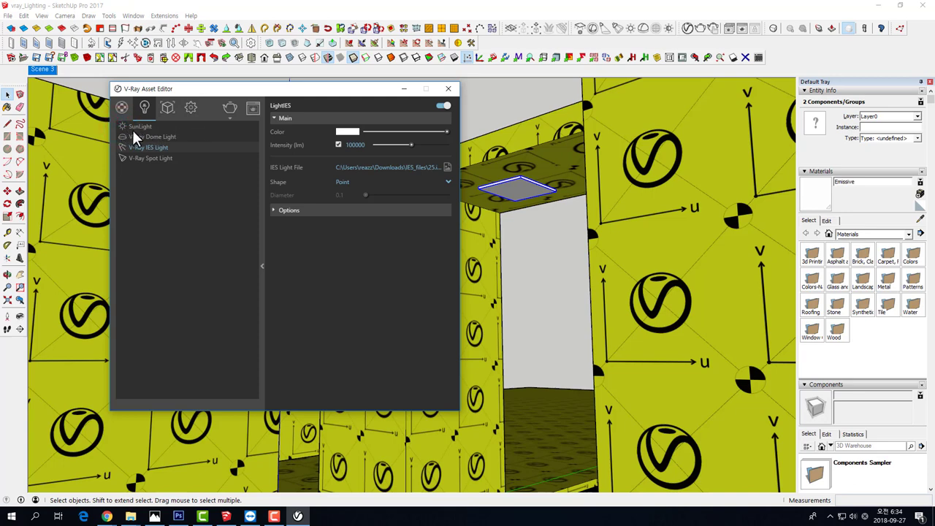
pyautogui.click(141, 128)
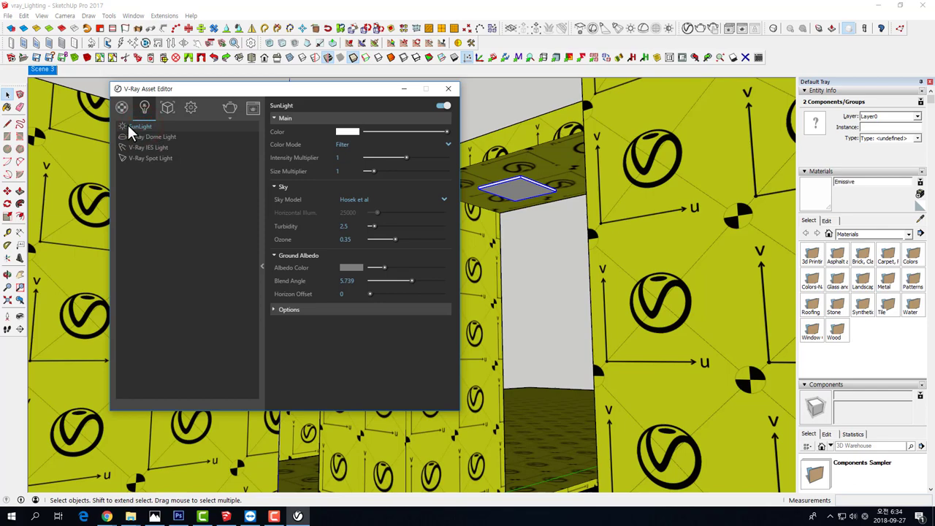
# - Turn on shadows in the model view and orbit to inspect them
pyautogui.moveTo(512, 209); pyautogui.dragTo(549, 261, button='middle')
pyautogui.scroll(-5, 543, 251)
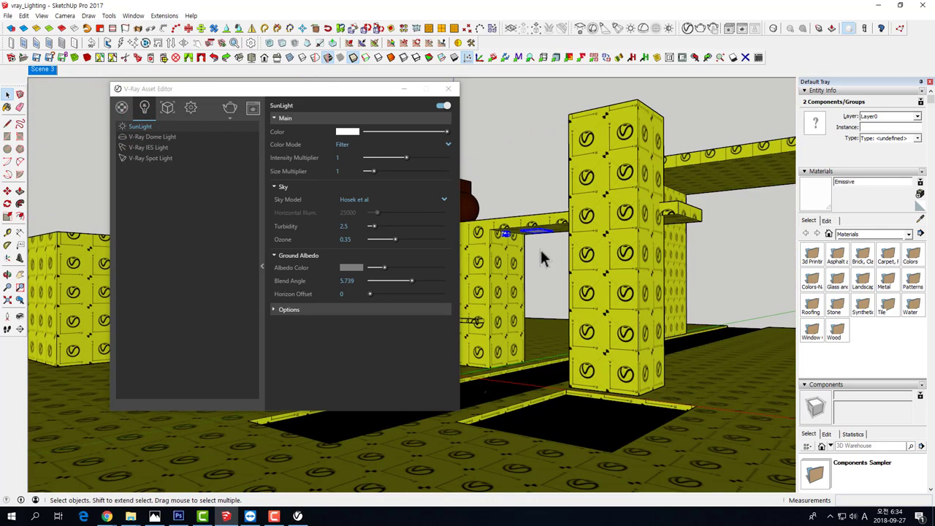
pyautogui.scroll(-3, 543, 251)
pyautogui.click(42, 16)
pyautogui.click(63, 104)
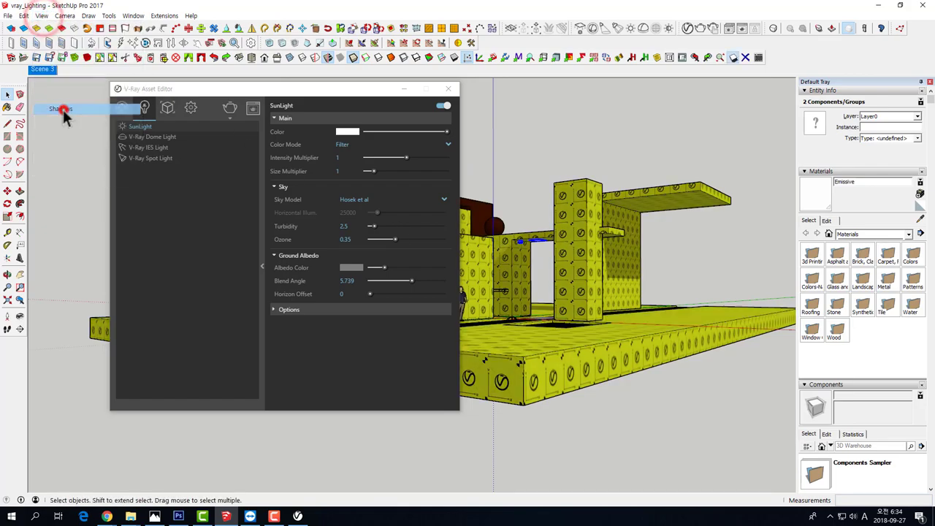
pyautogui.scroll(5, 519, 365)
pyautogui.moveTo(519, 363)
pyautogui.mouseDown(button='middle')
pyautogui.moveTo(538, 334)
pyautogui.moveTo(493, 344)
pyautogui.moveTo(518, 183)
pyautogui.moveTo(636, 269)
pyautogui.mouseUp(button='middle')
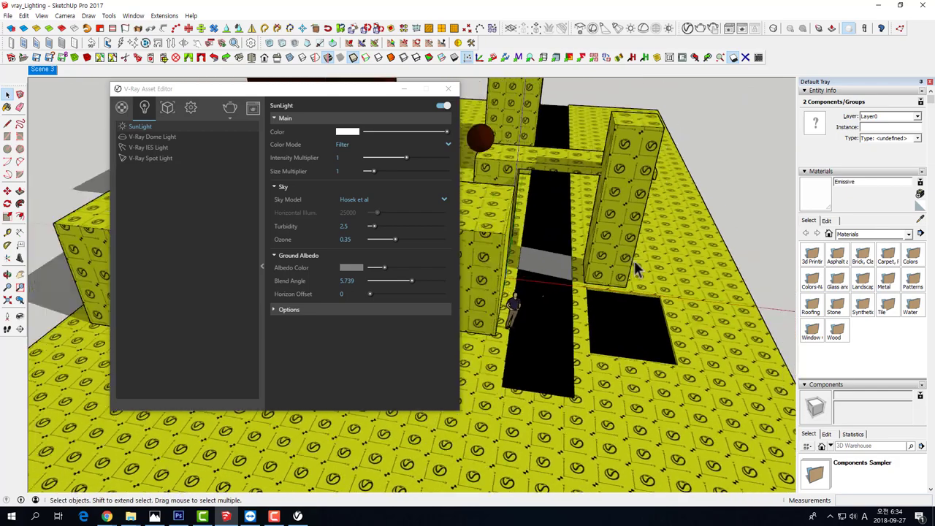
pyautogui.moveTo(329, 95); pyautogui.dragTo(226, 97)
pyautogui.moveTo(226, 96)
pyautogui.mouseDown(button='middle')
pyautogui.moveTo(341, 88)
pyautogui.moveTo(453, 267)
pyautogui.mouseUp(button='middle')
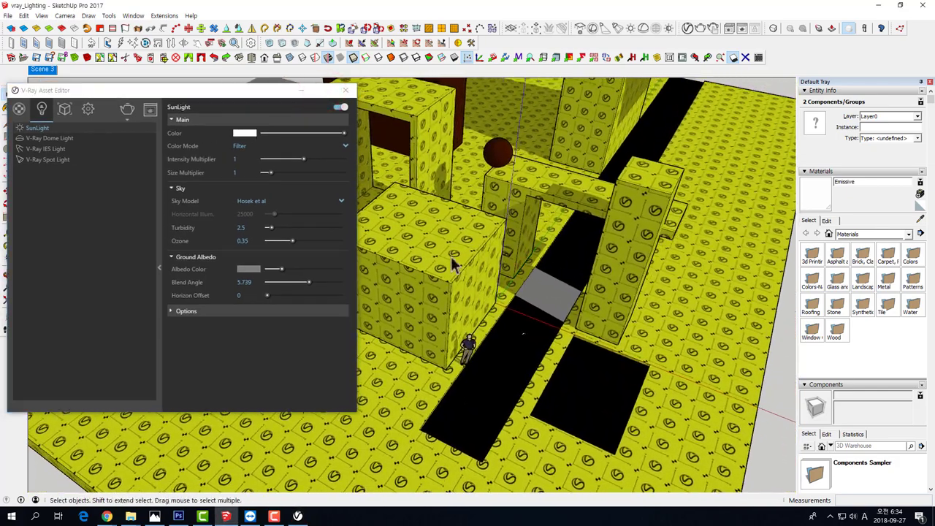
# - Set the shadow time to 04:55 on 08/02 for early-morning sunlight
pyautogui.scroll(-3, 841, 386)
pyautogui.scroll(-5, 847, 388)
pyautogui.scroll(-3, 846, 384)
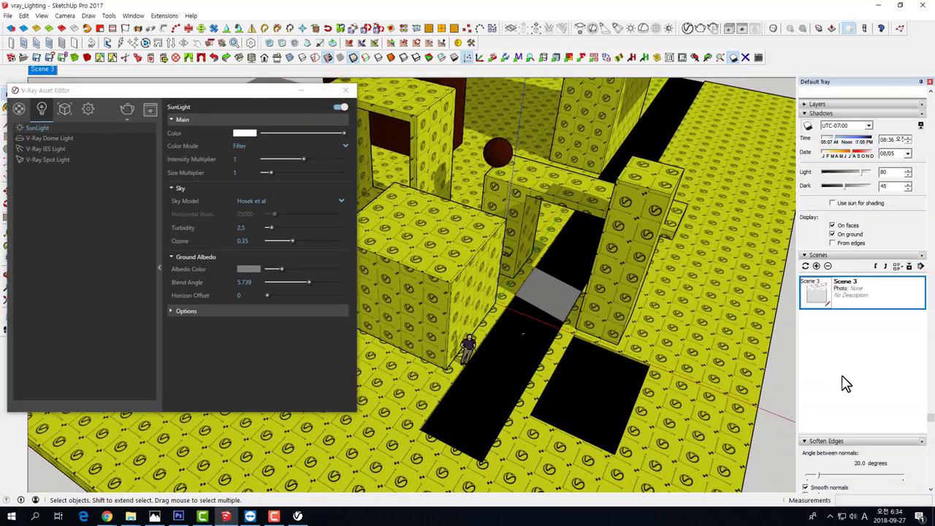
pyautogui.moveTo(844, 146)
pyautogui.mouseDown()
pyautogui.moveTo(828, 142)
pyautogui.moveTo(856, 151)
pyautogui.moveTo(857, 162)
pyautogui.moveTo(840, 149)
pyautogui.mouseUp()
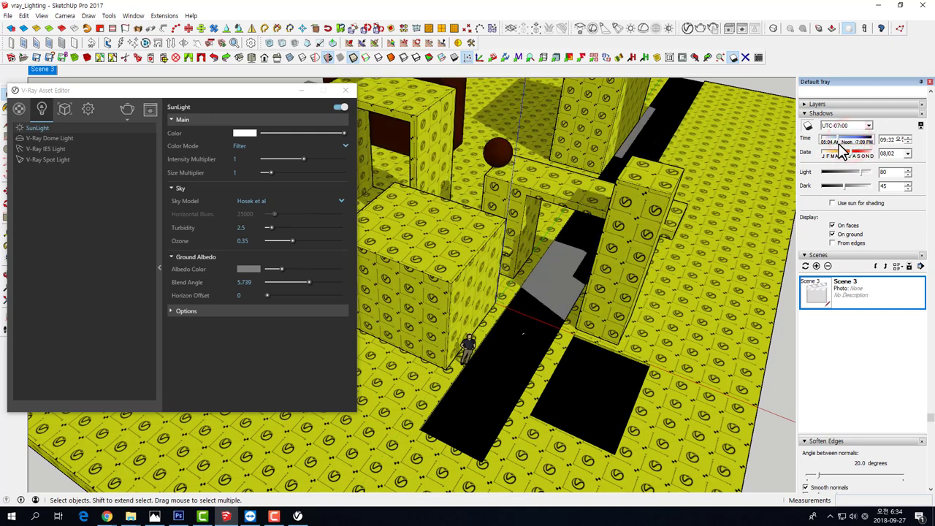
pyautogui.moveTo(841, 149); pyautogui.dragTo(839, 155)
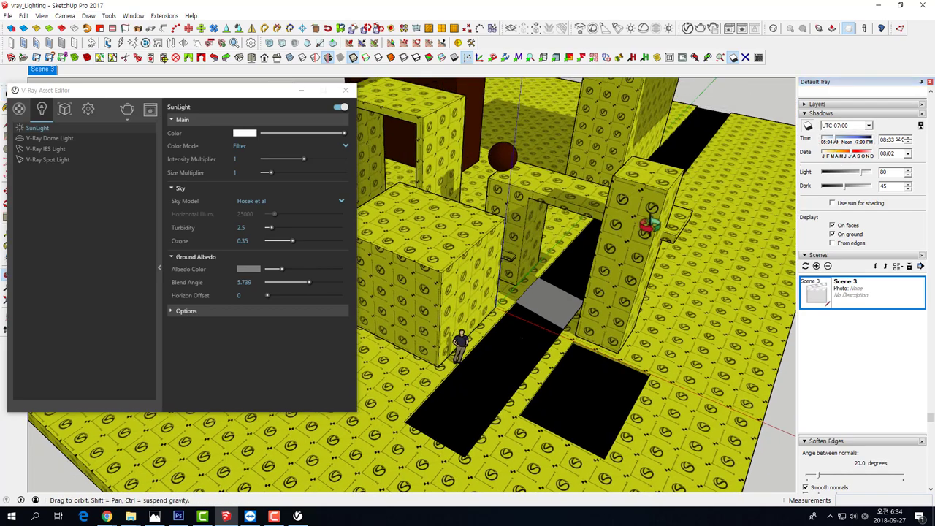
pyautogui.scroll(5, 647, 219)
pyautogui.moveTo(647, 219)
pyautogui.mouseDown(button='middle')
pyautogui.moveTo(625, 230)
pyautogui.moveTo(598, 221)
pyautogui.moveTo(543, 225)
pyautogui.mouseUp(button='middle')
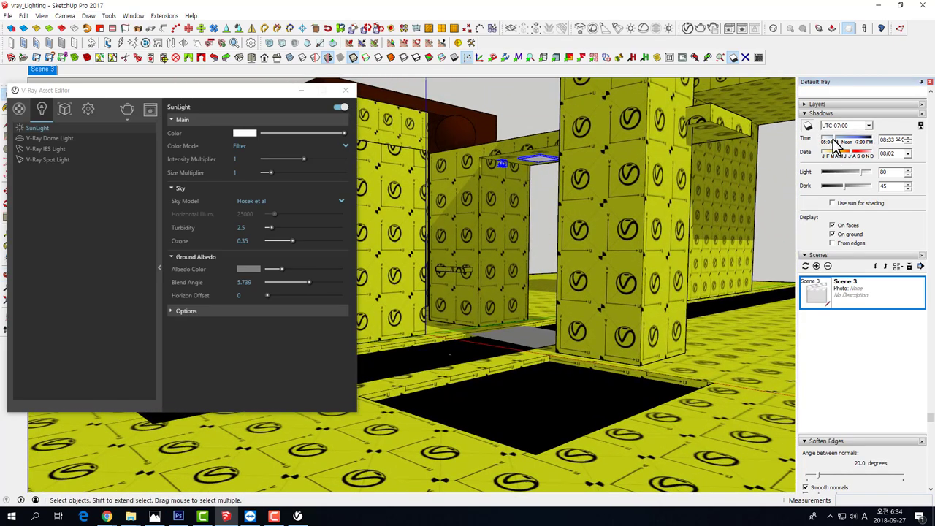
pyautogui.moveTo(839, 144); pyautogui.dragTo(865, 142)
pyautogui.moveTo(467, 233); pyautogui.dragTo(349, 229, button='middle')
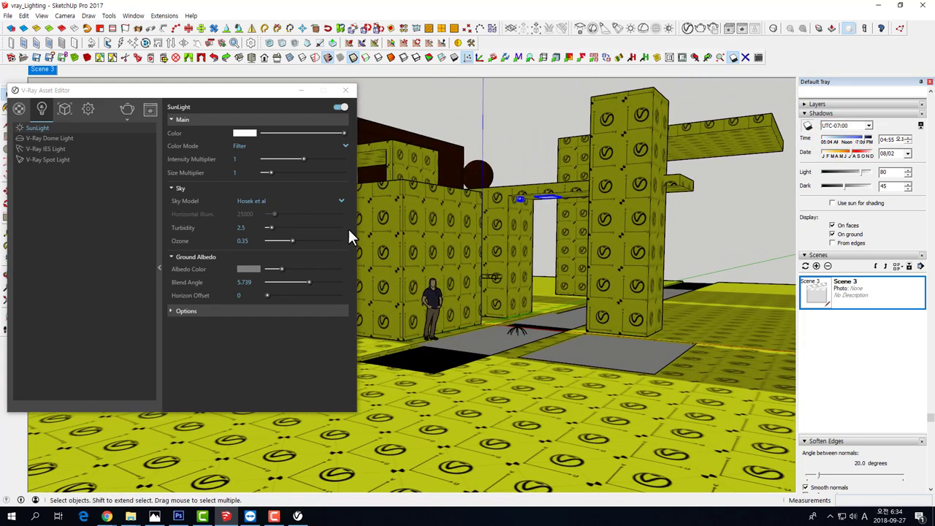
# - Expand and collapse Global Illumination in render settings, then return to the lights list
pyautogui.click(88, 110)
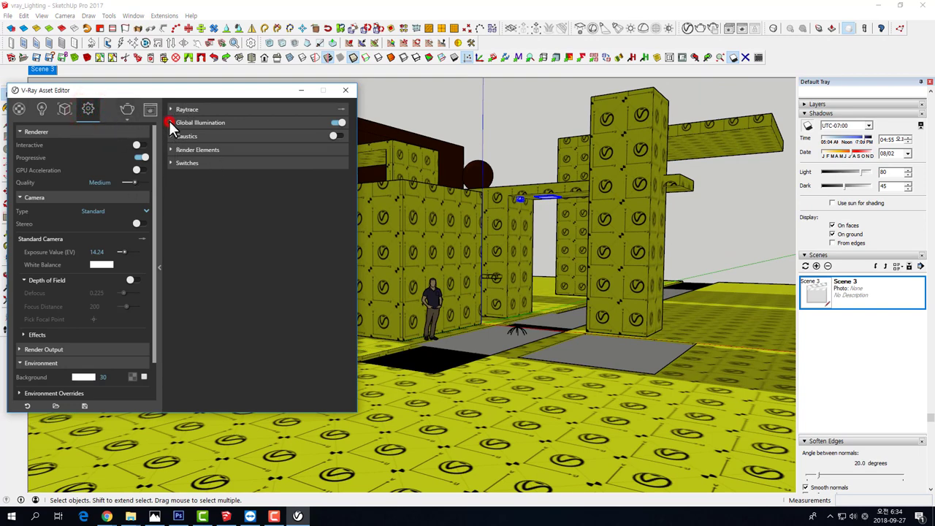
pyautogui.click(171, 123)
pyautogui.click(170, 123)
pyautogui.click(42, 112)
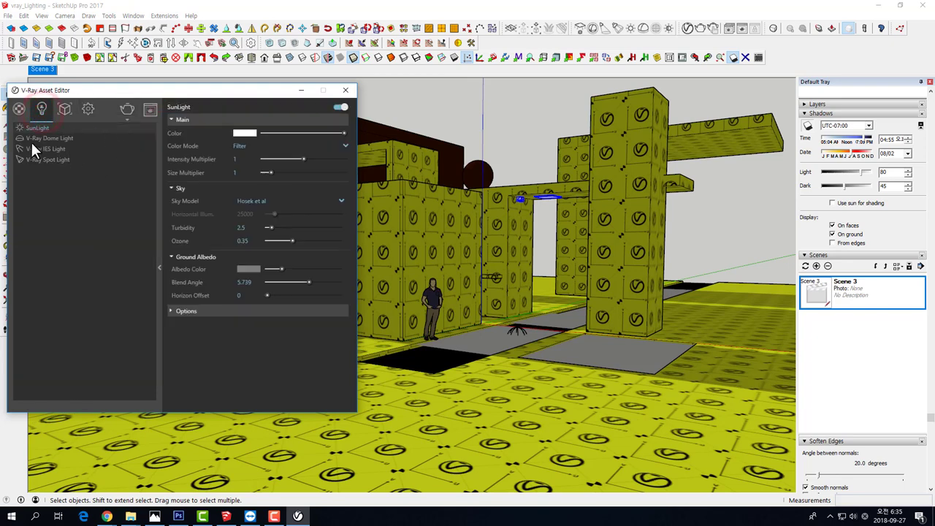
# - Set the V-Ray Dome Light intensity to 5 and run a test render
pyautogui.click(29, 138)
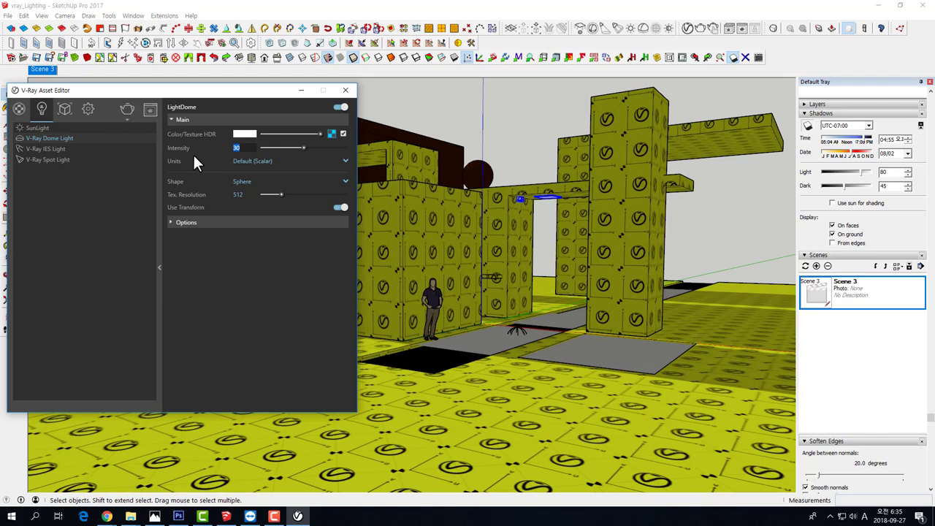
pyautogui.write('5')
pyautogui.press('Return')
pyautogui.moveTo(420, 170)
pyautogui.mouseDown(button='middle')
pyautogui.moveTo(516, 243)
pyautogui.moveTo(491, 277)
pyautogui.moveTo(478, 197)
pyautogui.moveTo(491, 221)
pyautogui.mouseUp(button='middle')
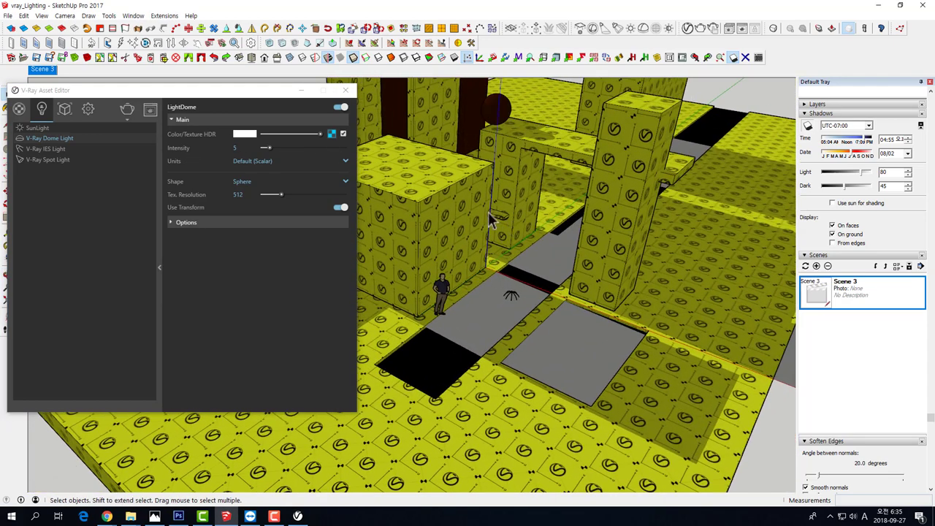
pyautogui.moveTo(467, 190)
pyautogui.mouseDown(button='middle')
pyautogui.moveTo(502, 194)
pyautogui.moveTo(512, 233)
pyautogui.moveTo(497, 241)
pyautogui.mouseUp(button='middle')
pyautogui.click(129, 112)
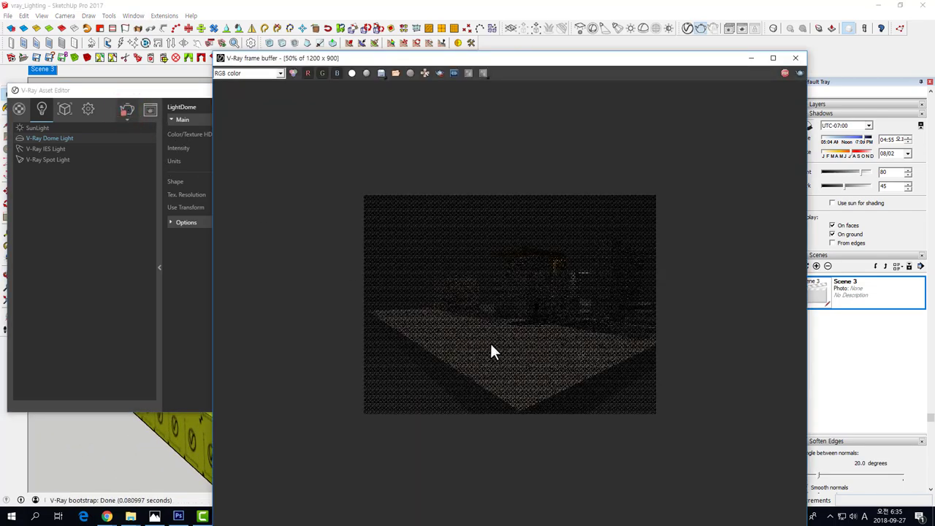
pyautogui.click(796, 58)
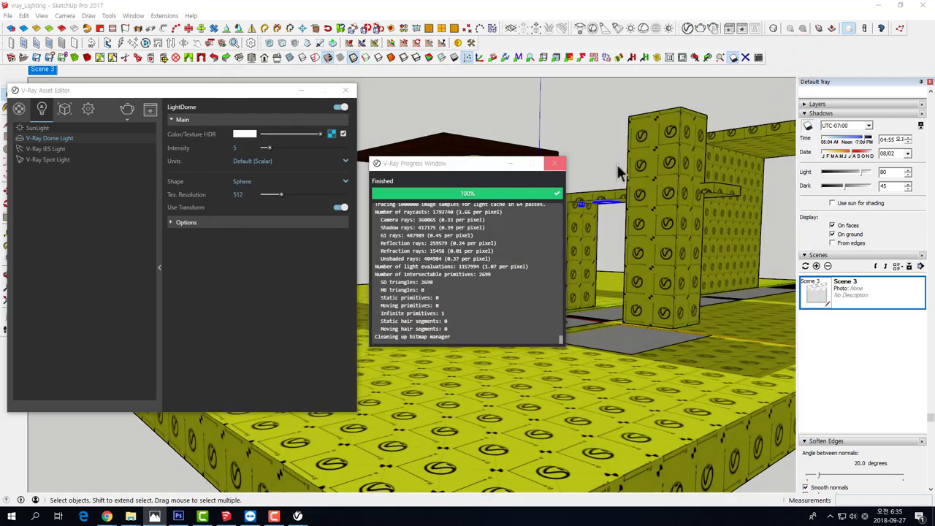
# - Set the sun time to 01:18, render the dark scene, then orbit closer to the walls
pyautogui.moveTo(851, 144); pyautogui.dragTo(848, 142)
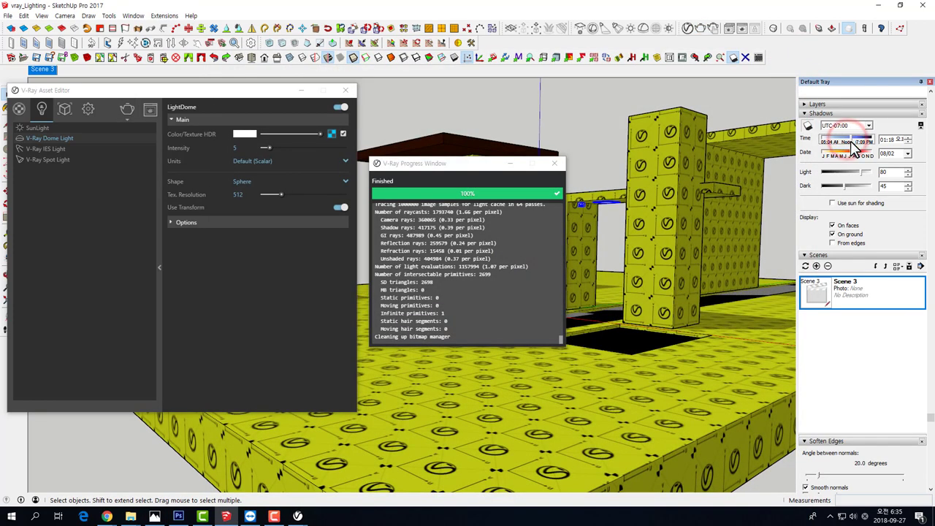
pyautogui.click(124, 110)
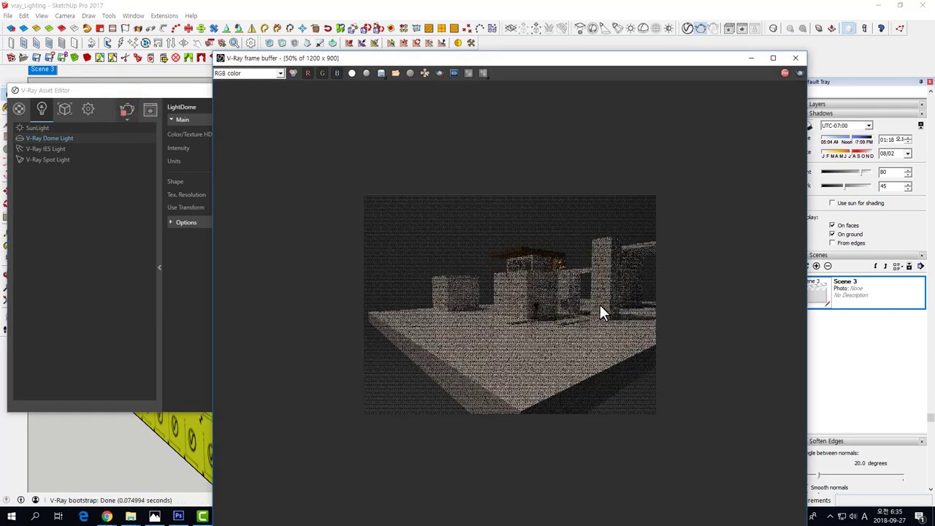
pyautogui.doubleClick(536, 316)
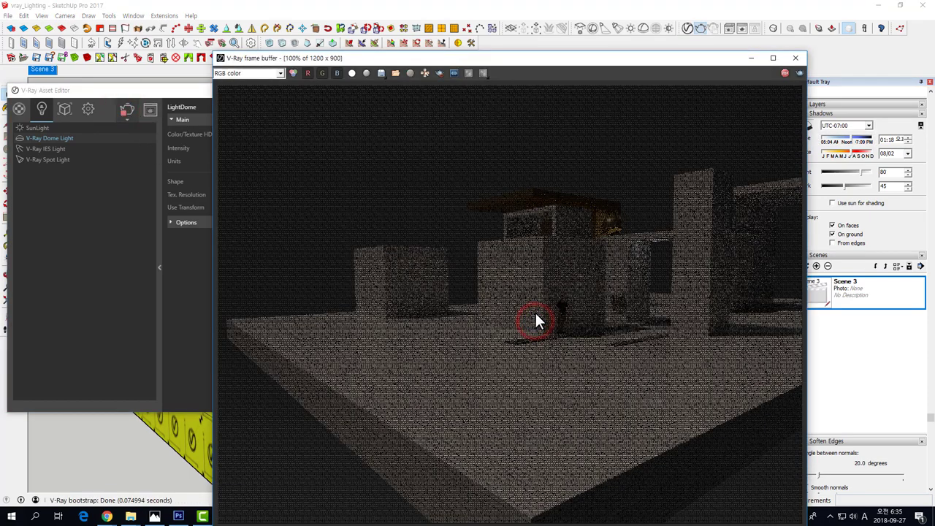
pyautogui.click(796, 57)
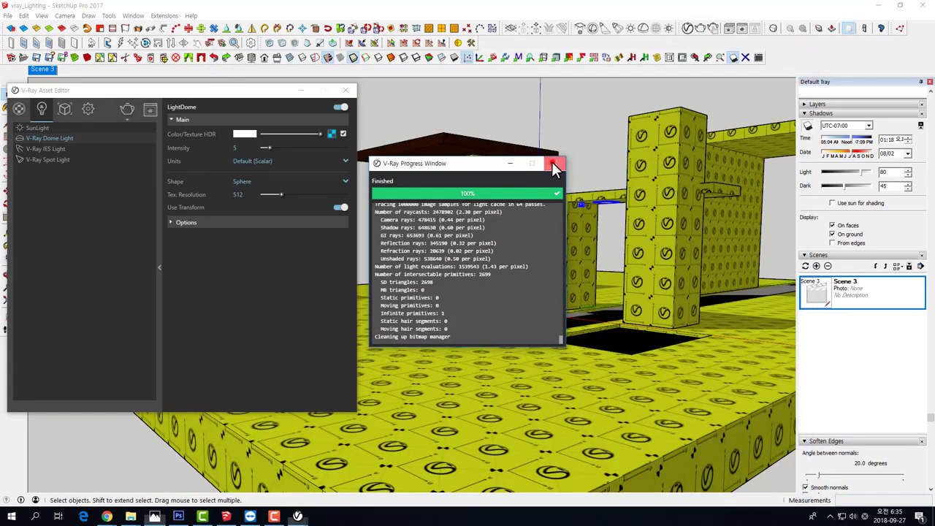
pyautogui.click(554, 163)
pyautogui.moveTo(553, 161)
pyautogui.mouseDown(button='middle')
pyautogui.moveTo(452, 395)
pyautogui.moveTo(621, 292)
pyautogui.mouseUp(button='middle')
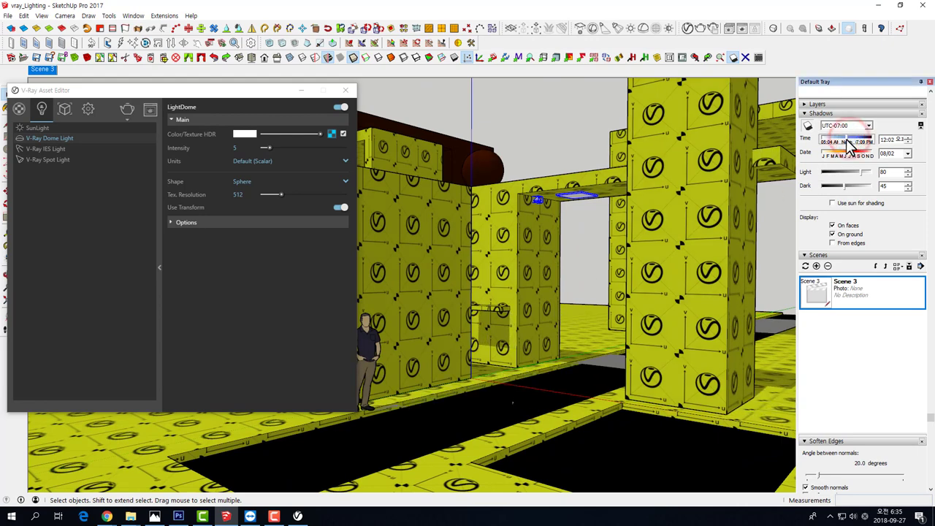
# - Set the sun time to 10:39, render the close-up with the figure, then stop and close it
pyautogui.moveTo(851, 144); pyautogui.dragTo(842, 144)
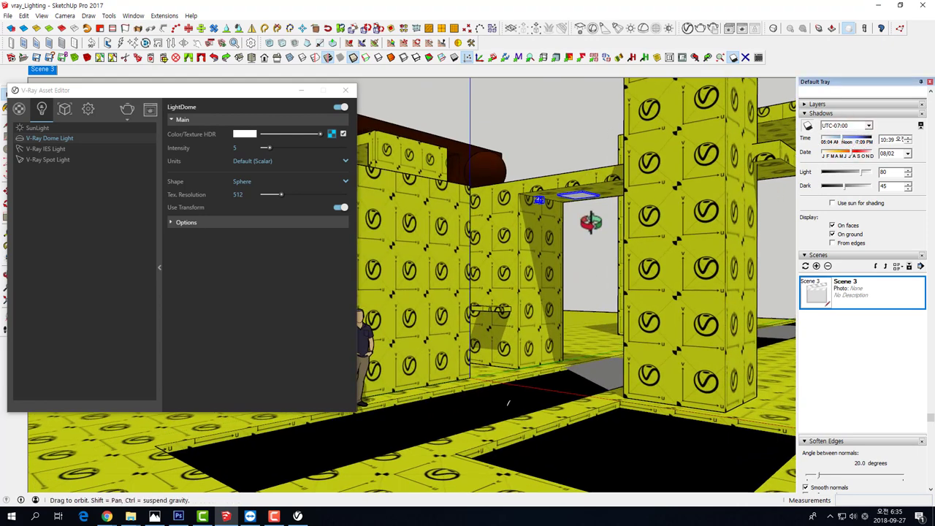
pyautogui.moveTo(541, 226); pyautogui.dragTo(512, 242, button='middle')
pyautogui.click(125, 111)
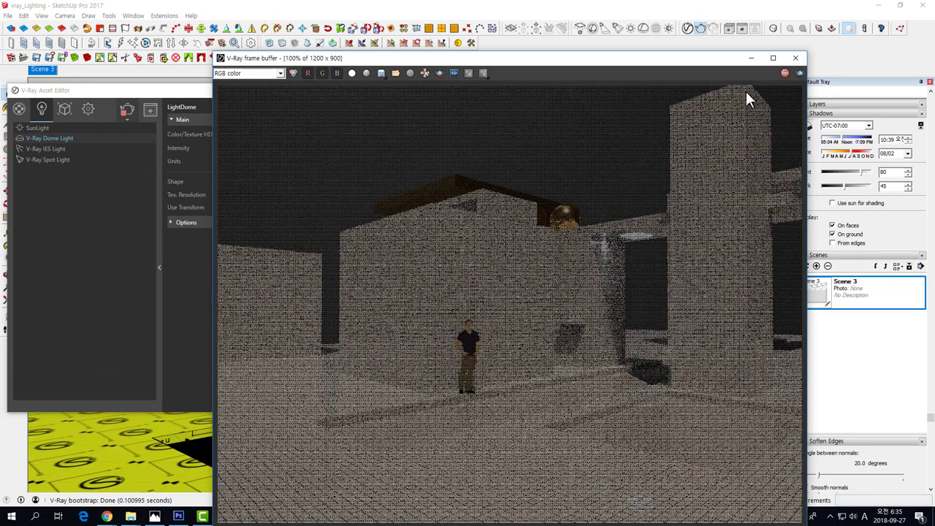
pyautogui.click(785, 74)
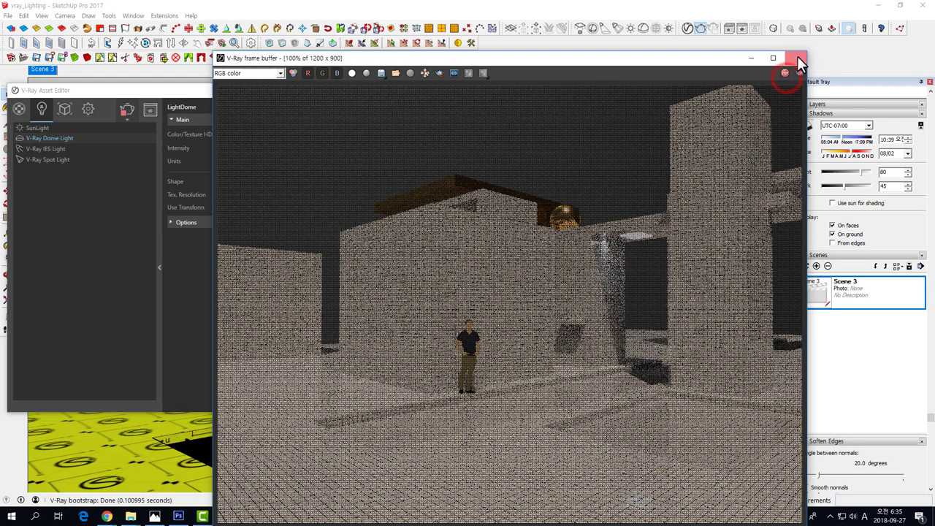
pyautogui.click(797, 58)
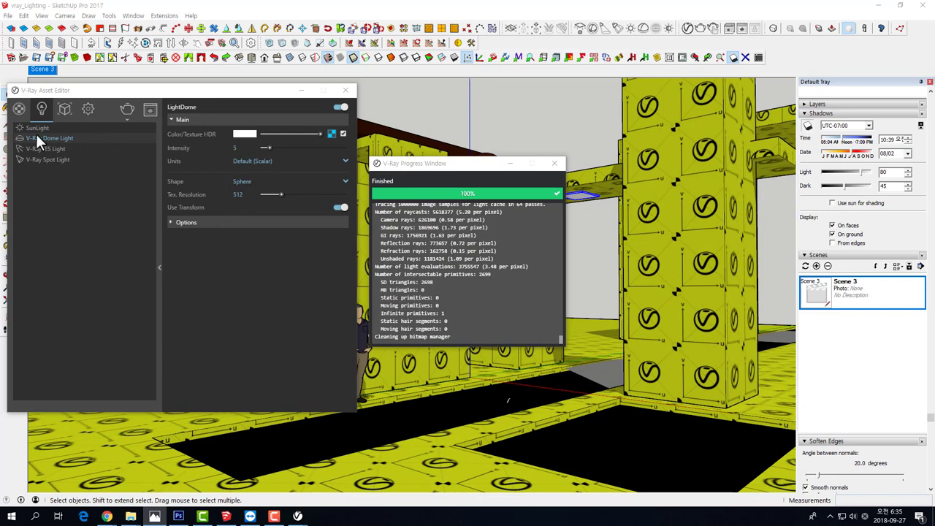
# - Switch off LightDome, select SunLight, and render the close-up lit by the sun
pyautogui.click(88, 110)
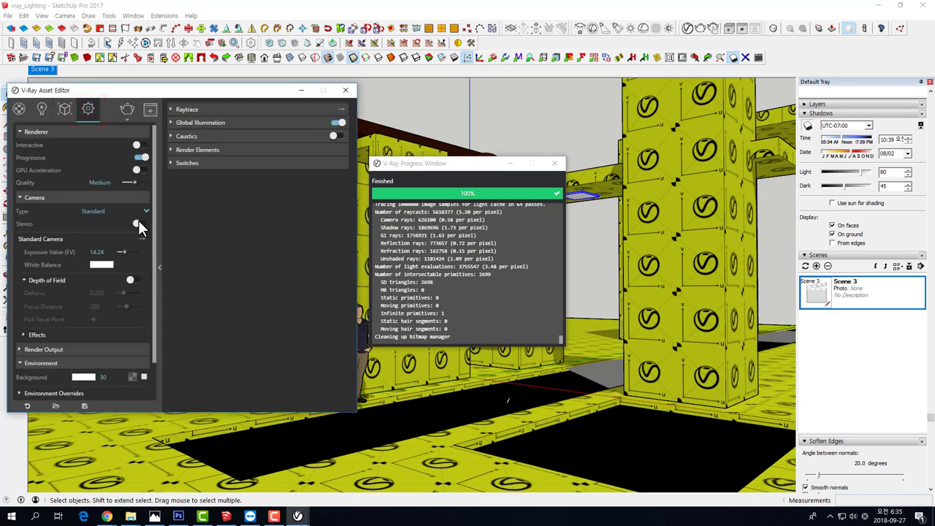
pyautogui.click(42, 111)
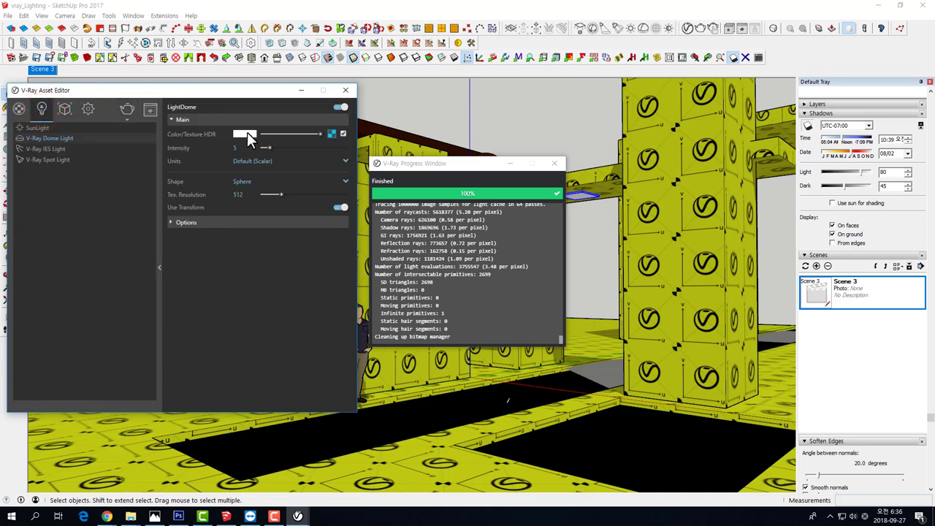
pyautogui.click(41, 127)
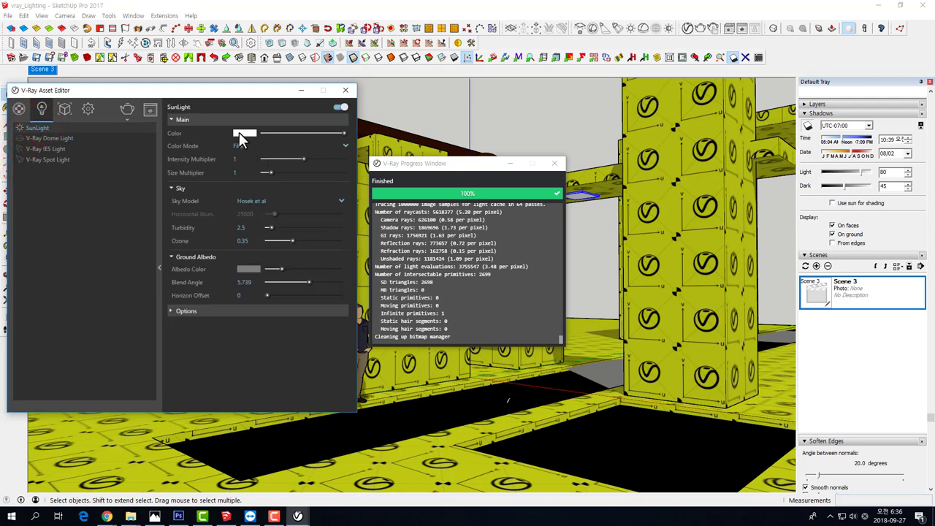
pyautogui.click(128, 109)
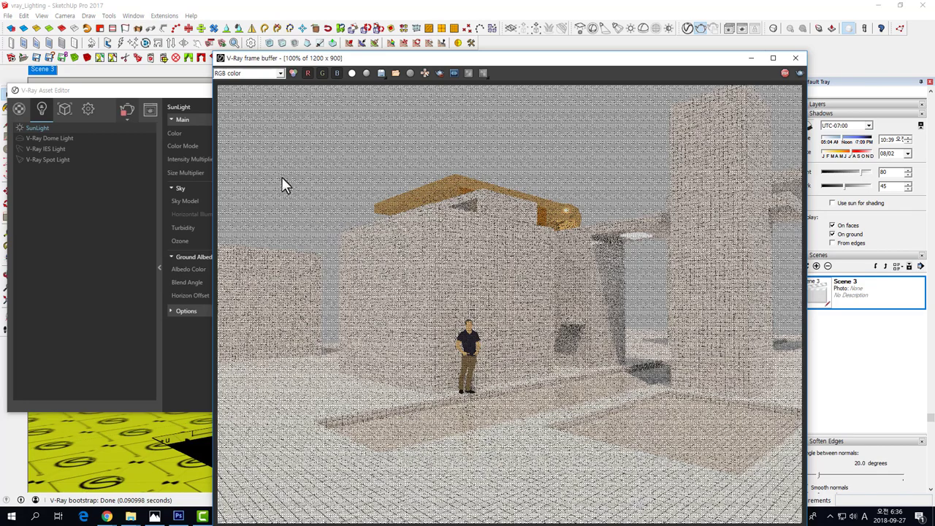
pyautogui.moveTo(147, 90); pyautogui.dragTo(193, 62)
# - Bring the sunlit render forward and show the Asset Editor render settings
pyautogui.click(671, 159)
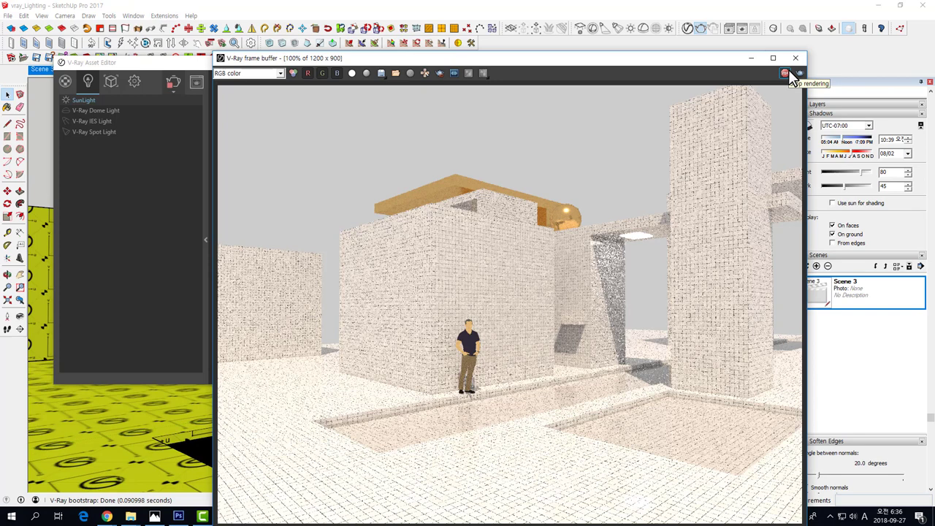
pyautogui.click(145, 244)
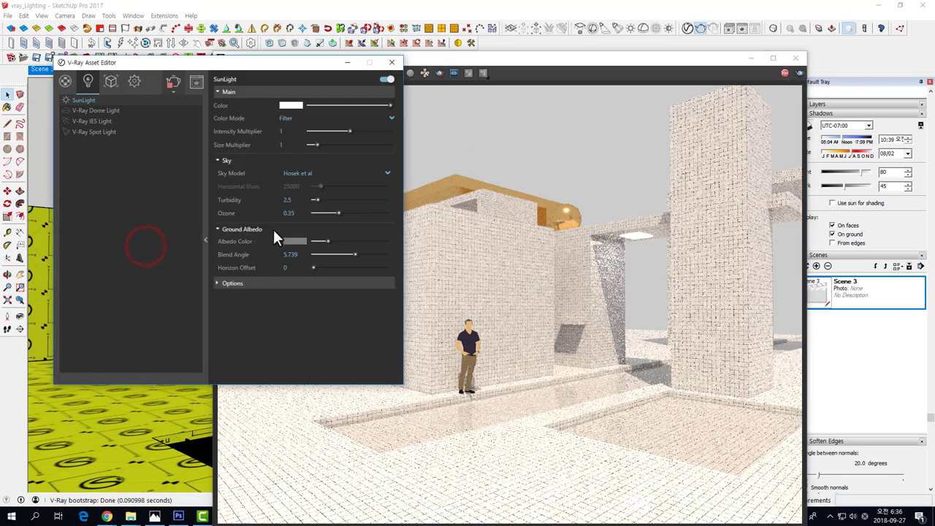
pyautogui.click(135, 83)
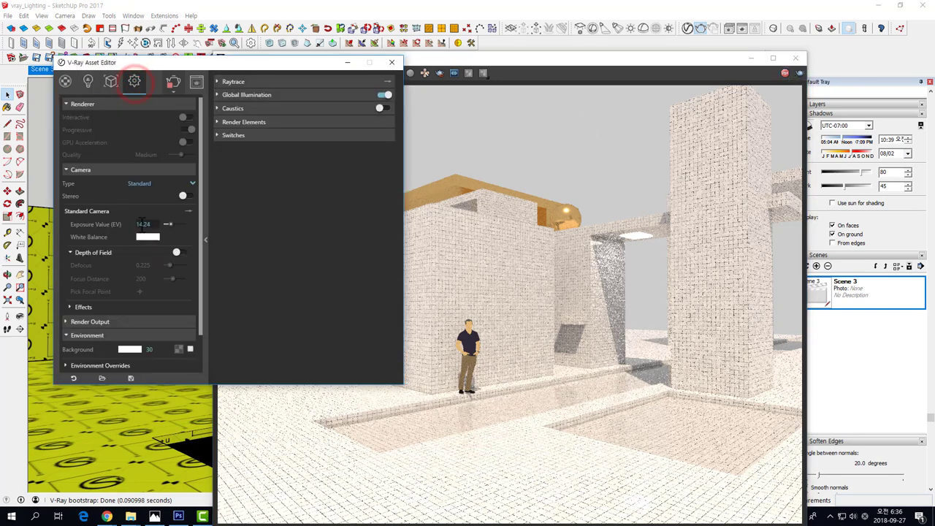
# - Try a dark purple White Balance colour, then cancel to keep it white
pyautogui.click(144, 238)
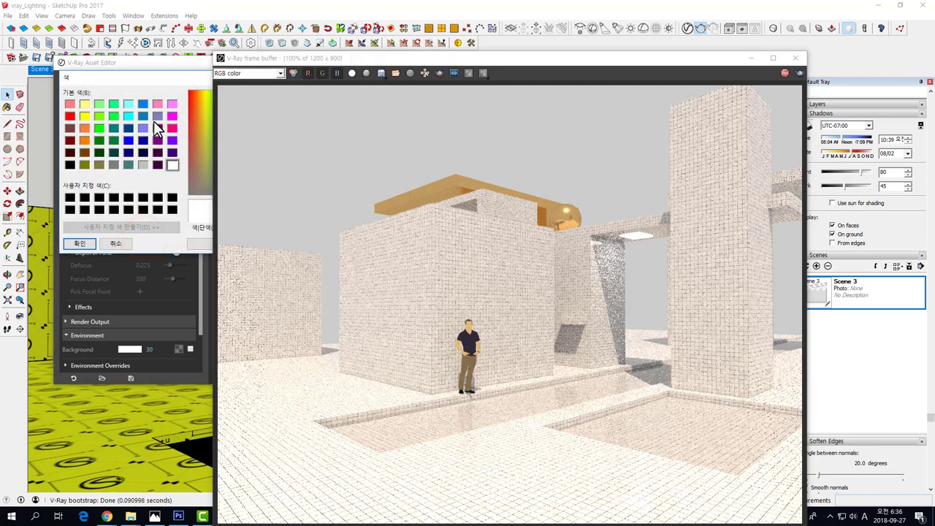
pyautogui.click(158, 151)
pyautogui.moveTo(129, 78); pyautogui.dragTo(77, 97)
pyautogui.moveTo(317, 59); pyautogui.dragTo(412, 43)
pyautogui.click(253, 97)
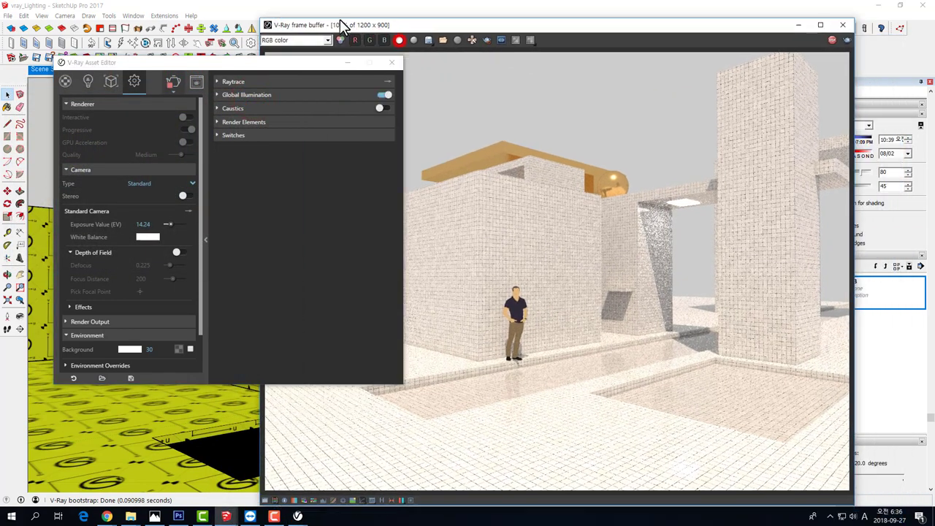
pyautogui.moveTo(404, 44); pyautogui.dragTo(340, 23)
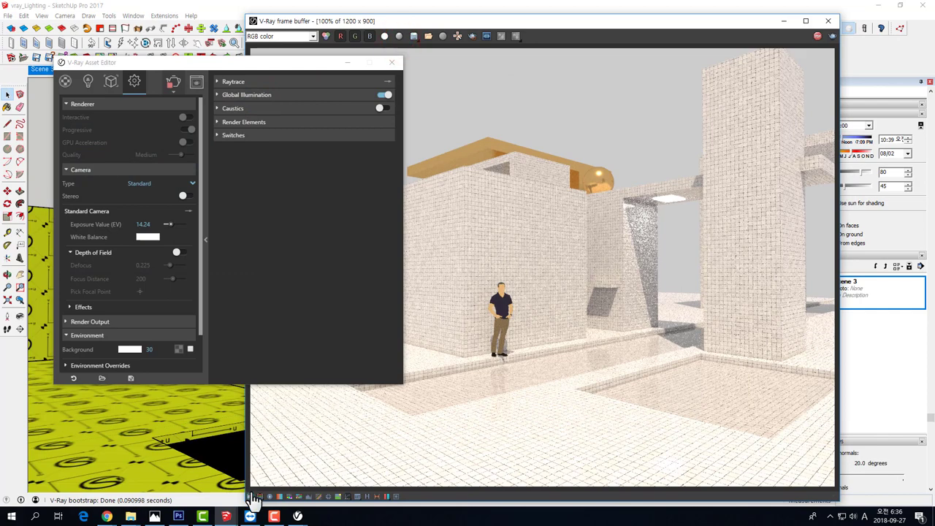
# - In the frame buffer, use White Balance correction instead of Exposure, with a lower colour temperature
pyautogui.click(252, 497)
pyautogui.moveTo(664, 30); pyautogui.dragTo(569, 34)
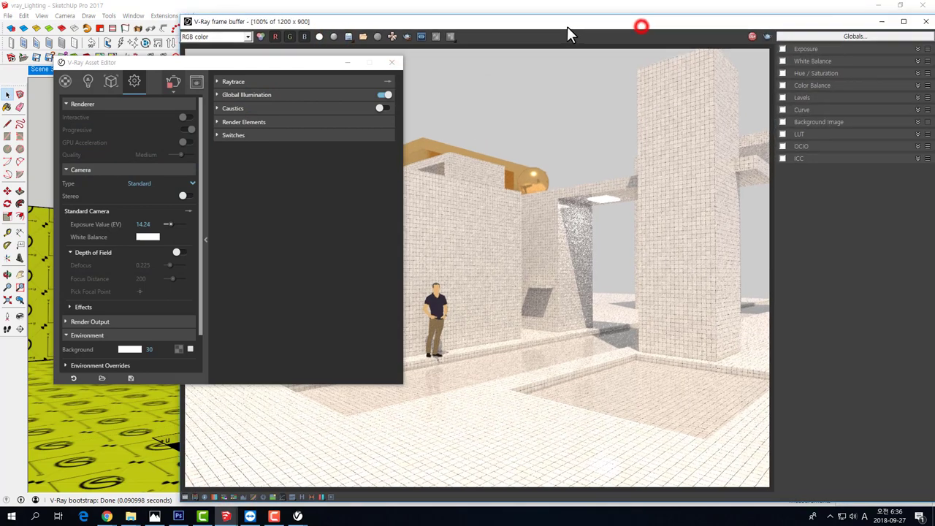
pyautogui.click(353, 62)
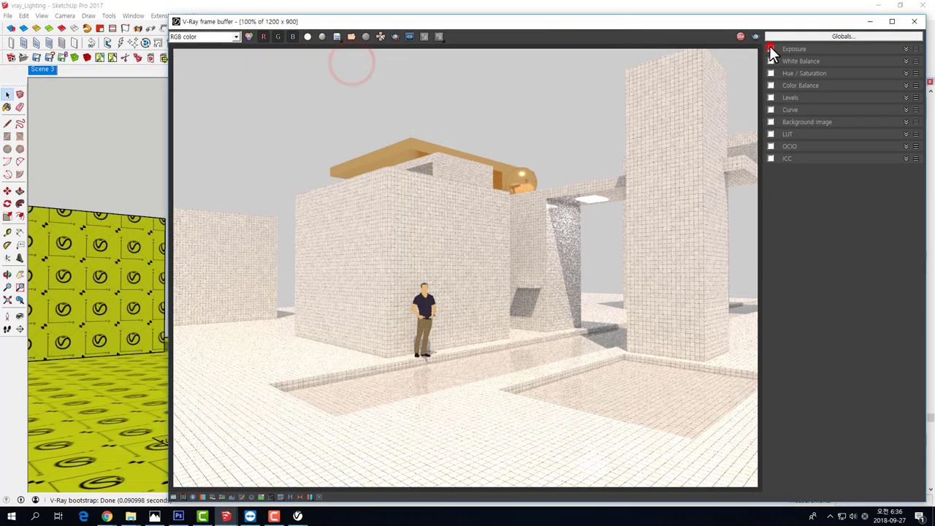
pyautogui.click(907, 49)
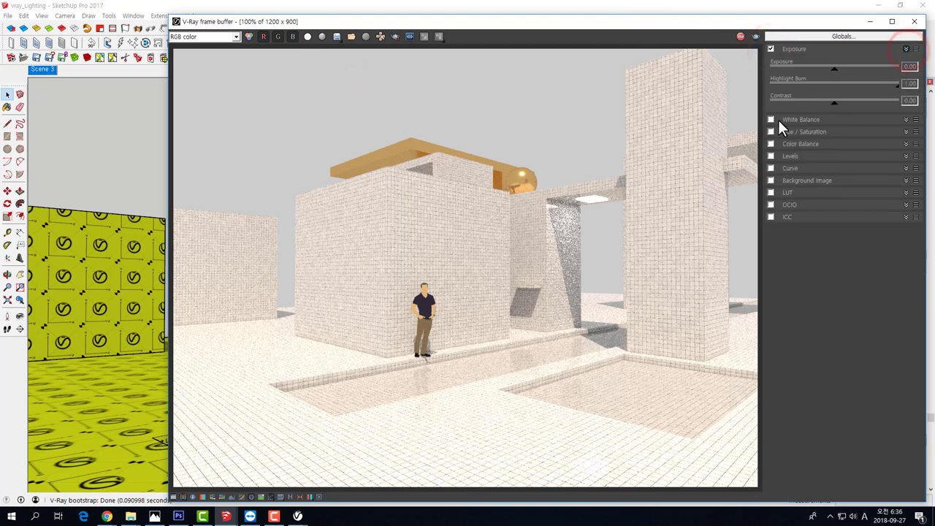
pyautogui.click(771, 119)
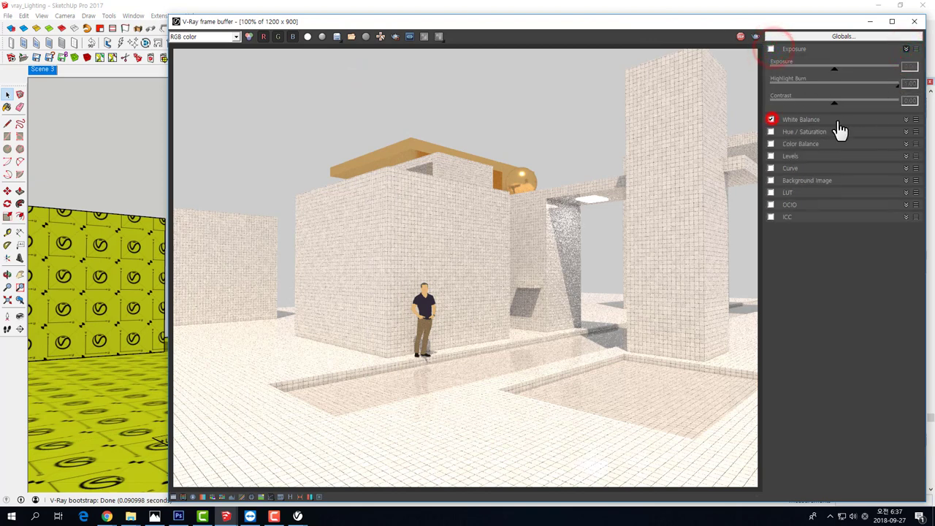
pyautogui.click(906, 119)
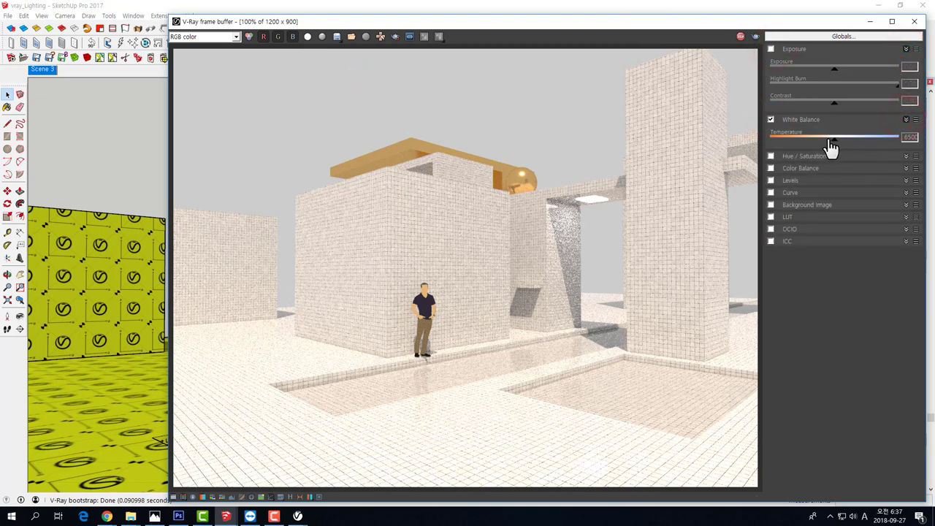
pyautogui.moveTo(834, 139); pyautogui.dragTo(815, 149)
# - Set the sun's shadow time to 08:39
pyautogui.moveTo(782, 22)
pyautogui.mouseDown()
pyautogui.moveTo(690, 68)
pyautogui.moveTo(656, 47)
pyautogui.mouseUp()
pyautogui.click(647, 82)
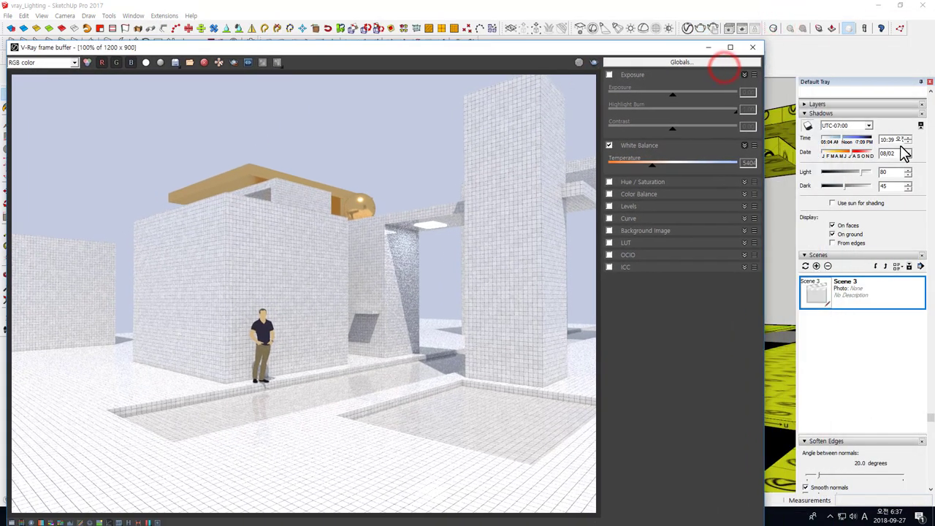
pyautogui.click(885, 141)
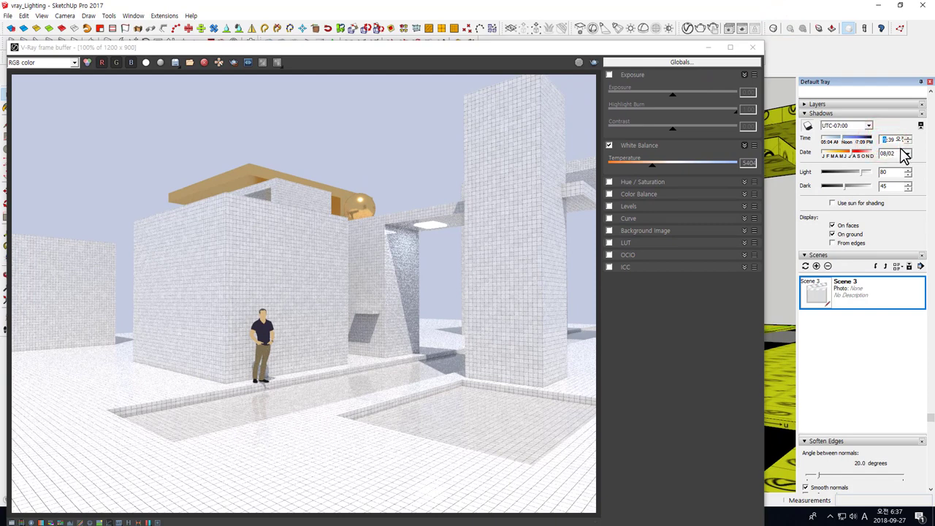
pyautogui.press('Return')
pyautogui.moveTo(380, 51); pyautogui.dragTo(400, 43)
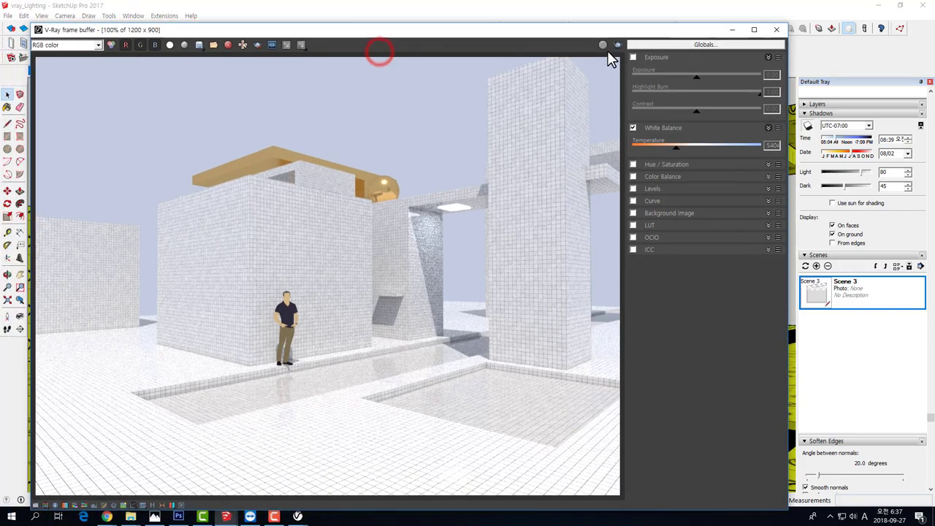
# - Render Scene 3 under the 08:39 sun, then close the finished frame buffer
pyautogui.click(618, 44)
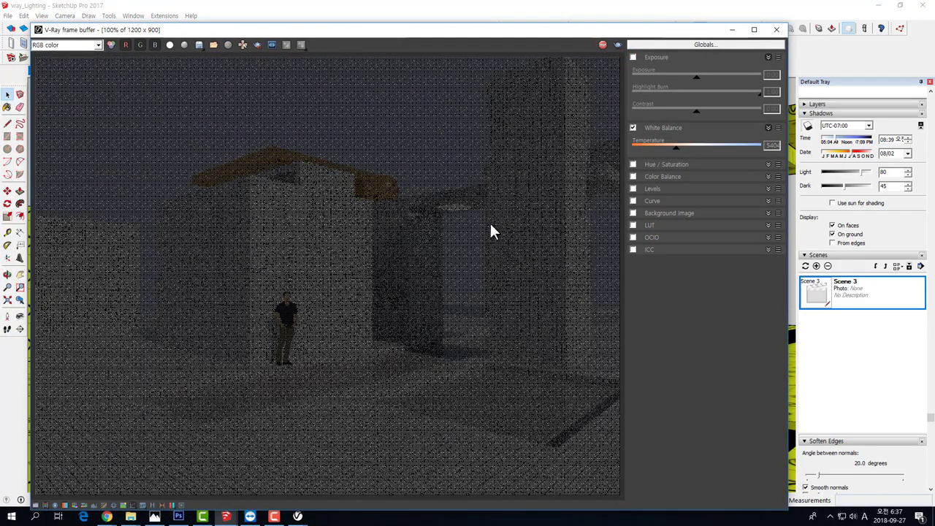
pyautogui.click(400, 29)
pyautogui.moveTo(410, 33); pyautogui.dragTo(492, 32)
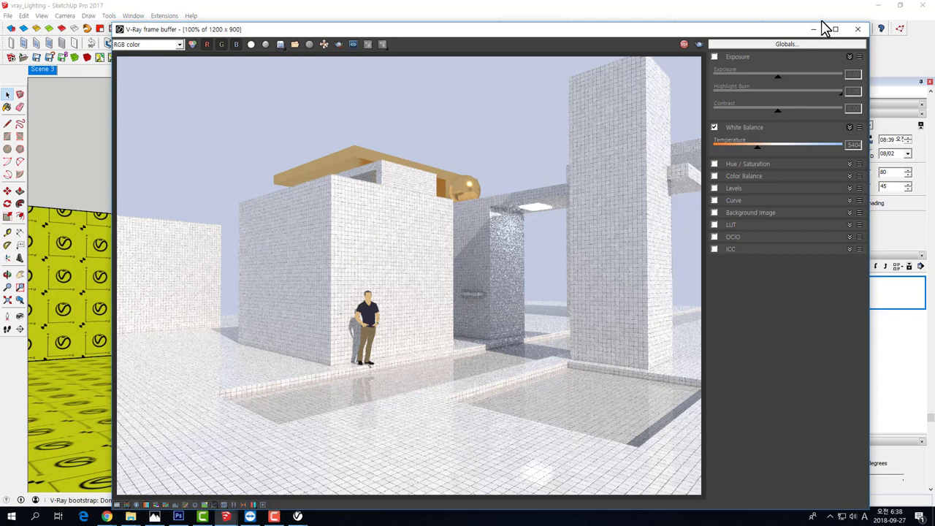
pyautogui.click(857, 29)
# - Close the V-Ray Progress window and orbit to an overhead view of the blocks
pyautogui.click(555, 163)
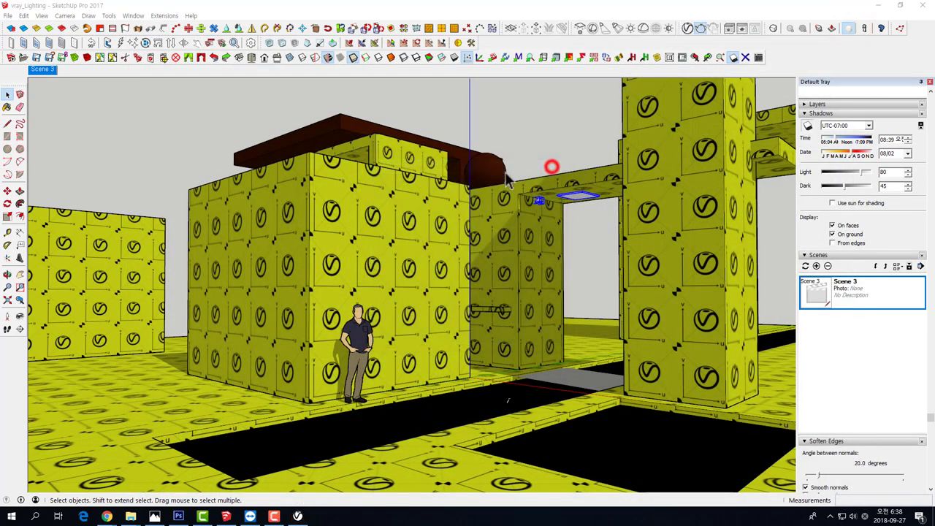
pyautogui.moveTo(553, 163); pyautogui.dragTo(559, 328, button='middle')
pyautogui.scroll(-3, 559, 329)
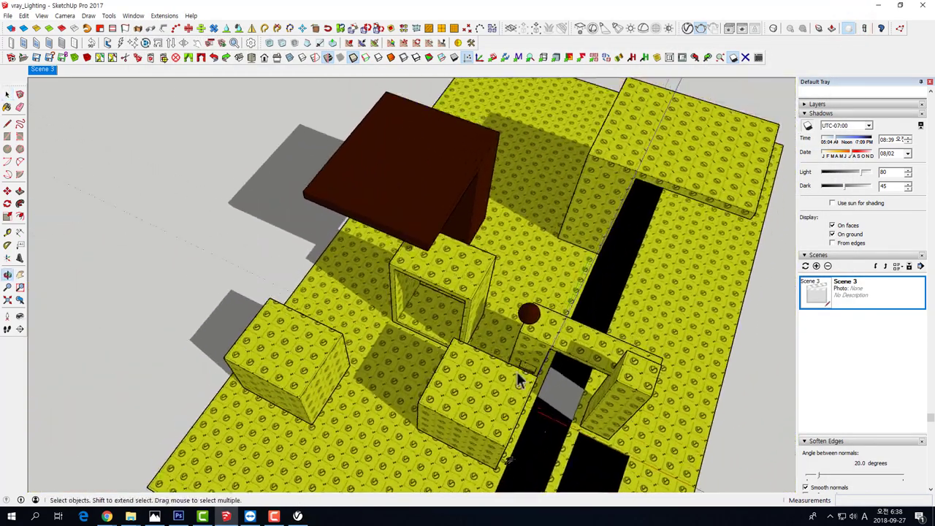
pyautogui.scroll(-2, 522, 376)
pyautogui.scroll(2, 499, 376)
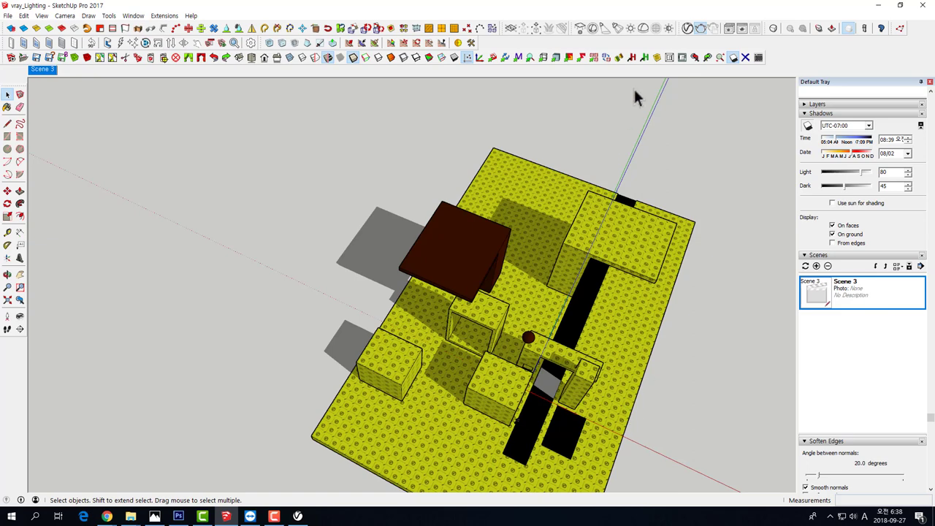
pyautogui.scroll(-2, 471, 388)
# - Orbit and zoom to a lower, frontal view showing the whole block model
pyautogui.moveTo(471, 387)
pyautogui.mouseDown(button='middle')
pyautogui.moveTo(302, 376)
pyautogui.moveTo(522, 271)
pyautogui.moveTo(595, 183)
pyautogui.mouseUp(button='middle')
pyautogui.scroll(2, 684, 150)
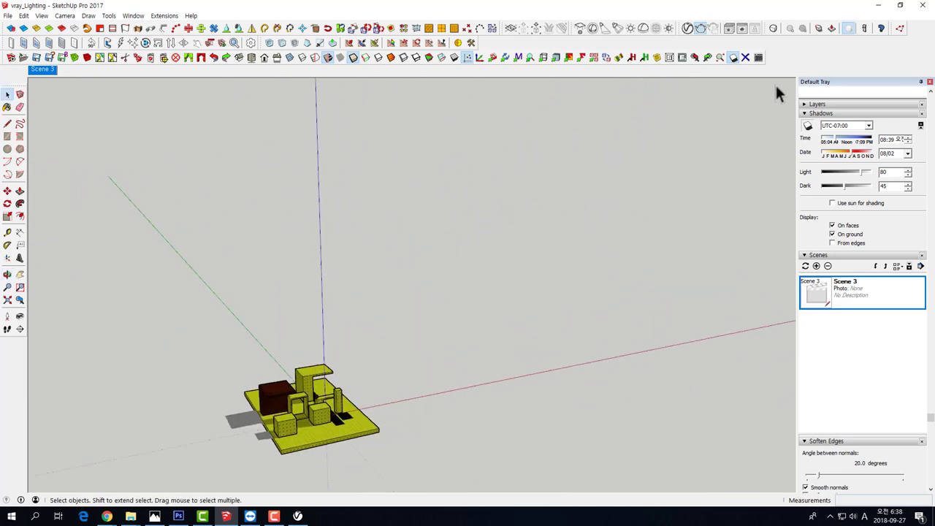
pyautogui.moveTo(300, 419)
pyautogui.mouseDown(button='middle')
pyautogui.moveTo(296, 364)
pyautogui.moveTo(411, 386)
pyautogui.moveTo(310, 411)
pyautogui.mouseUp(button='middle')
pyautogui.scroll(2, 296, 363)
pyautogui.scroll(3, 296, 363)
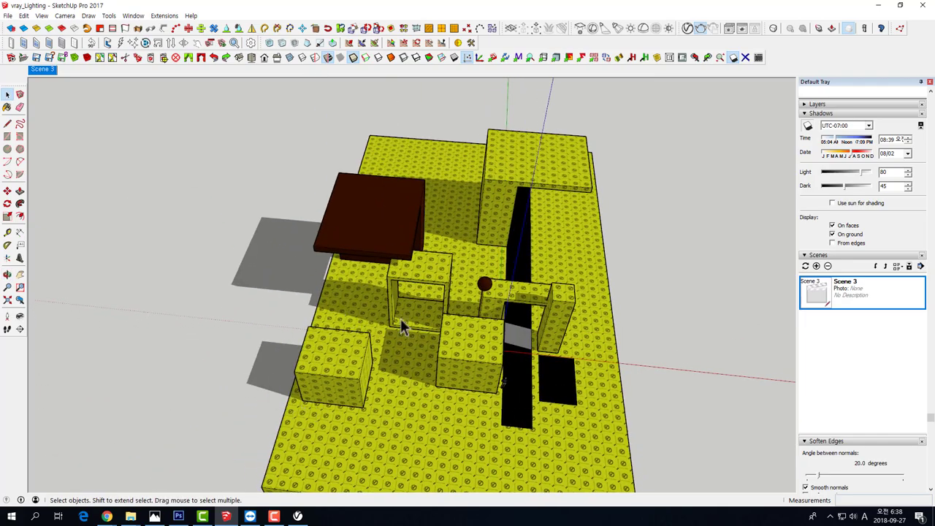
pyautogui.moveTo(400, 327); pyautogui.dragTo(470, 265, button='middle')
pyautogui.scroll(3, 432, 270)
pyautogui.scroll(2, 418, 270)
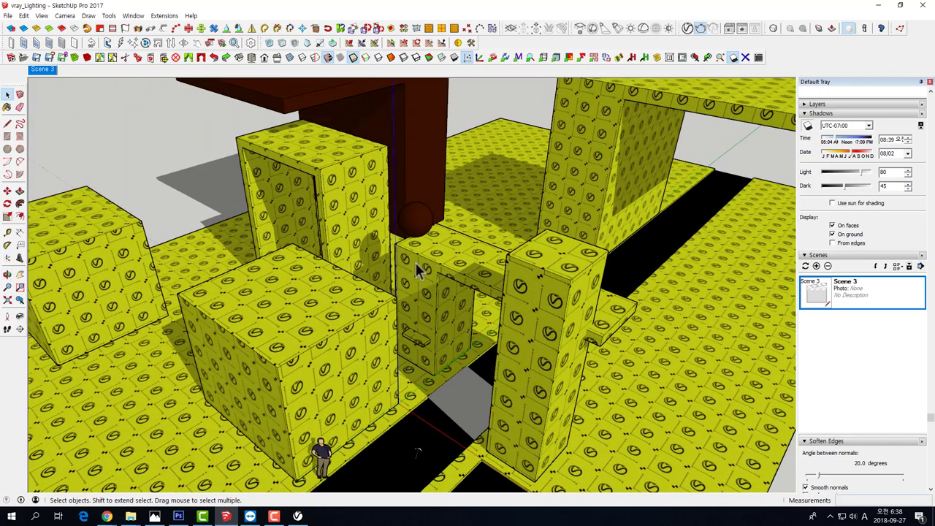
pyautogui.moveTo(454, 339); pyautogui.dragTo(484, 264, button='middle')
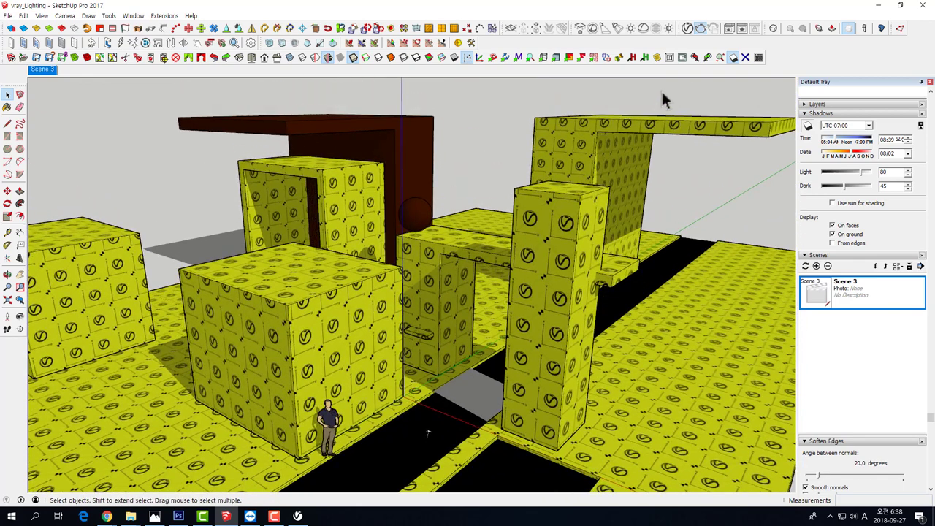
# - Set the SunLight's Size Multiplier to 10 in the V-Ray Asset Editor
pyautogui.click(688, 28)
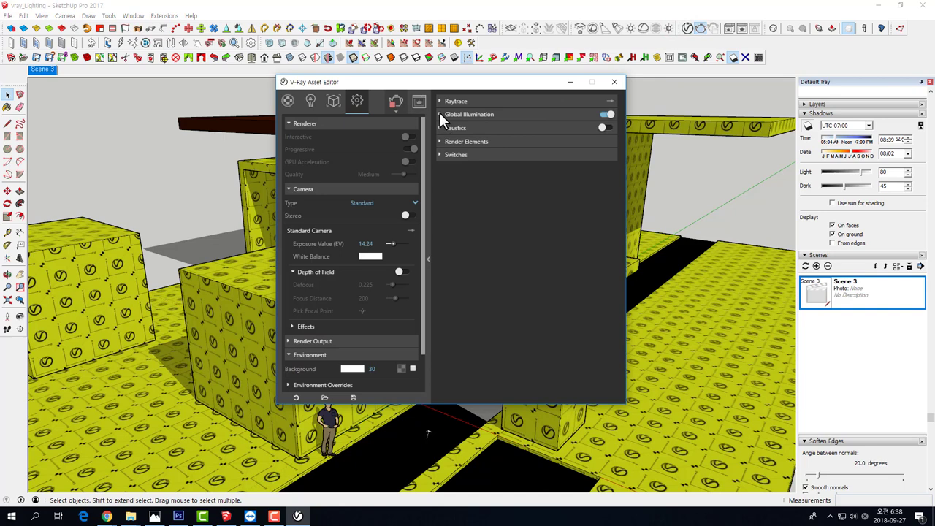
pyautogui.click(313, 101)
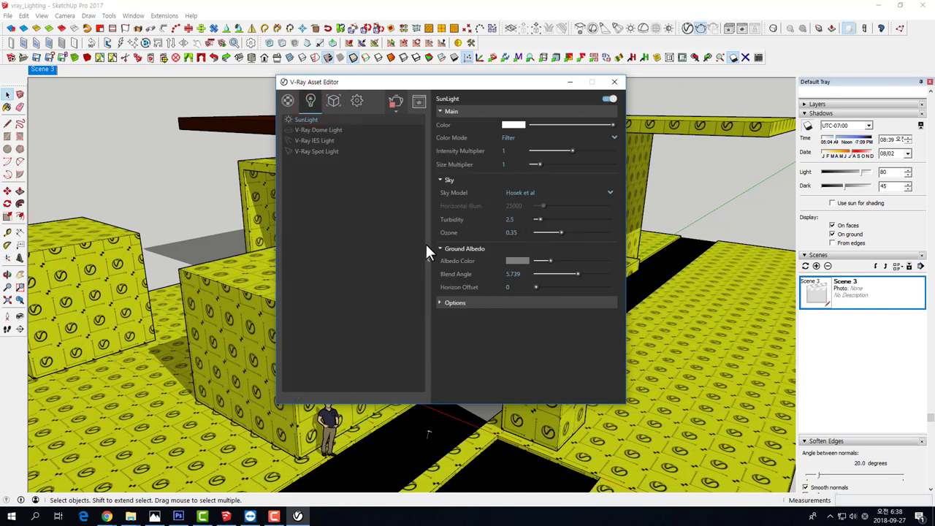
pyautogui.doubleClick(515, 150)
pyautogui.write('1')
pyautogui.write('0')
pyautogui.press('Return')
pyautogui.click(395, 102)
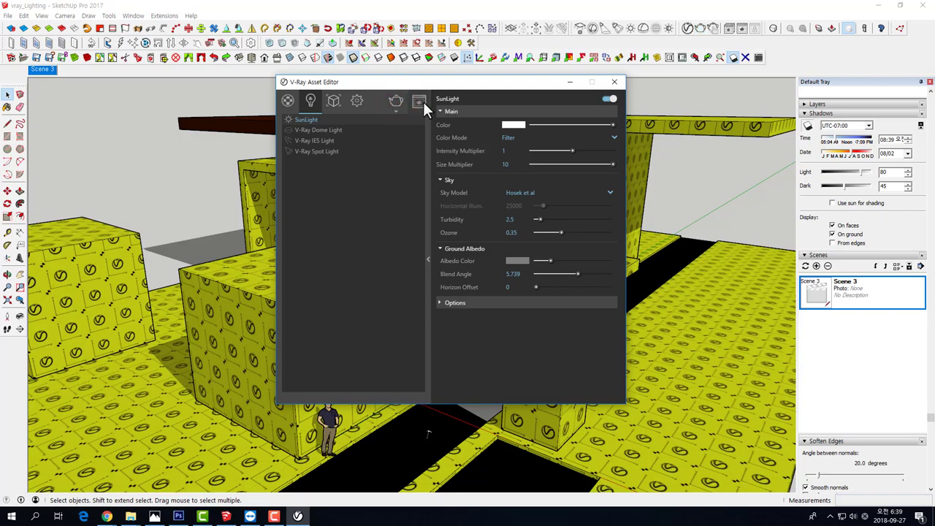
# - Render the block model with the size-10 sun to get soft-edged shadows
pyautogui.click(396, 103)
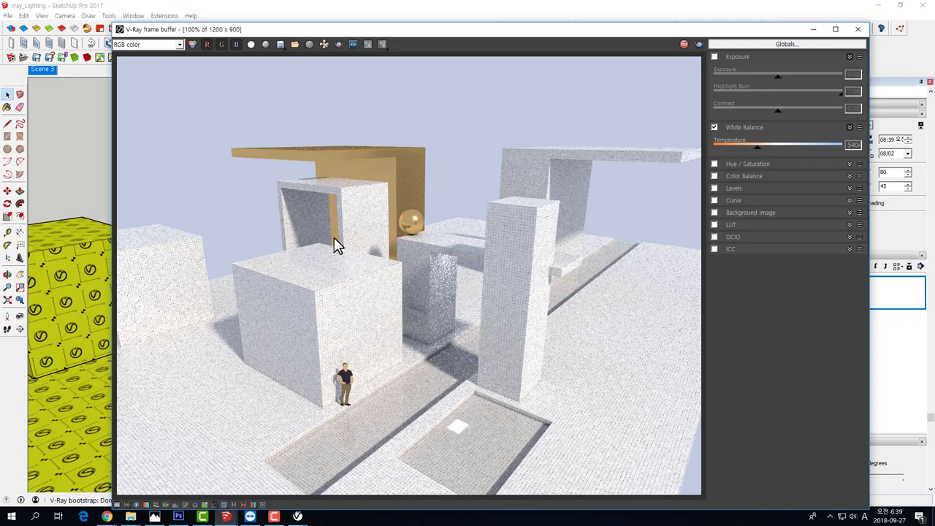
pyautogui.moveTo(680, 31); pyautogui.dragTo(703, 26)
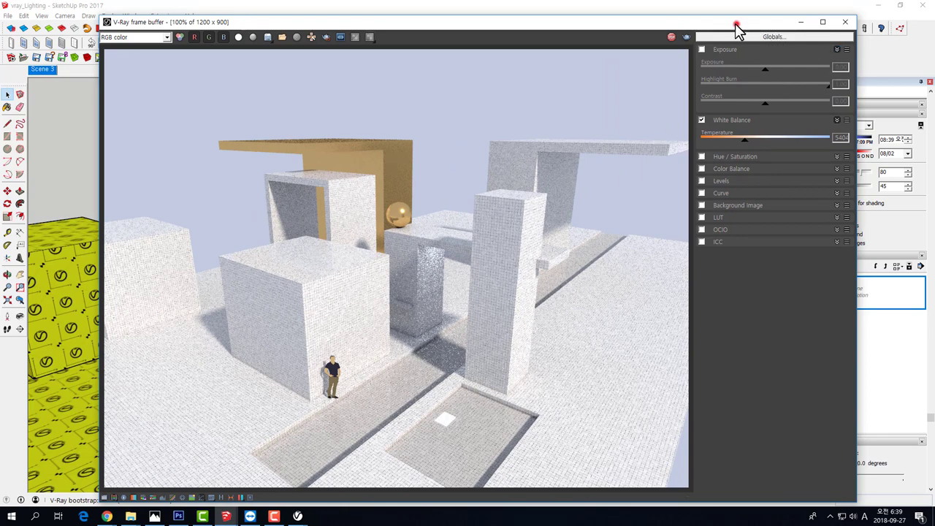
pyautogui.moveTo(736, 23); pyautogui.dragTo(700, 19)
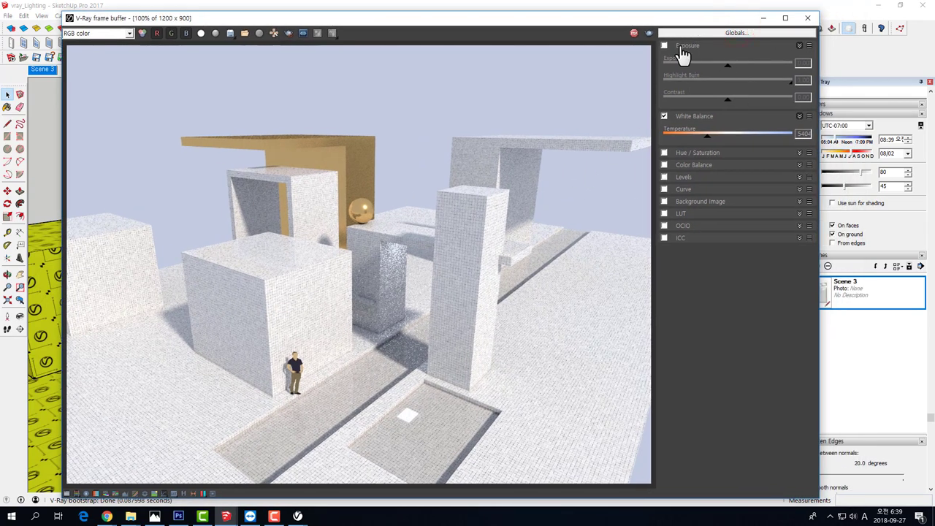
# - Lower the SunLight Intensity Multiplier to 0.3 and render the darker, greyer result
pyautogui.click(634, 33)
pyautogui.click(810, 16)
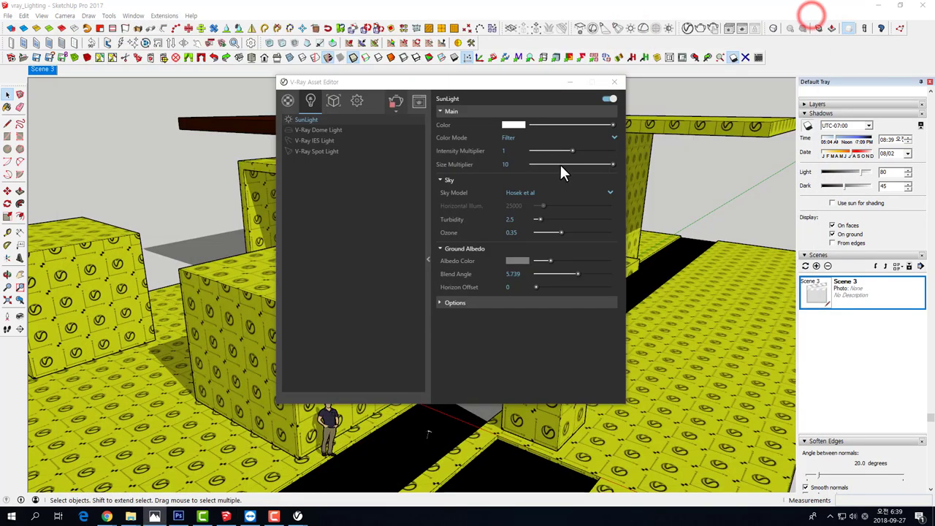
pyautogui.click(514, 152)
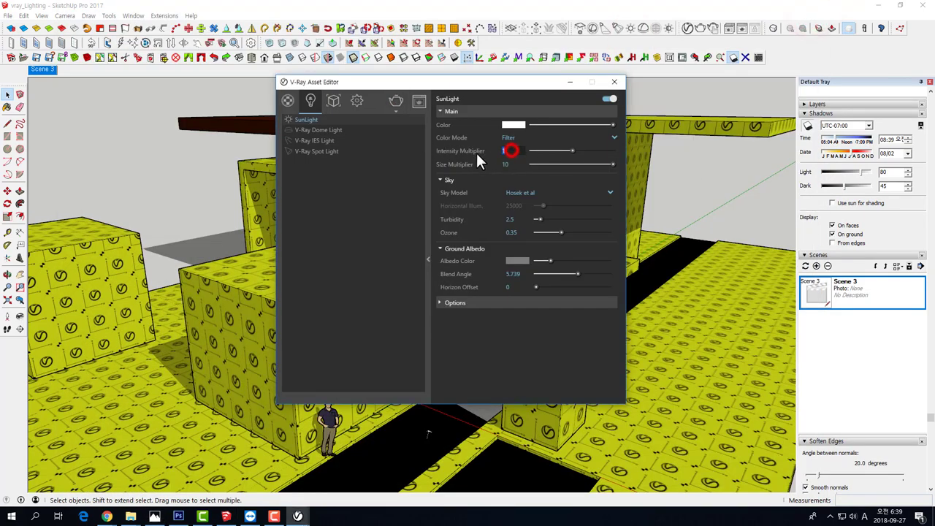
pyautogui.write('0.3')
pyautogui.click(399, 102)
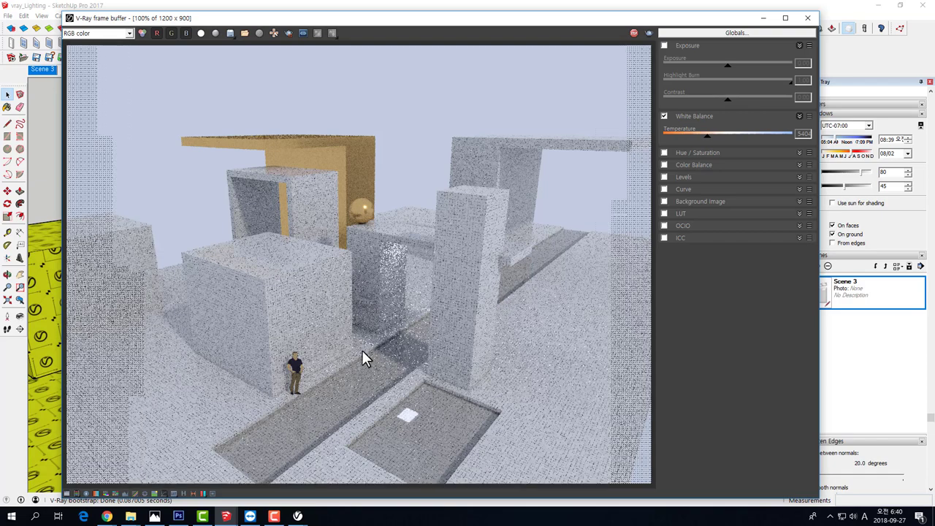
pyautogui.click(633, 32)
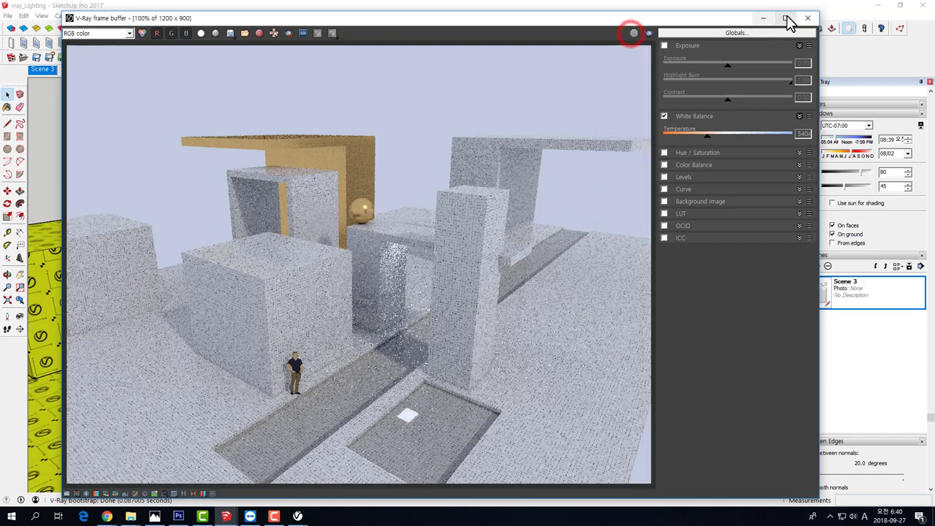
pyautogui.click(807, 18)
# - Reset both SunLight Intensity and Size Multipliers to 1, then show the render settings
pyautogui.click(509, 151)
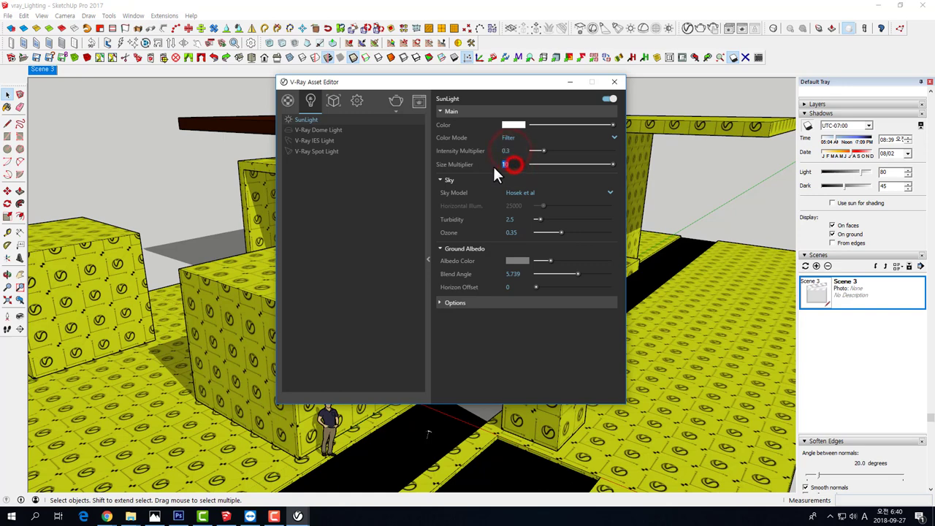
pyautogui.doubleClick(509, 151)
pyautogui.write('1')
pyautogui.doubleClick(512, 164)
pyautogui.write('1')
pyautogui.click(512, 151)
pyautogui.doubleClick(513, 164)
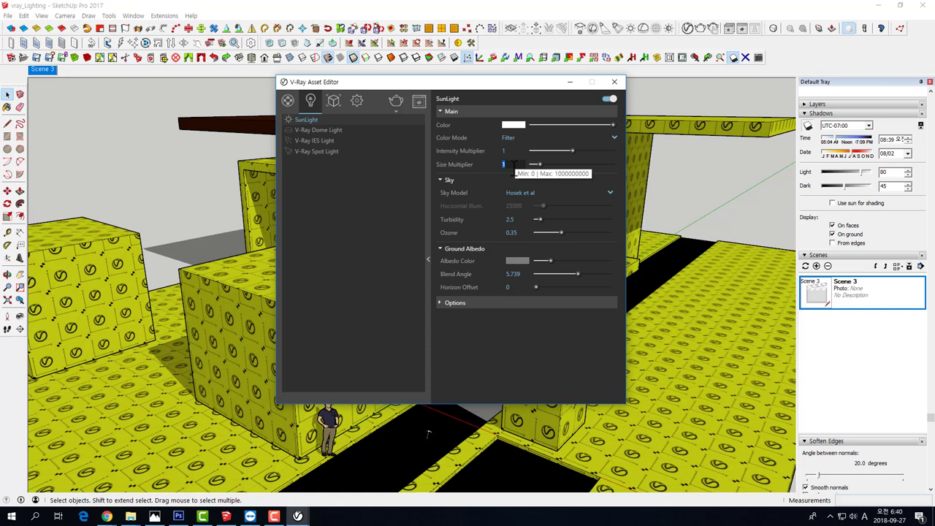
pyautogui.moveTo(511, 164)
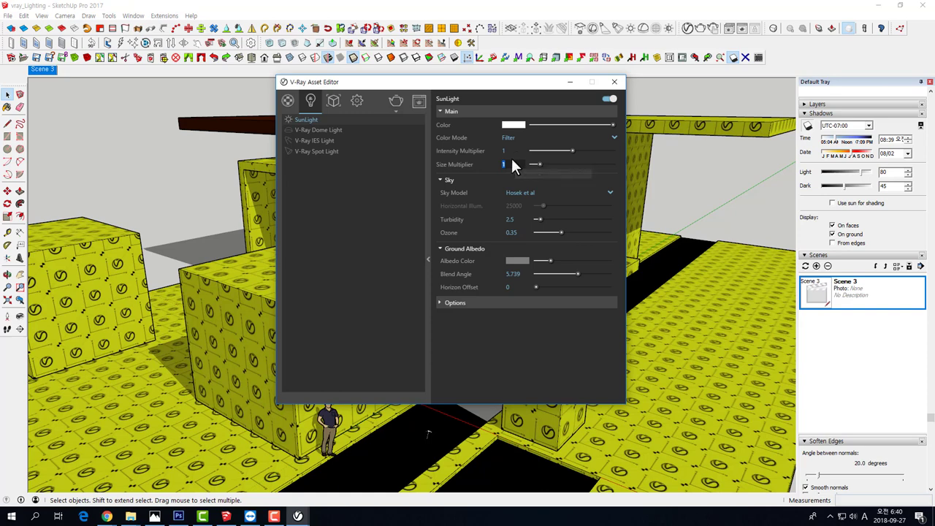
pyautogui.click(504, 151)
pyautogui.click(506, 164)
pyautogui.click(515, 163)
pyautogui.click(510, 164)
pyautogui.click(358, 102)
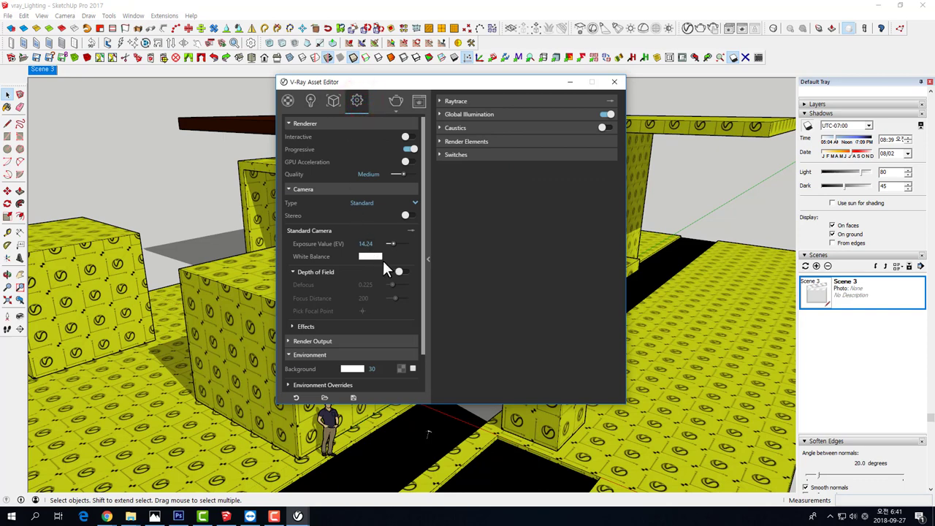
# - Use a Sky texture for the environment background, then return to its background intensity value
pyautogui.scroll(-1, 367, 282)
pyautogui.scroll(-1, 367, 283)
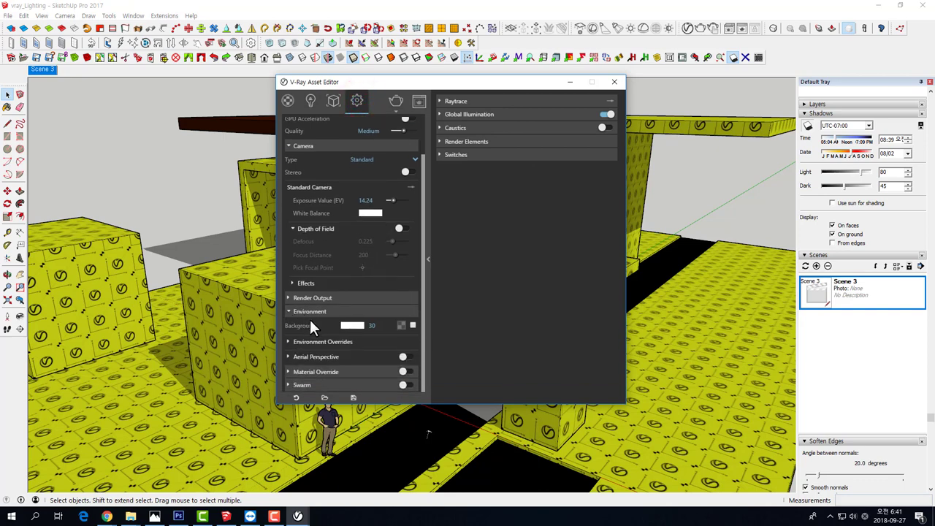
pyautogui.click(411, 326)
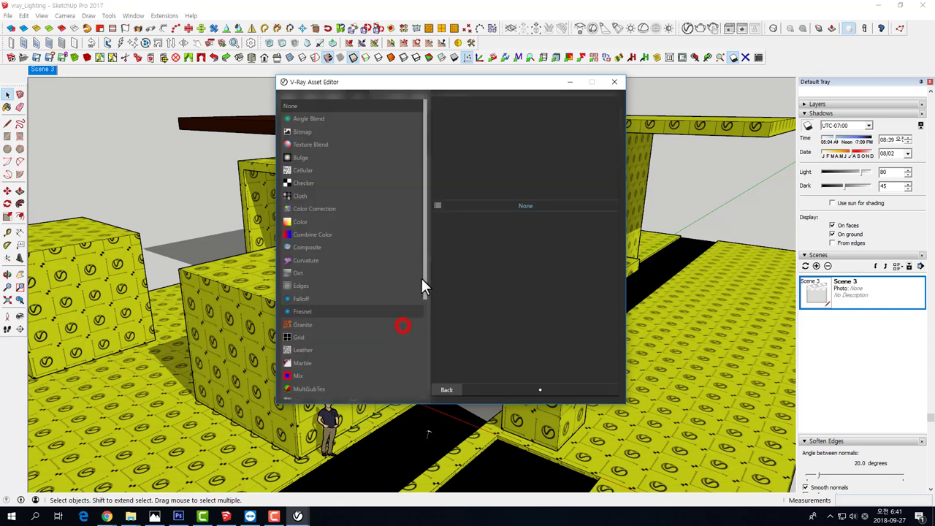
pyautogui.scroll(-3, 305, 311)
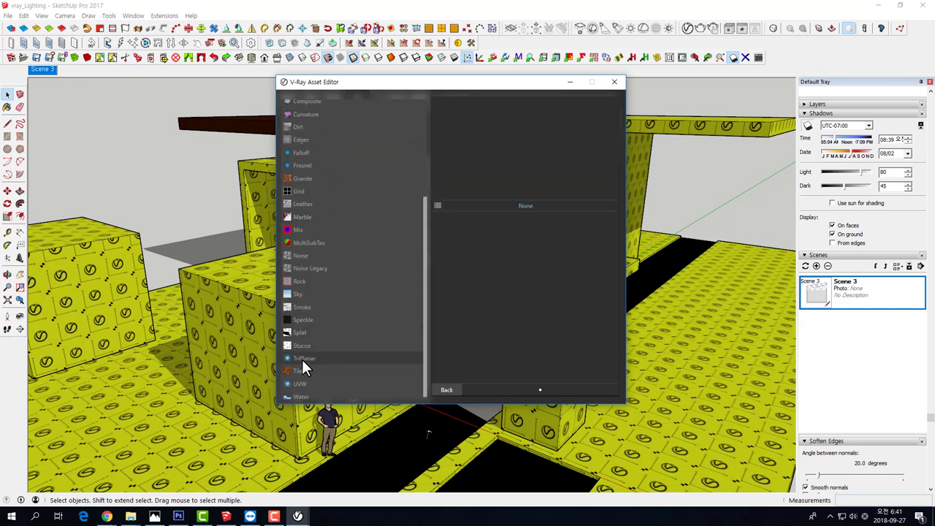
pyautogui.click(299, 294)
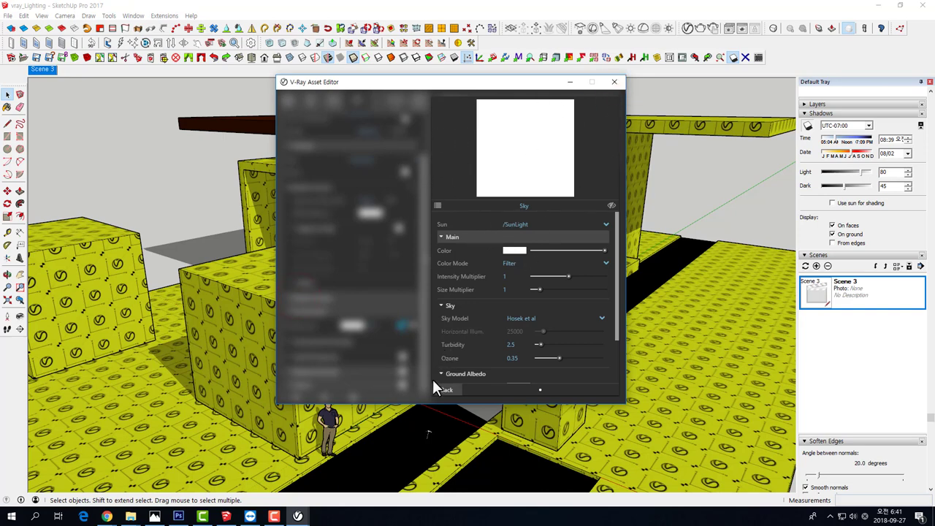
pyautogui.click(446, 393)
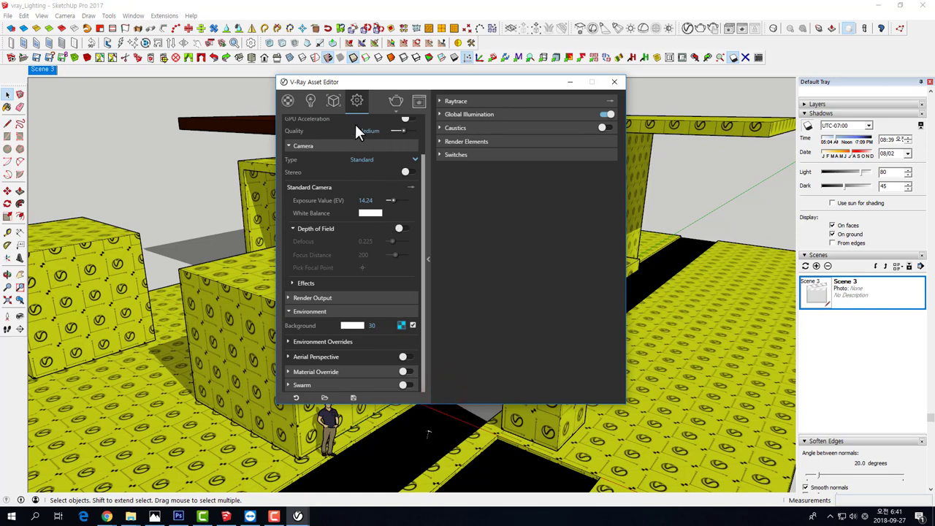
pyautogui.click(379, 327)
# - Switch the SunLight on in the V-Ray Asset Editor, then close the editor
pyautogui.click(310, 101)
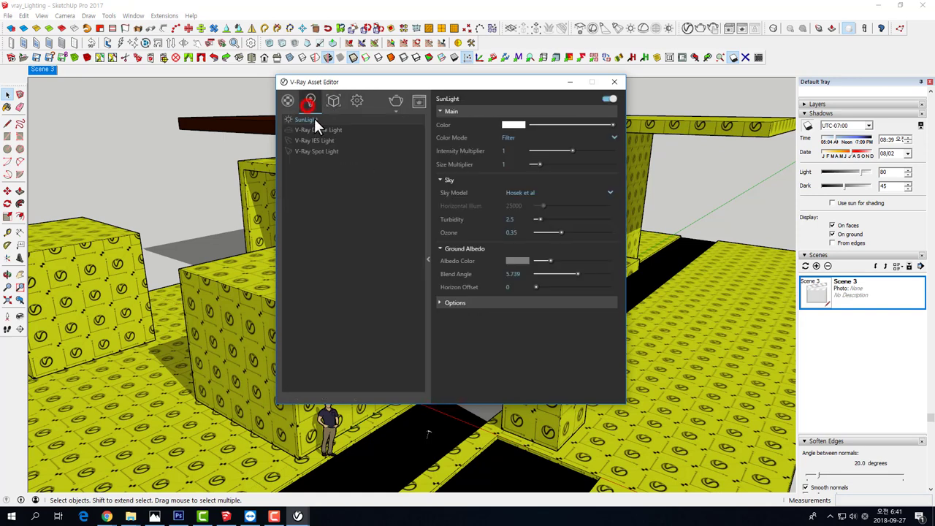
pyautogui.click(288, 119)
pyautogui.click(287, 118)
pyautogui.click(615, 82)
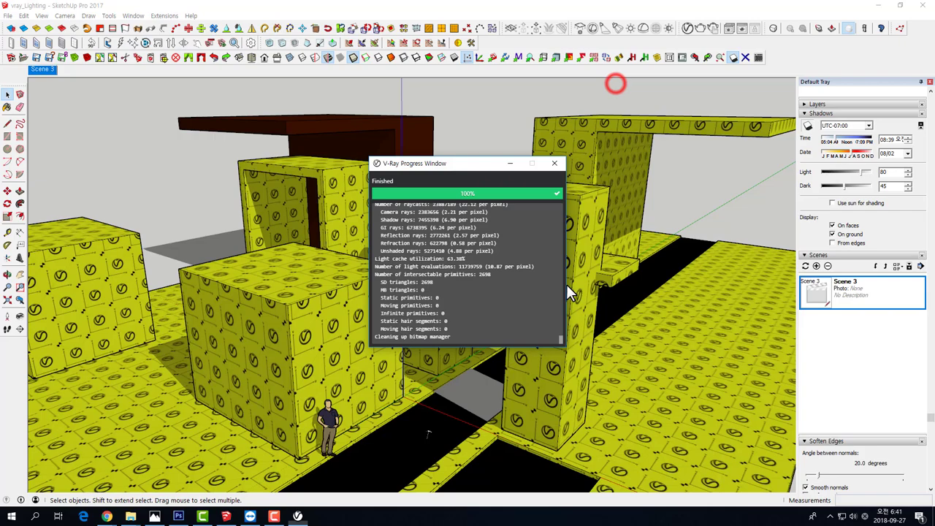
pyautogui.click(565, 165)
# - Orbit to face the block scene and render it with White Balance enabled, then stop and close the render
pyautogui.moveTo(532, 285); pyautogui.dragTo(613, 110, button='middle')
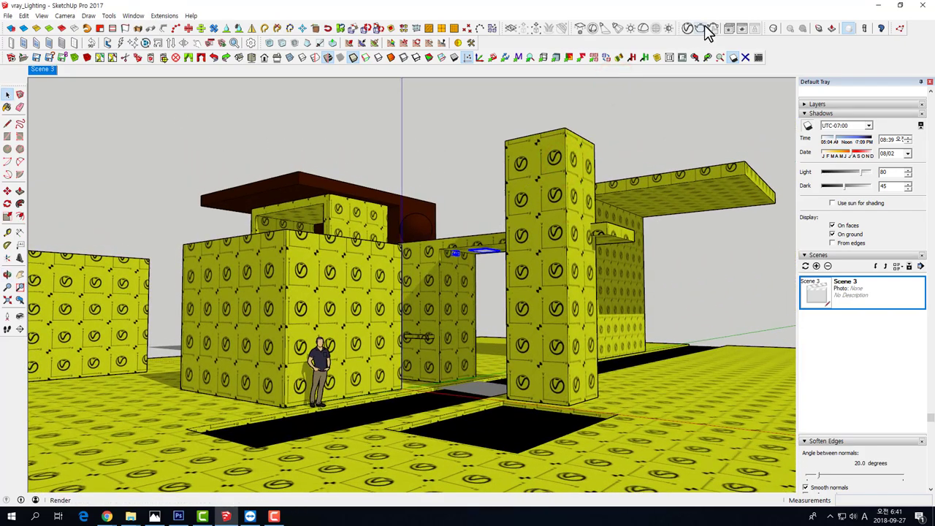
pyautogui.click(705, 28)
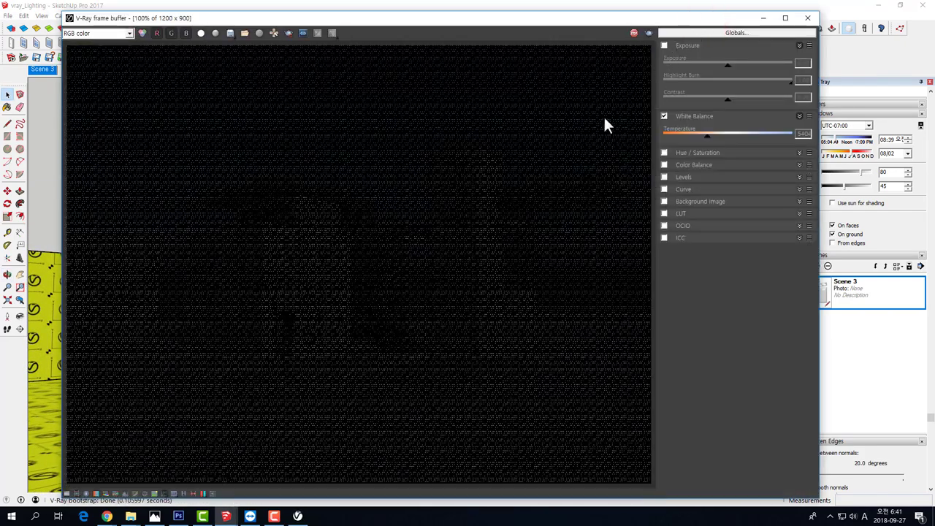
pyautogui.click(664, 117)
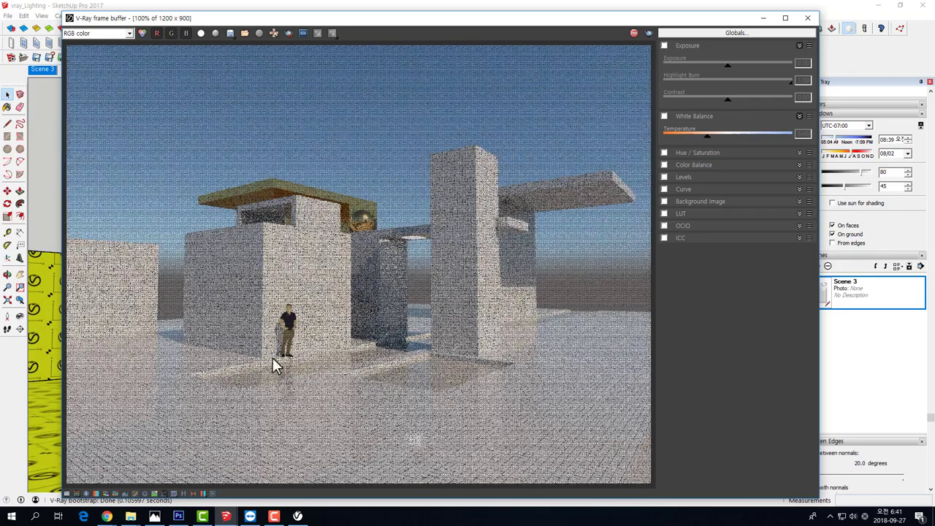
pyautogui.click(633, 33)
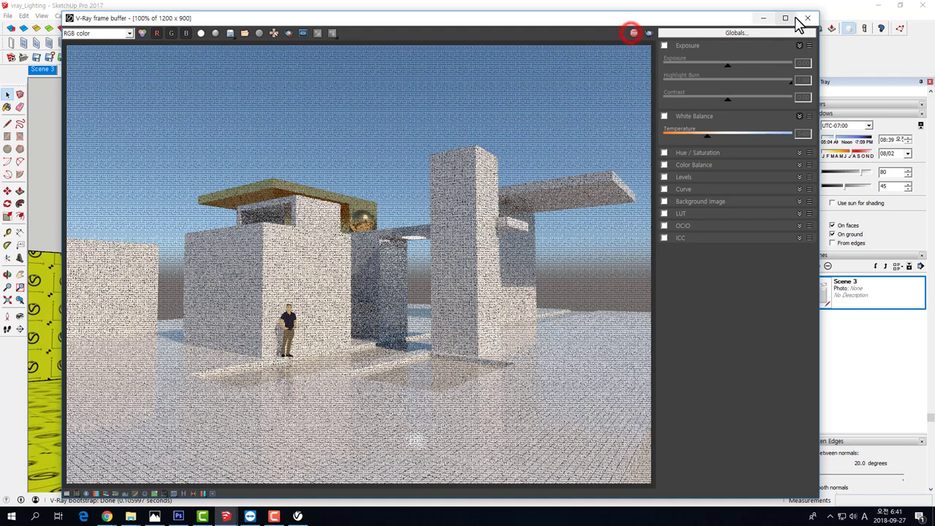
pyautogui.click(807, 17)
pyautogui.click(555, 162)
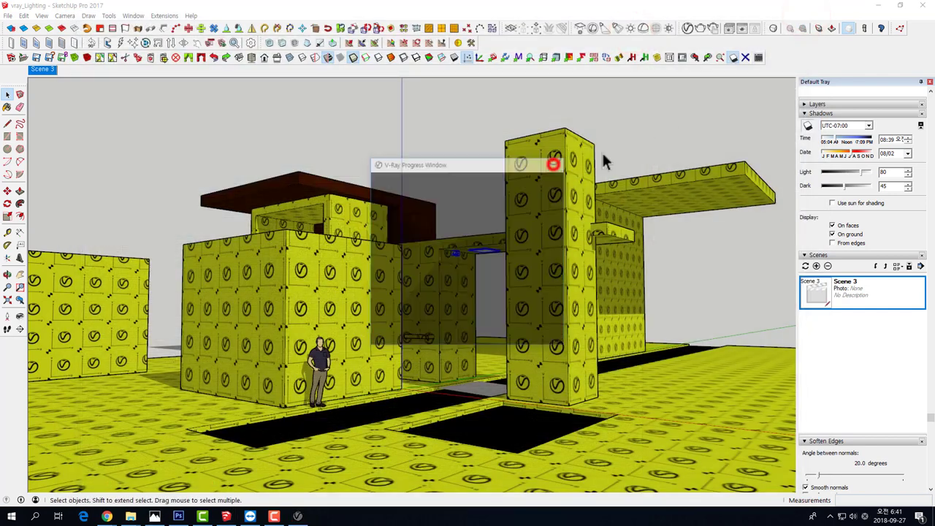
# - Move the sun's time of day from 08:39 to 12:27 and render the midday lighting
pyautogui.click(849, 138)
pyautogui.moveTo(851, 144); pyautogui.dragTo(846, 139)
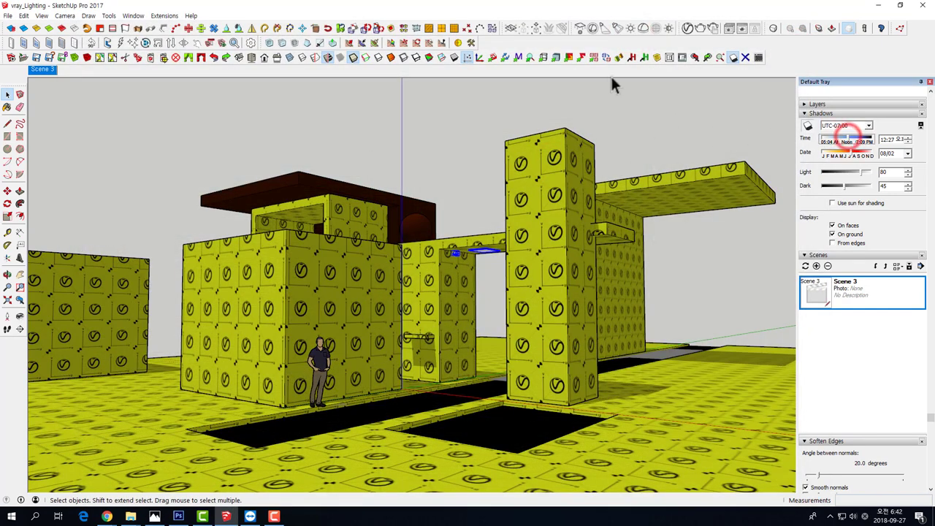
pyautogui.click(698, 29)
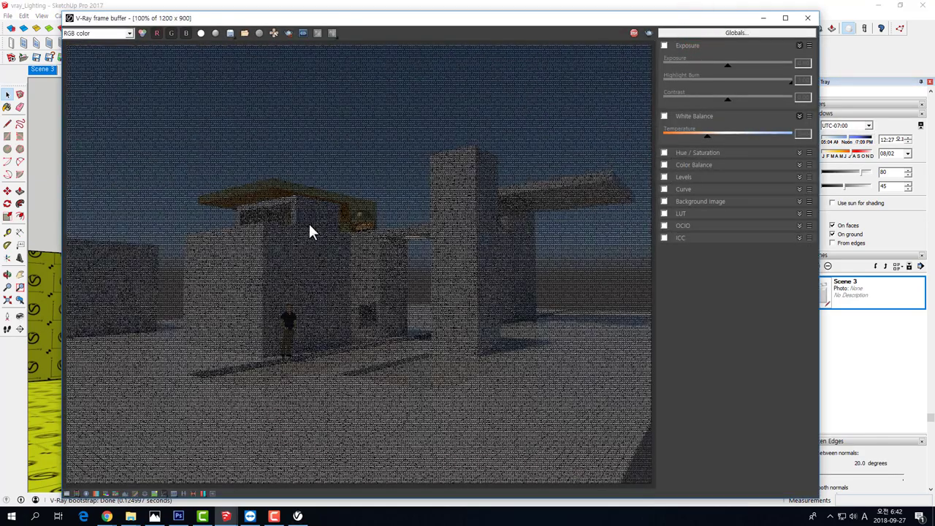
pyautogui.scroll(1, 311, 333)
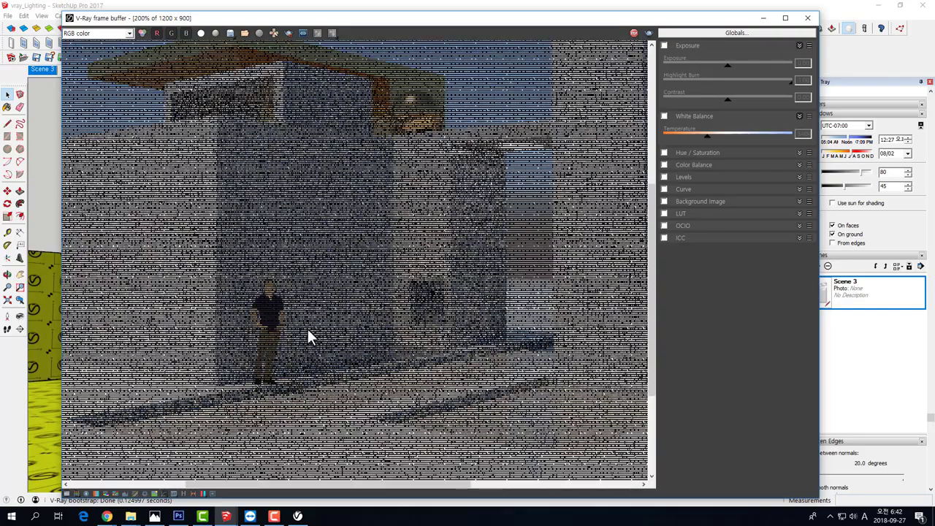
pyautogui.scroll(-1, 307, 333)
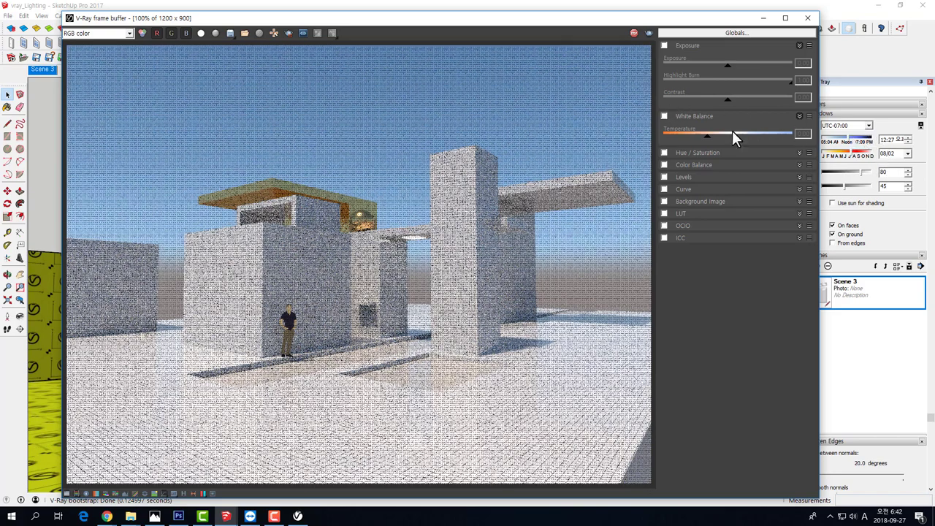
pyautogui.click(633, 34)
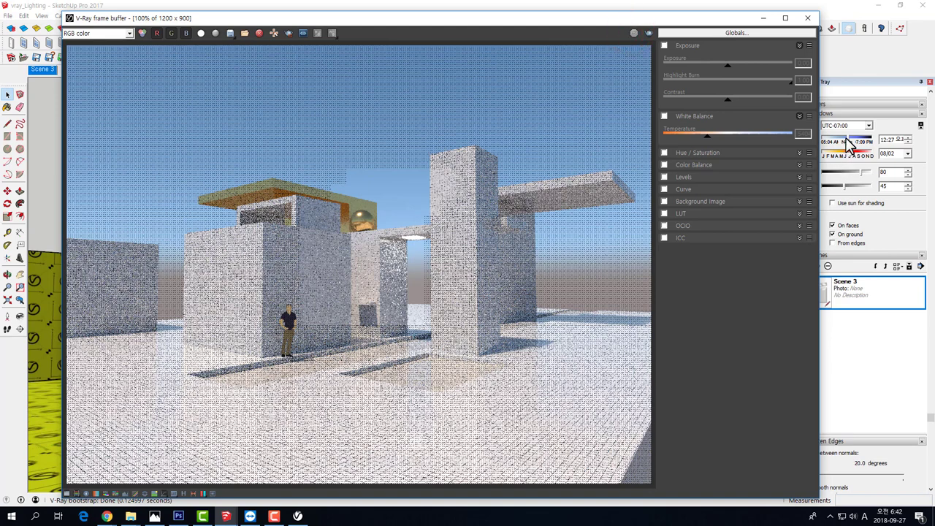
# - Shift the time of day to 10:47, re-render the scene, then stop and close the render
pyautogui.moveTo(854, 141); pyautogui.dragTo(845, 142)
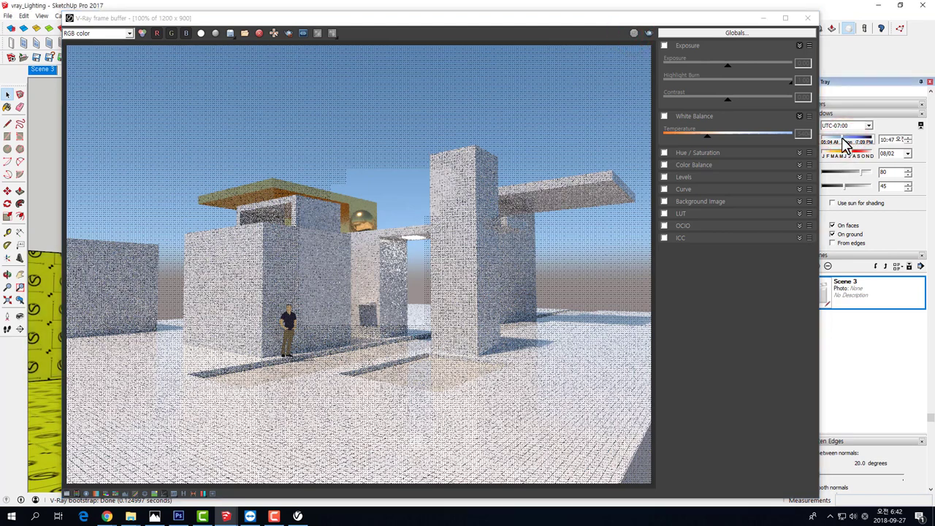
pyautogui.click(649, 33)
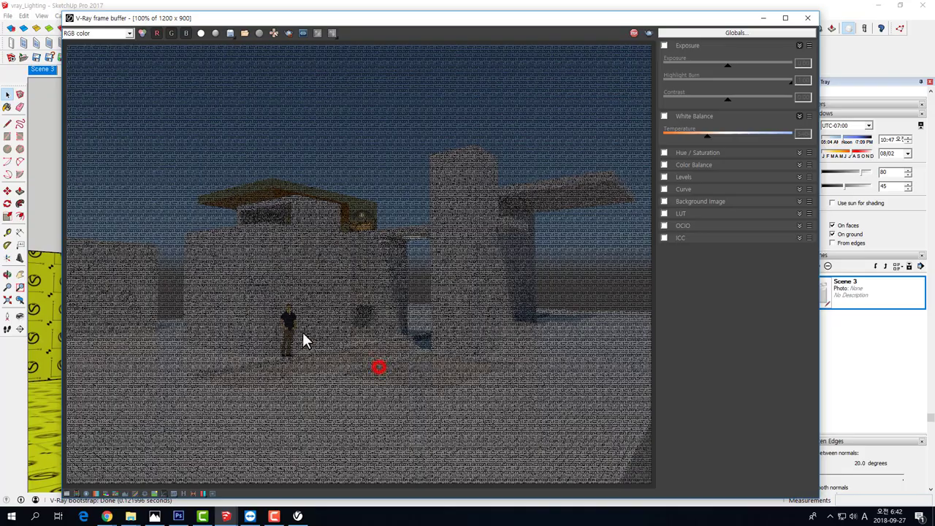
pyautogui.scroll(1, 302, 332)
pyautogui.scroll(-1, 303, 326)
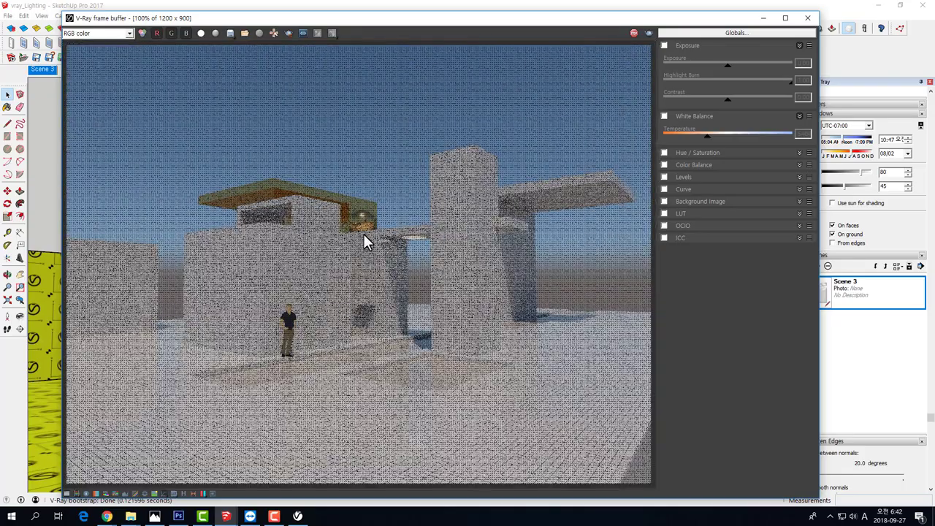
pyautogui.moveTo(218, 23)
pyautogui.mouseDown()
pyautogui.moveTo(496, 138)
pyautogui.moveTo(213, 29)
pyautogui.mouseUp()
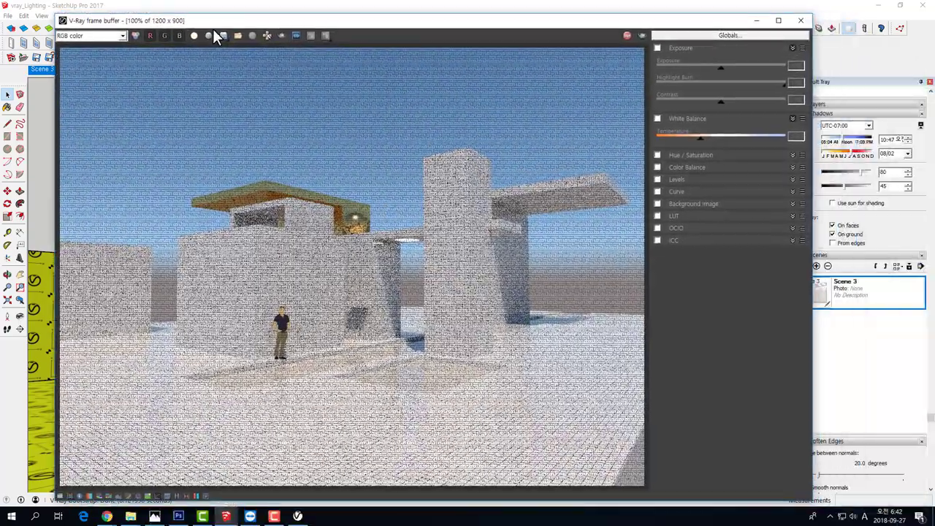
pyautogui.click(627, 34)
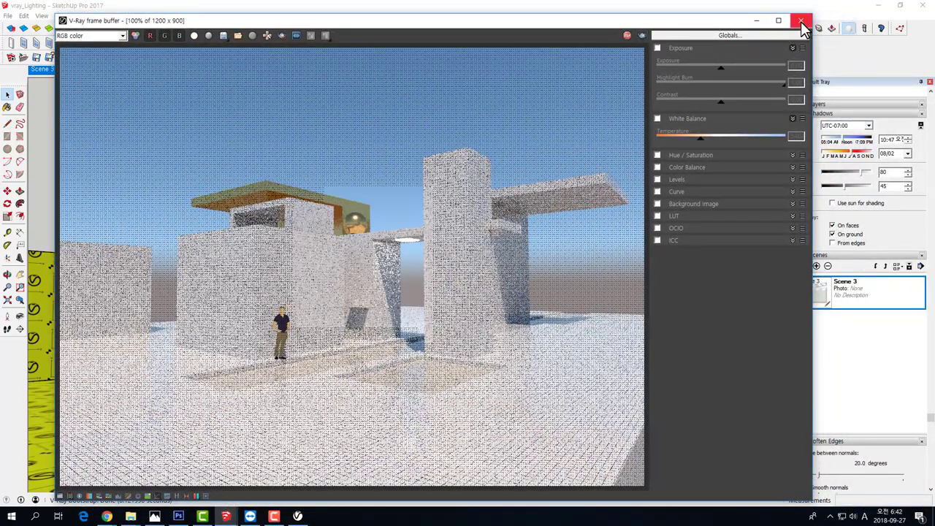
pyautogui.click(627, 34)
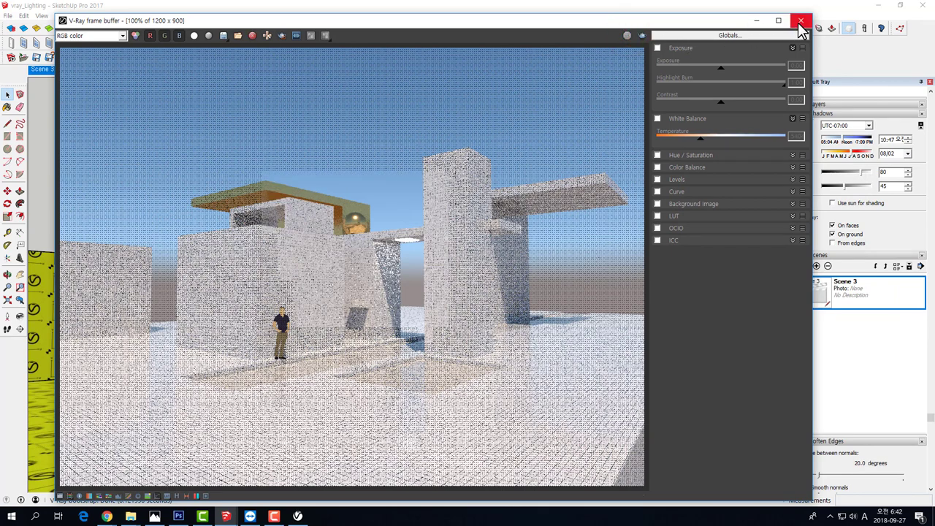
pyautogui.click(798, 21)
pyautogui.click(558, 162)
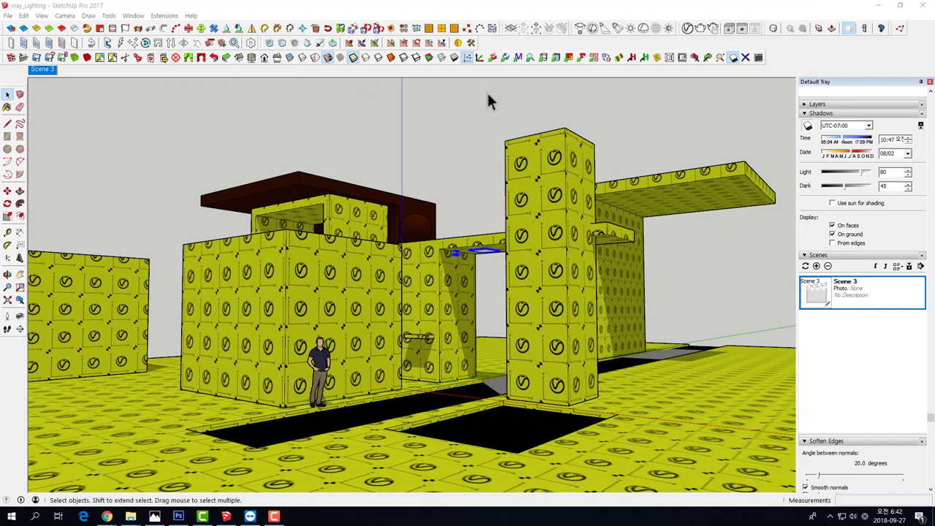
# - Open the V-Ray Asset Editor, check the Background Sky texture in Settings, and show the SunLight's properties
pyautogui.click(687, 28)
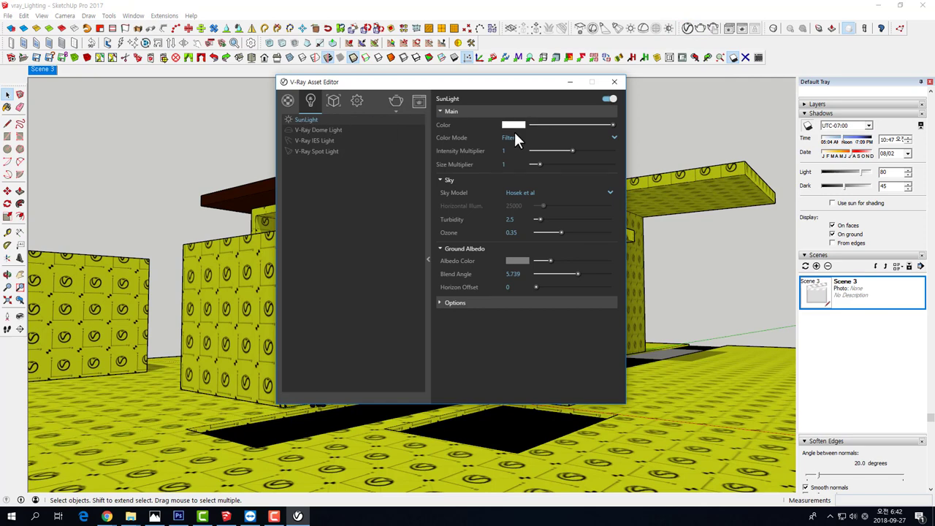
pyautogui.click(356, 101)
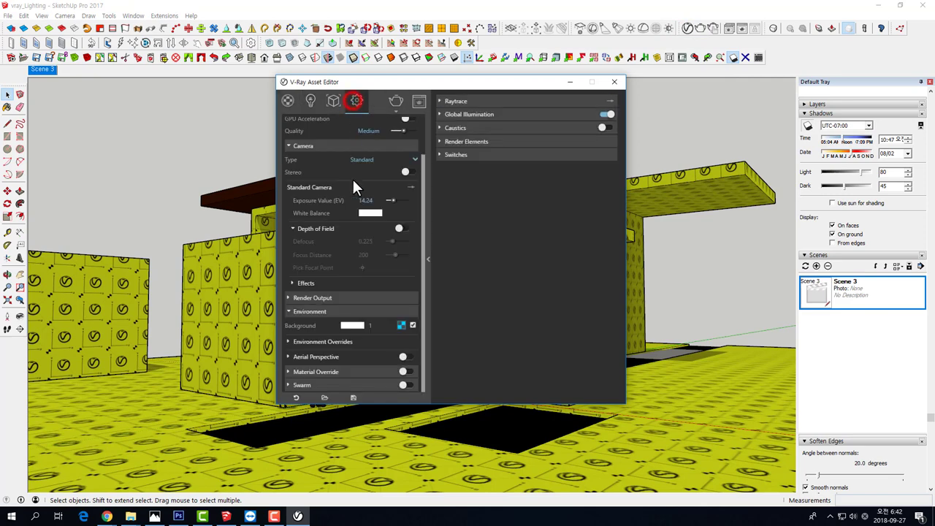
pyautogui.click(401, 325)
pyautogui.click(447, 390)
pyautogui.click(314, 98)
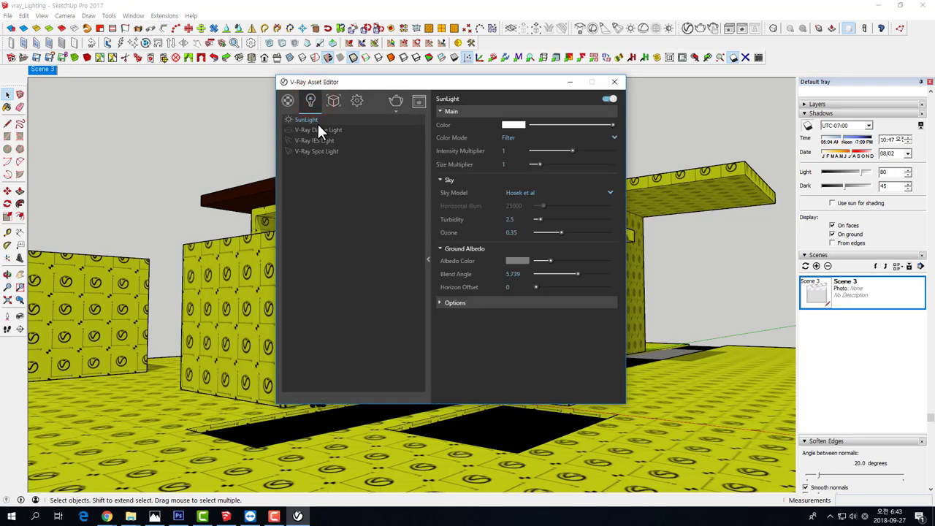